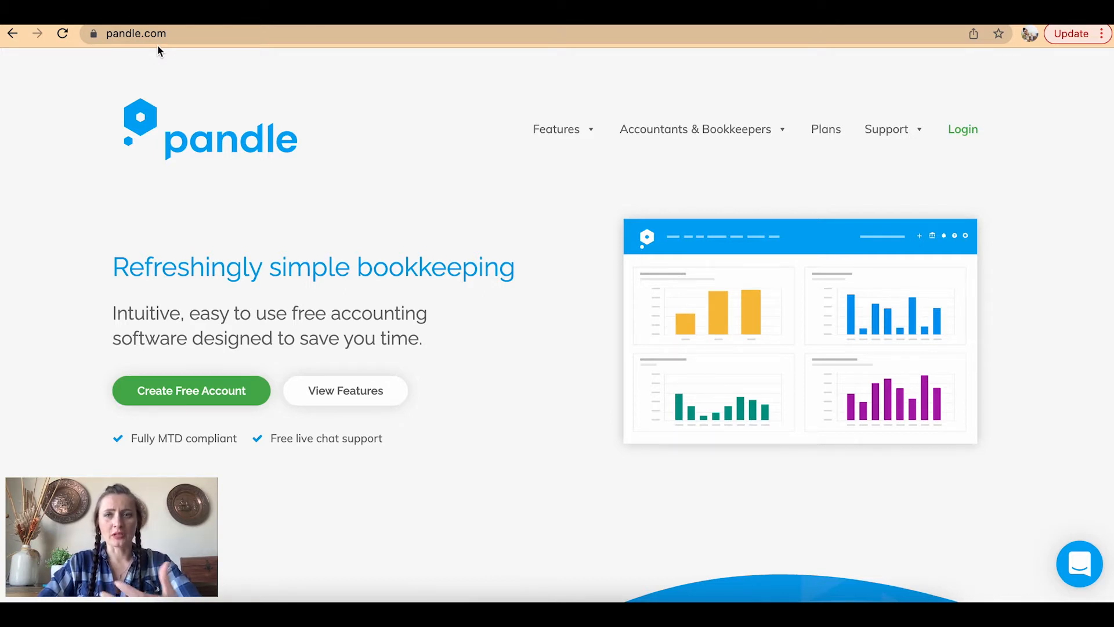
Open Pandle's registration form and enter the account e-mail and password twice
left_click(1001, 129)
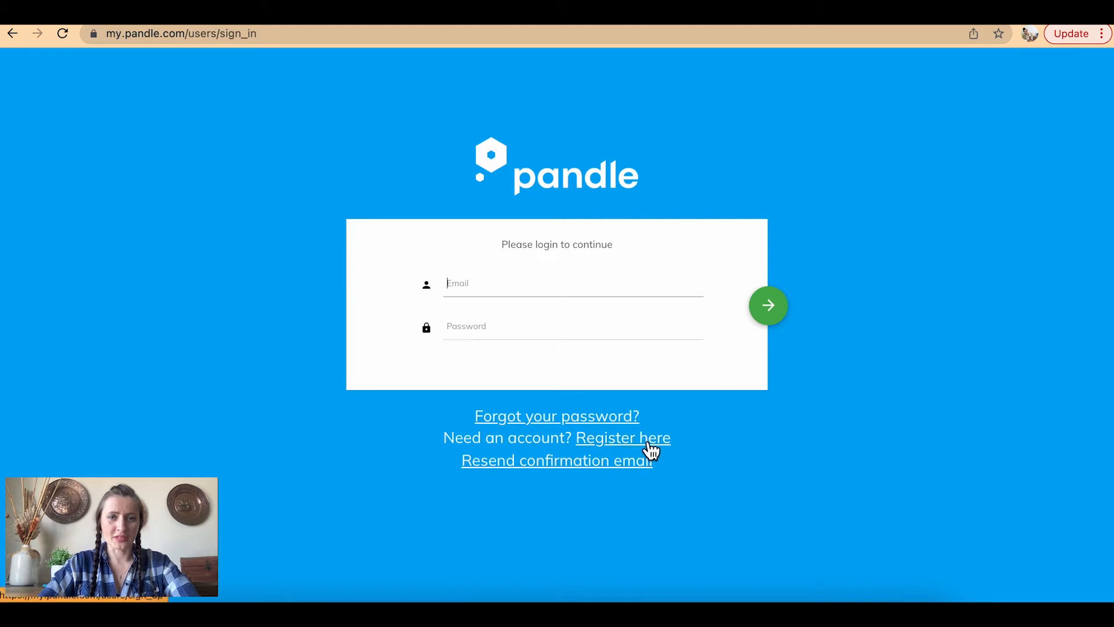
left_click(651, 450)
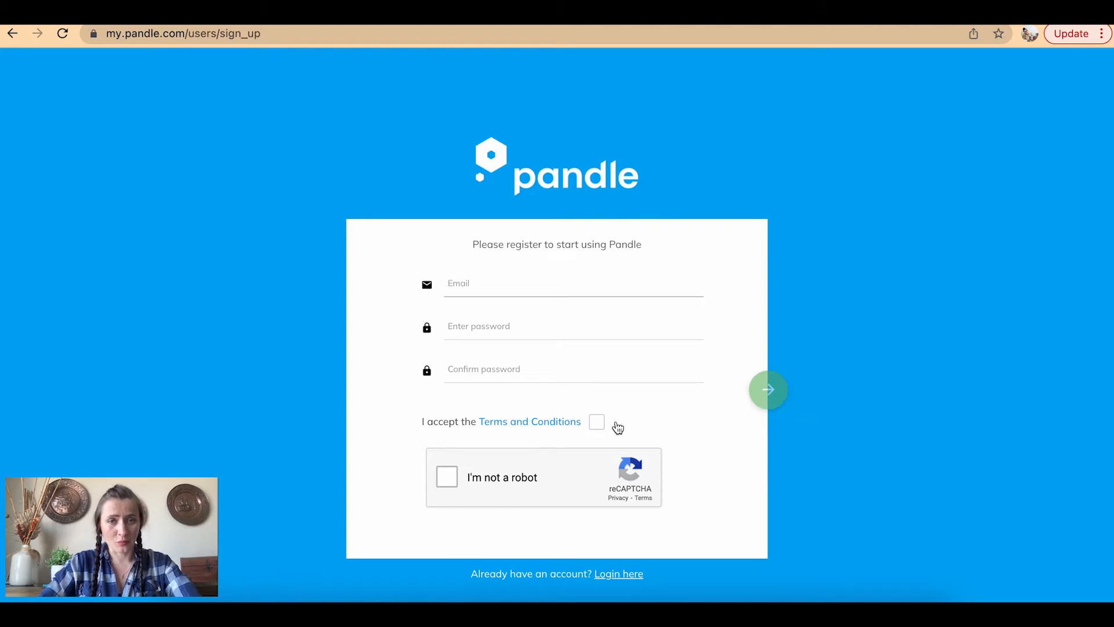
key("super+v")
left_click(471, 323)
type("••••••••••")
left_click(459, 355)
type("••••••••••")
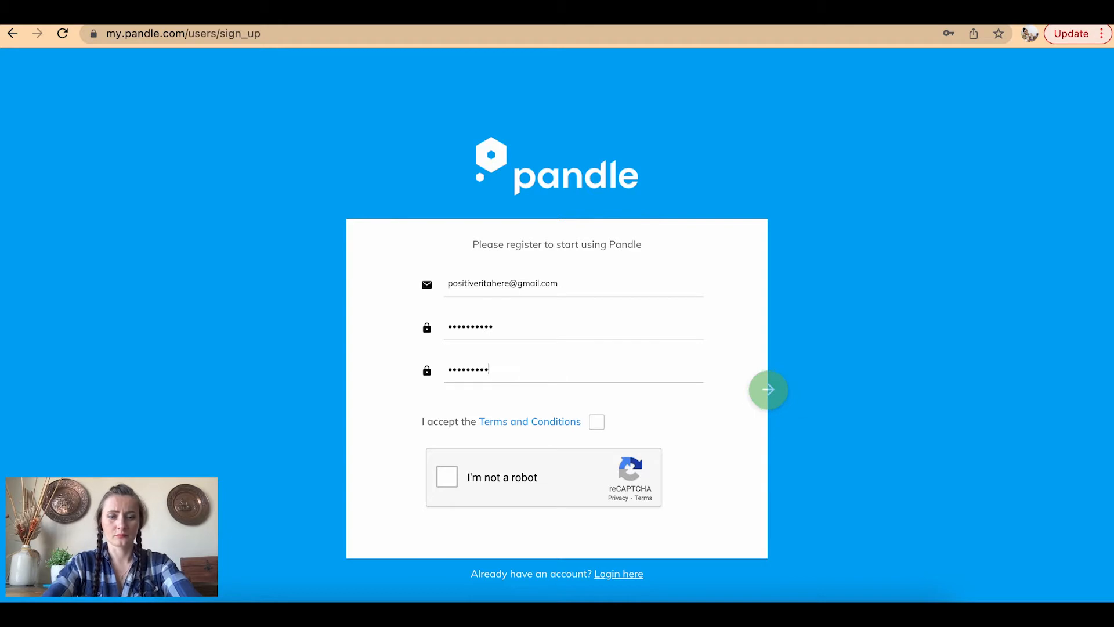
Accept the terms, pass reCAPTCHA, submit the registration, then go to the Gmail inbox
left_click(596, 422)
left_click(447, 476)
left_click(768, 391)
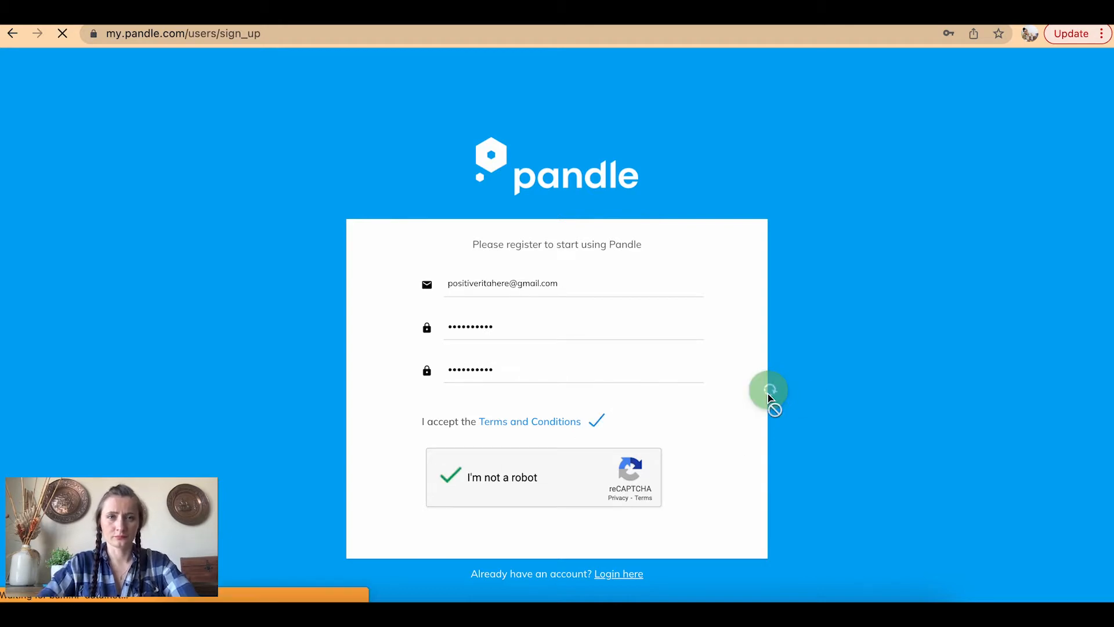
left_click(917, 253)
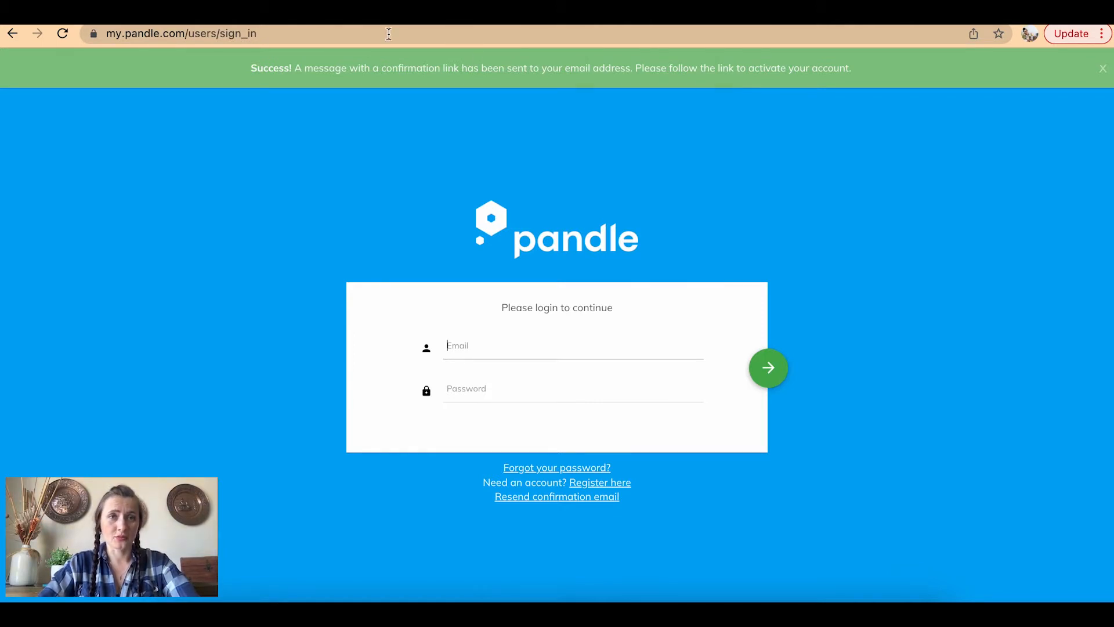
left_click(135, 14)
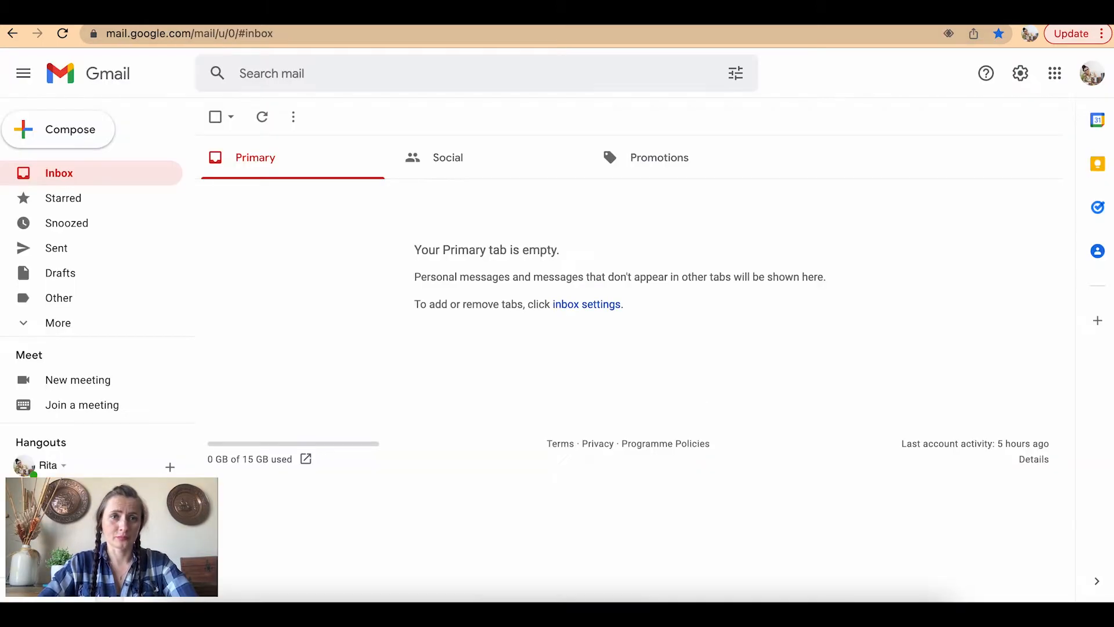
Refresh Gmail, open the 'Activate your Pandle account' email and follow its 'click here' link
left_click(62, 33)
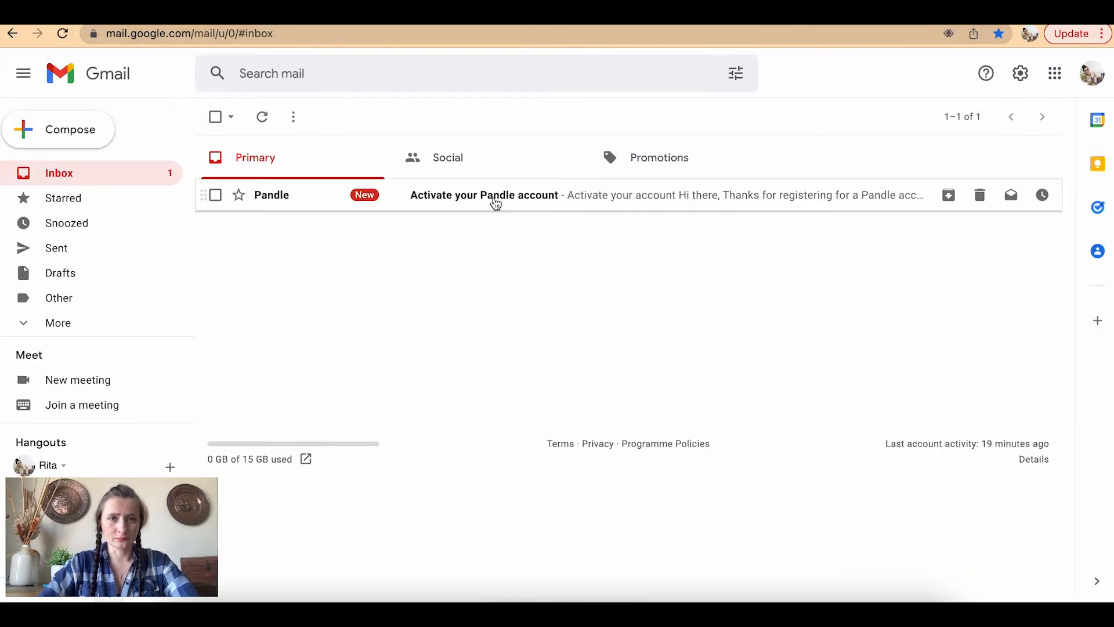
left_click(493, 201)
scroll(864, 378, "down", 5)
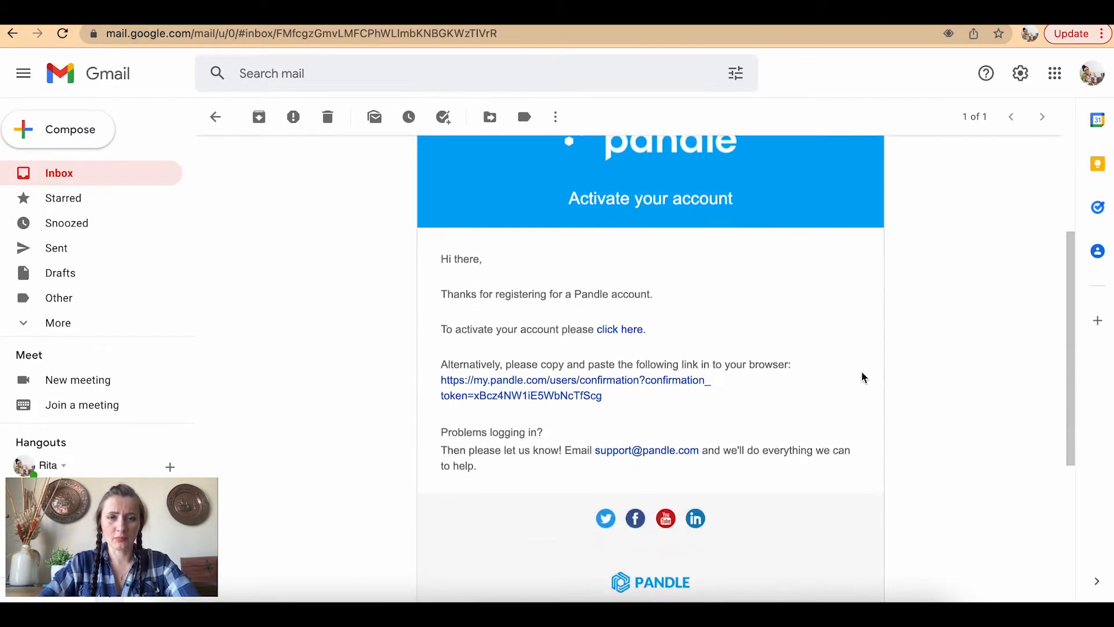
left_click(632, 251)
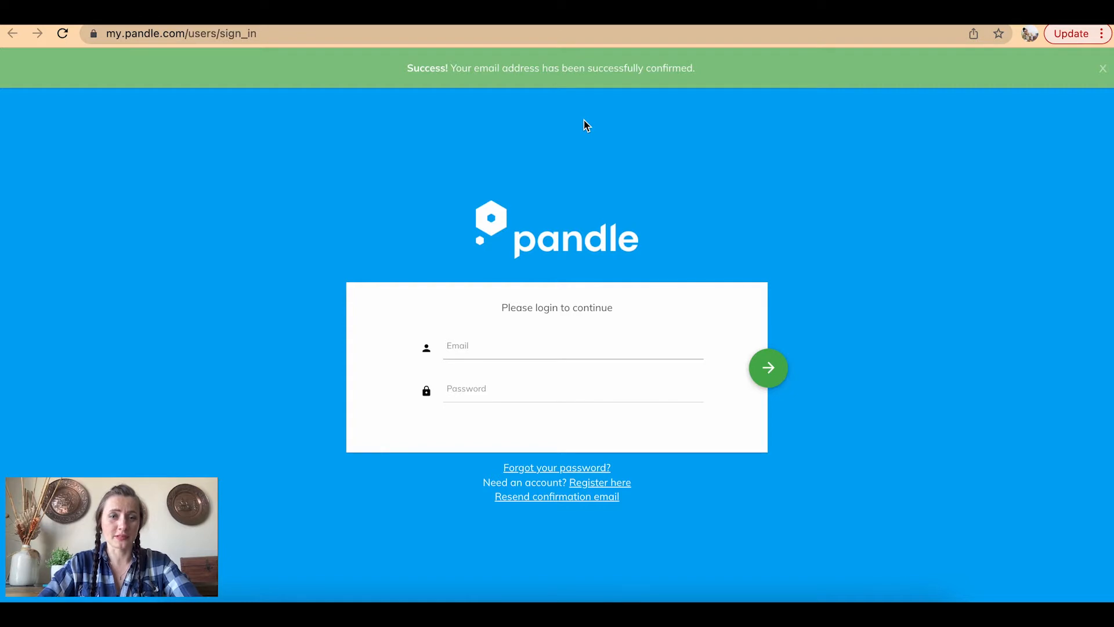
Sign in to the new Pandle account and begin company setup as the company owner
left_click(526, 390)
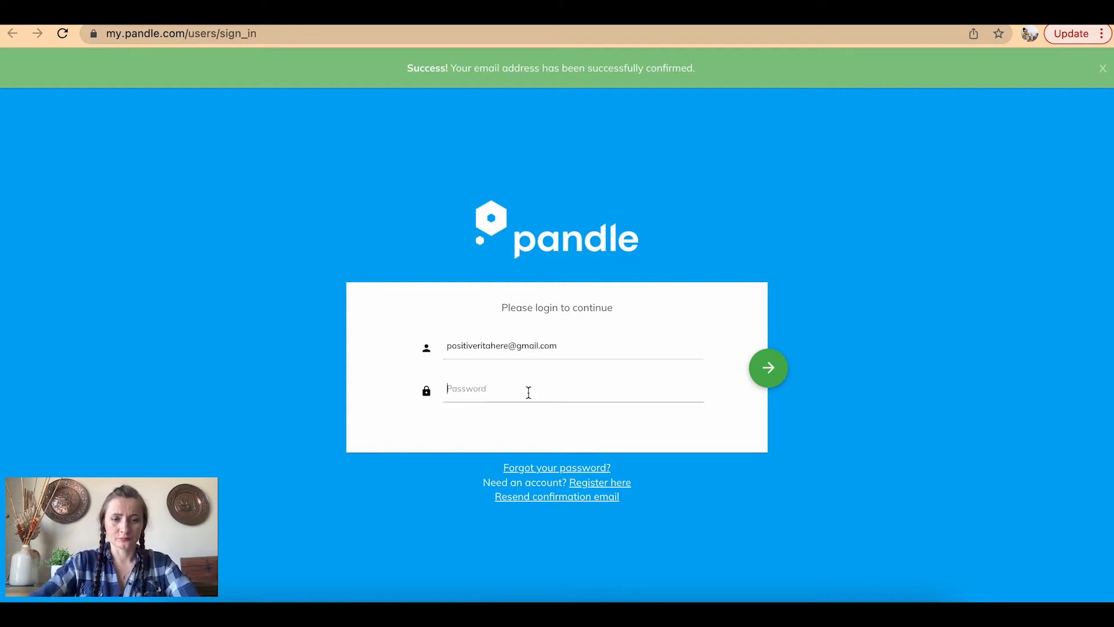
type("•••••")
key("BackSpace")
key("BackSpace")
key("BackSpace")
key("BackSpace")
key("BackSpace")
type("••••••••••")
left_click(769, 370)
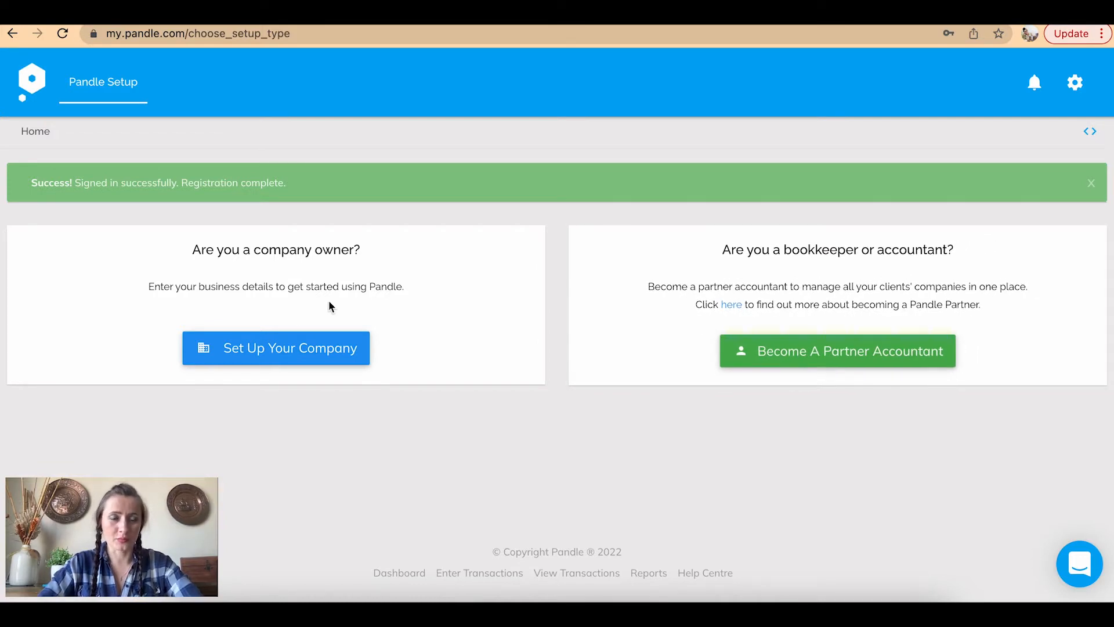
left_click(285, 350)
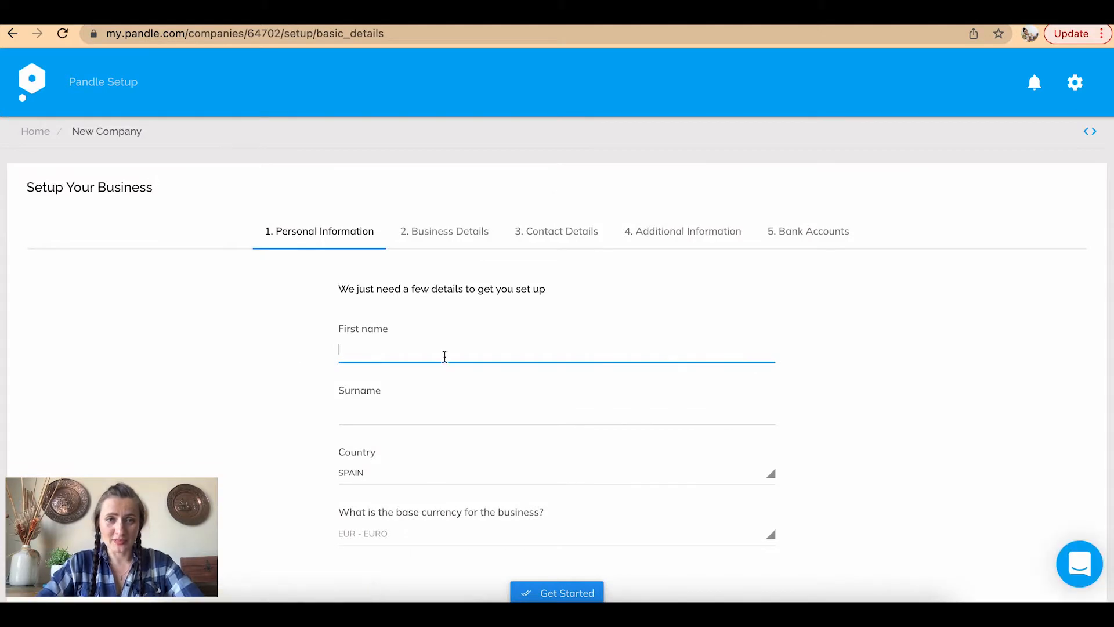
Enter the owner's first name and surname, choose United Kingdom (GBP), and continue
type("Rita")
left_click(378, 416)
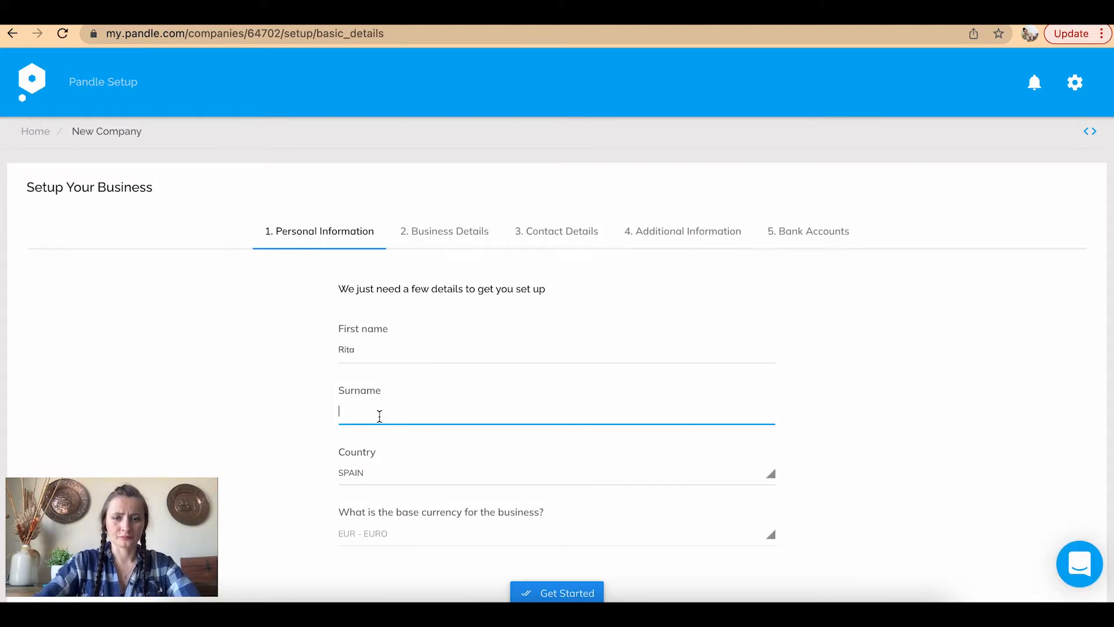
type("K")
scroll(517, 426, "down", 3)
left_click(443, 321)
type("unit")
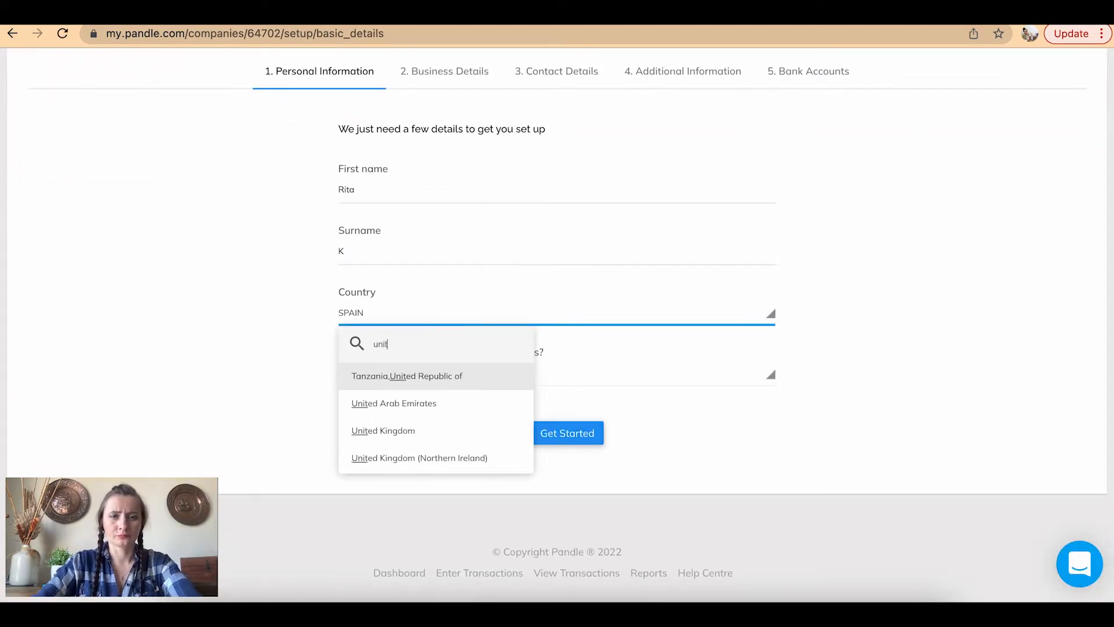
left_click(410, 432)
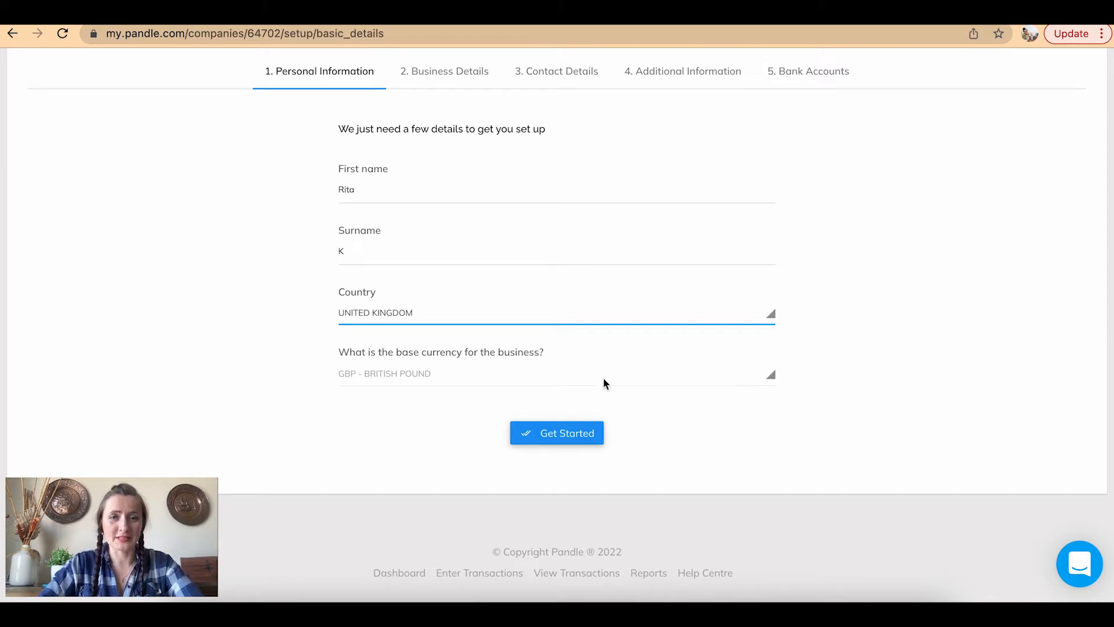
left_click(571, 435)
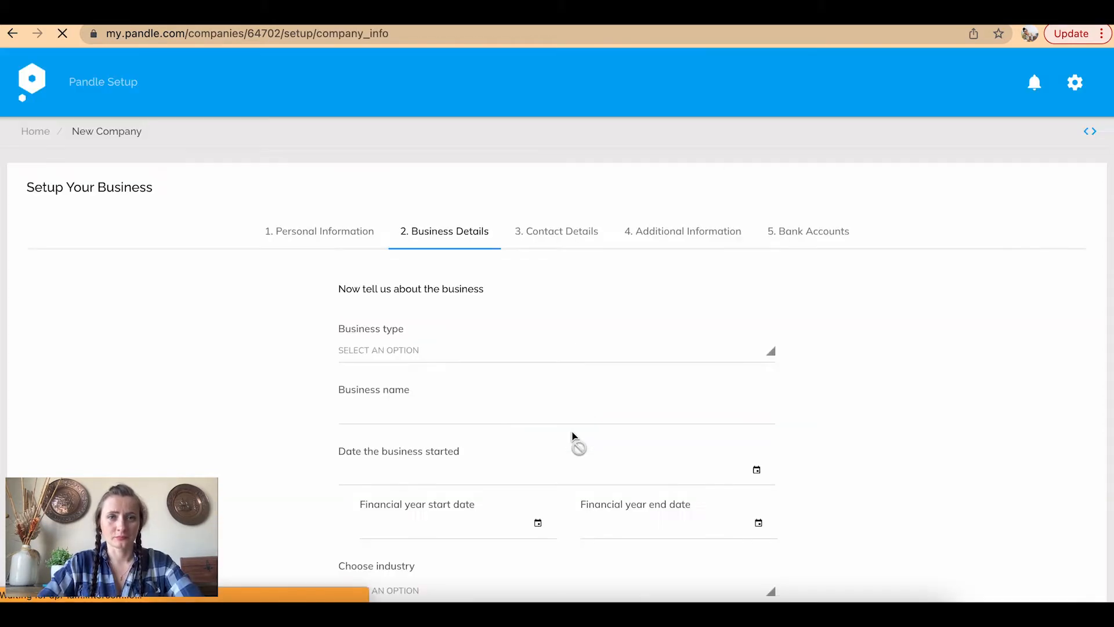
Set the business type to Sole Trader and enter the business name
scroll(572, 436, "down", 3)
scroll(572, 438, "up", 1)
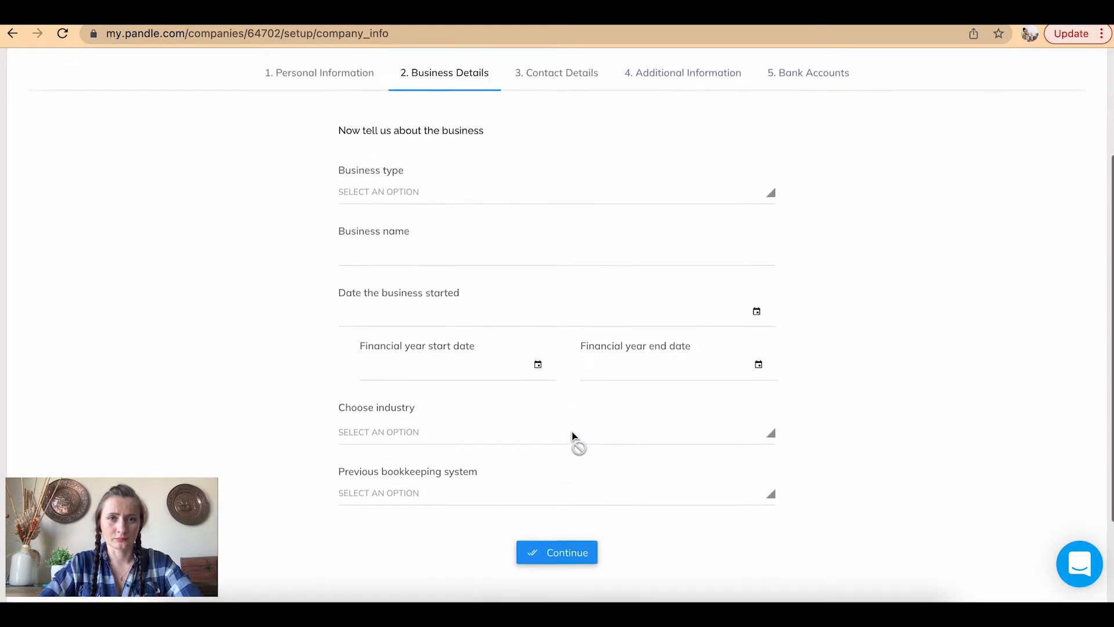
left_click(418, 205)
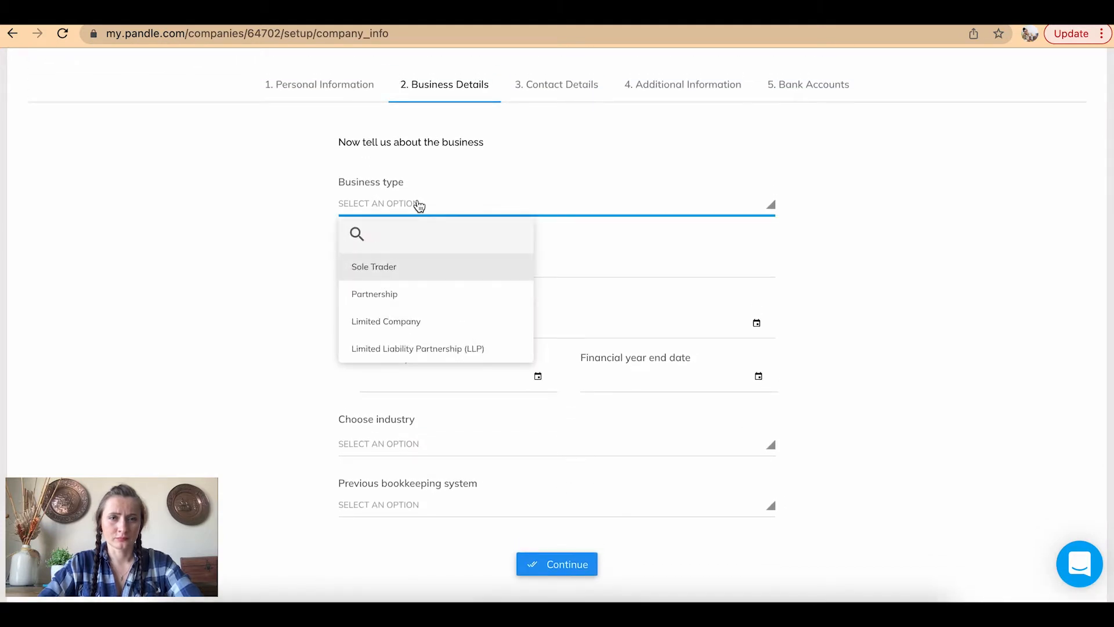
left_click(408, 269)
left_click(407, 262)
type("Read")
Set the business start date to 01/02/2022
left_click(452, 321)
left_click(755, 323)
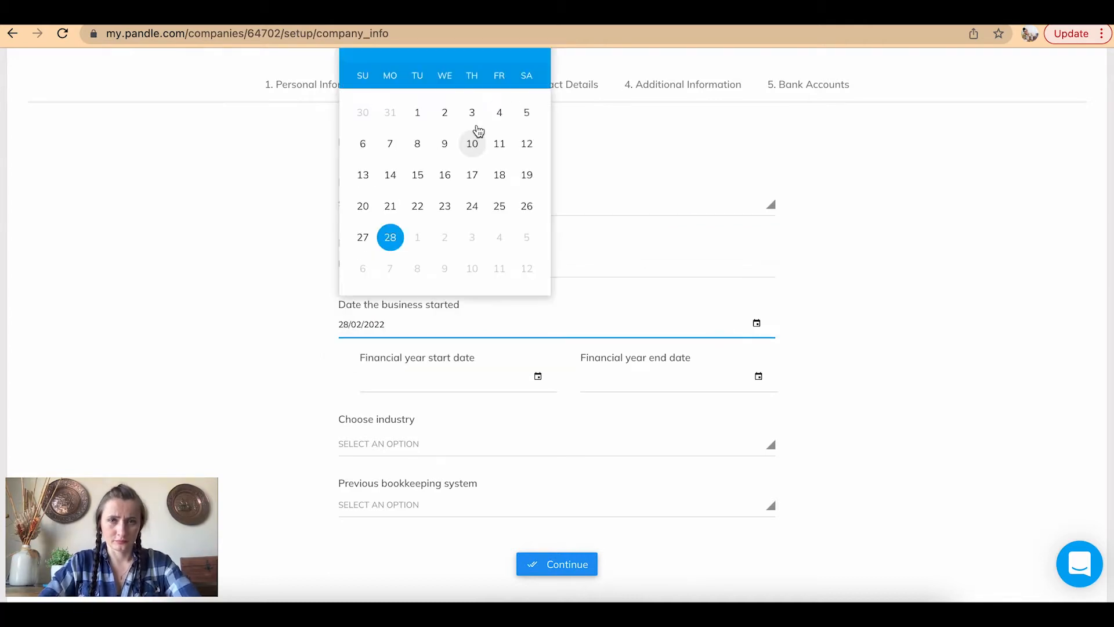
scroll(470, 110, "up", 1)
left_click(417, 161)
scroll(671, 404, "down", 1)
Start the financial year on 06/04/2021, ending 05/04/2022
left_click(474, 349)
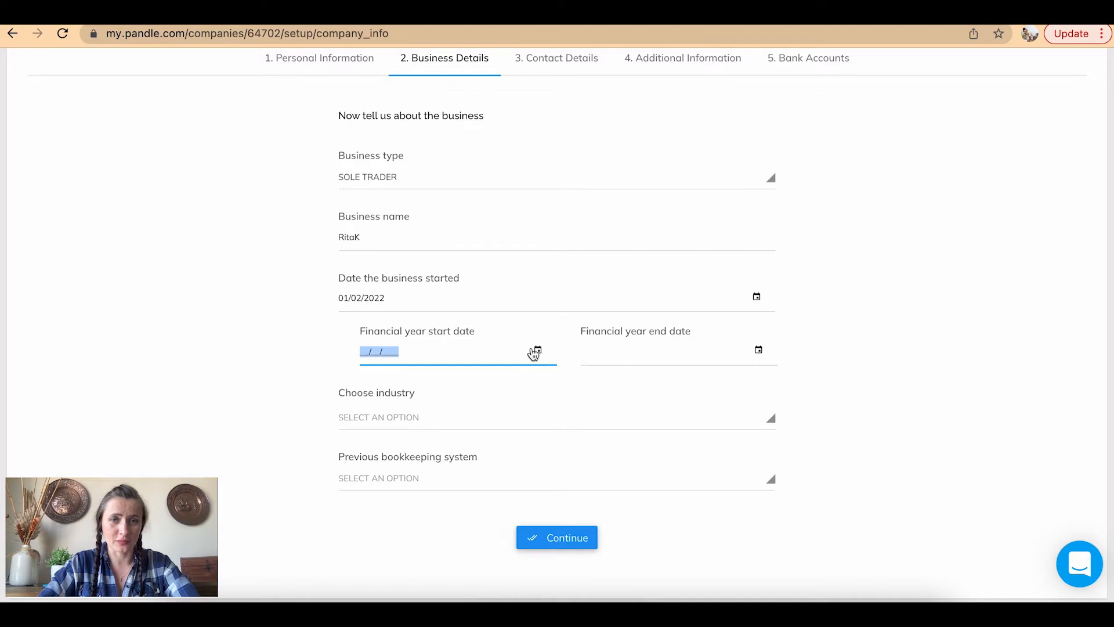
left_click(538, 350)
left_click(430, 63)
left_click(455, 142)
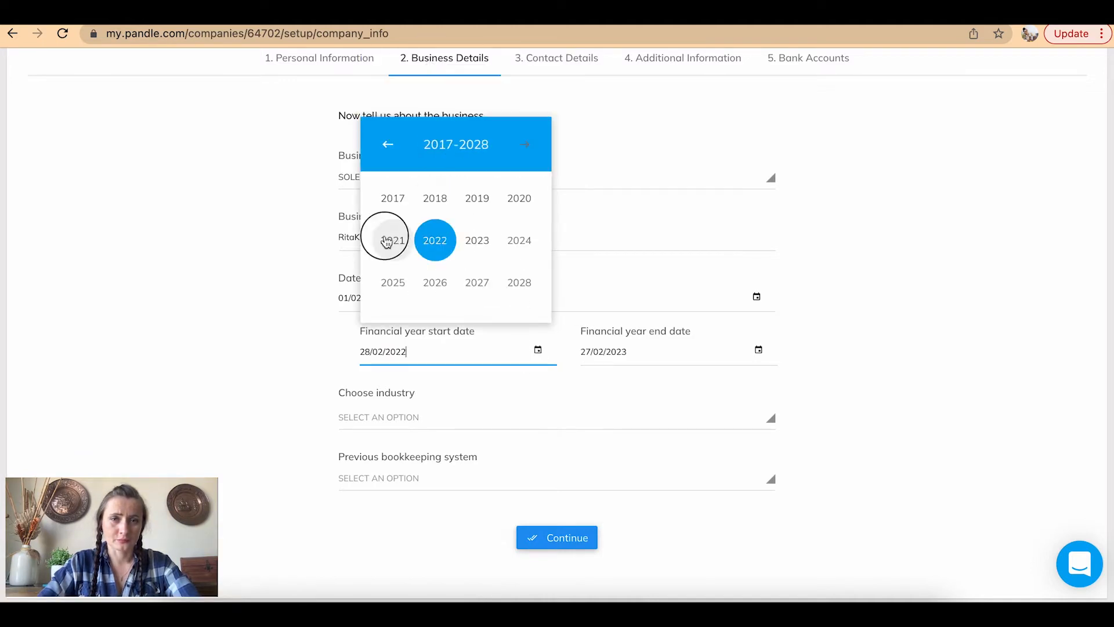
left_click(391, 242)
left_click(520, 197)
left_click(438, 170)
left_click(604, 352)
Choose Food & Beverages as the industry
left_click(368, 417)
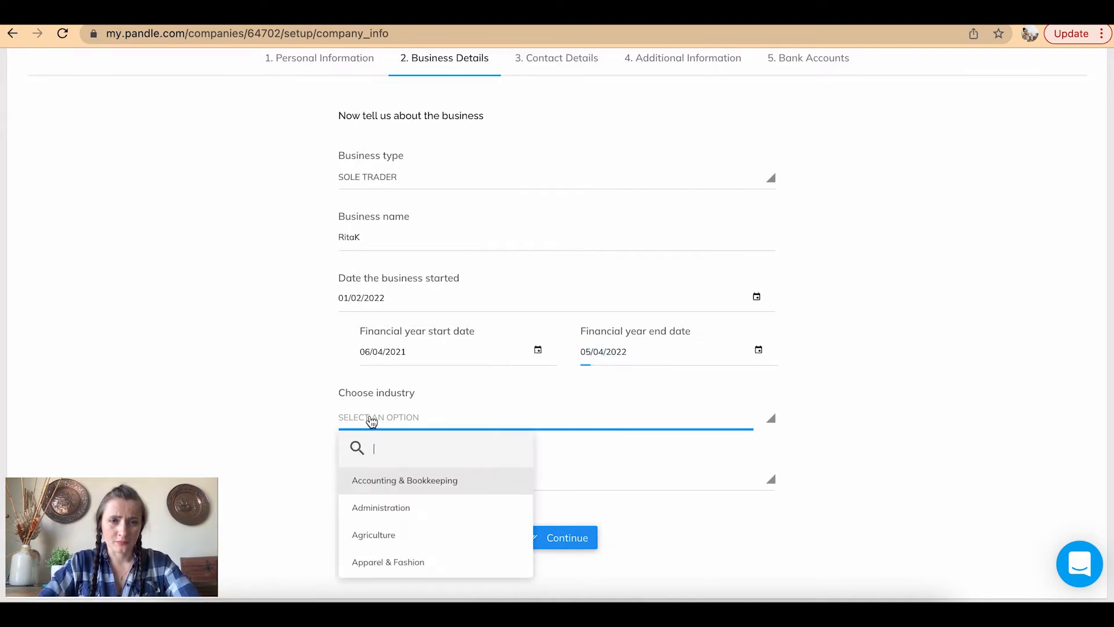
scroll(398, 503, "down", 1)
scroll(400, 502, "down", 5)
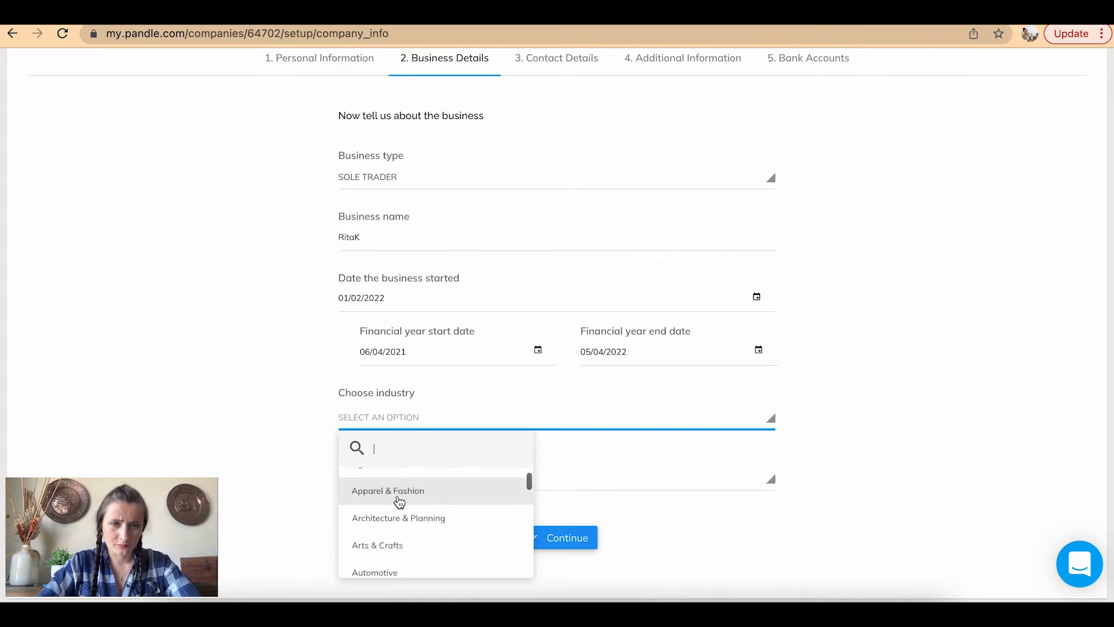
scroll(399, 502, "down", 1)
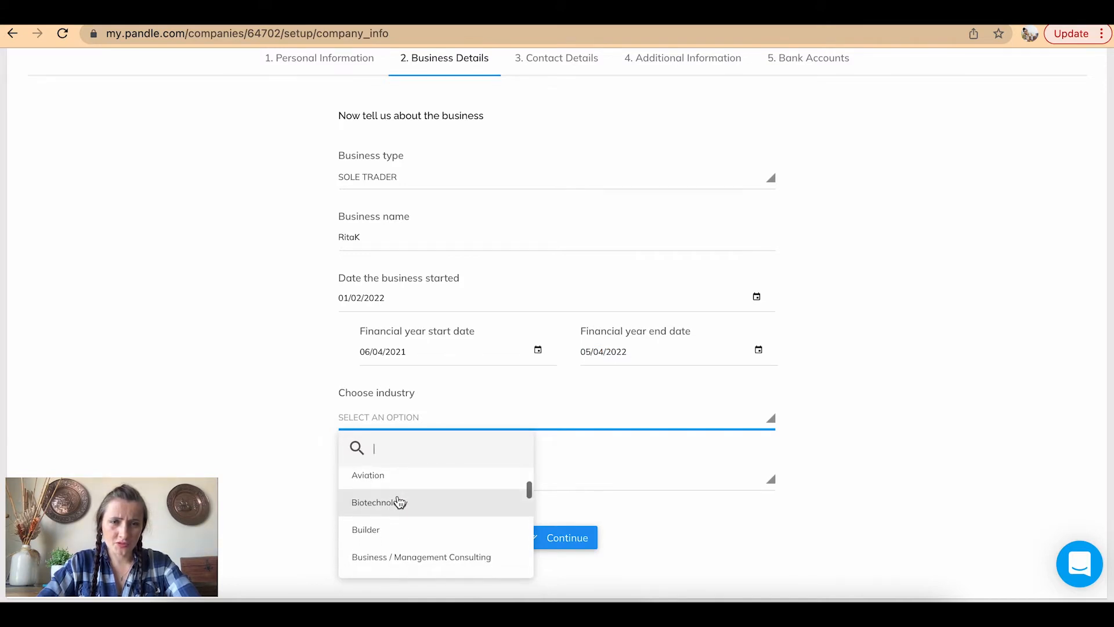
scroll(399, 501, "down", 1)
scroll(399, 503, "down", 1)
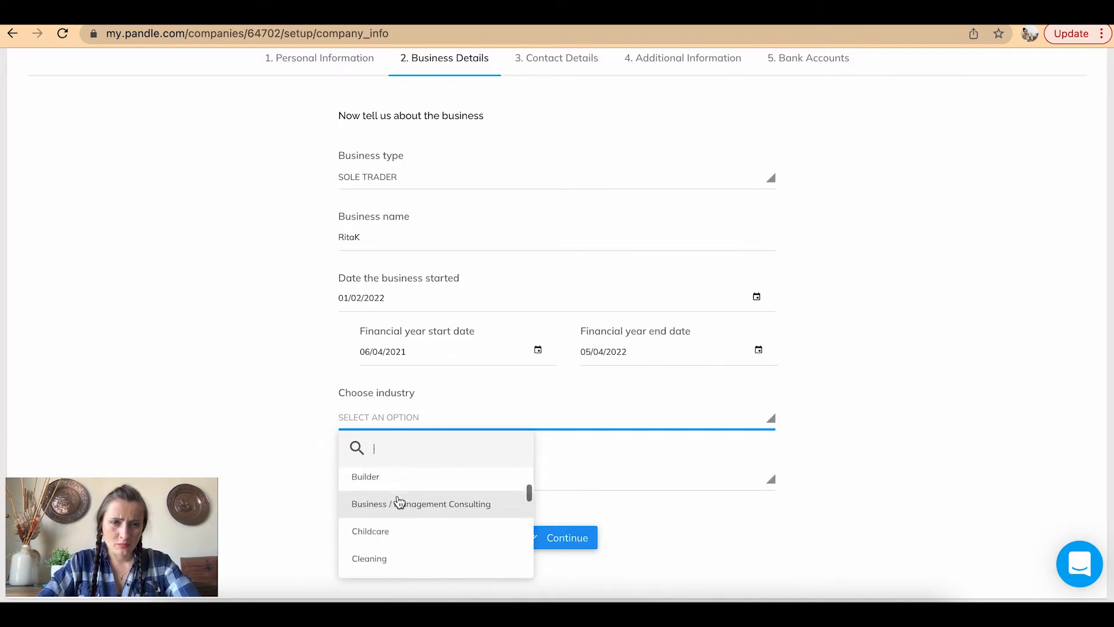
scroll(400, 502, "down", 2)
scroll(399, 502, "down", 10)
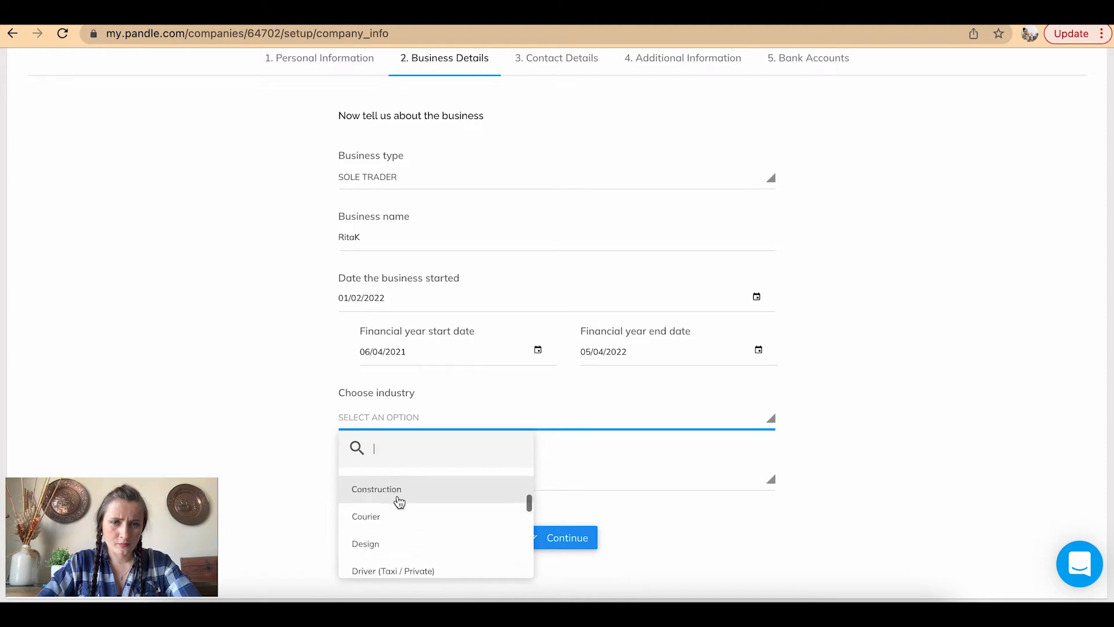
scroll(399, 501, "down", 5)
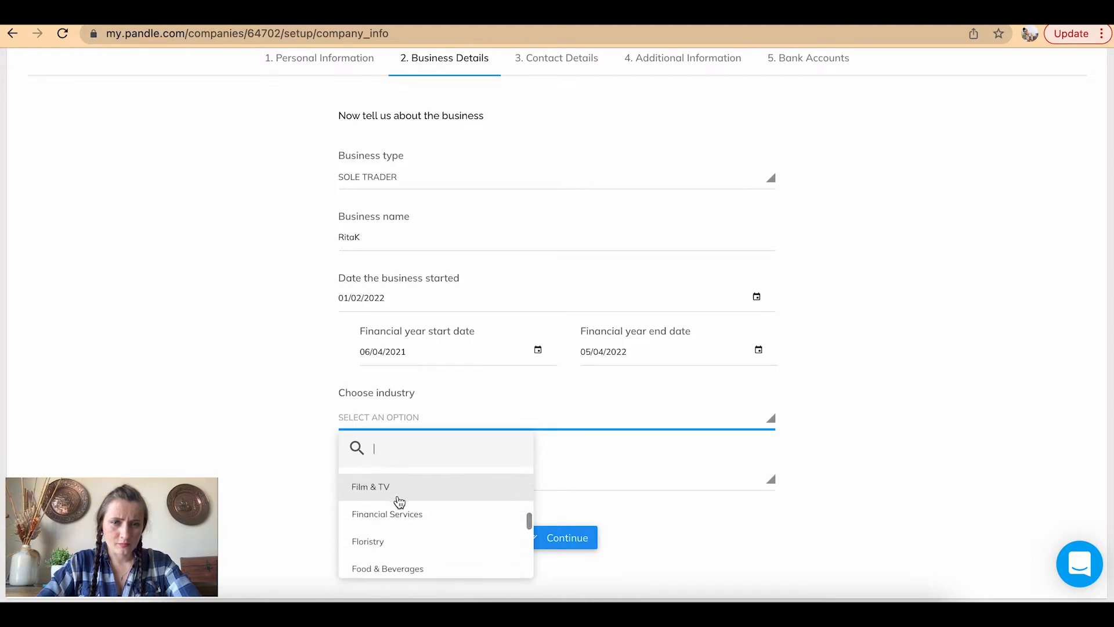
left_click(398, 498)
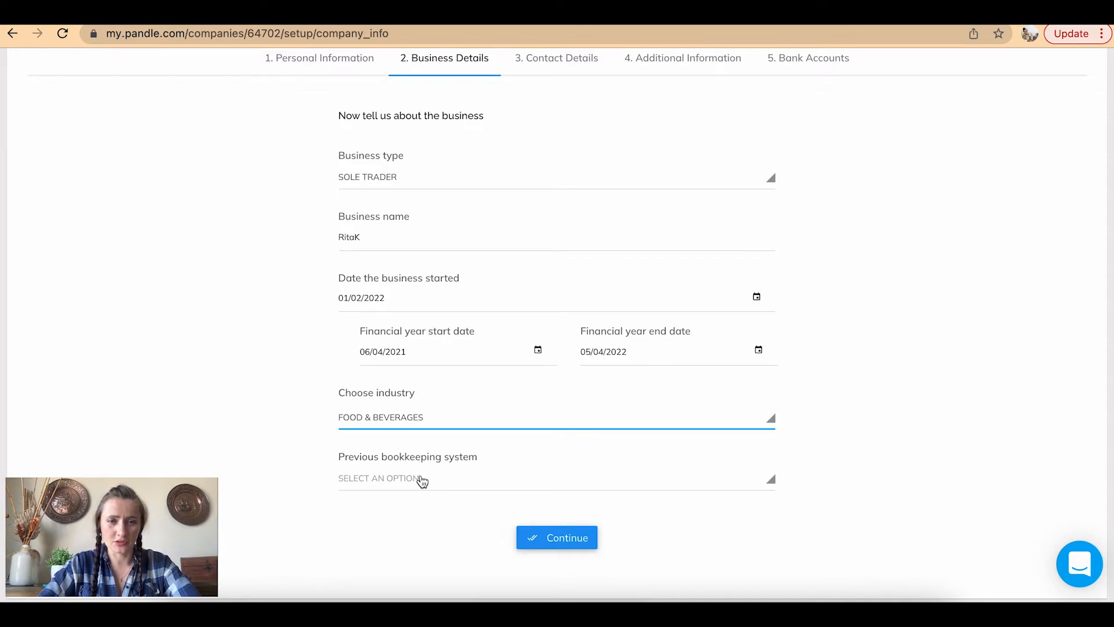
Mark the business as a startup with no previous bookkeeping system and continue
left_click(422, 481)
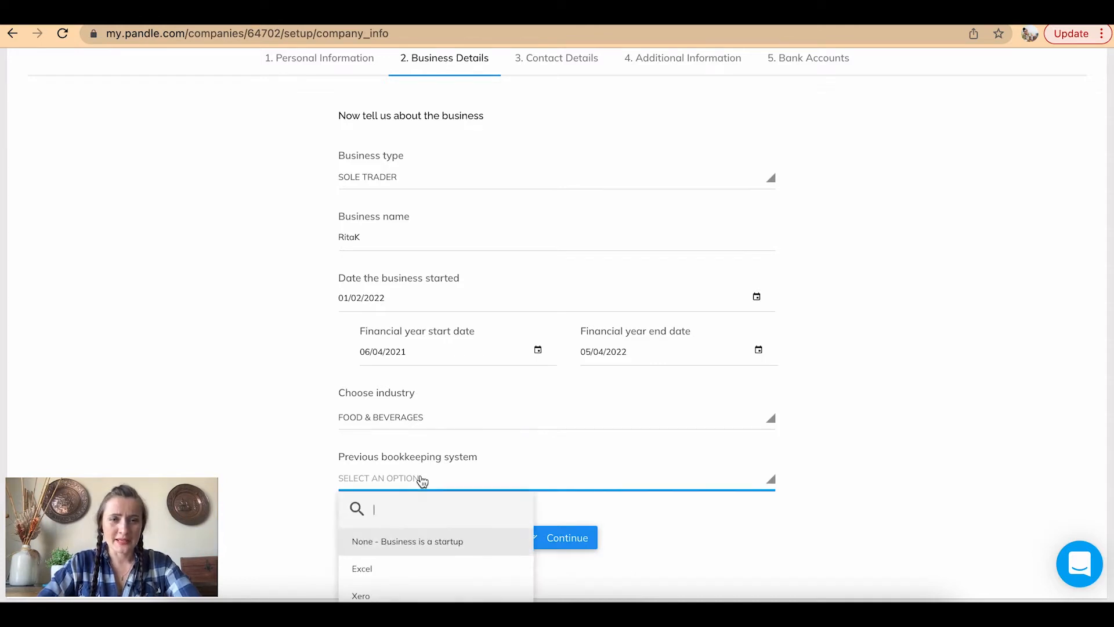
left_click(448, 543)
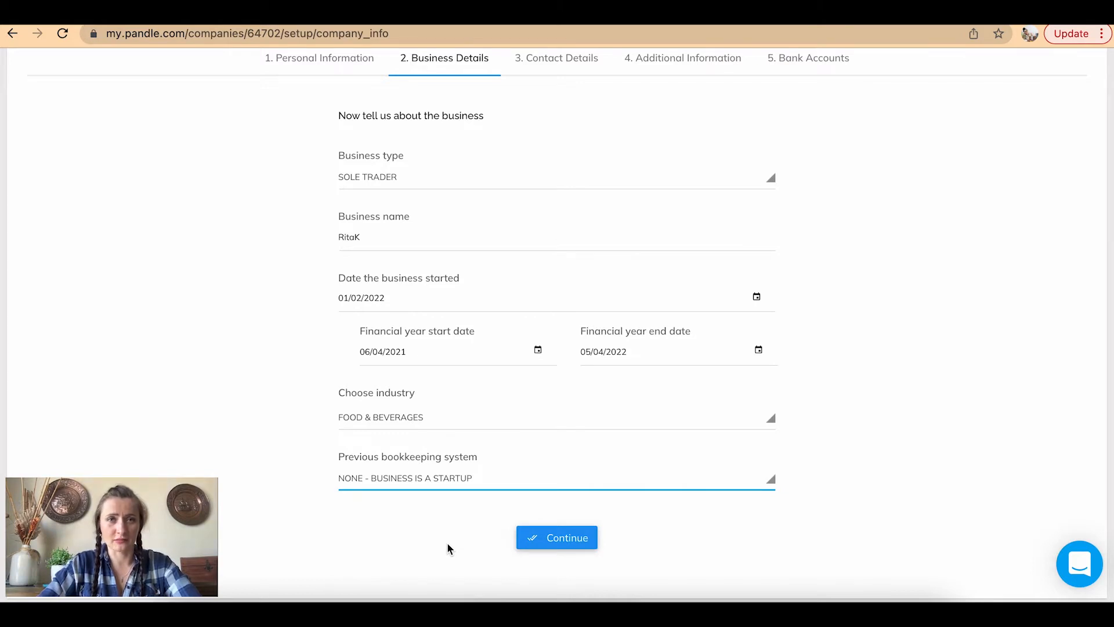
left_click(579, 536)
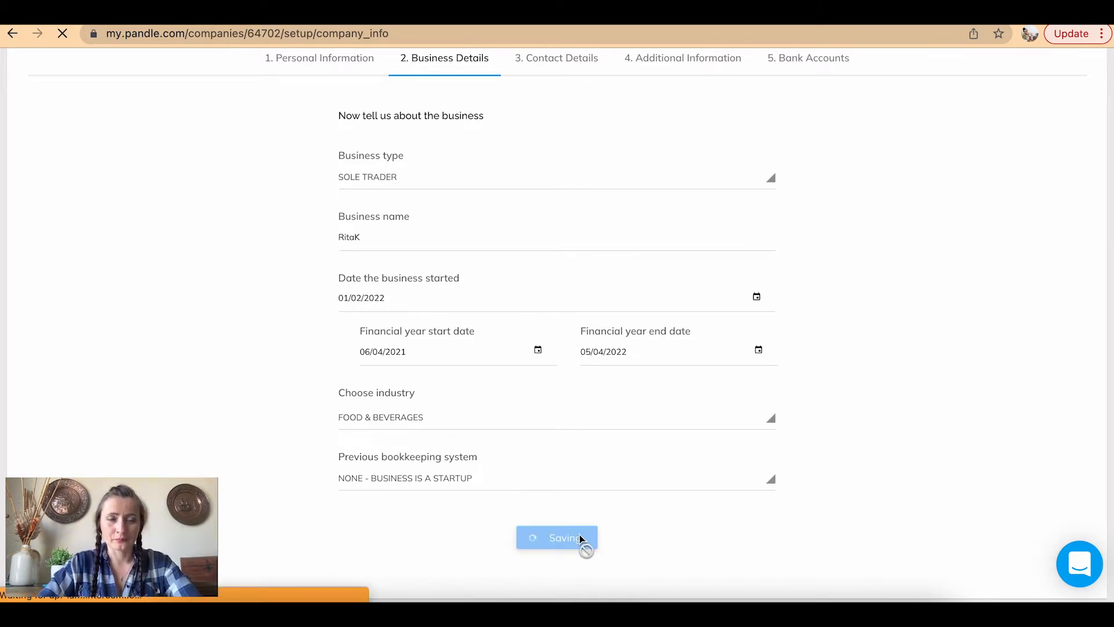
Enter Sunnyside as the town, leave the county empty, and continue
scroll(836, 376, "down", 3)
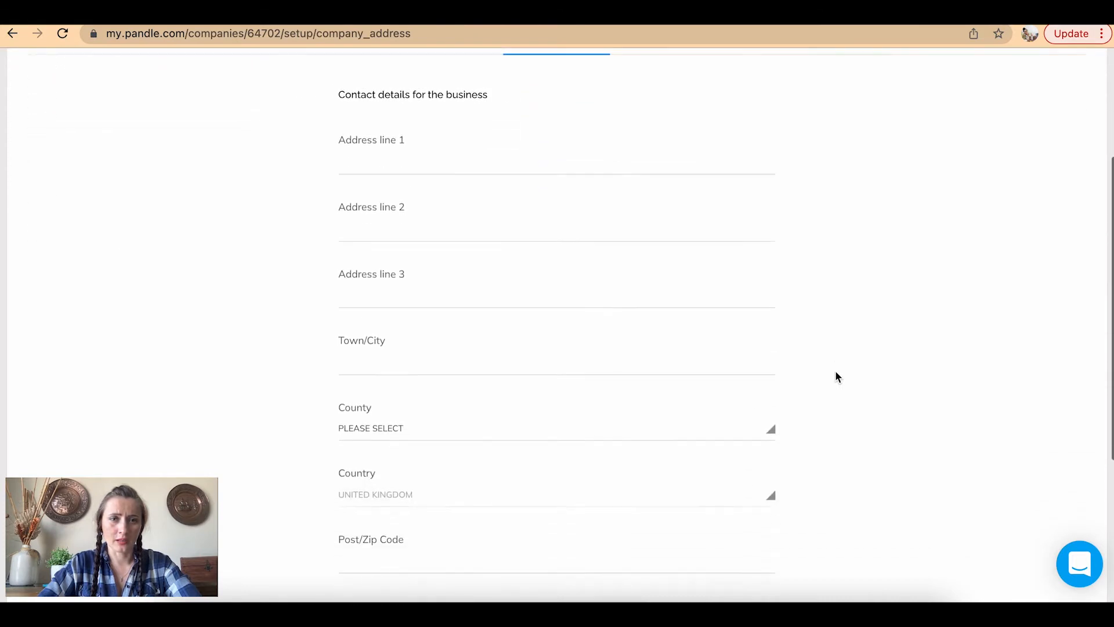
left_click(428, 353)
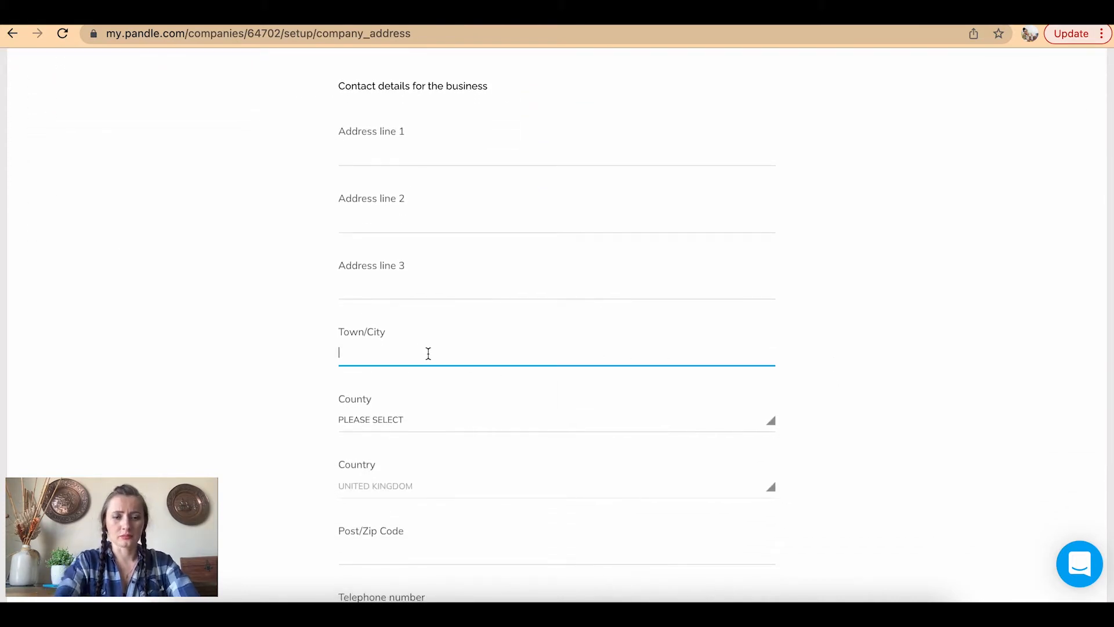
type("Sunnyside")
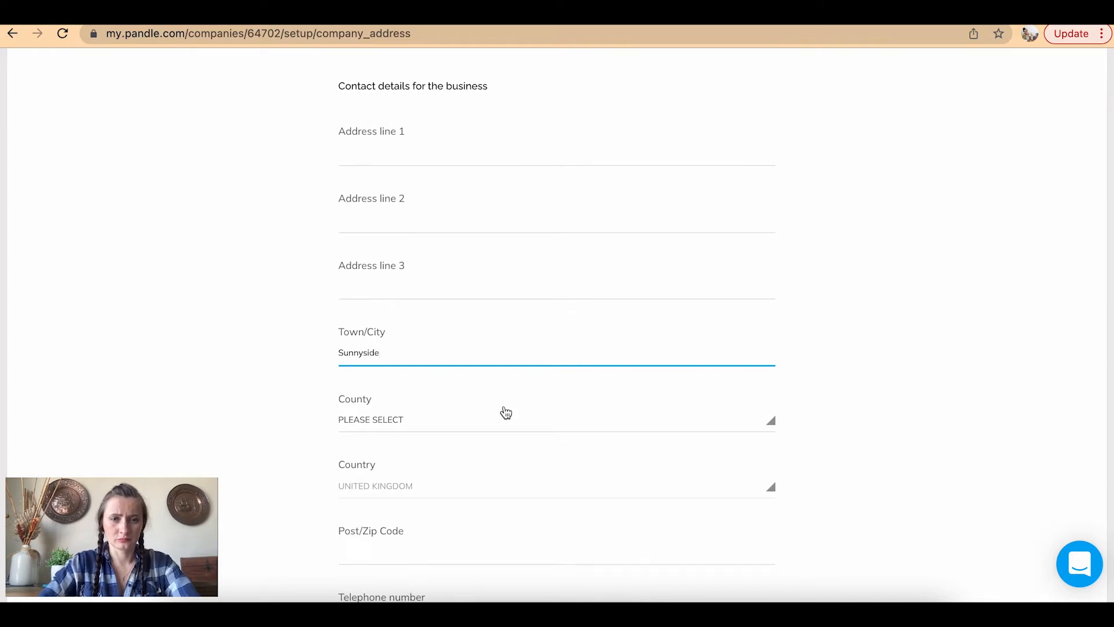
scroll(502, 413, "down", 2)
left_click(432, 325)
left_click(398, 395)
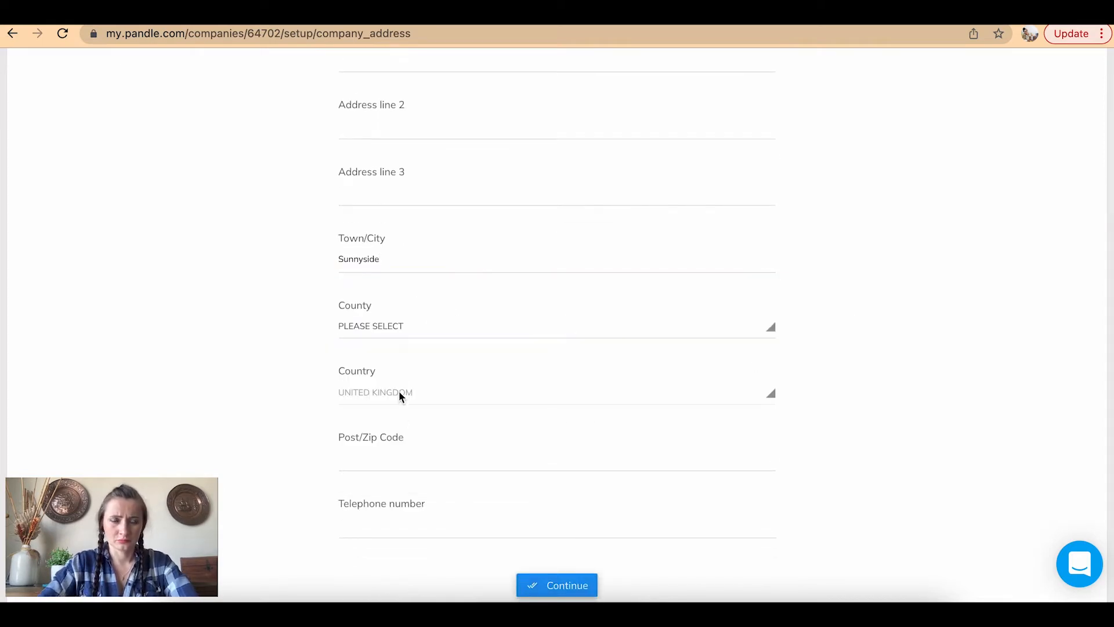
scroll(465, 462, "up", 4)
scroll(465, 462, "down", 4)
left_click(567, 559)
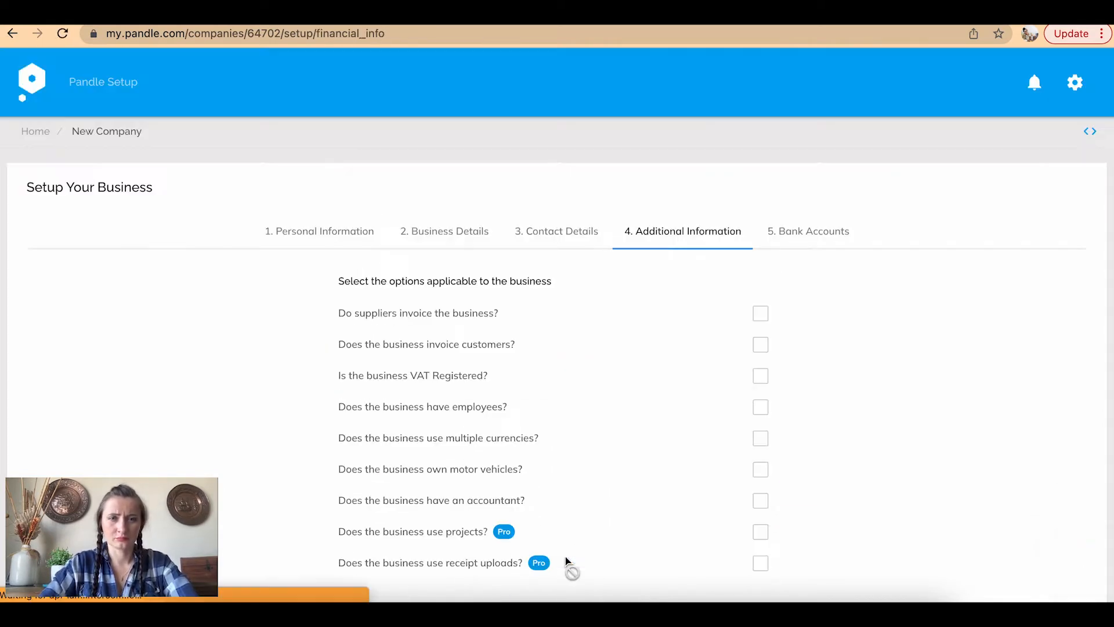
Tick 'Do suppliers invoice the business?' and 'Does the business invoice customers?'
scroll(870, 421, "down", 1)
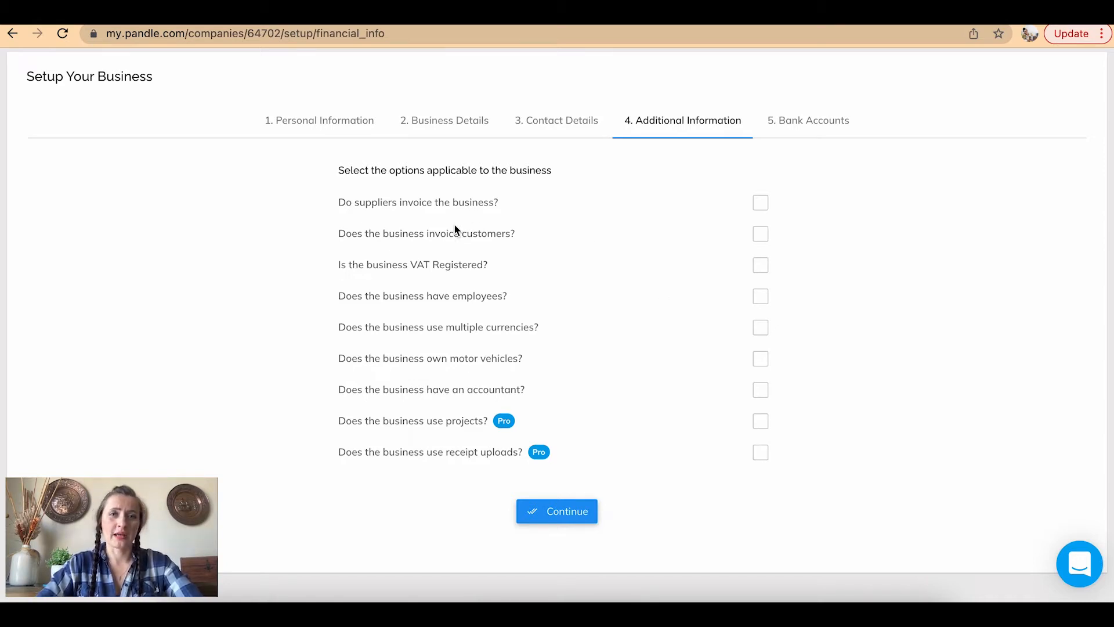
left_click(764, 207)
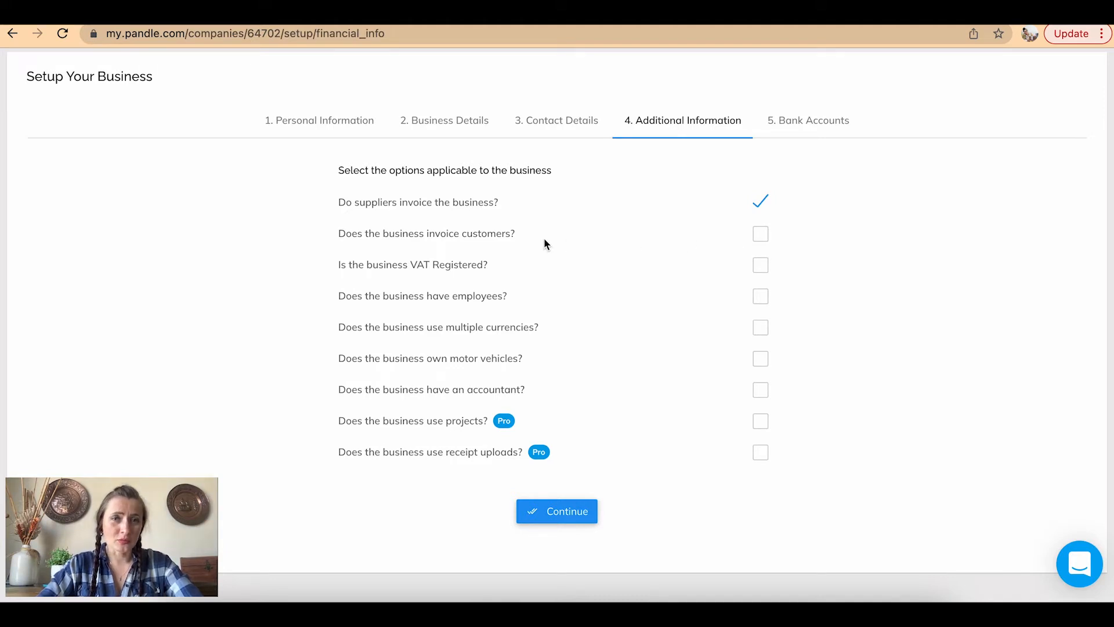
left_click(762, 236)
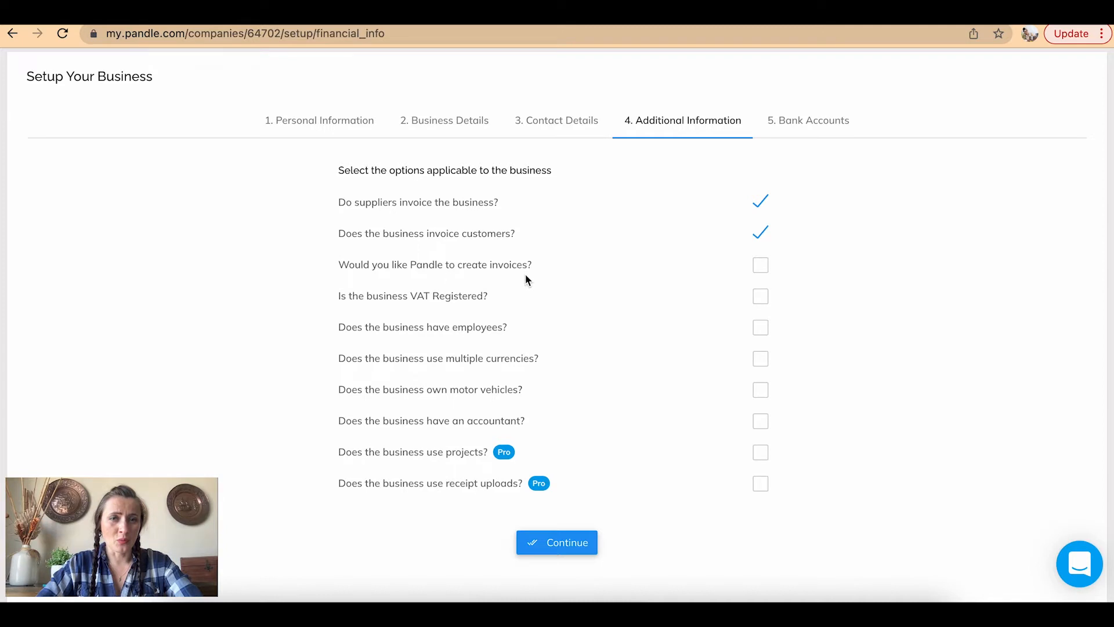
Tick 'Would you like Pandle to create invoices?' and receipt uploads, then continue
left_click(761, 266)
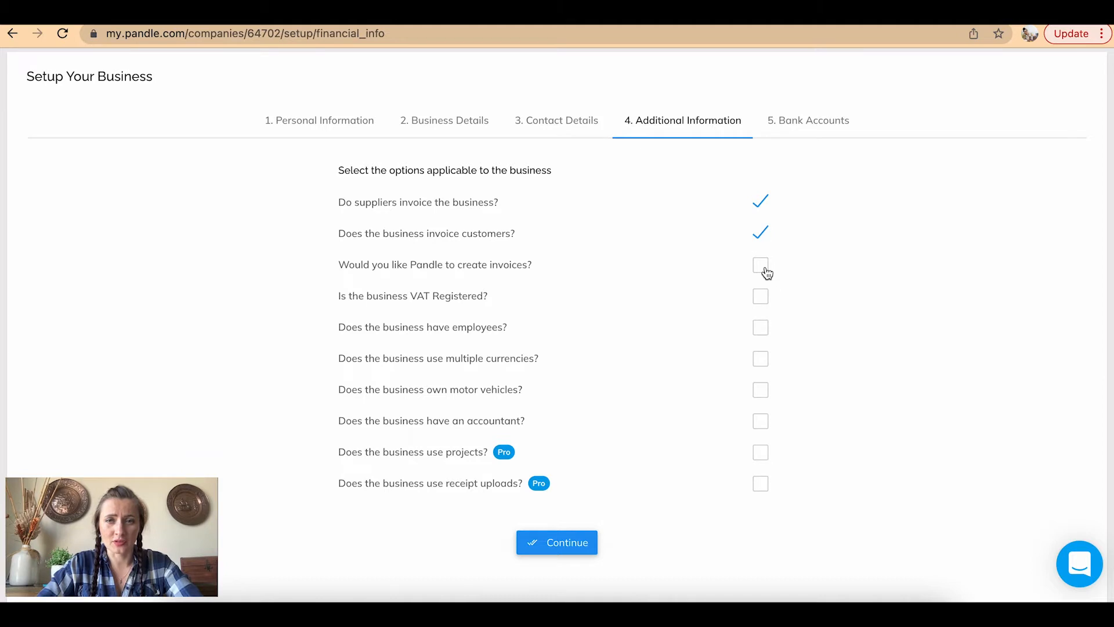
scroll(805, 325, "down", 2)
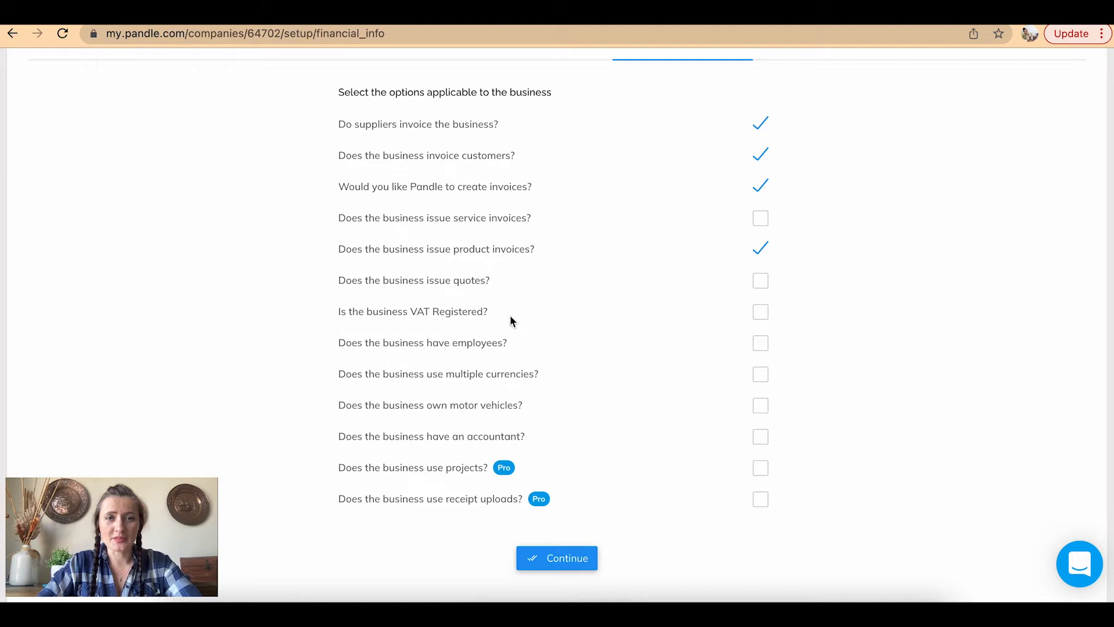
scroll(747, 345, "down", 2)
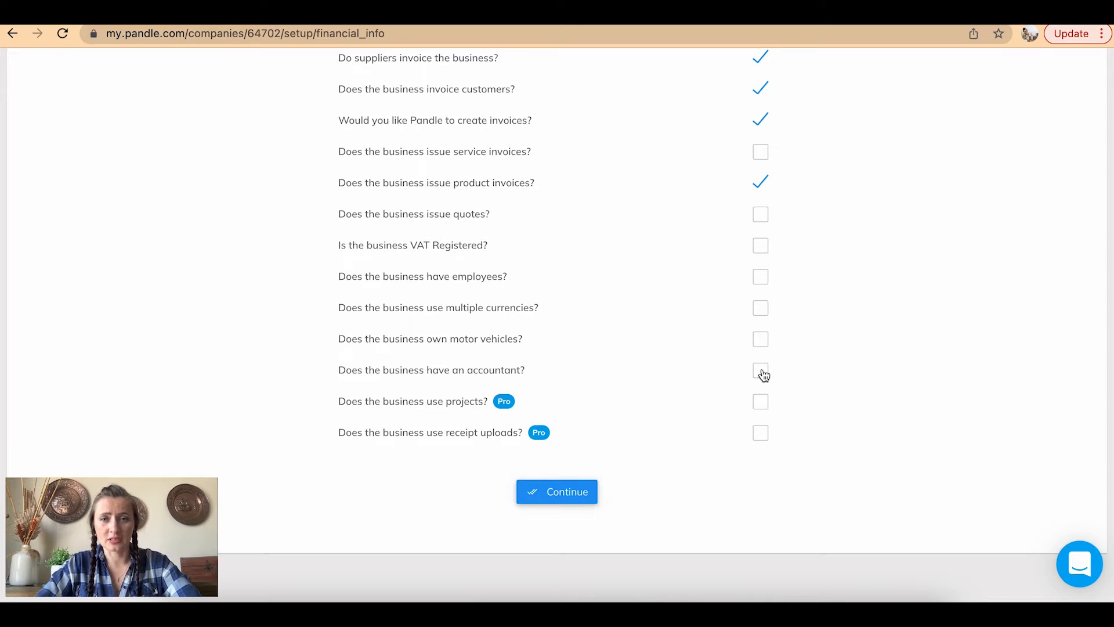
scroll(764, 376, "down", 2)
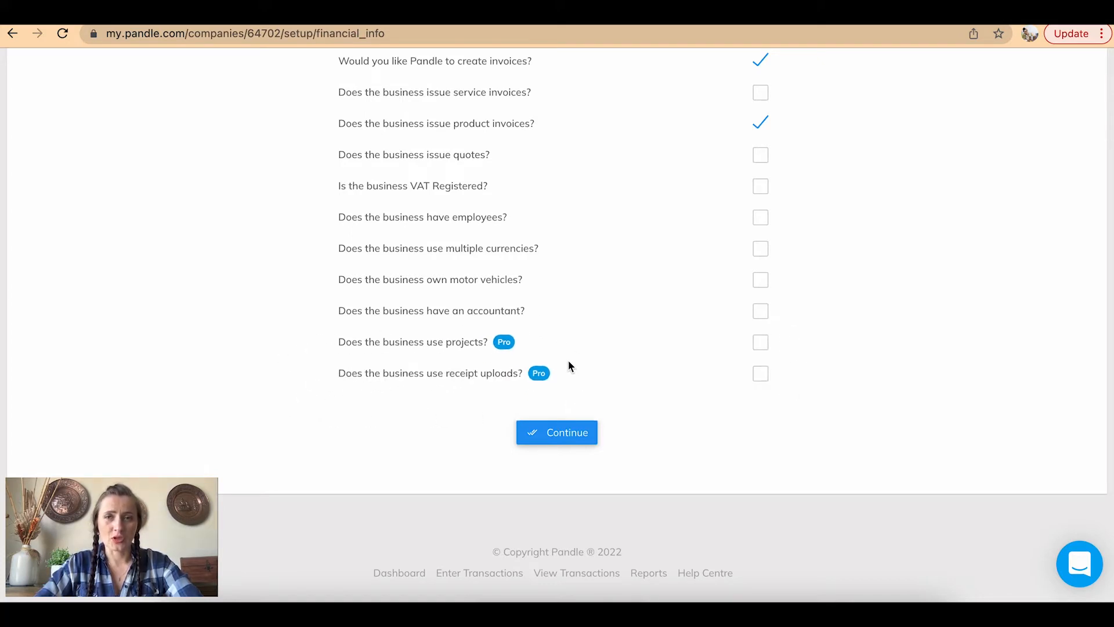
scroll(733, 217, "up", 3)
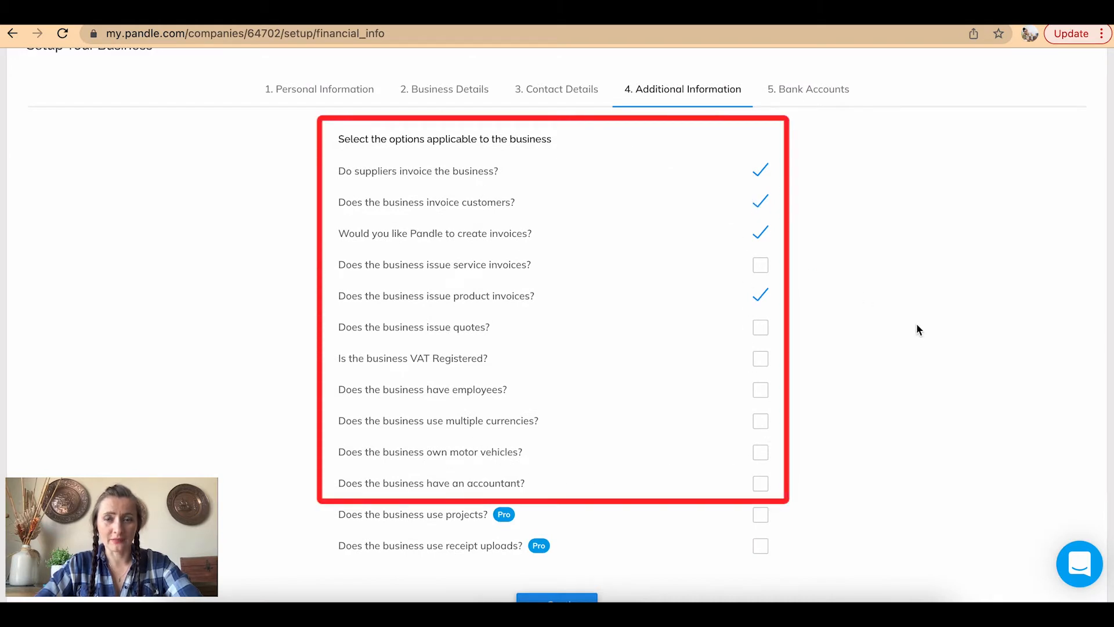
scroll(935, 388, "down", 1)
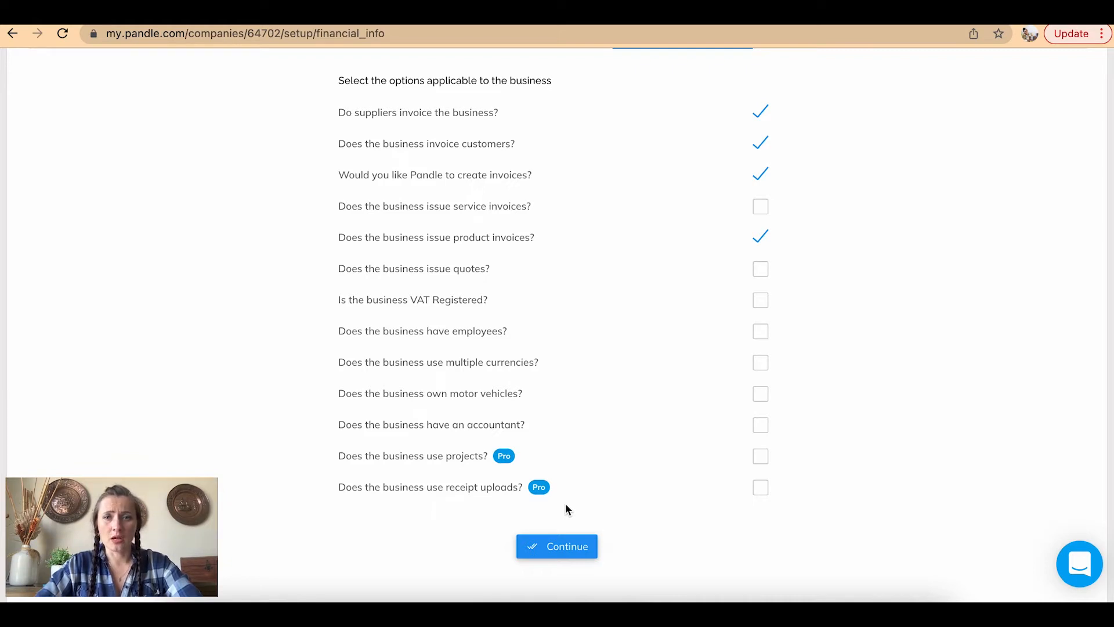
left_click(762, 496)
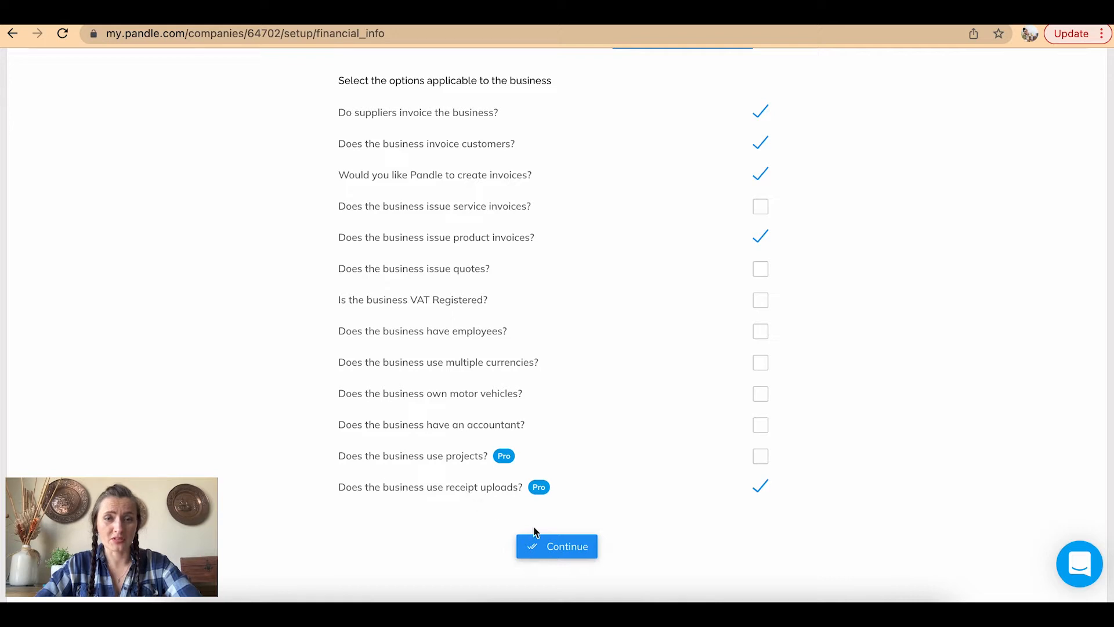
left_click(560, 548)
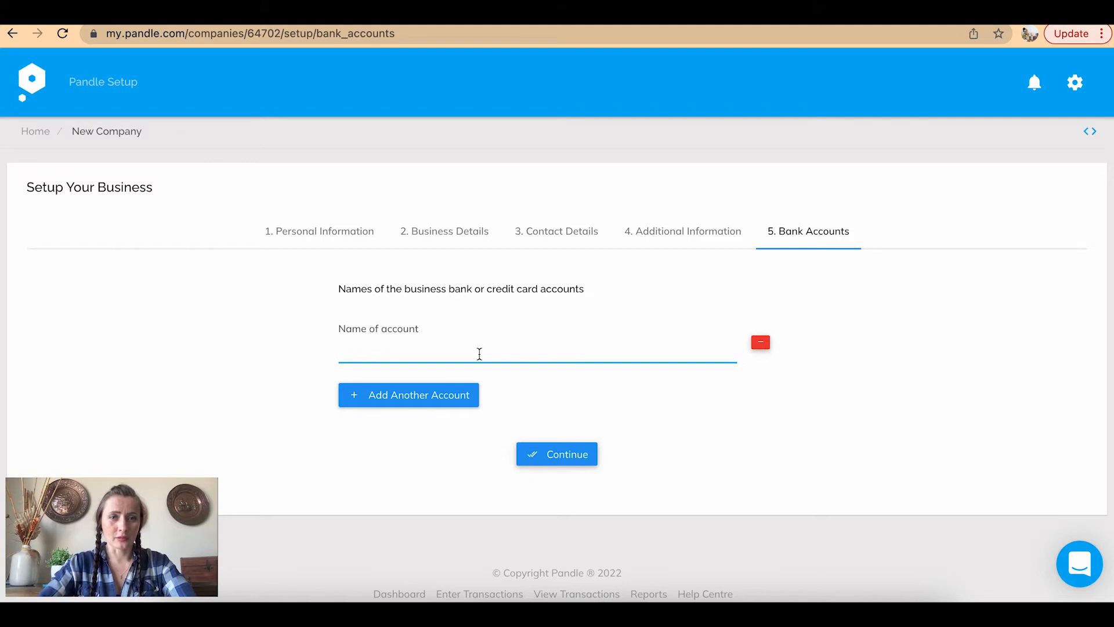
Name the bank account Lloyds Bank and continue
type("Lloyds Bank")
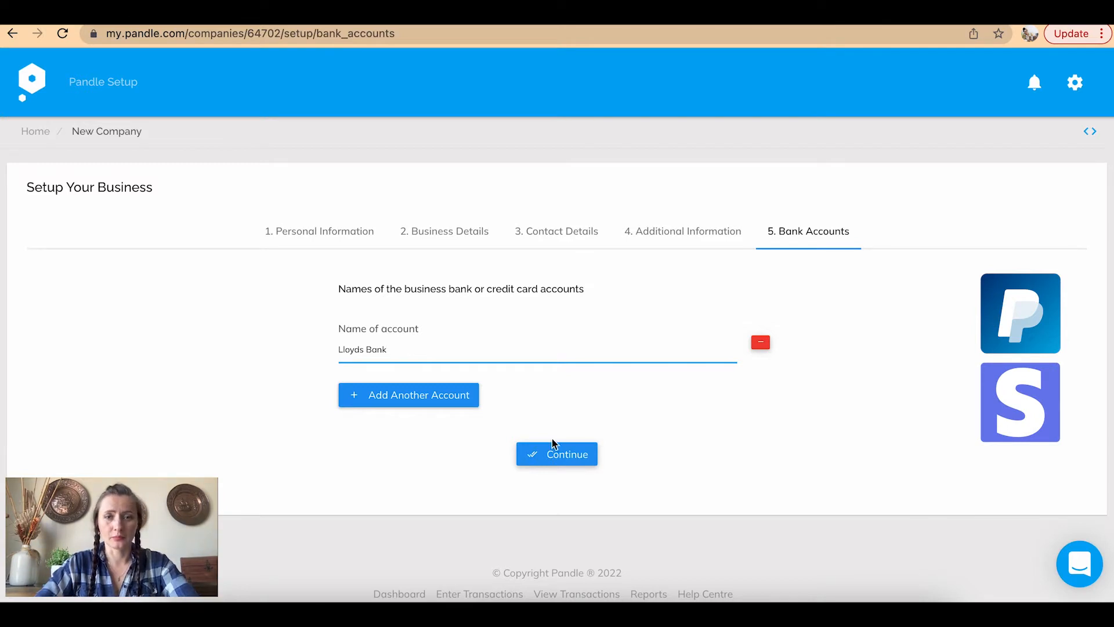
left_click(567, 453)
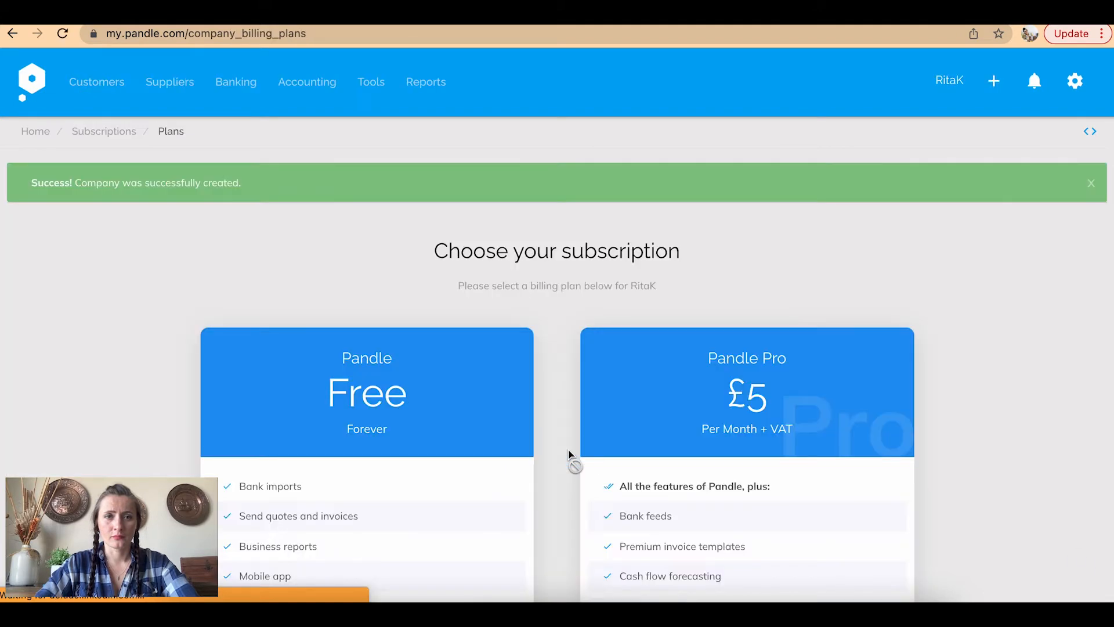
Select the Free Pandle Plan and confirm the new plan
scroll(583, 326, "down", 6)
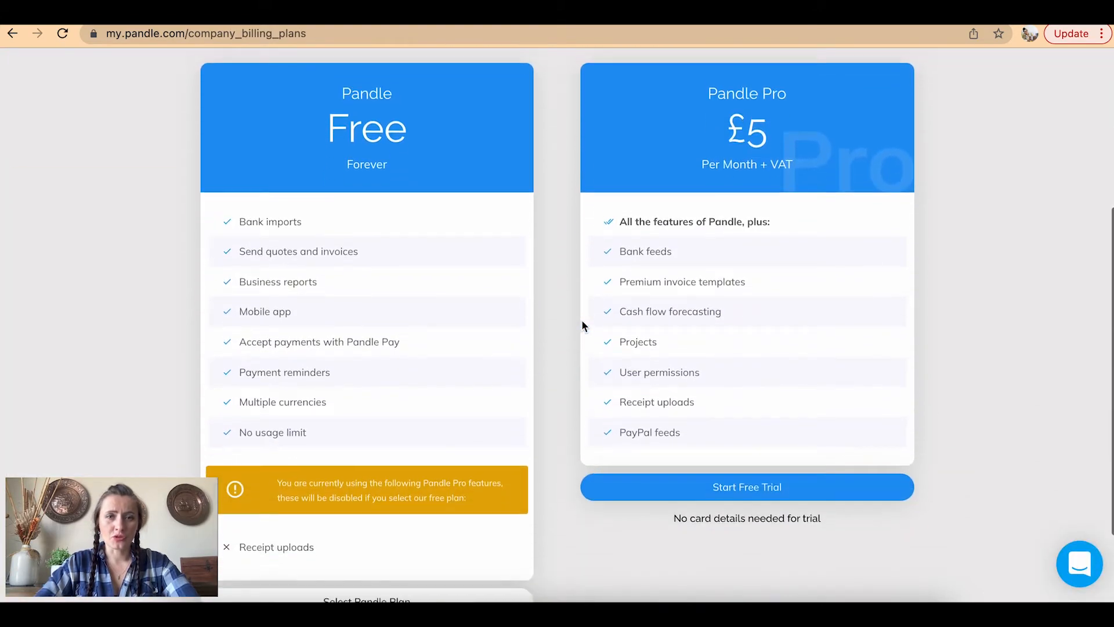
scroll(583, 326, "up", 2)
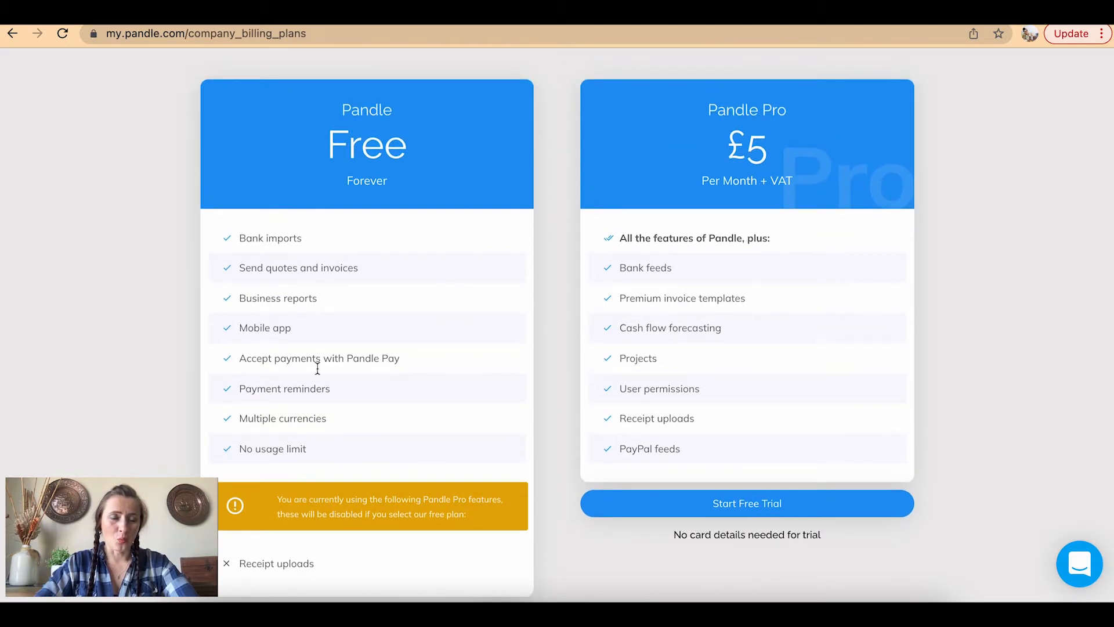
scroll(383, 290, "down", 1)
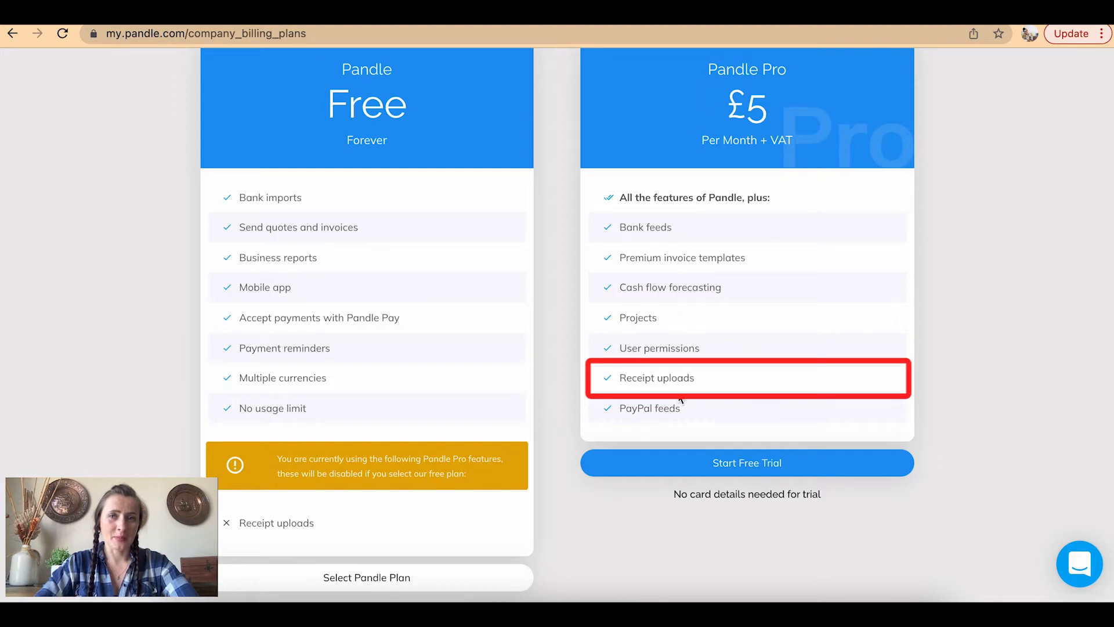
scroll(588, 489, "down", 3)
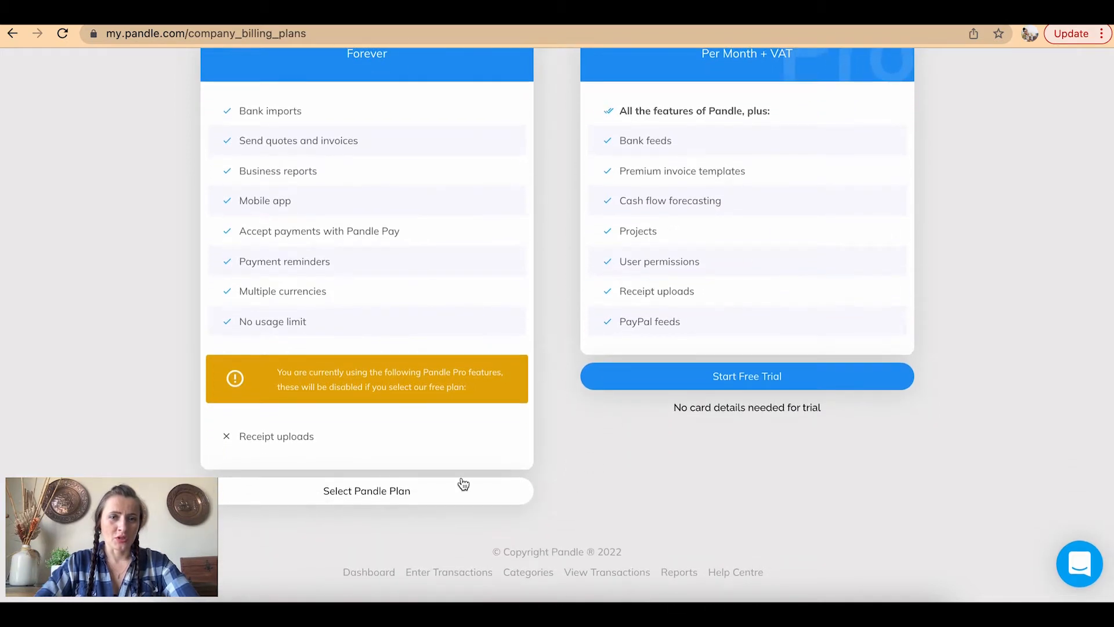
left_click(343, 499)
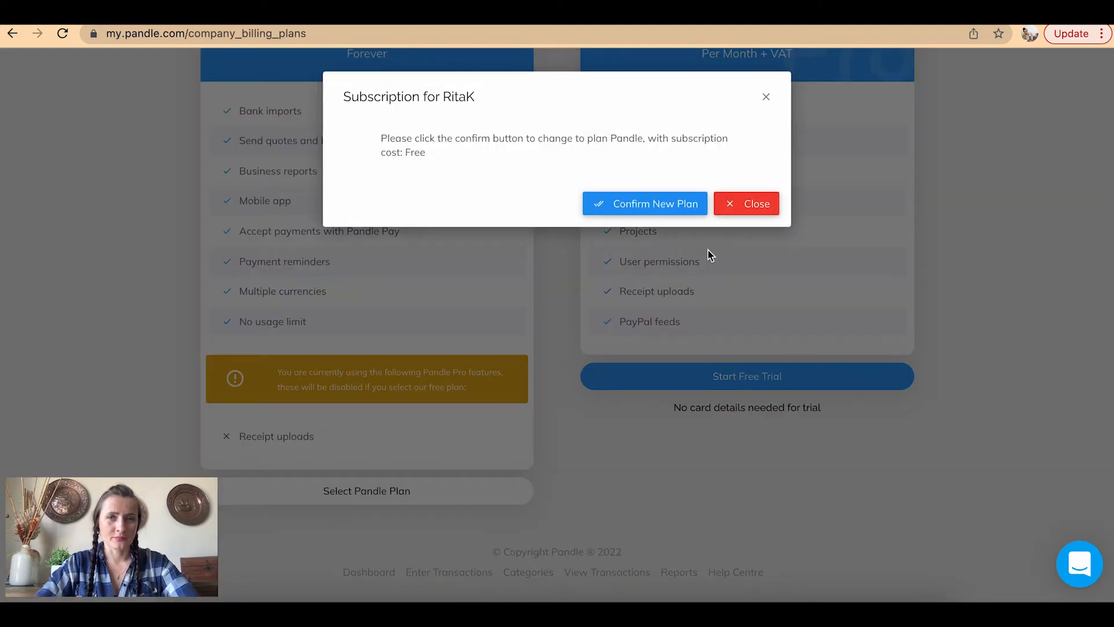
left_click(677, 208)
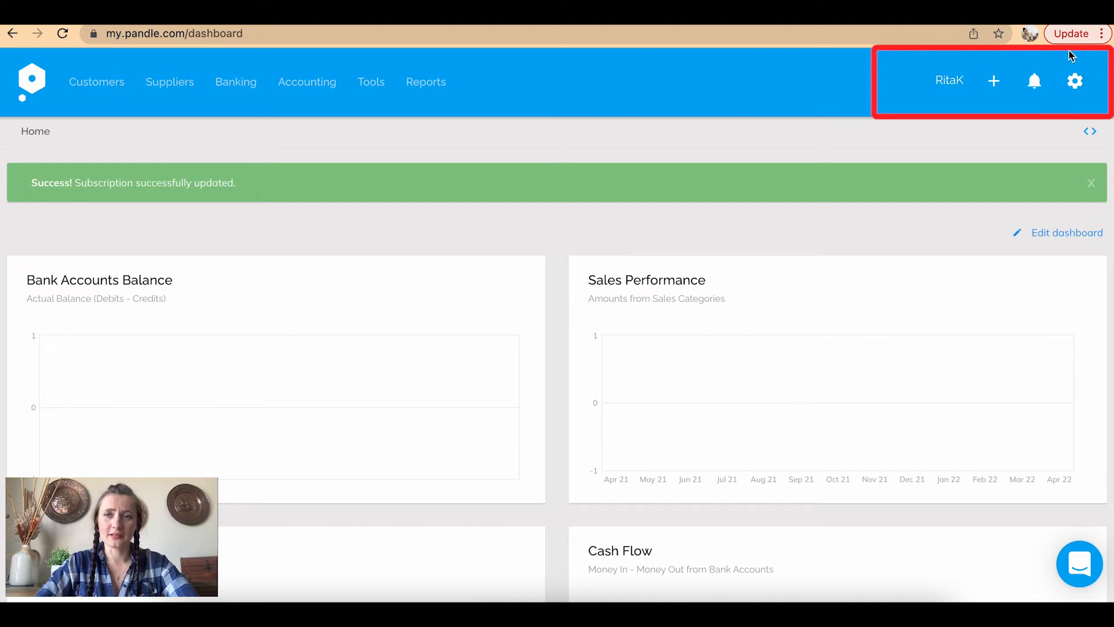
Open Company Settings from the top-right gear menu, landing on the Business Info tab
left_click(1077, 92)
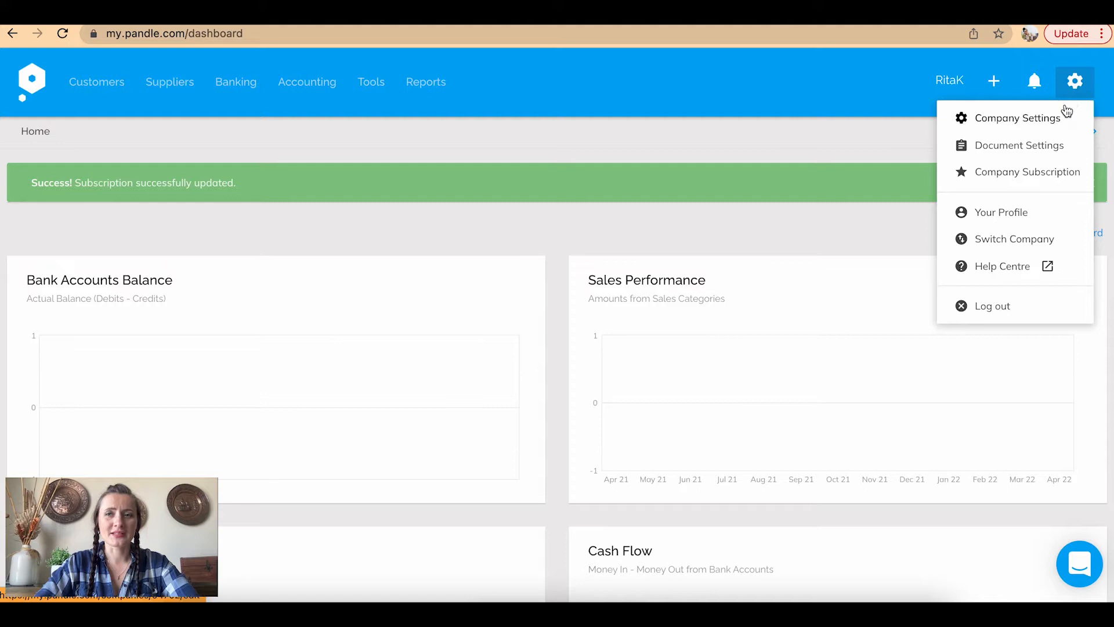
left_click(1061, 115)
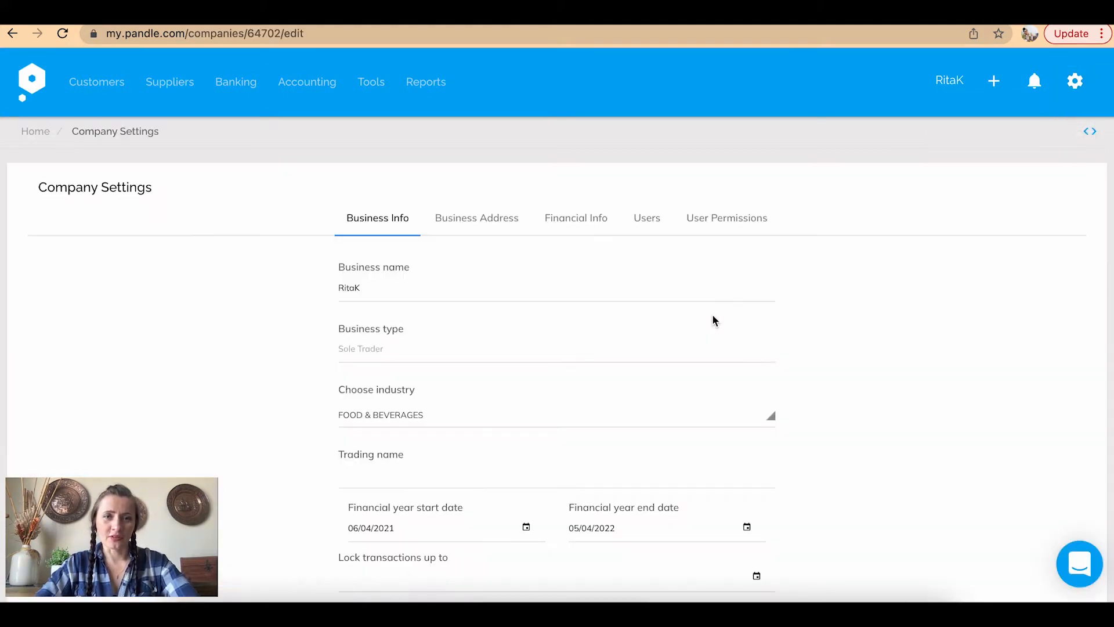
Review the Business Address, Financial Info, Users and User Permissions tabs; permissions require an upgrade
scroll(714, 320, "down", 3)
scroll(713, 321, "up", 4)
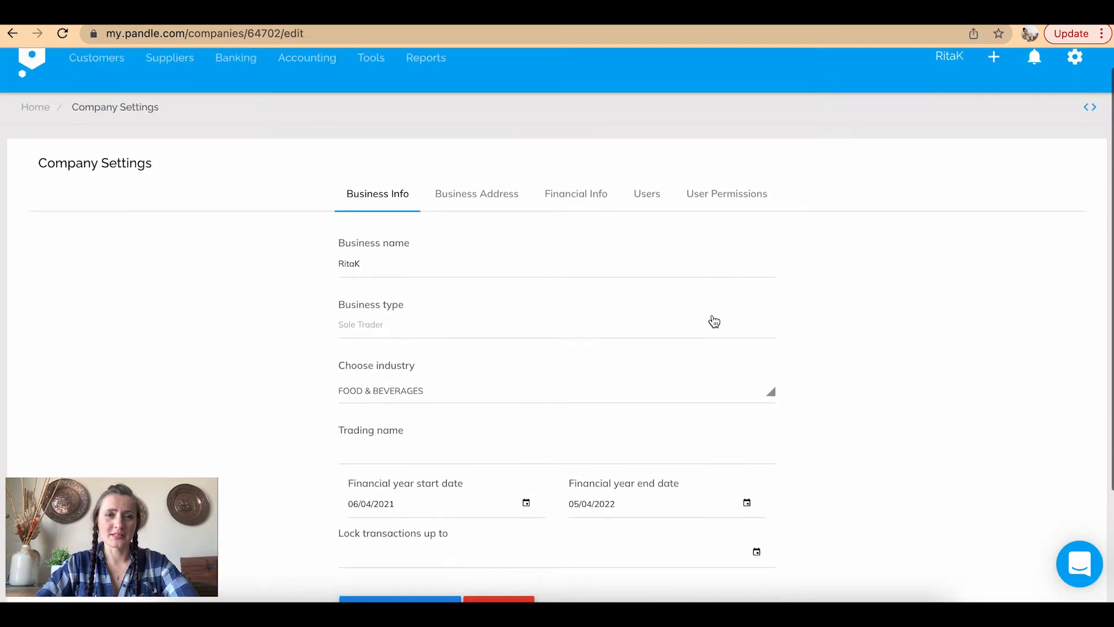
scroll(450, 181, "down", 1)
left_click(440, 153)
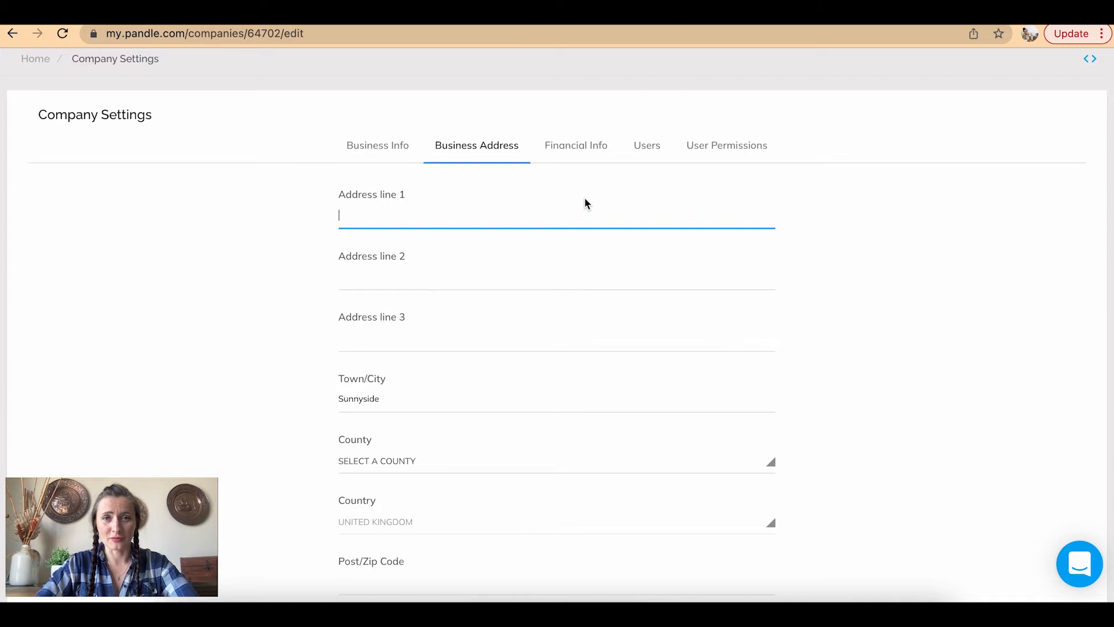
left_click(596, 152)
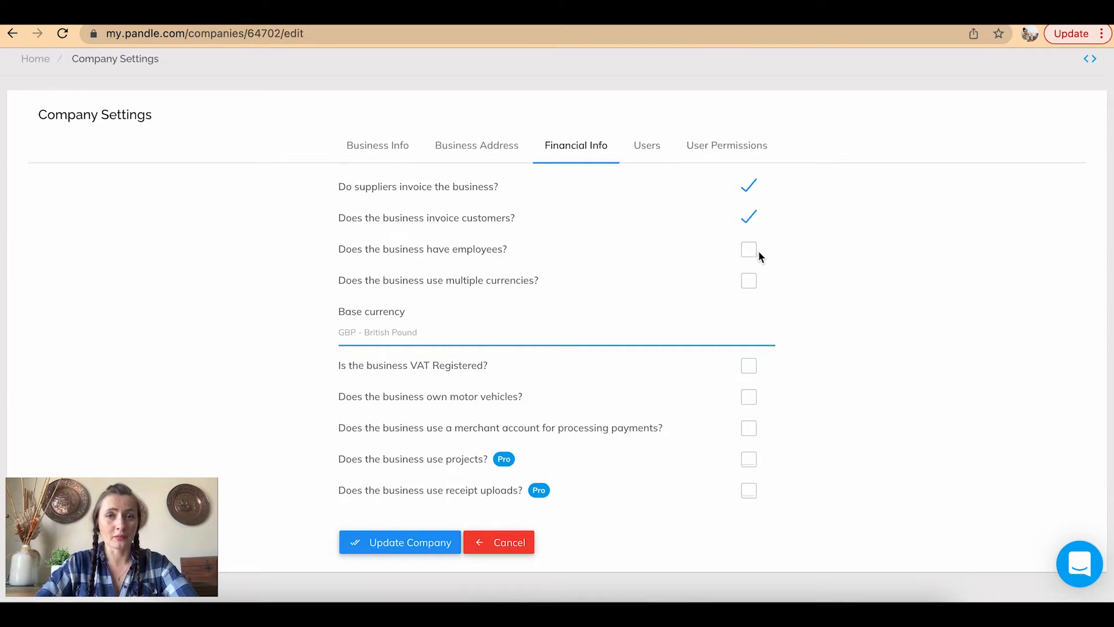
left_click(650, 145)
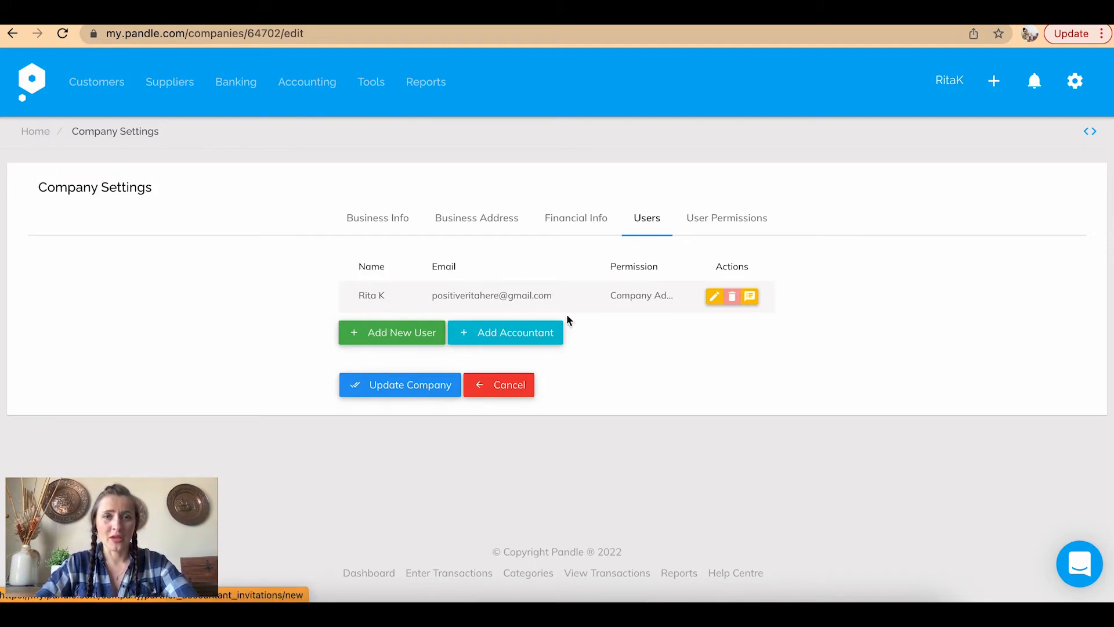
left_click(729, 224)
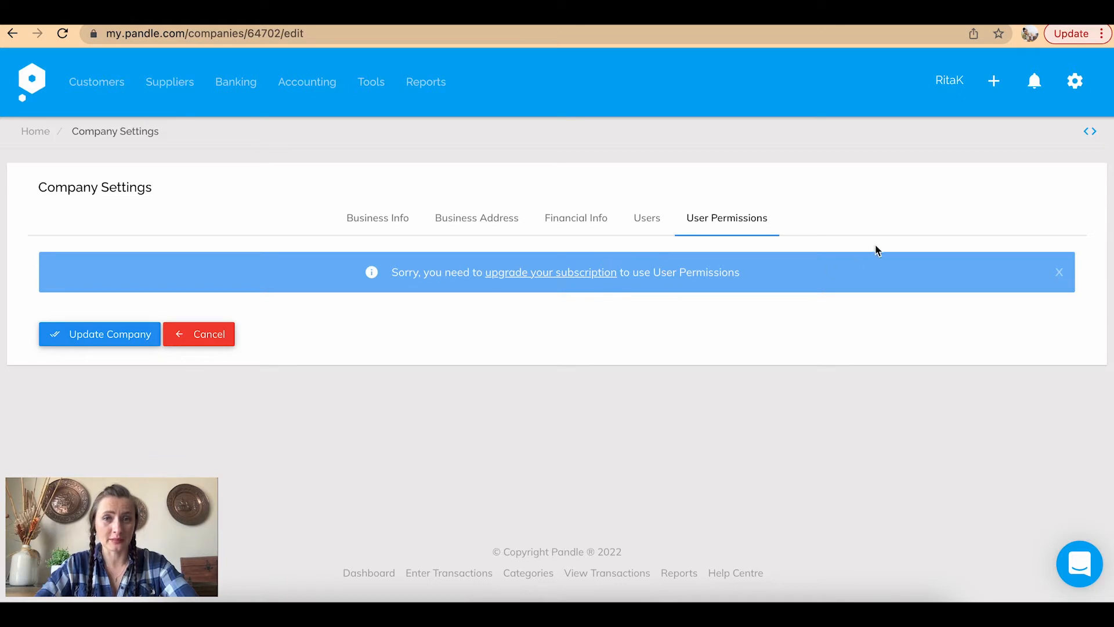
left_click(1078, 82)
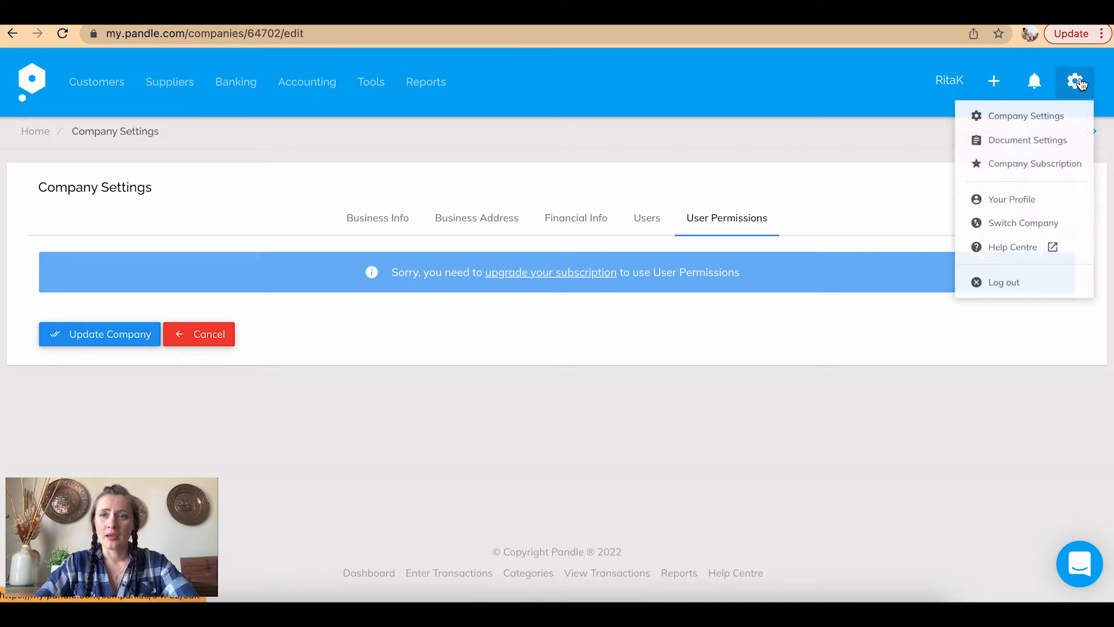
Go to Document Settings and scroll through Invoice Options, where invoice creation and product selling are enabled
left_click(1035, 151)
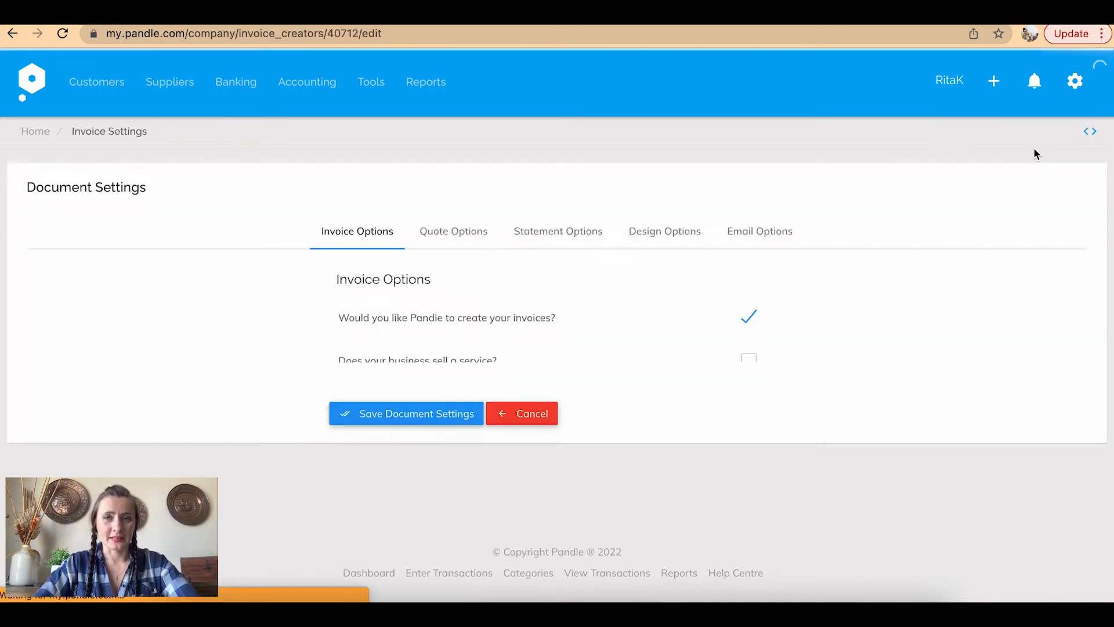
scroll(667, 304, "down", 2)
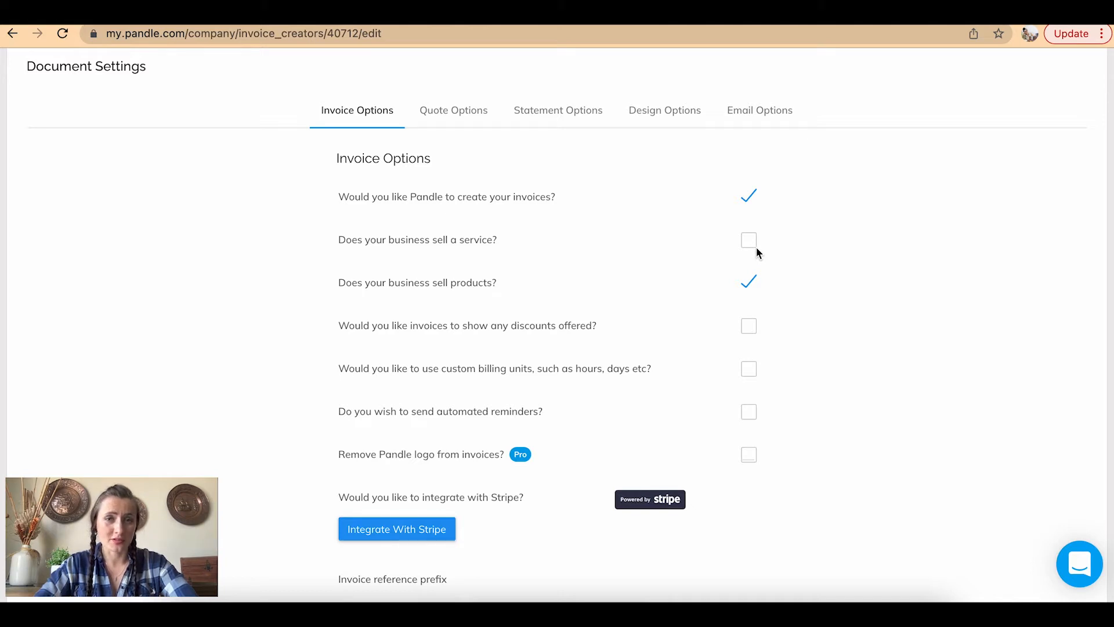
scroll(497, 291, "down", 1)
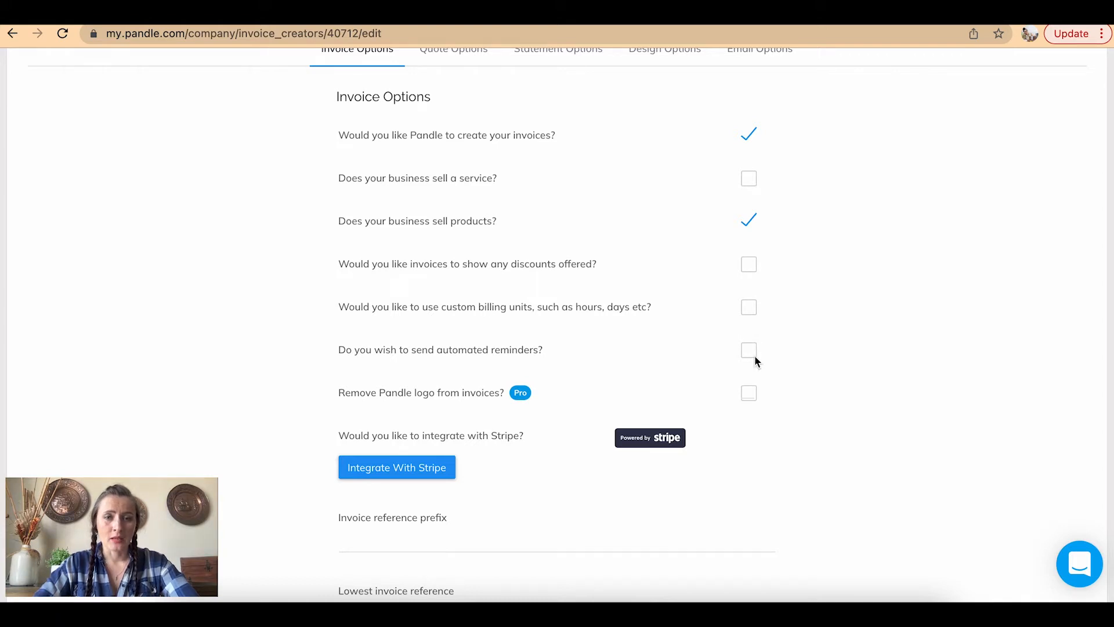
scroll(754, 355, "down", 1)
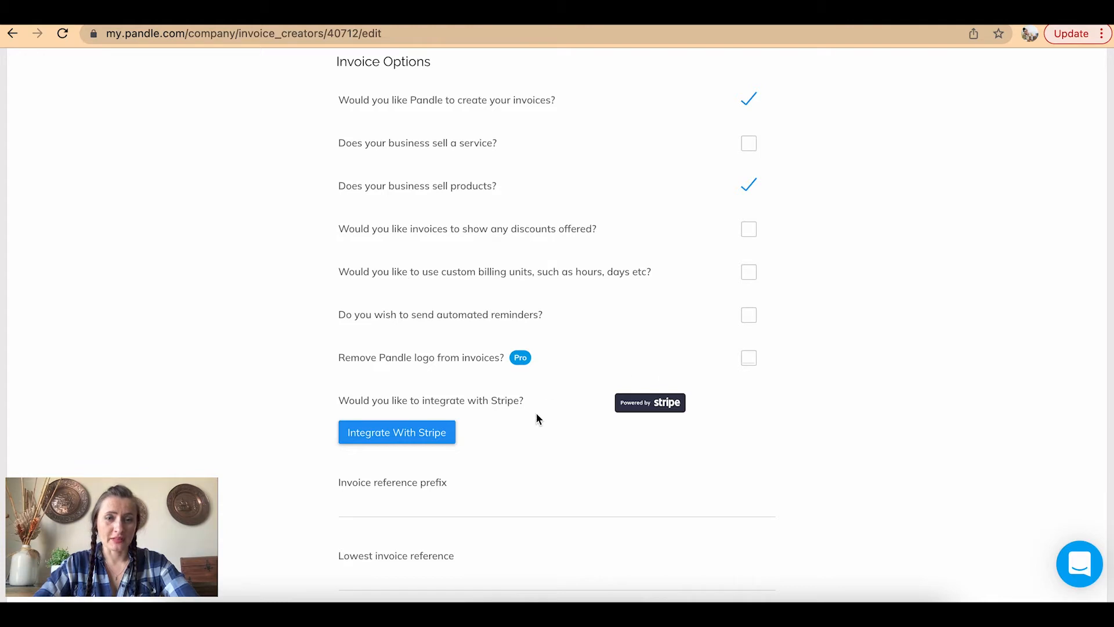
scroll(537, 417, "down", 1)
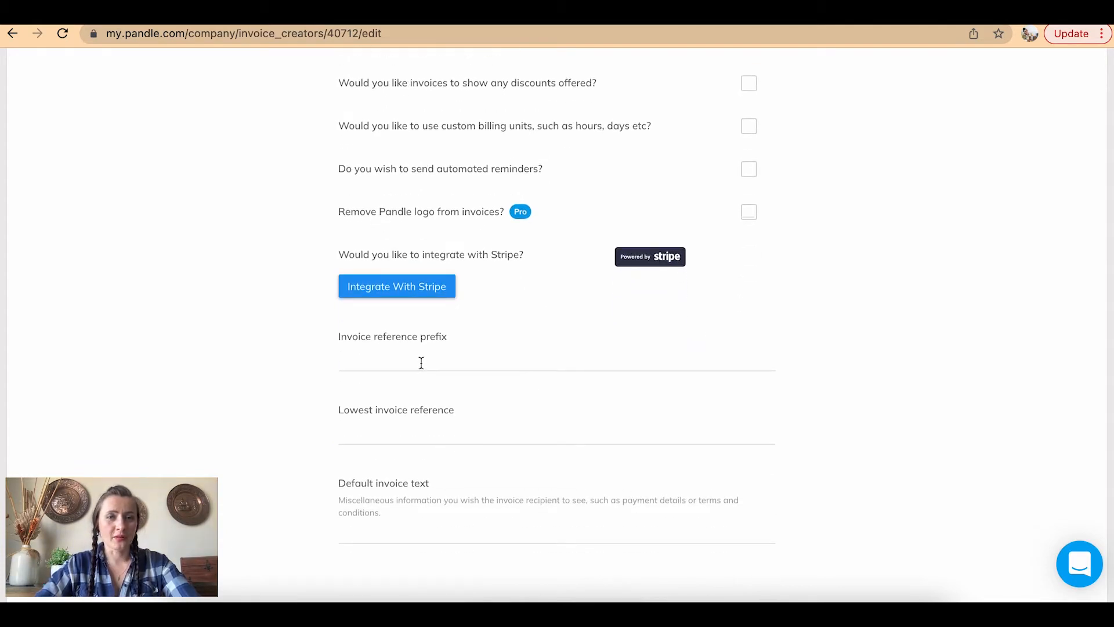
Set the invoice reference prefix to INV and the lowest invoice reference to 100
left_click(421, 363)
type("INV")
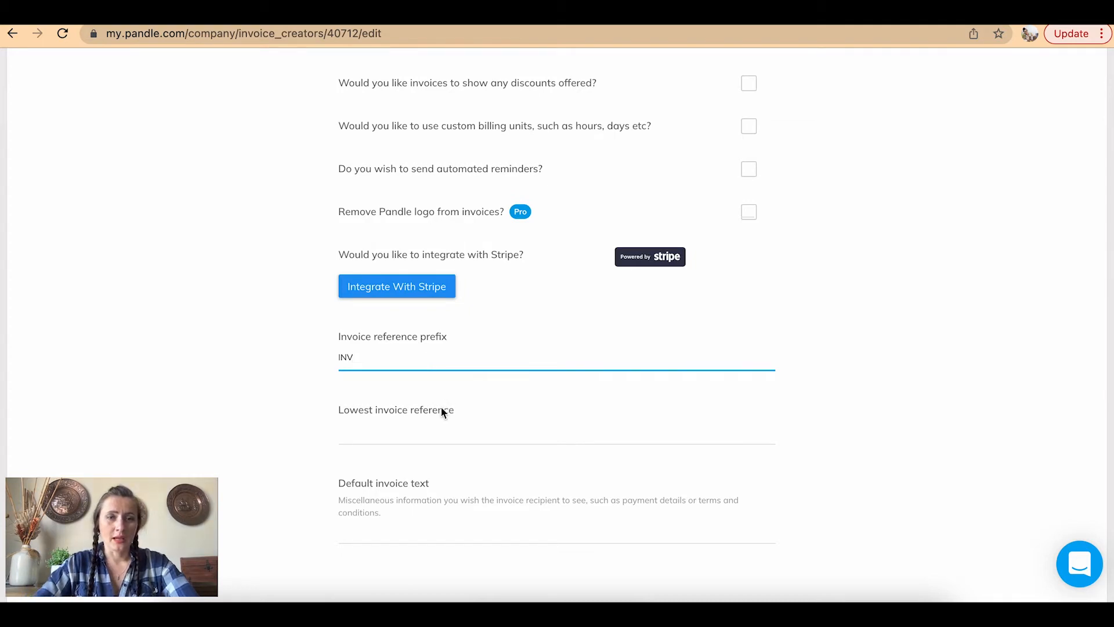
left_click(424, 431)
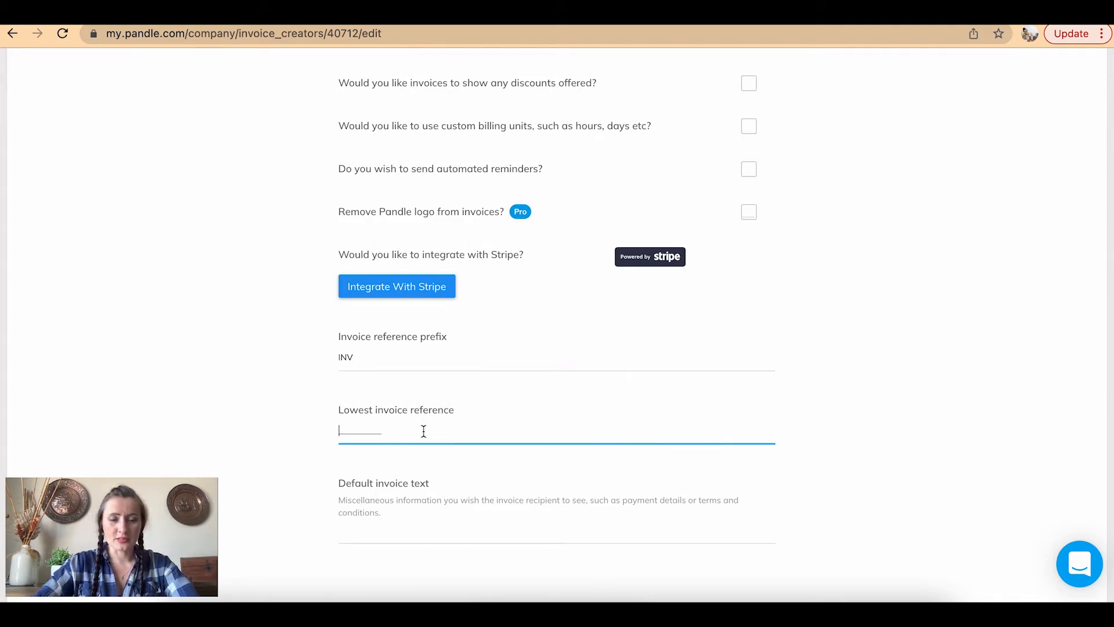
type("100")
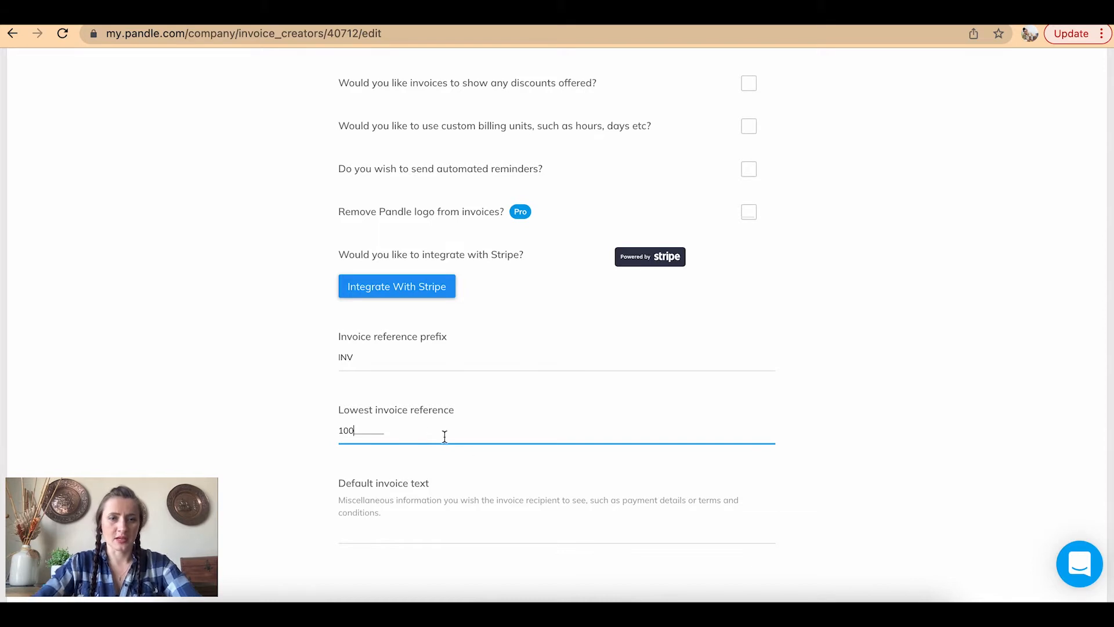
left_click(485, 464)
scroll(485, 464, "down", 2)
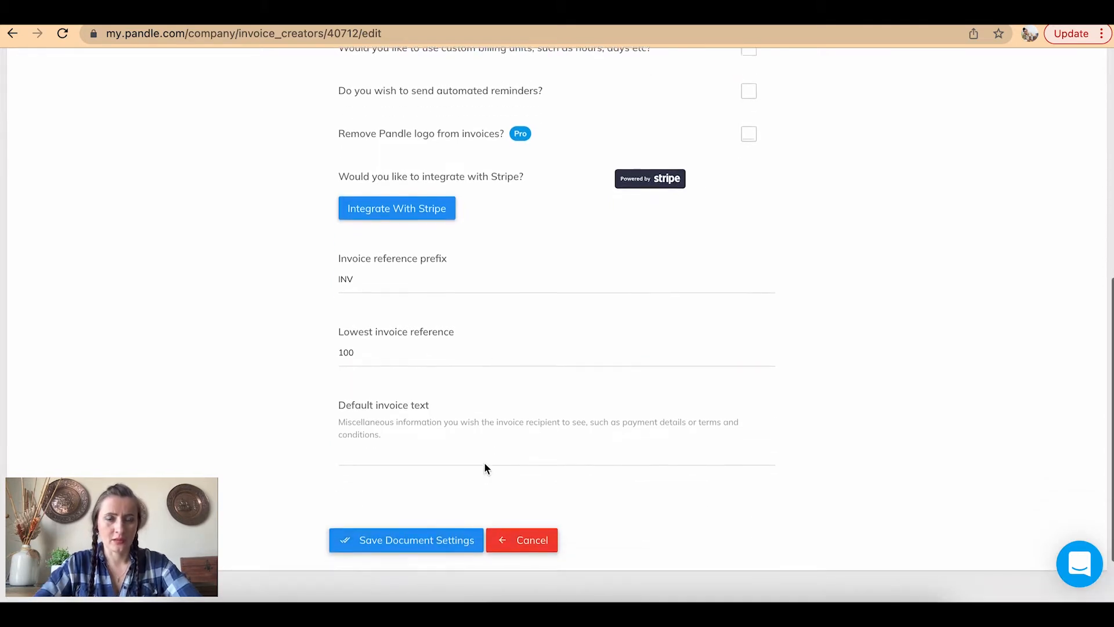
Write default invoice text: 'Please pay this invoice within 14 days.' plus bank account number and sort code
left_click(446, 454)
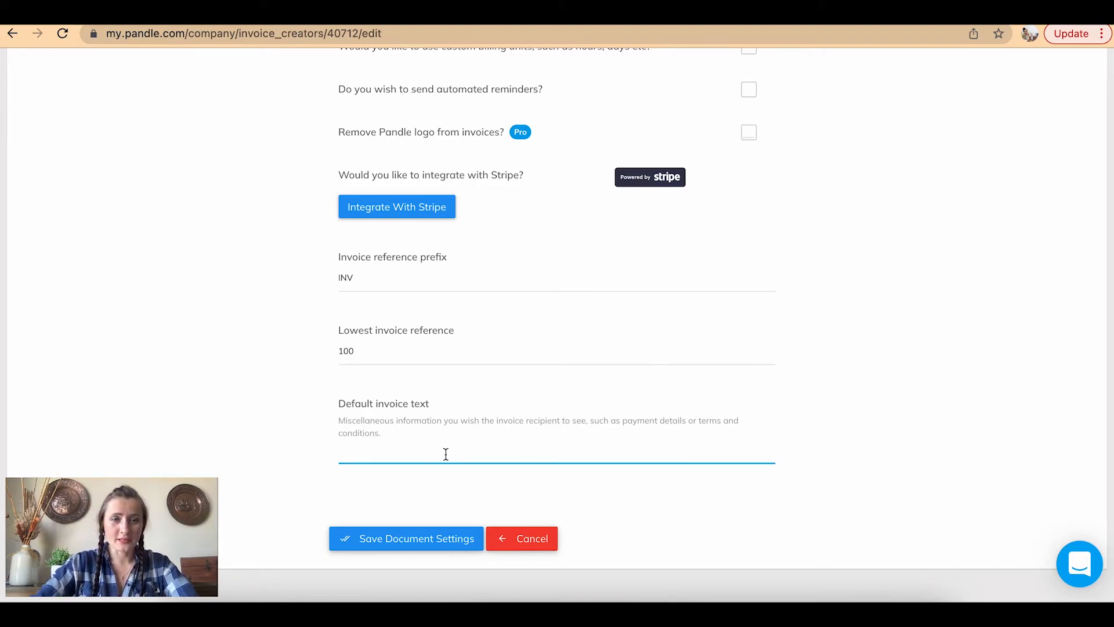
type("Ple")
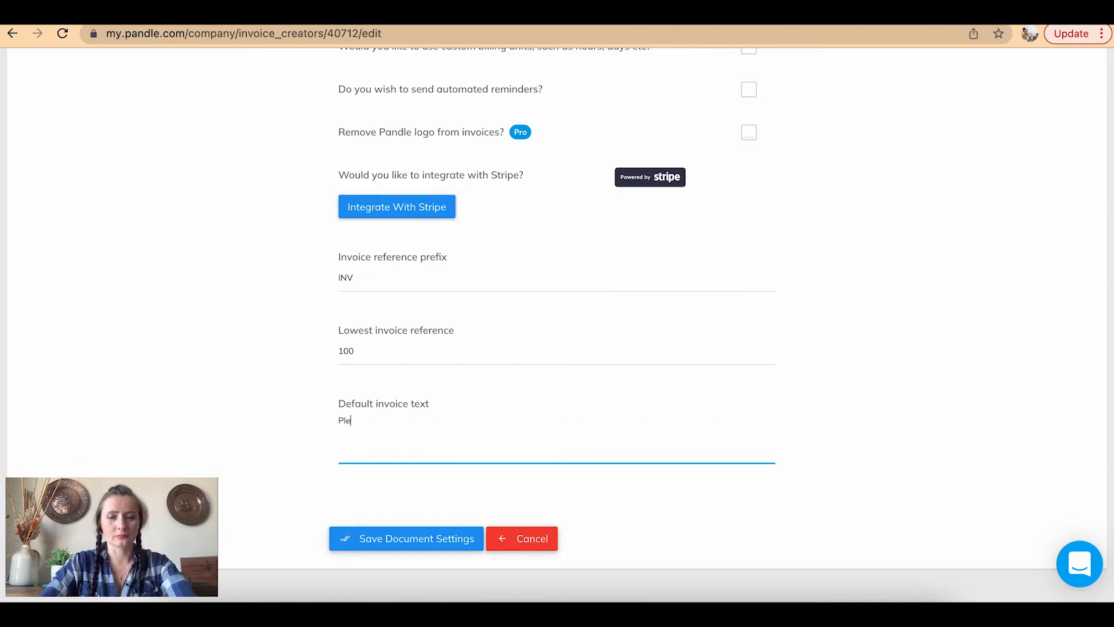
type("ase pay this invoice within 14 days")
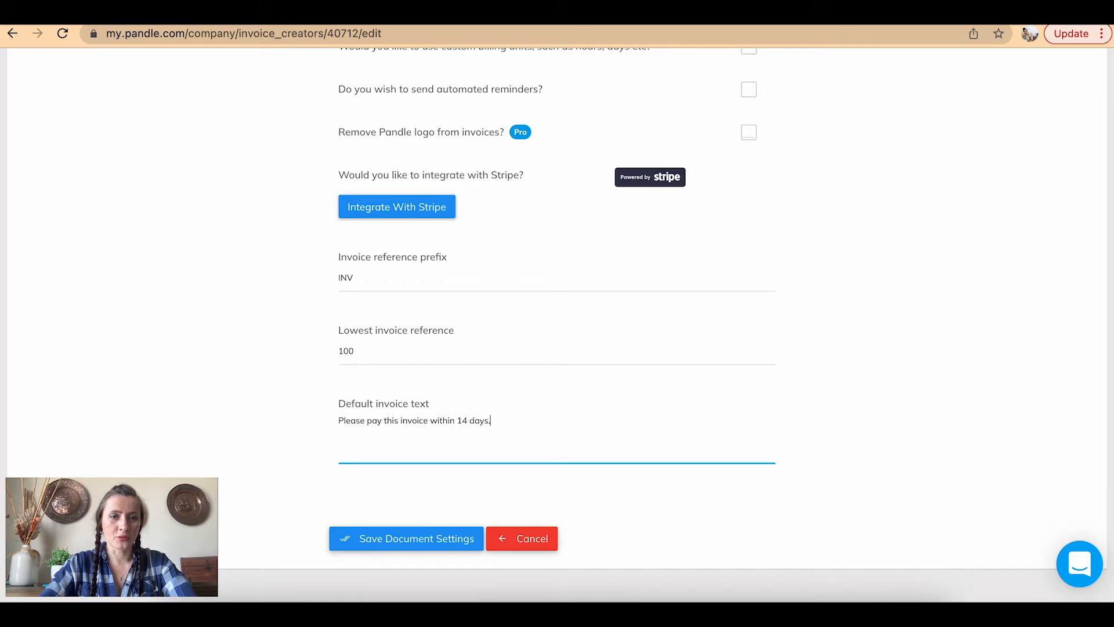
type(".")
key("Return")
type("Bank")
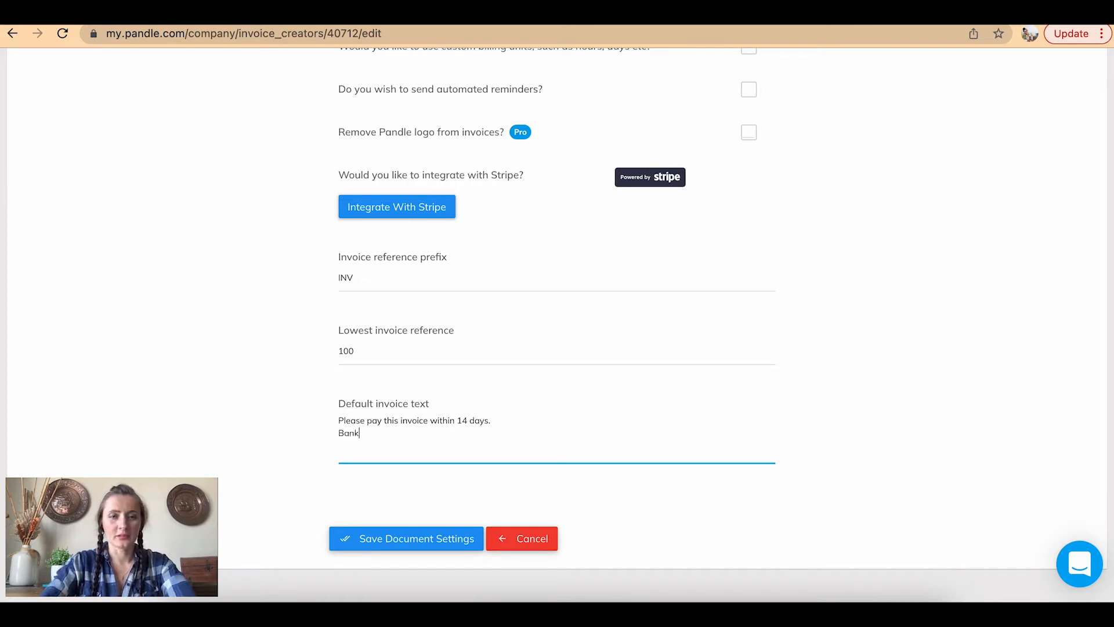
type(" details")
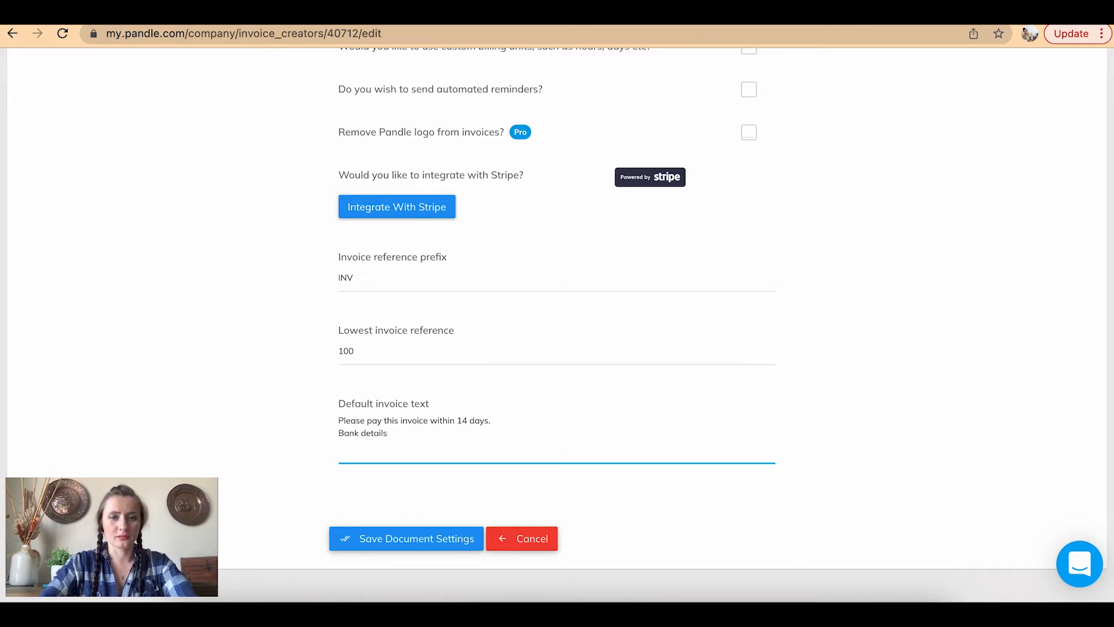
type(": Acc.No. 0000000000")
key("BackSpace")
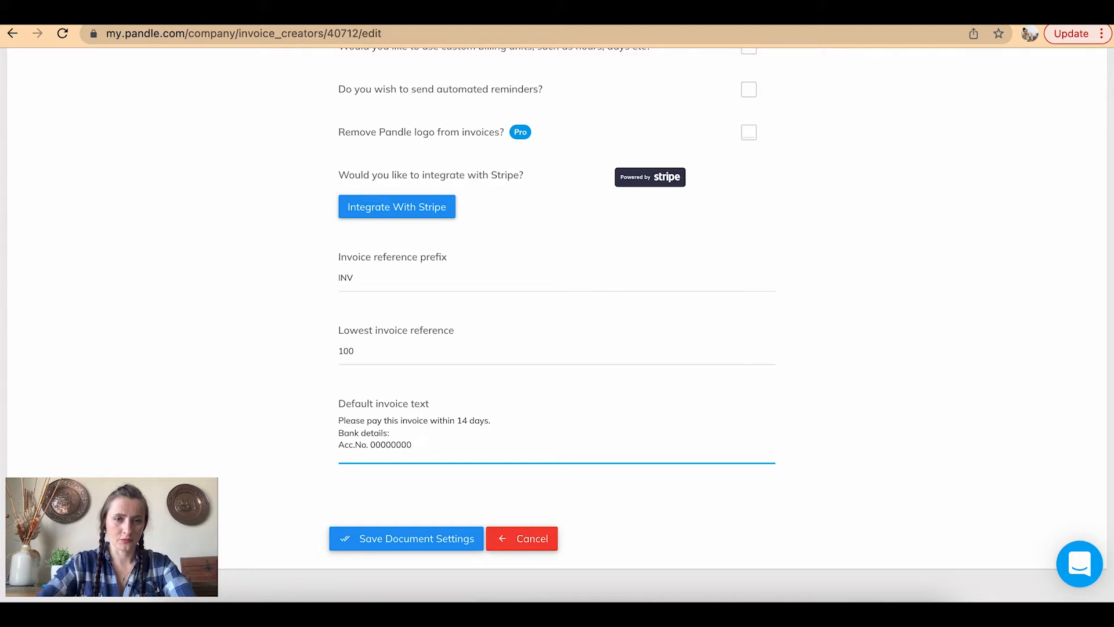
key("Return")
type("Sort")
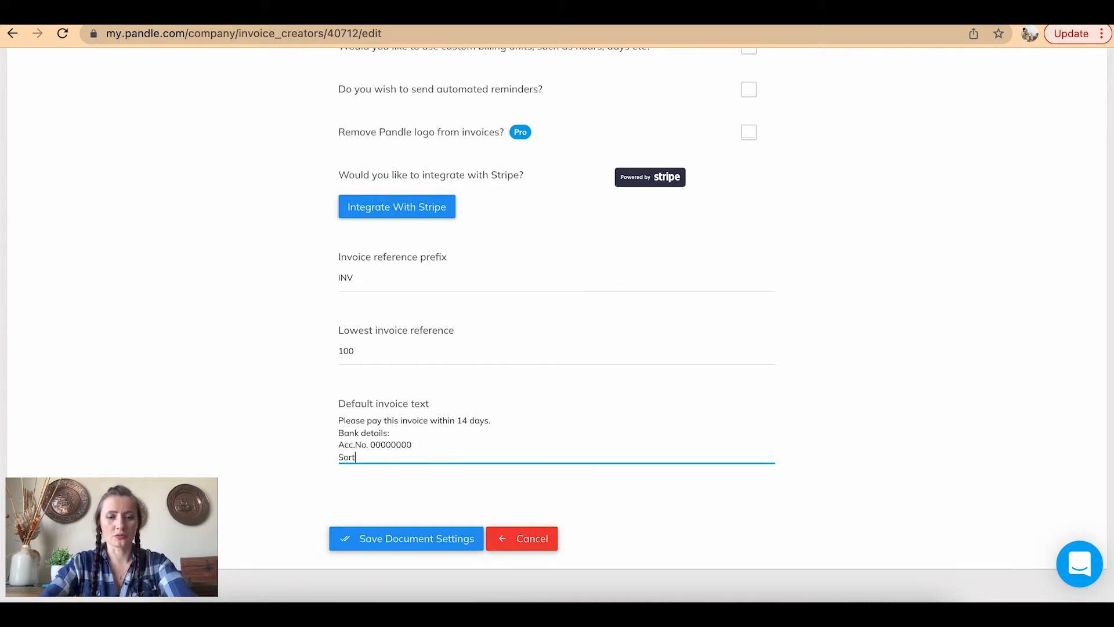
type(" code")
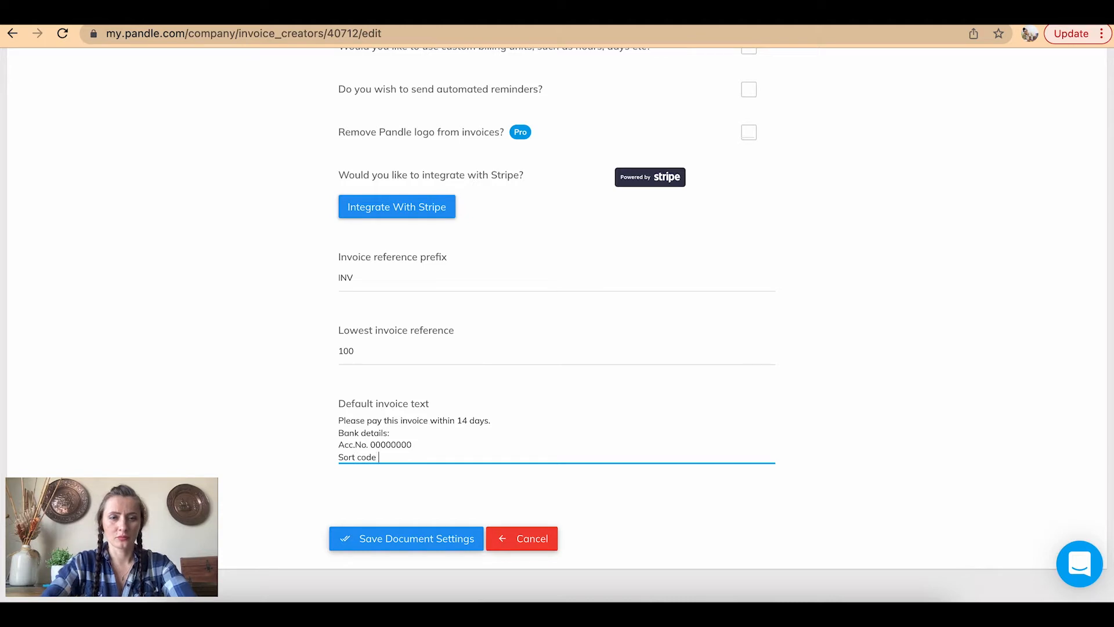
type(" 00-00-00")
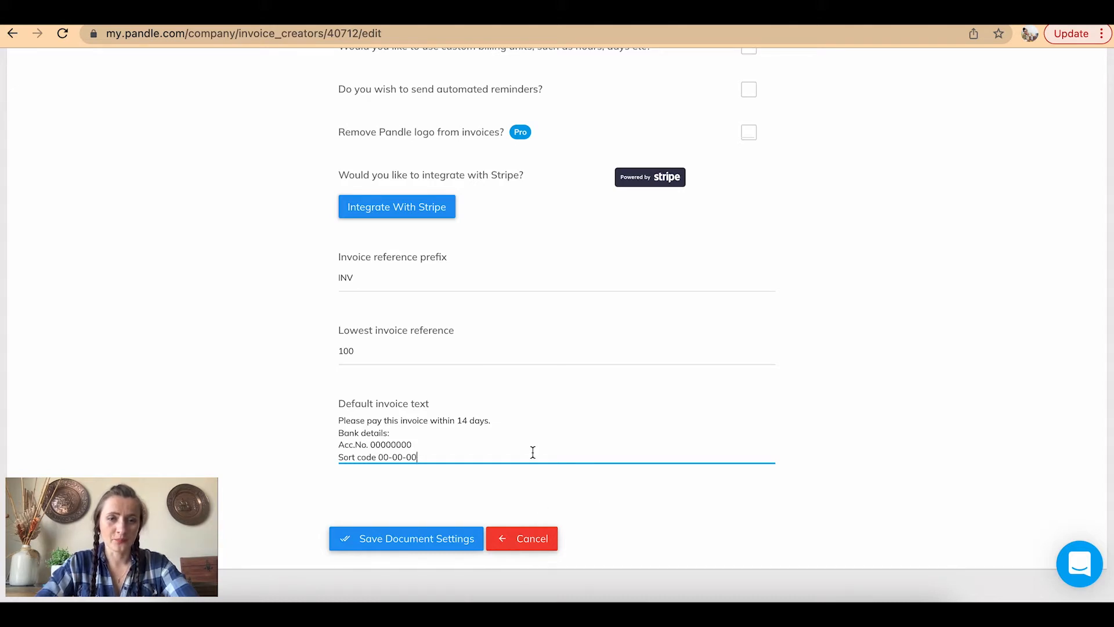
scroll(532, 445, "up", 2)
scroll(533, 446, "down", 3)
scroll(417, 451, "down", 1)
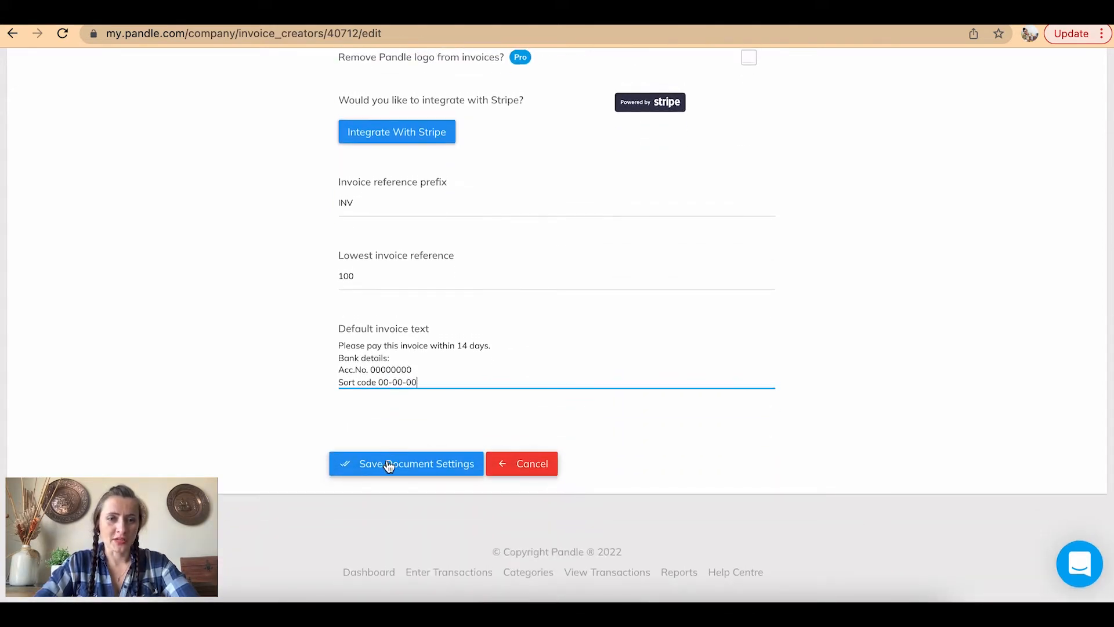
scroll(627, 374, "up", 5)
scroll(628, 374, "up", 4)
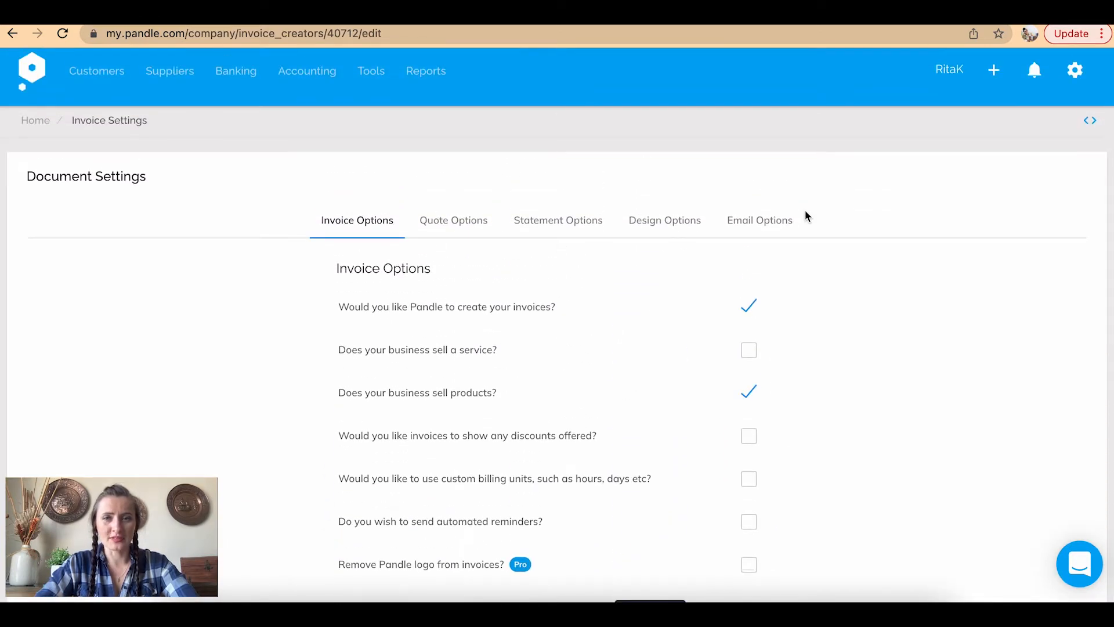
Browse Quote and Statement Options, then Design Options with its logo upload and Alpha template preview
left_click(448, 234)
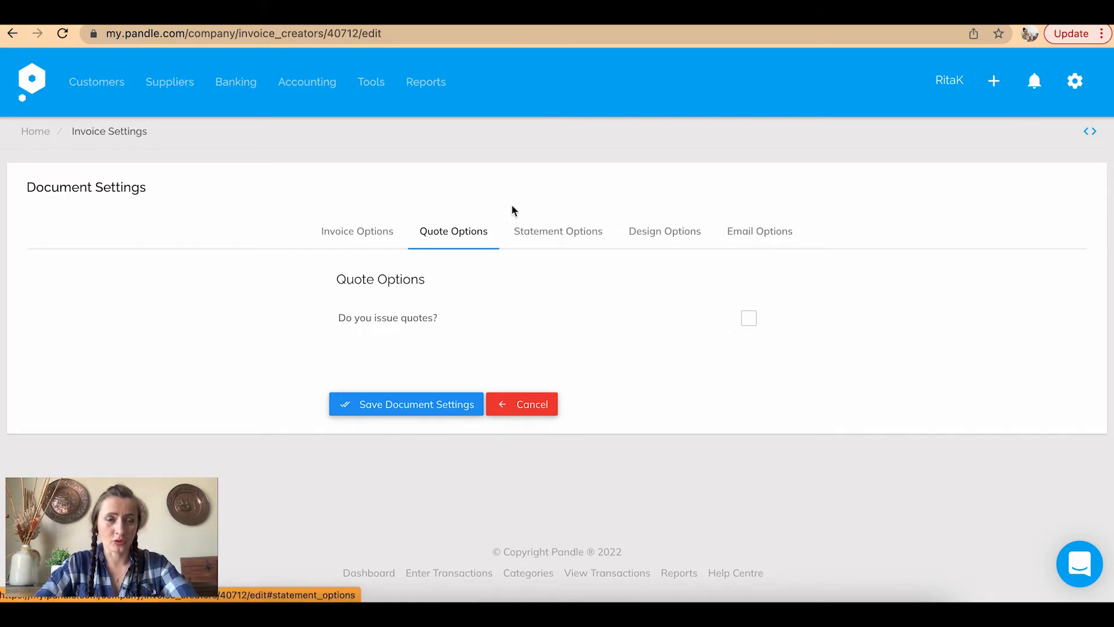
left_click(555, 233)
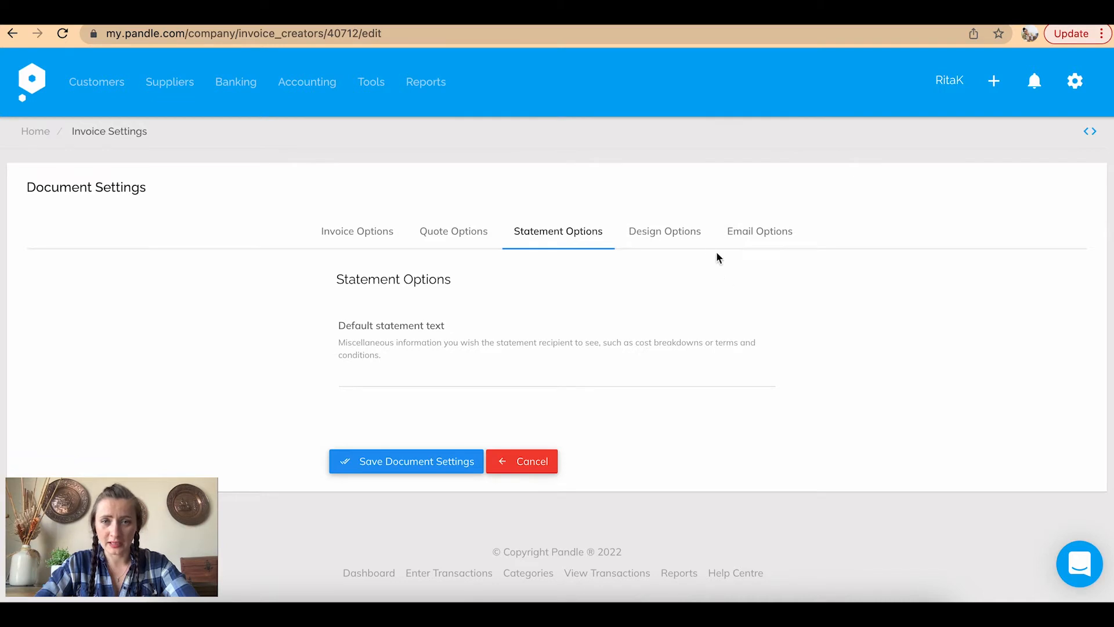
left_click(666, 234)
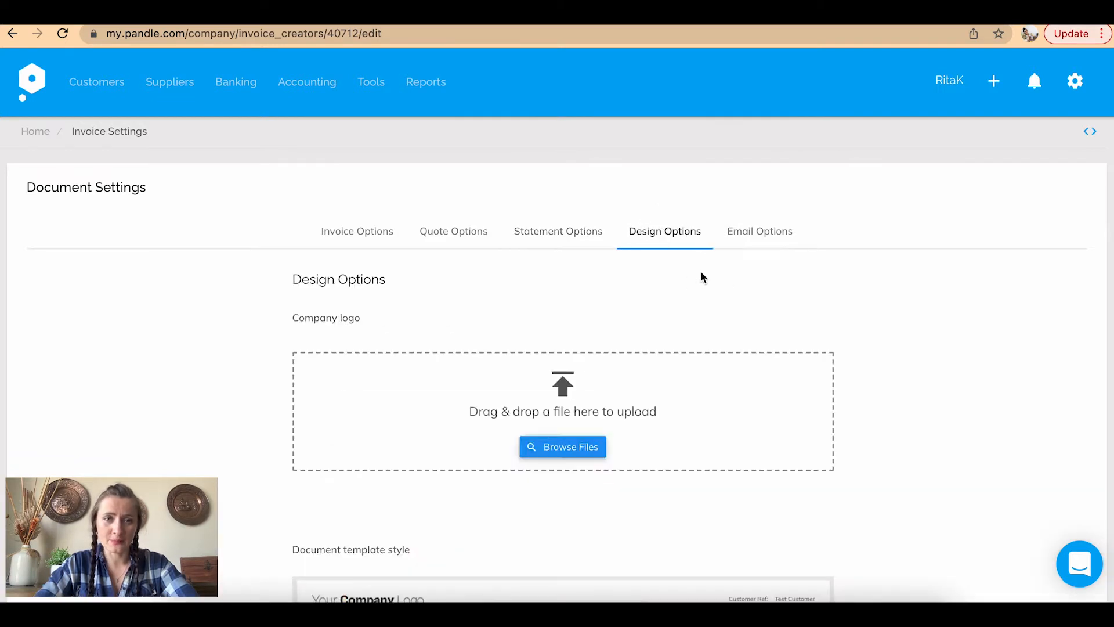
scroll(701, 273, "down", 2)
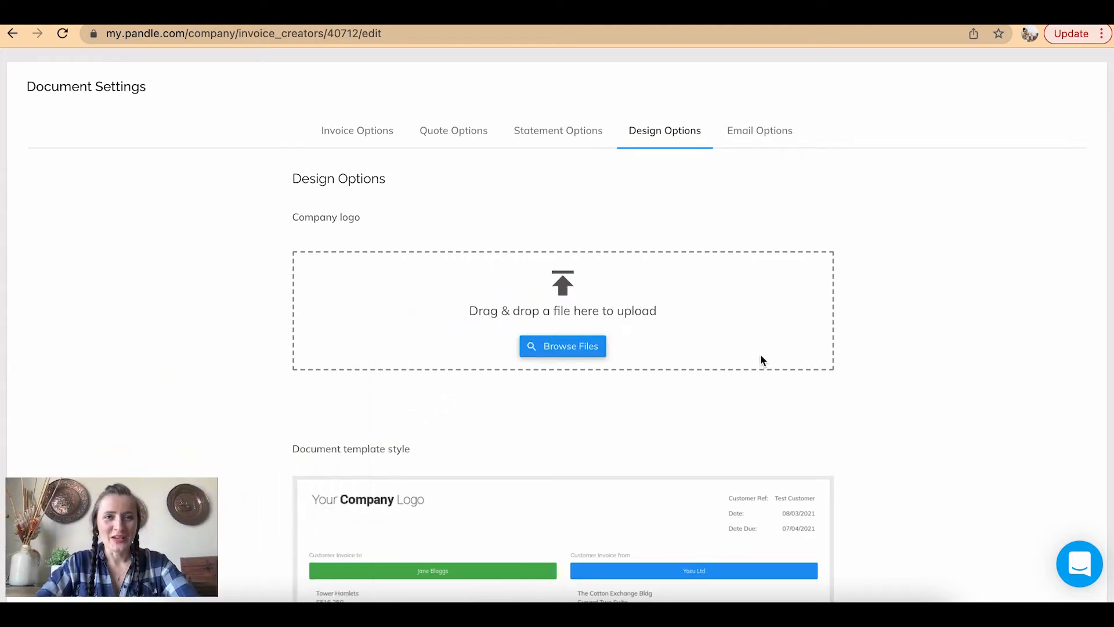
scroll(761, 360, "down", 3)
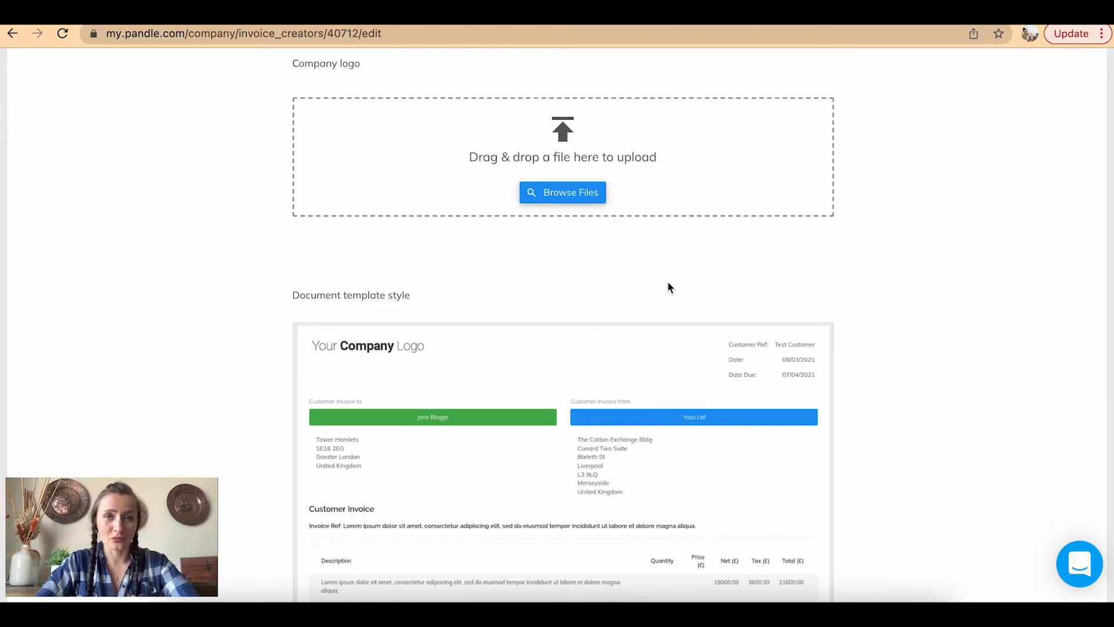
scroll(669, 286, "down", 5)
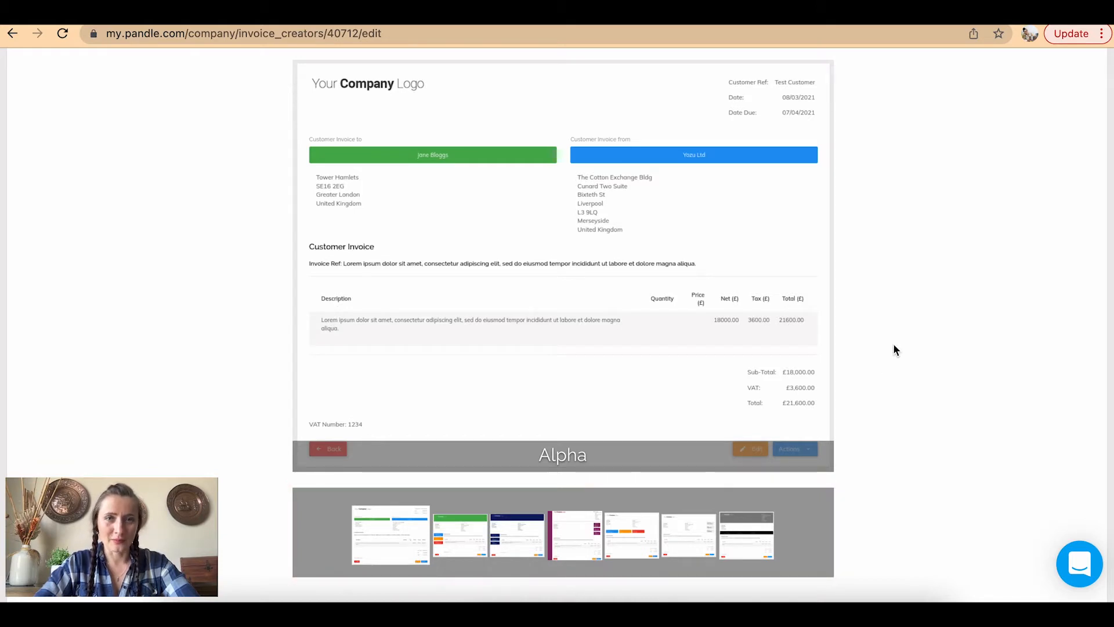
scroll(894, 343, "up", 3)
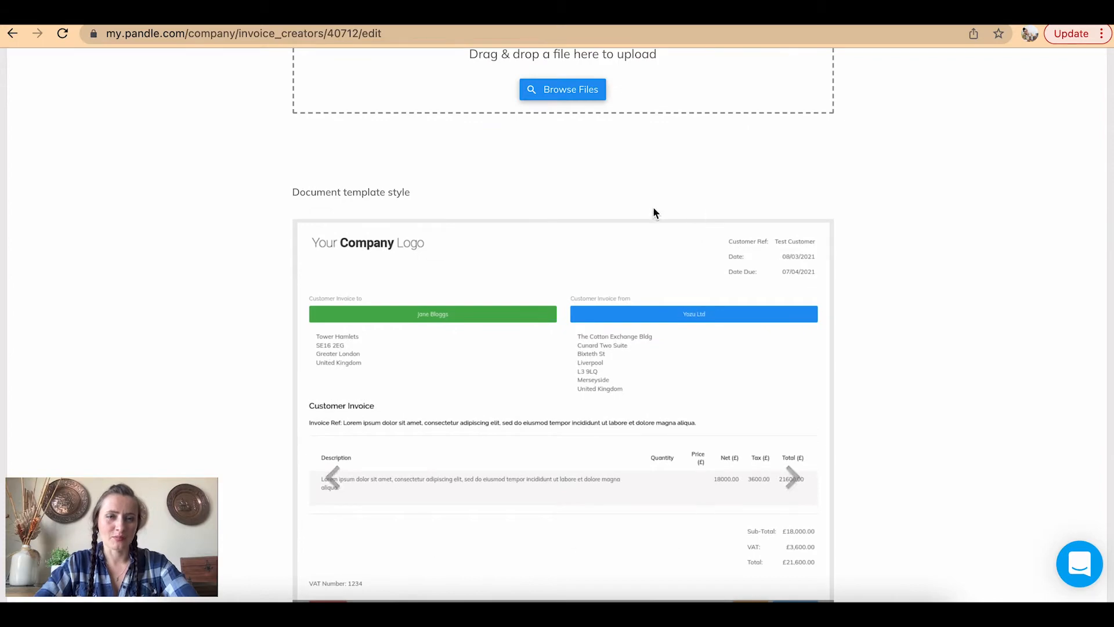
scroll(555, 433, "down", 3)
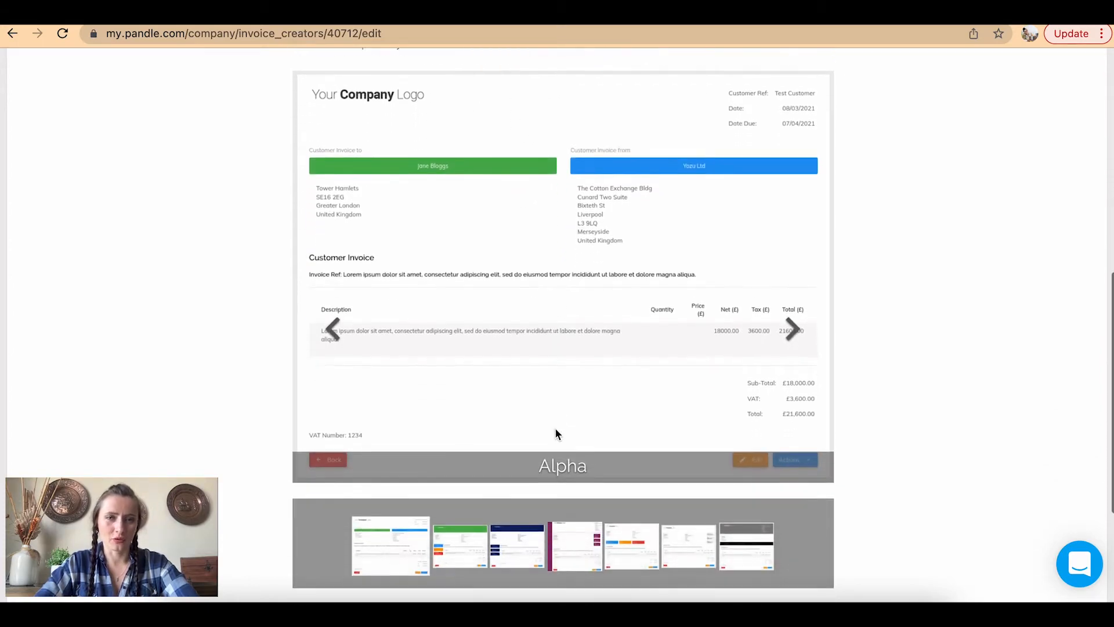
scroll(554, 433, "up", 5)
scroll(555, 433, "up", 5)
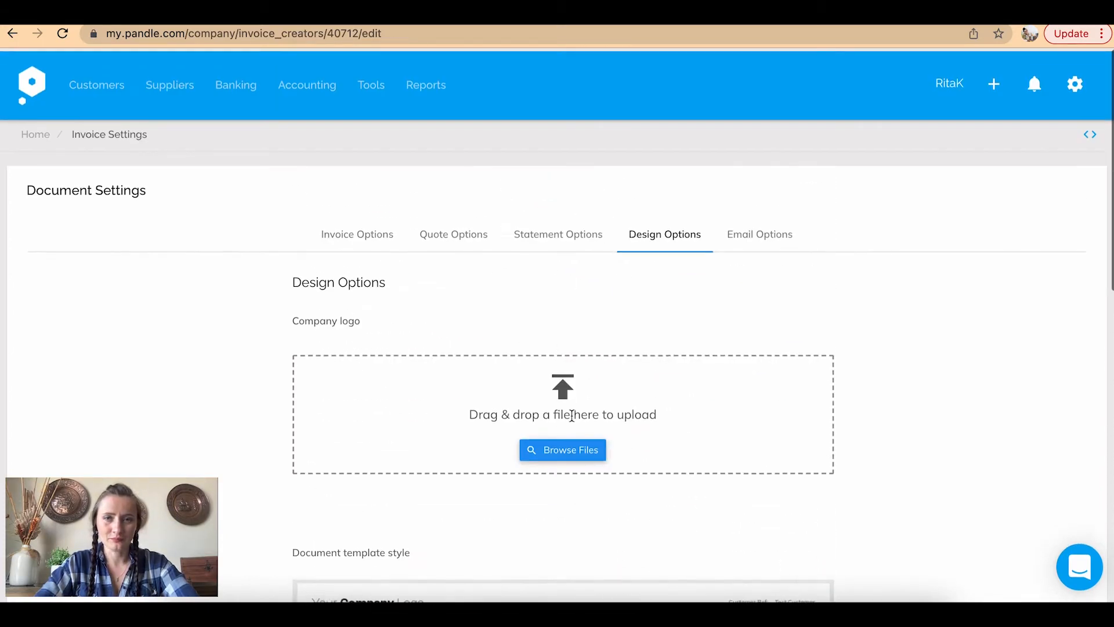
Insert Display Name and Invoice Ref into the email text, add 'Please see your invoice attached.', and save
left_click(754, 235)
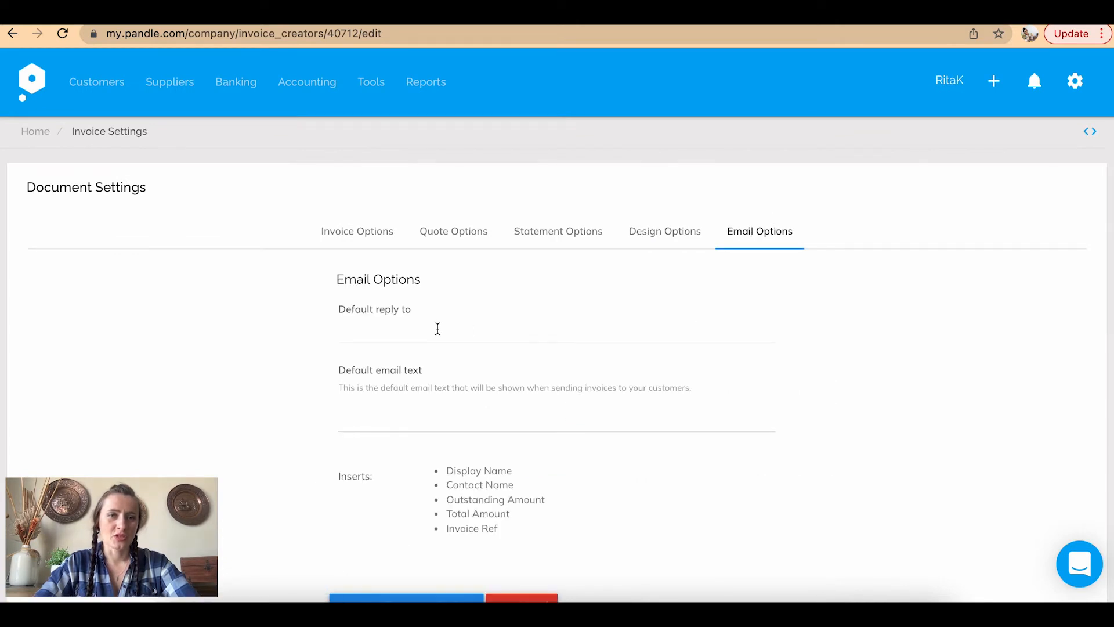
scroll(437, 326, "down", 2)
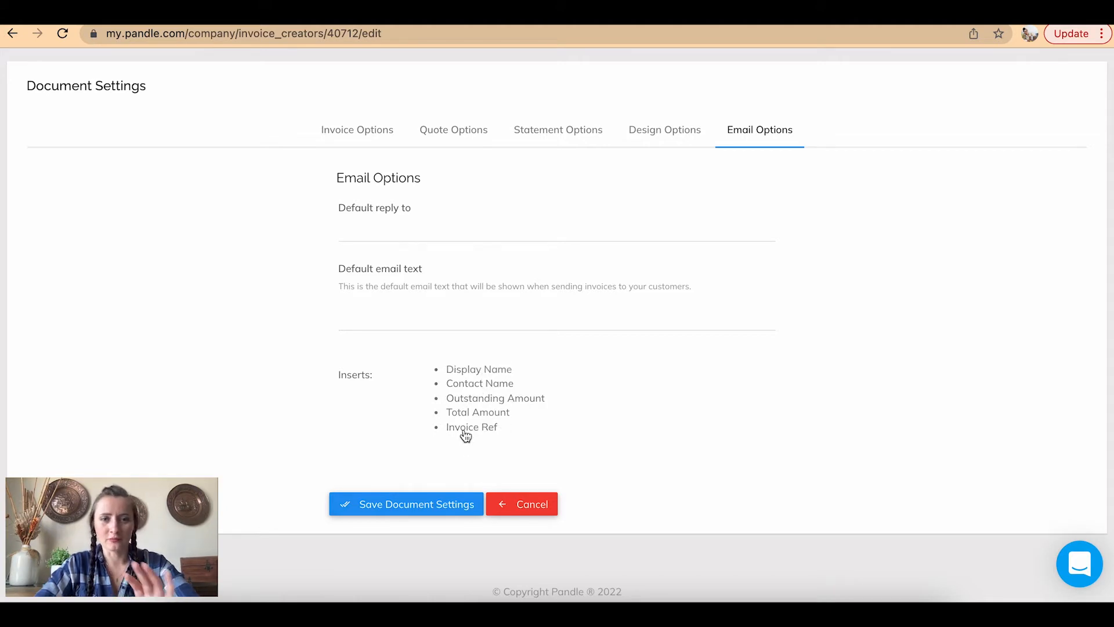
left_click(479, 370)
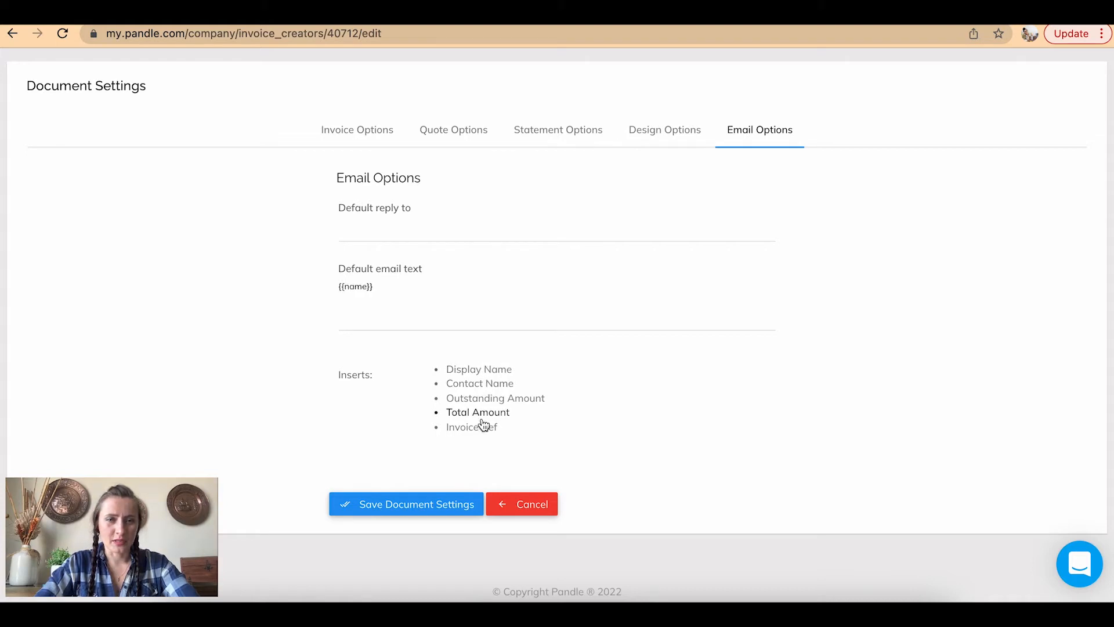
left_click(479, 431)
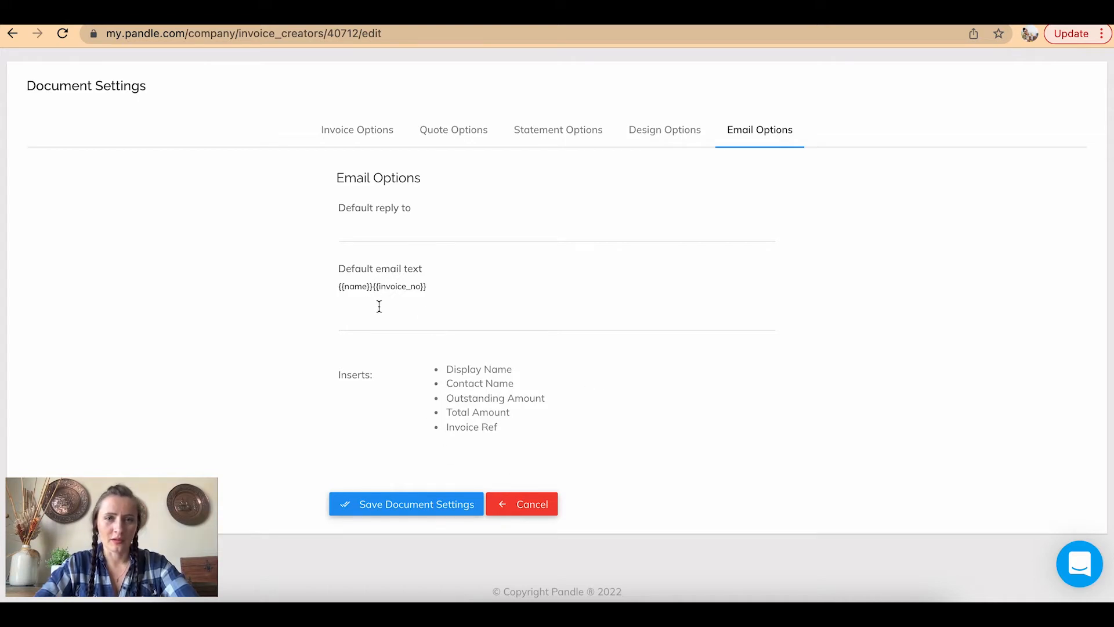
left_click(453, 285)
key("Return")
type("Please see your invoice a")
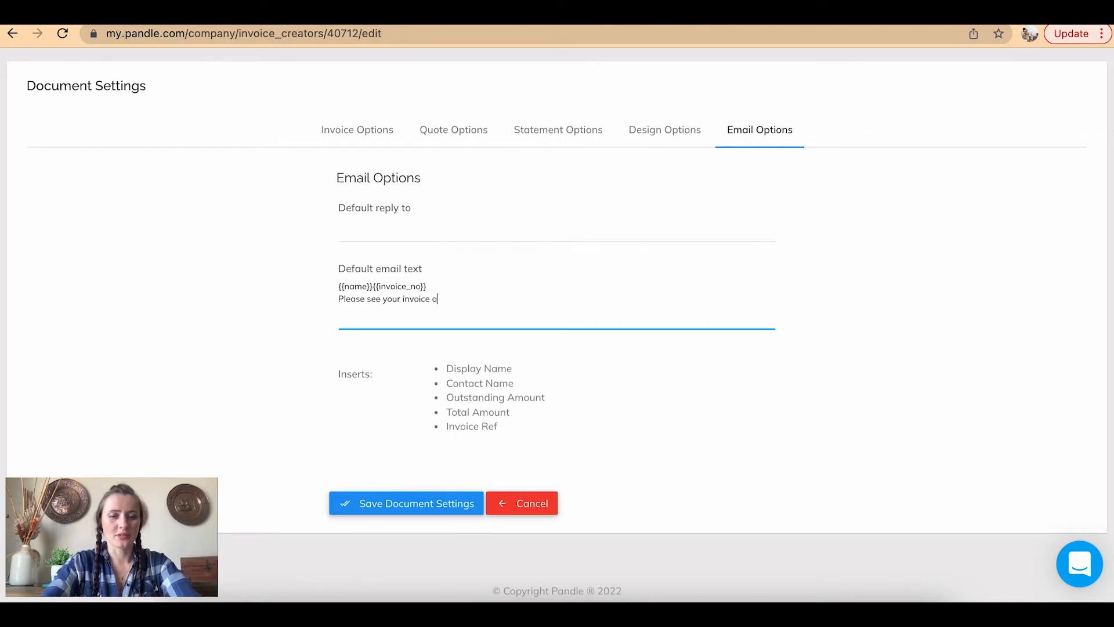
type("ttached.")
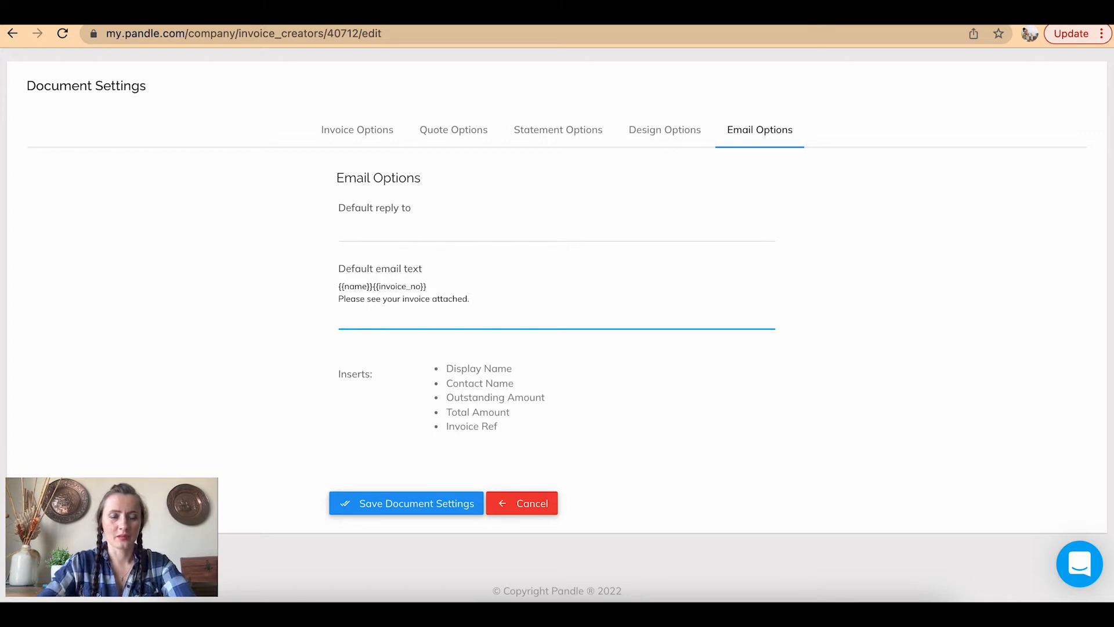
scroll(592, 435, "up", 2)
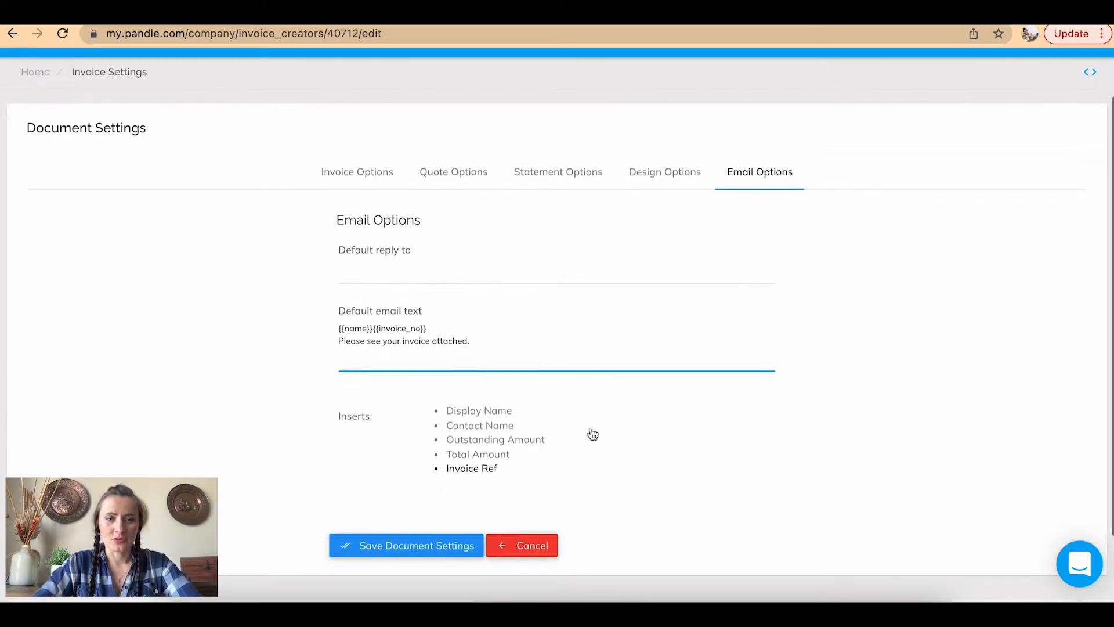
left_click(382, 527)
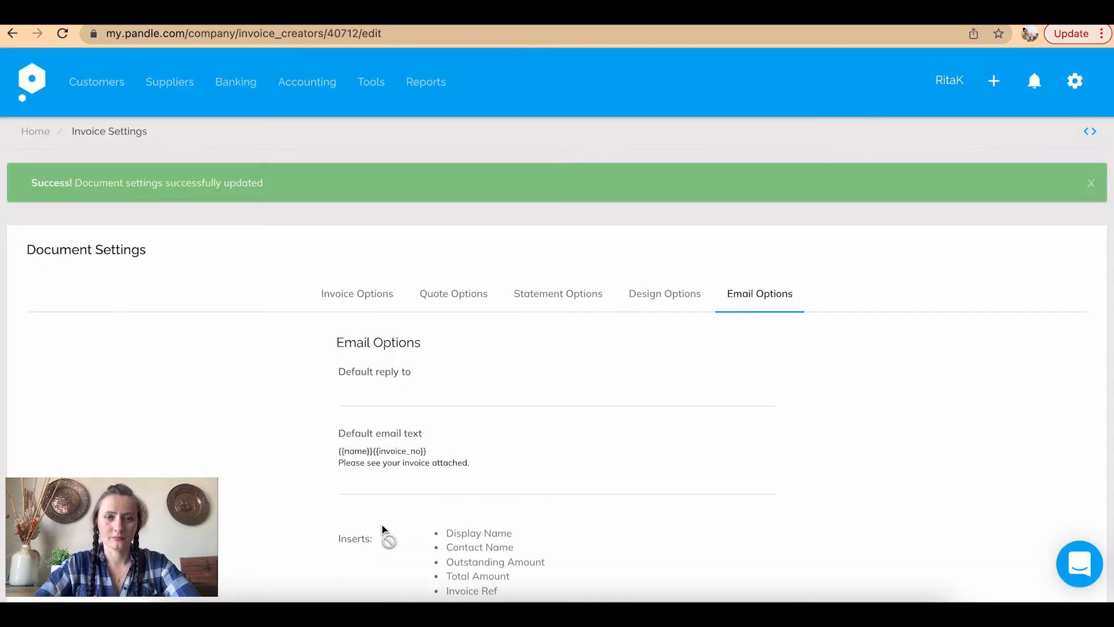
Change the Company Subscription plan to a Pandle Pro free trial and confirm the new plan
left_click(1075, 81)
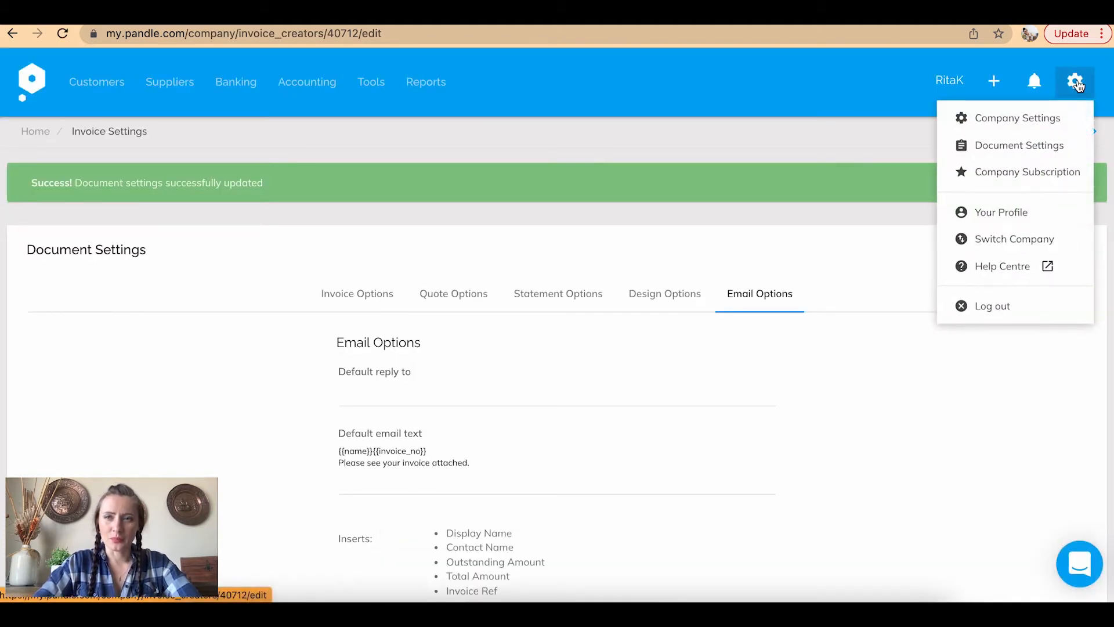
left_click(1055, 174)
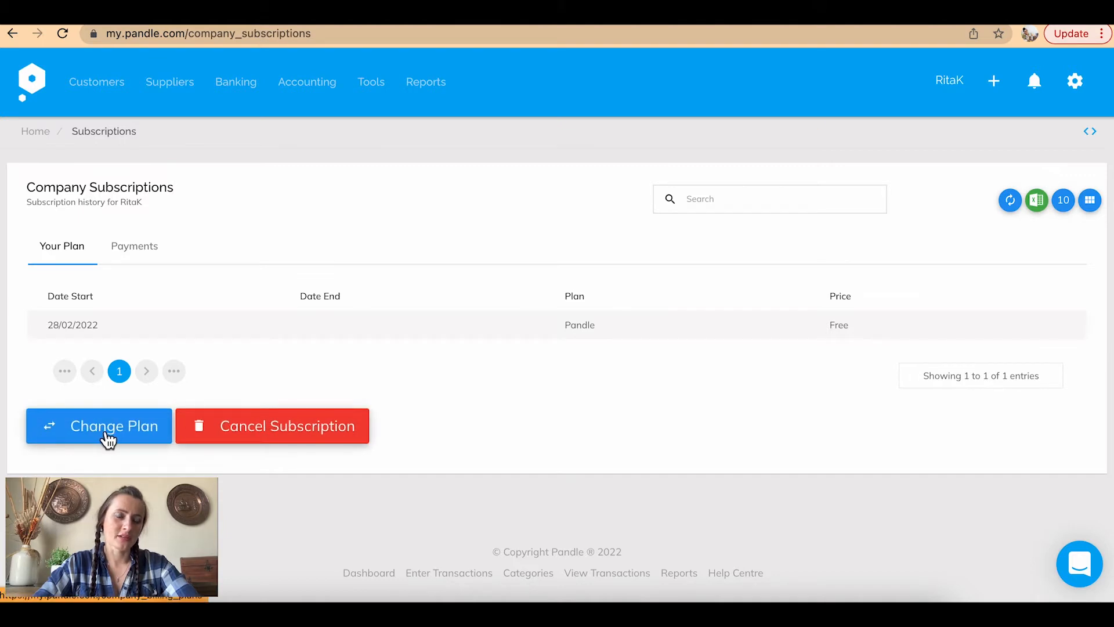
left_click(81, 441)
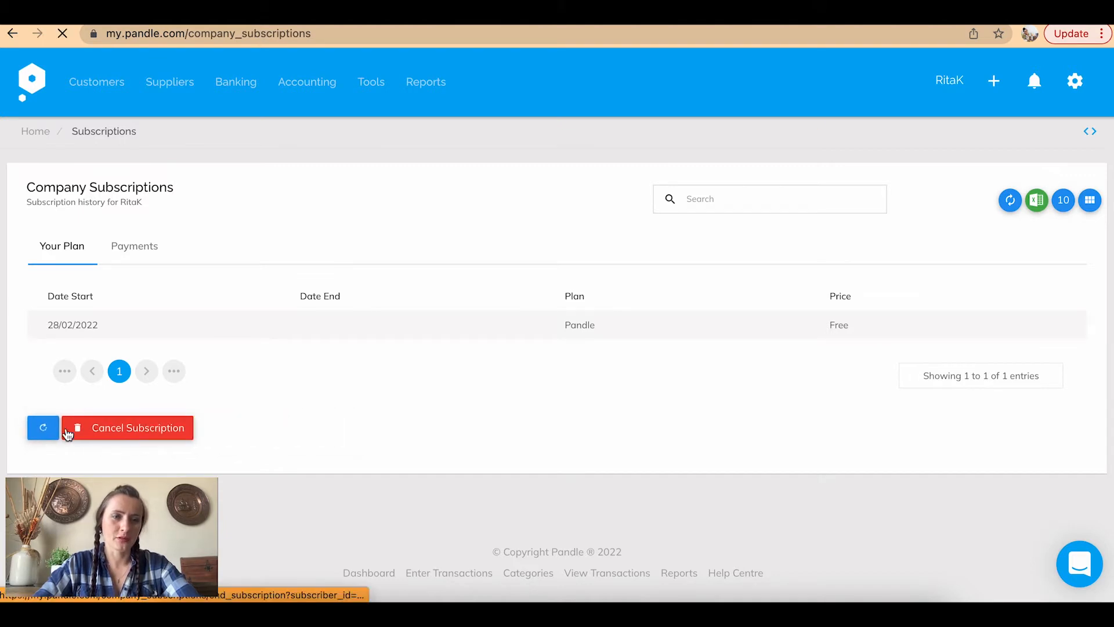
scroll(845, 341, "down", 3)
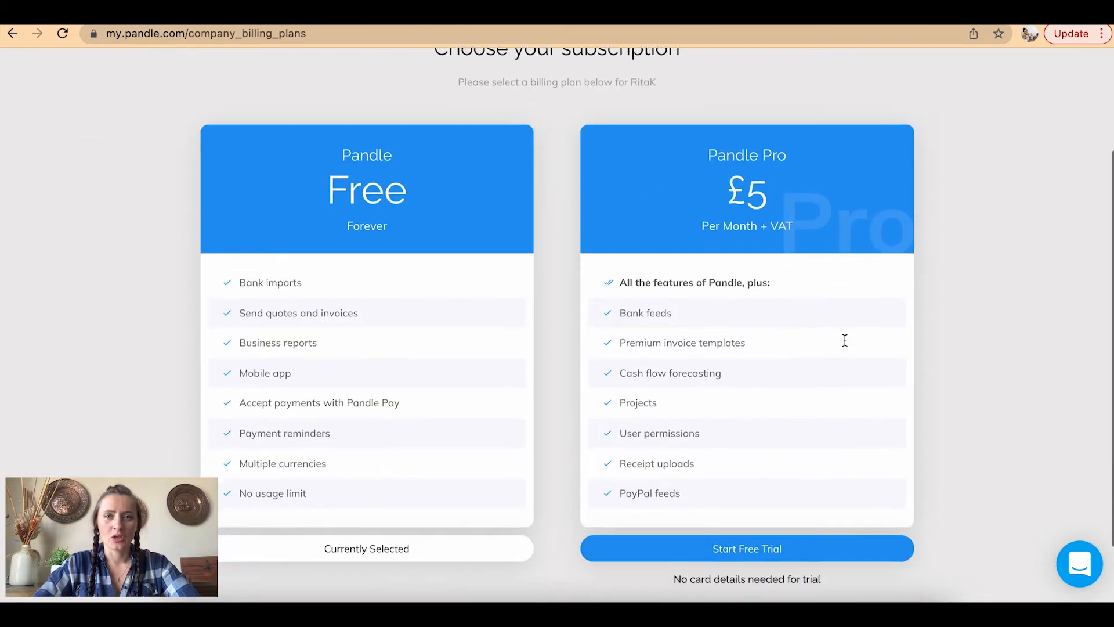
scroll(845, 340, "down", 2)
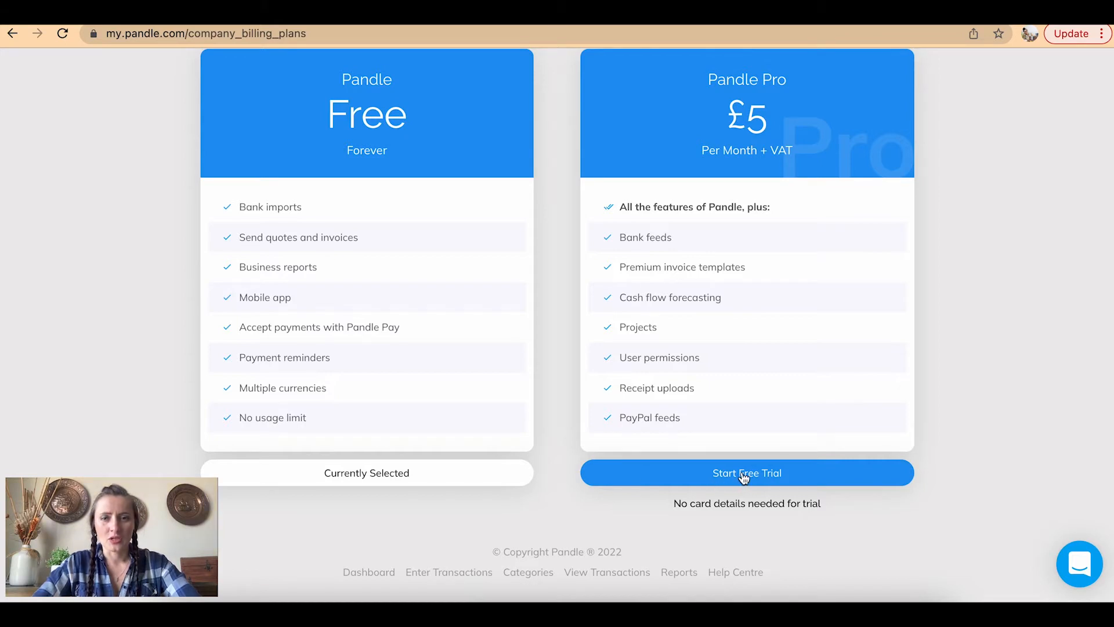
left_click(762, 481)
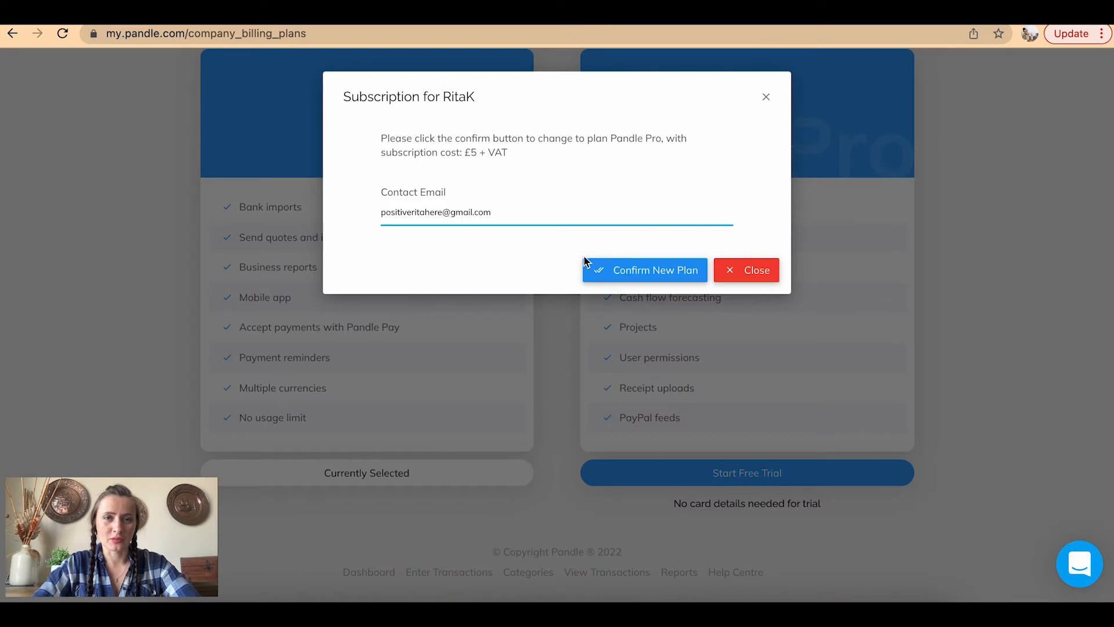
left_click(654, 276)
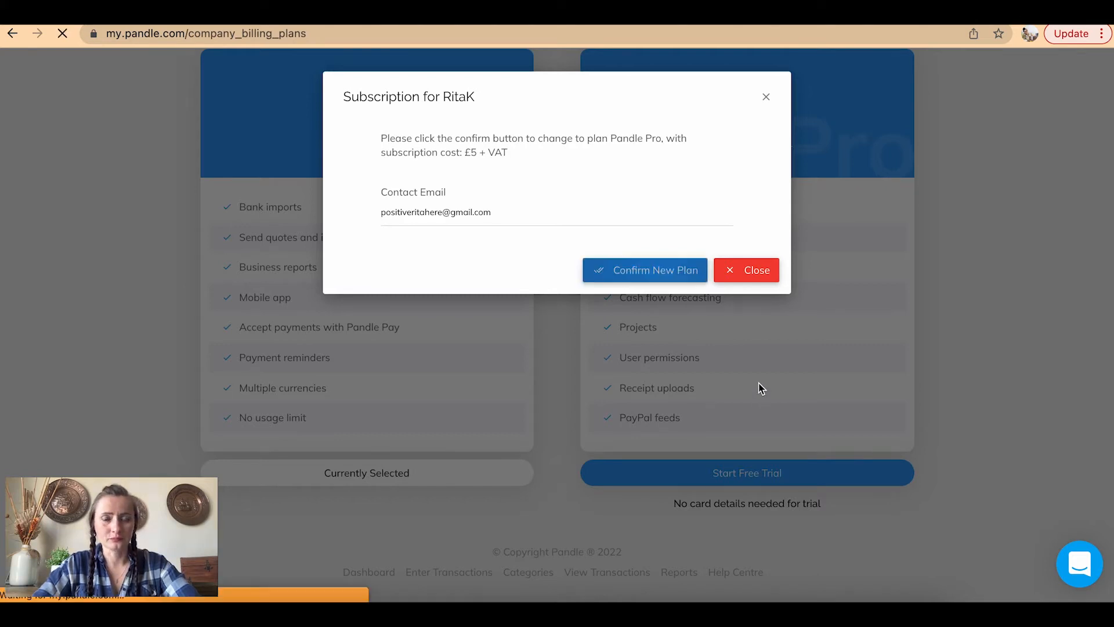
left_click(738, 267)
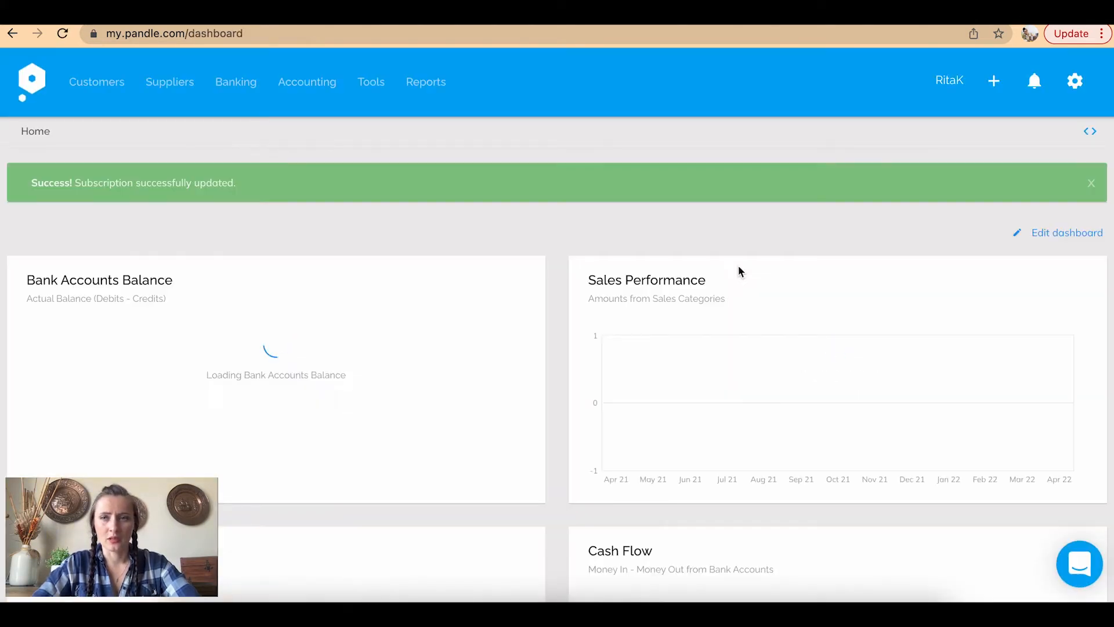
left_click(1079, 84)
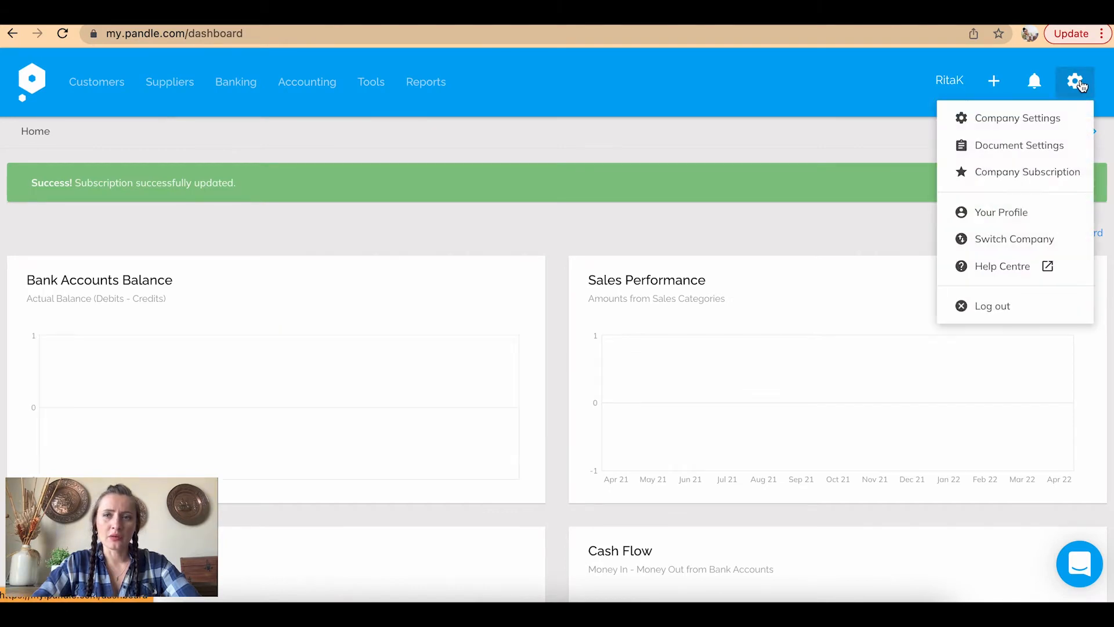
left_click(1026, 172)
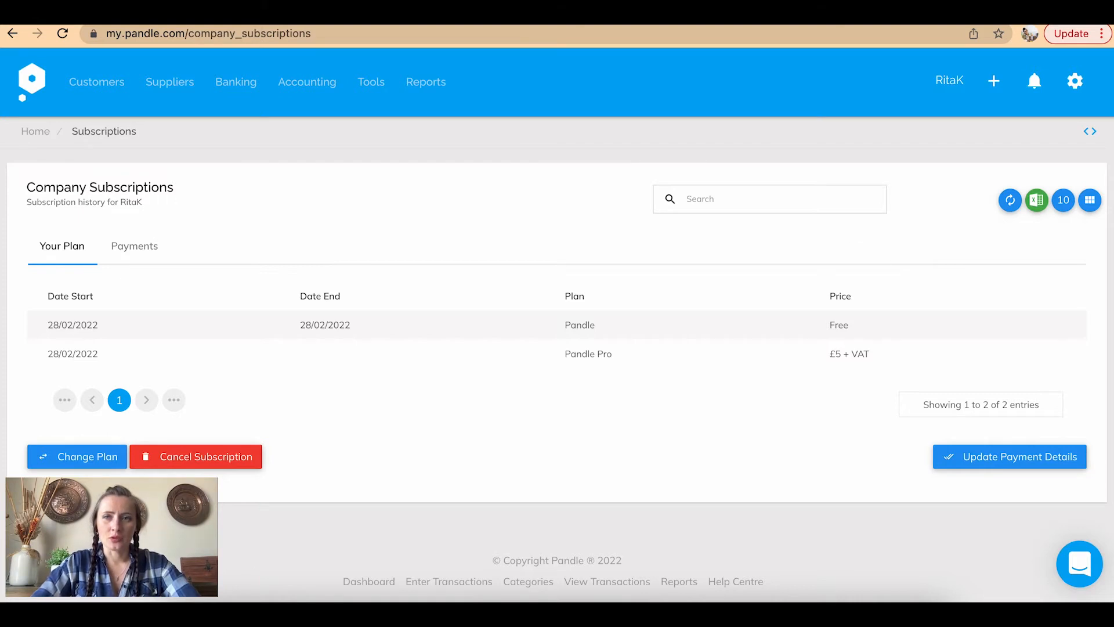
left_click(1078, 82)
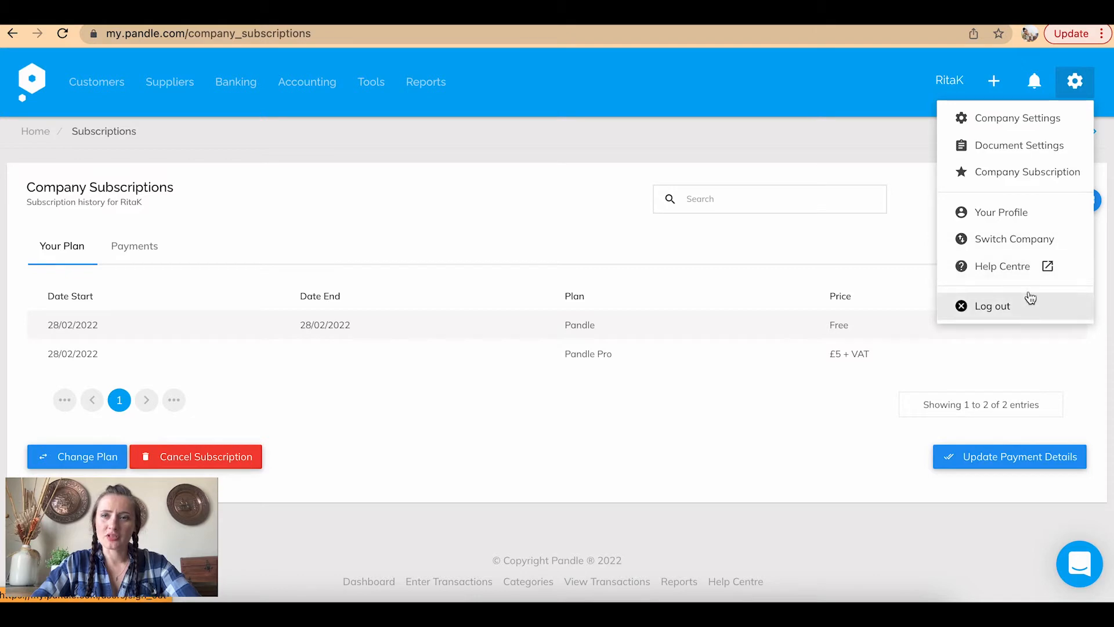
left_click(1034, 79)
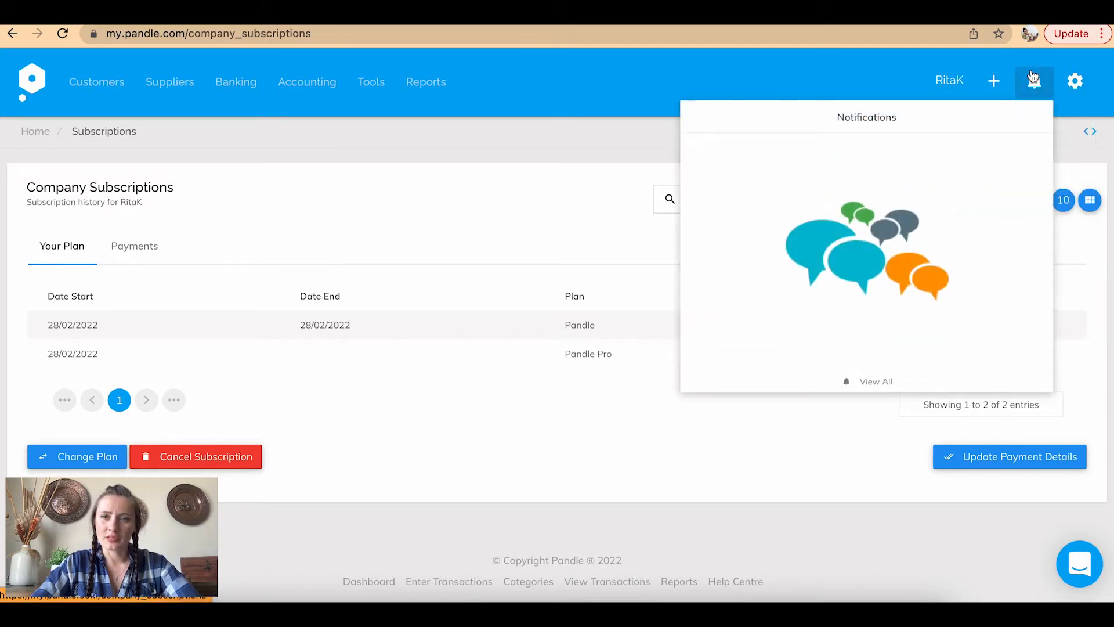
left_click(1073, 105)
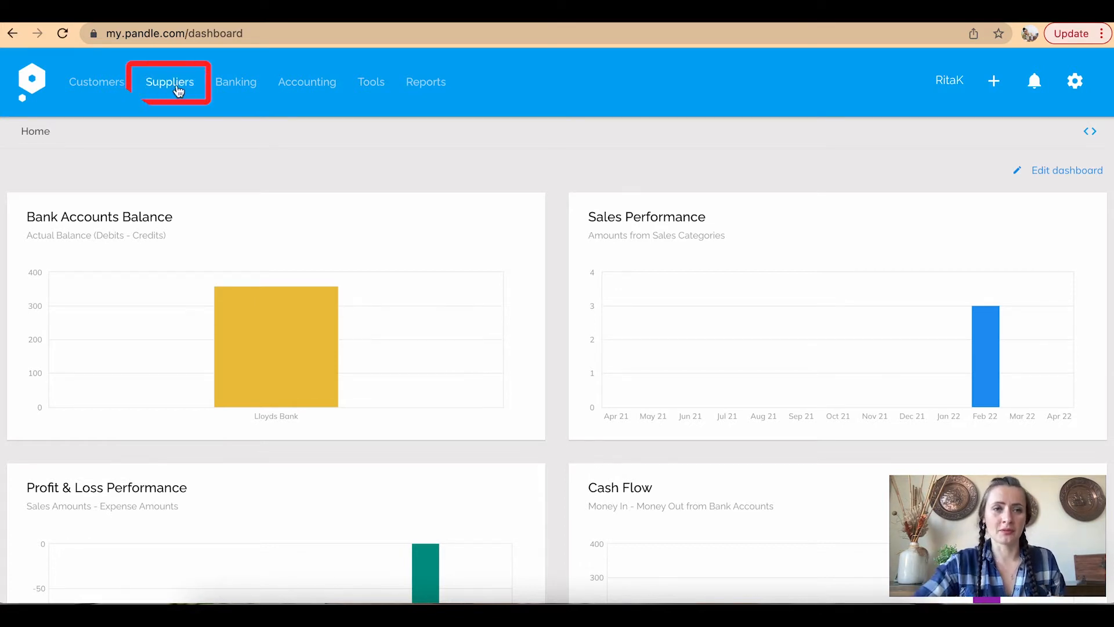
Go to the Suppliers list and open a New Supplier form from the New menu
left_click(174, 85)
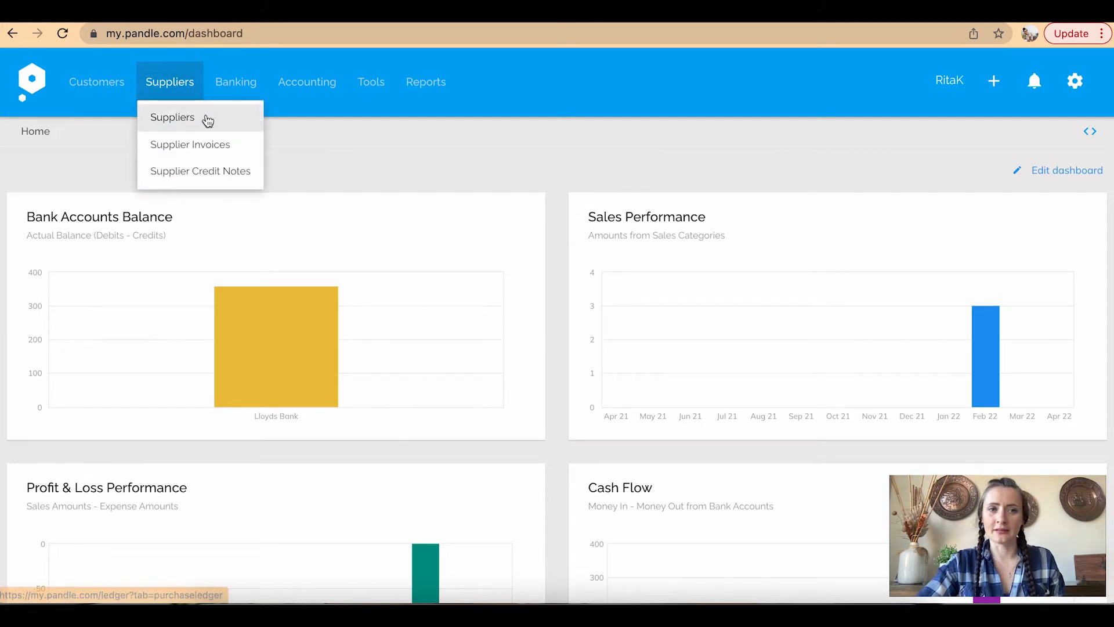
left_click(207, 116)
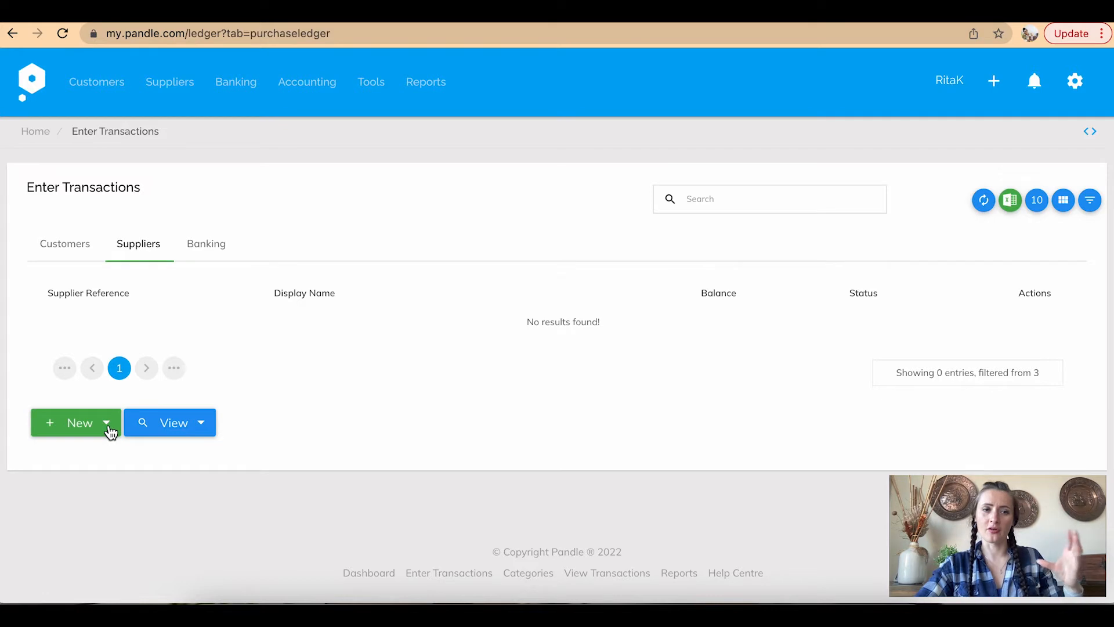
left_click(107, 427)
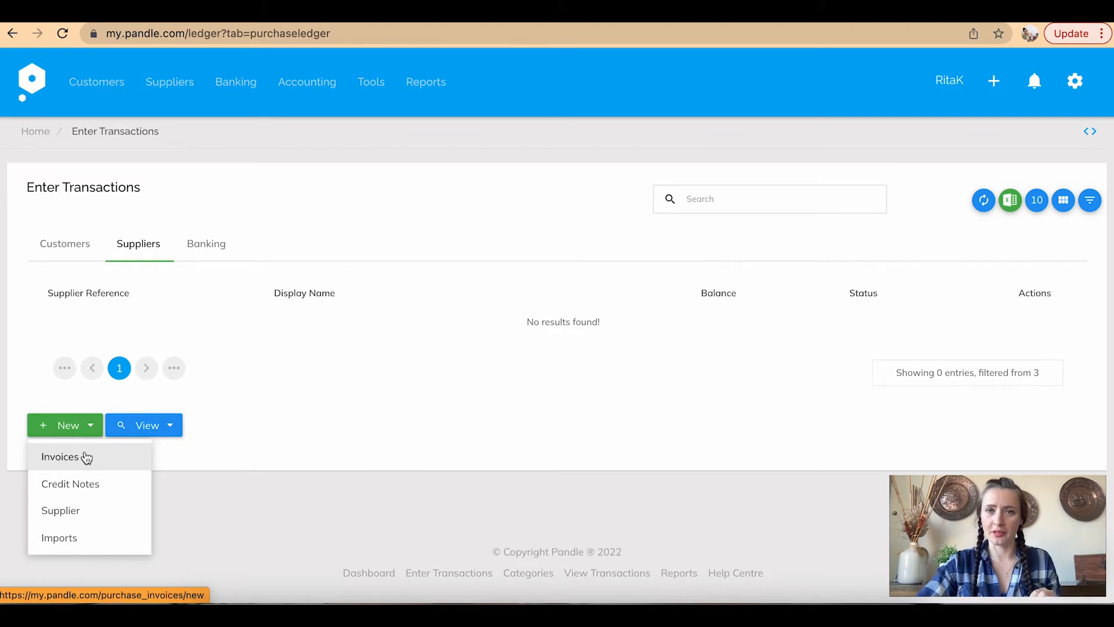
left_click(82, 516)
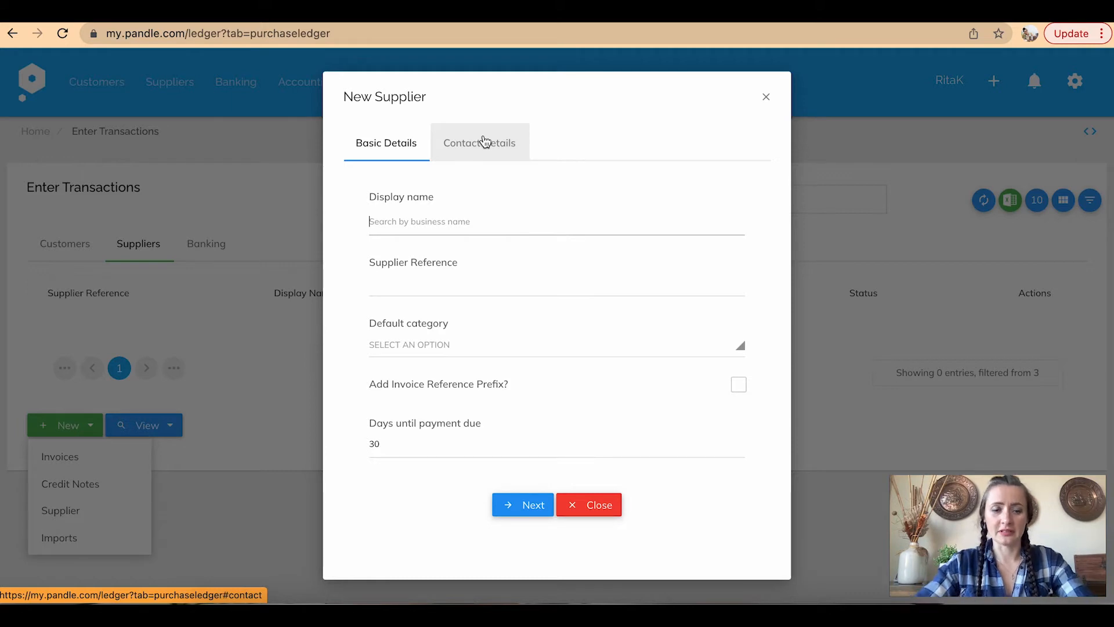
Name the supplier Farmer Ltd and set its default category to 500 Goods and Materials
type("Farmer Ltd")
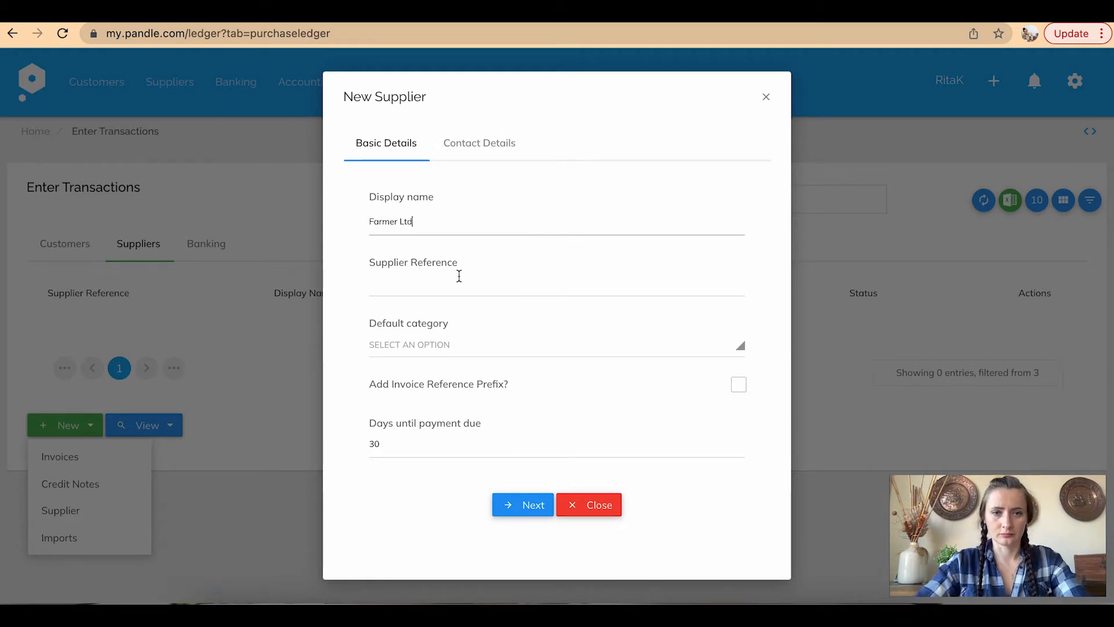
left_click(432, 346)
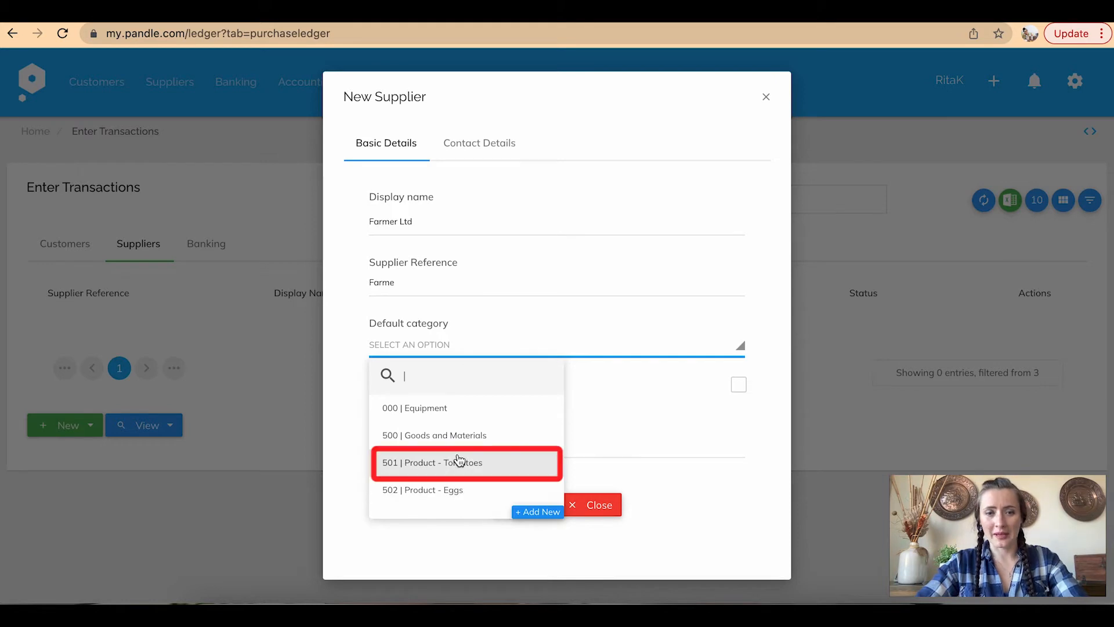
scroll(523, 490, "down", 10)
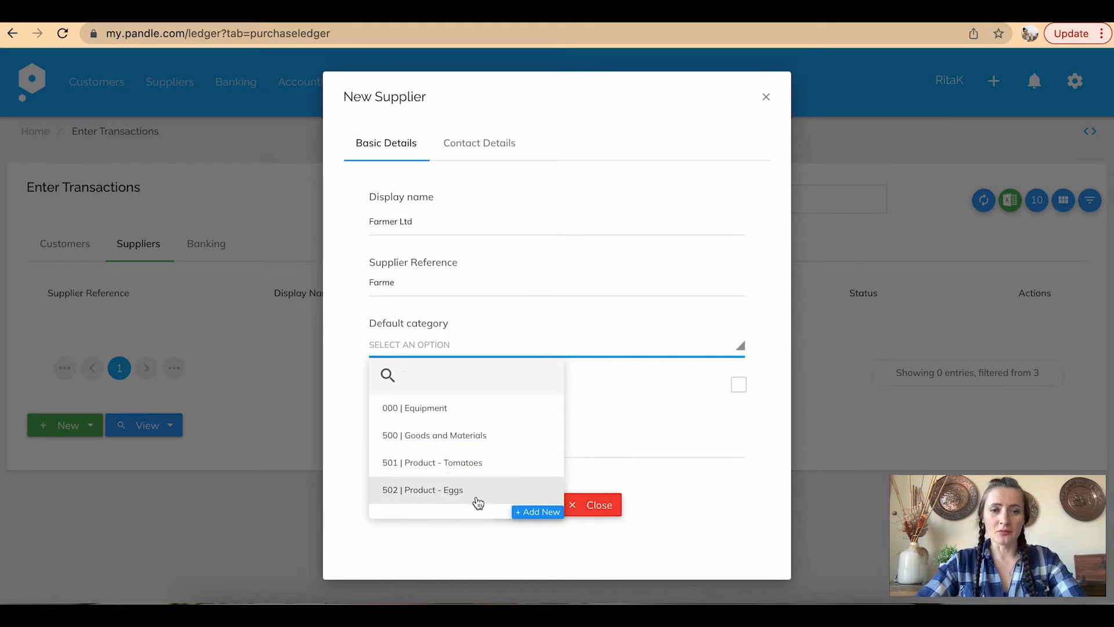
left_click(537, 512)
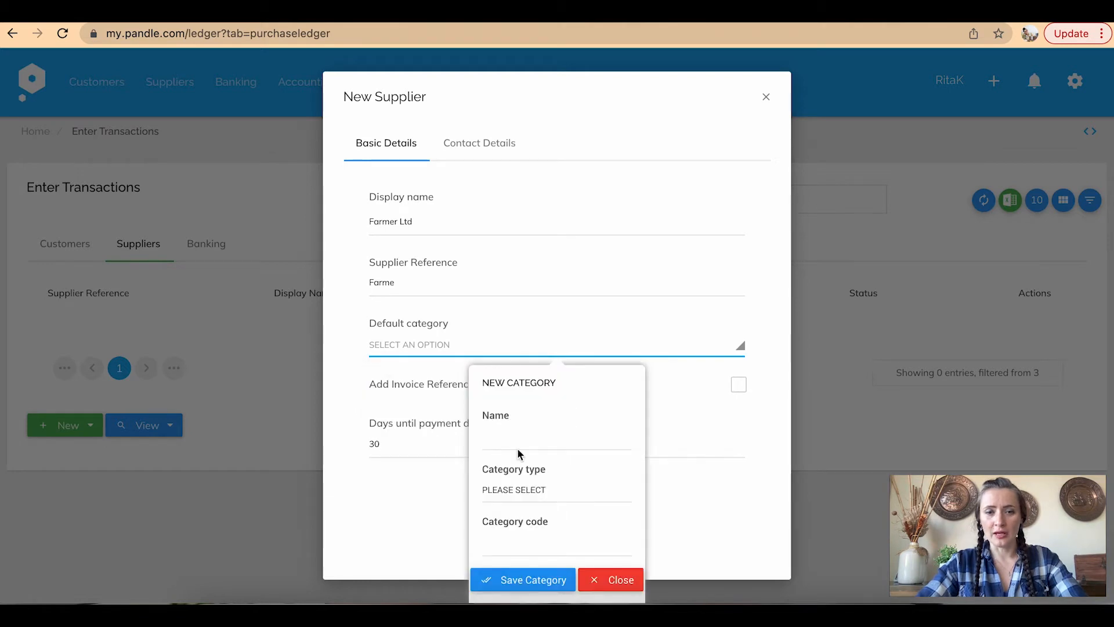
left_click(503, 441)
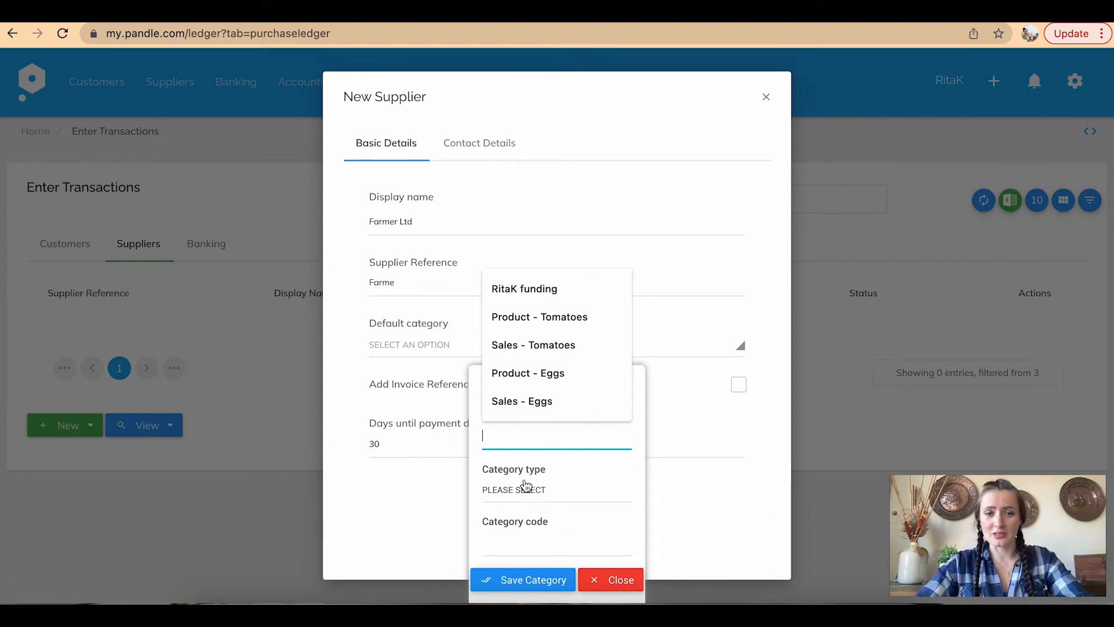
left_click(614, 588)
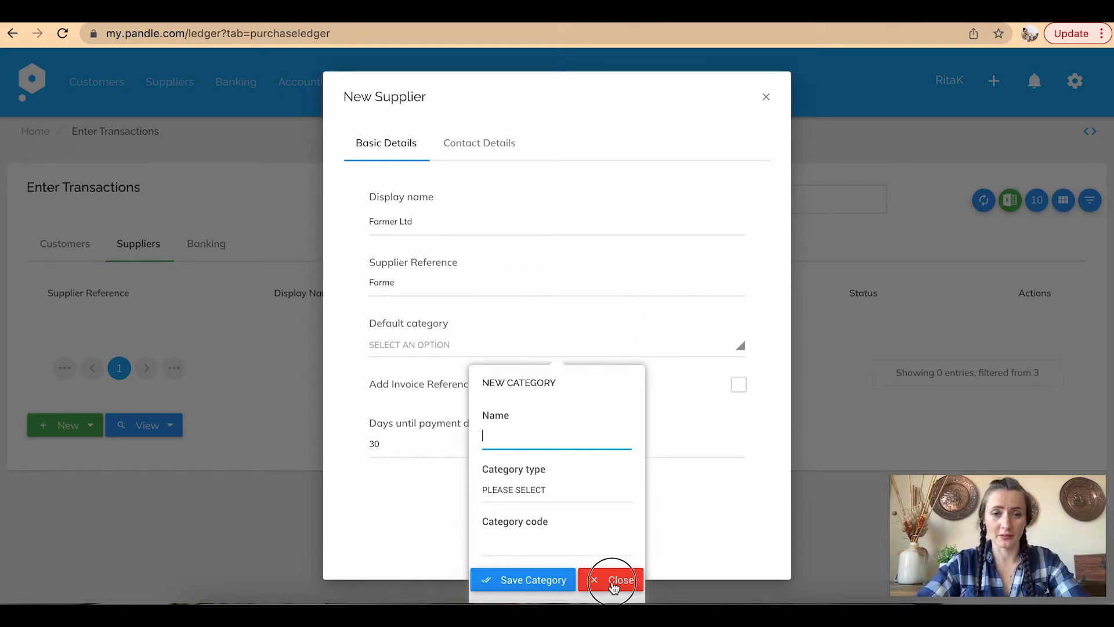
left_click(486, 353)
scroll(472, 461, "up", 3)
left_click(441, 413)
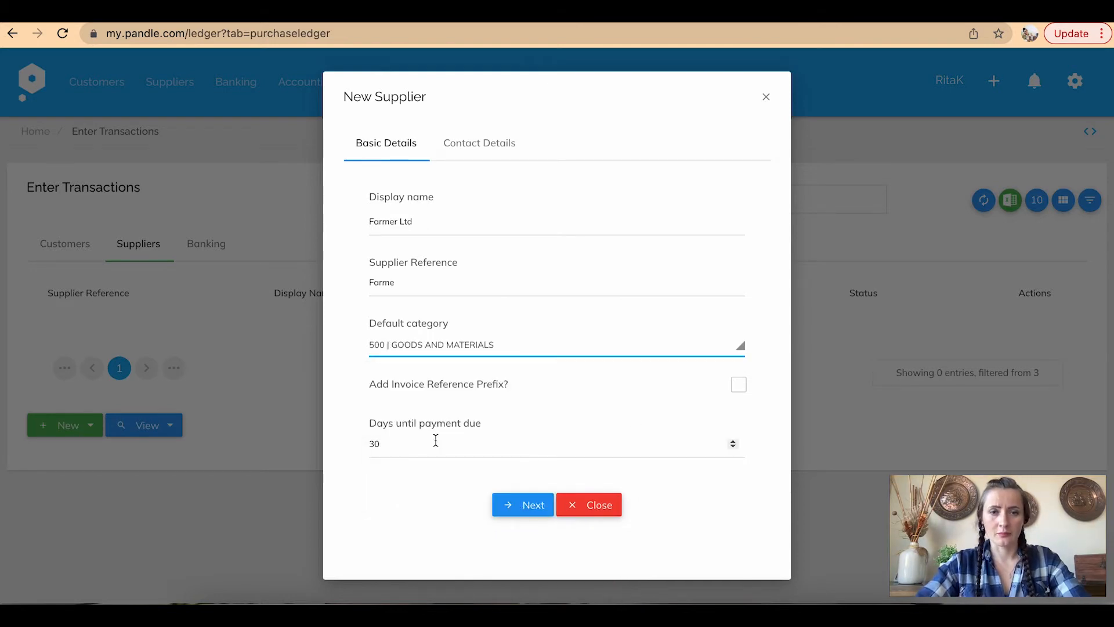
Fill in the contact details' town from the autofill list and save the supplier
left_click(479, 142)
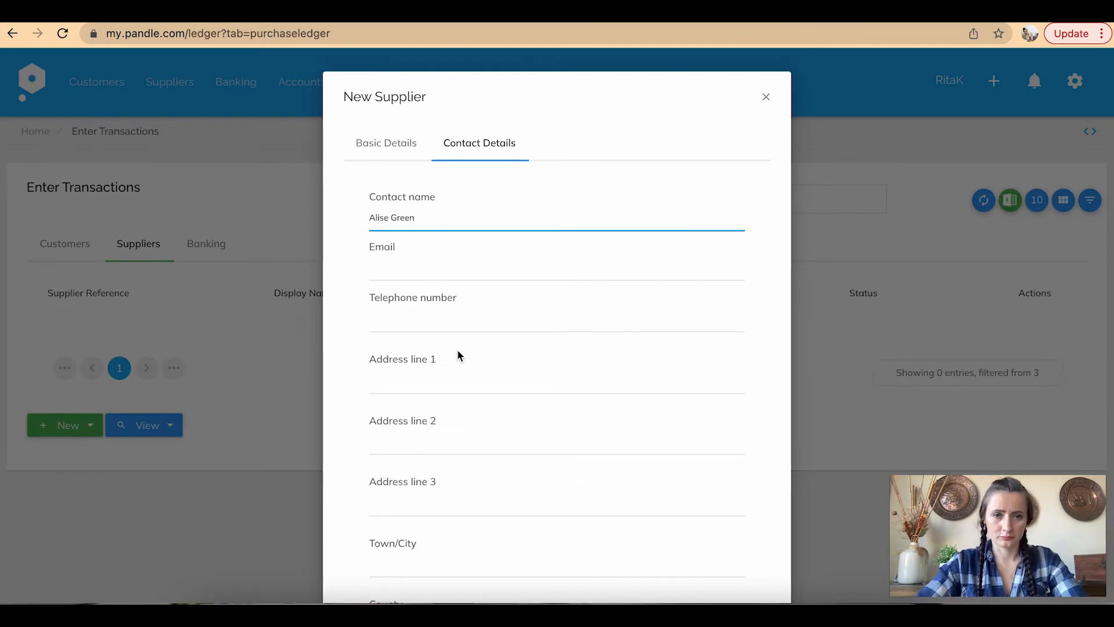
scroll(458, 355, "down", 3)
left_click(438, 373)
left_click(406, 406)
scroll(430, 487, "down", 2)
left_click(578, 519)
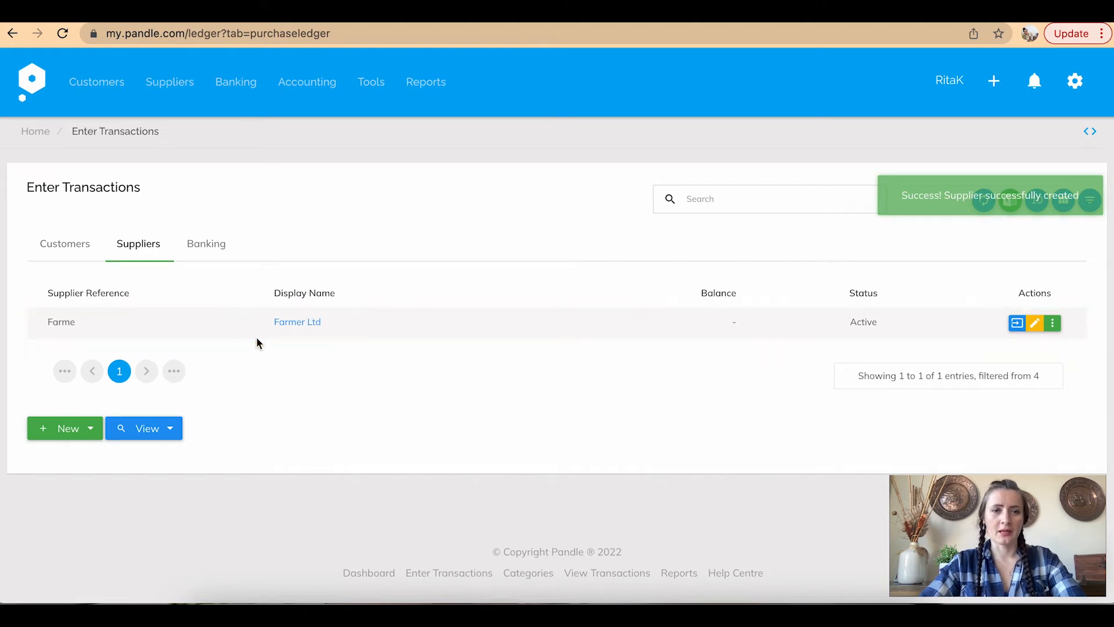
Start a new supplier invoice and set the line's item to Eggs - Brown
left_click(87, 431)
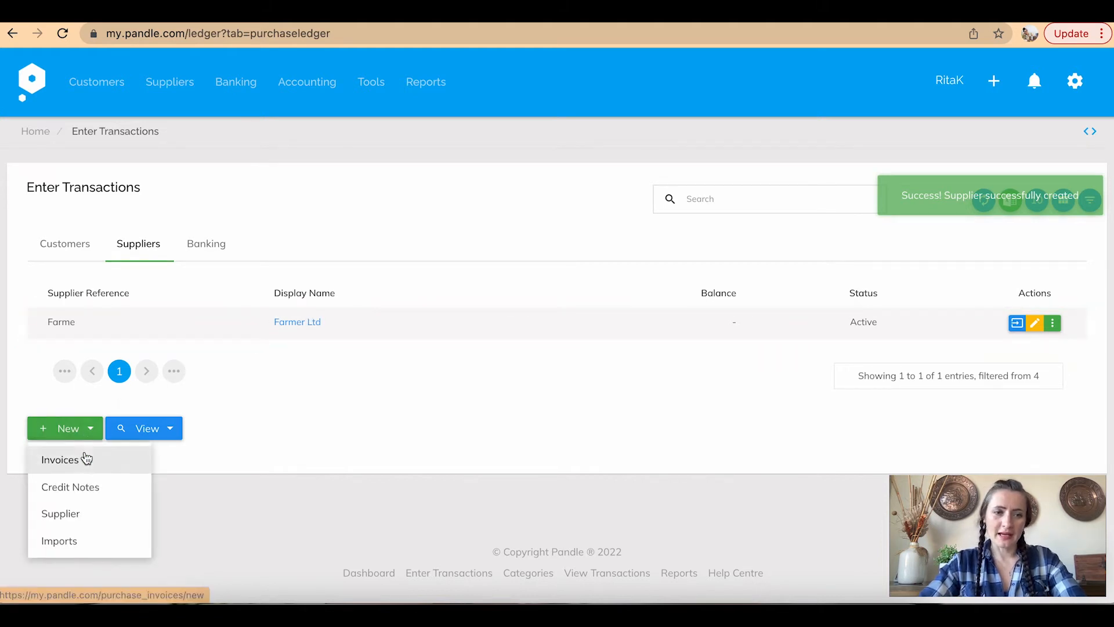
left_click(85, 460)
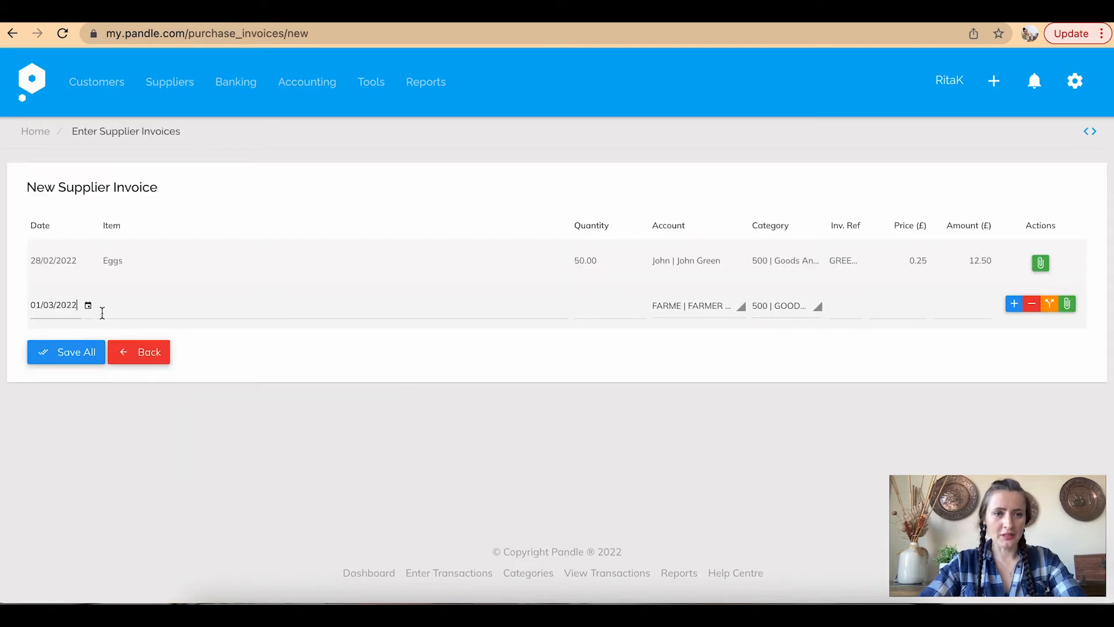
left_click(140, 307)
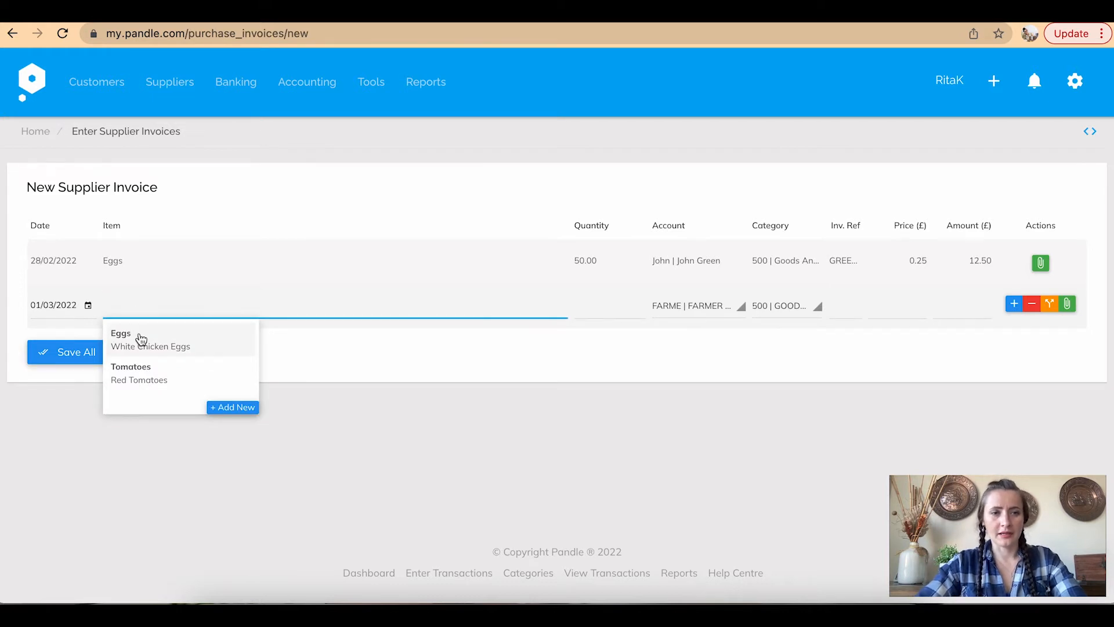
left_click(137, 336)
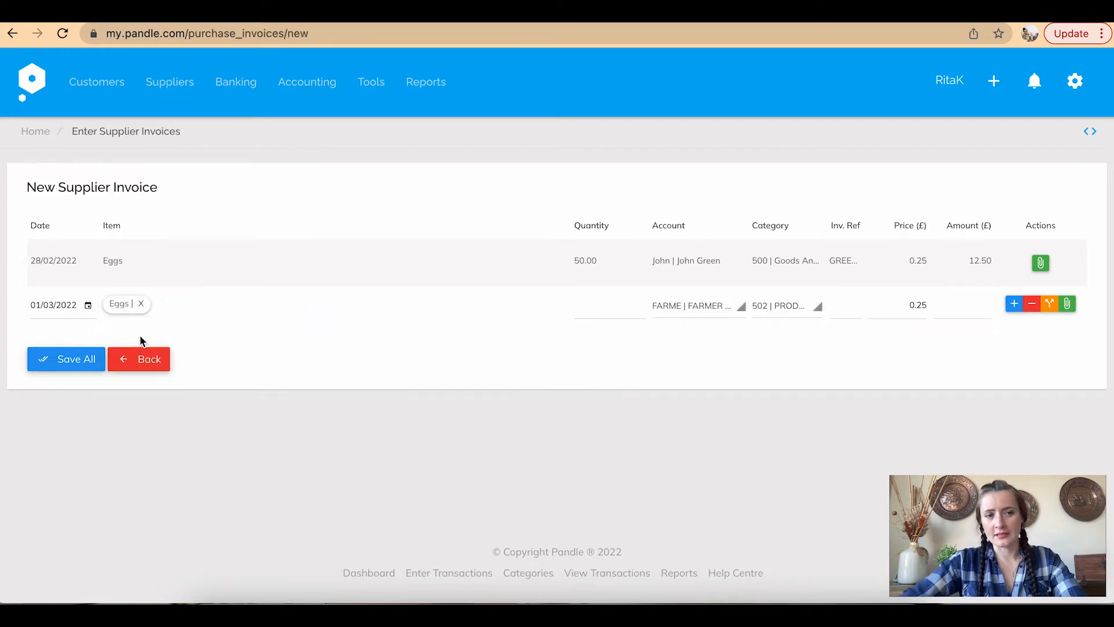
left_click(141, 303)
left_click(144, 302)
type("E")
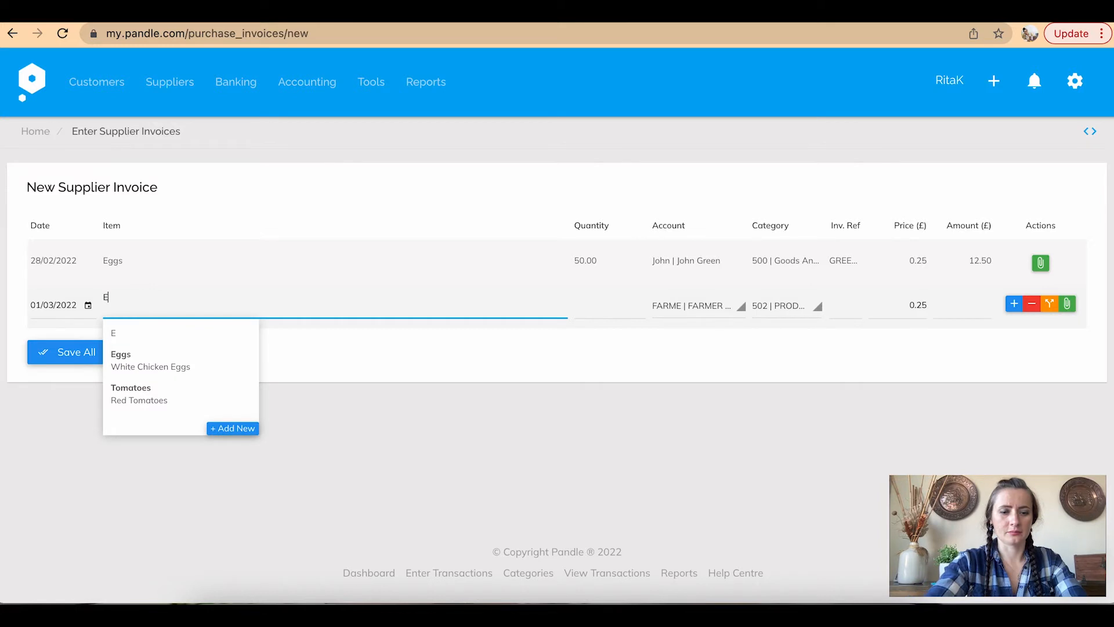
type("ggs - brown")
left_click(595, 305)
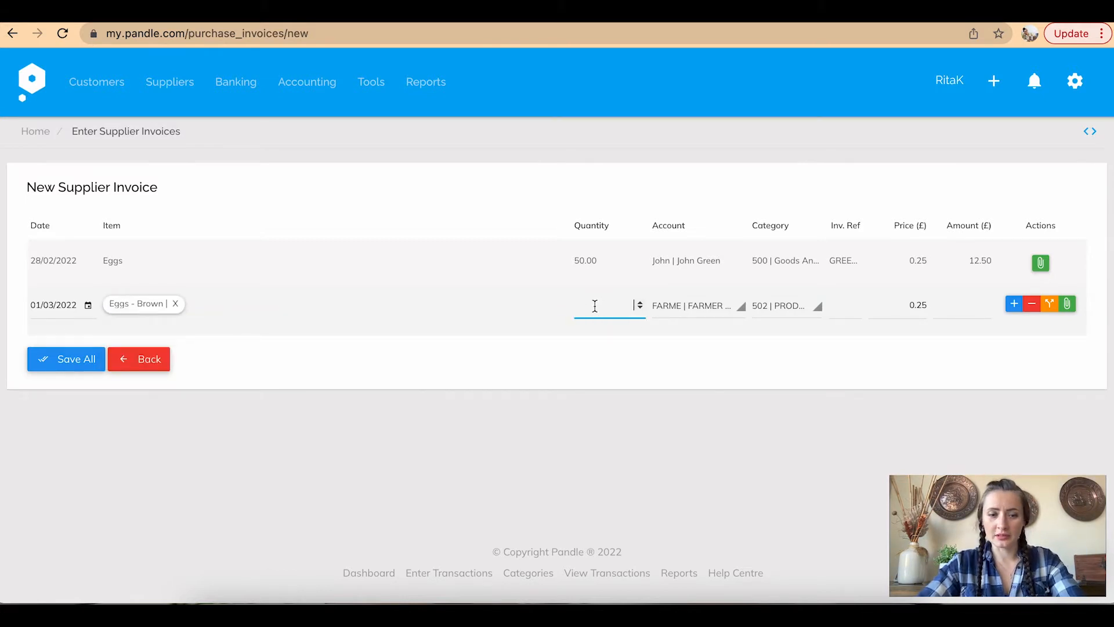
Open a New Supplier form from the supplier account list, look it over, then cancel it
left_click(672, 313)
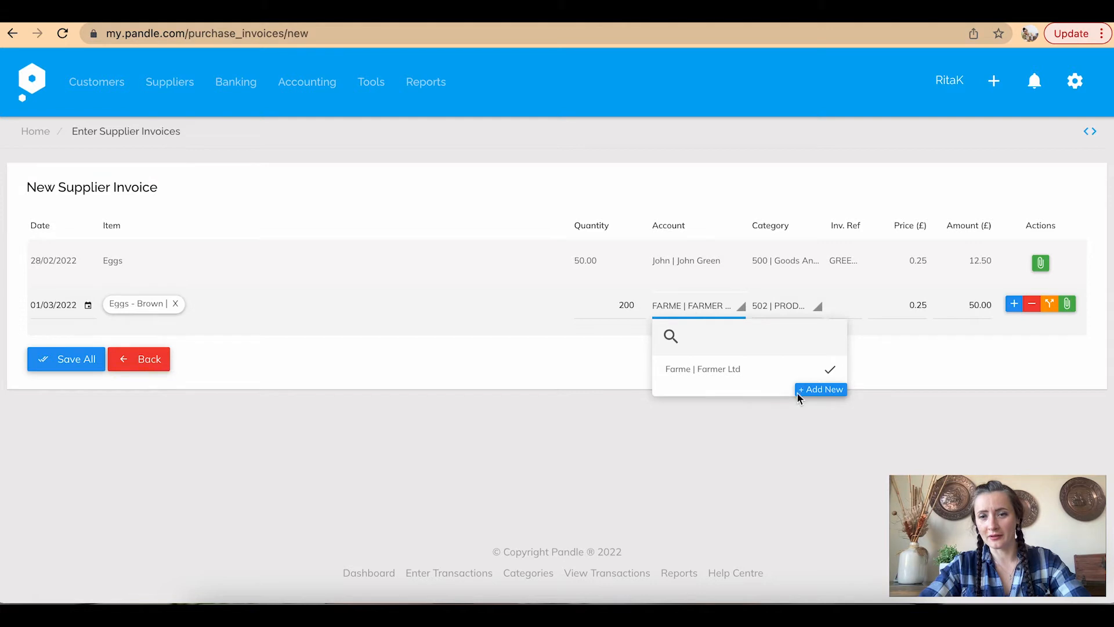
left_click(827, 389)
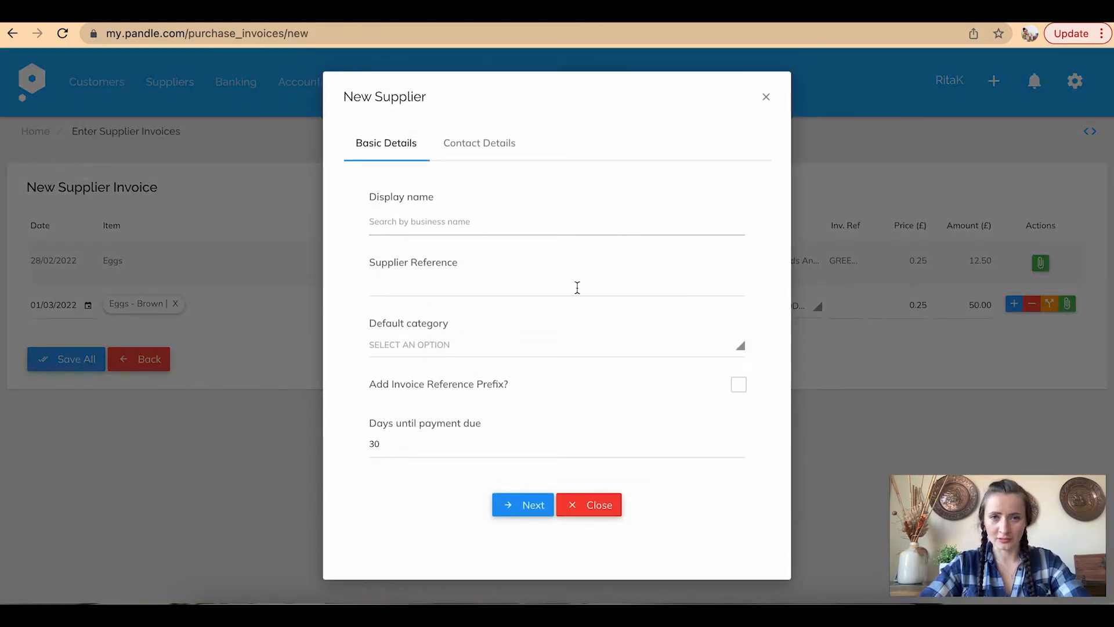
left_click(486, 152)
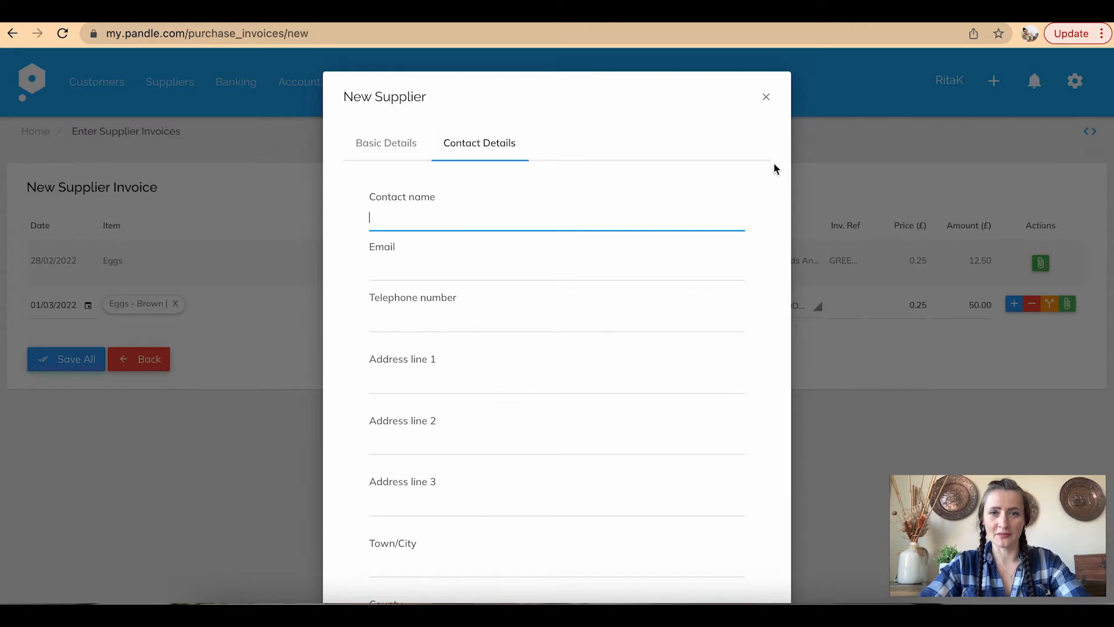
left_click(383, 144)
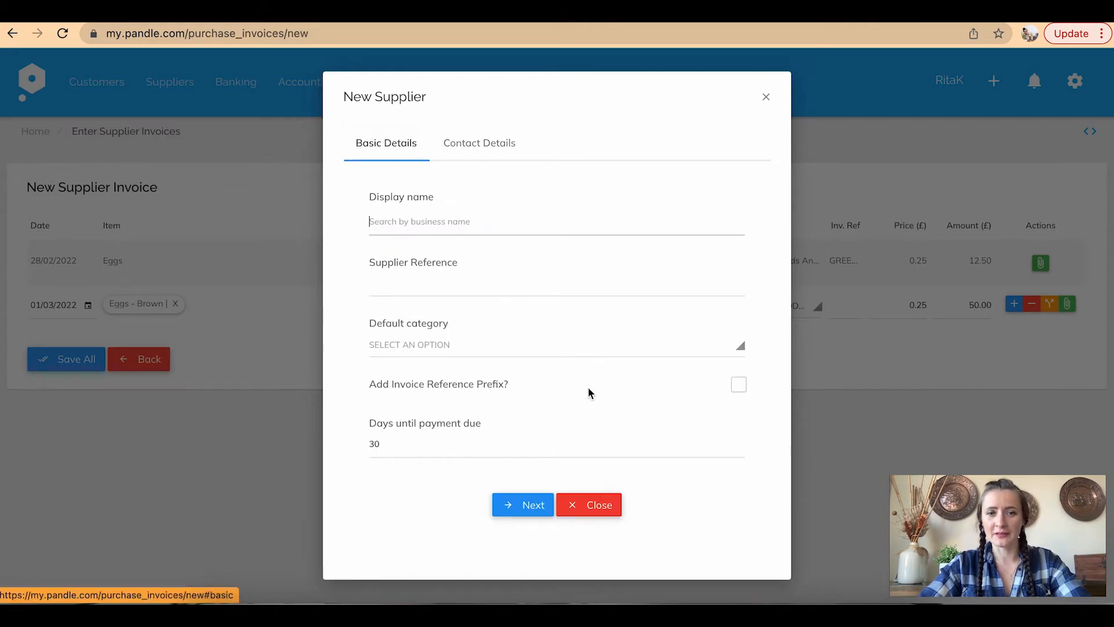
left_click(765, 98)
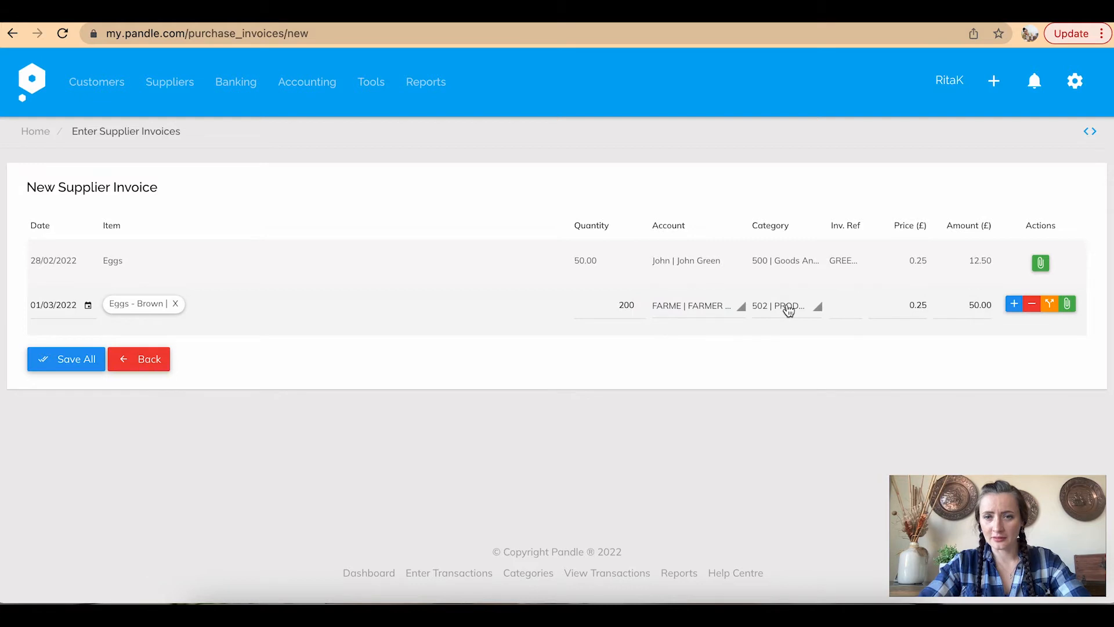
Enter invoice reference 12345 and price 0.15 so the line totals 30.00
left_click(851, 304)
type("12345")
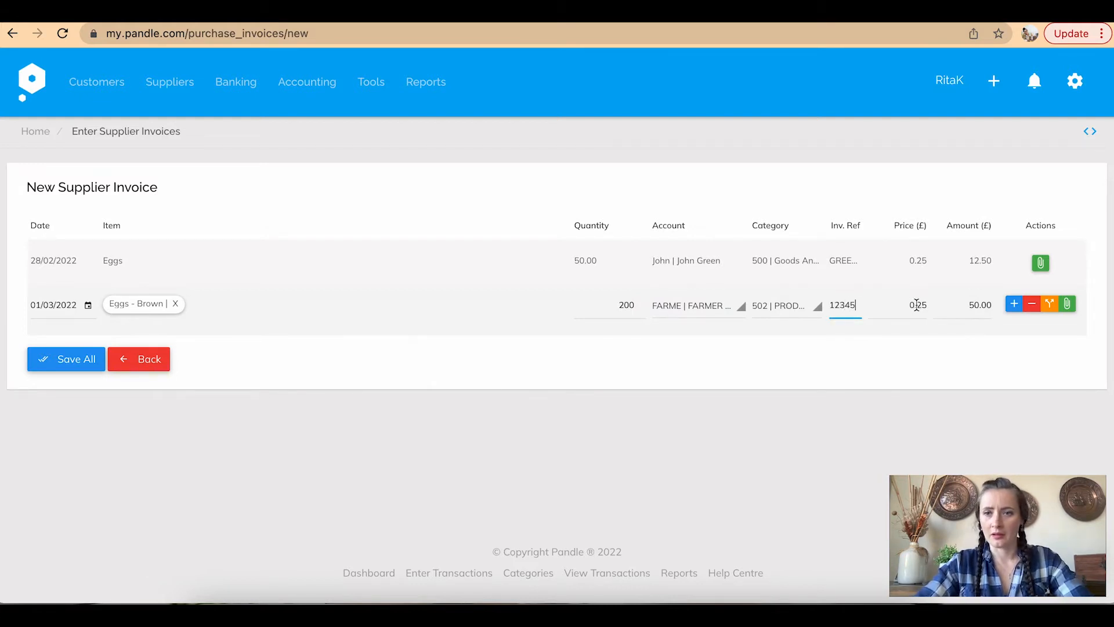
left_click_drag(888, 306, 934, 303)
type("0.1")
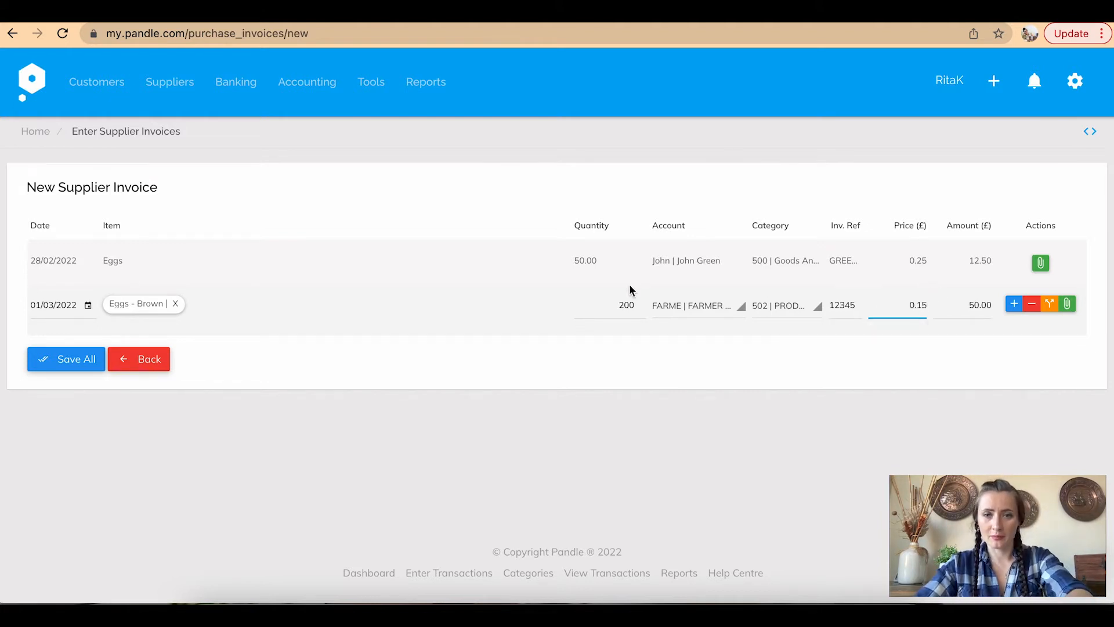
key("Tab")
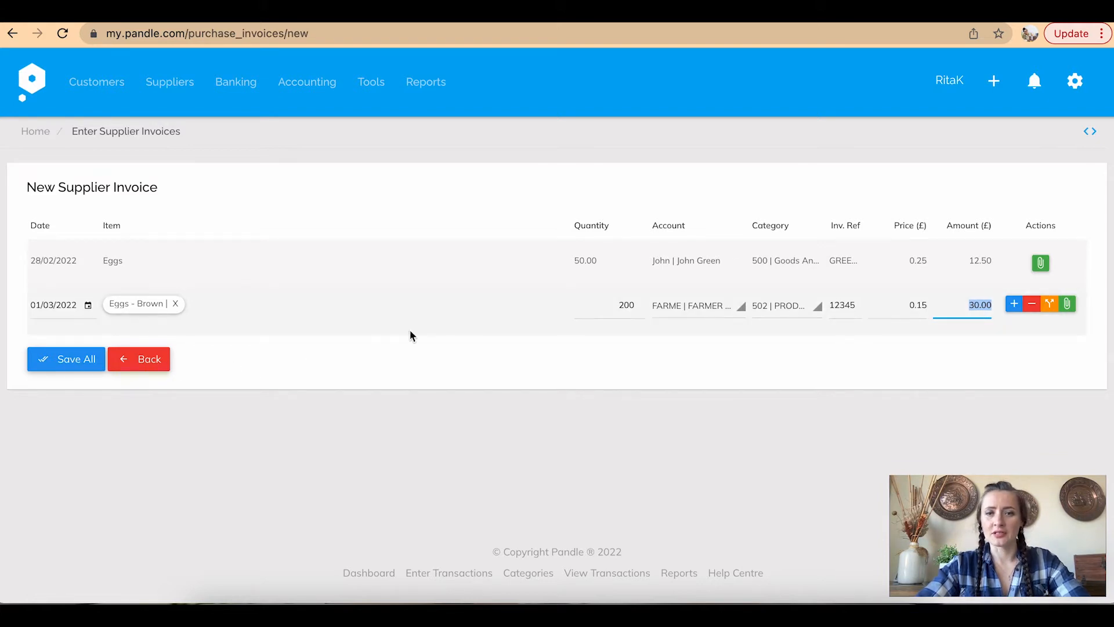
Add a Farmer Ltd line dated 27/02/2022: 100 Eggs-Brown, ref 12344, at 0.15, totalling 15.00
left_click(1013, 305)
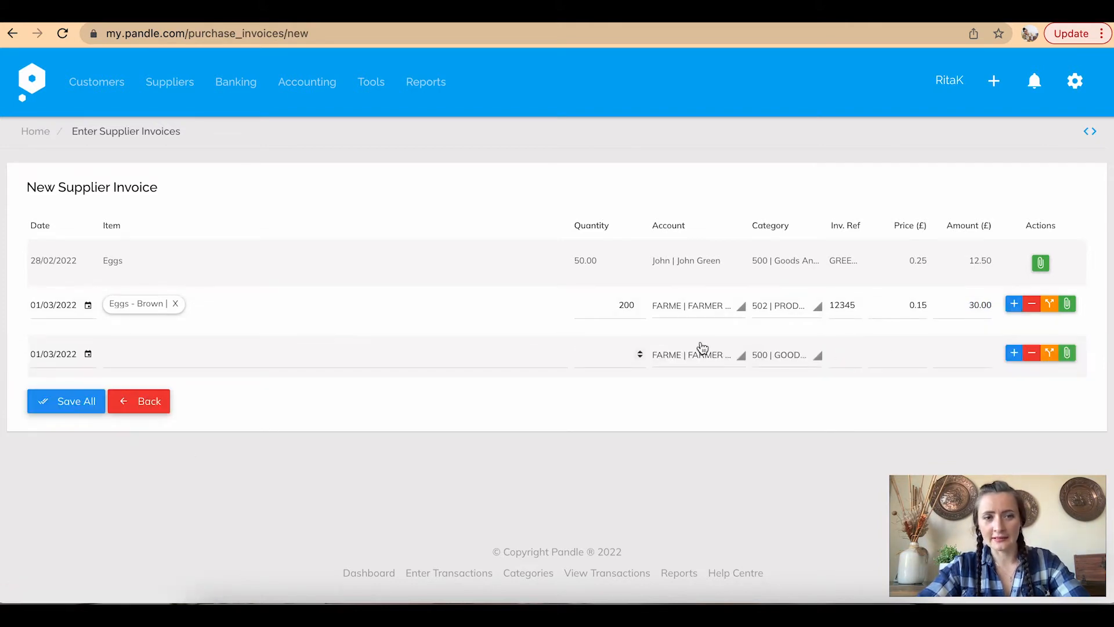
left_click(89, 355)
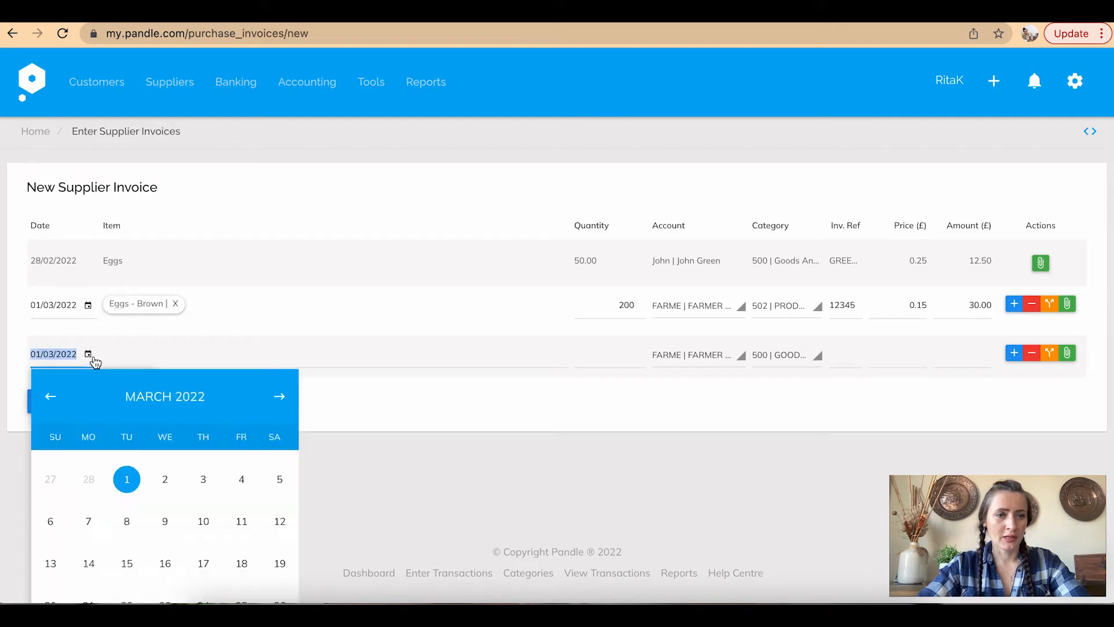
left_click(49, 479)
left_click(134, 348)
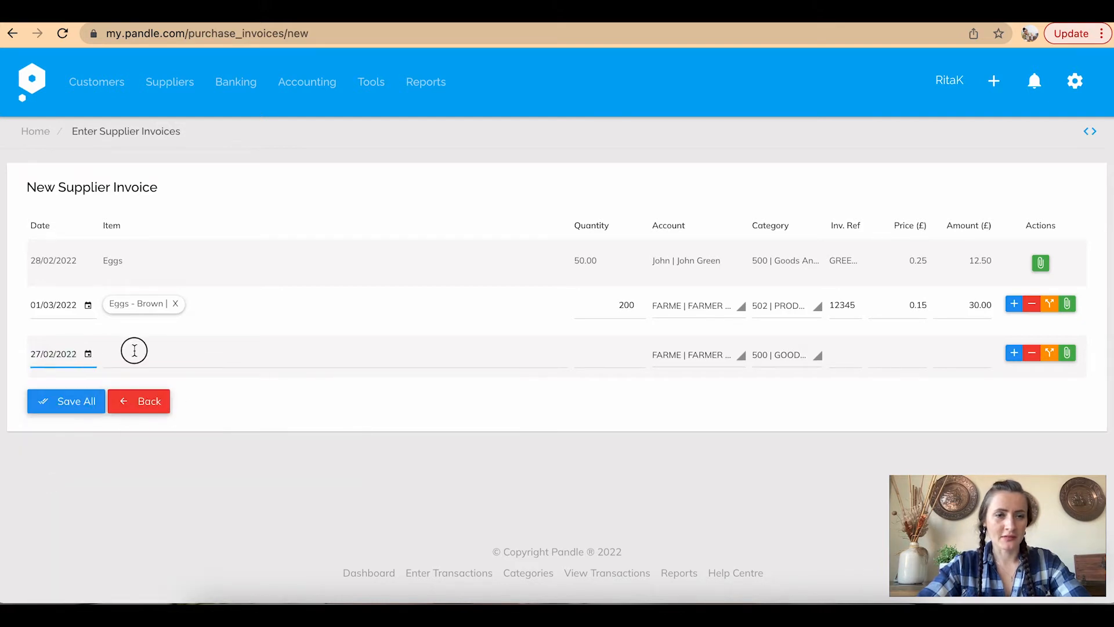
type("Eggs-Bro")
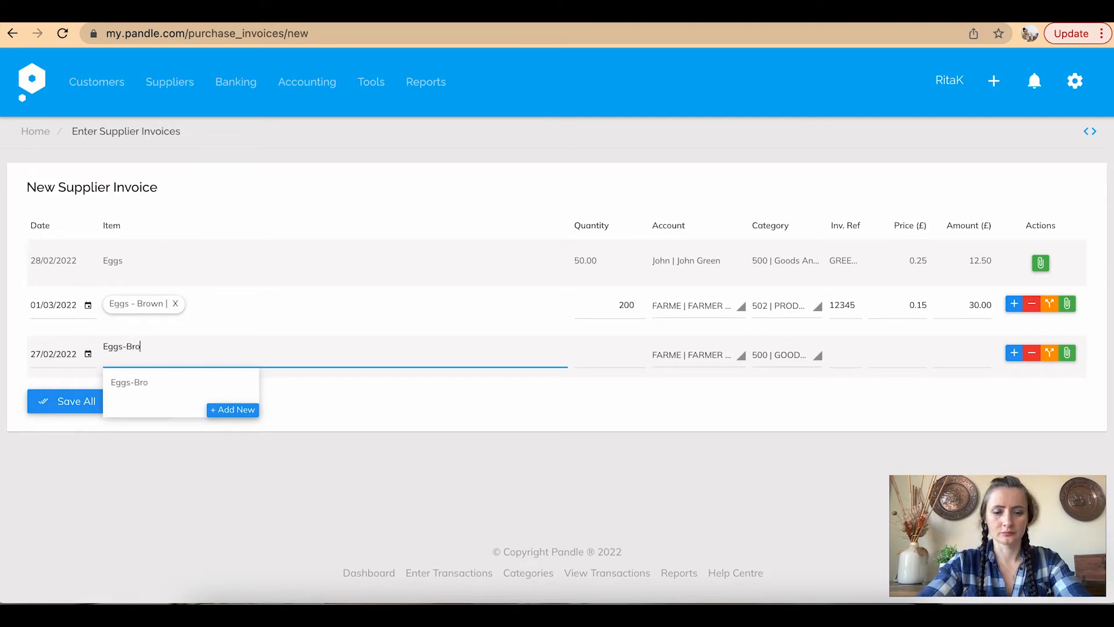
type("wn")
left_click(594, 358)
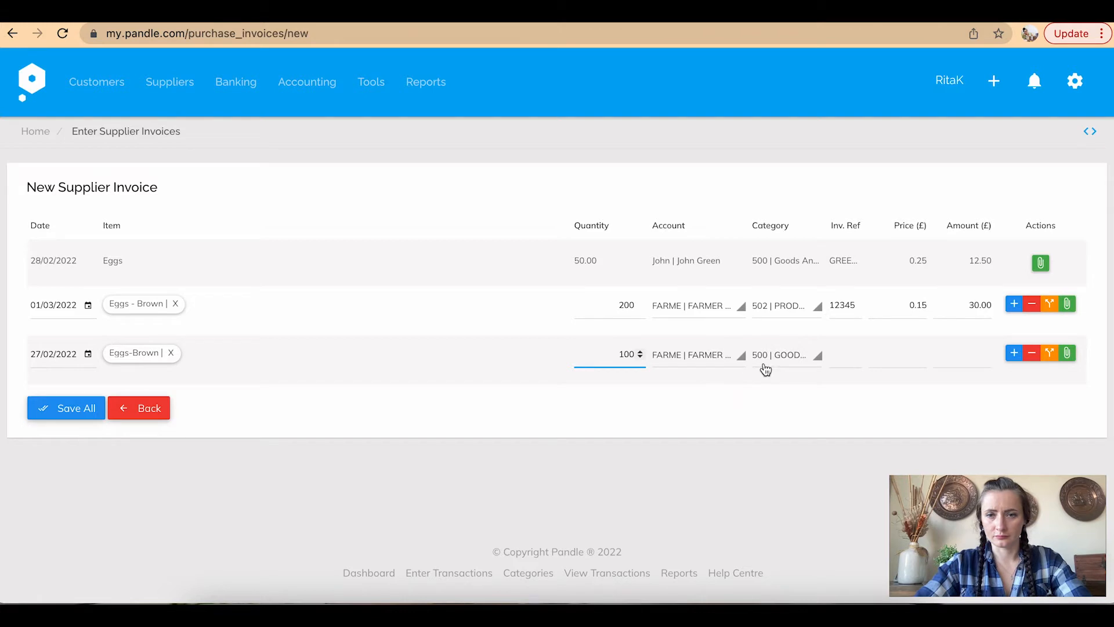
left_click(840, 352)
type("123")
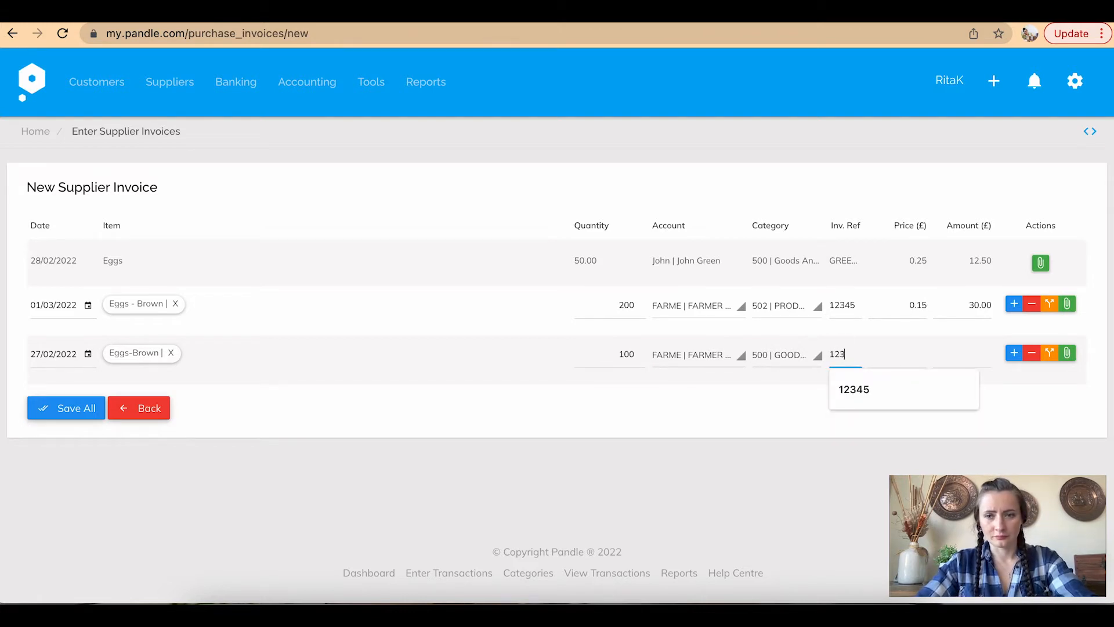
type("44")
left_click(906, 356)
type("0.15")
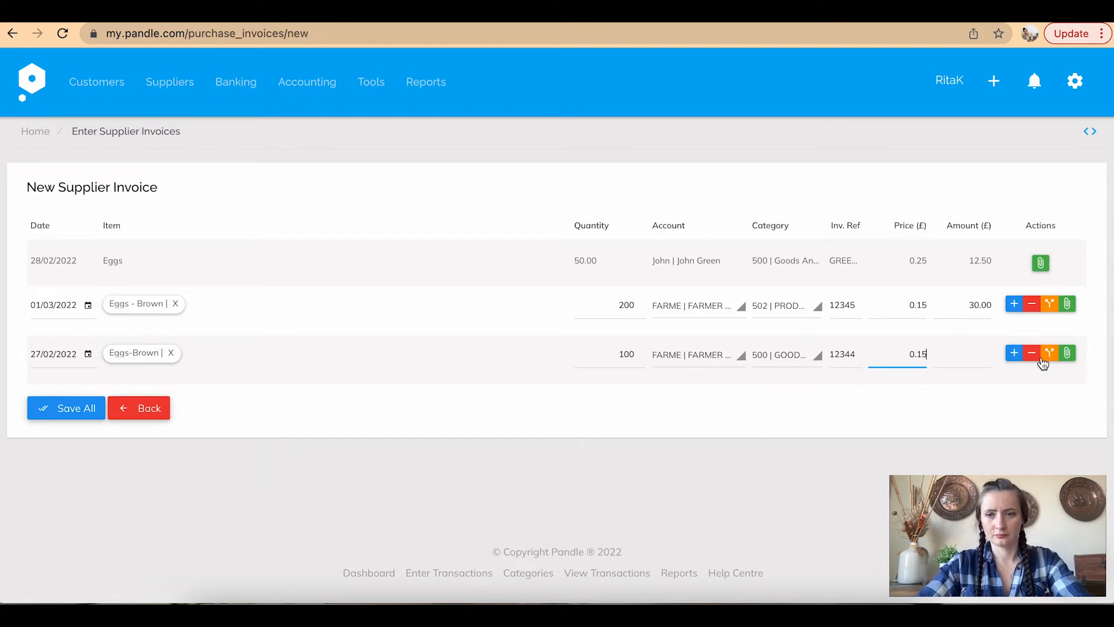
left_click(968, 354)
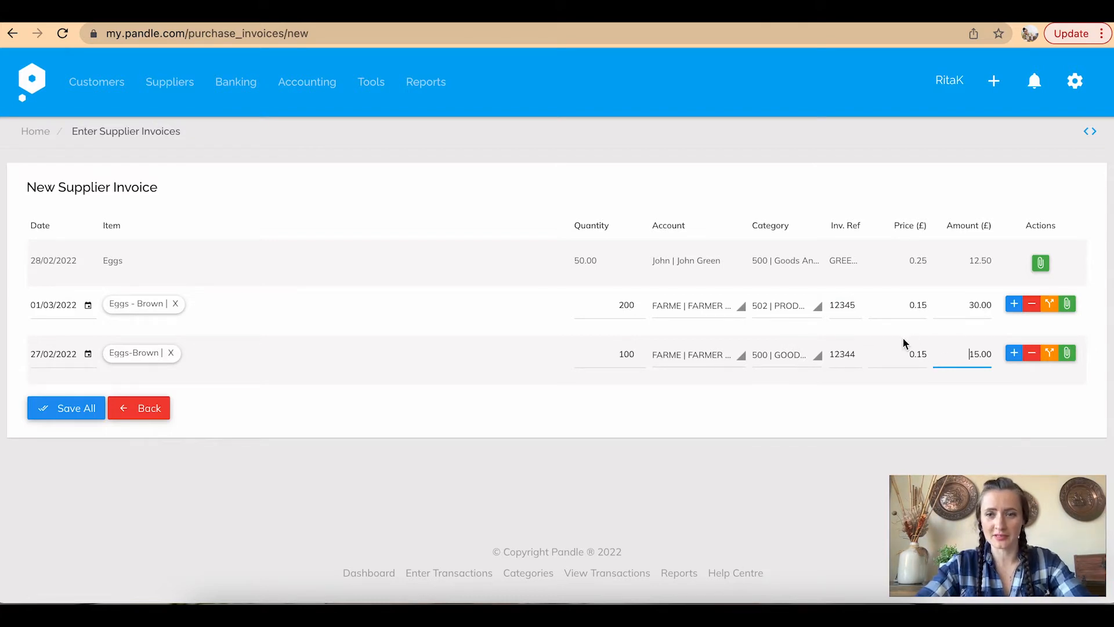
Save all lines, reselect Farmer Ltd on the rejected row, and save the remaining invoice
left_click(80, 408)
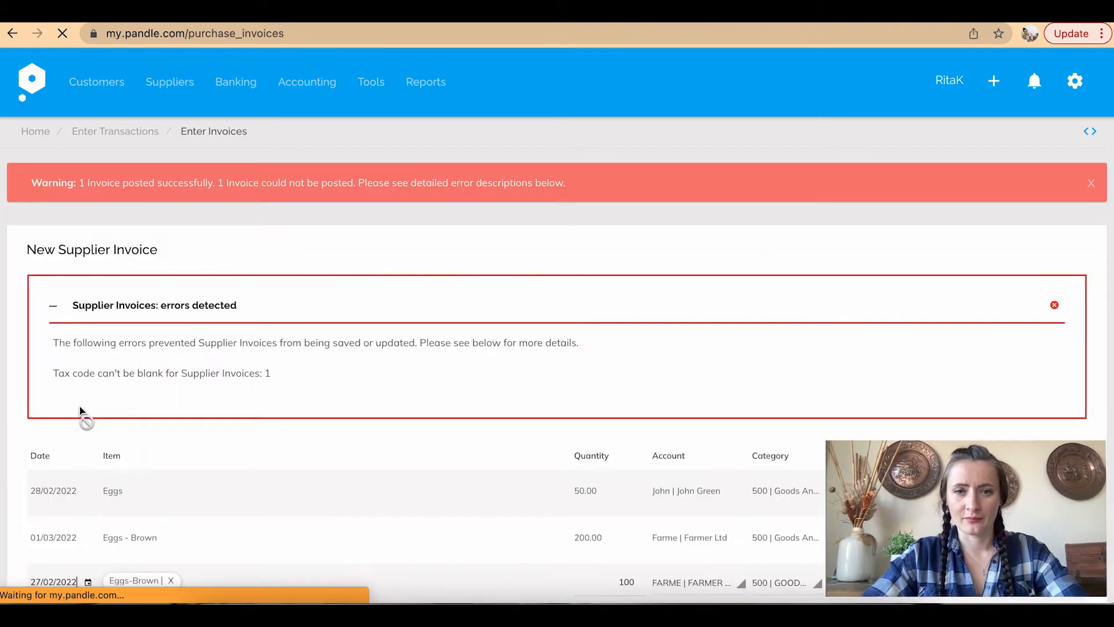
scroll(255, 409, "down", 3)
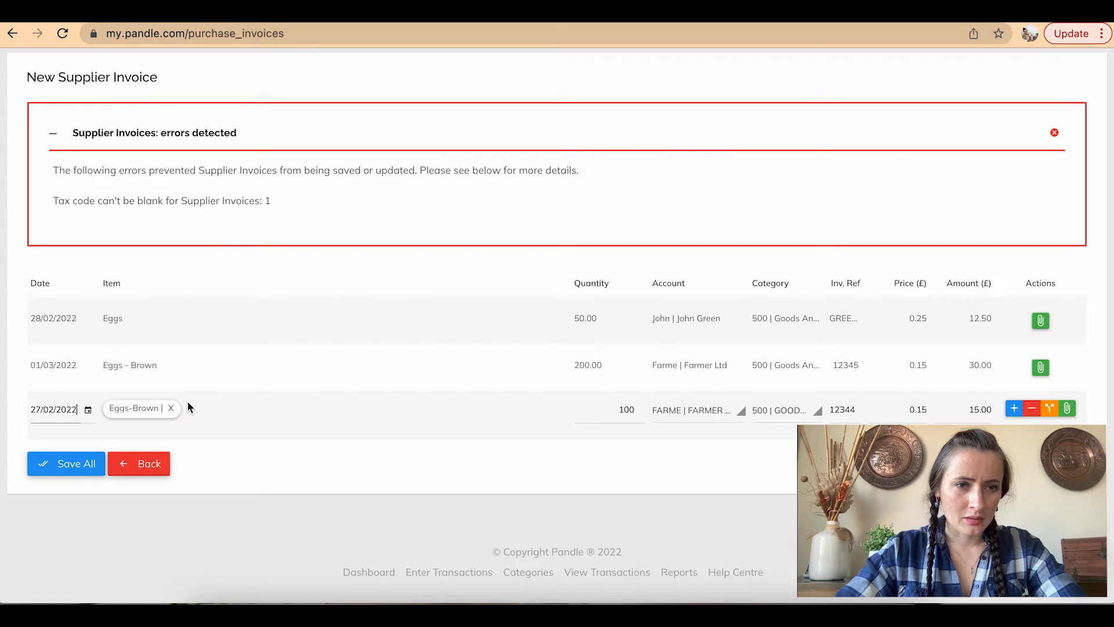
left_click(578, 410)
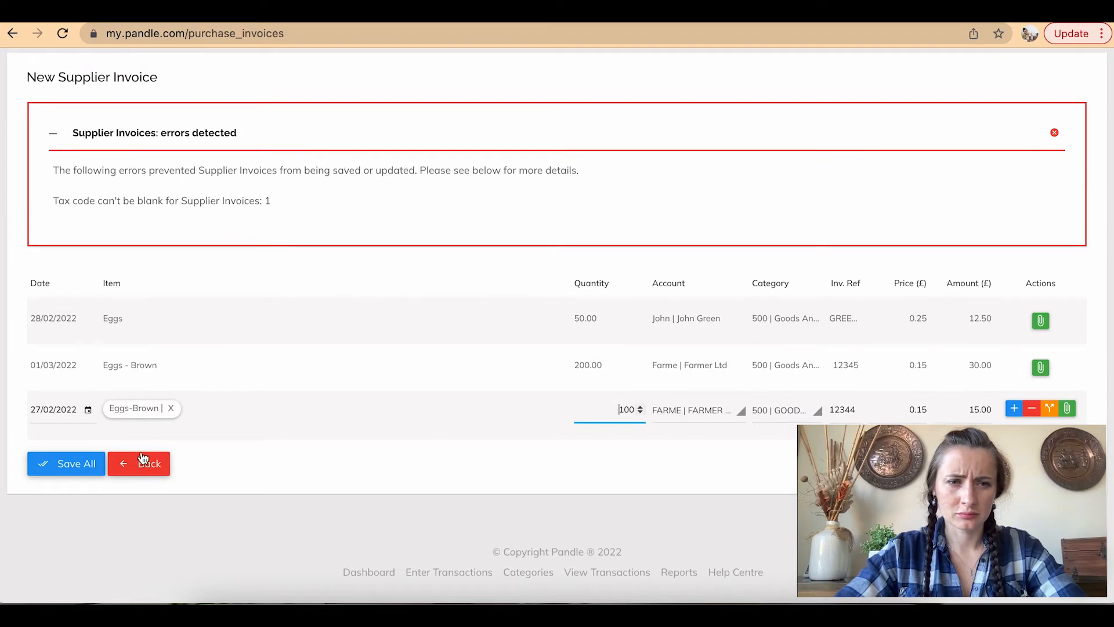
left_click(682, 408)
left_click(696, 470)
left_click(62, 470)
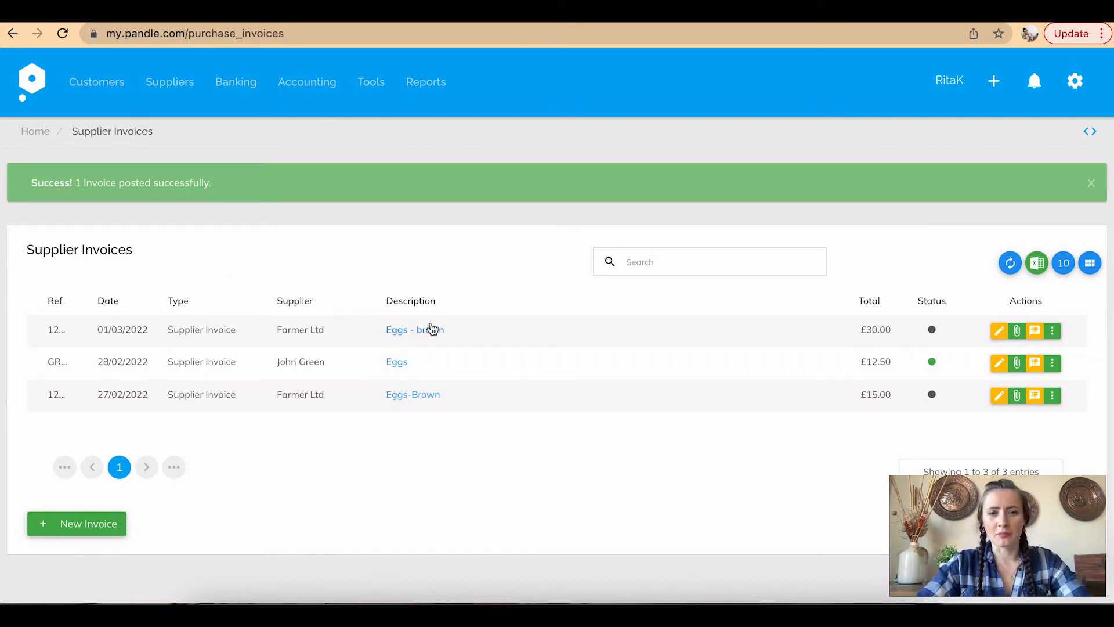
Go to the Suppliers list from the Suppliers menu
left_click(152, 87)
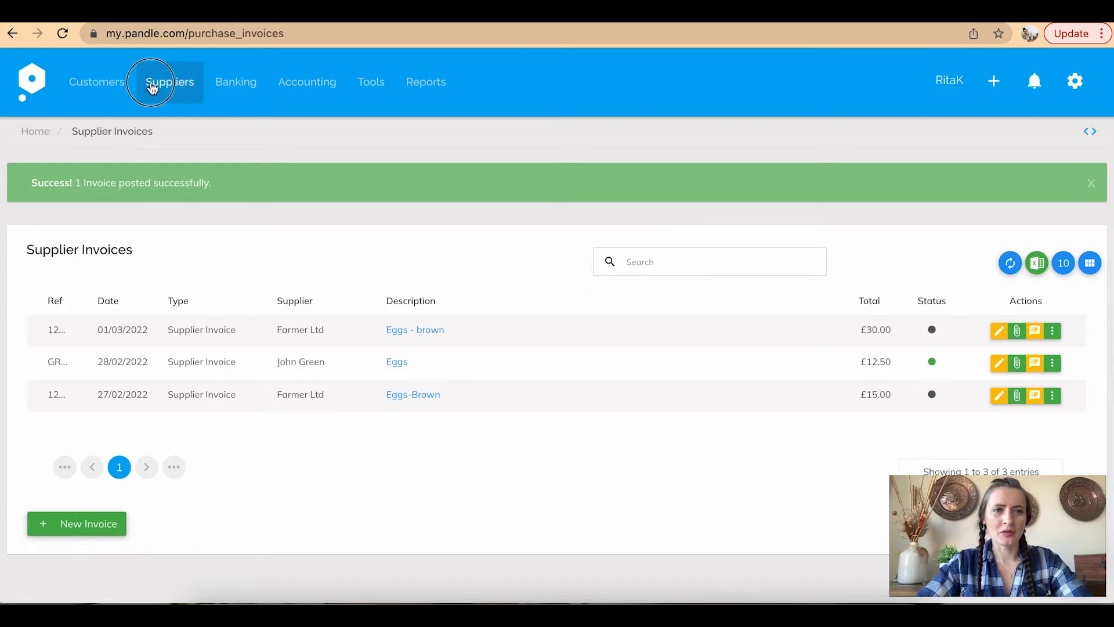
left_click(155, 115)
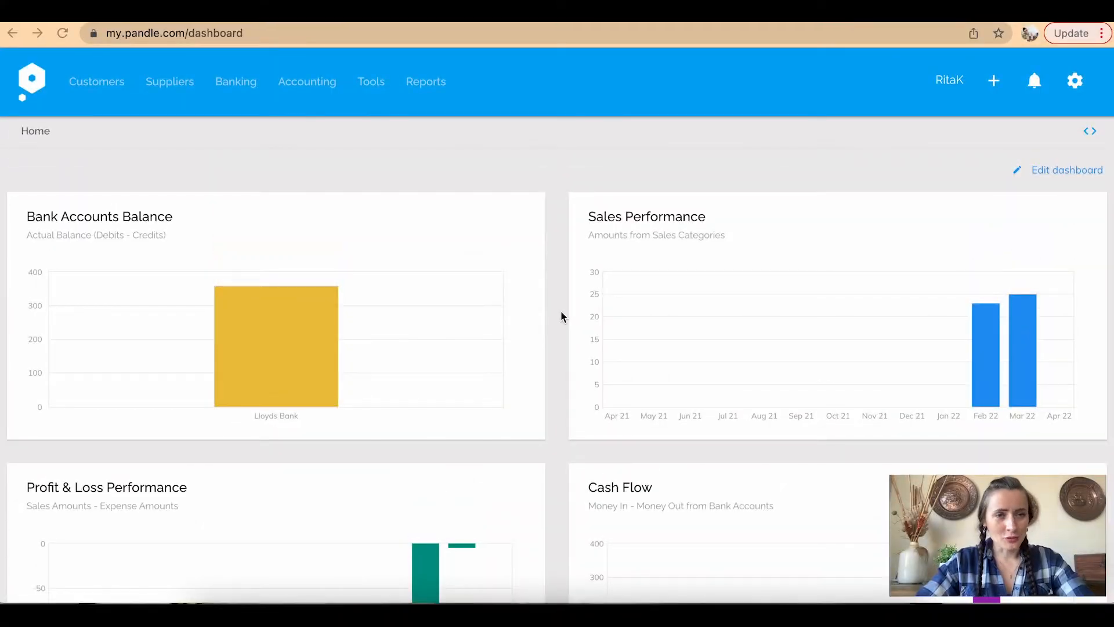
Open the Customers list and expand the New button's options
left_click(110, 87)
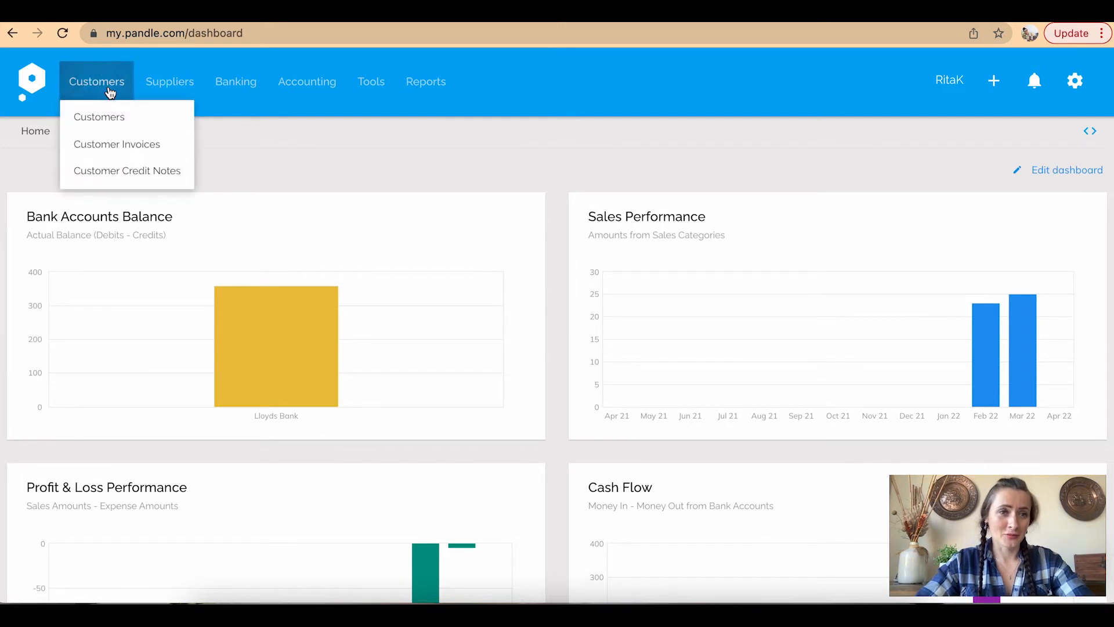
left_click(143, 91)
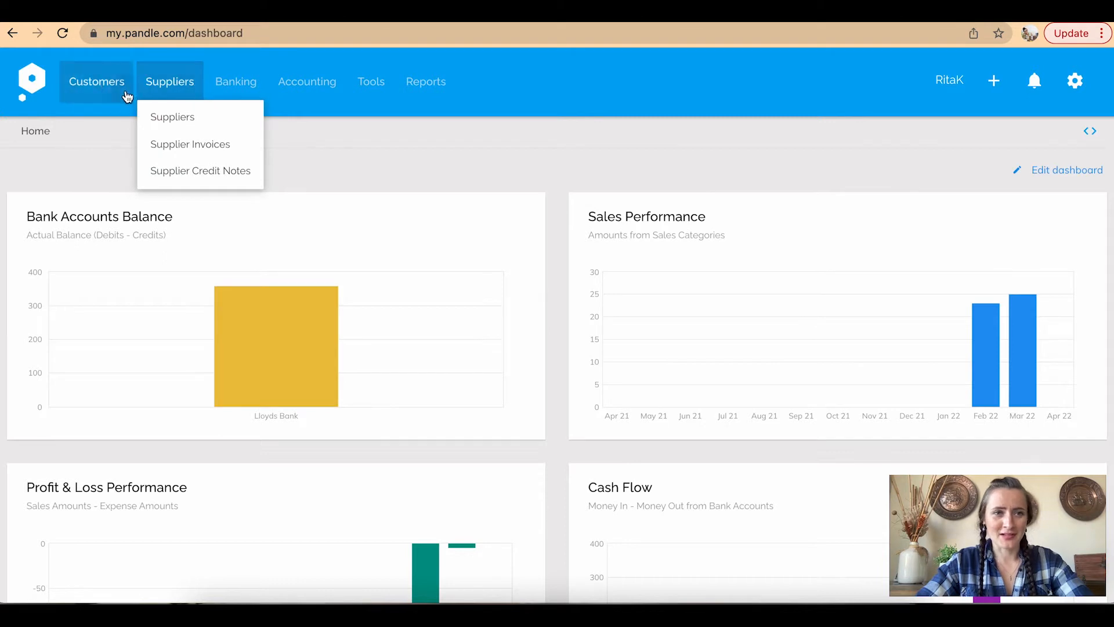
left_click(126, 93)
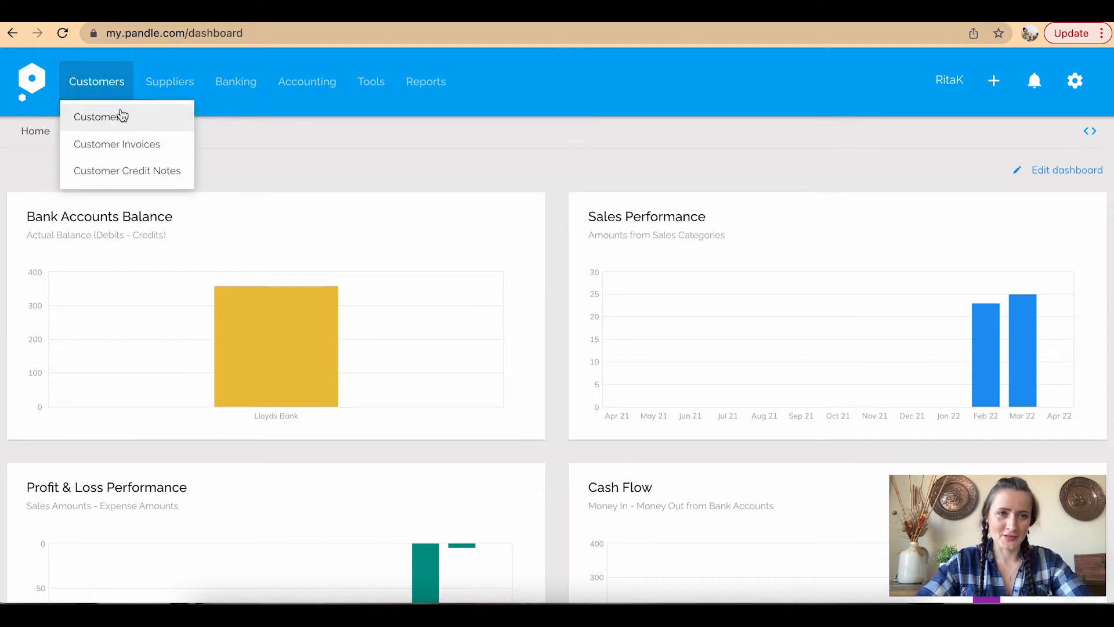
left_click(115, 116)
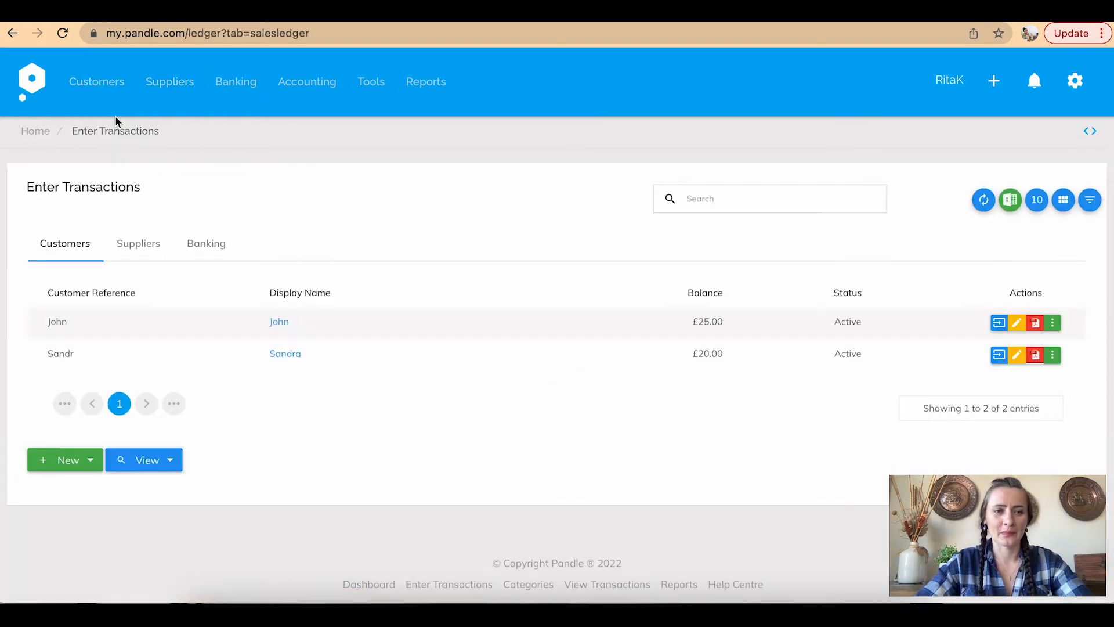
left_click(91, 461)
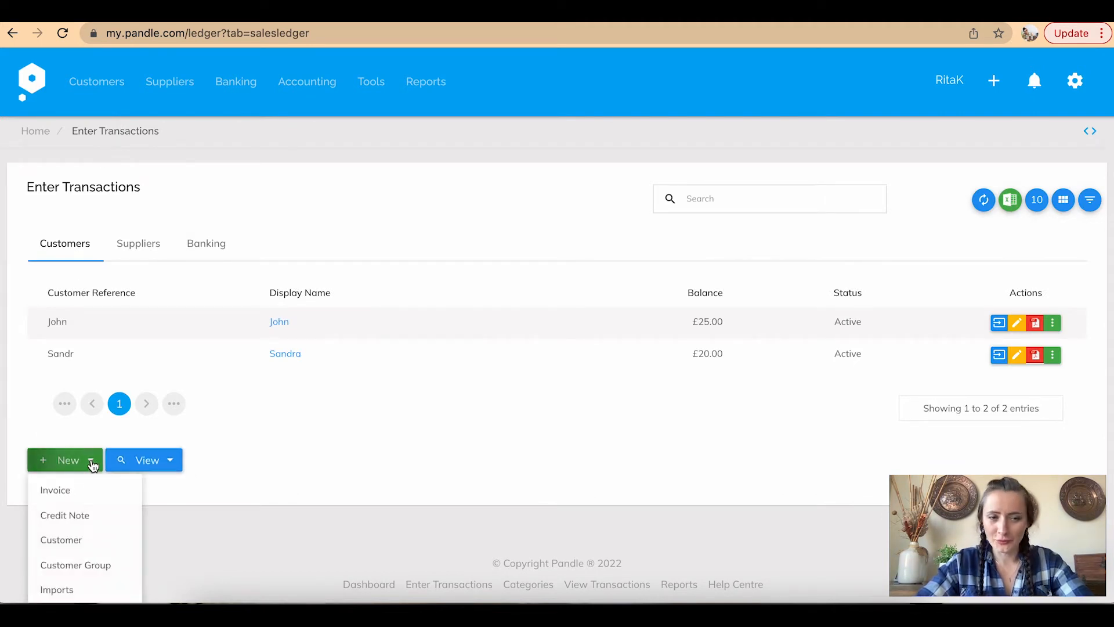
Start a New Customer form and open its Default category dropdown
left_click(93, 554)
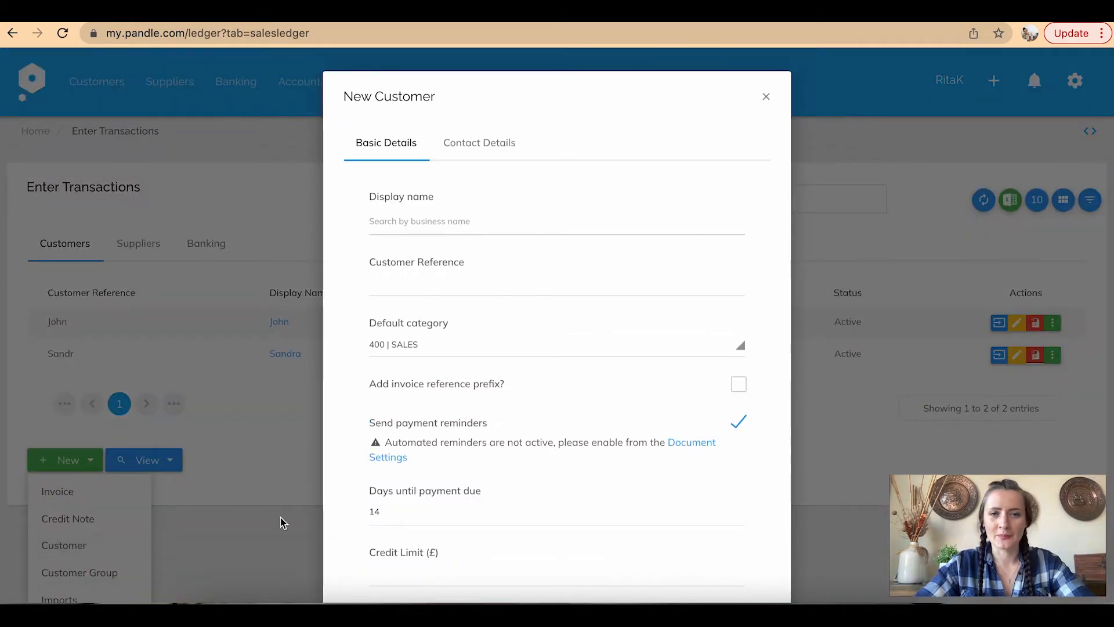
scroll(505, 480, "down", 3)
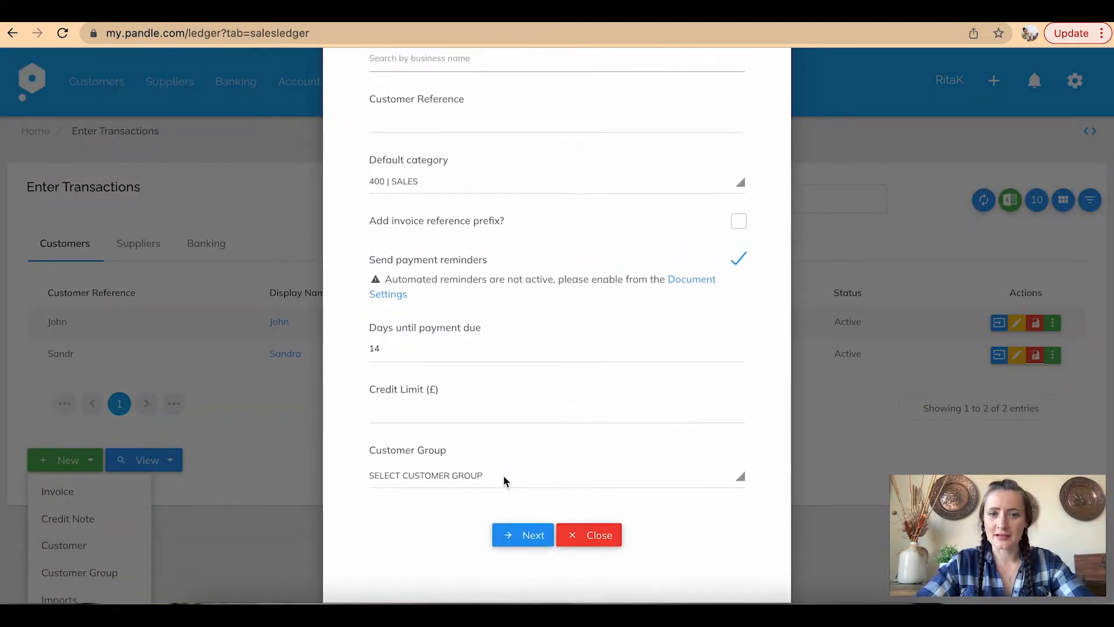
scroll(504, 480, "up", 3)
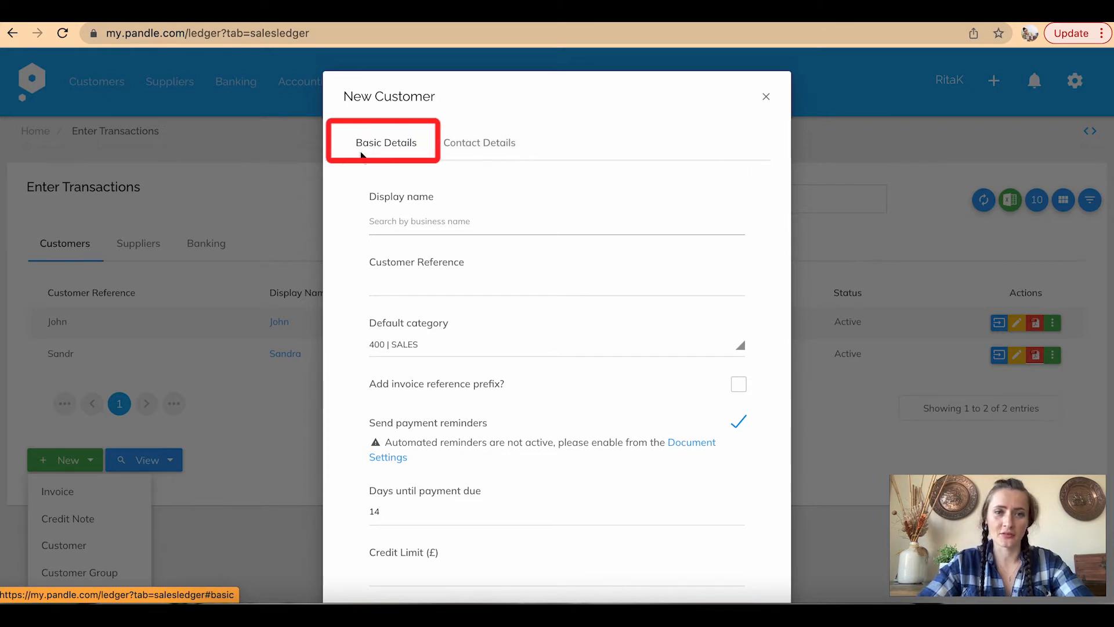
scroll(349, 303, "down", 2)
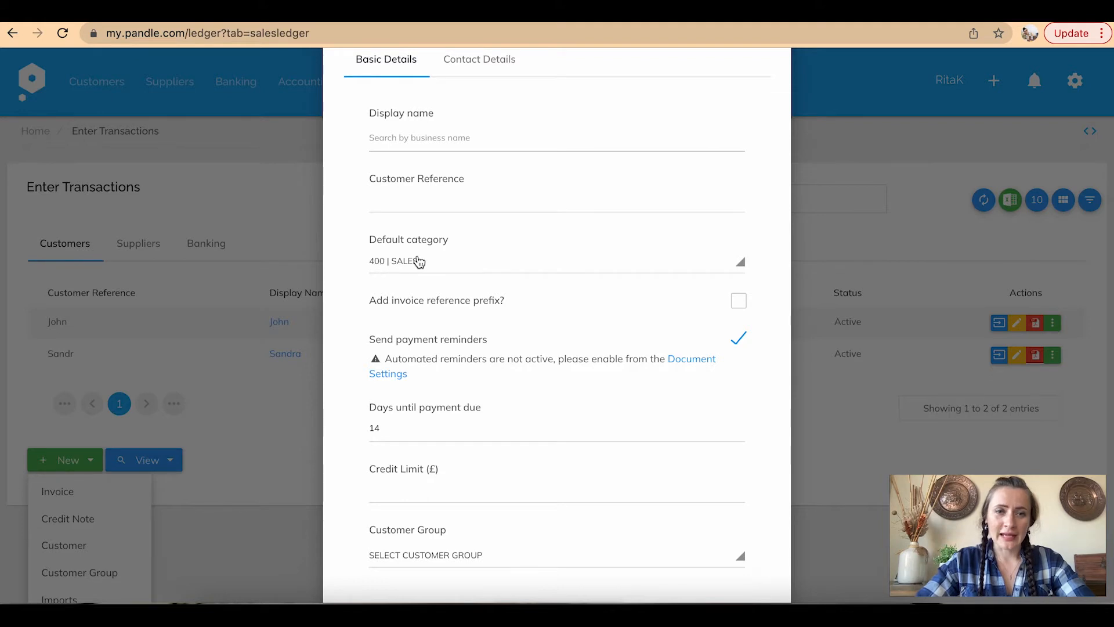
left_click(442, 262)
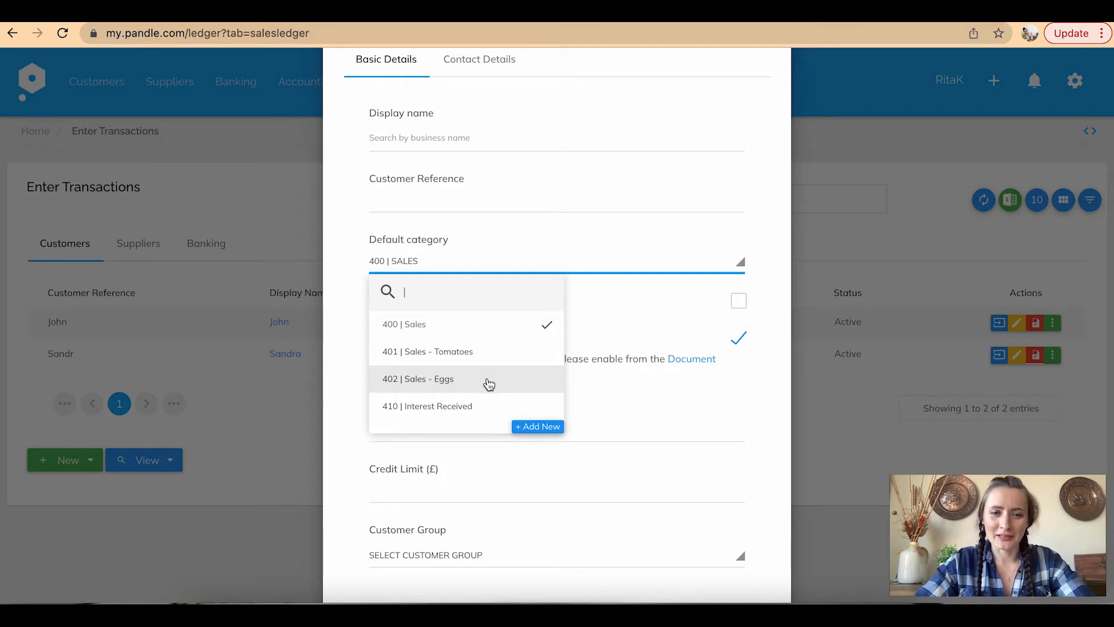
Abandon the new-category form and set the default category to 402 | Sales - Eggs
left_click(537, 429)
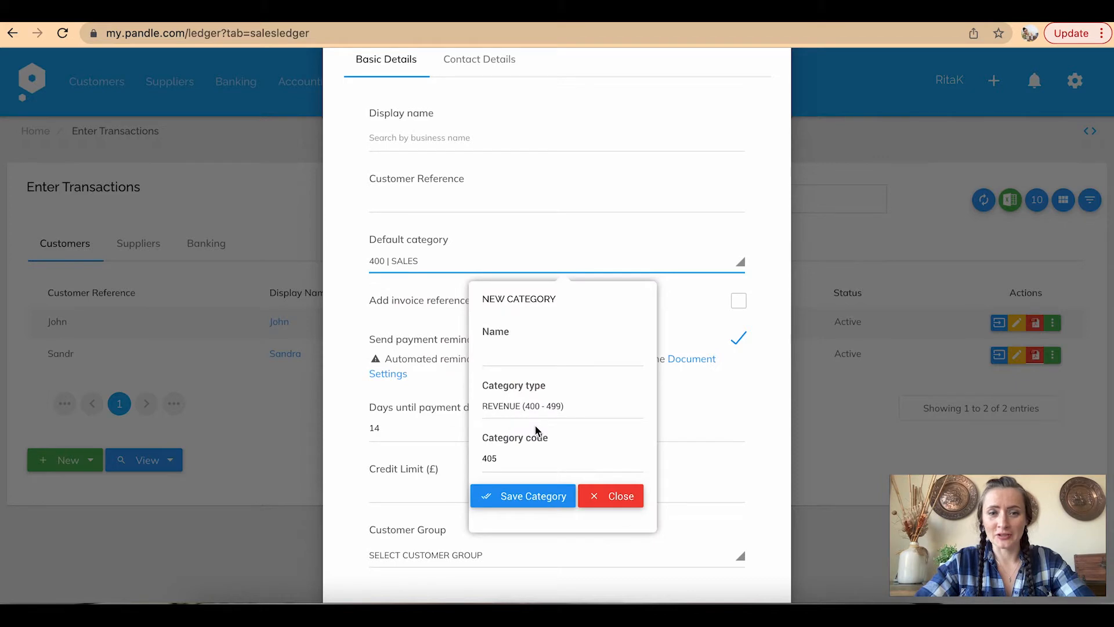
left_click(497, 352)
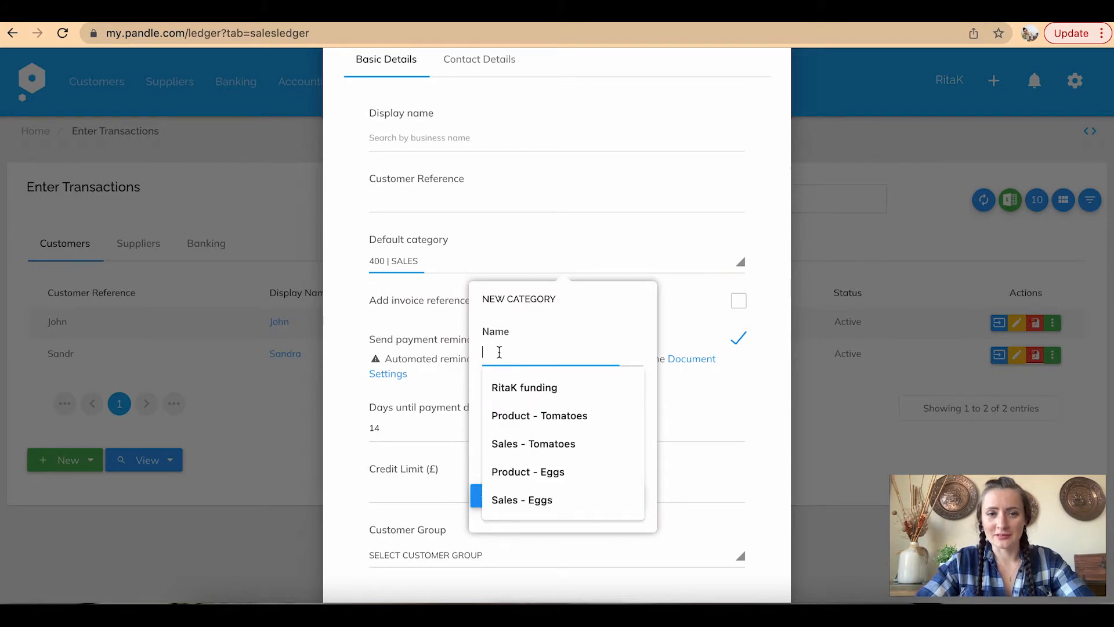
left_click(572, 317)
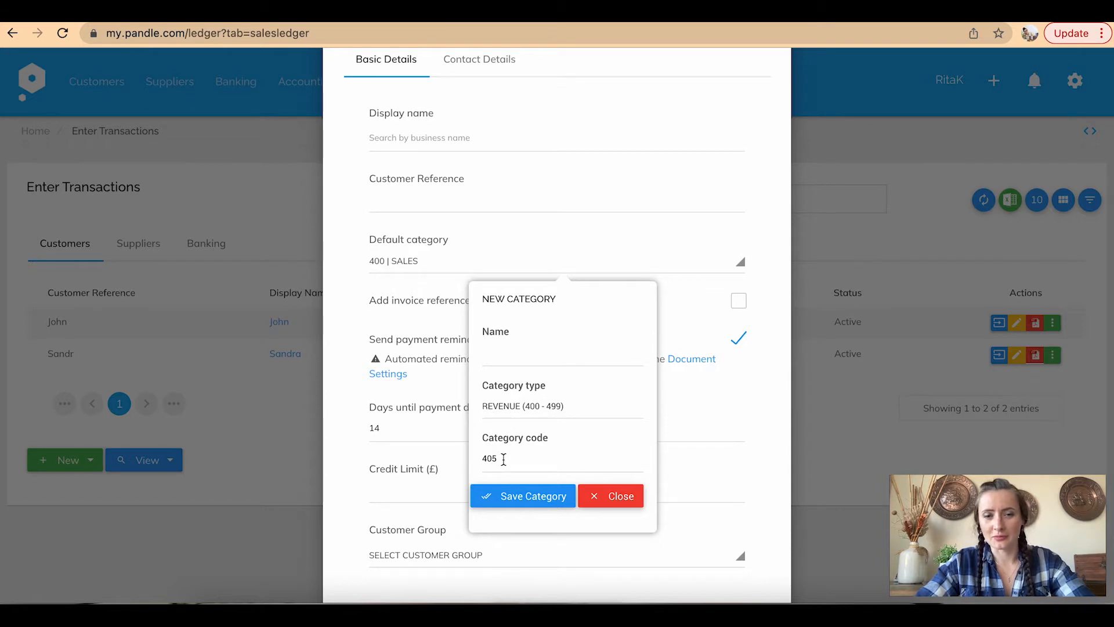
left_click(429, 266)
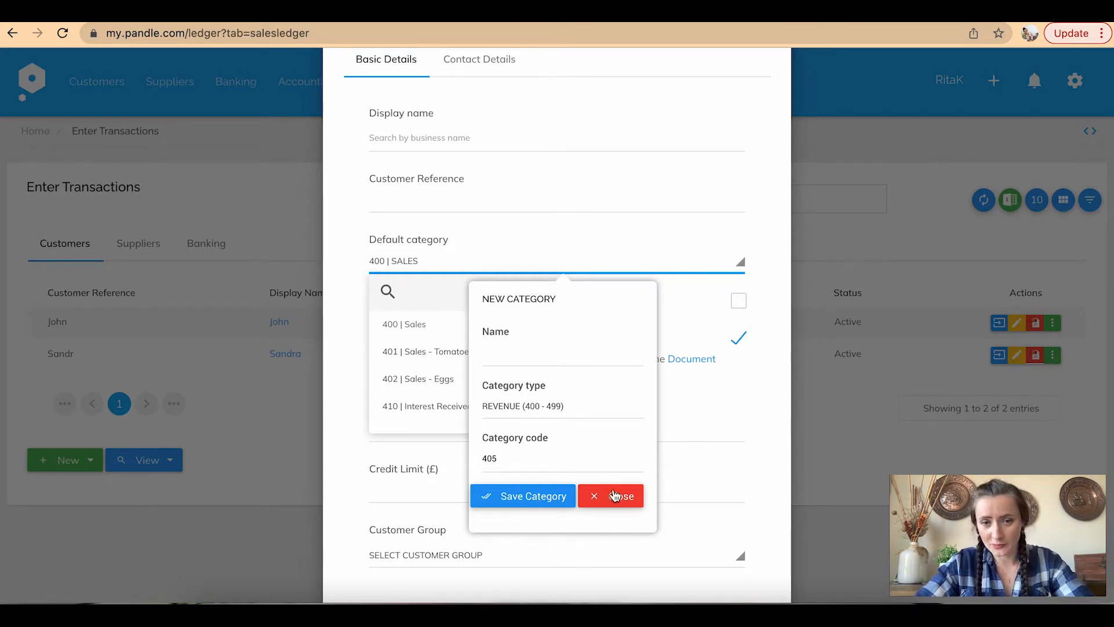
left_click(615, 495)
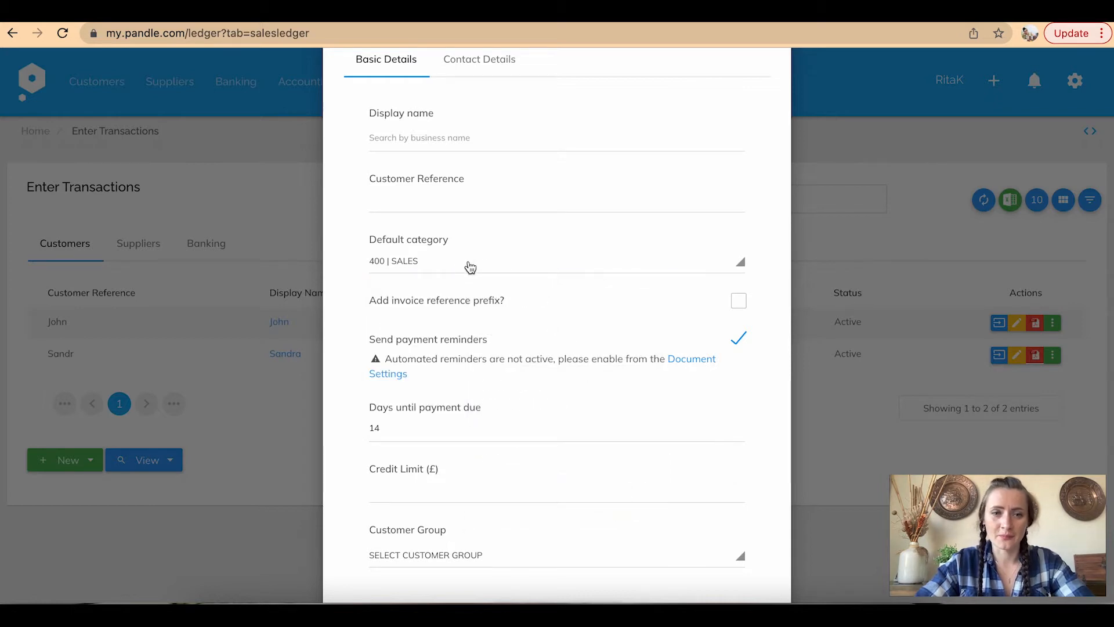
left_click(471, 267)
left_click(450, 380)
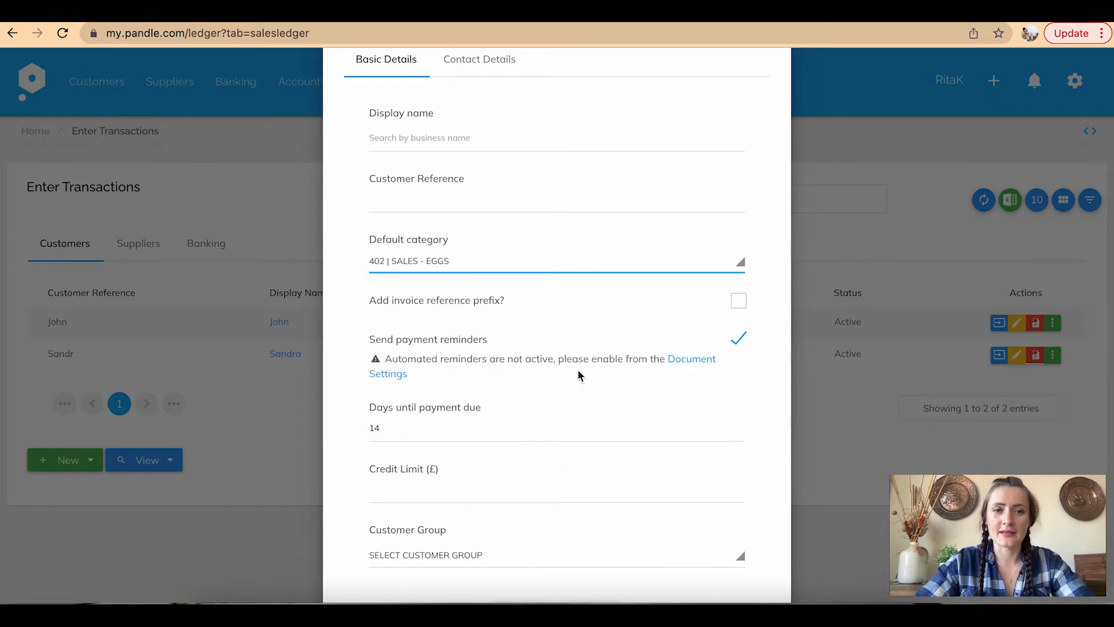
Enter display name Bakery Ltd and the contact person's name
scroll(559, 254, "down", 2)
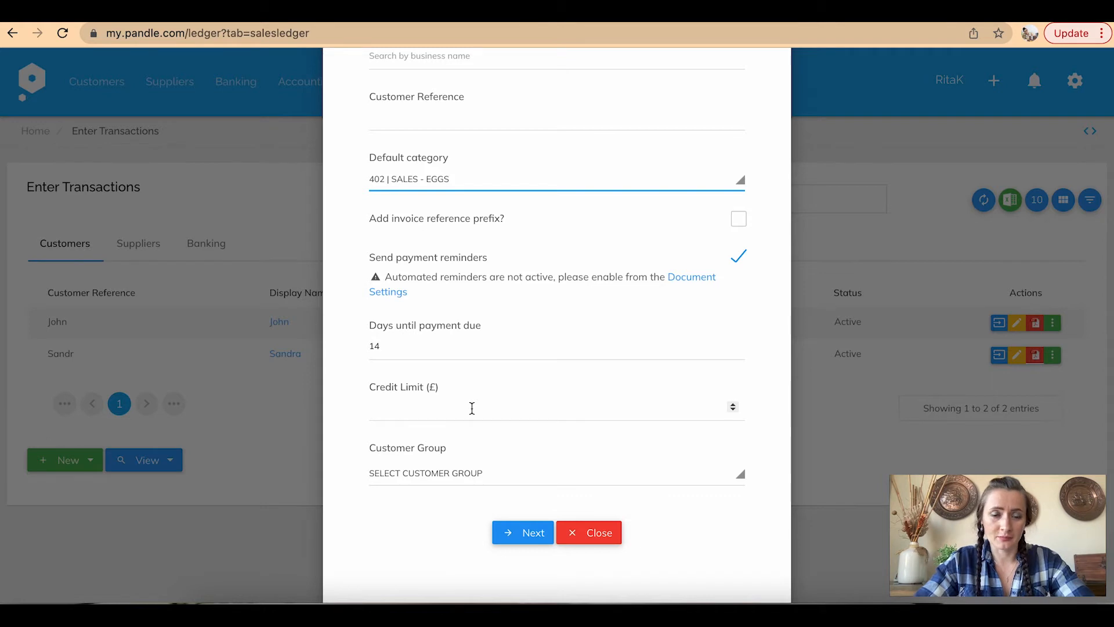
scroll(472, 408, "up", 3)
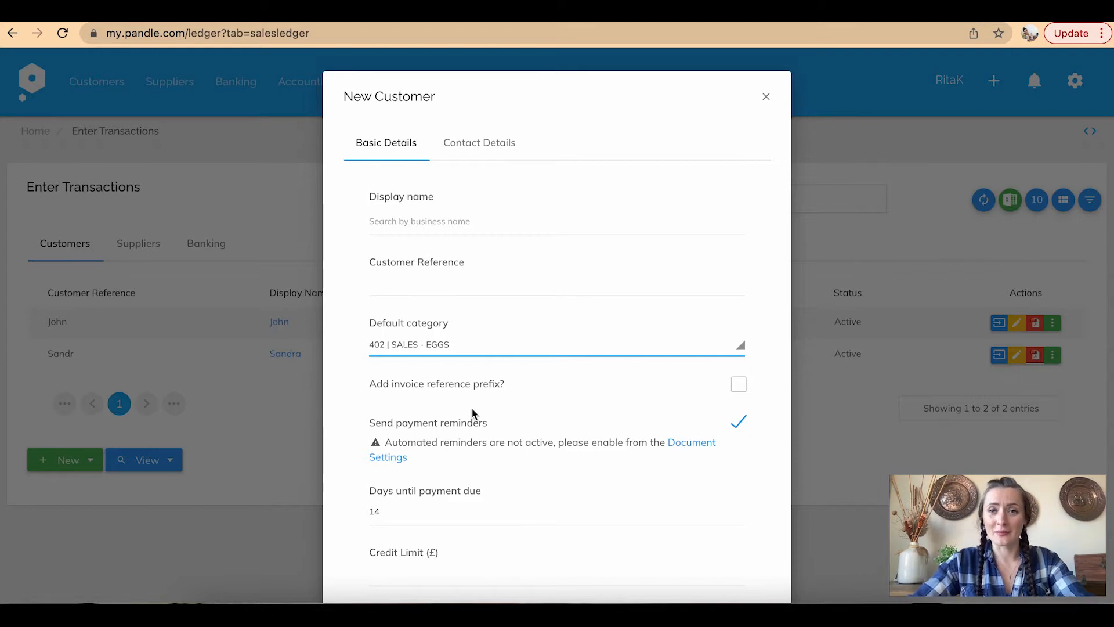
left_click(429, 215)
type("Bakery Ltd")
scroll(334, 365, "down", 5)
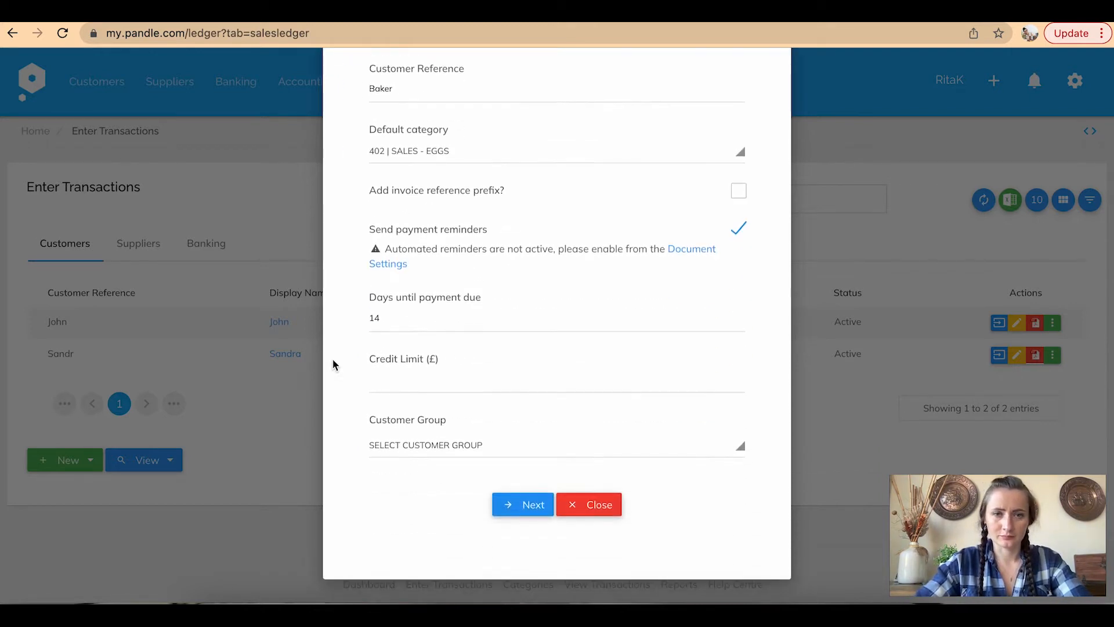
left_click(501, 510)
Fill in the contact's e-mail and town Bakers Town, then save the customer
scroll(520, 311, "down", 3)
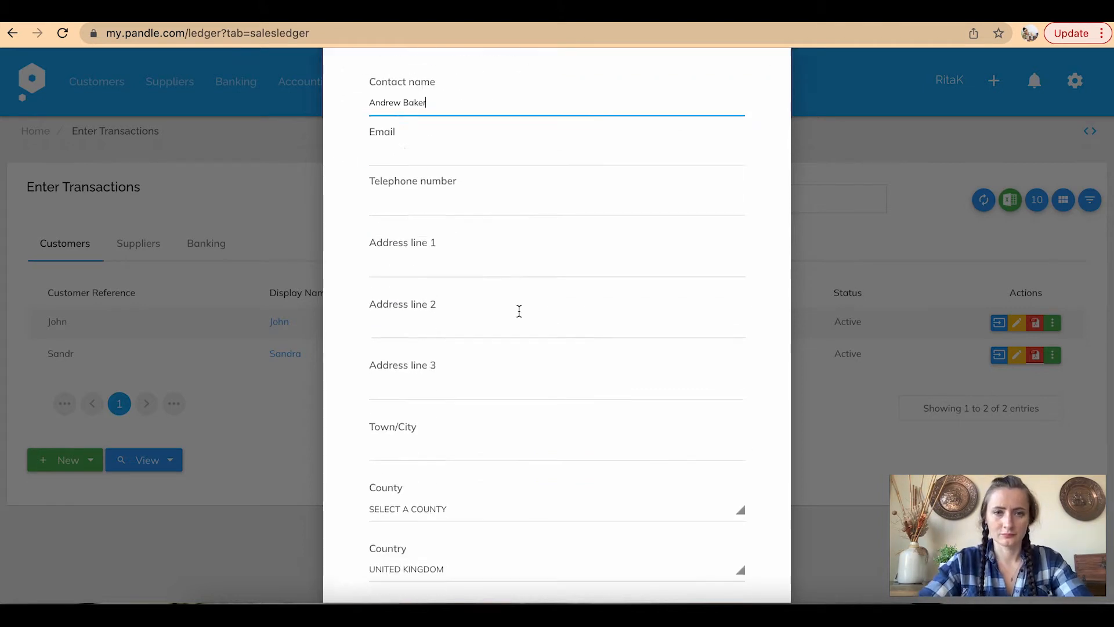
left_click(513, 125)
left_click(488, 157)
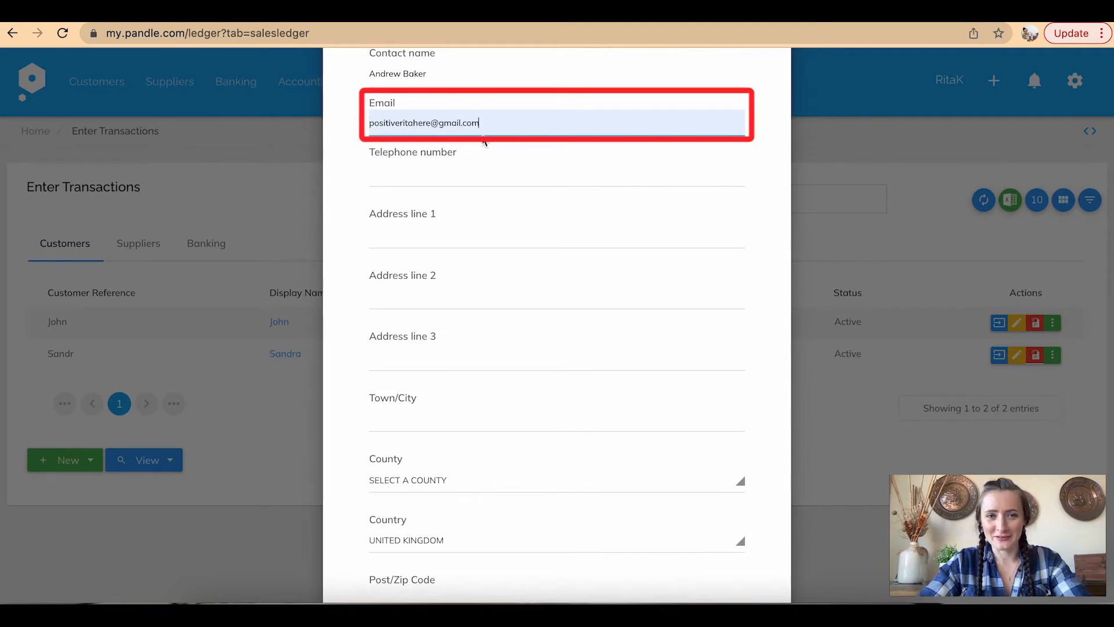
scroll(514, 249, "down", 3)
left_click(447, 272)
type("Bakers Town")
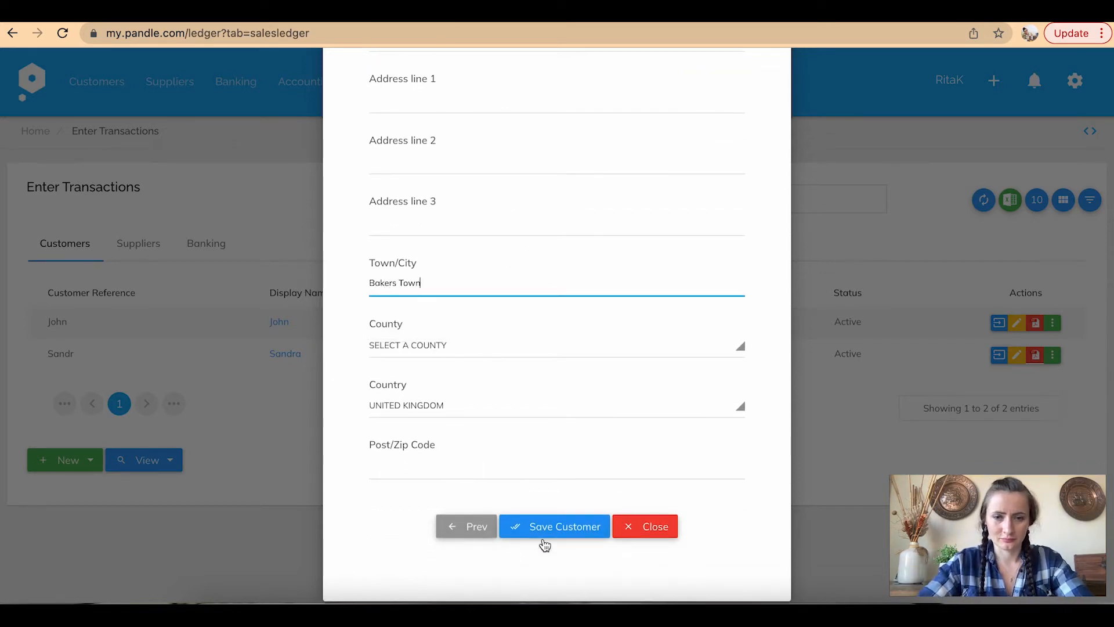
left_click(574, 528)
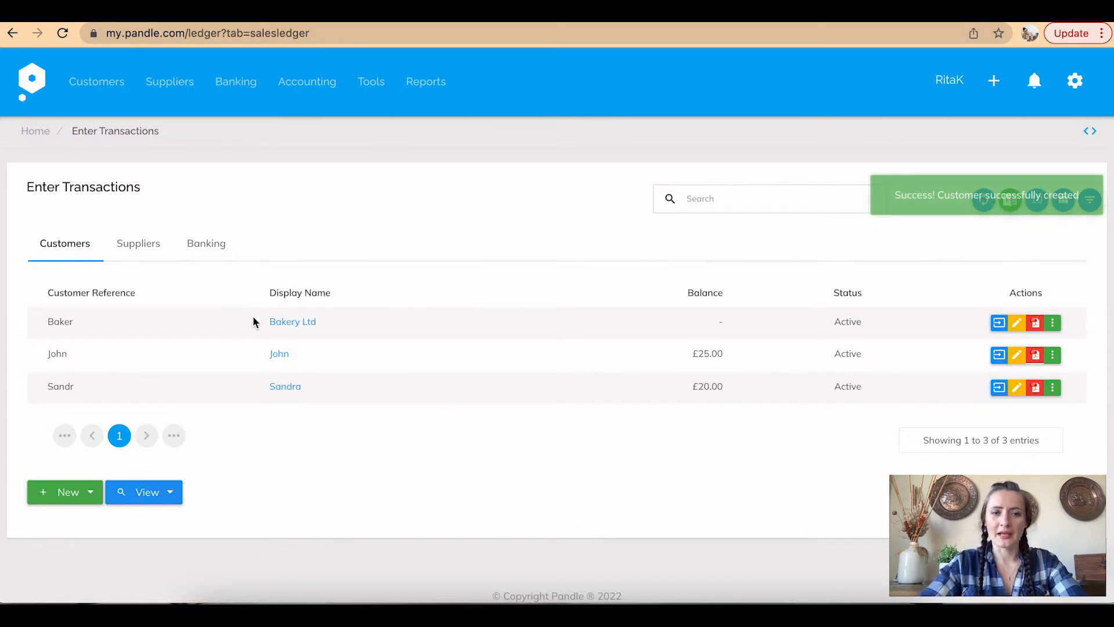
Start a new customer invoice billed to Baker | Bakery Ltd
left_click(90, 493)
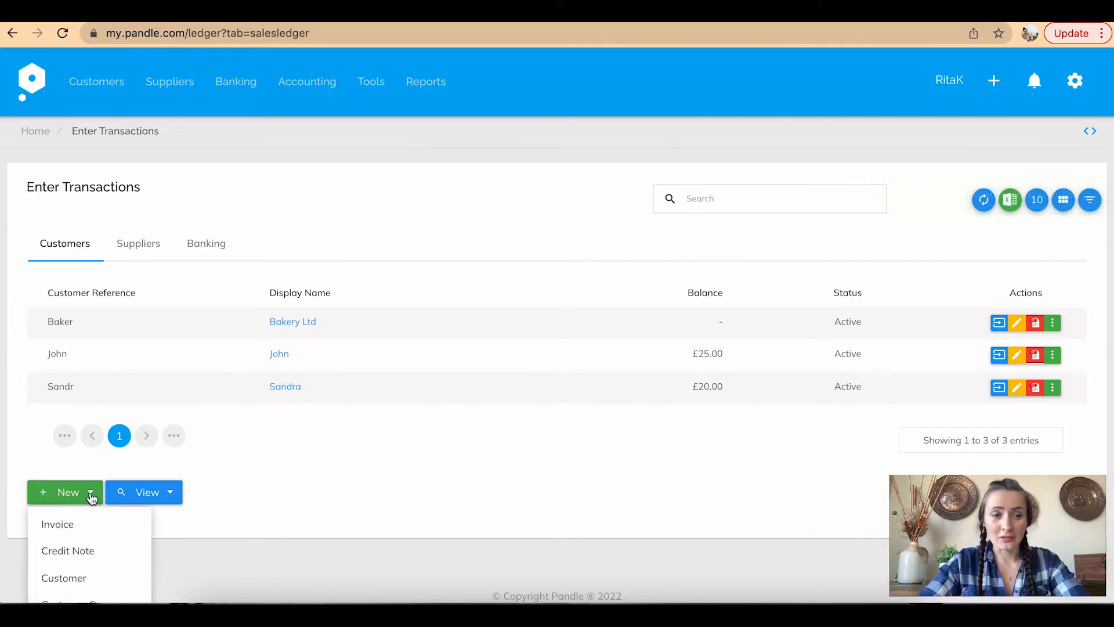
left_click(78, 524)
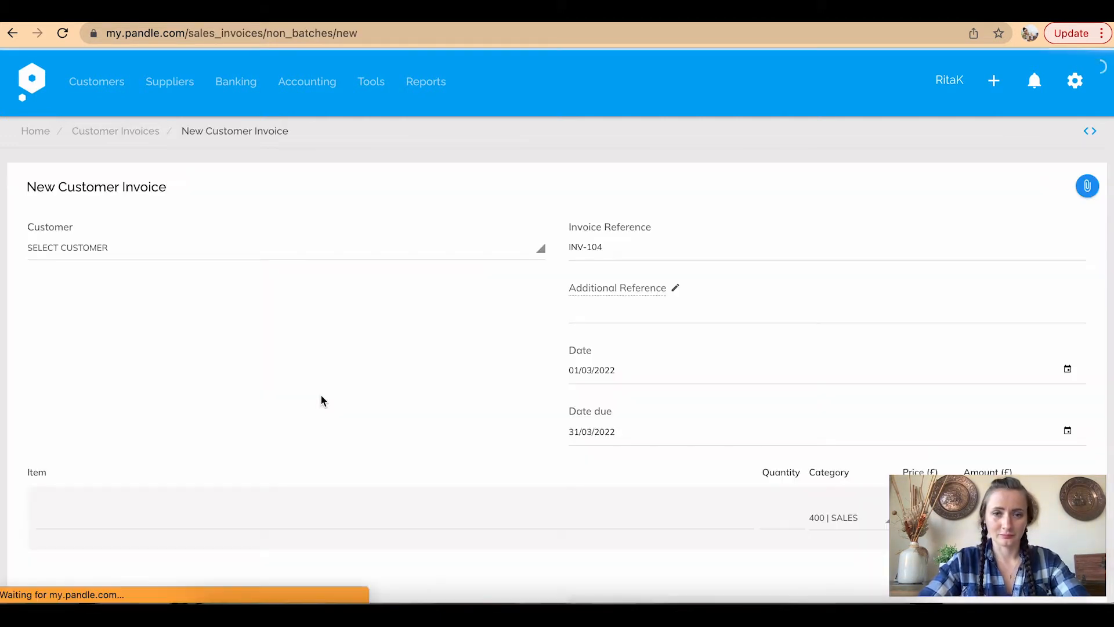
scroll(322, 401, "down", 3)
left_click(341, 84)
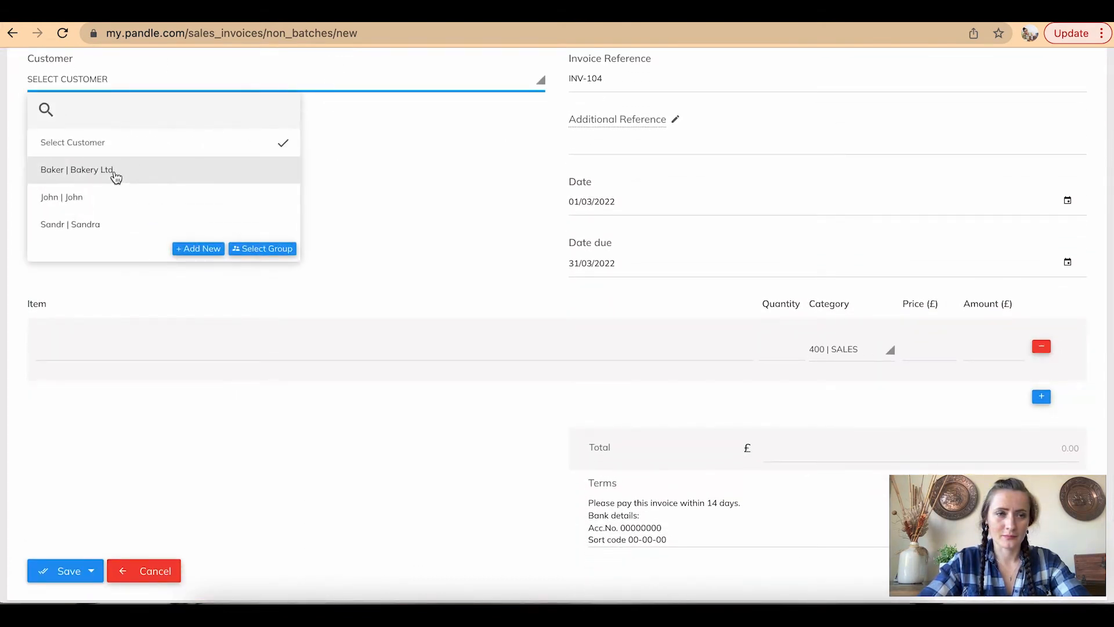
left_click(115, 176)
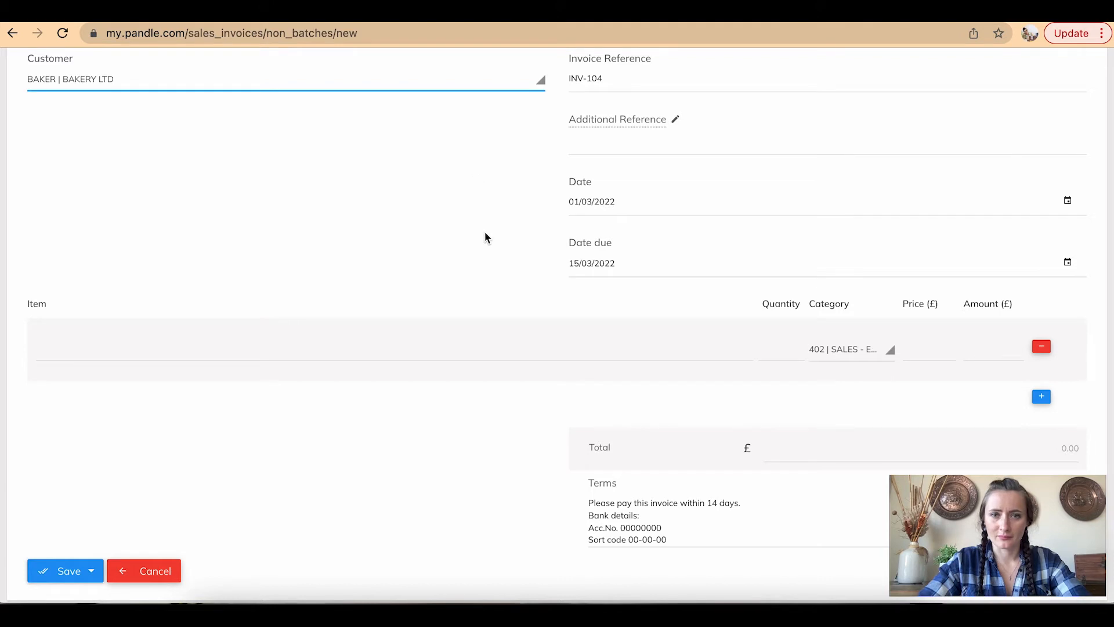
Add Eggs - Brown as the first invoice line item
scroll(485, 232, "down", 2)
left_click(254, 245)
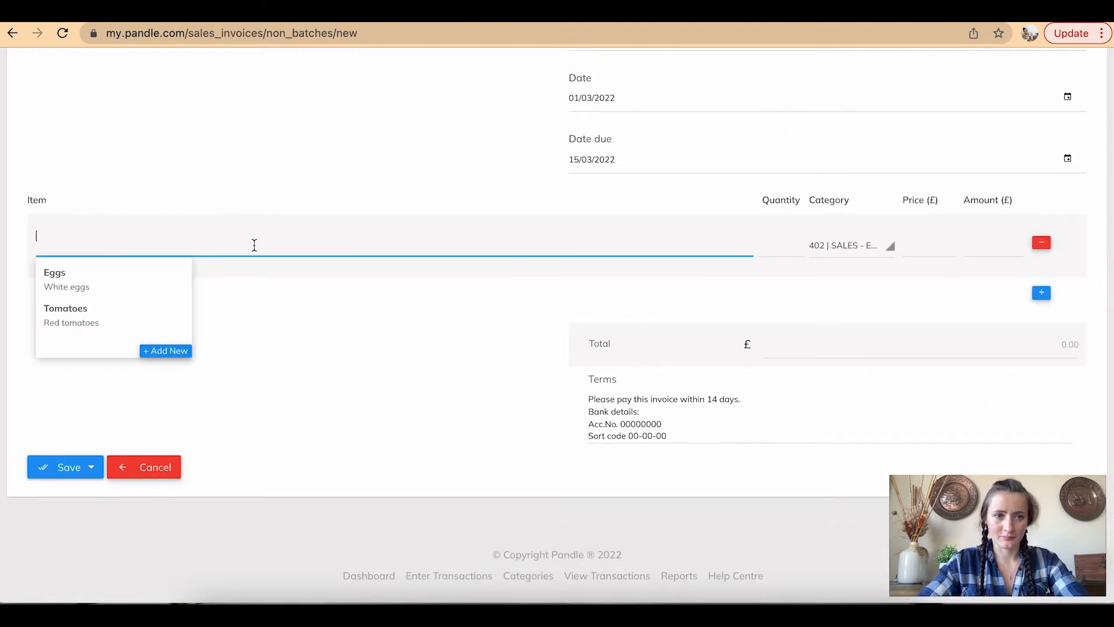
type("Egg")
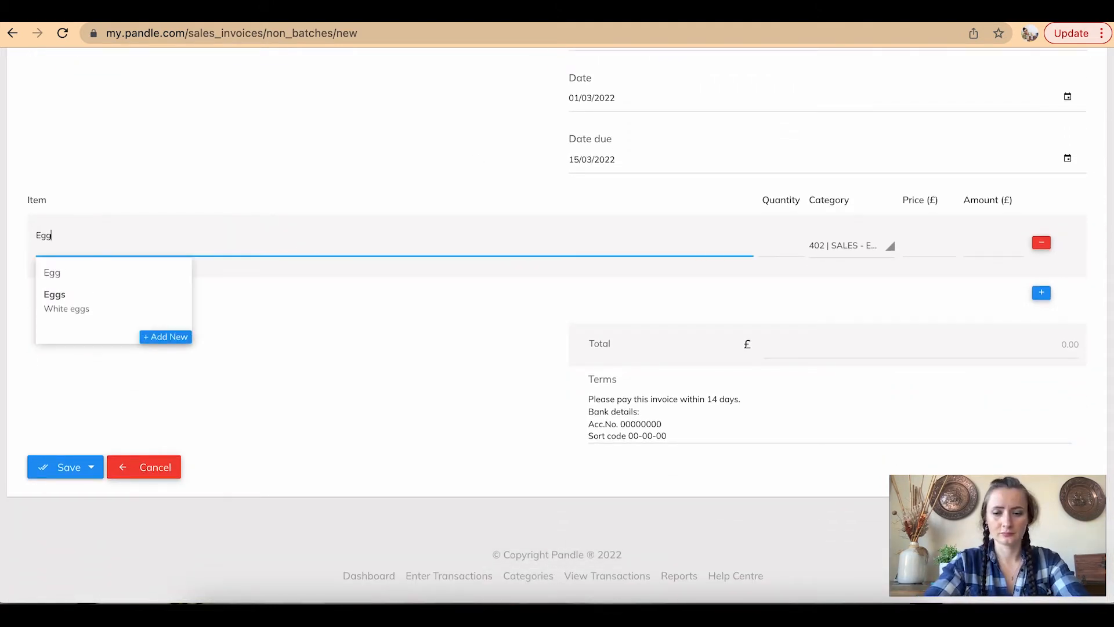
type("s - Brown")
key("Return")
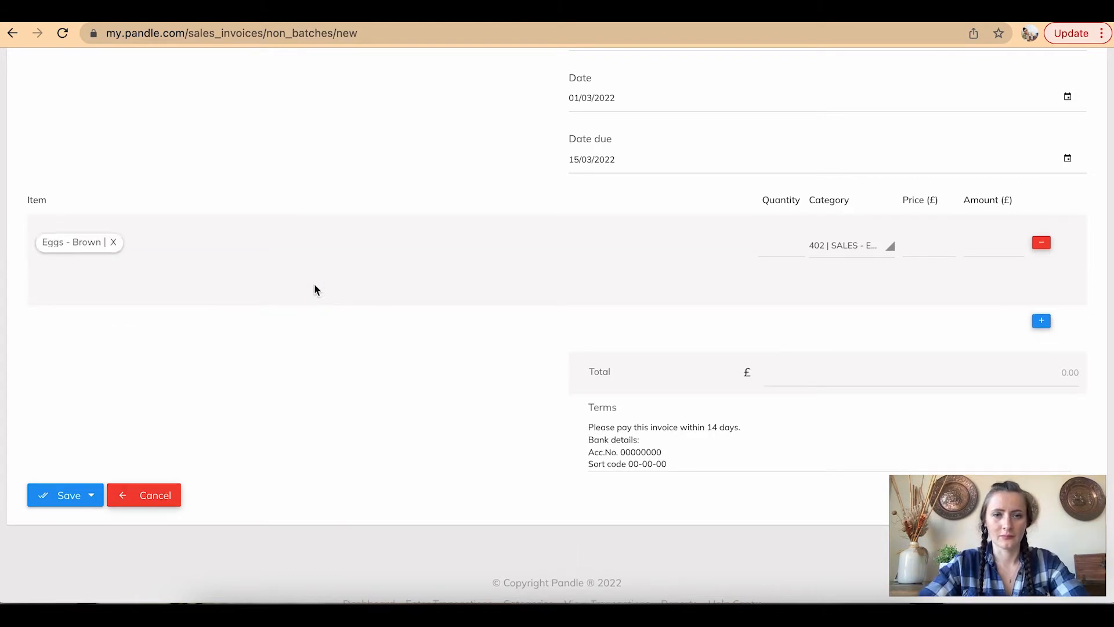
scroll(381, 358, "up", 5)
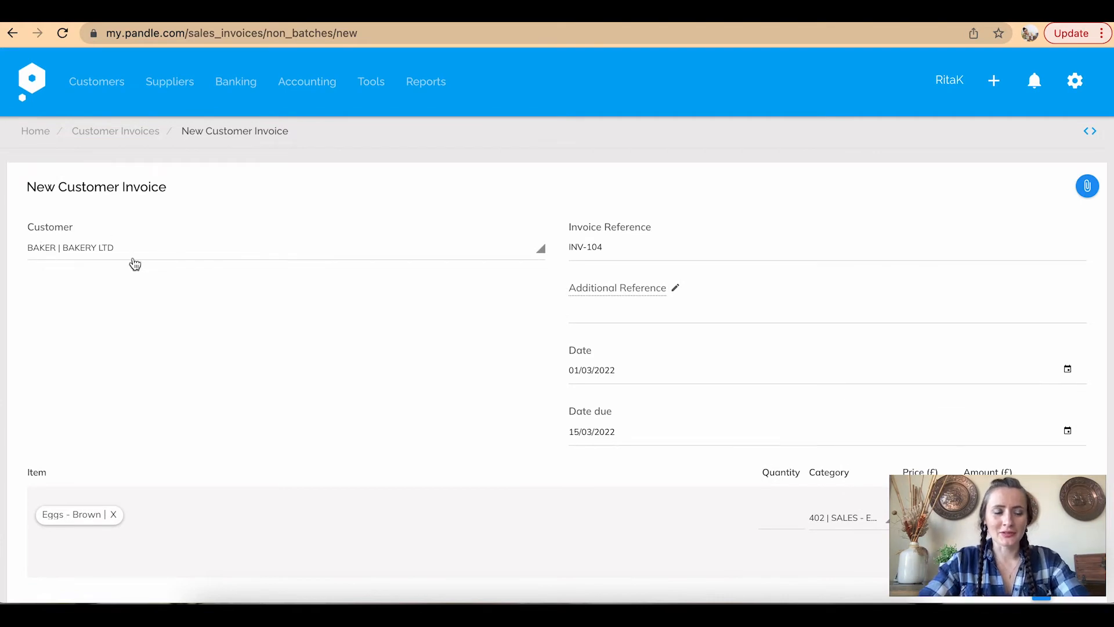
left_click(192, 251)
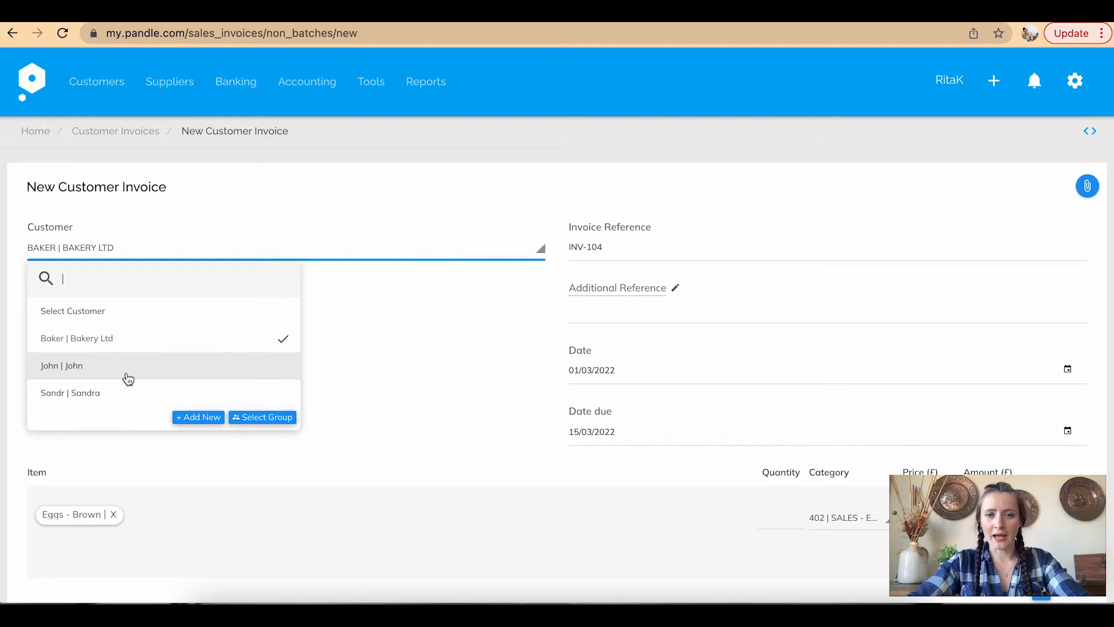
left_click(201, 418)
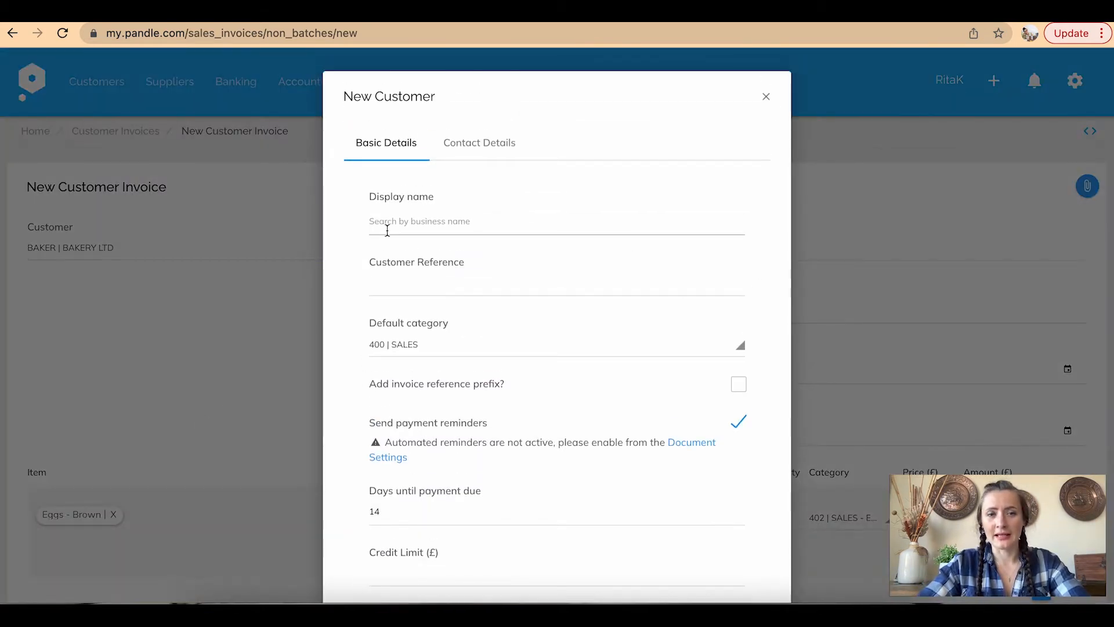
scroll(485, 347, "down", 3)
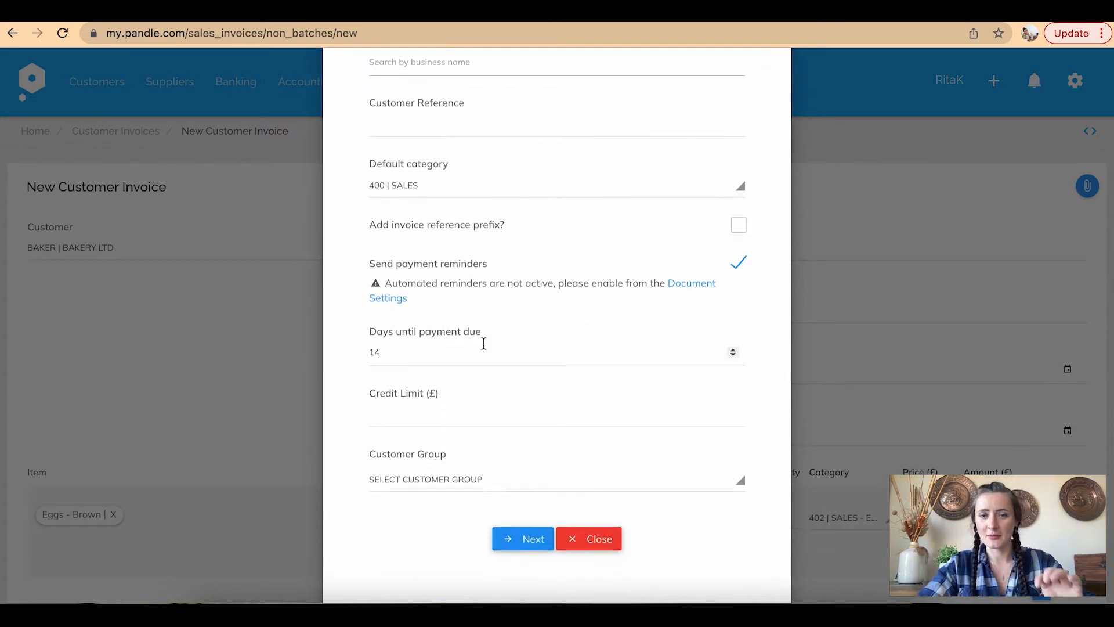
scroll(484, 344, "up", 3)
left_click(495, 142)
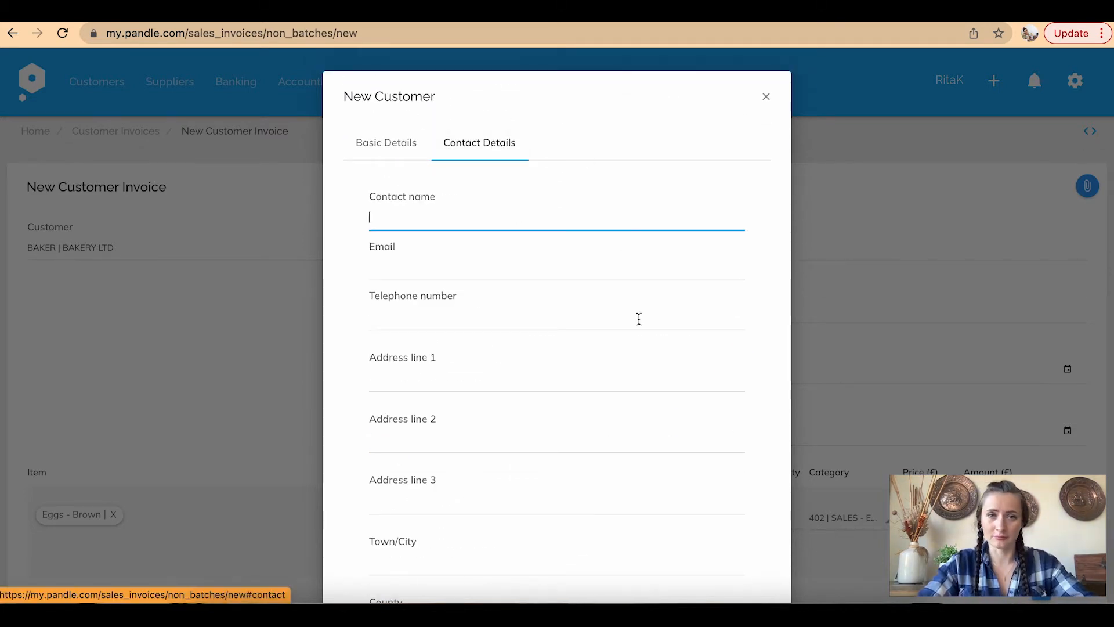
left_click(766, 96)
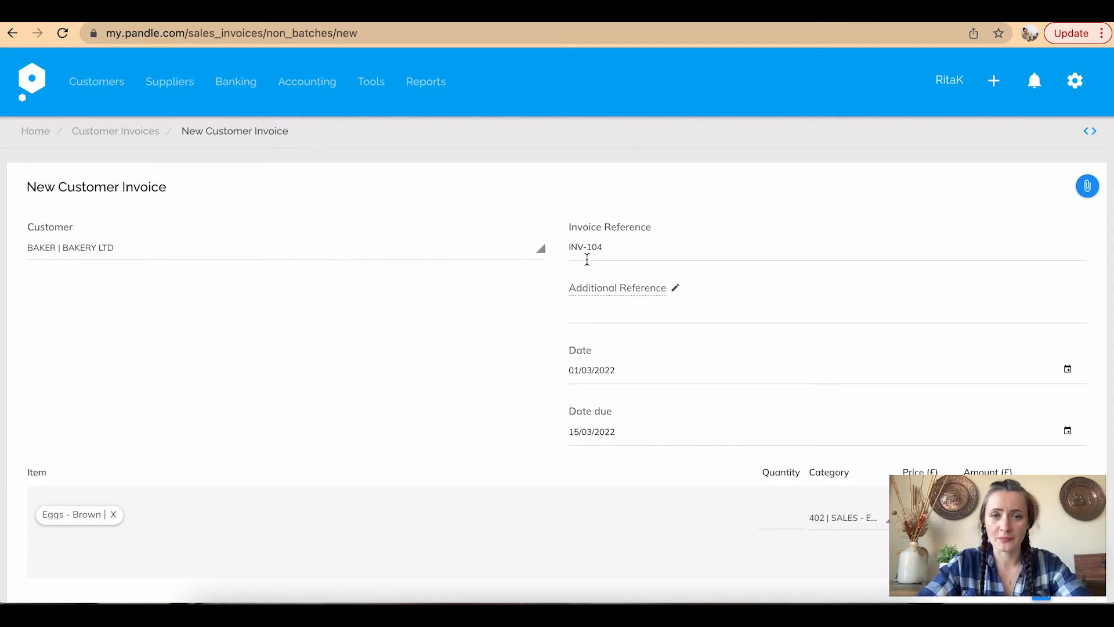
Enter an additional reference naming the customer's contact person
scroll(570, 249, "down", 2)
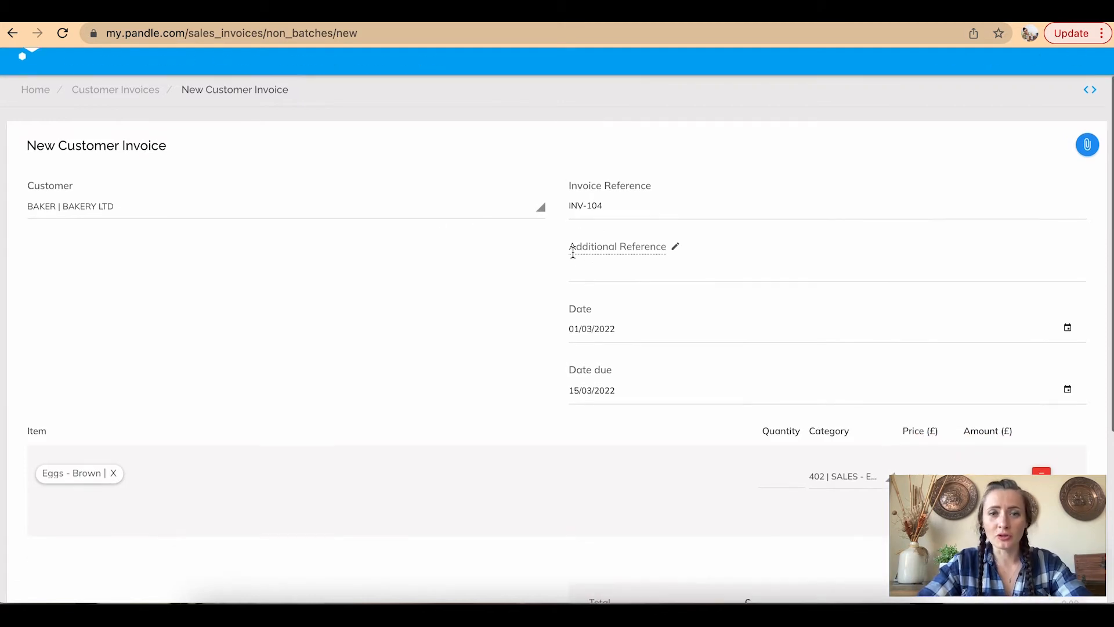
scroll(573, 252, "down", 1)
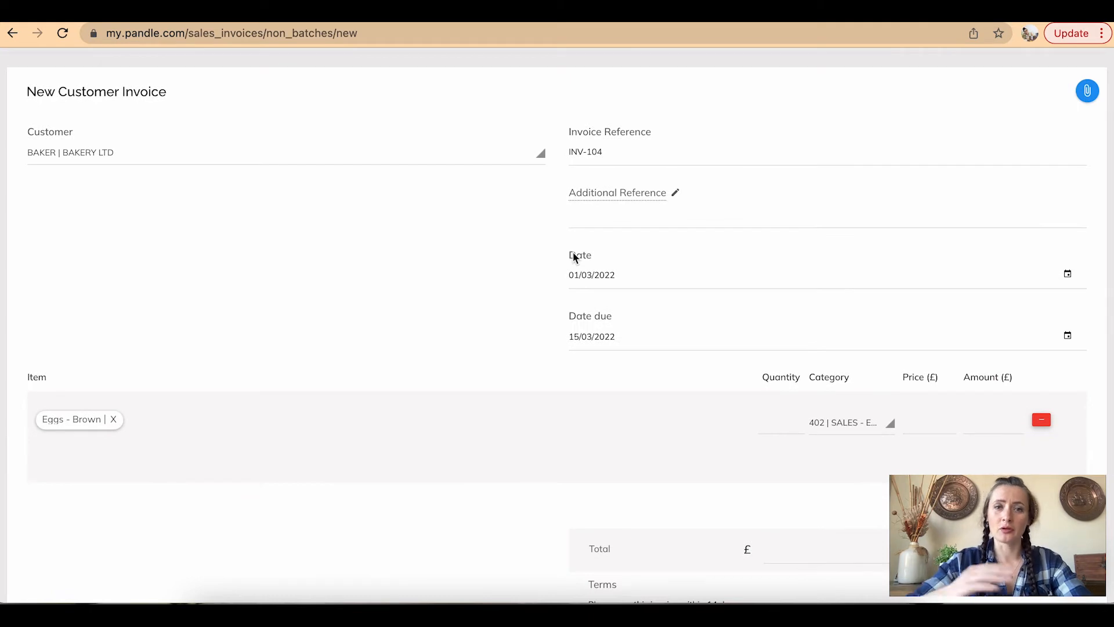
left_click(642, 155)
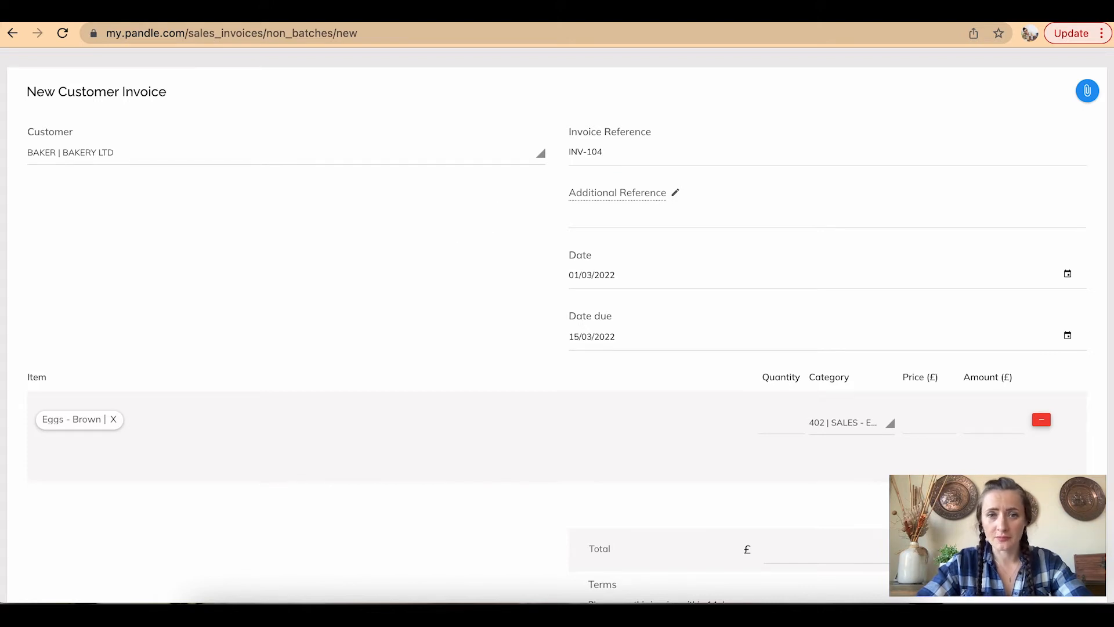
scroll(714, 201, "down", 2)
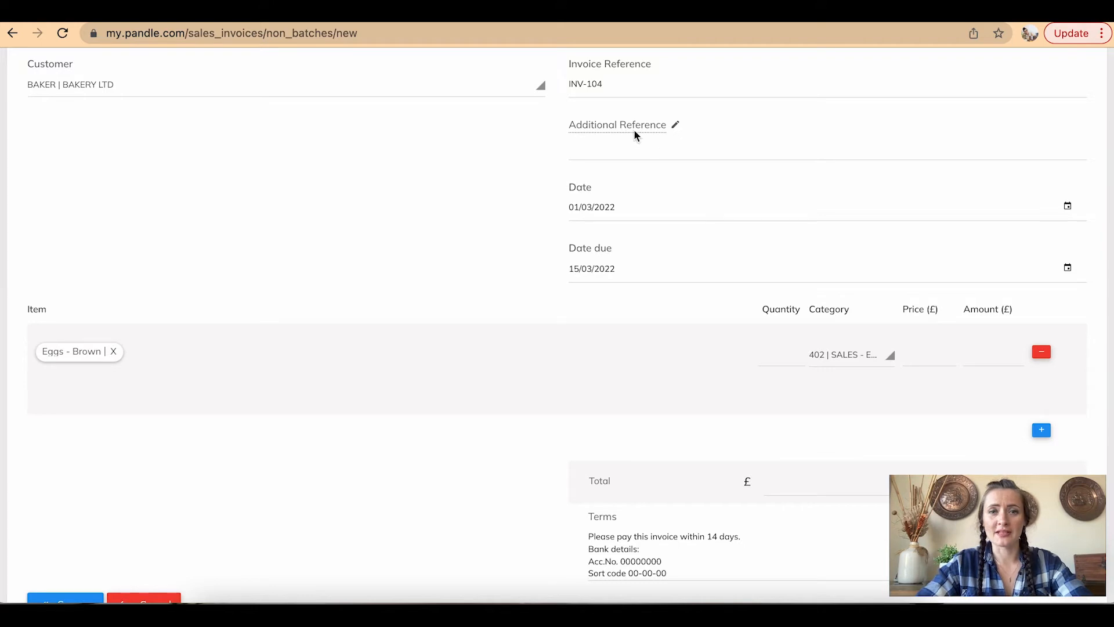
left_click(611, 152)
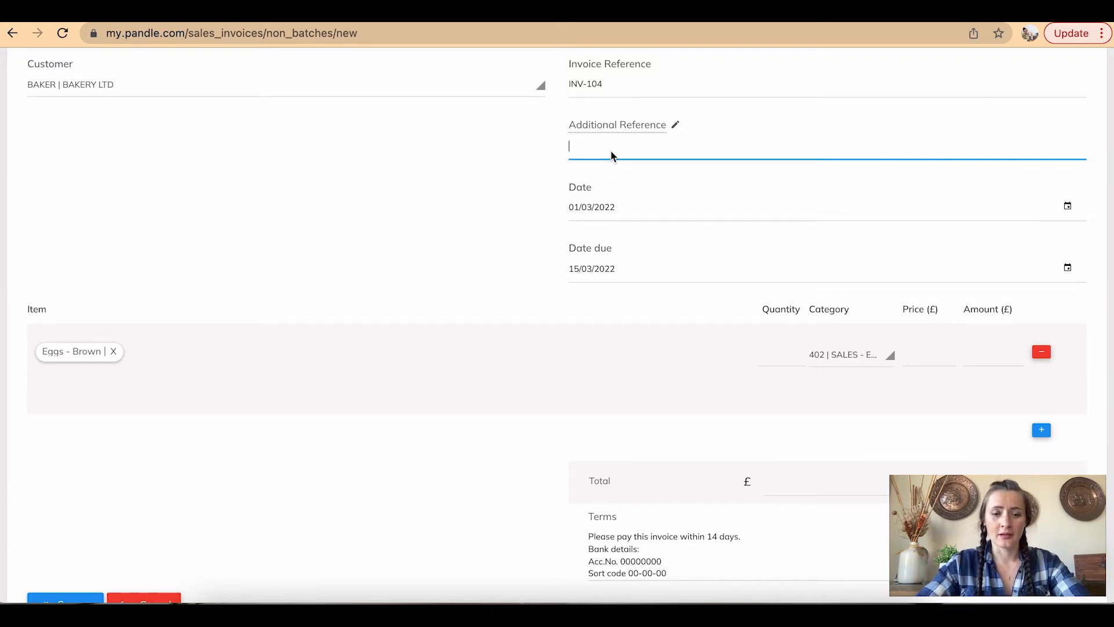
type("Ref")
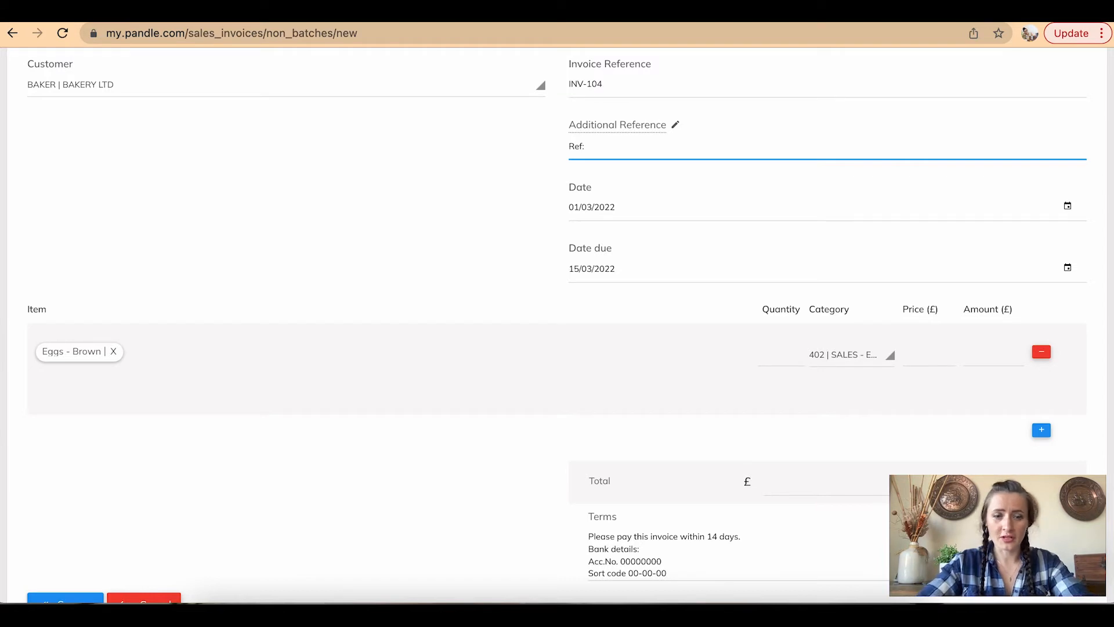
type(": Andrew")
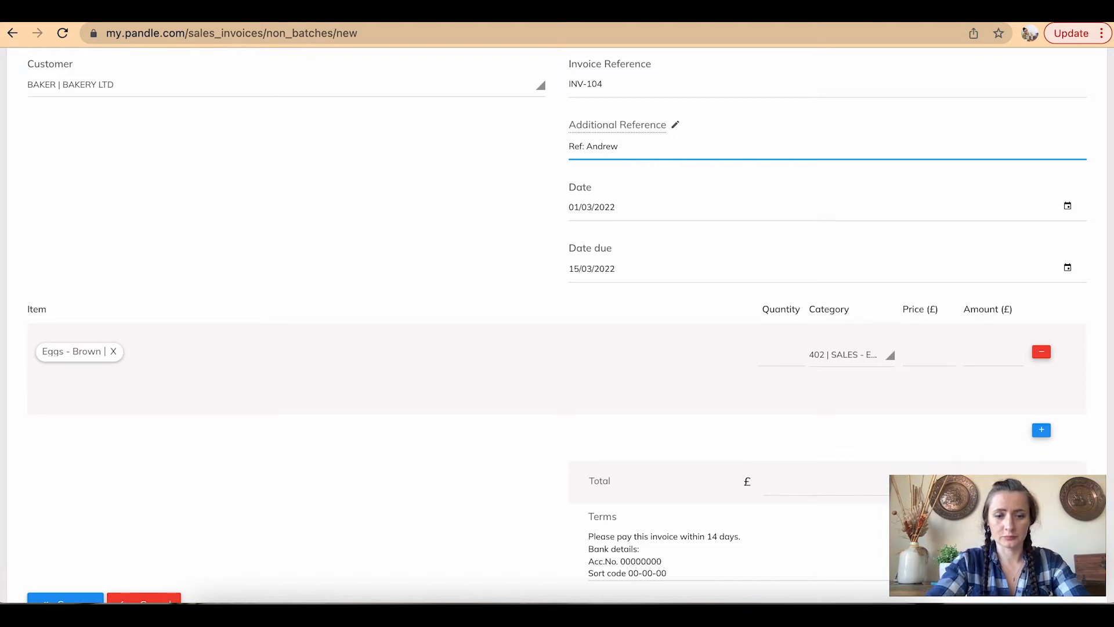
type(" B")
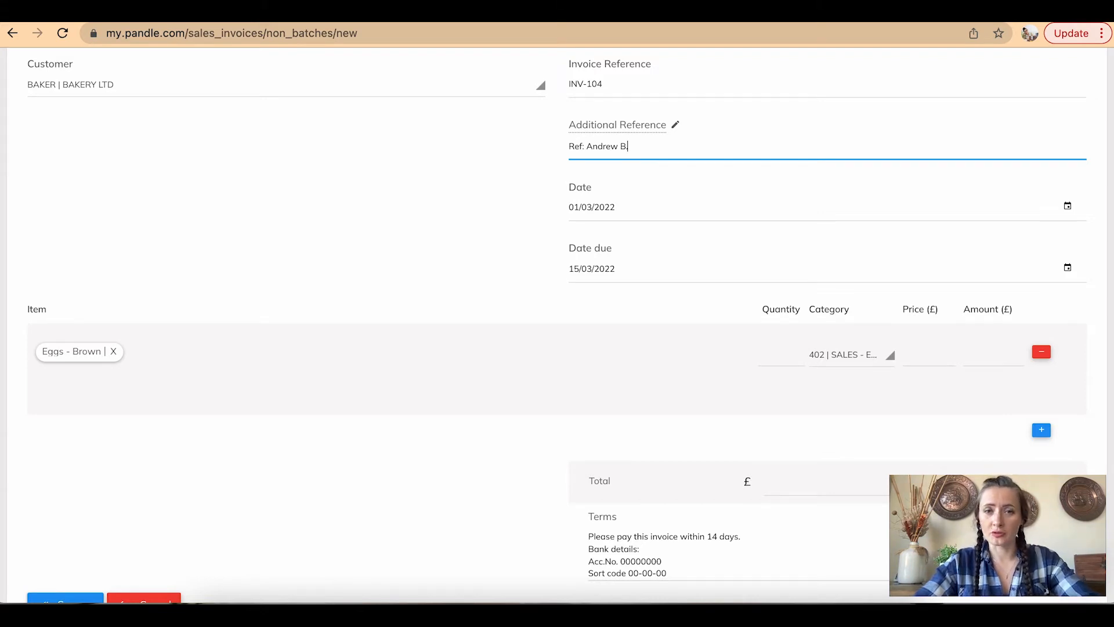
type(".")
Keep the invoice date at 1 March 2022 via the calendar
left_click(590, 201)
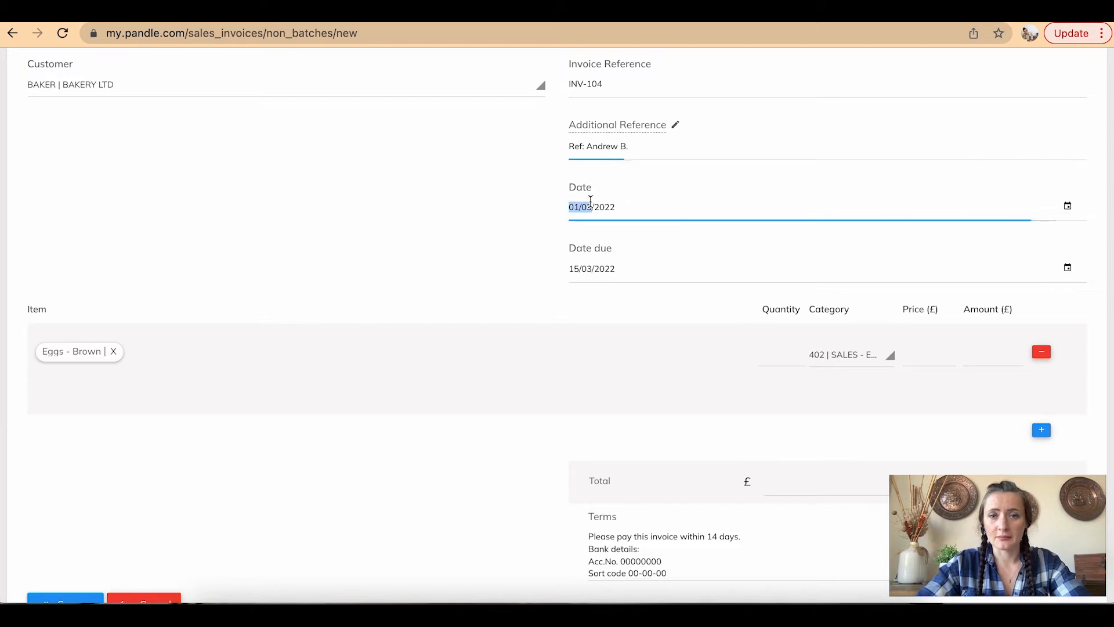
left_click(1069, 206)
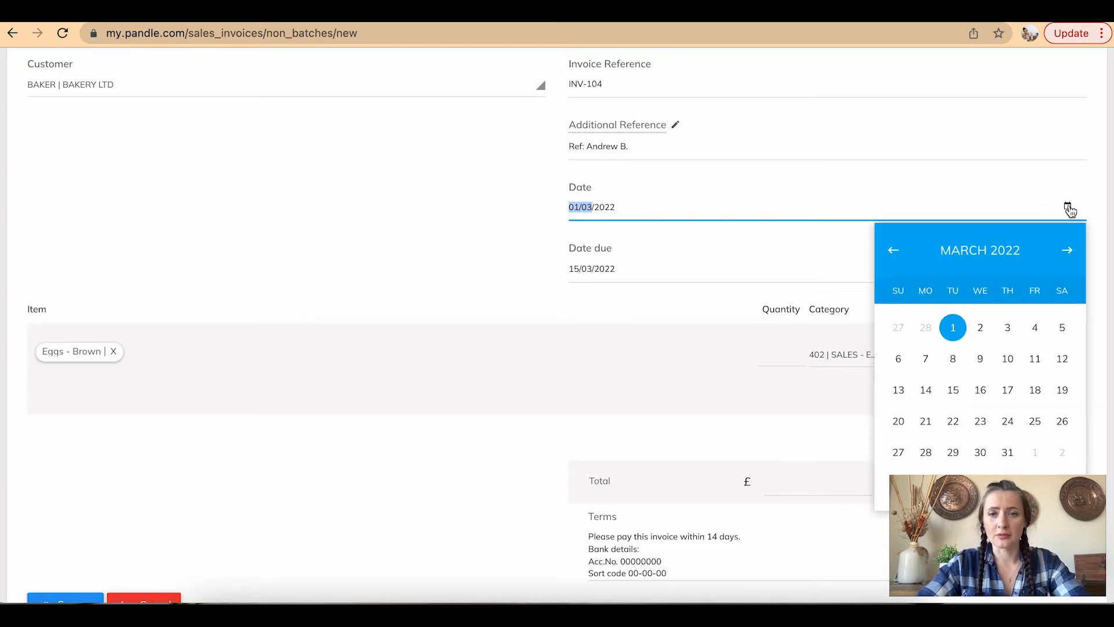
left_click(952, 333)
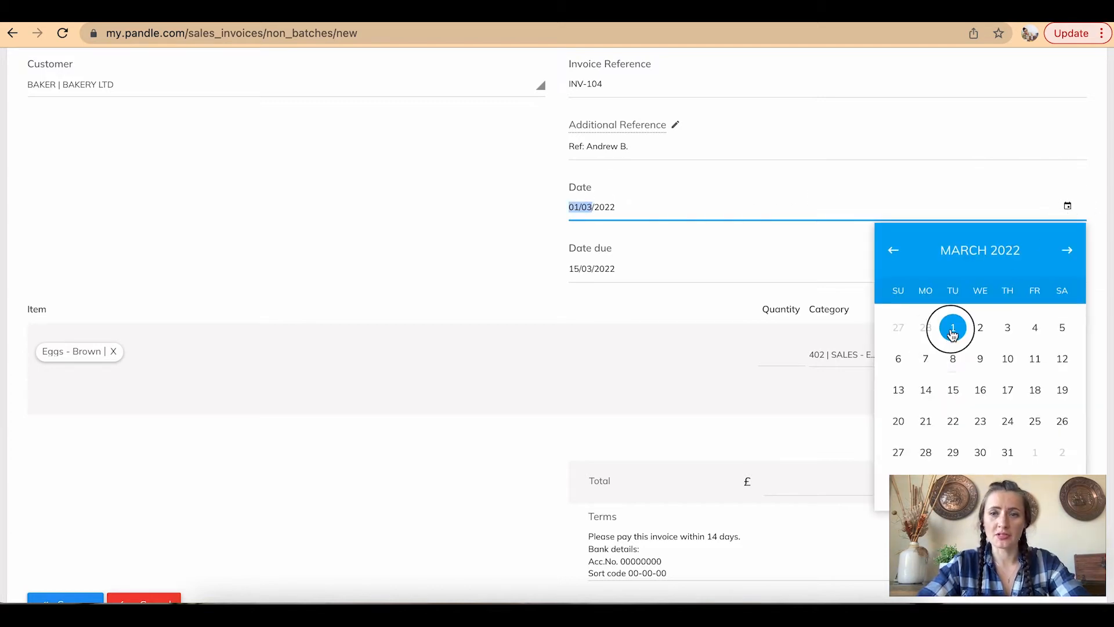
scroll(556, 291, "down", 3)
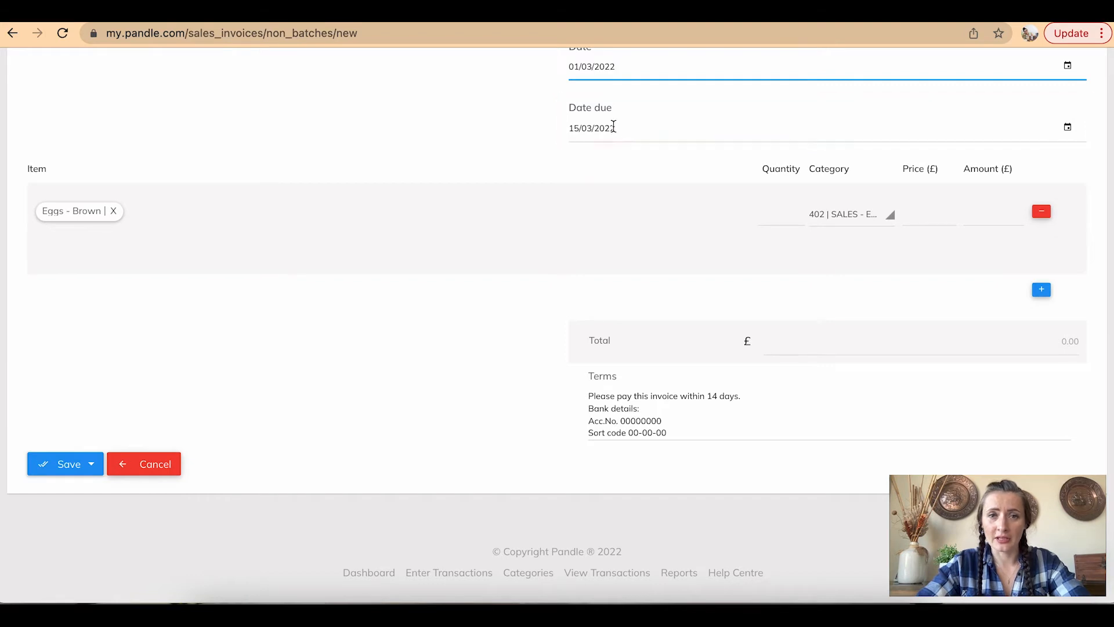
Replace the Eggs - Brown item with Eggs-brown on the first line
left_click(113, 211)
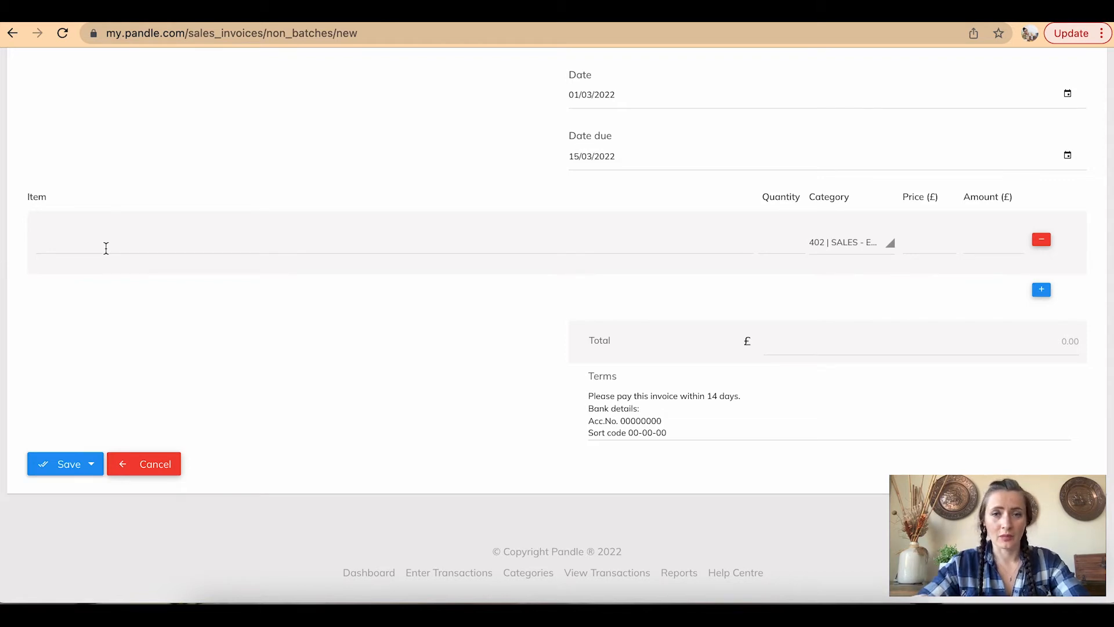
left_click(107, 248)
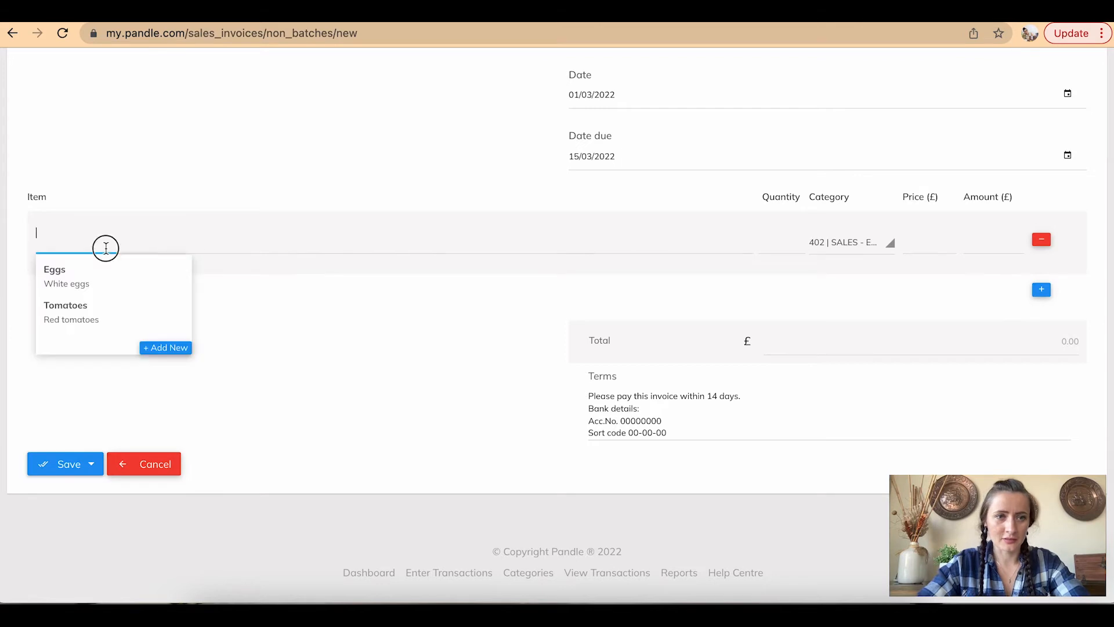
type("Eggs-brown")
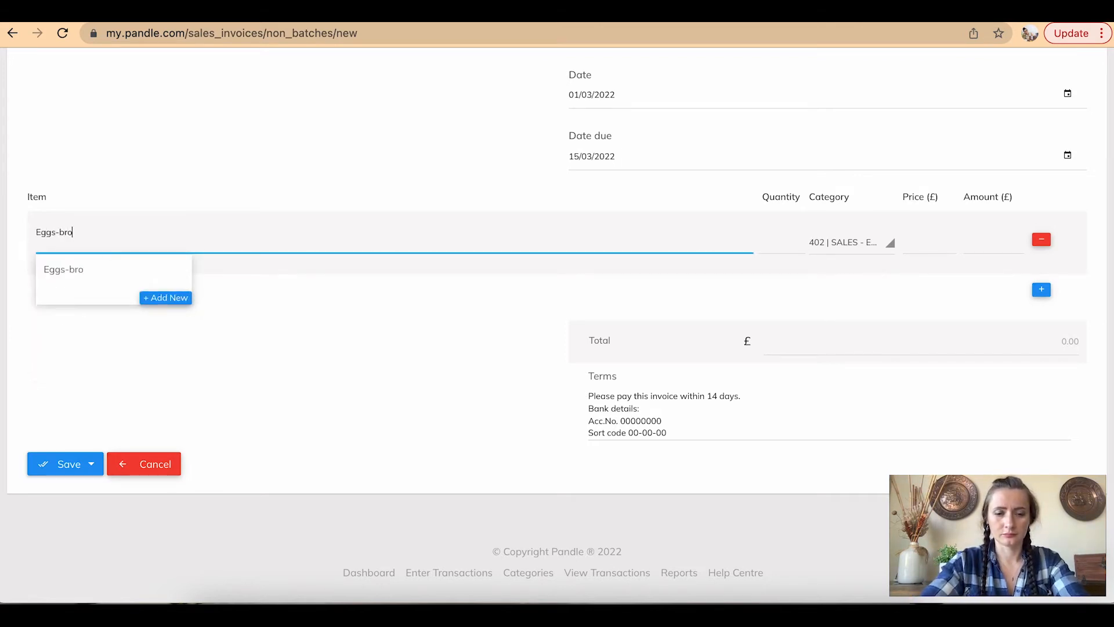
key("Return")
Set quantity 100, category 402 Sales - Eggs, price 0.30 for £30.00, and add a blank line
left_click(781, 235)
type("100")
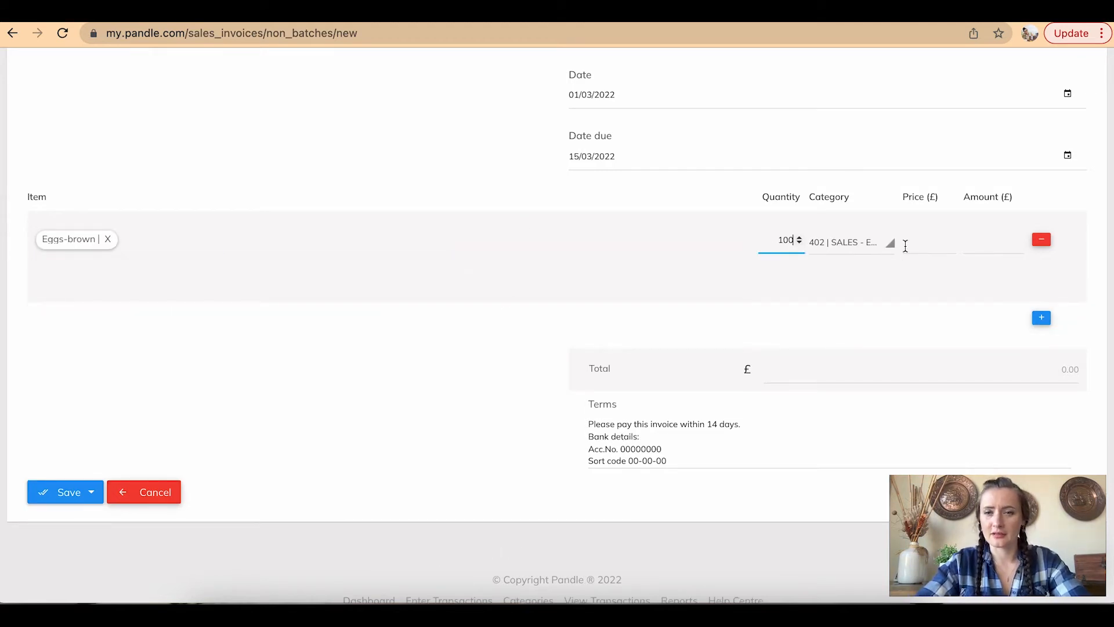
left_click(889, 249)
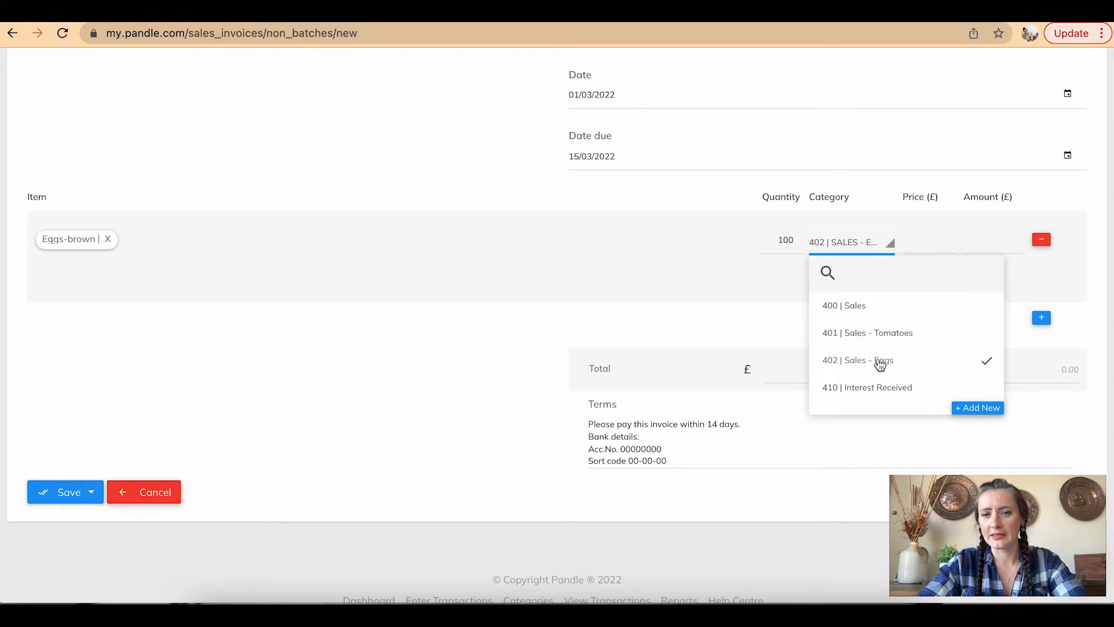
left_click(887, 367)
left_click(928, 248)
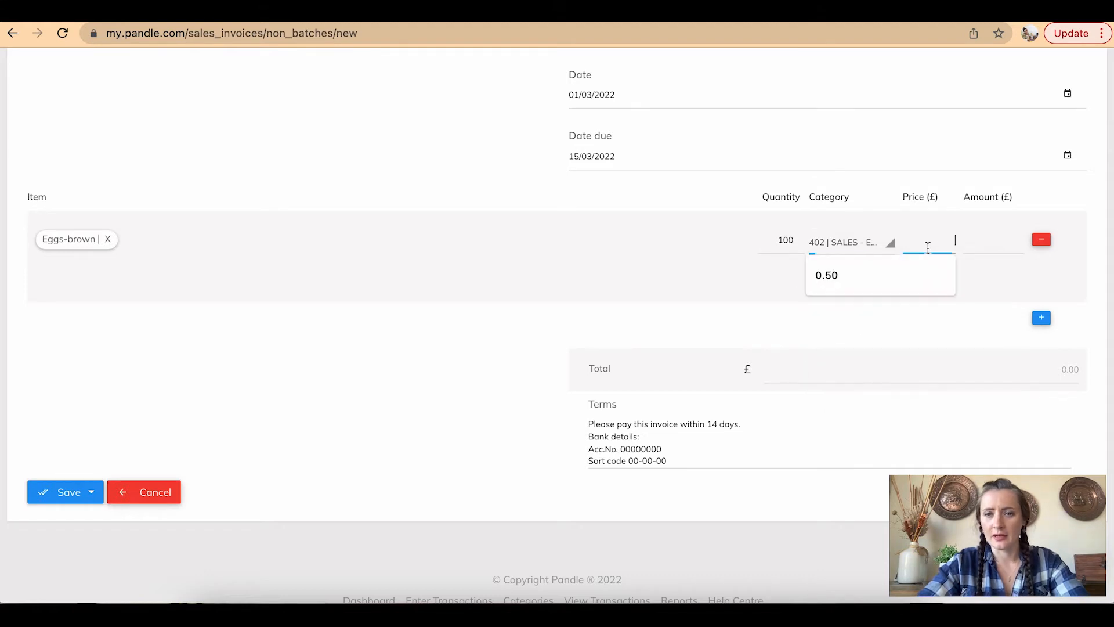
type("0.30")
left_click(992, 243)
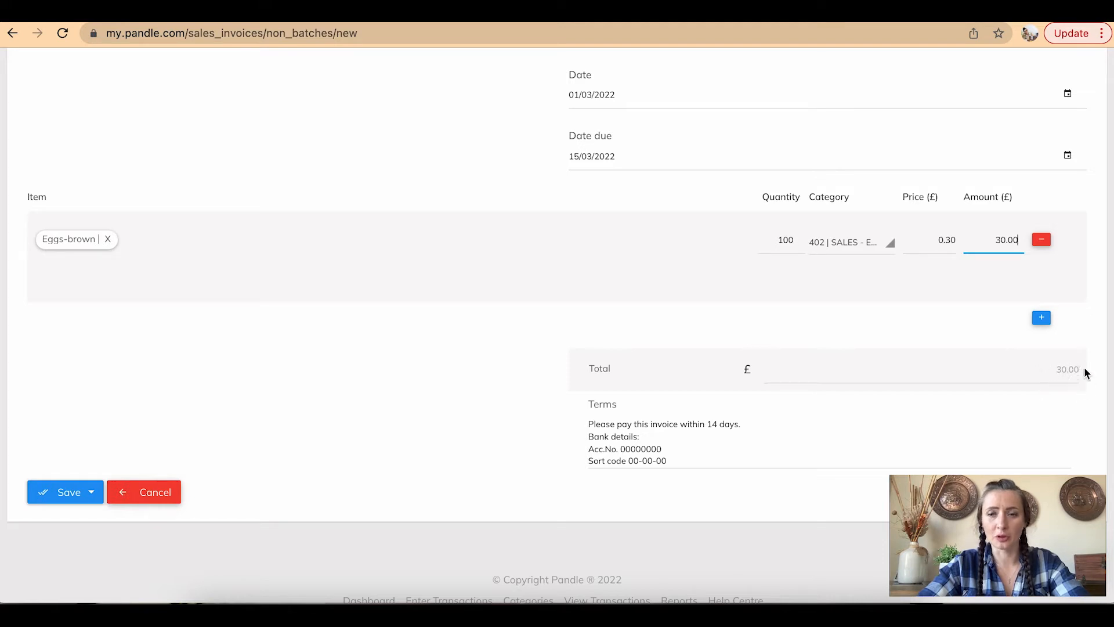
left_click(1041, 317)
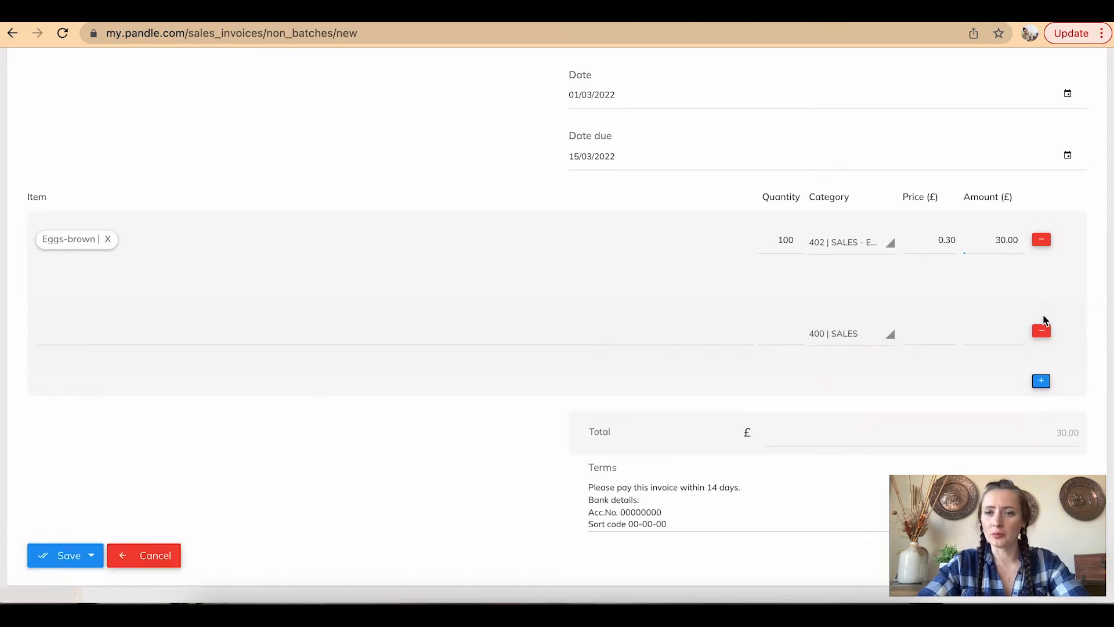
Delete the temporary Tomatoes second line, leaving £30.00, and show the Save options
left_click(137, 339)
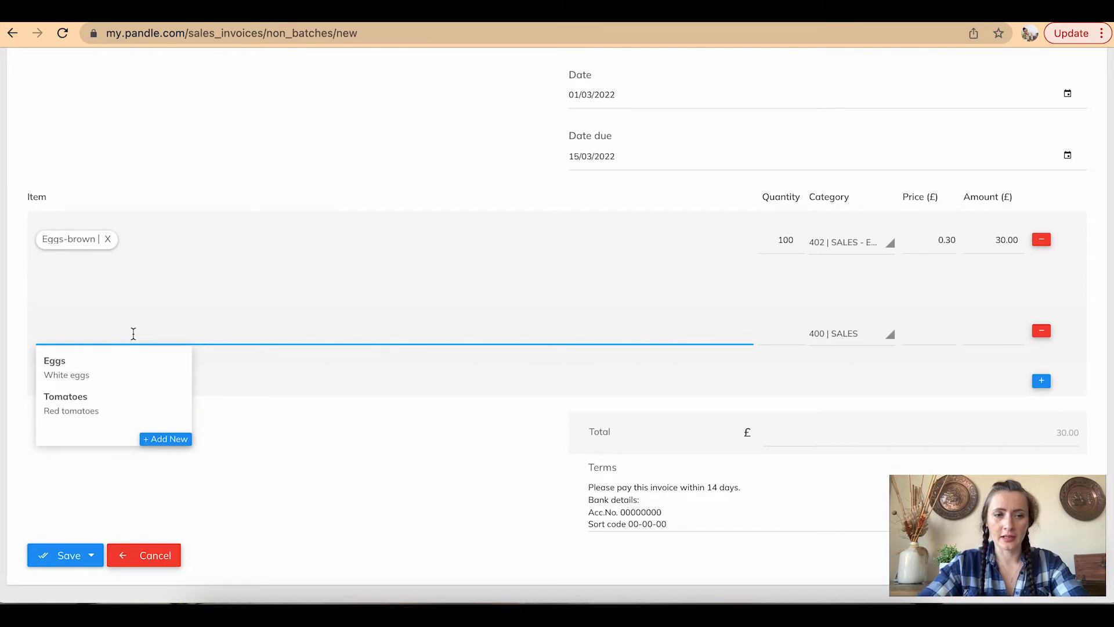
left_click(110, 410)
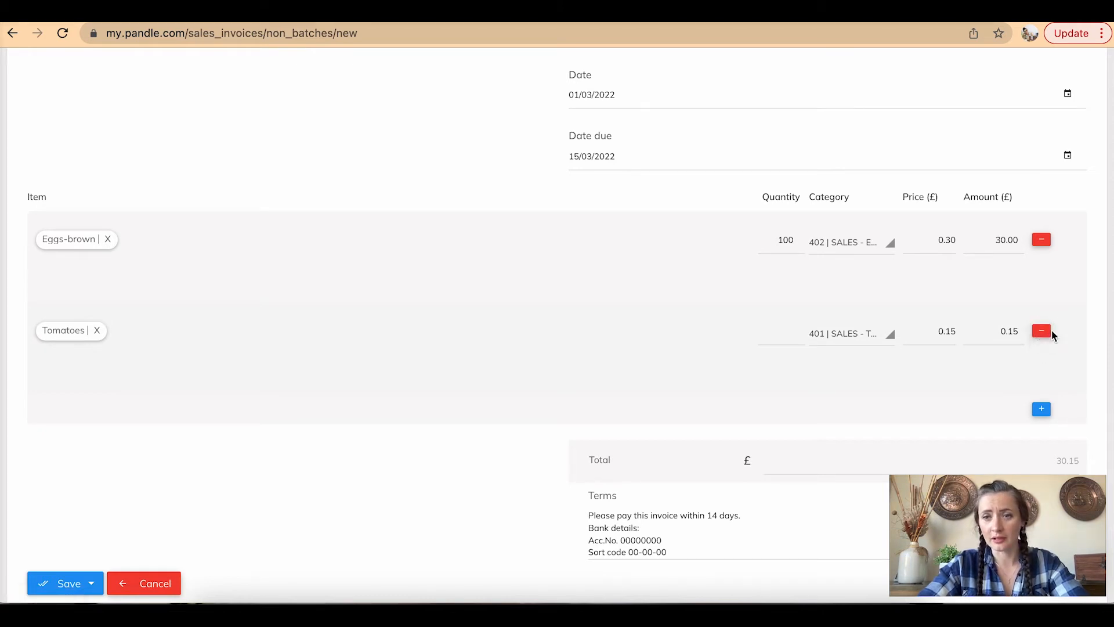
left_click(1042, 331)
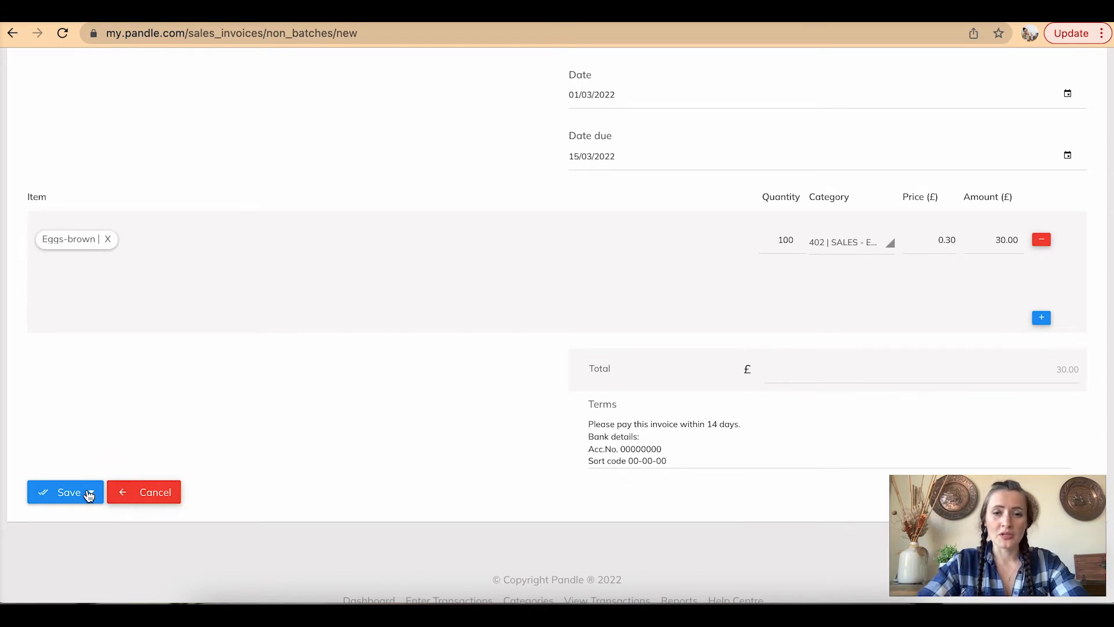
scroll(88, 495, "down", 1)
left_click(92, 472)
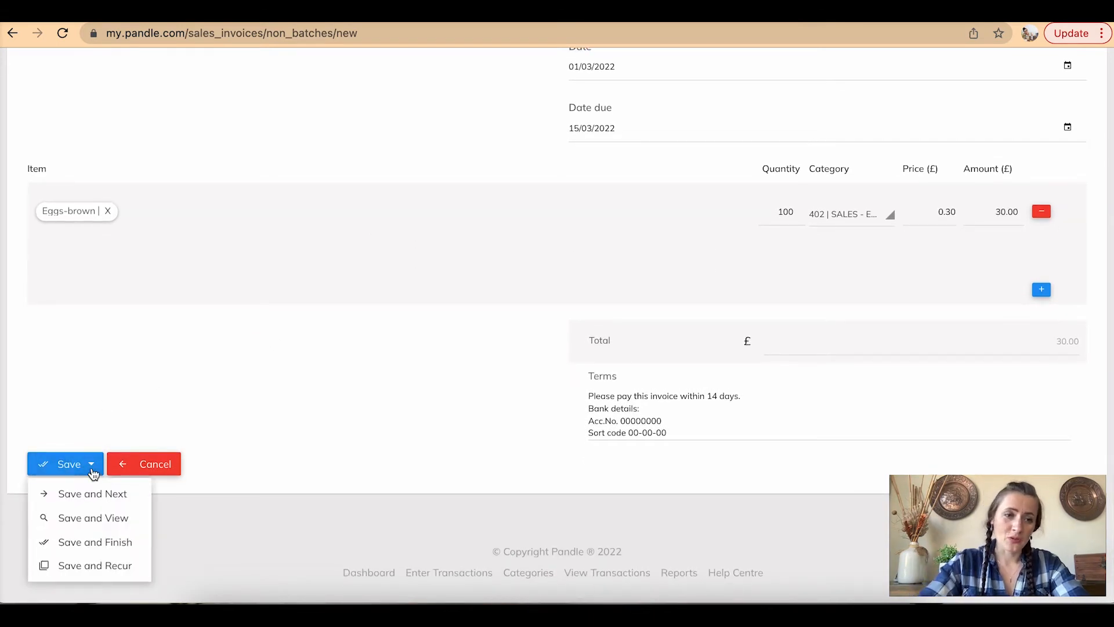
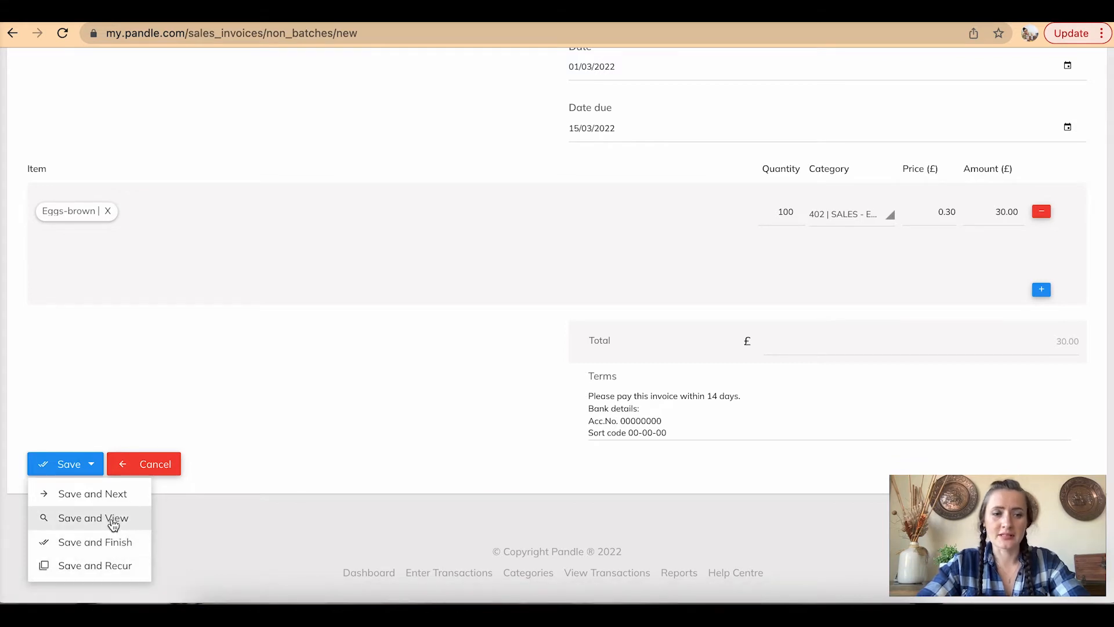
Save the Bakery Ltd eggs invoice with Save and View
left_click(112, 520)
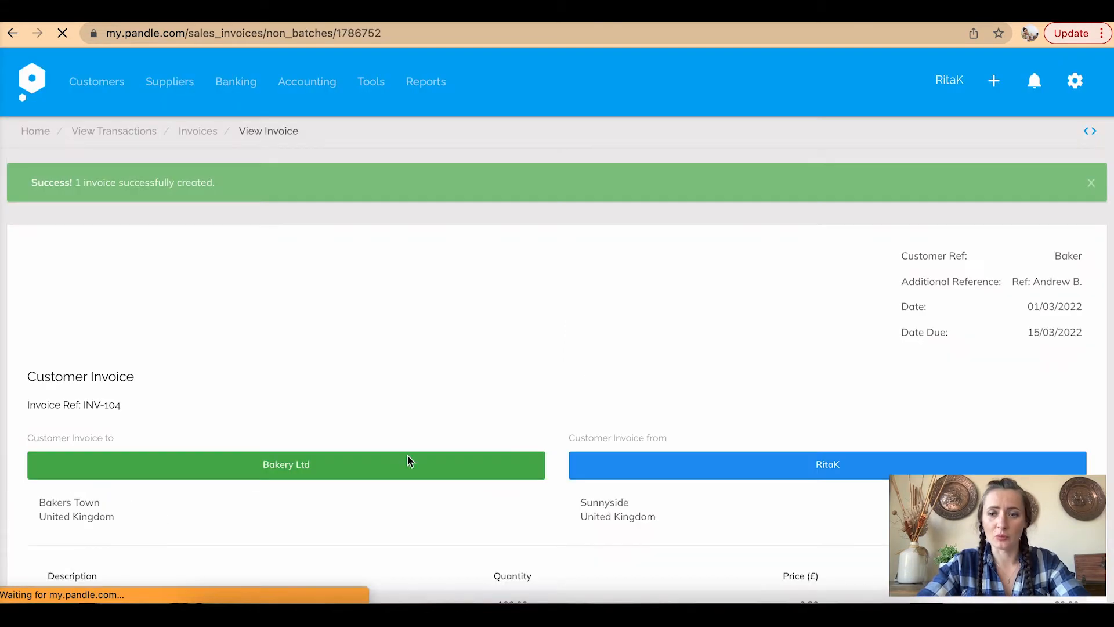
Review saved invoice INV-104 down to its audit trail and open its Actions menu
scroll(524, 433, "down", 2)
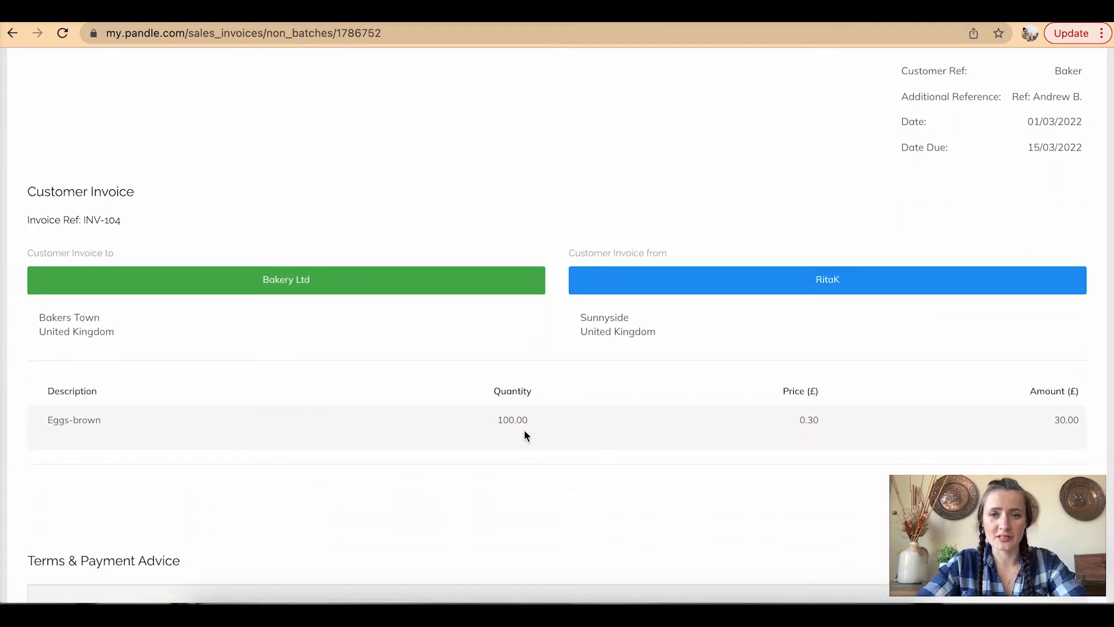
scroll(524, 430, "down", 3)
scroll(523, 430, "down", 4)
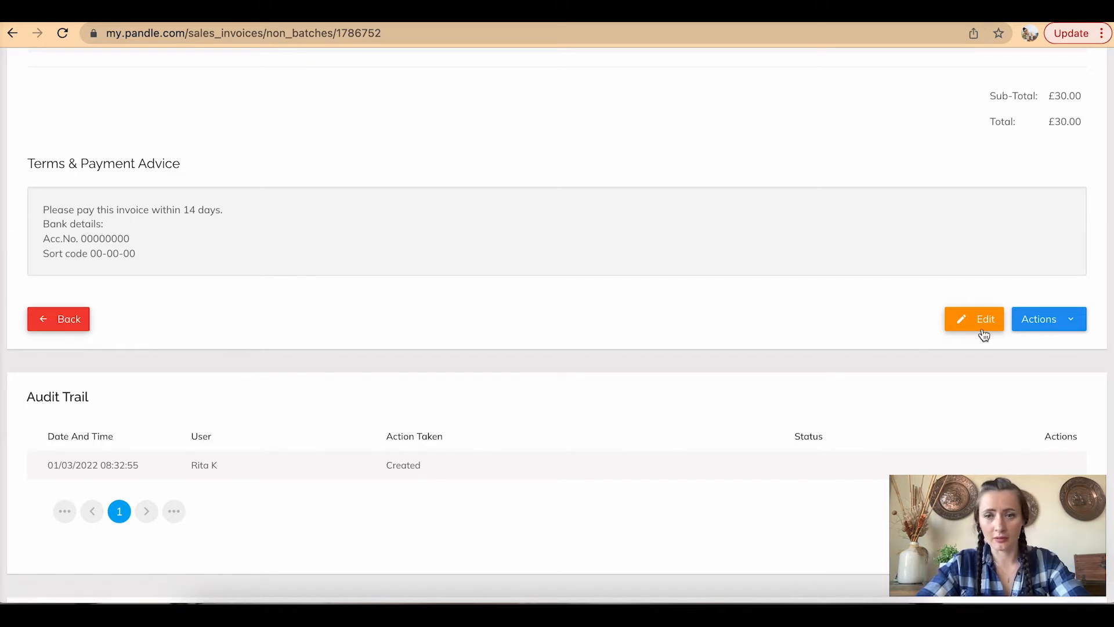
left_click(1081, 330)
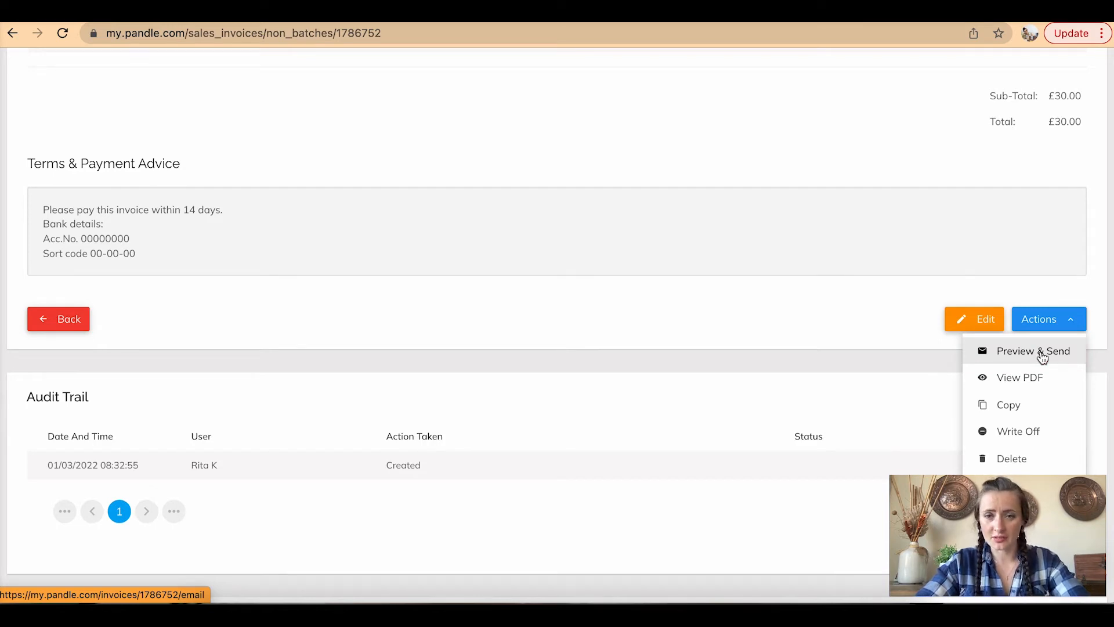
Open Preview & Send for INV-104 and bring up its Attachments window
left_click(1042, 357)
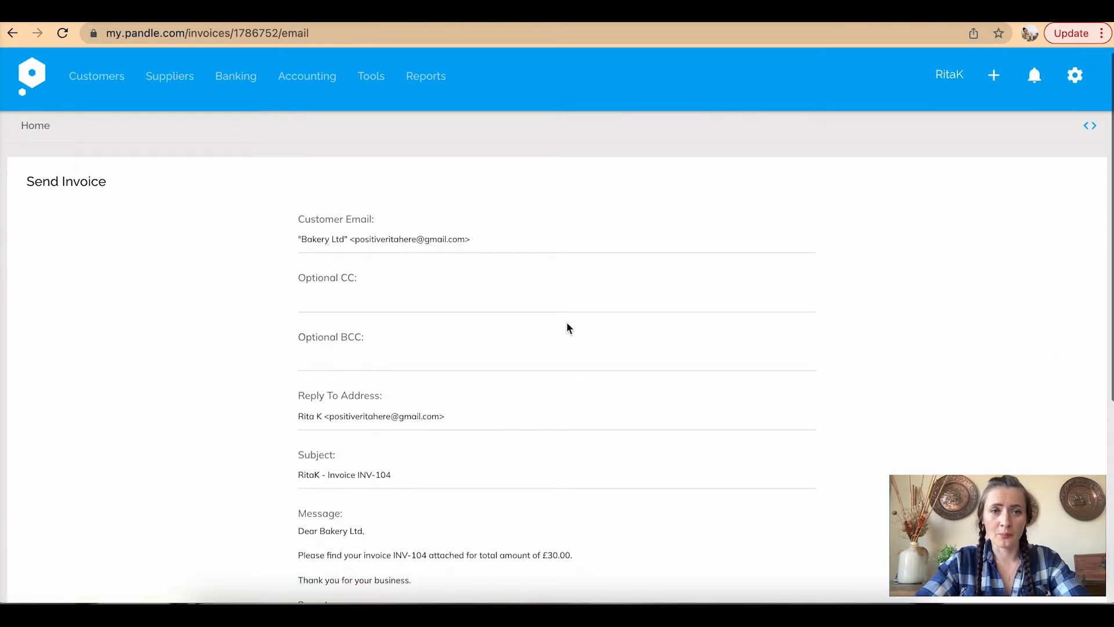
scroll(567, 323, "down", 2)
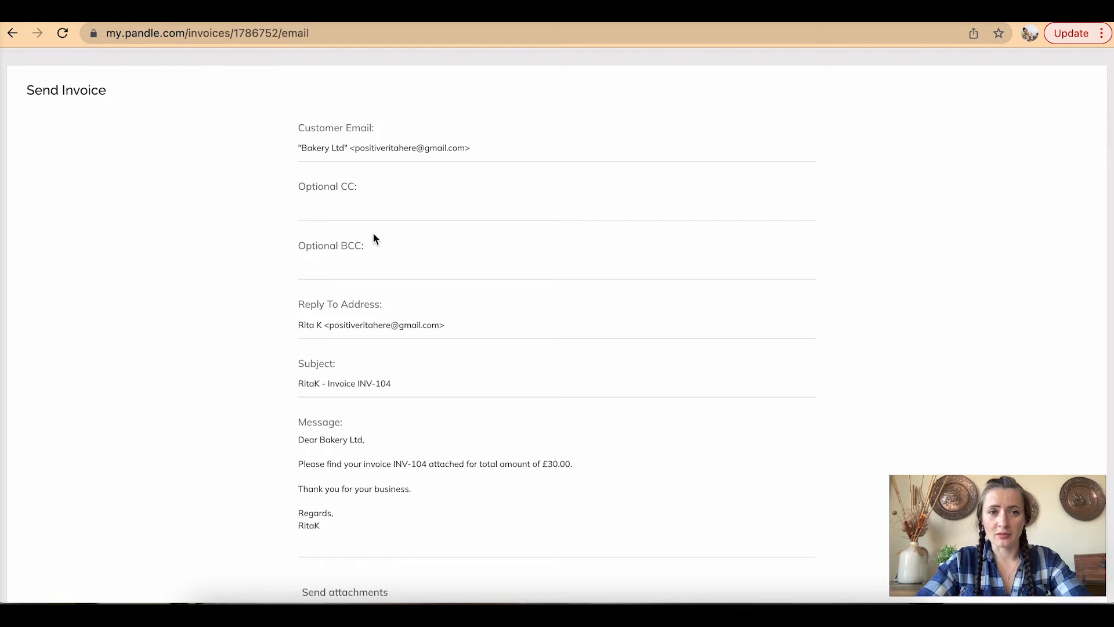
scroll(372, 232, "down", 2)
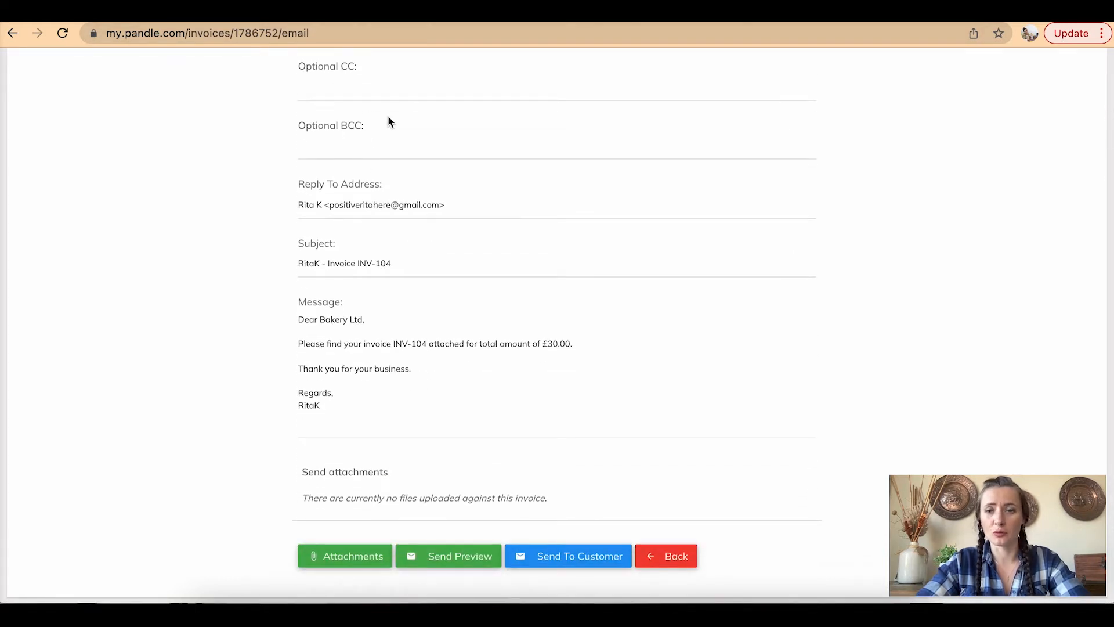
scroll(389, 119, "down", 1)
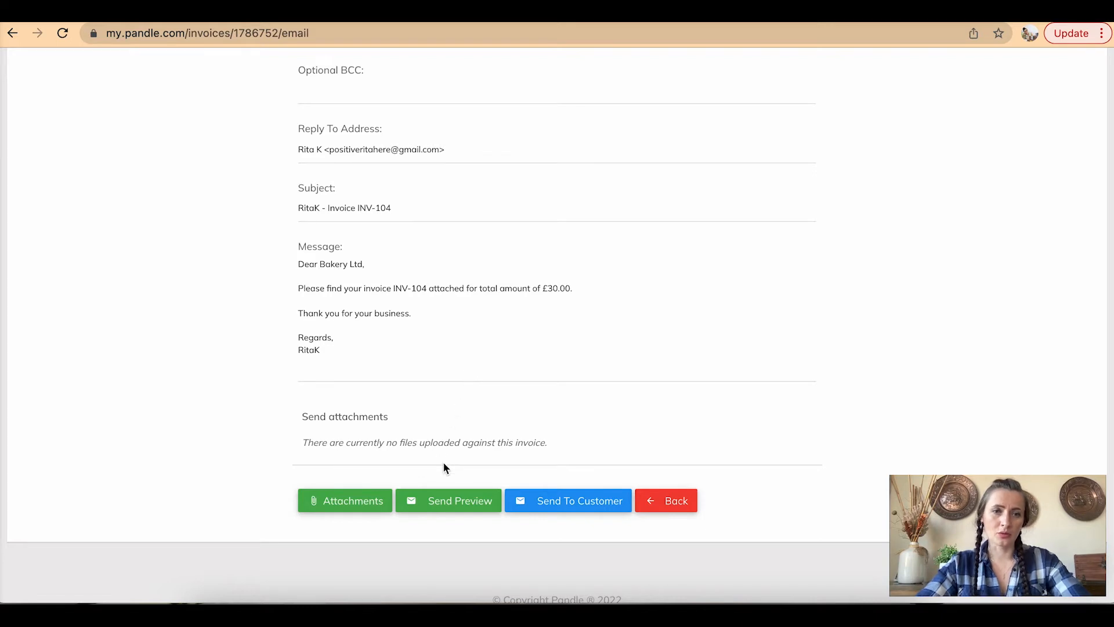
left_click(355, 501)
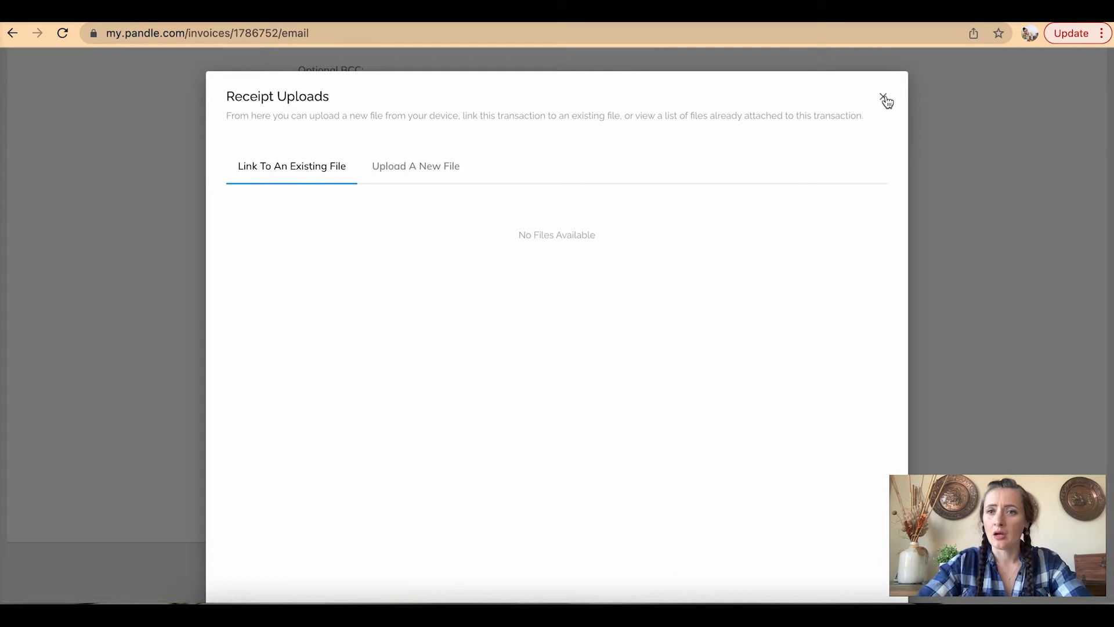
Close Receipt Uploads without attaching files and send INV-104 to Bakery Ltd
left_click(441, 166)
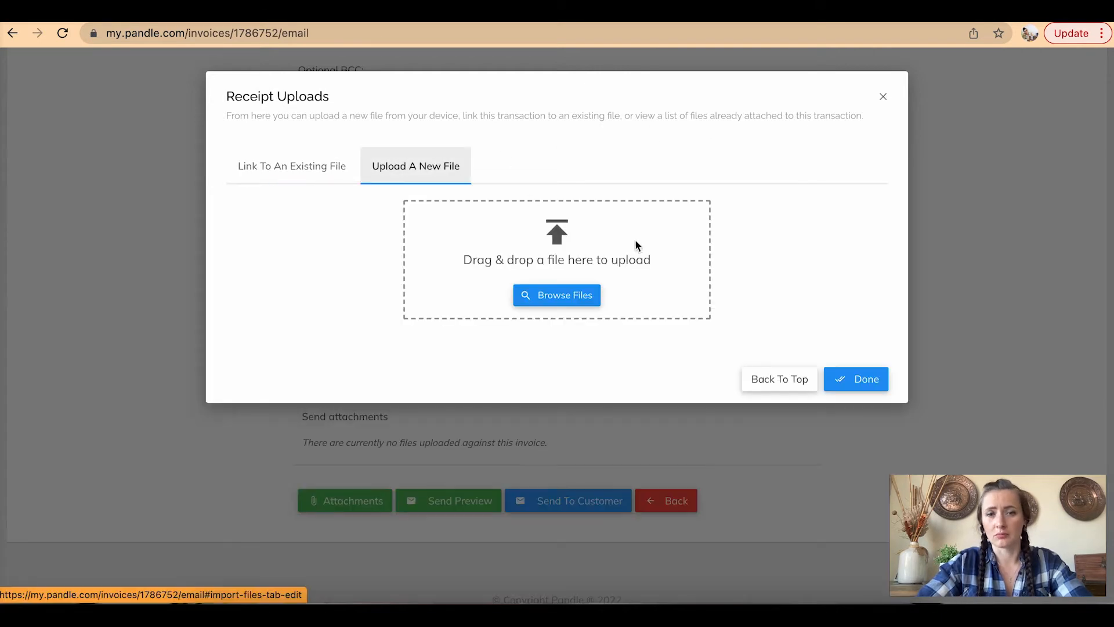
left_click(885, 99)
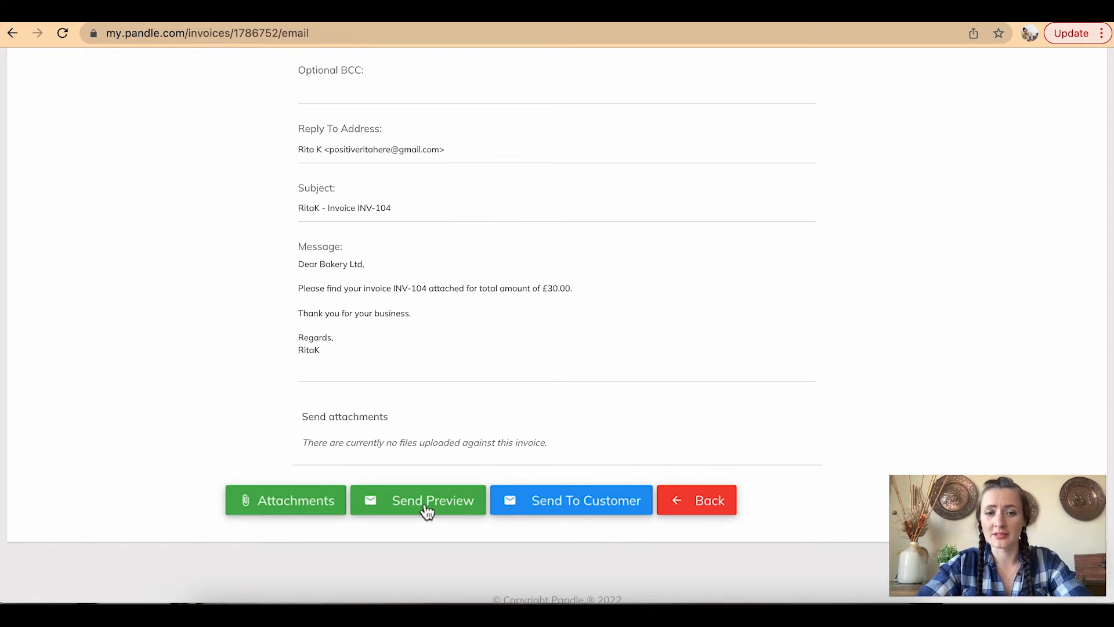
left_click(566, 503)
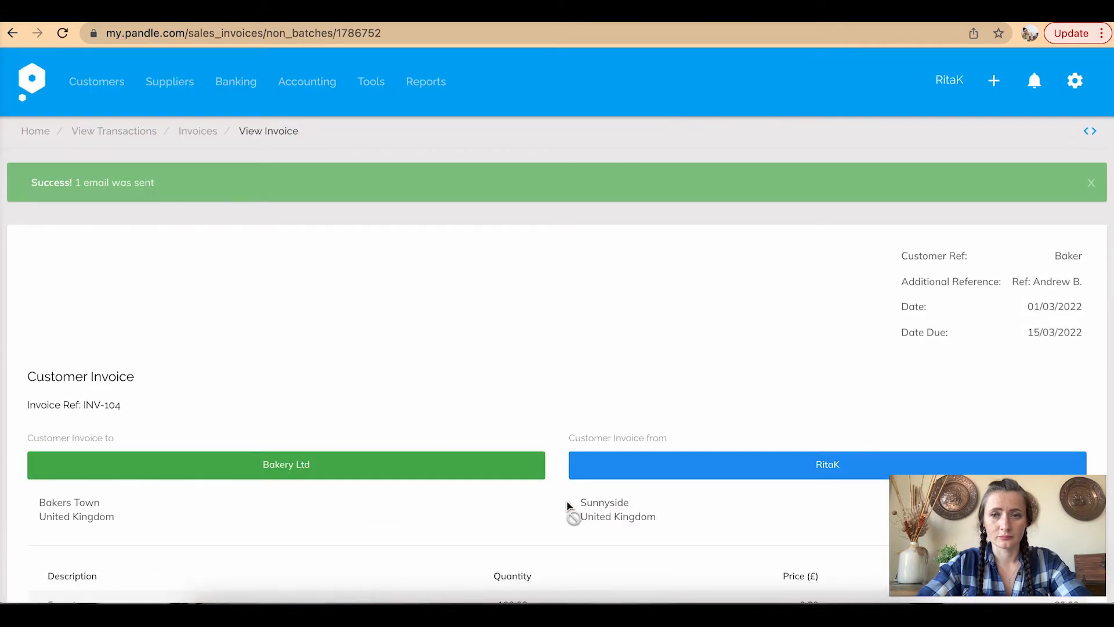
scroll(567, 505, "down", 6)
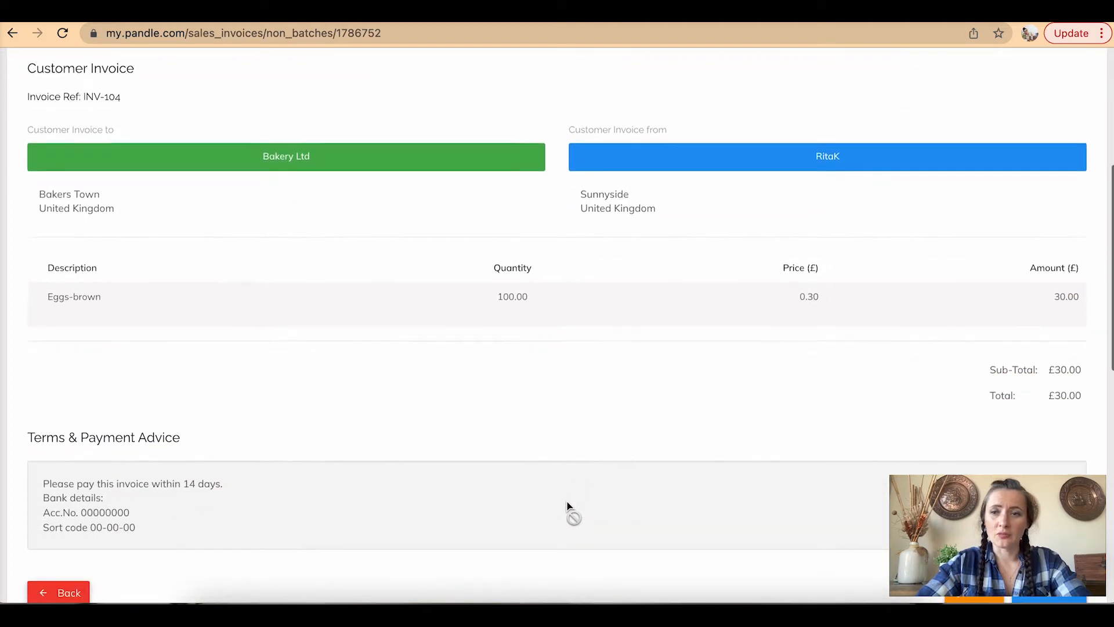
scroll(566, 505, "down", 1)
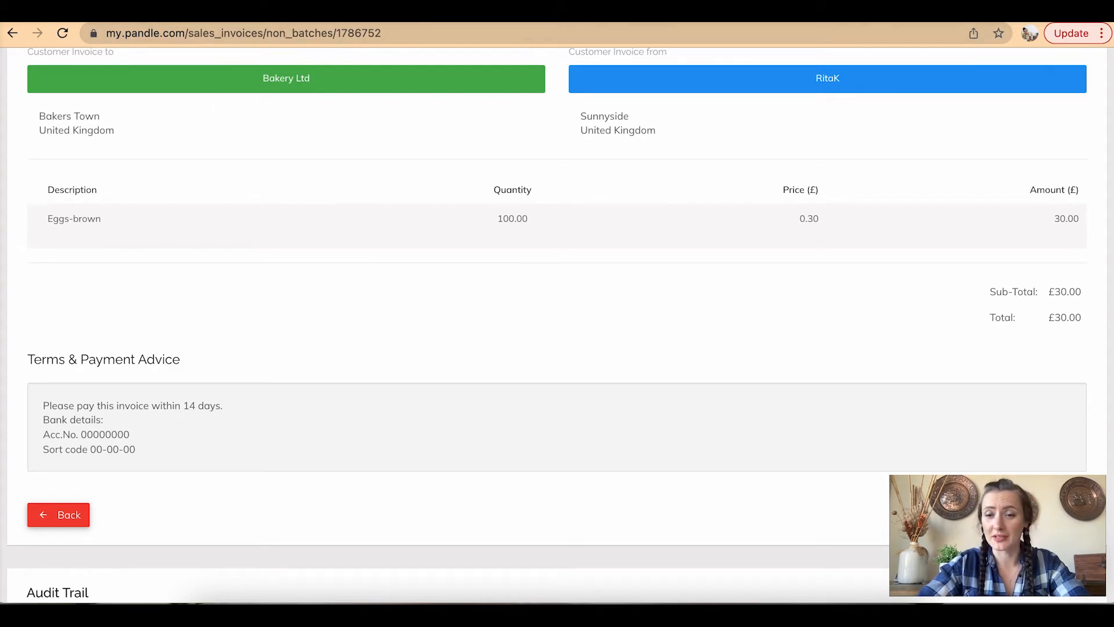
left_click(135, 13)
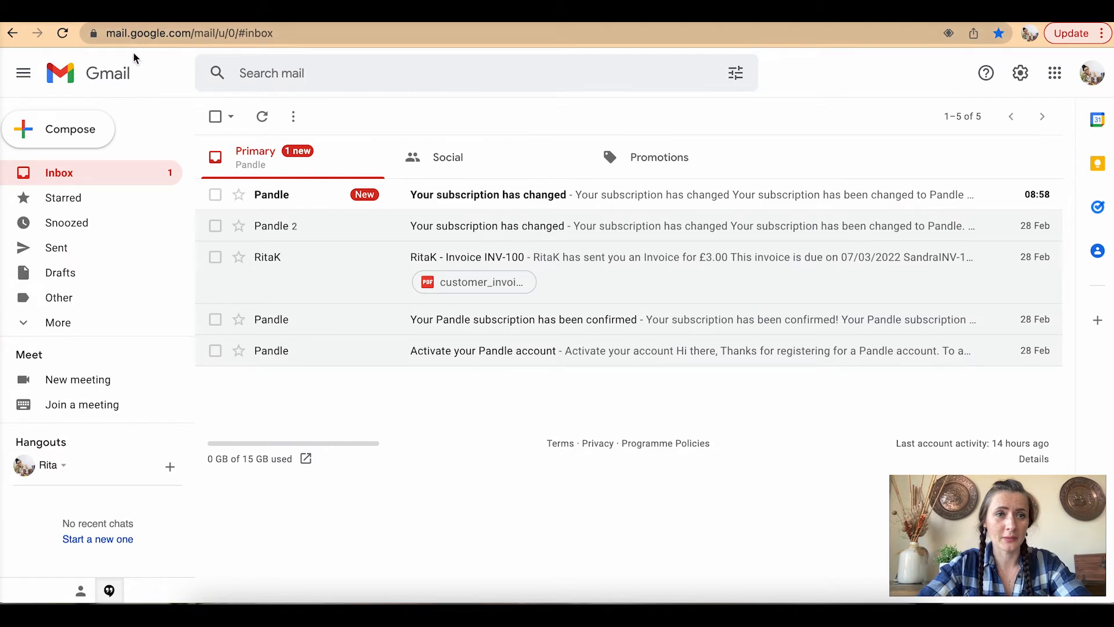
left_click(64, 35)
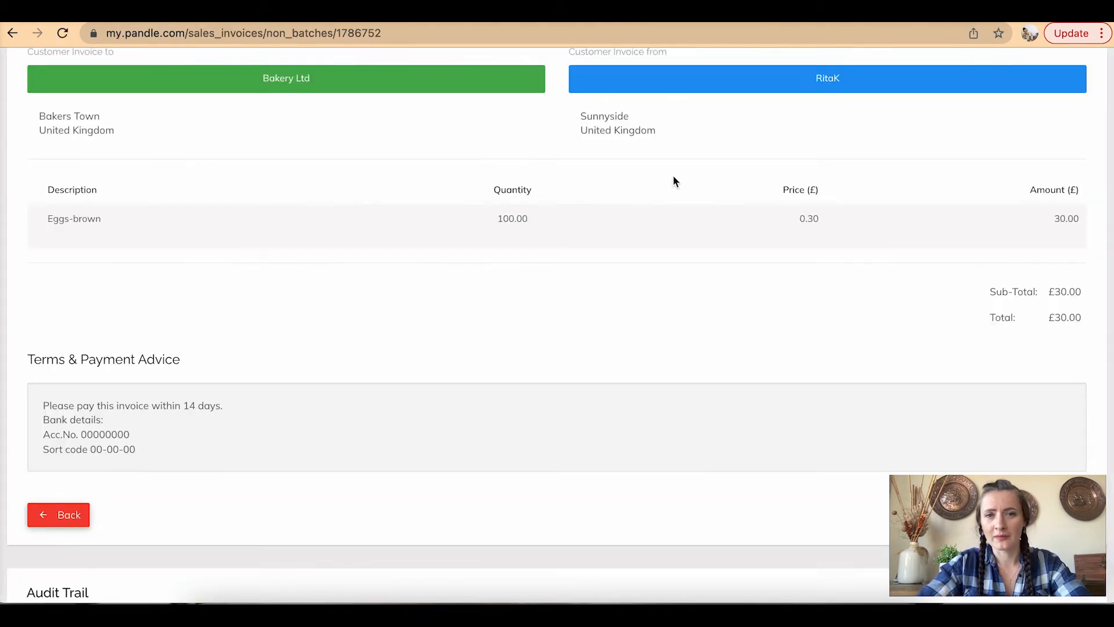
scroll(820, 284, "up", 10)
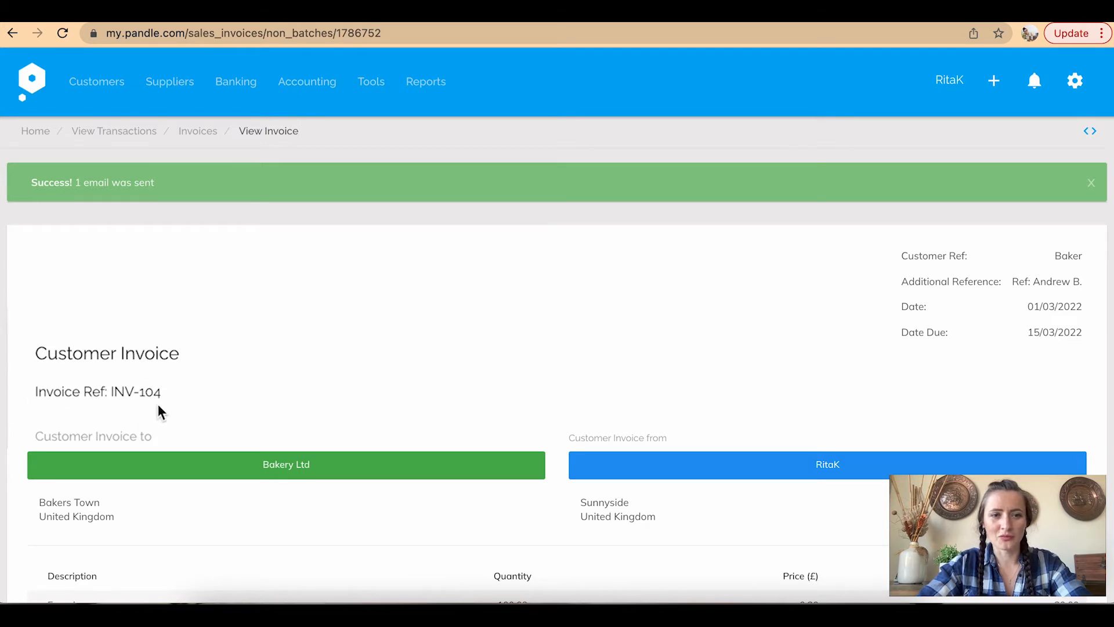
scroll(119, 413, "down", 10)
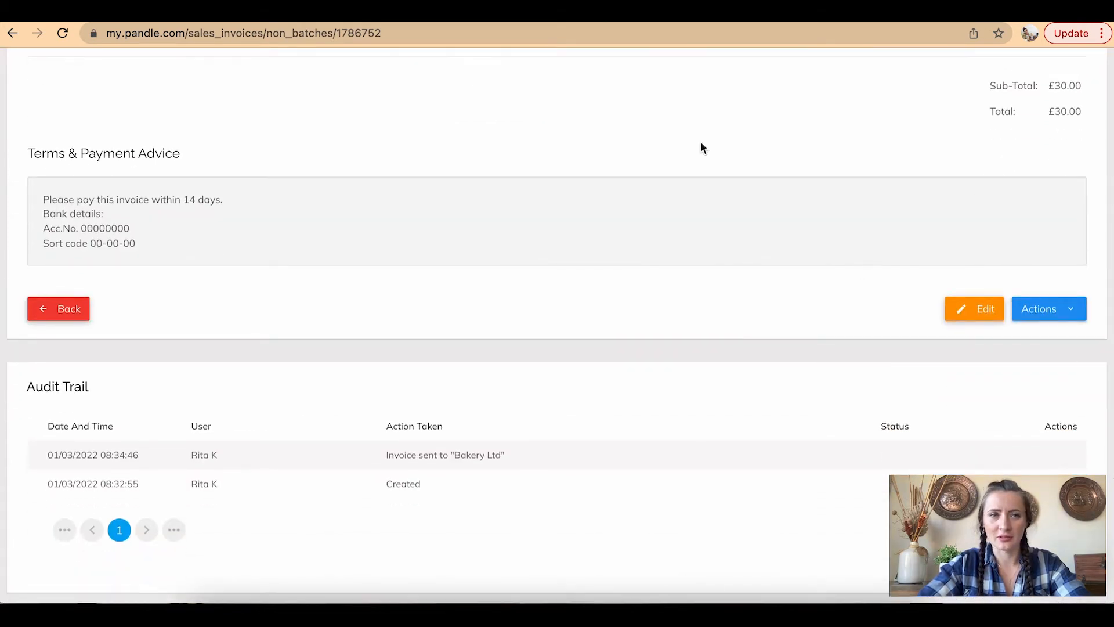
left_click(209, 17)
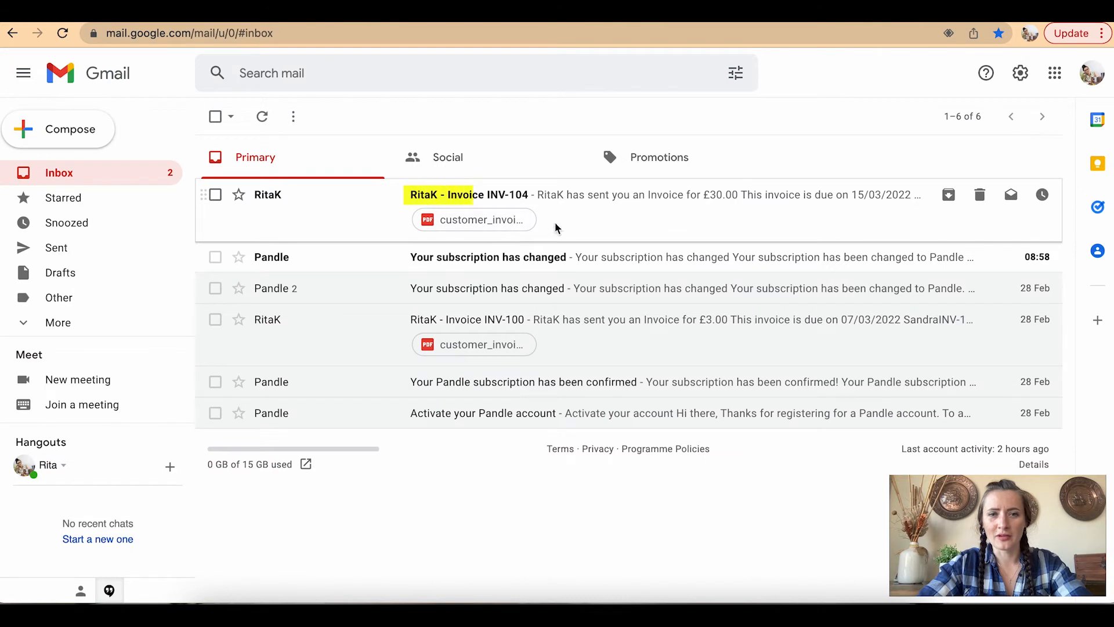
left_click(733, 200)
scroll(1016, 321, "down", 2)
scroll(1015, 322, "down", 6)
scroll(1015, 322, "up", 3)
scroll(1015, 322, "down", 5)
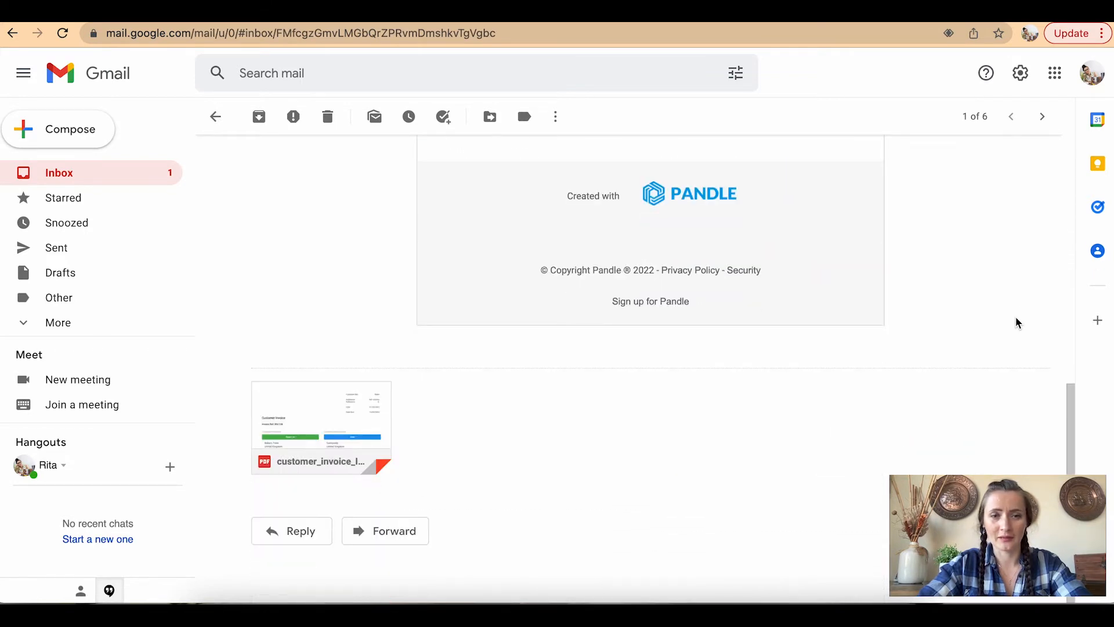
left_click(341, 400)
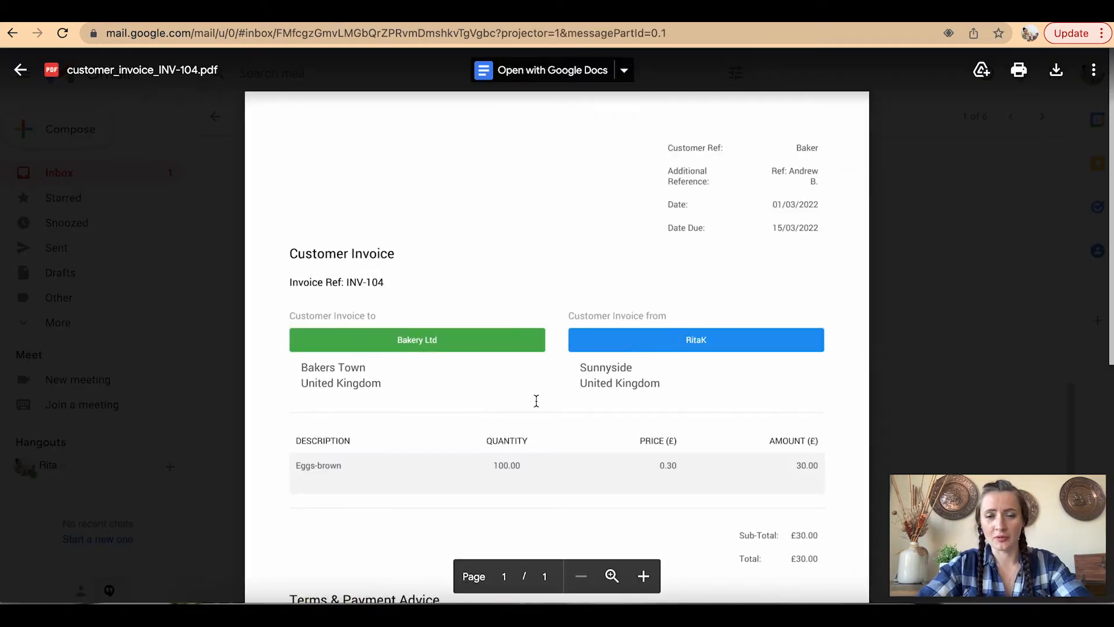
scroll(536, 401, "down", 5)
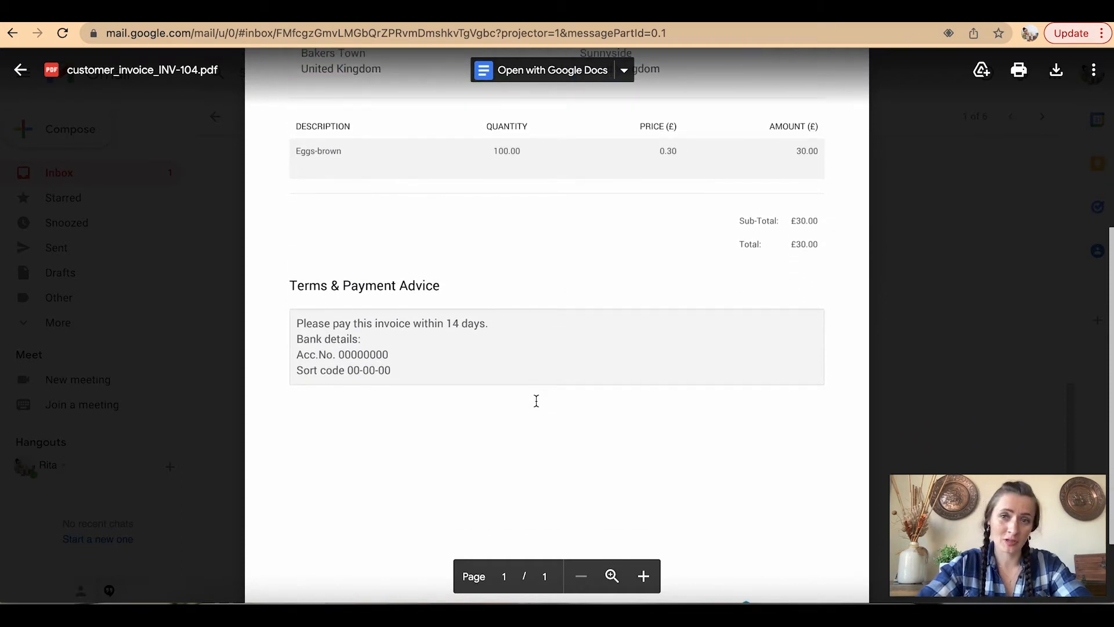
scroll(536, 400, "down", 2)
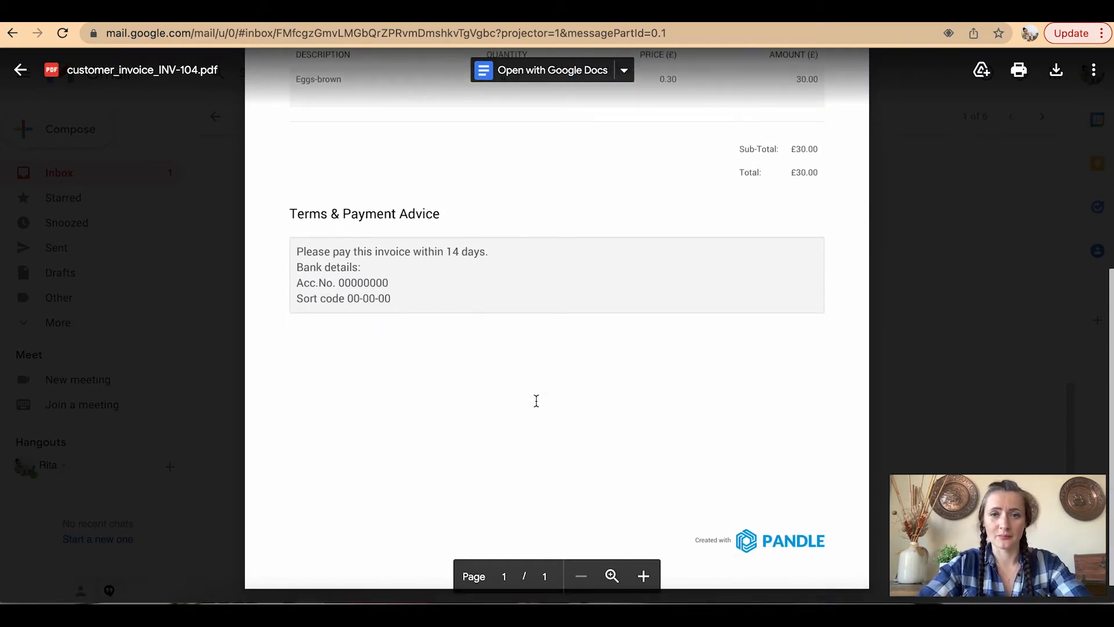
scroll(536, 400, "up", 4)
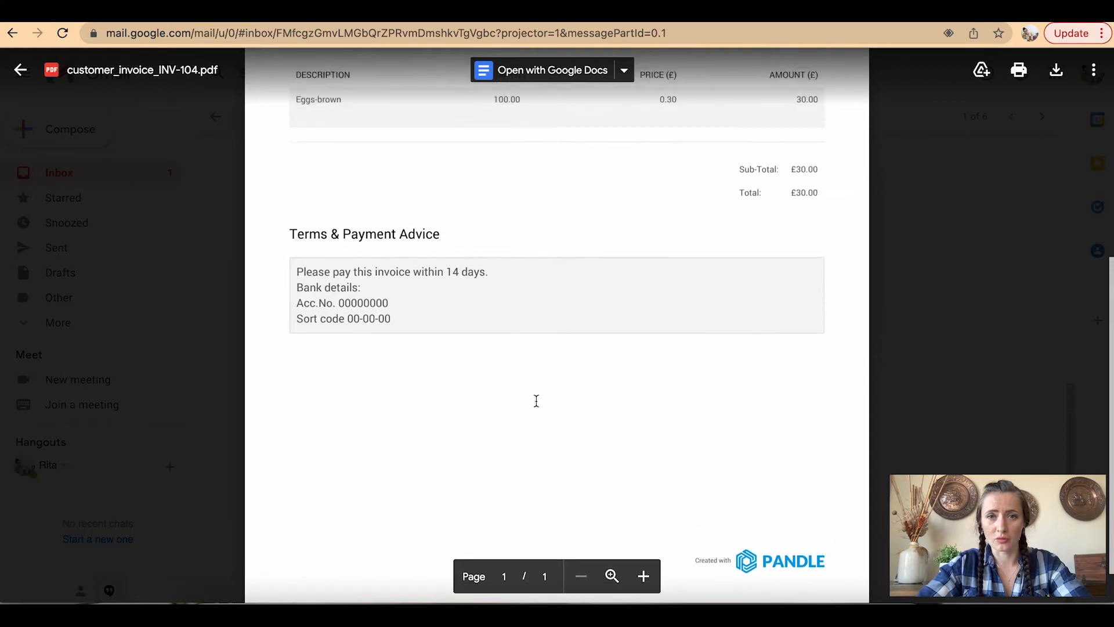
scroll(537, 401, "up", 2)
left_click(908, 303)
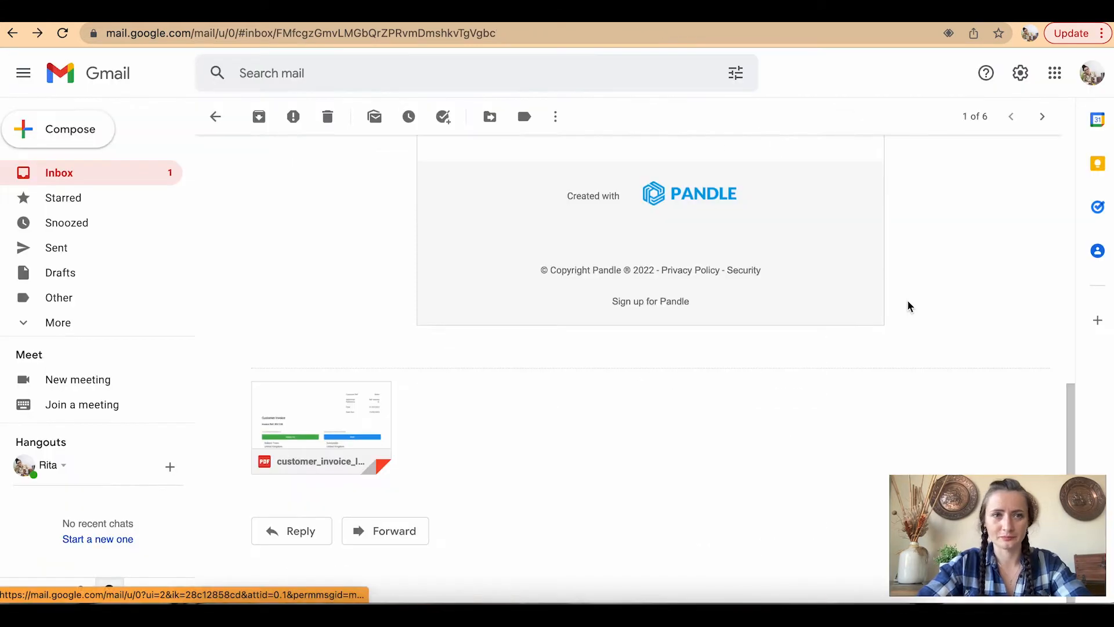
left_click(332, 11)
scroll(538, 325, "up", 10)
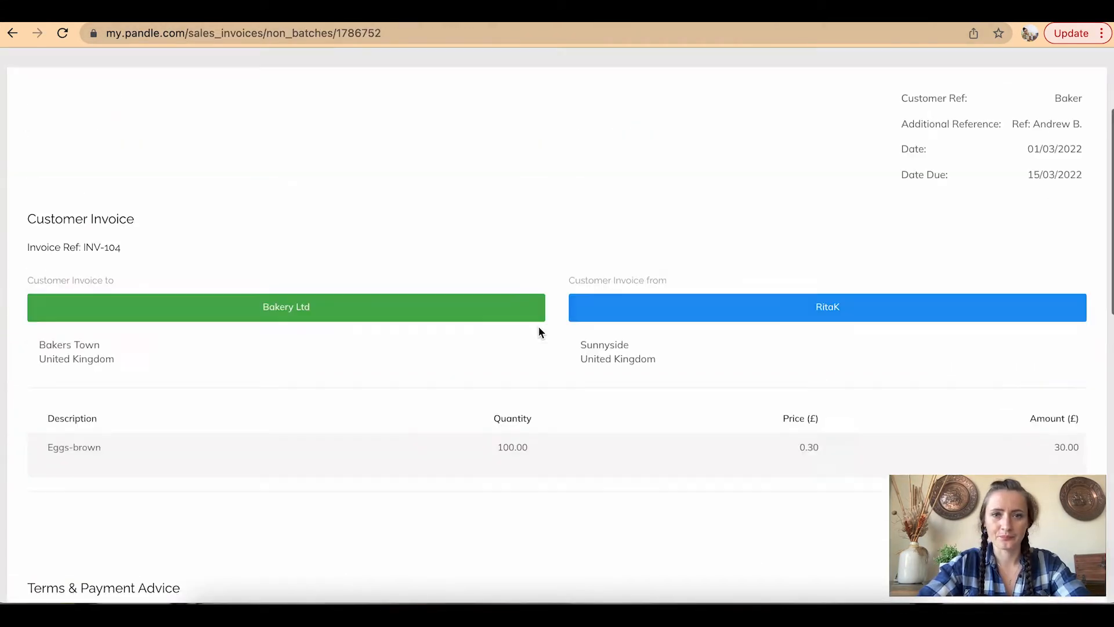
Go to Customers > Customer Invoices and start new invoice INV-105
left_click(97, 83)
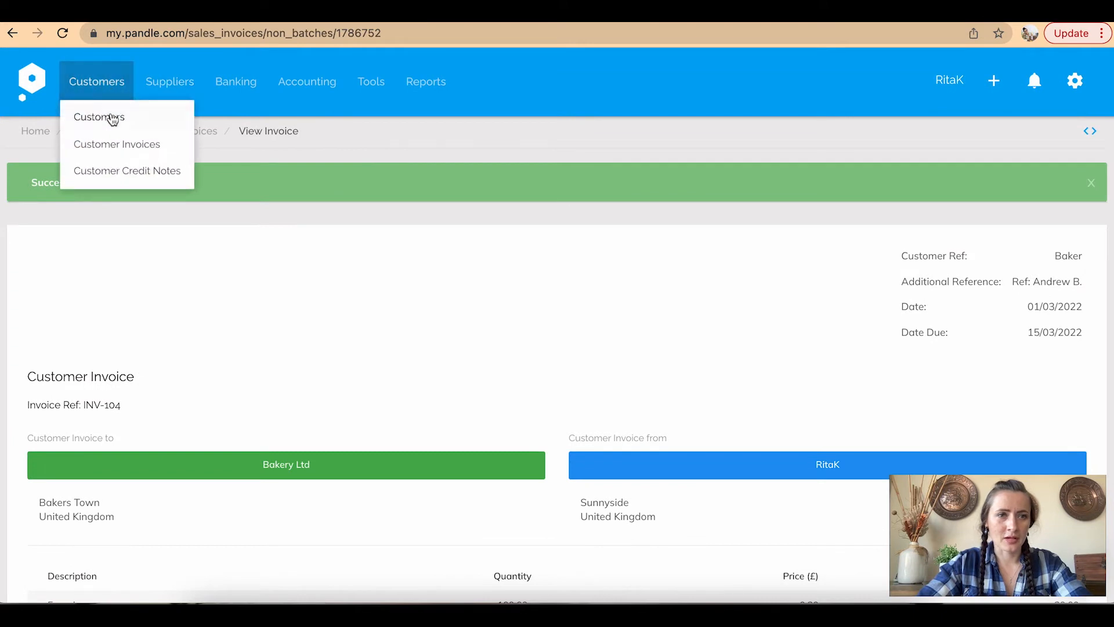
left_click(83, 144)
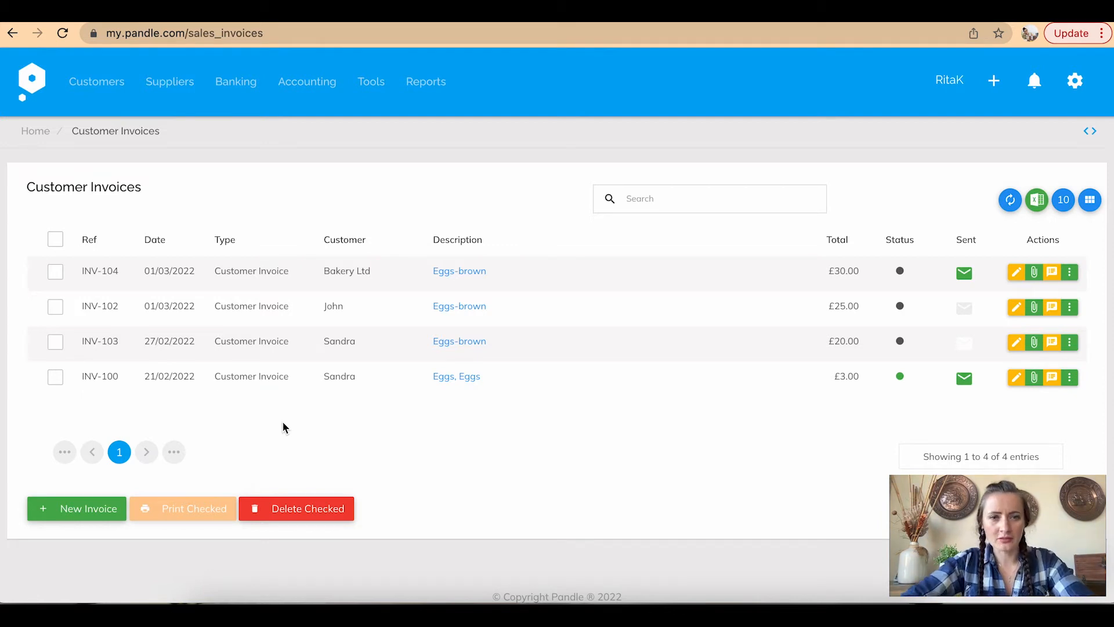
left_click(100, 508)
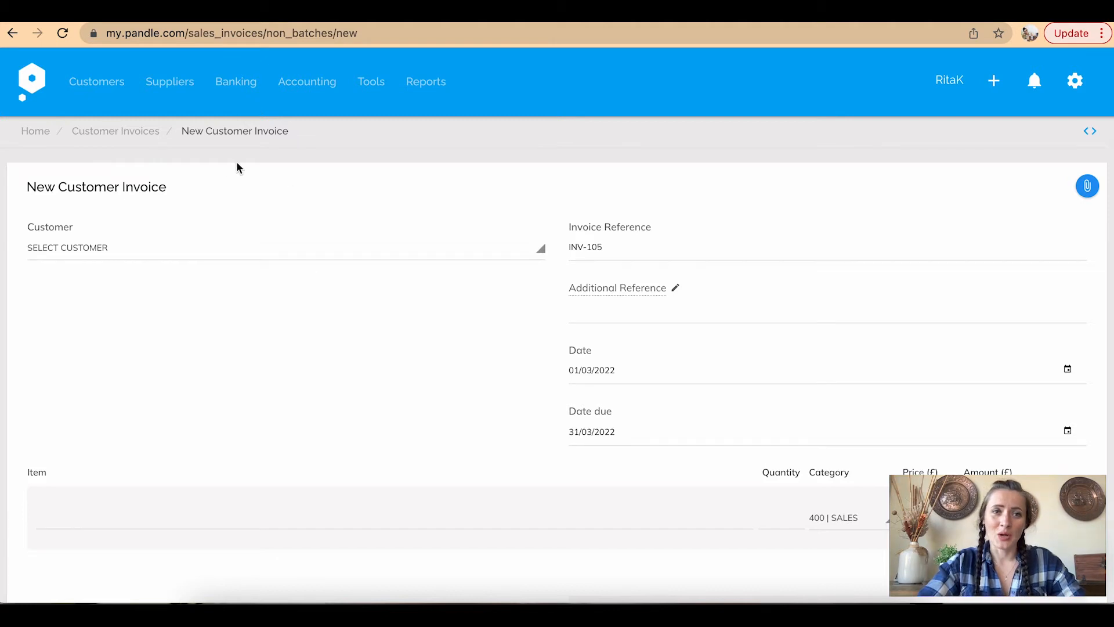
Add a new customer, filling in their e-mail from autofill and their display name
left_click(167, 251)
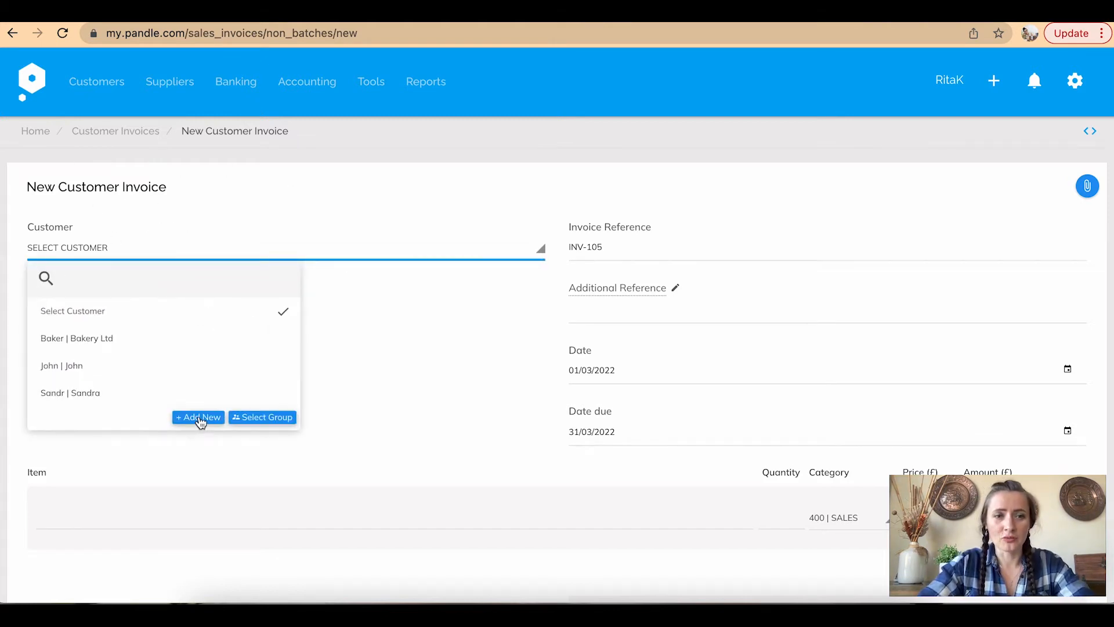
left_click(199, 419)
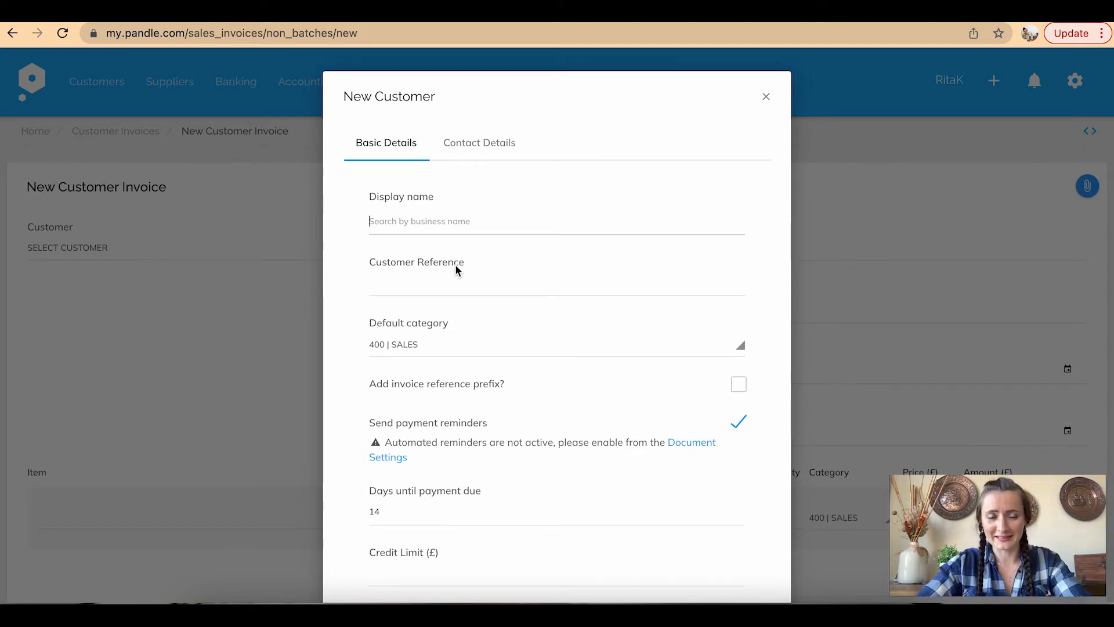
left_click(483, 144)
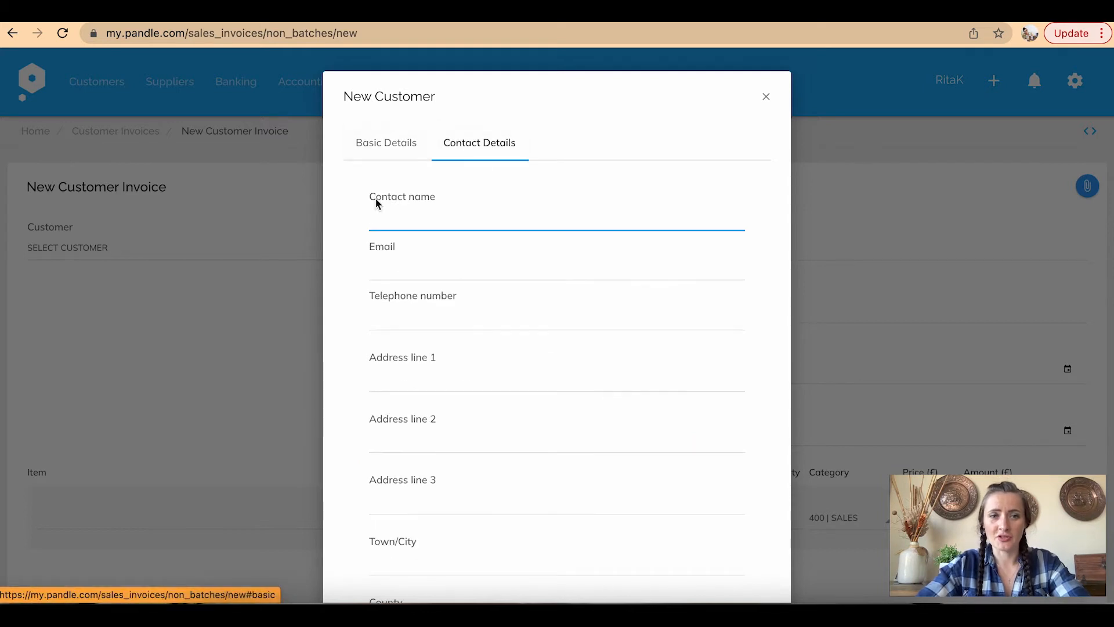
left_click(386, 262)
left_click(406, 303)
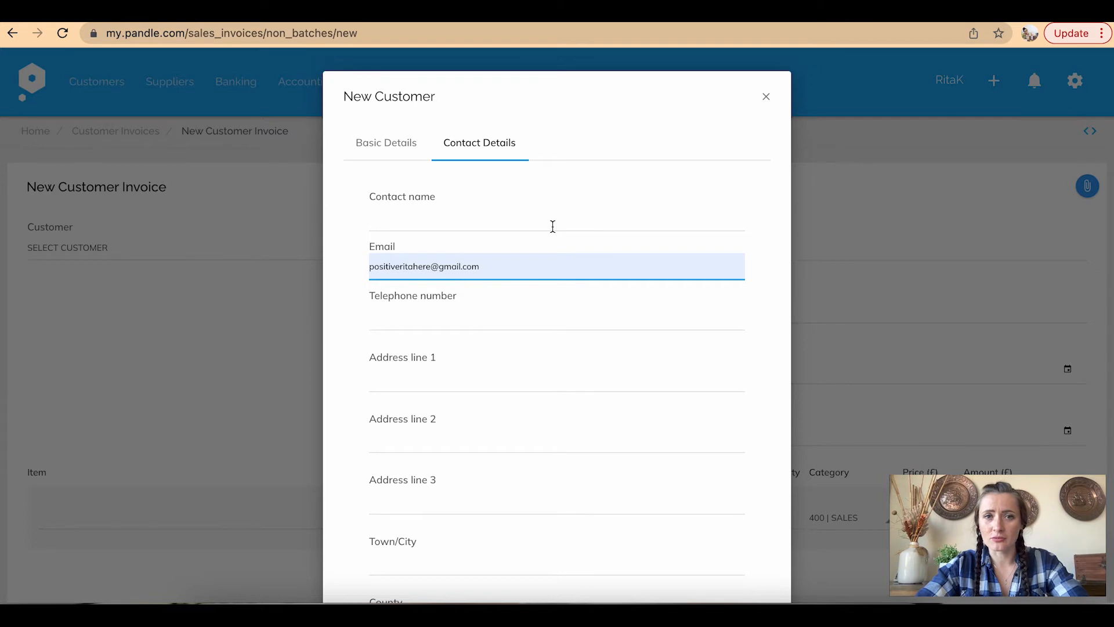
left_click(374, 143)
left_click(403, 207)
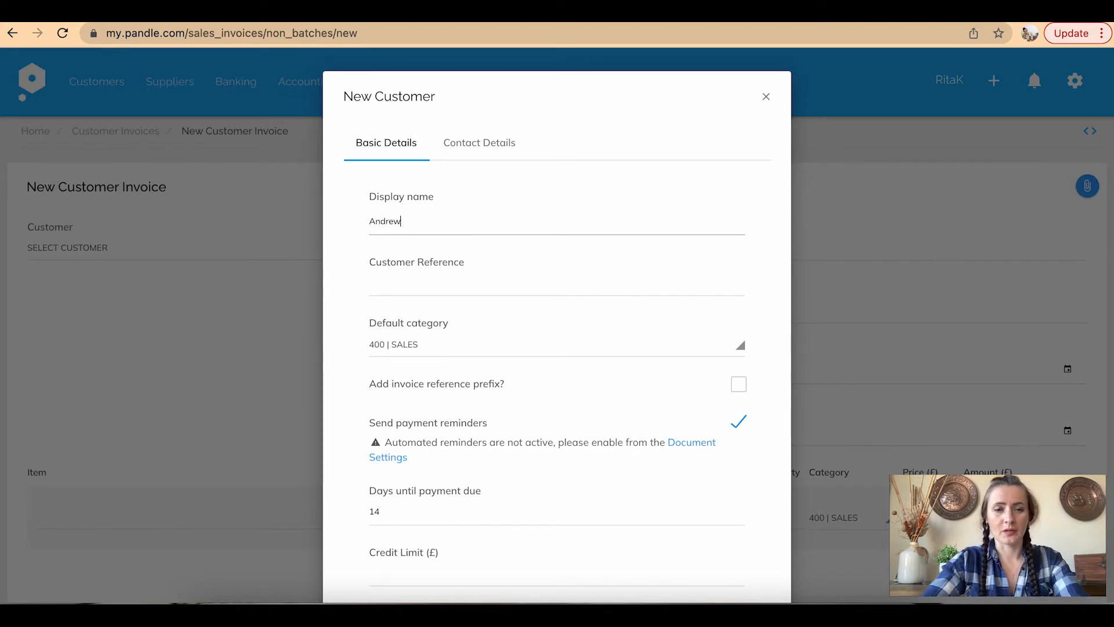
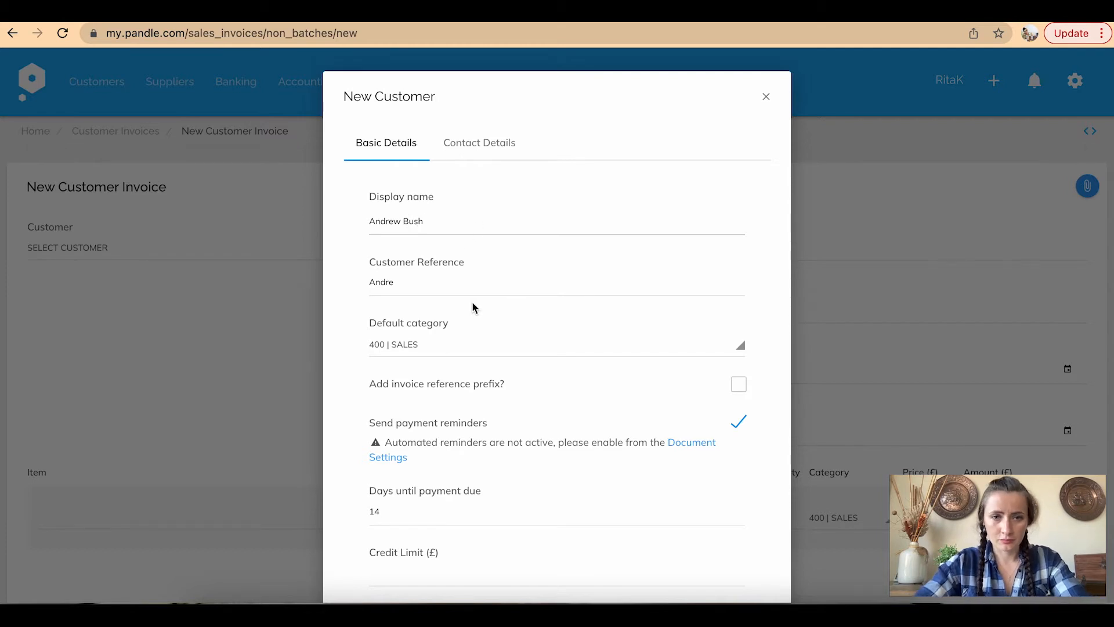
Set the new customer's default category to 402 Sales - Eggs
scroll(473, 308, "down", 2)
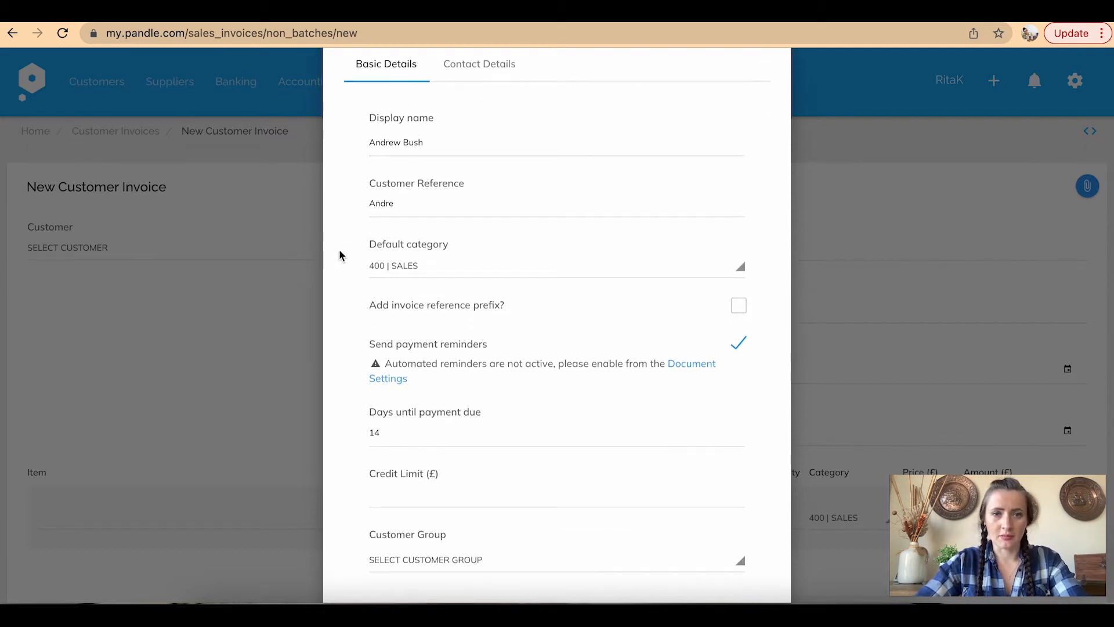
left_click(376, 268)
left_click(444, 383)
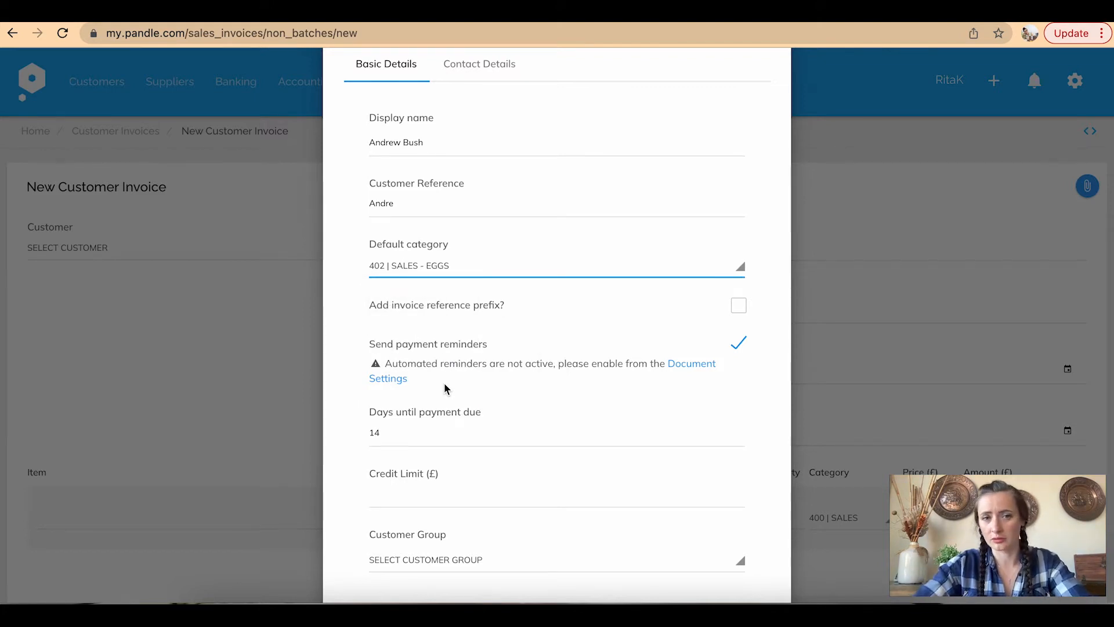
scroll(371, 376, "down", 3)
scroll(370, 373, "down", 1)
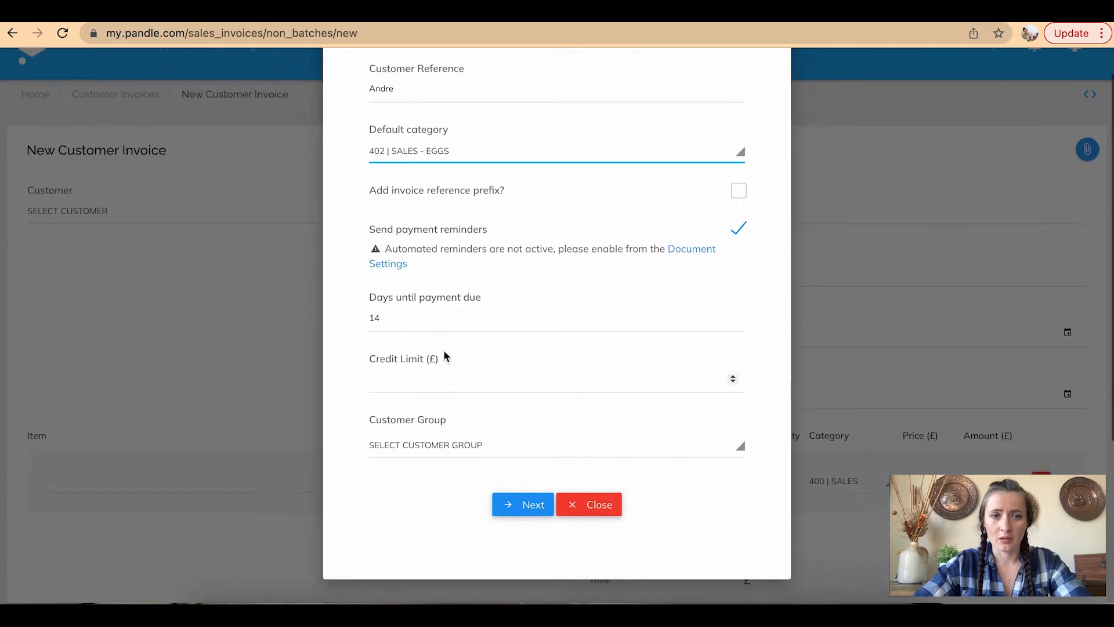
scroll(505, 513, "up", 1)
scroll(505, 514, "up", 3)
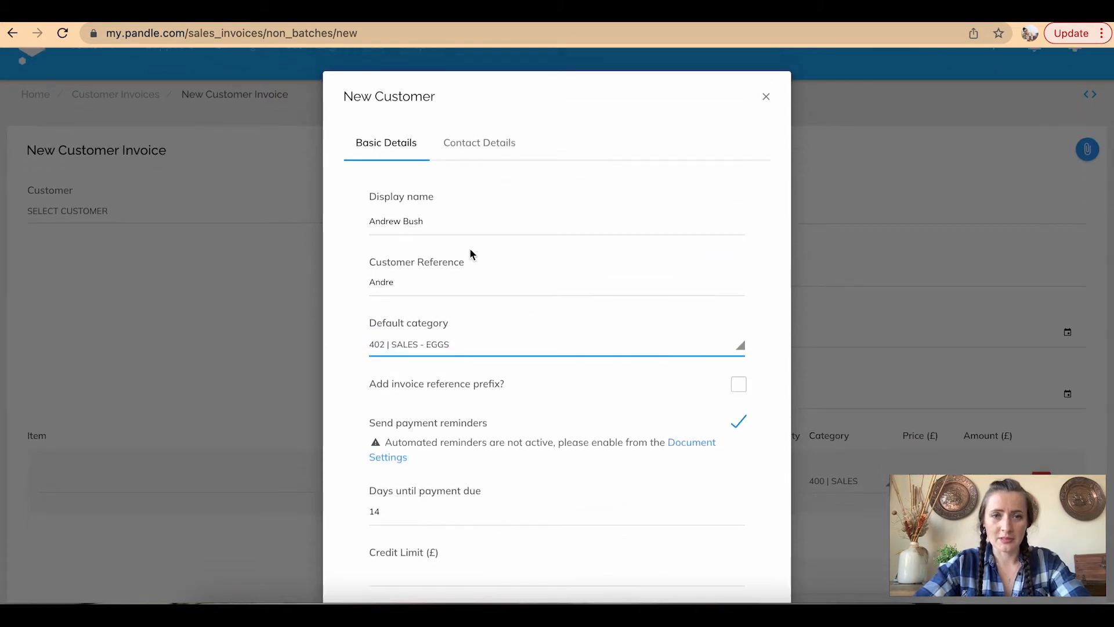
Refill the customer's e-mail, set the town to Bakers Town, and save the customer
left_click(473, 142)
left_click(412, 265)
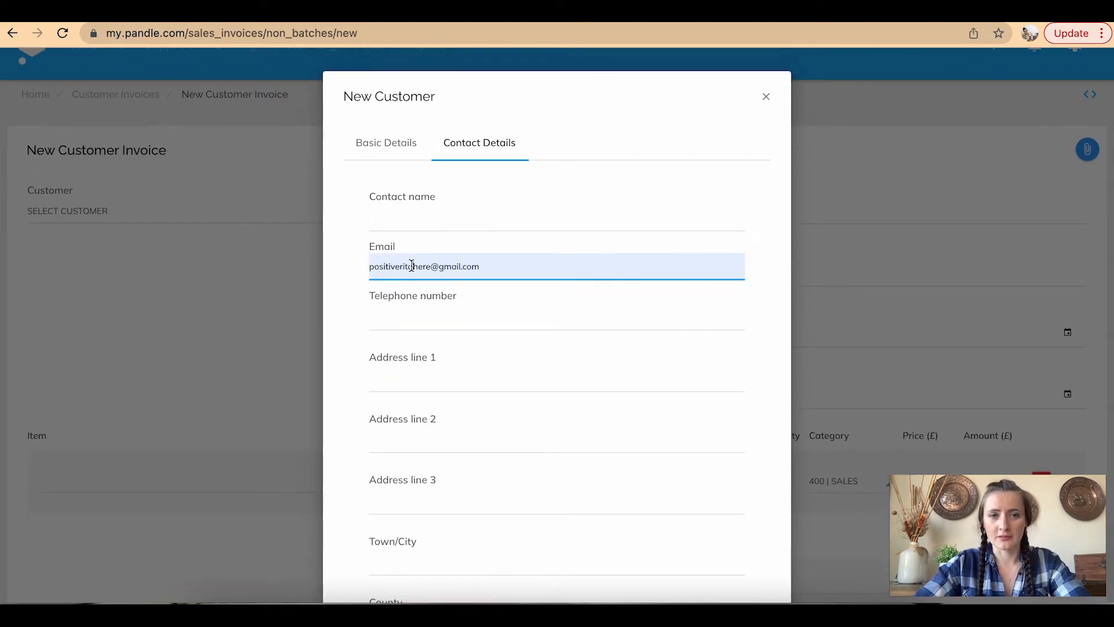
left_click(341, 307)
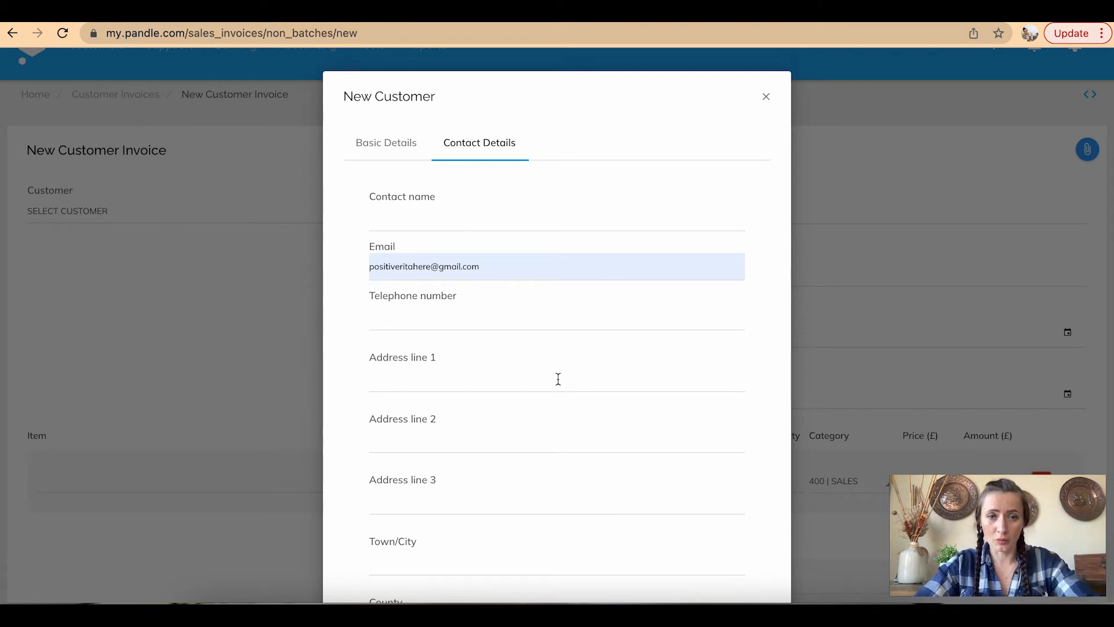
scroll(558, 378, "down", 5)
left_click(403, 296)
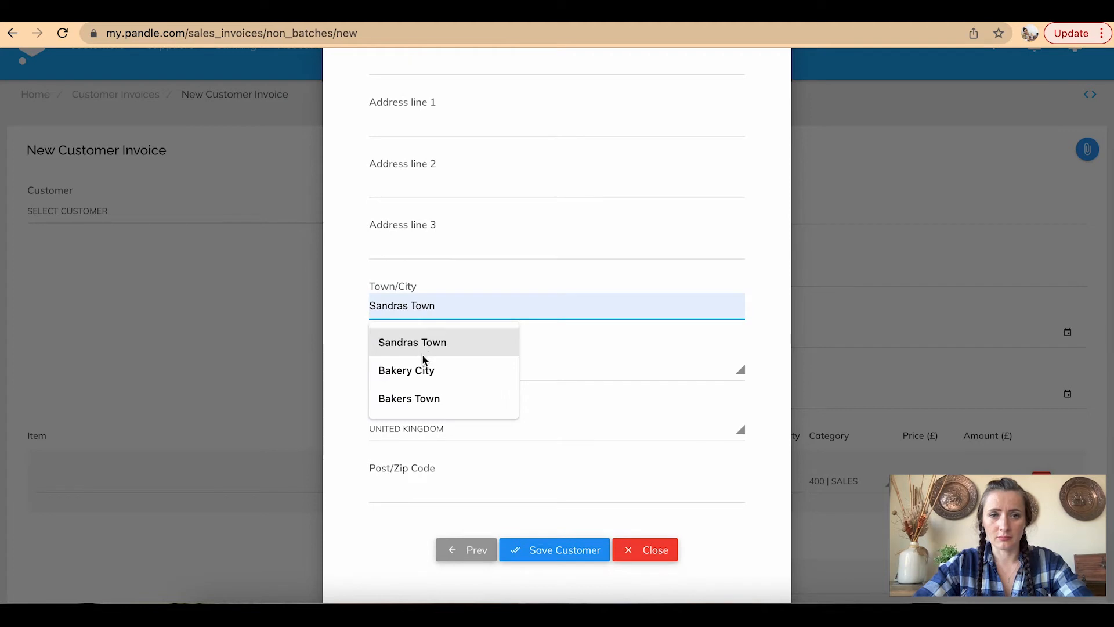
left_click(426, 400)
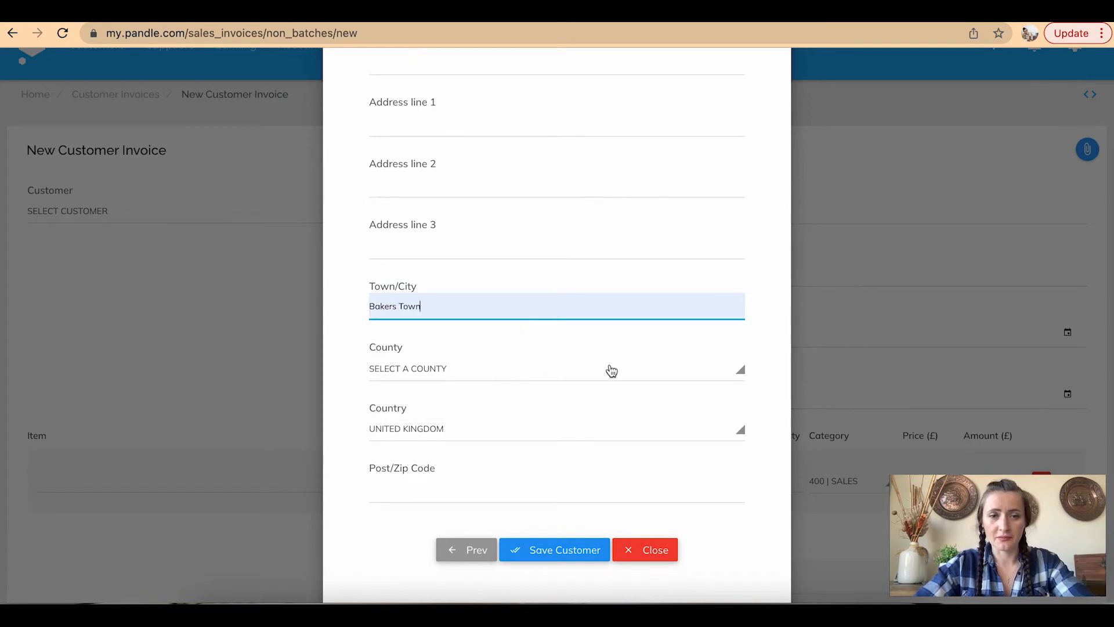
left_click(573, 555)
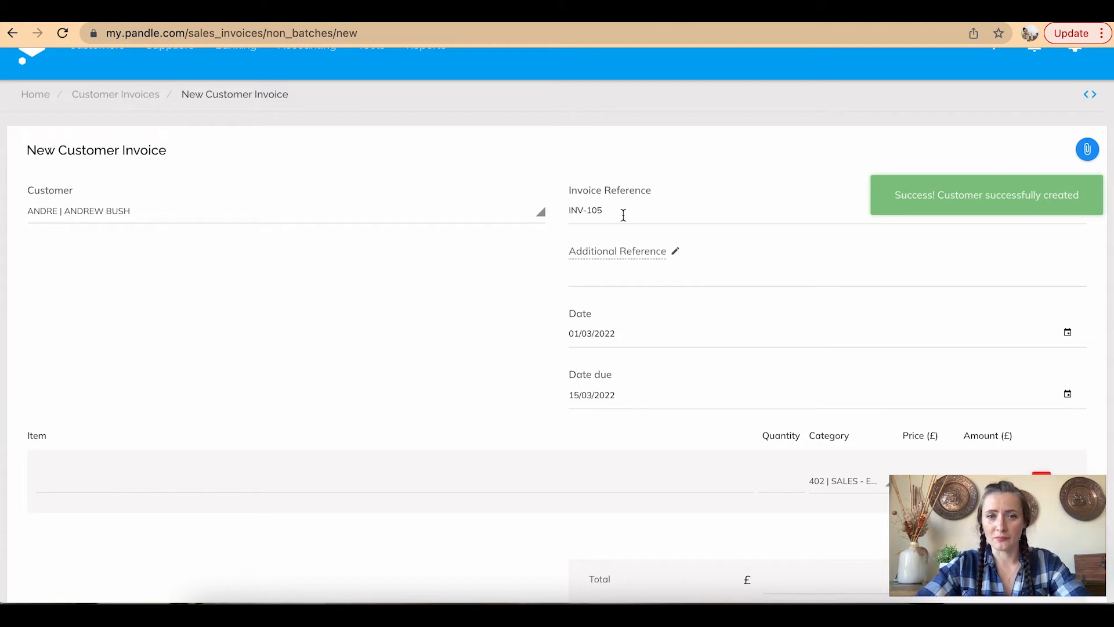
Add a line of 20 Eggs-brown at £0.25 each, totalling £5.00
scroll(591, 230, "down", 1)
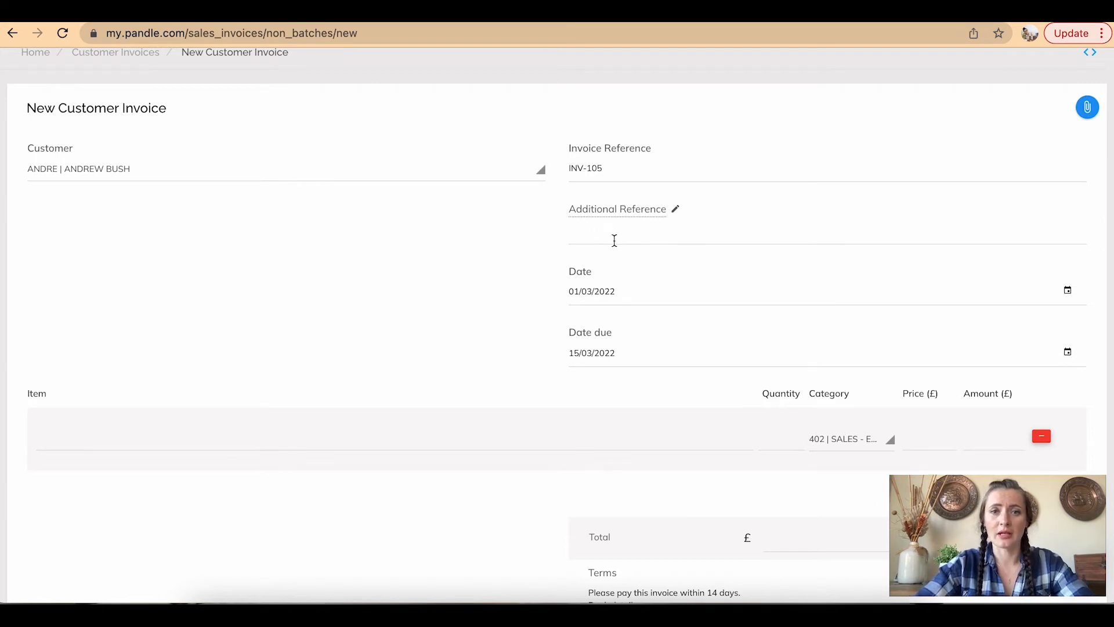
scroll(615, 240, "down", 2)
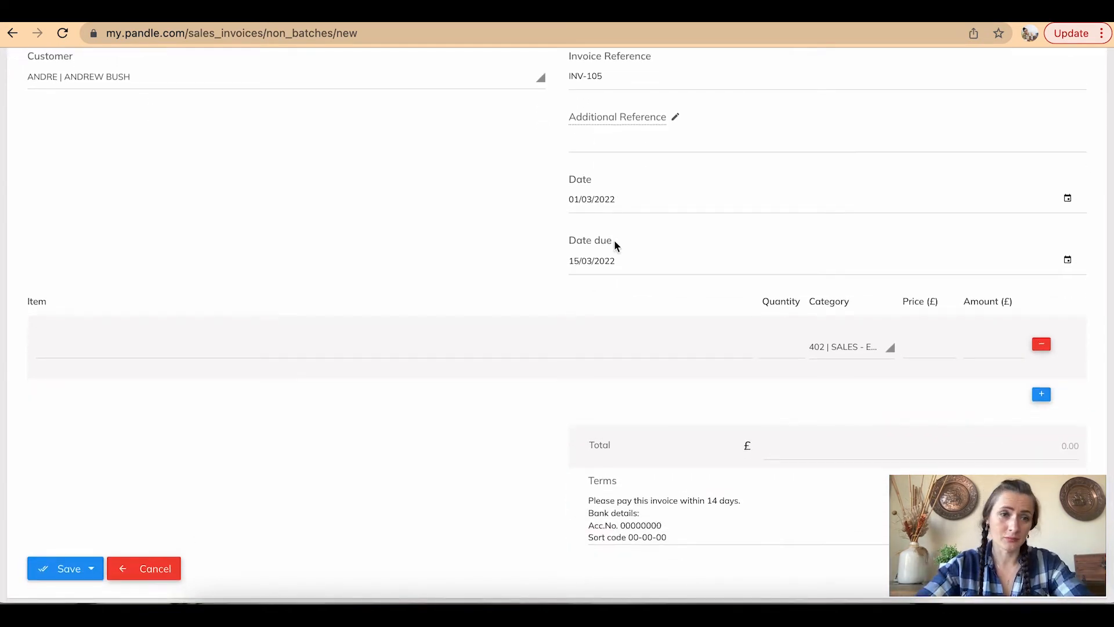
left_click(292, 341)
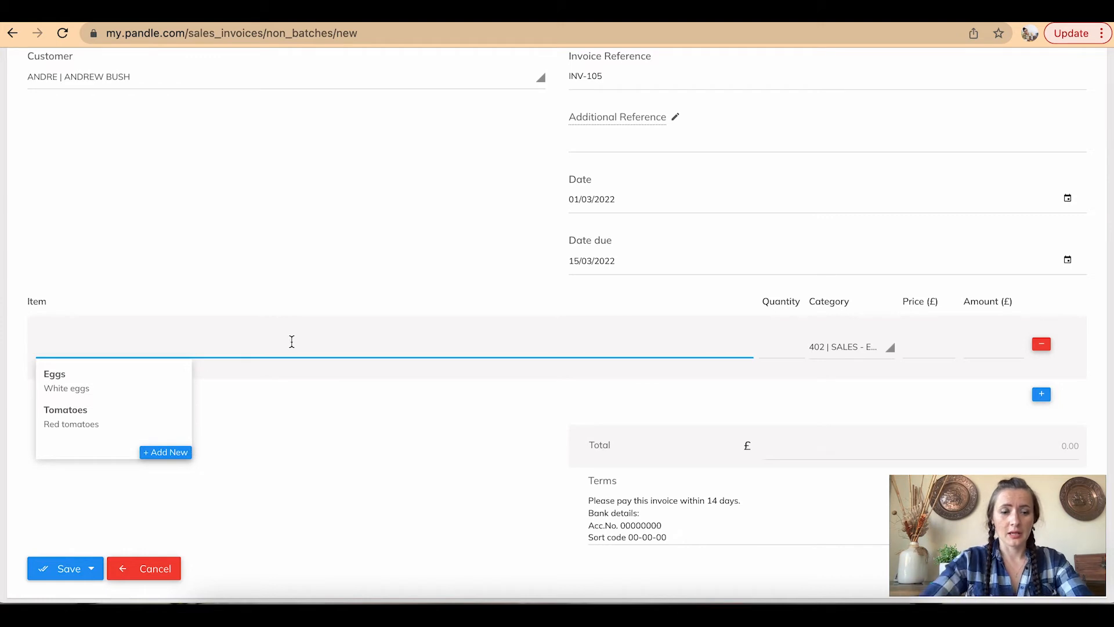
type("Eggs-brown")
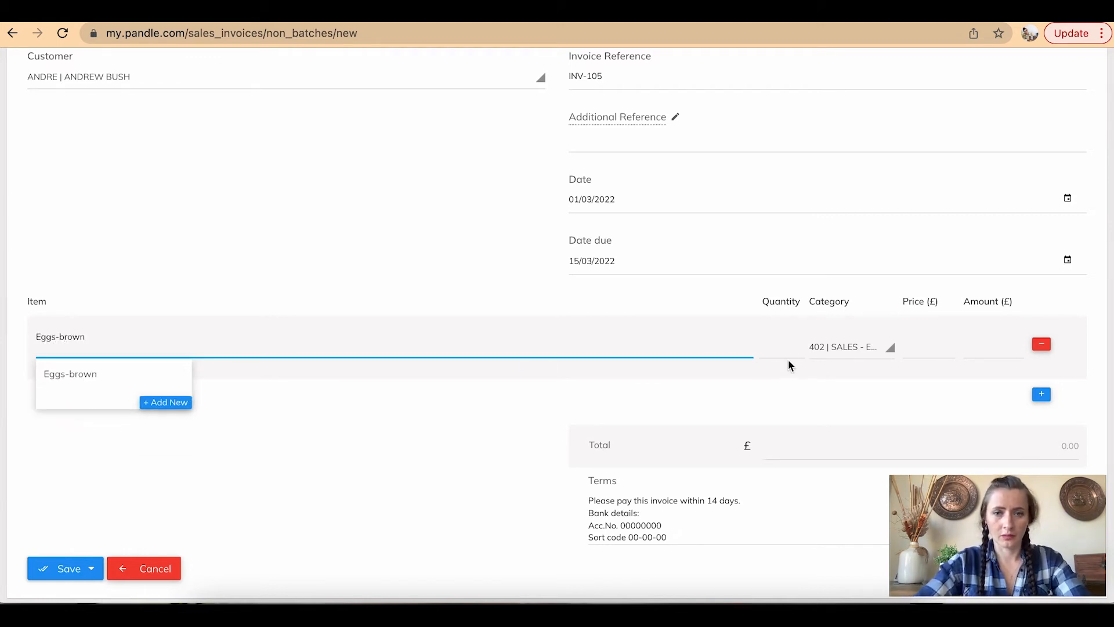
left_click(773, 345)
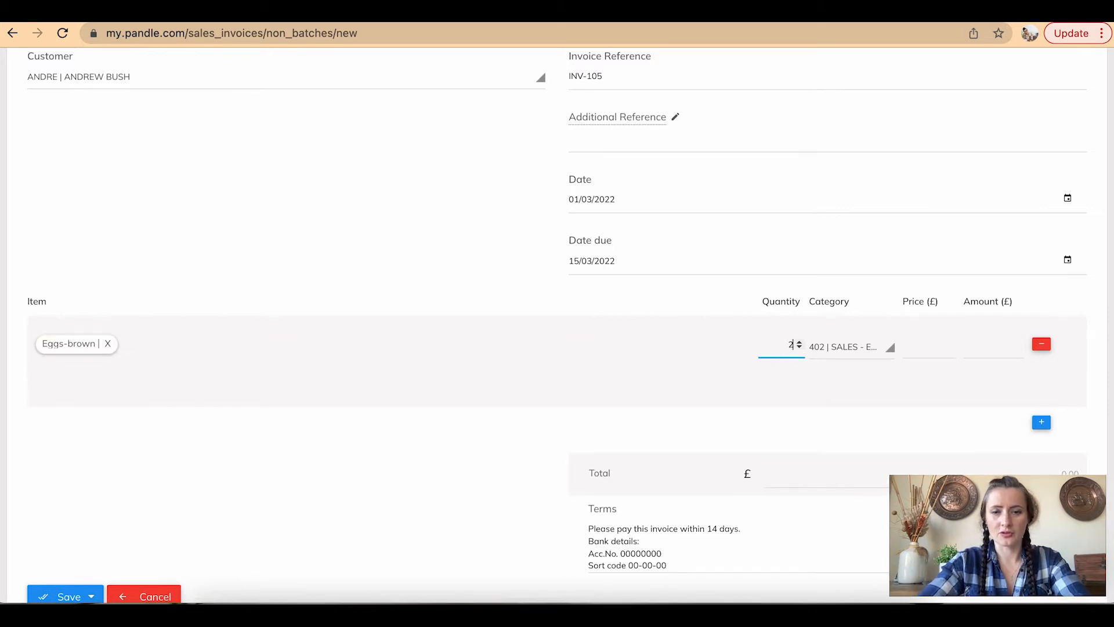
left_click(879, 353)
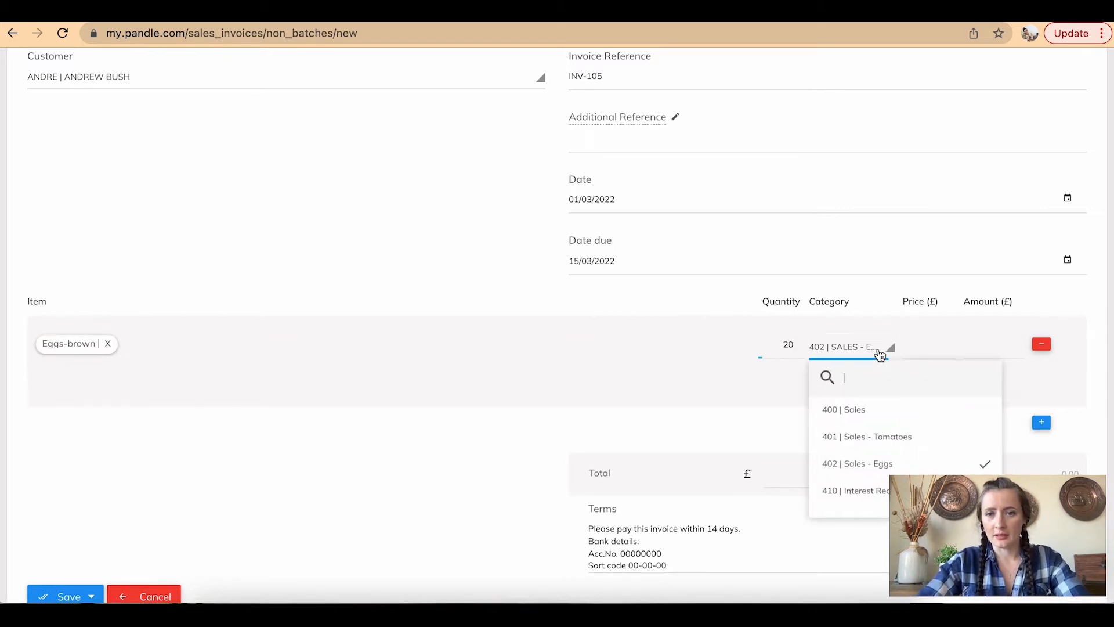
left_click(916, 345)
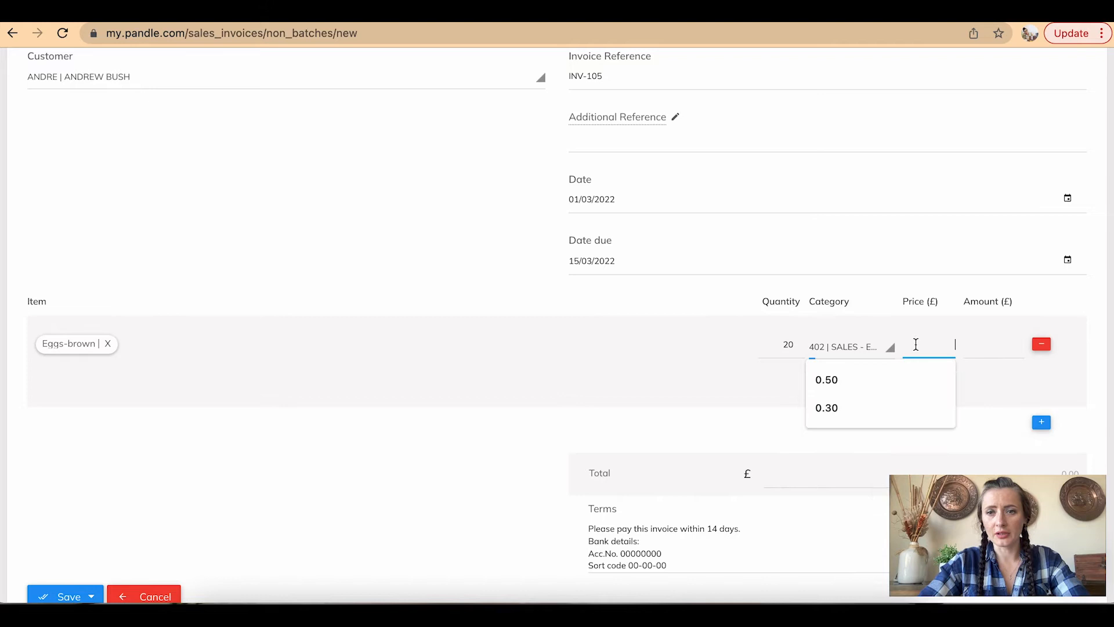
type("0.25")
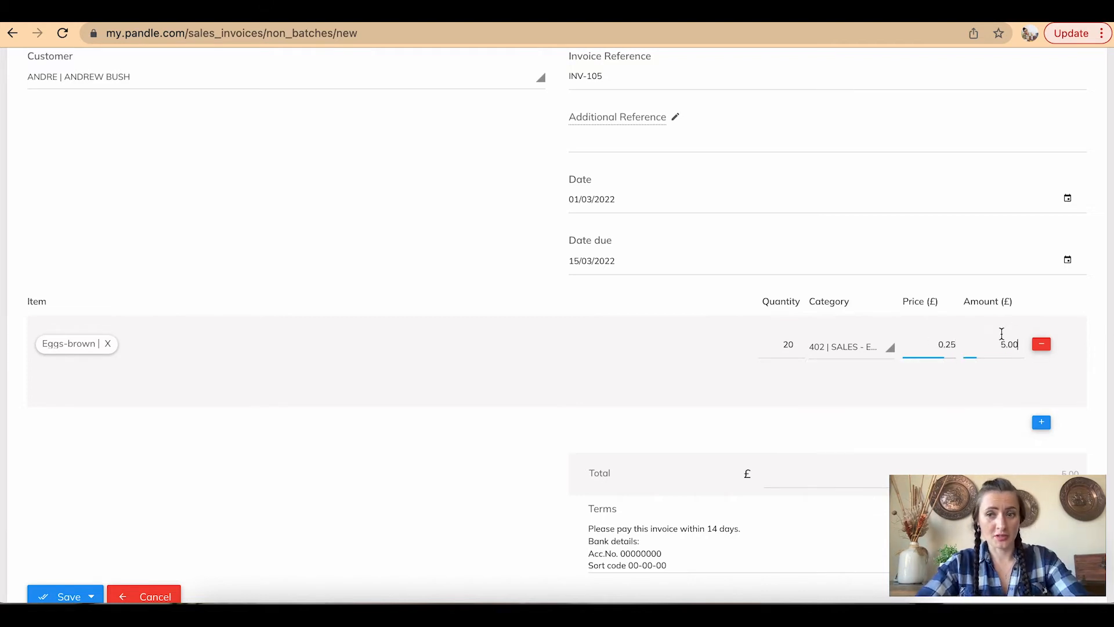
Save invoice INV-105 with Save and Finish
scroll(1002, 334, "down", 3)
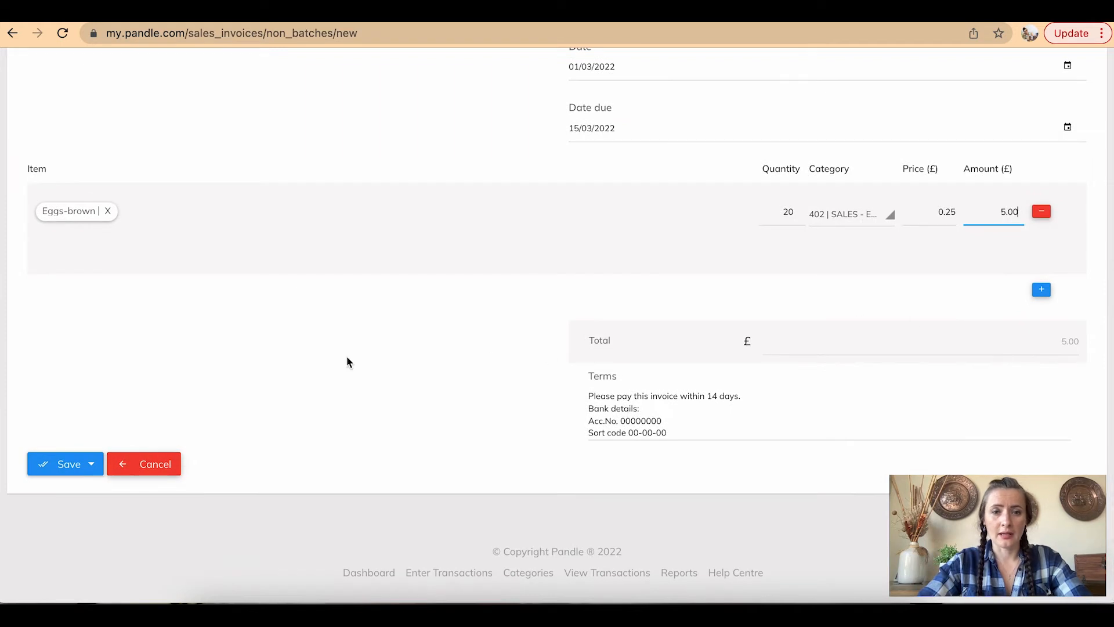
left_click(90, 466)
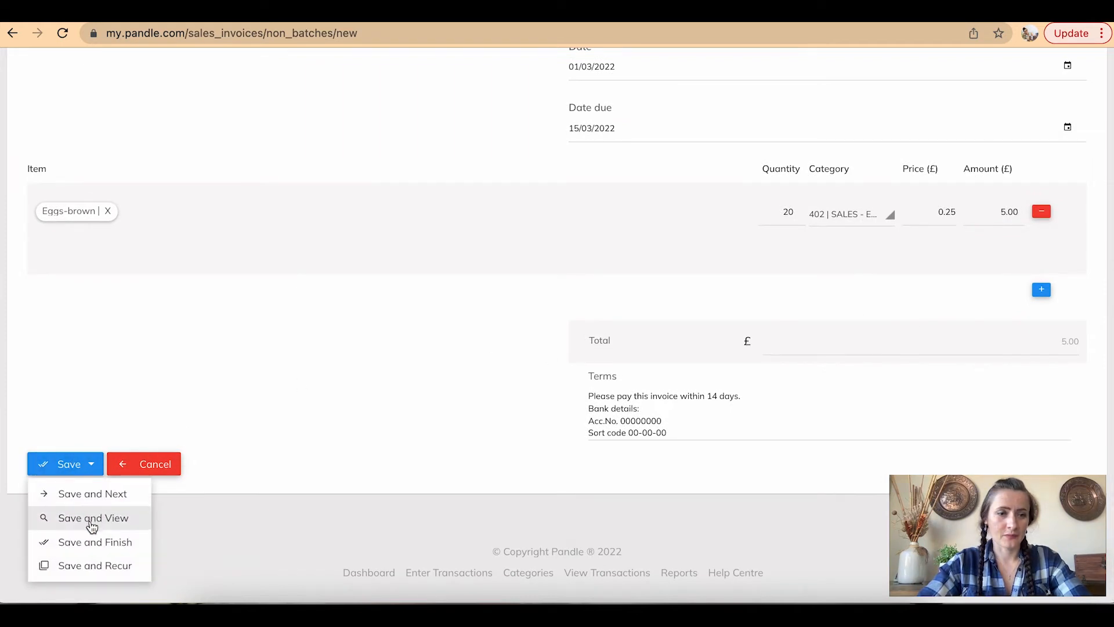
left_click(97, 542)
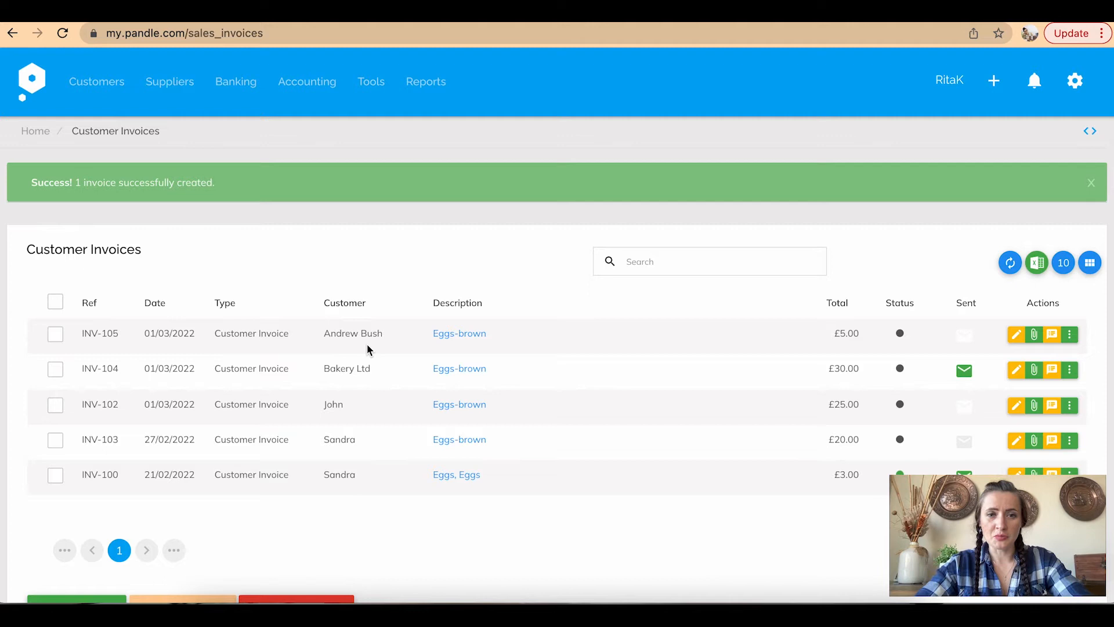
Reload the Customer Invoices list and open the actions menu for INV-105
scroll(728, 341, "down", 2)
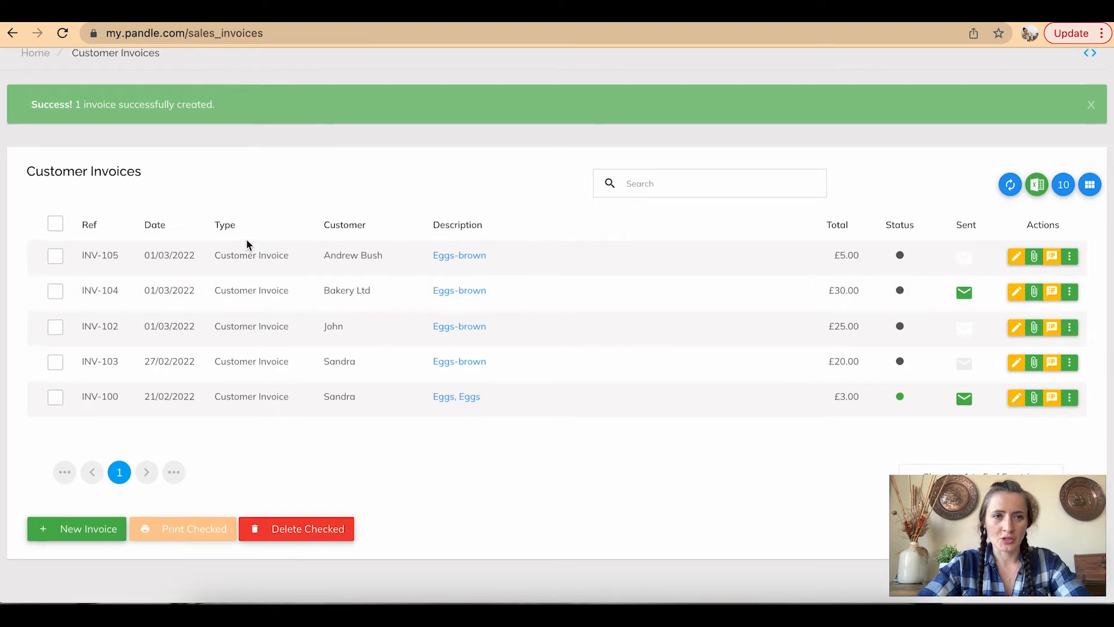
scroll(248, 241, "up", 2)
mouse_move(118, 83)
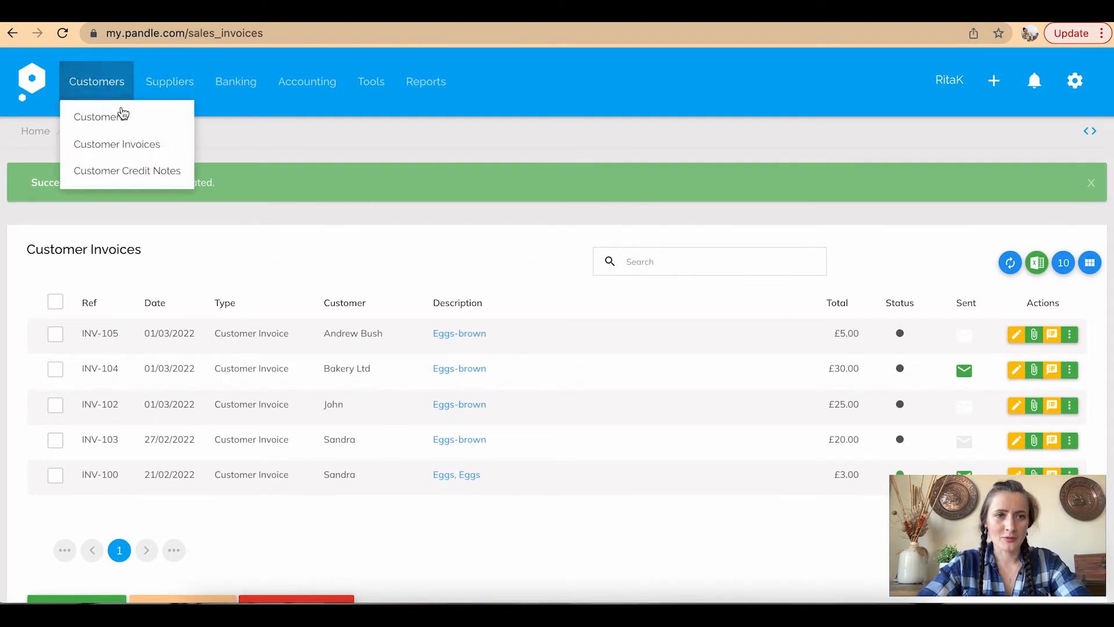
left_click(128, 144)
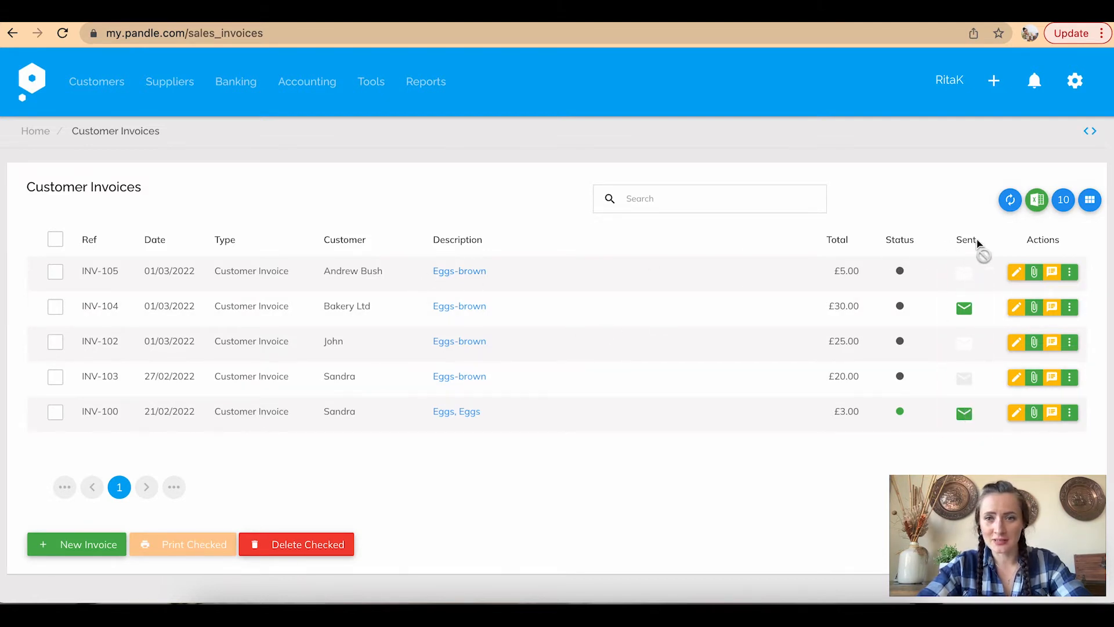
left_click(964, 277)
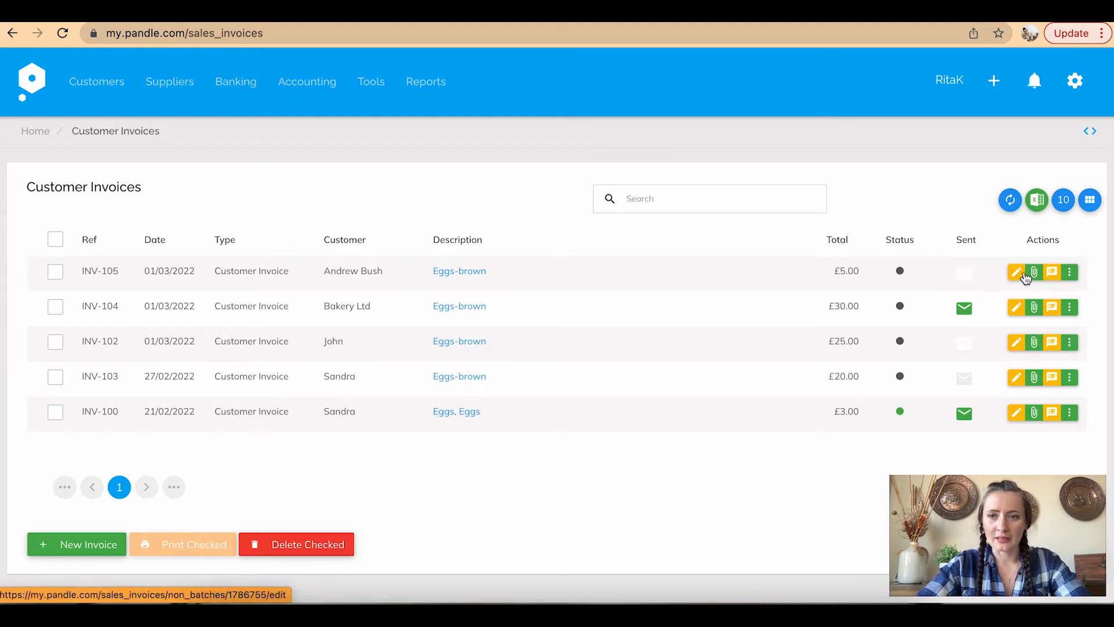
left_click(1070, 274)
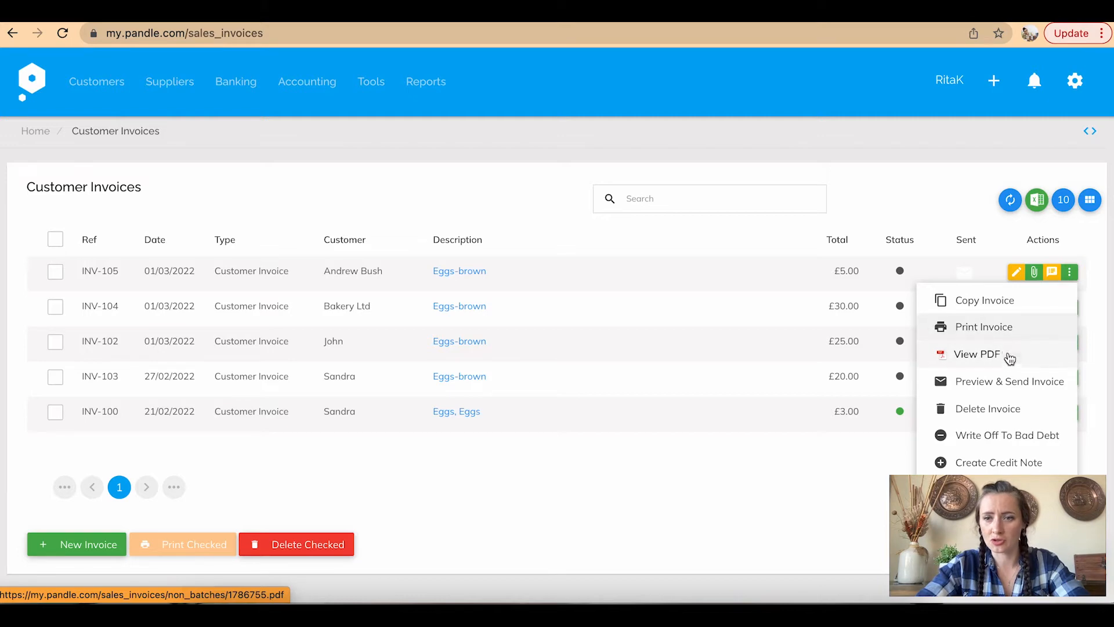
Send INV-105 to the customer from its Preview & Send page, then check the mailbox
left_click(1015, 386)
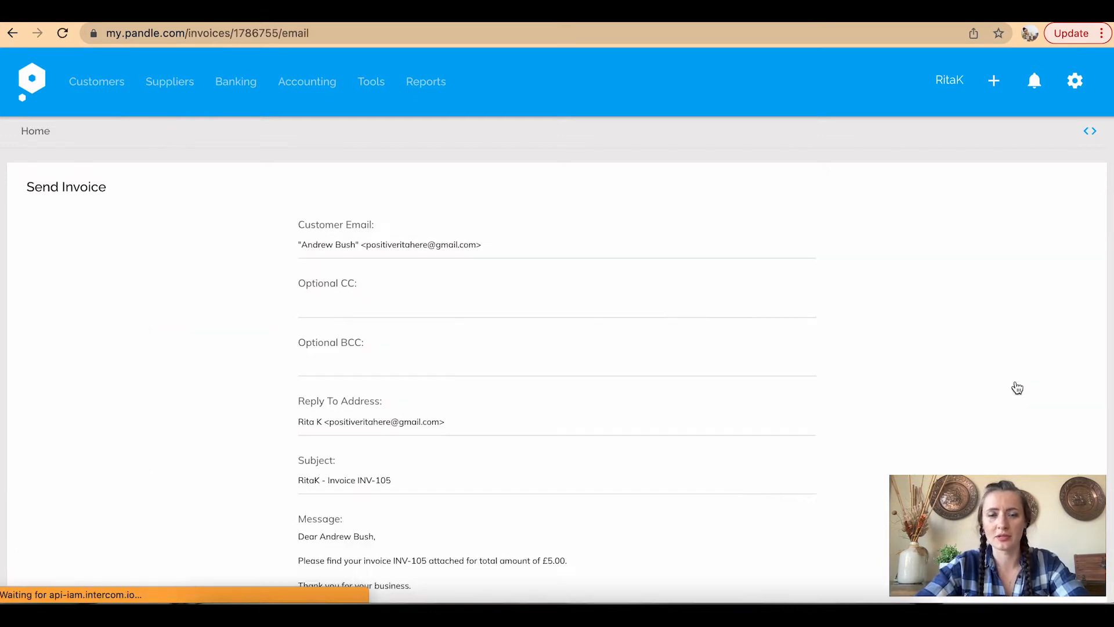
scroll(498, 200, "down", 5)
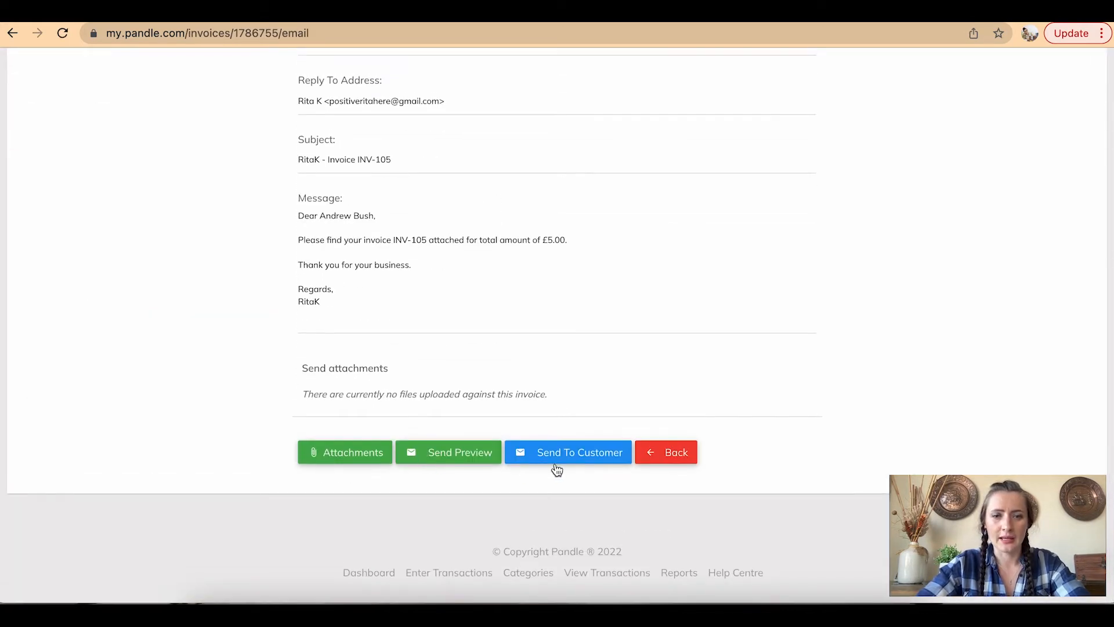
left_click(571, 463)
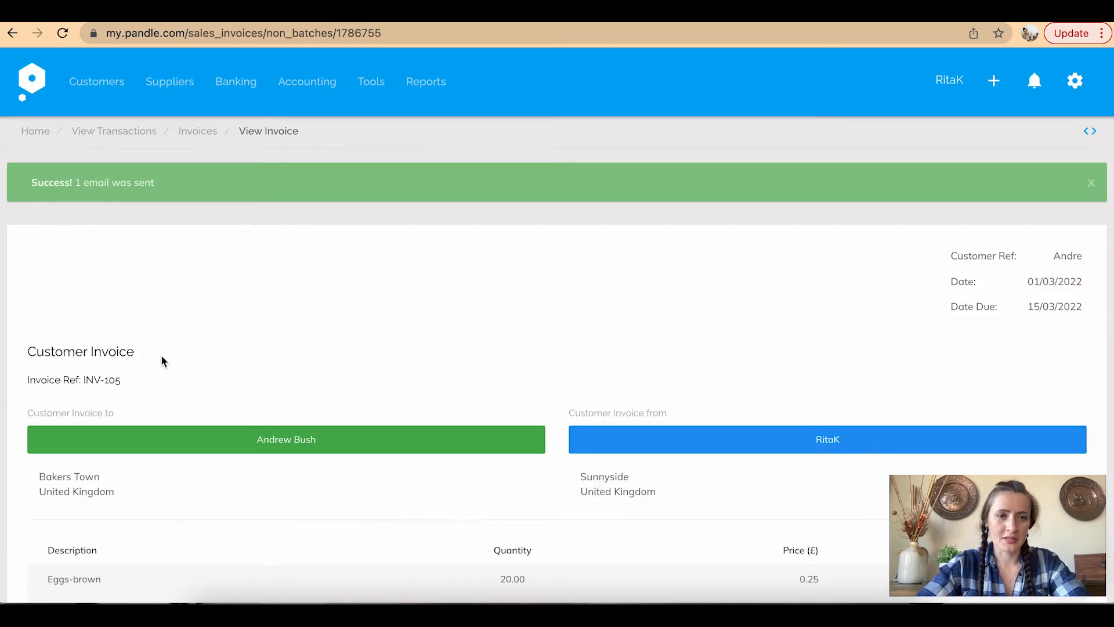
left_click(214, 22)
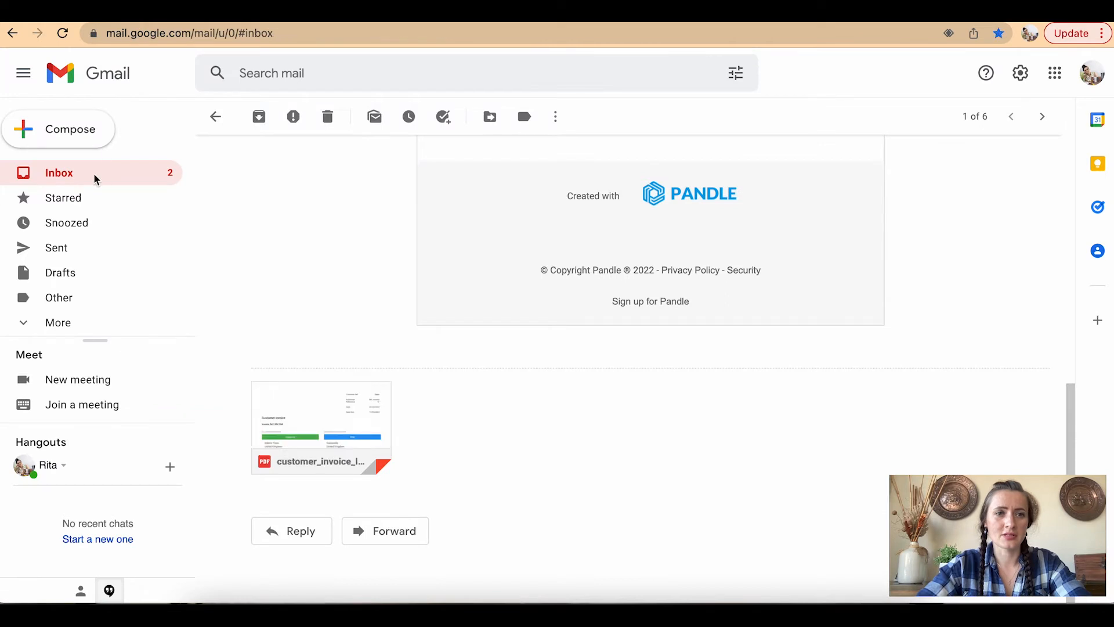
Open the INV-105 email in Gmail and preview its PDF attachment, then return to Pandle
left_click(95, 177)
left_click(607, 206)
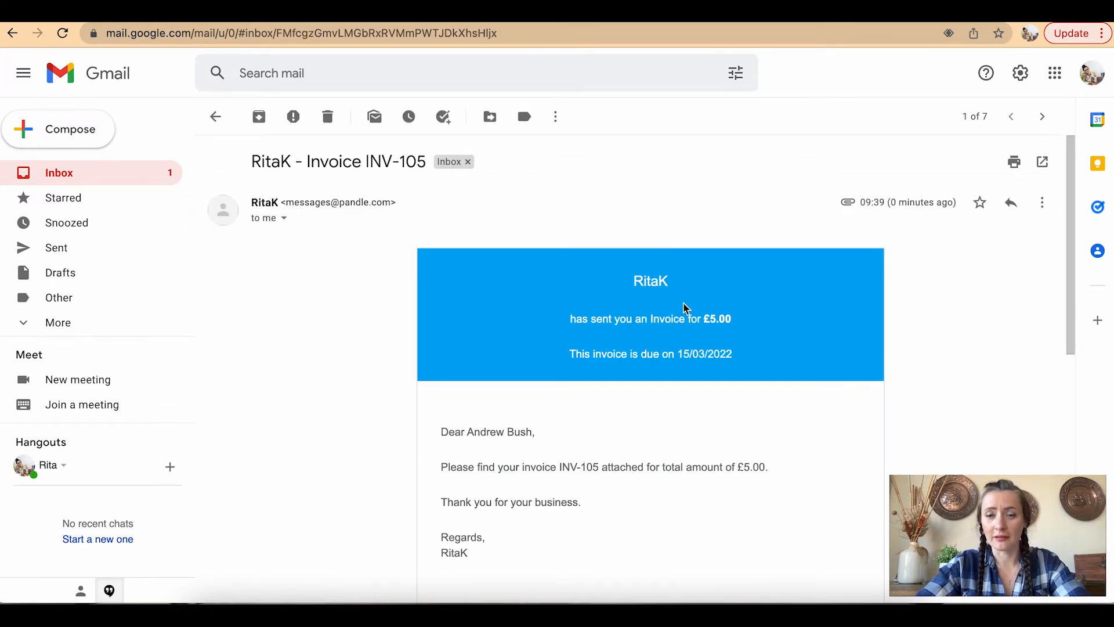
scroll(685, 307, "down", 8)
scroll(685, 308, "down", 1)
scroll(685, 307, "up", 1)
scroll(685, 307, "down", 2)
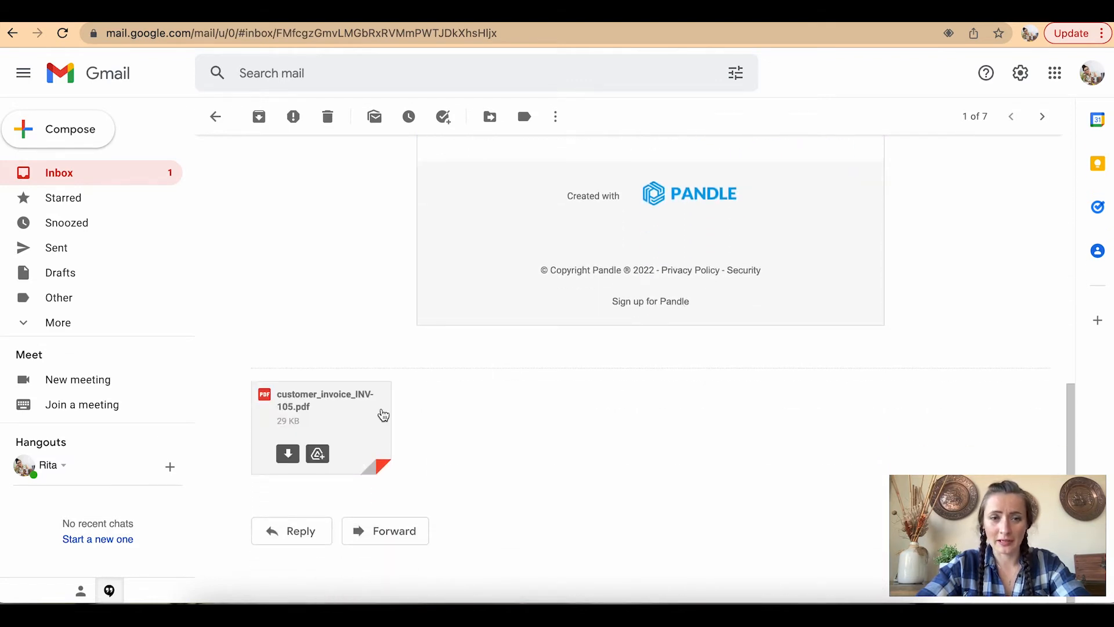
left_click(390, 409)
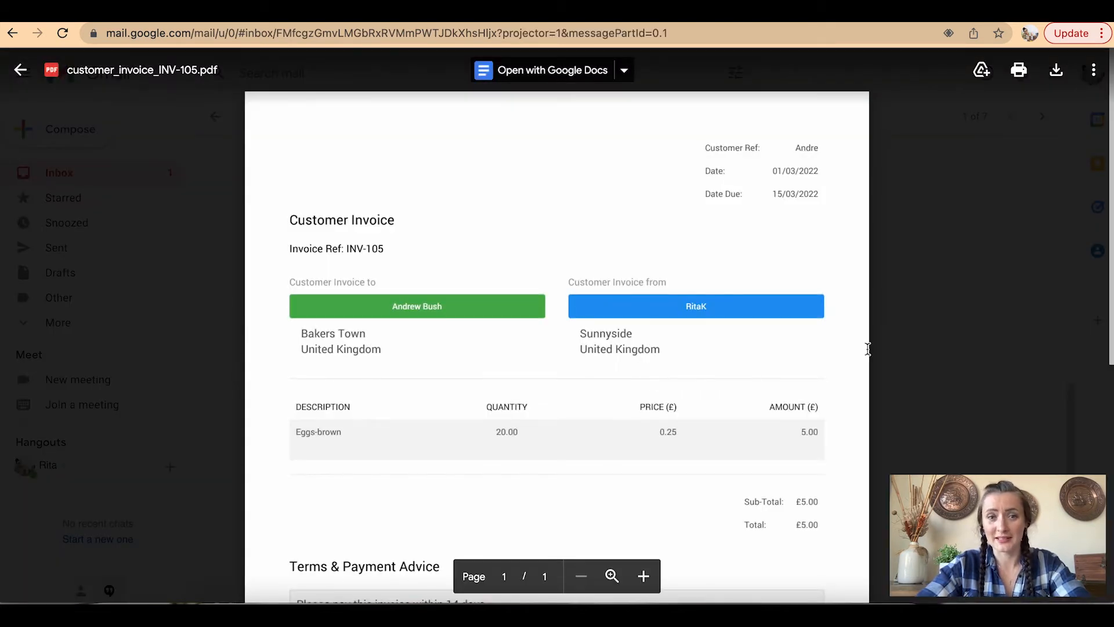
left_click(920, 340)
left_click(70, 174)
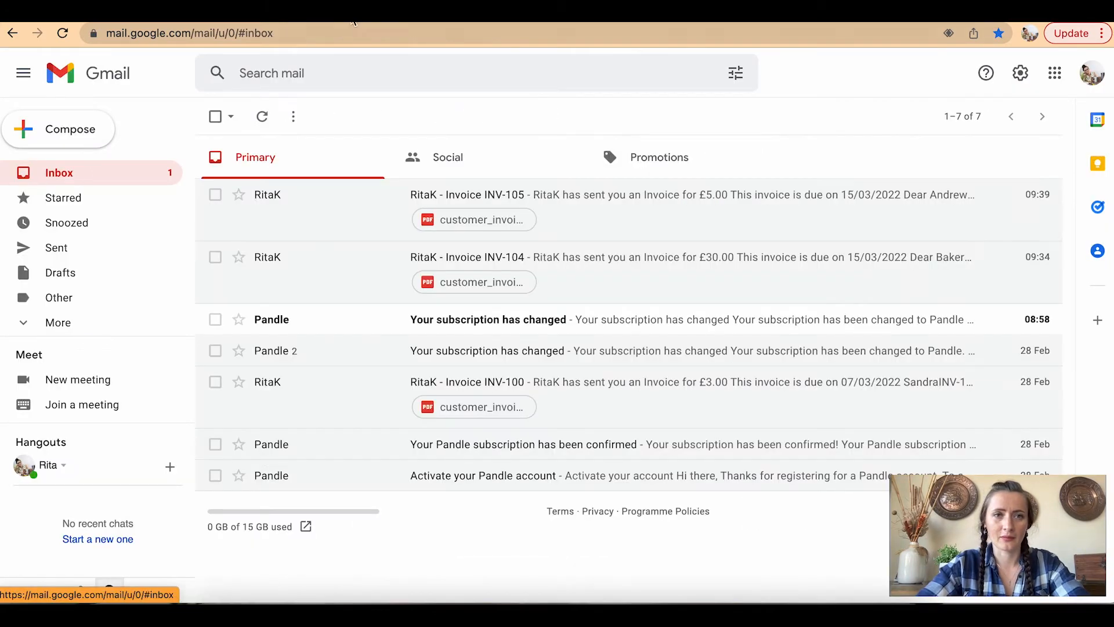
left_click(355, 13)
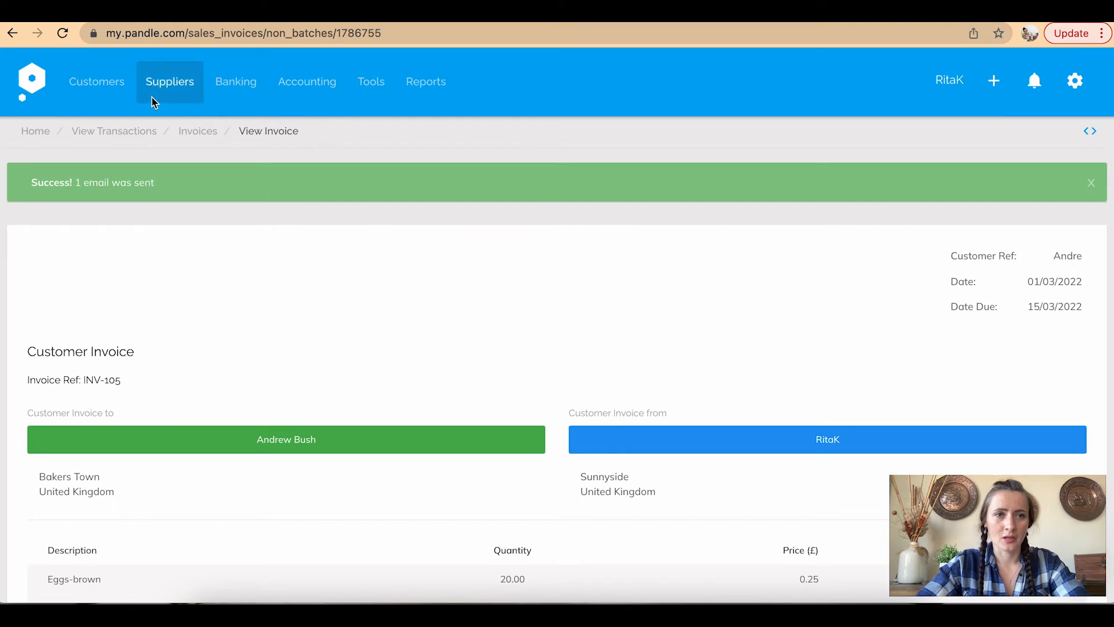
Open the Customers list and switch its view to the Receivables report
mouse_move(99, 96)
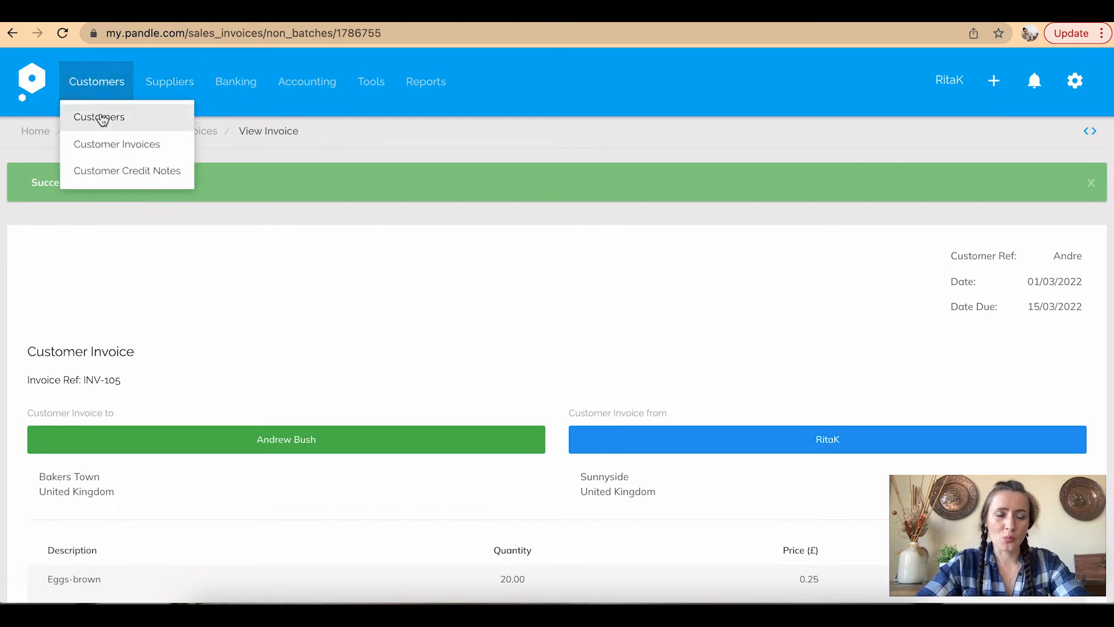
left_click(102, 119)
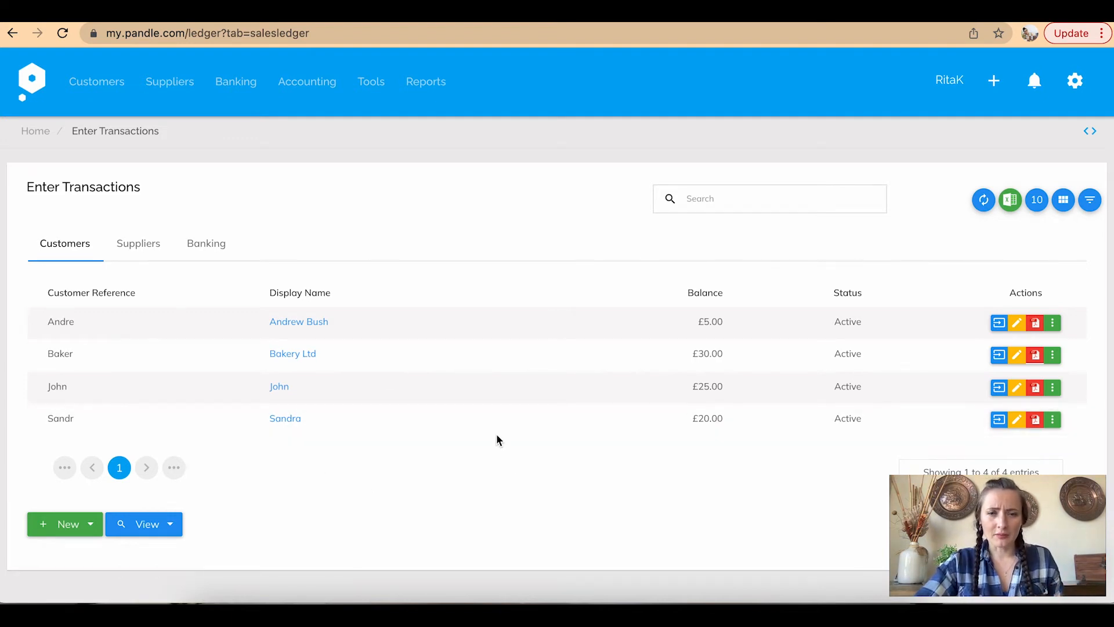
left_click(172, 526)
scroll(171, 526, "down", 2)
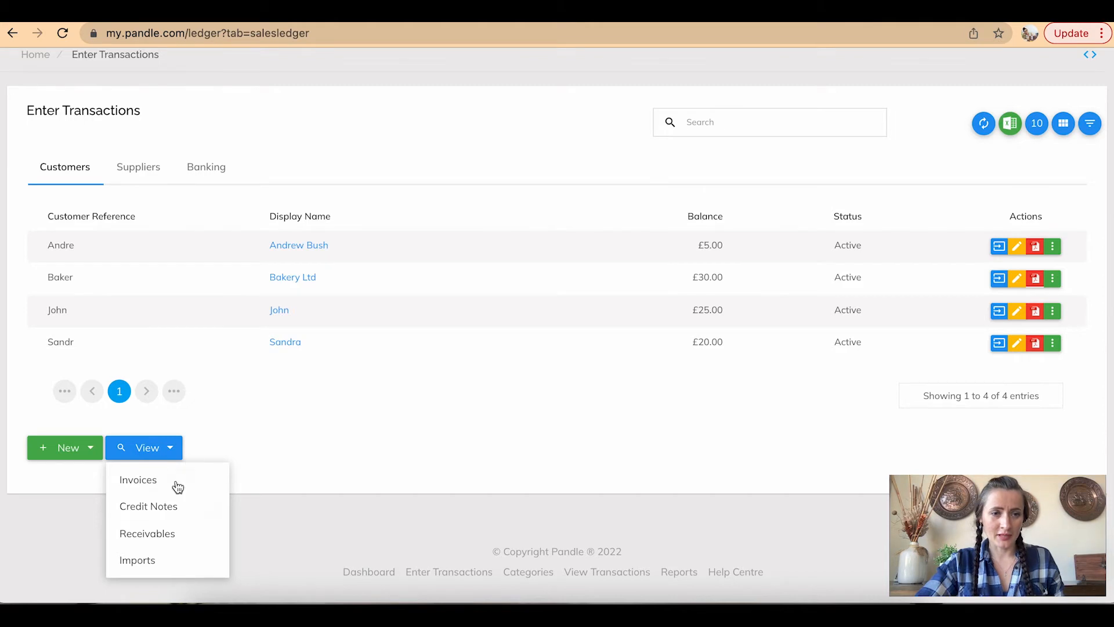
left_click(160, 539)
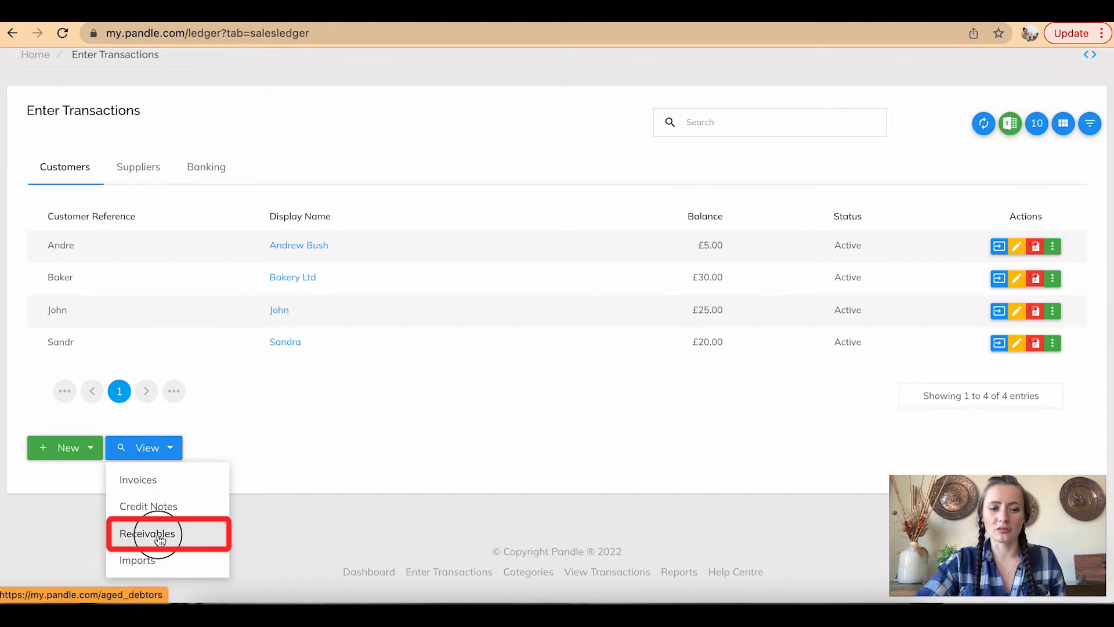
scroll(302, 479, "down", 2)
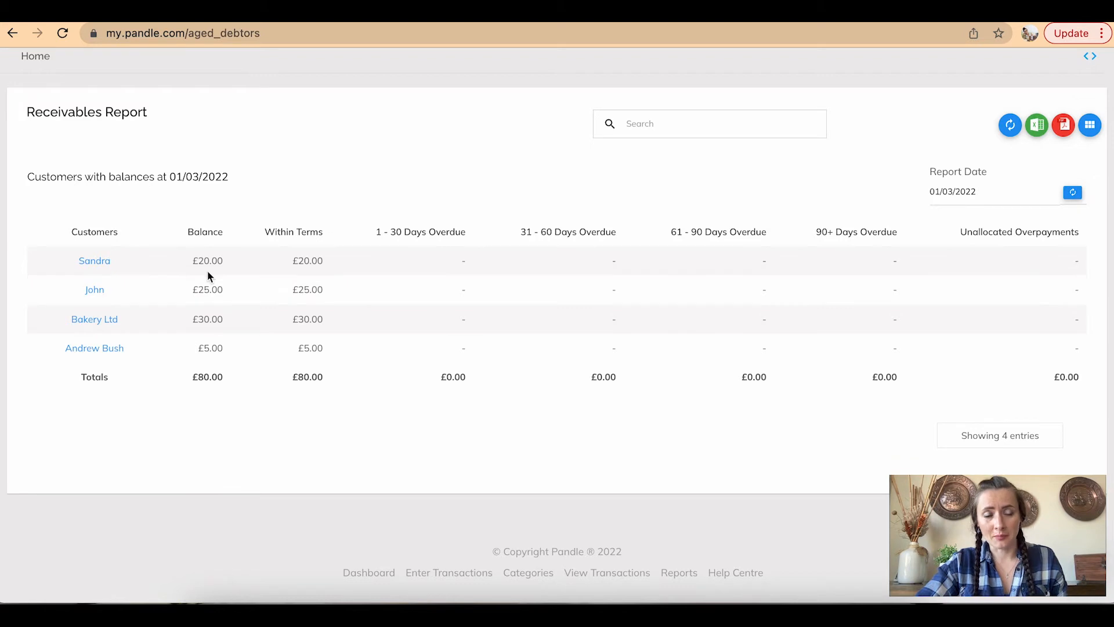
scroll(274, 439, "up", 3)
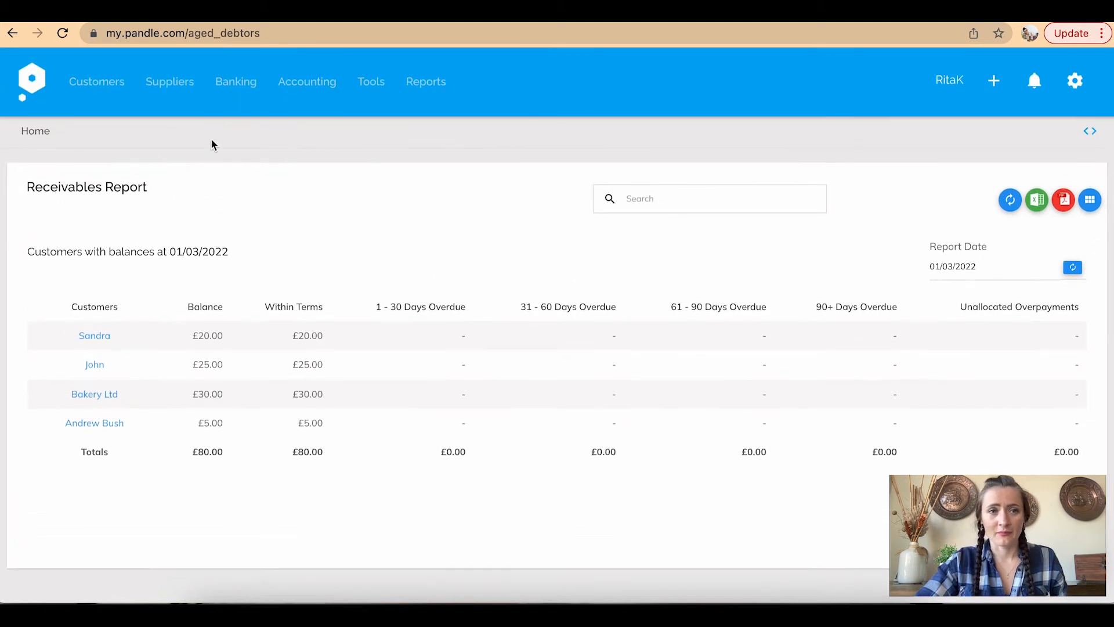
Leave the customers list for the home dashboard and bring up the Banking menu
mouse_move(107, 87)
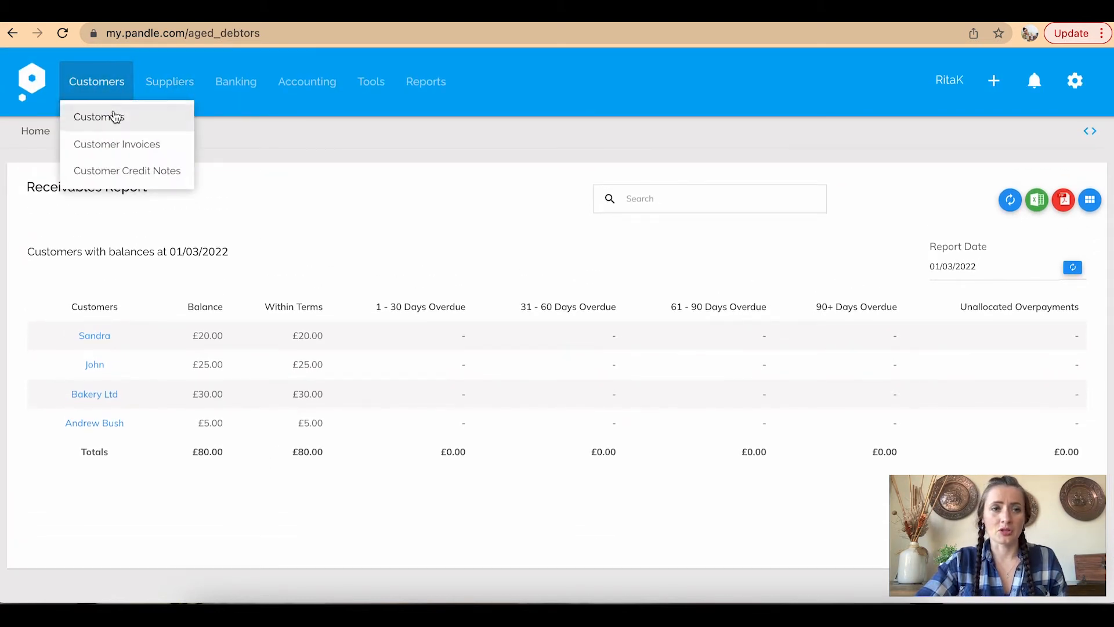
left_click(113, 117)
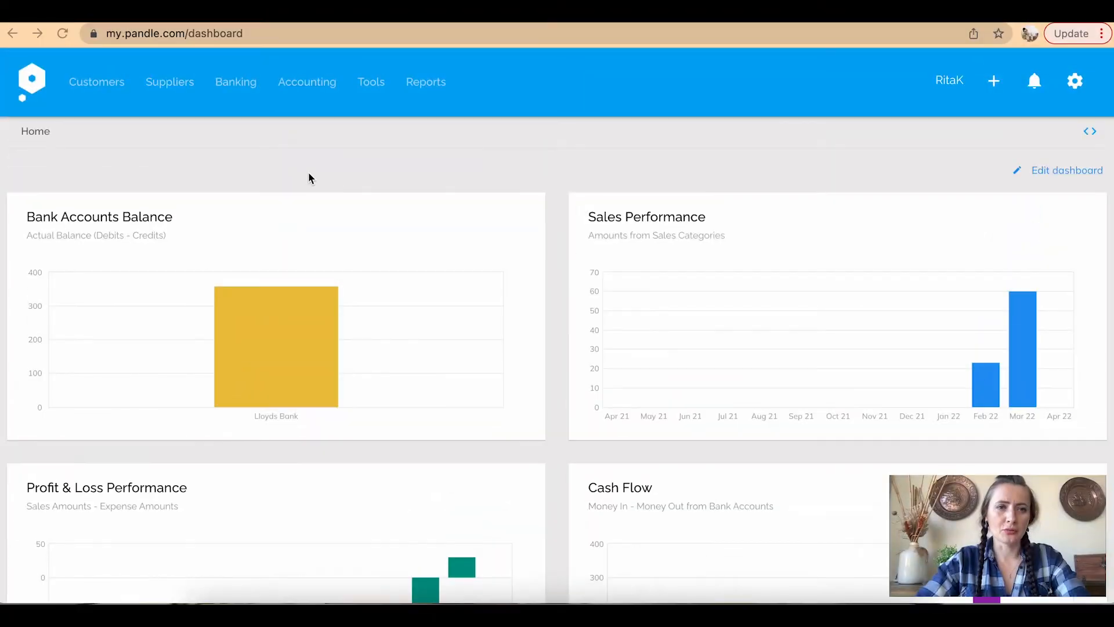
left_click(250, 90)
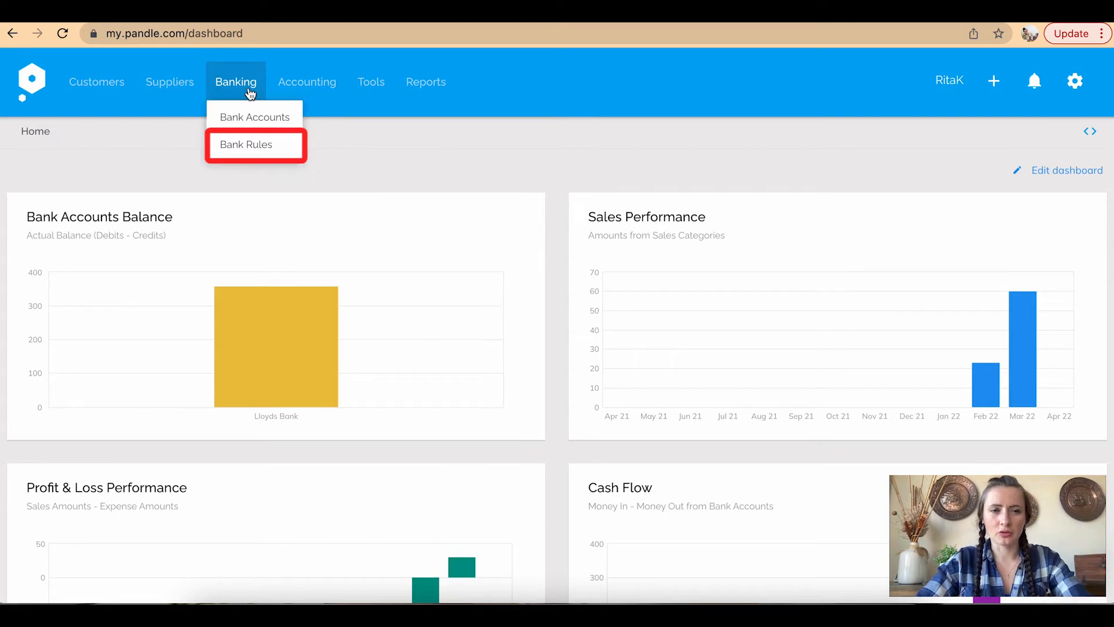
Open Banking > Bank Accounts to see the Lloyds Bank and Cash accounts
left_click(298, 124)
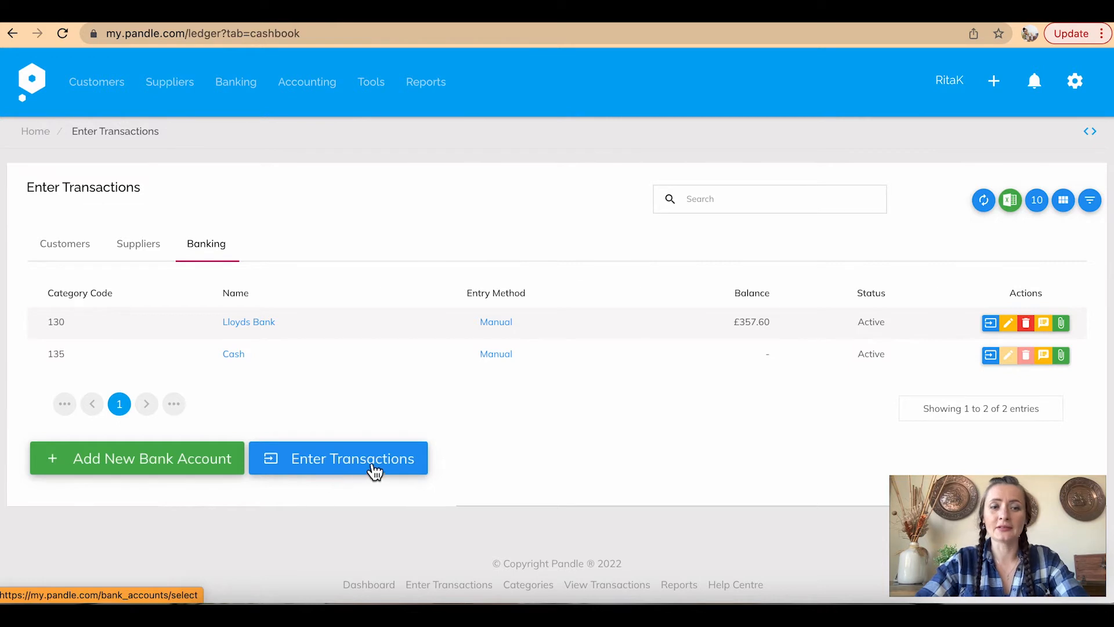
Pick the 135 | Cash account and open a blank new bank transaction for it
left_click(269, 462)
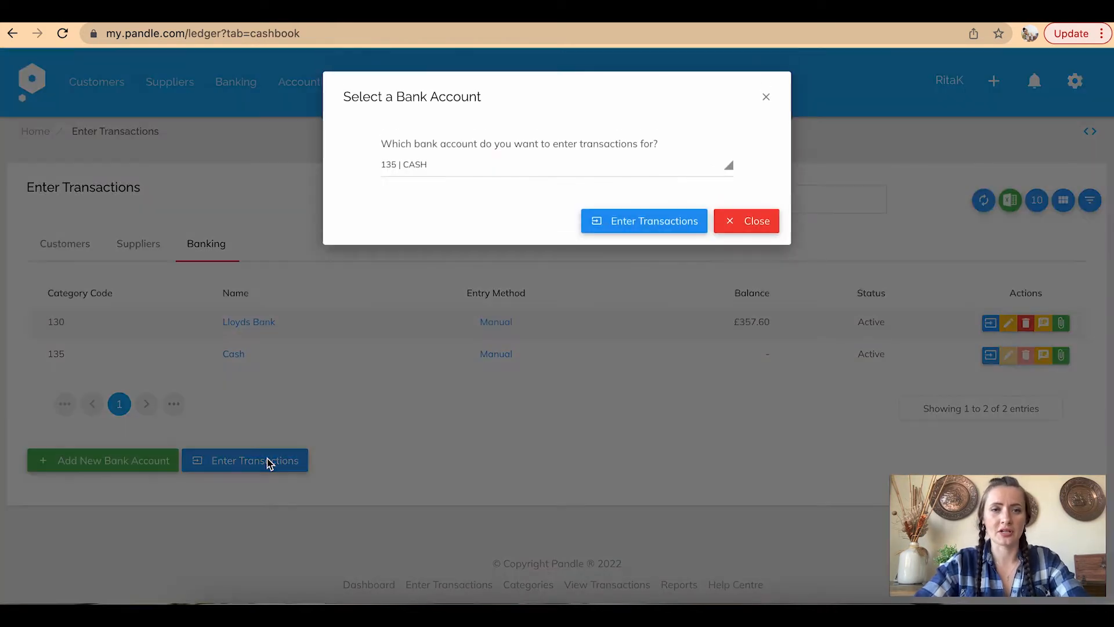
left_click(531, 166)
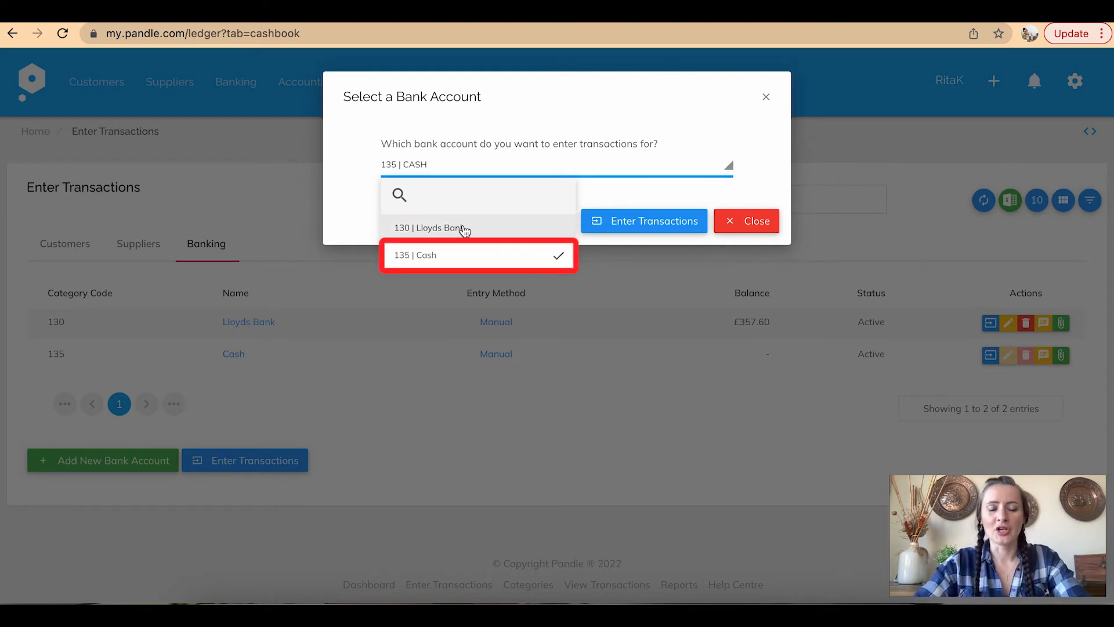
left_click(512, 260)
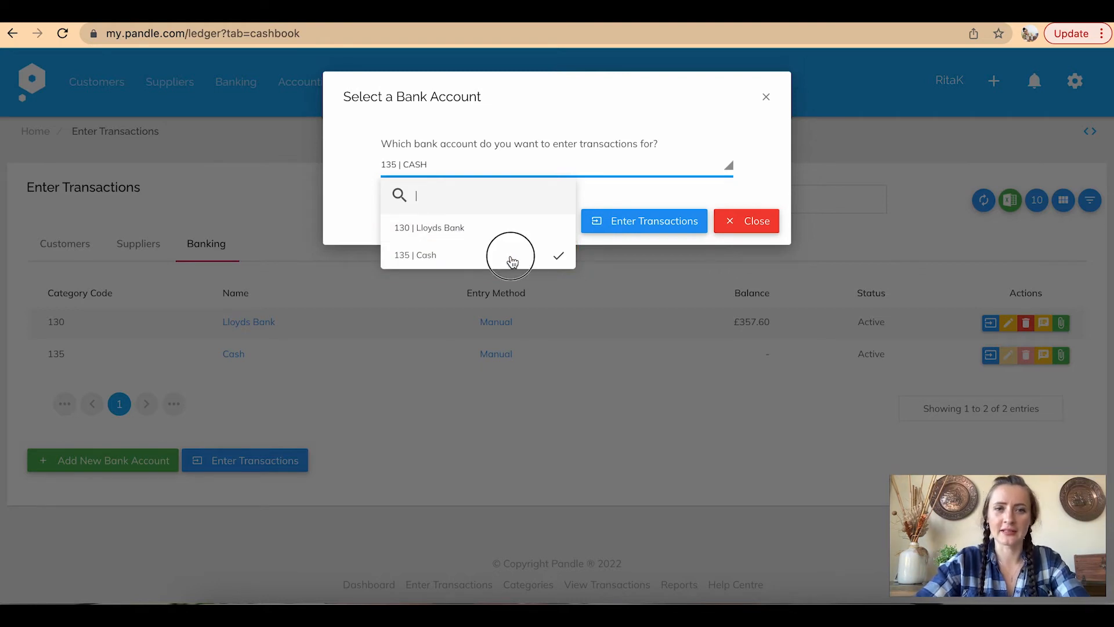
left_click(617, 225)
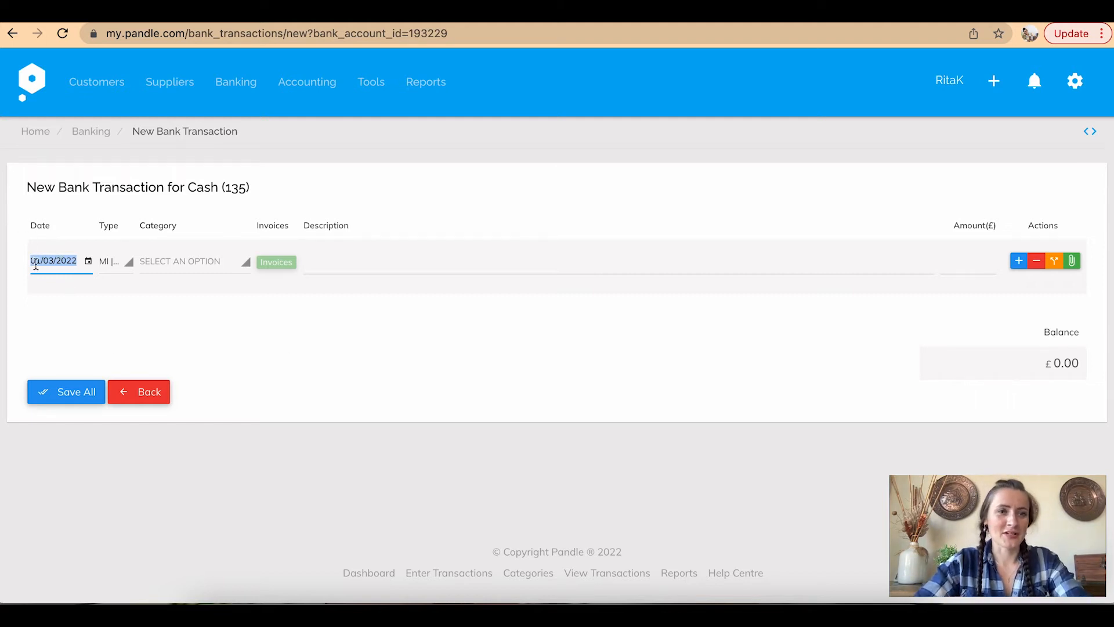
Date the first Cash transaction line 01/02/2022 and list its type options
left_click(88, 261)
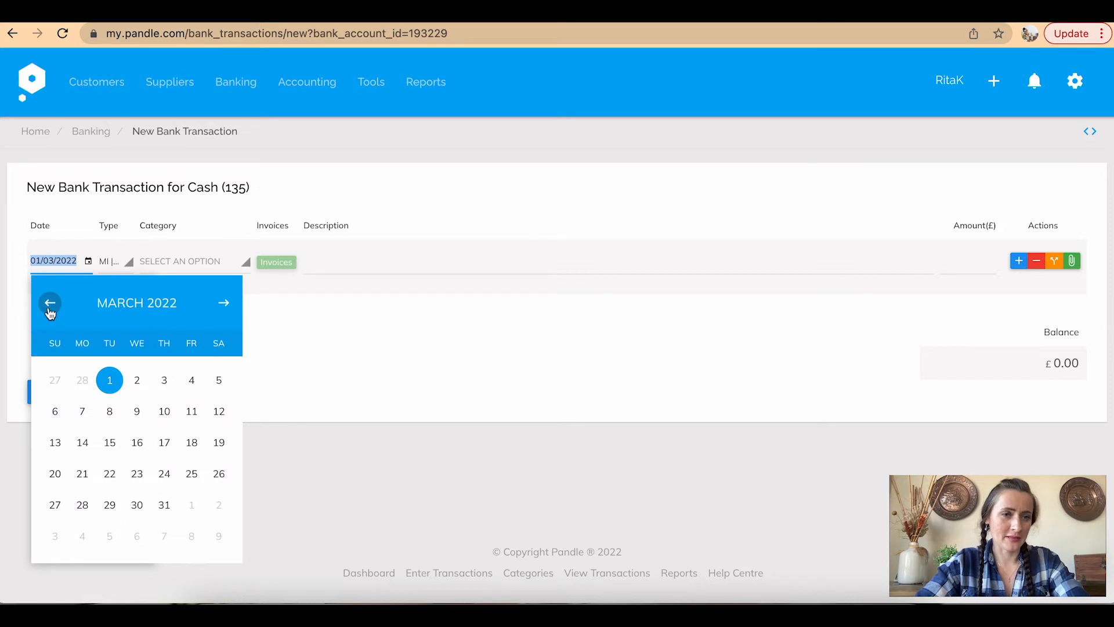
left_click(50, 303)
left_click(109, 411)
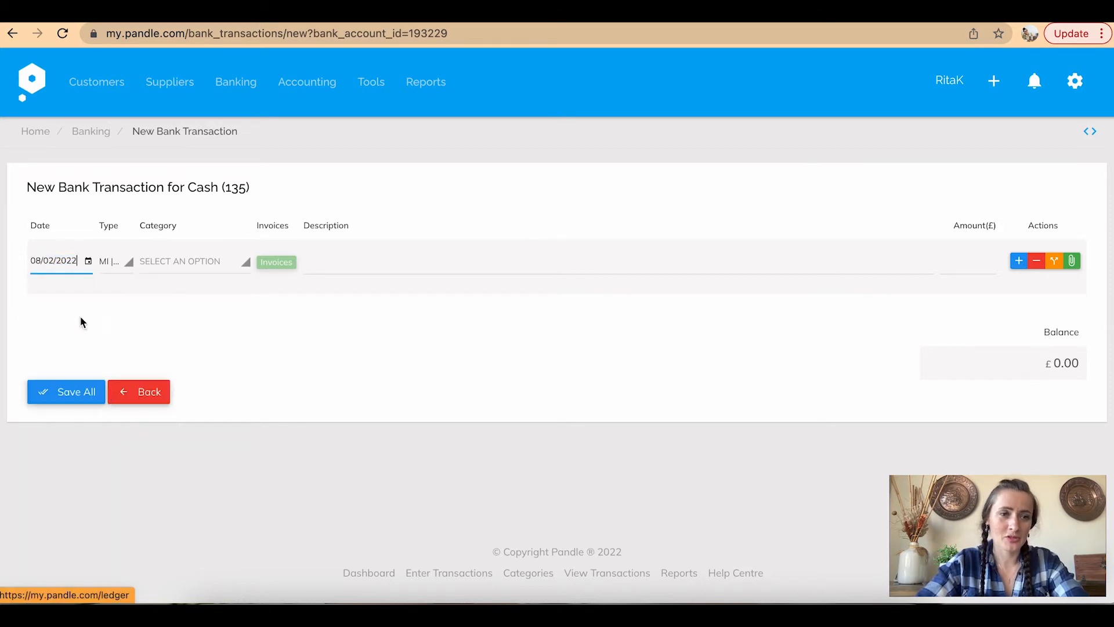
left_click(88, 263)
left_click(109, 378)
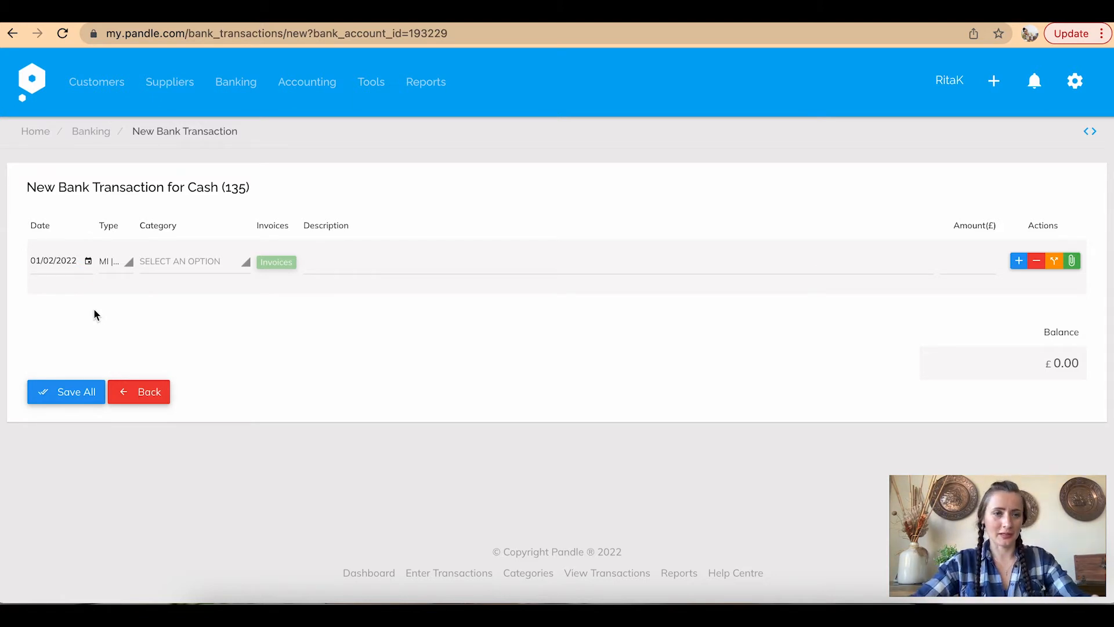
left_click(122, 270)
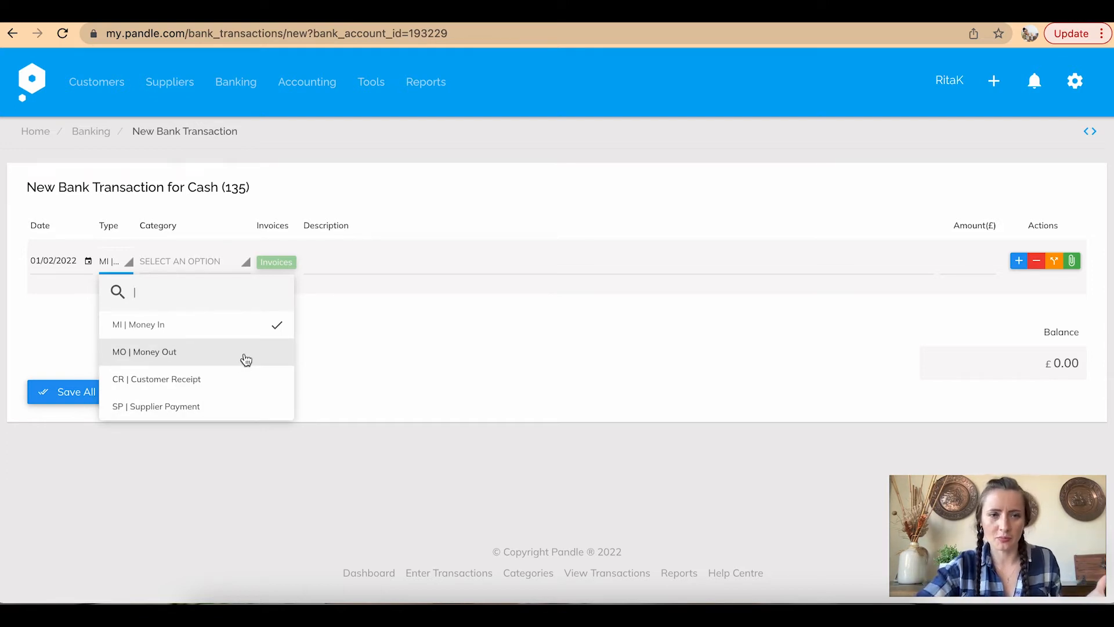
Keep the line as Money In and set its category to 200 Funding via a 'fun' search
left_click(217, 330)
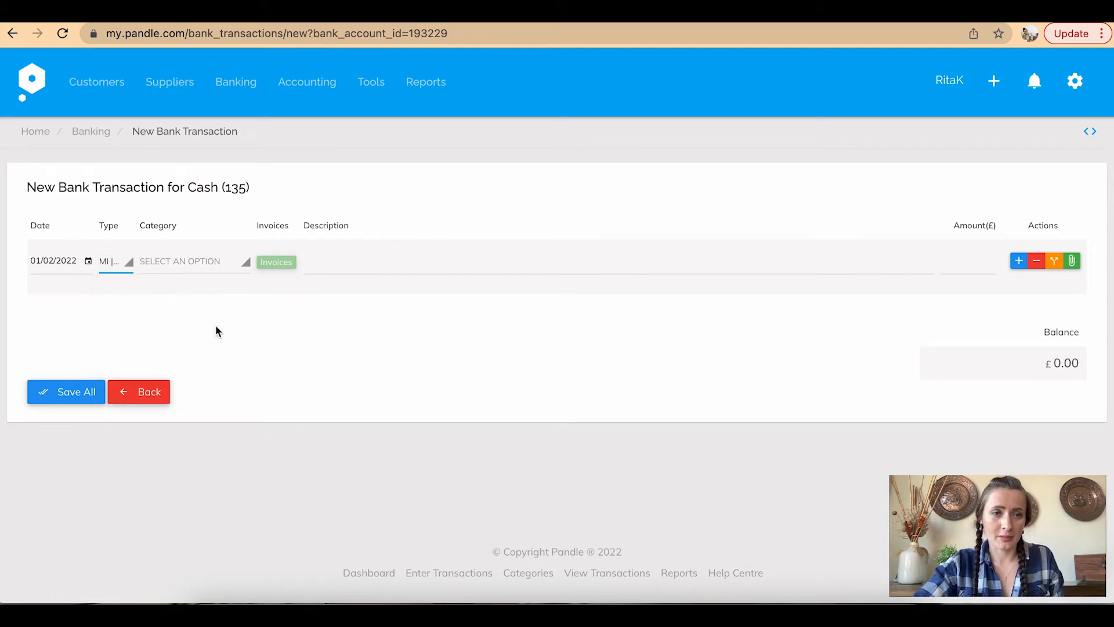
left_click(189, 264)
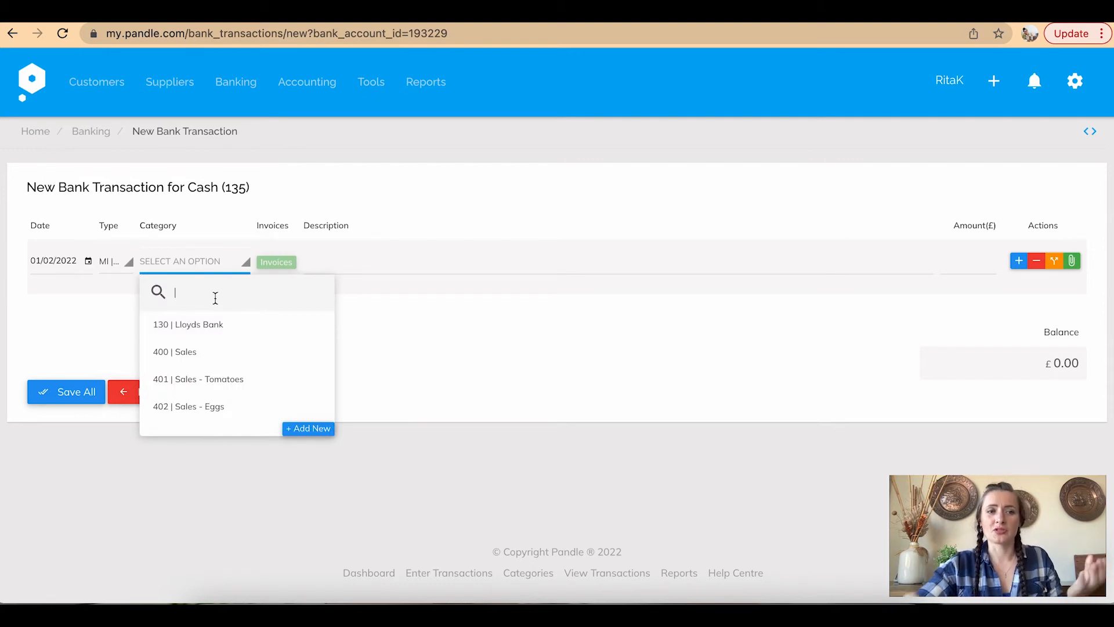
scroll(231, 324, "down", 1)
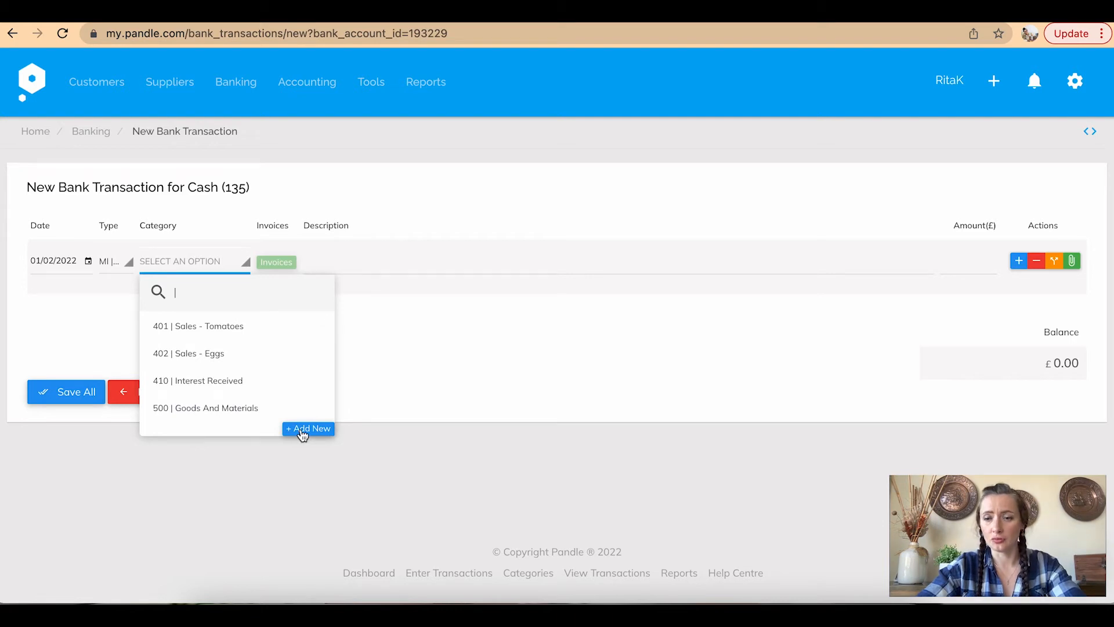
scroll(229, 353, "down", 1)
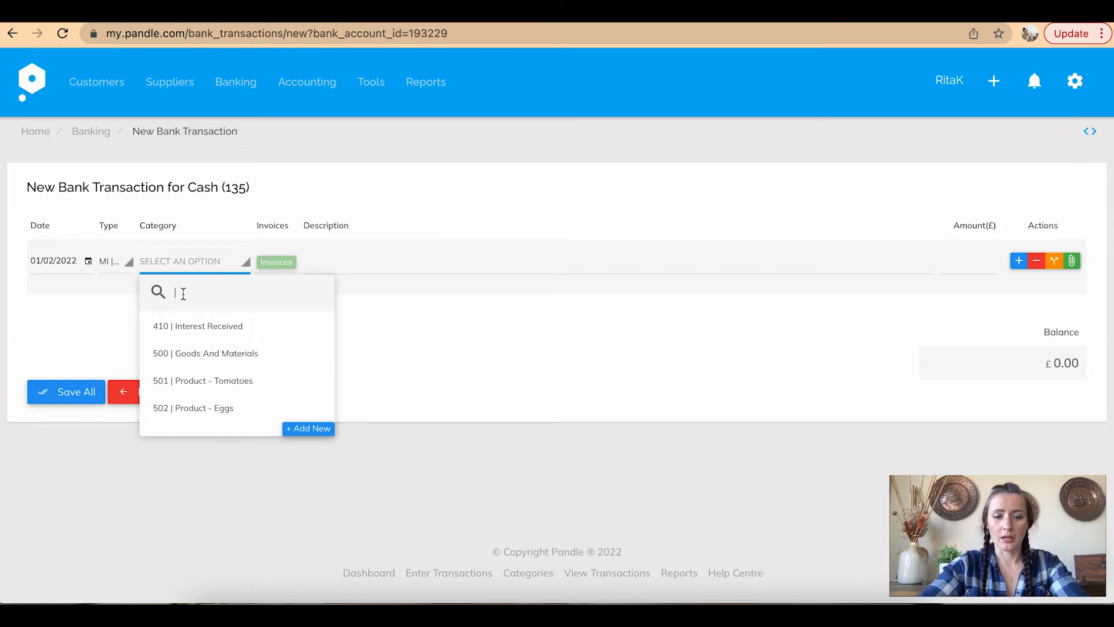
type("fun")
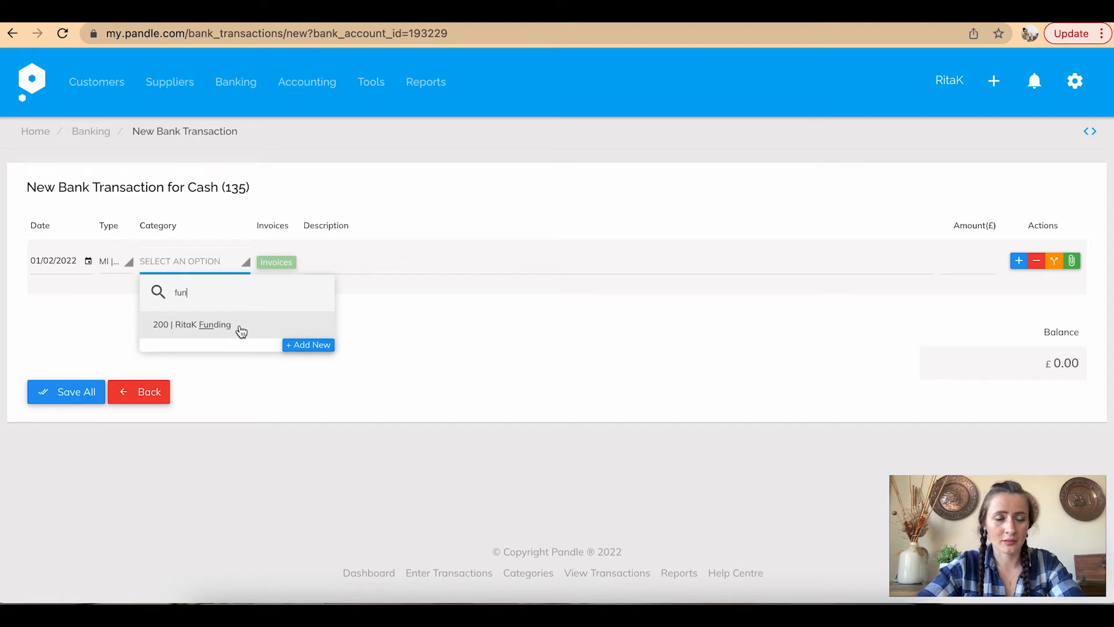
left_click(241, 328)
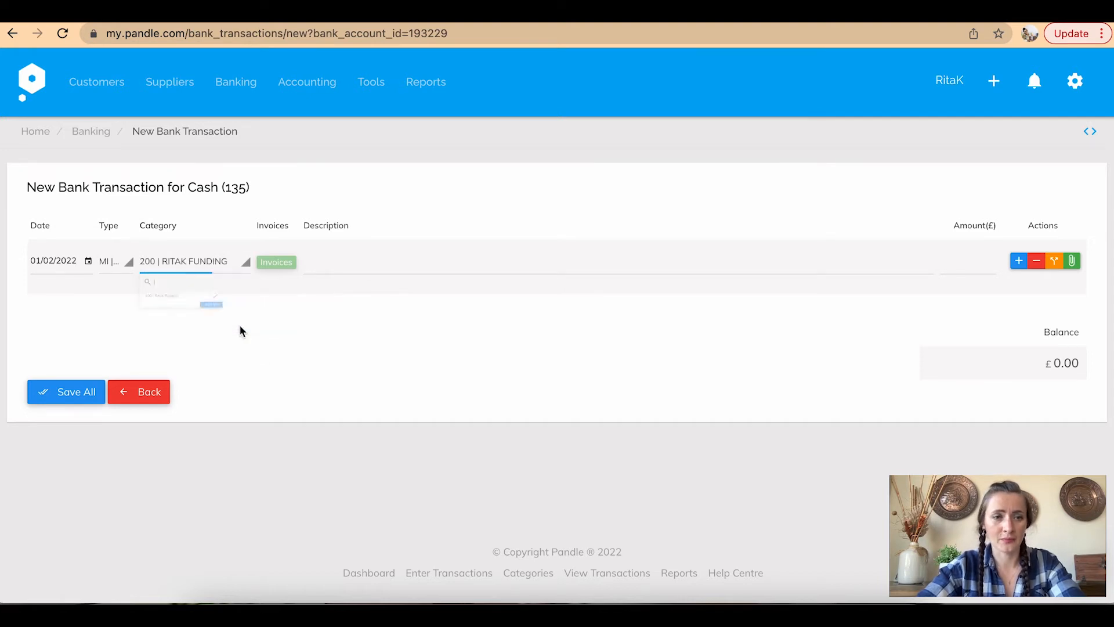
Describe the line as Personal deposit for £50 and add a second row
left_click(329, 263)
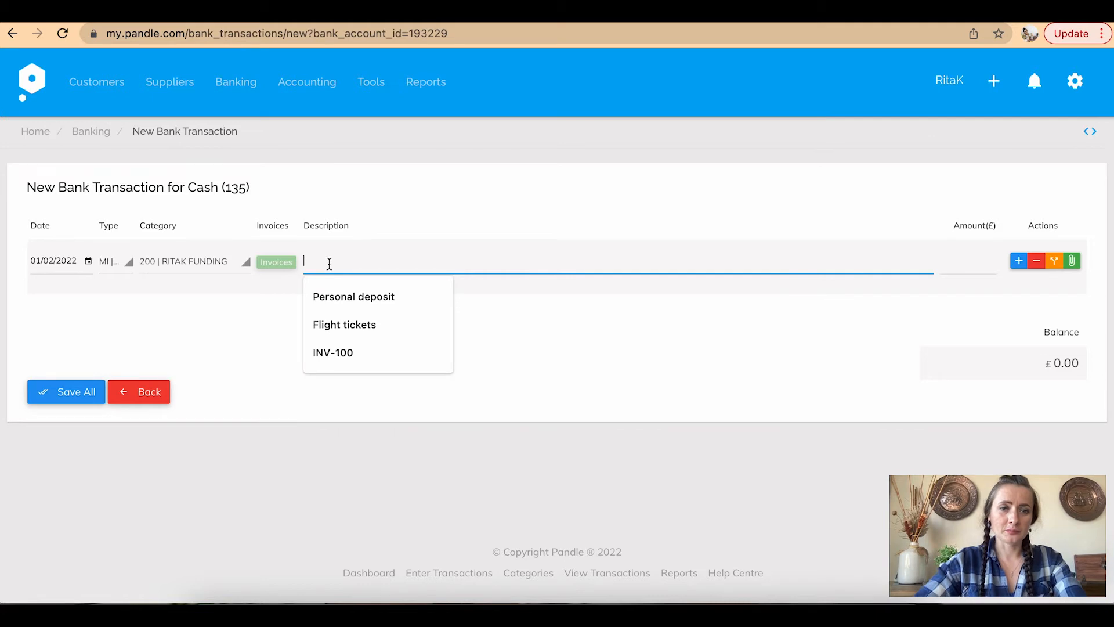
left_click(339, 295)
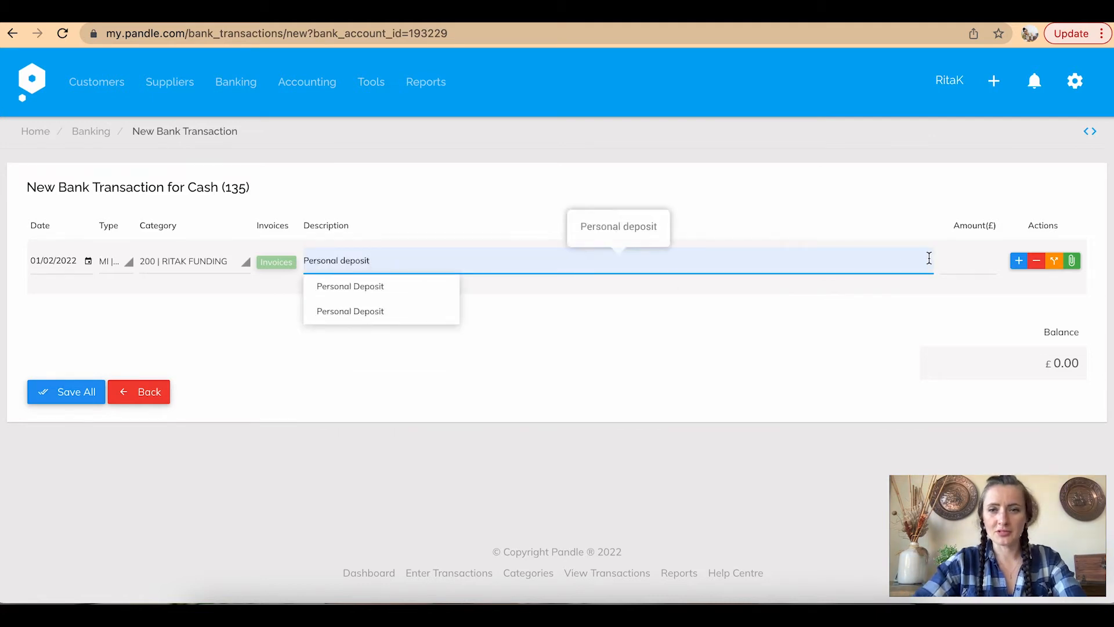
left_click(975, 259)
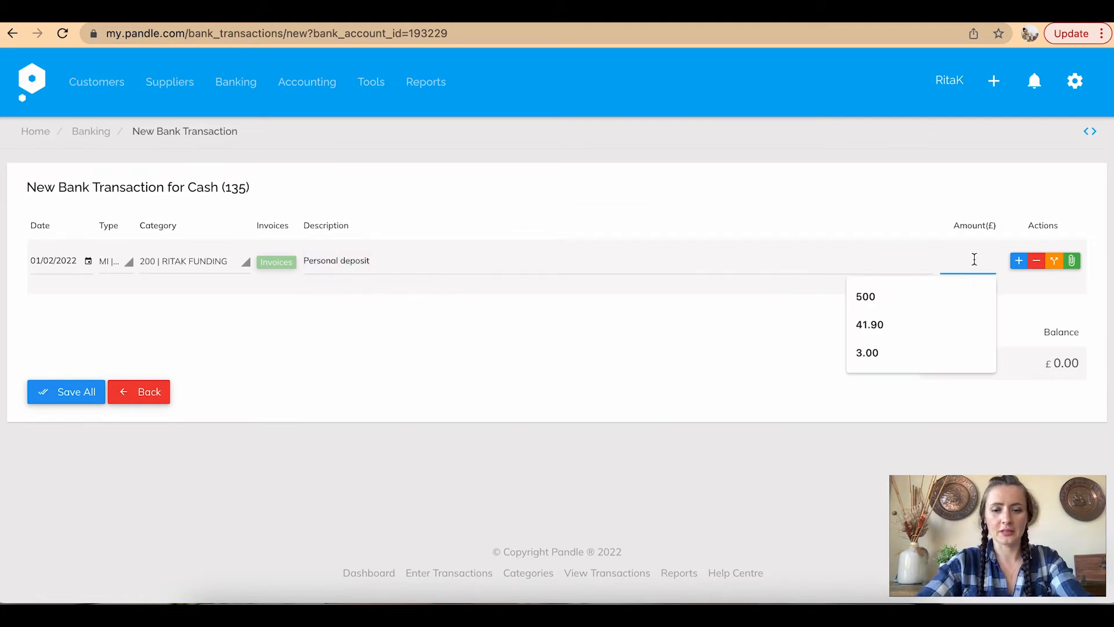
type("50")
left_click(948, 334)
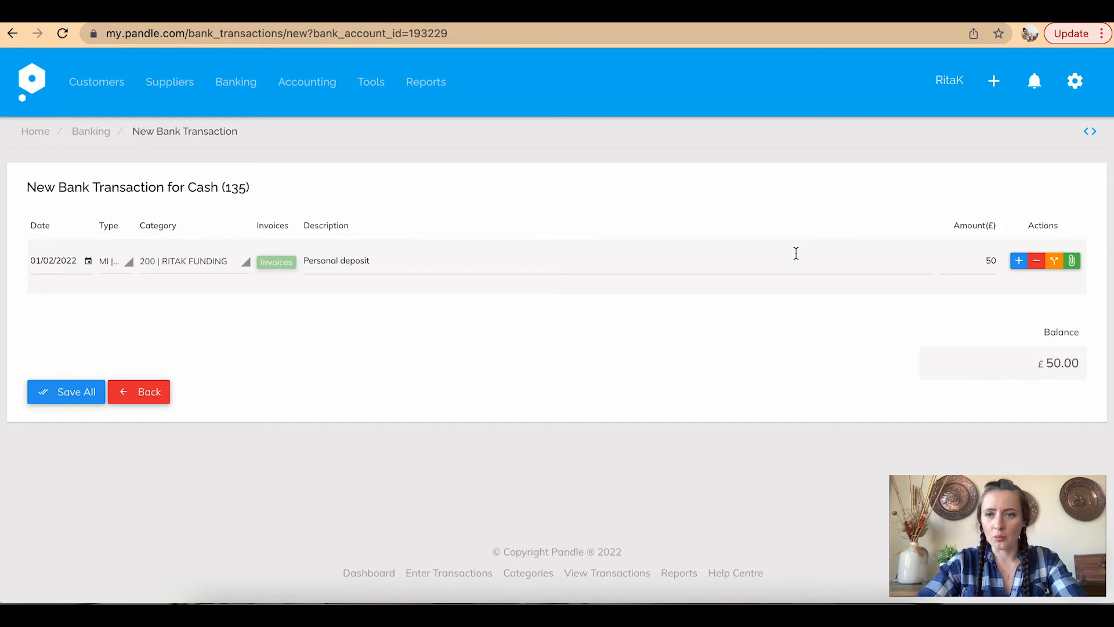
left_click(1019, 262)
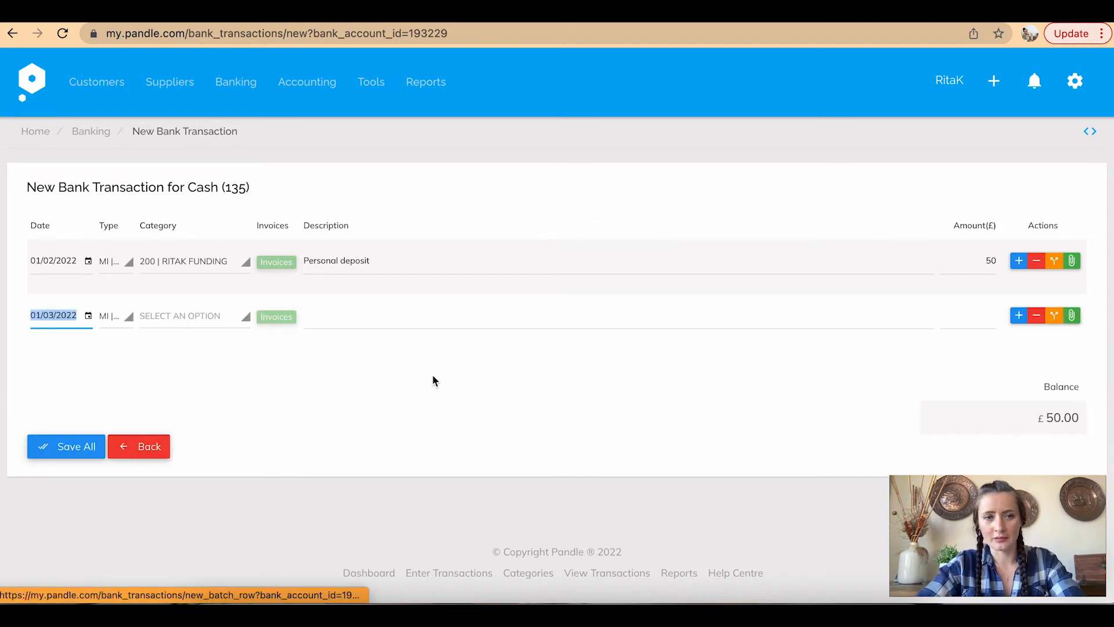
Make the second row a customer receipt from the paying customer
left_click(90, 317)
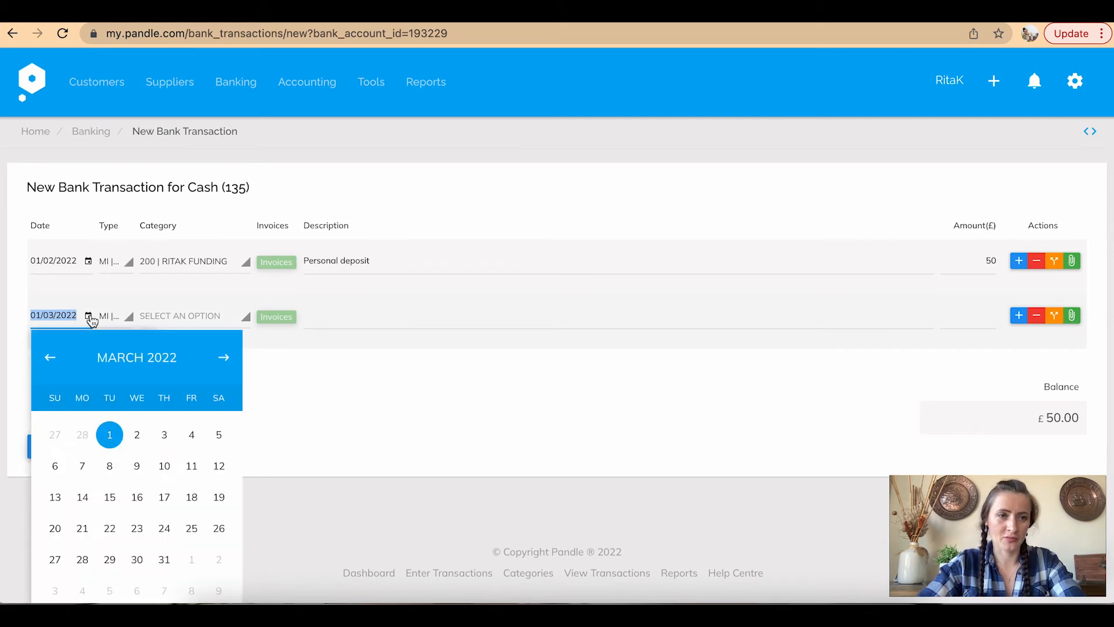
left_click(82, 435)
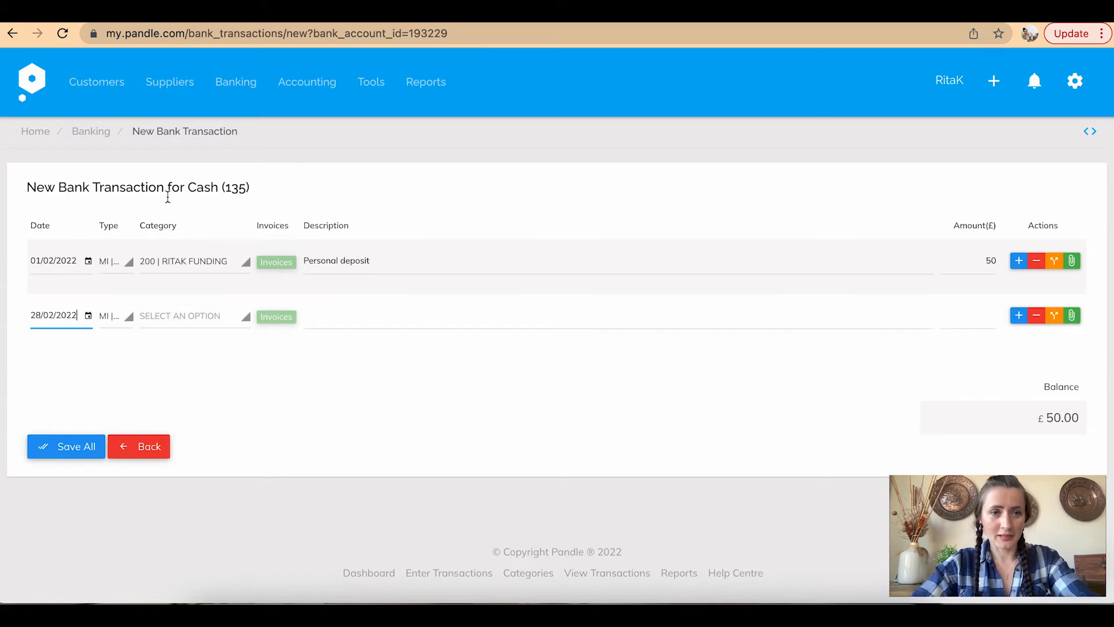
left_click(127, 325)
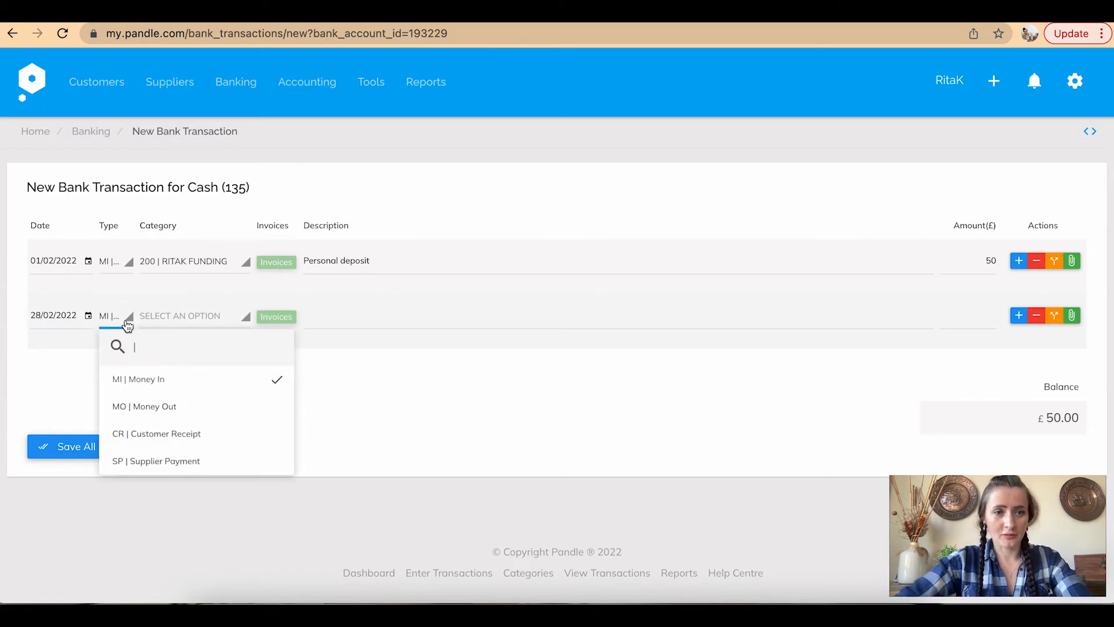
left_click(175, 431)
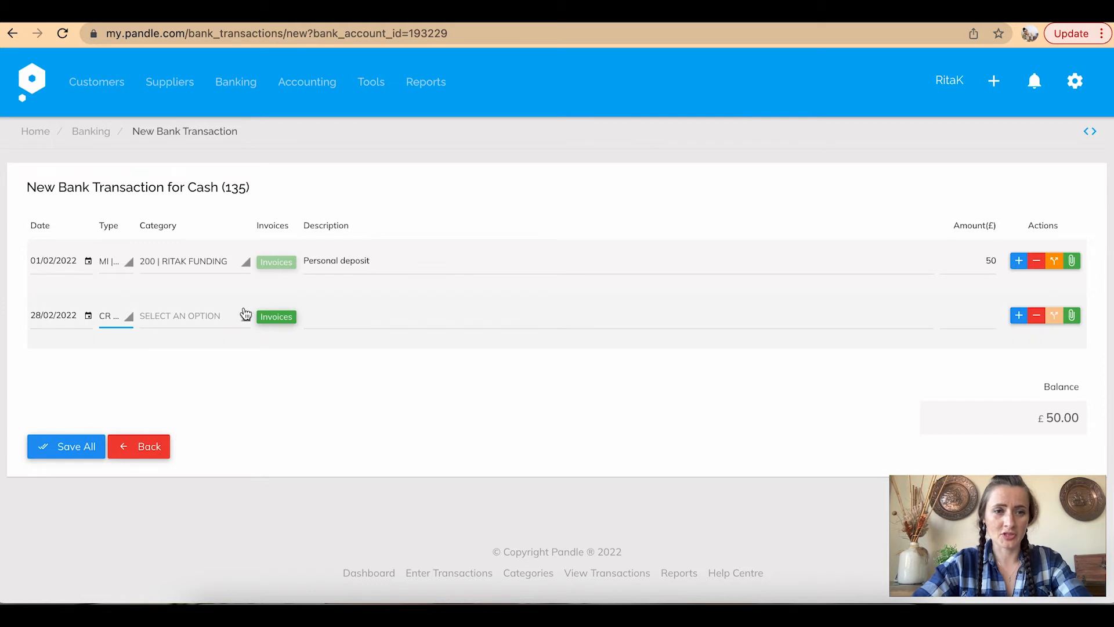
left_click(230, 319)
left_click(229, 379)
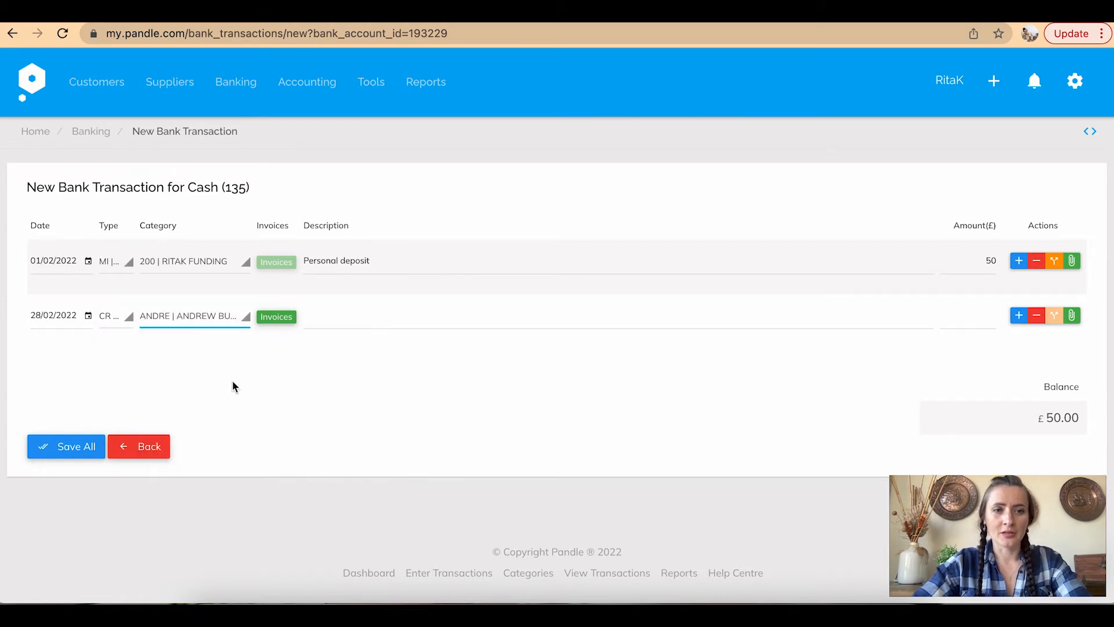
Allocate the receipt to pay invoice INV-105 in full for £5.00
left_click(267, 316)
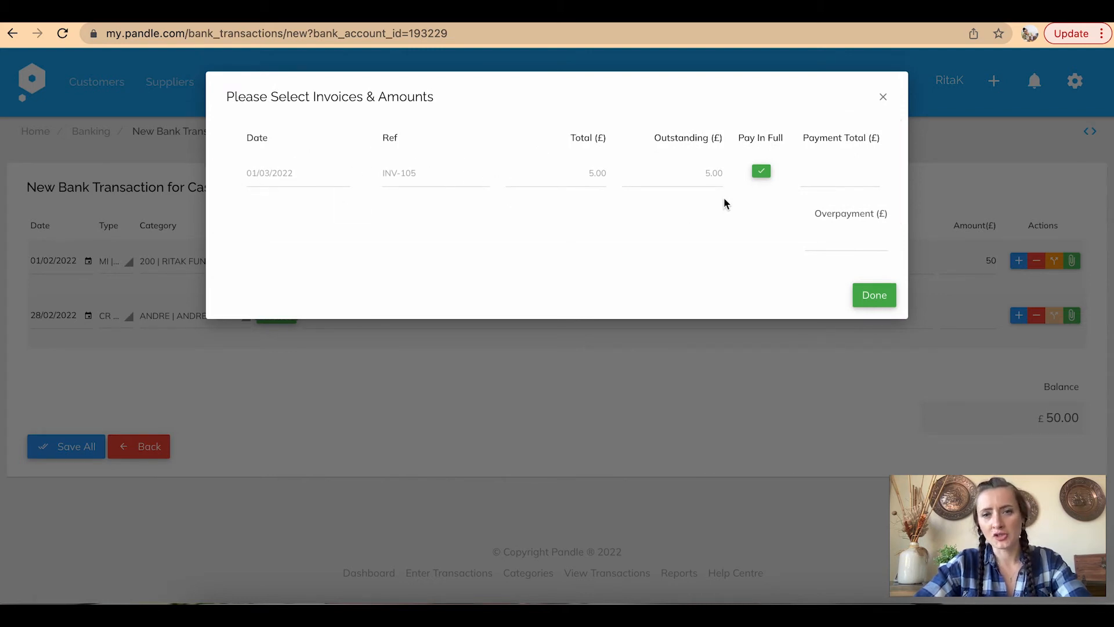
left_click(871, 296)
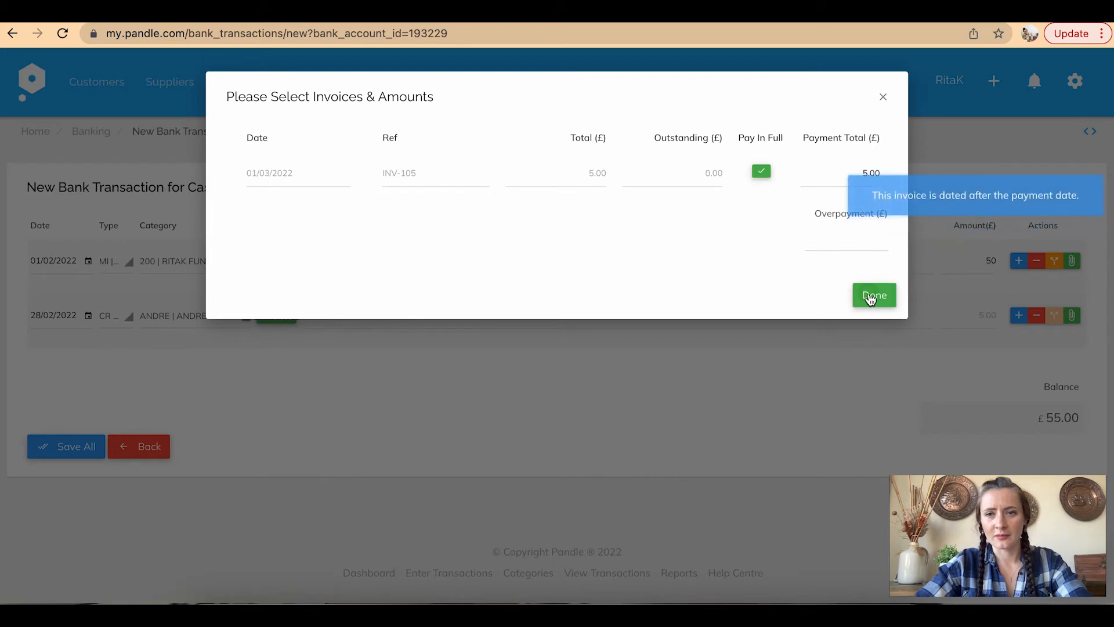
left_click(293, 321)
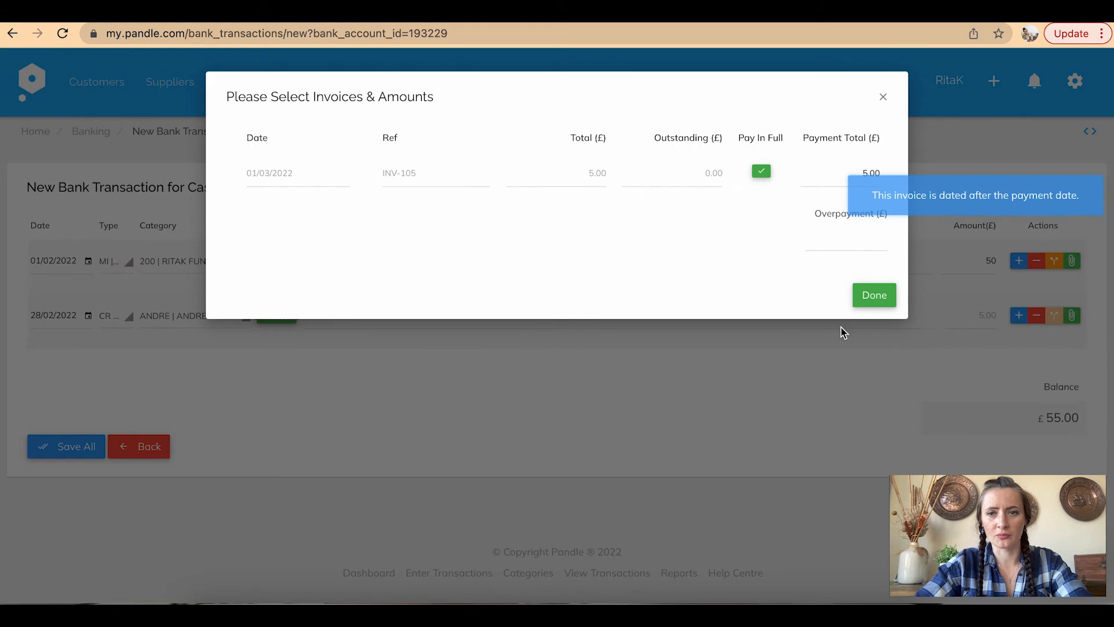
left_click(874, 301)
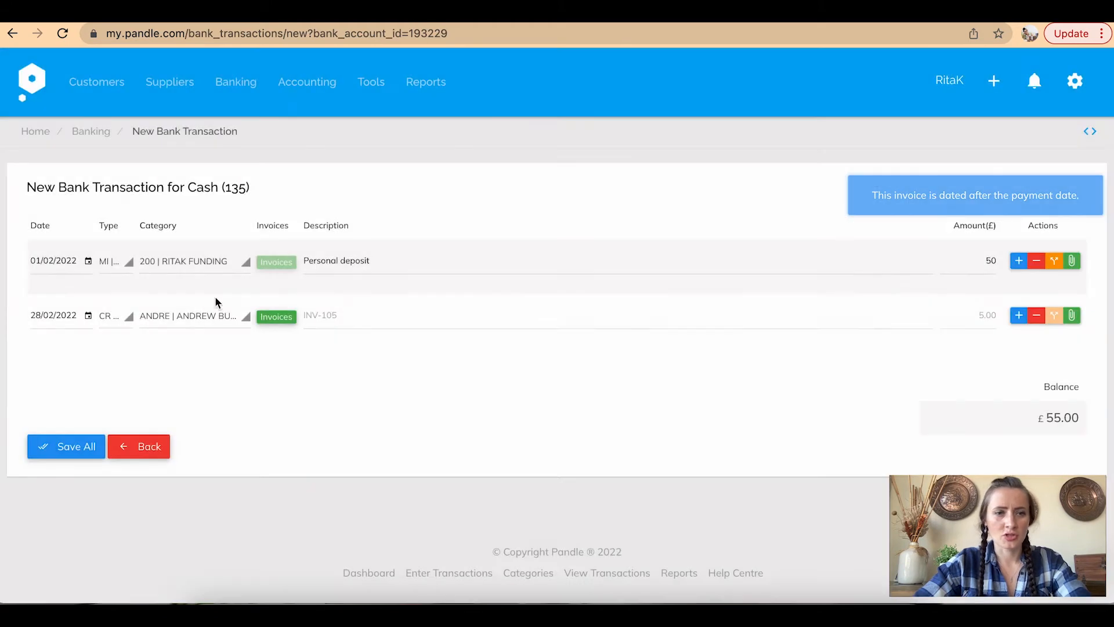
Correct the row's date to 01/03/2022 and add a third row
left_click(87, 318)
left_click(109, 591)
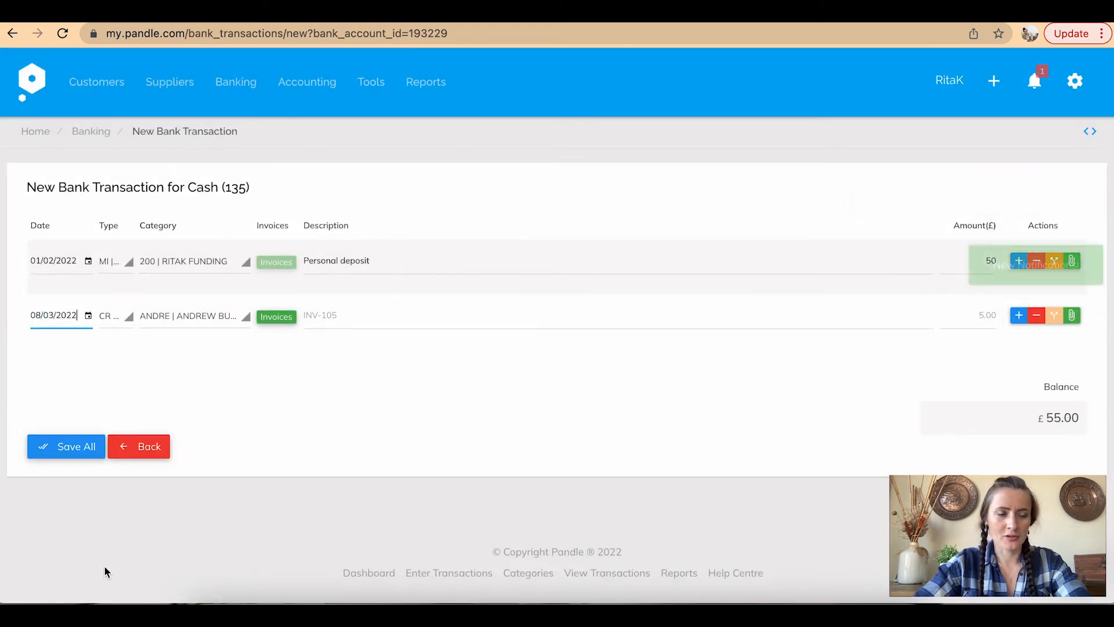
left_click(87, 316)
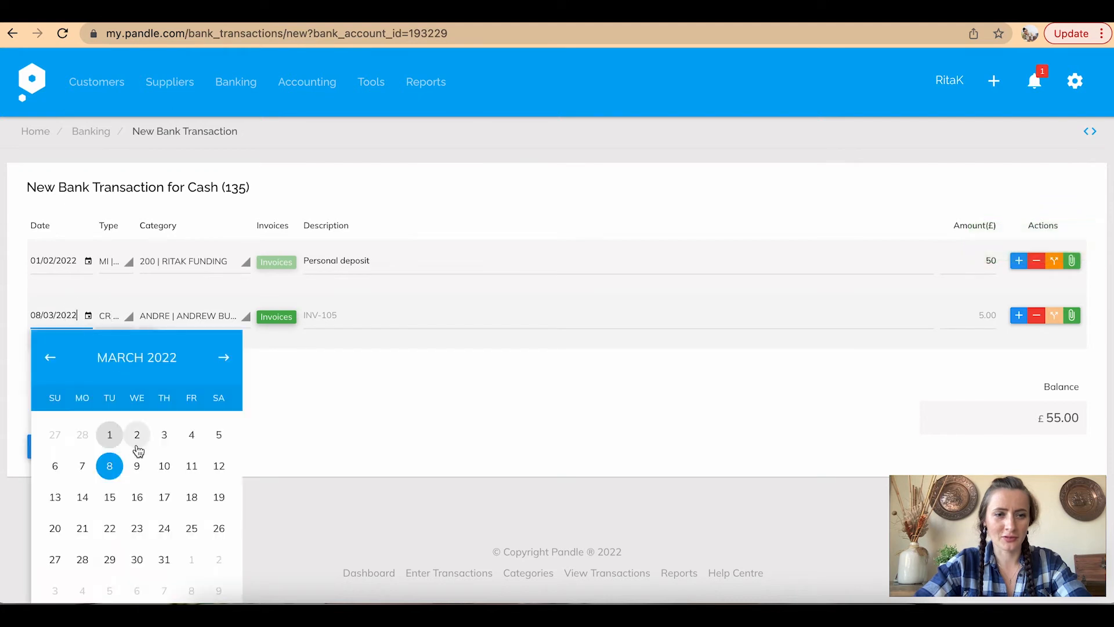
left_click(110, 436)
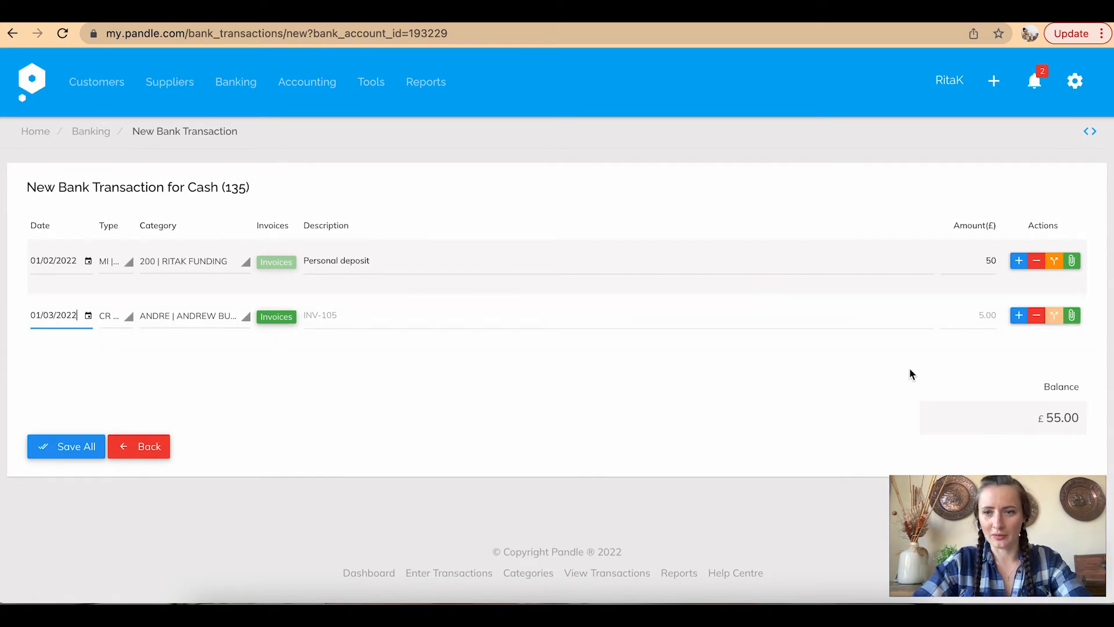
left_click(1018, 315)
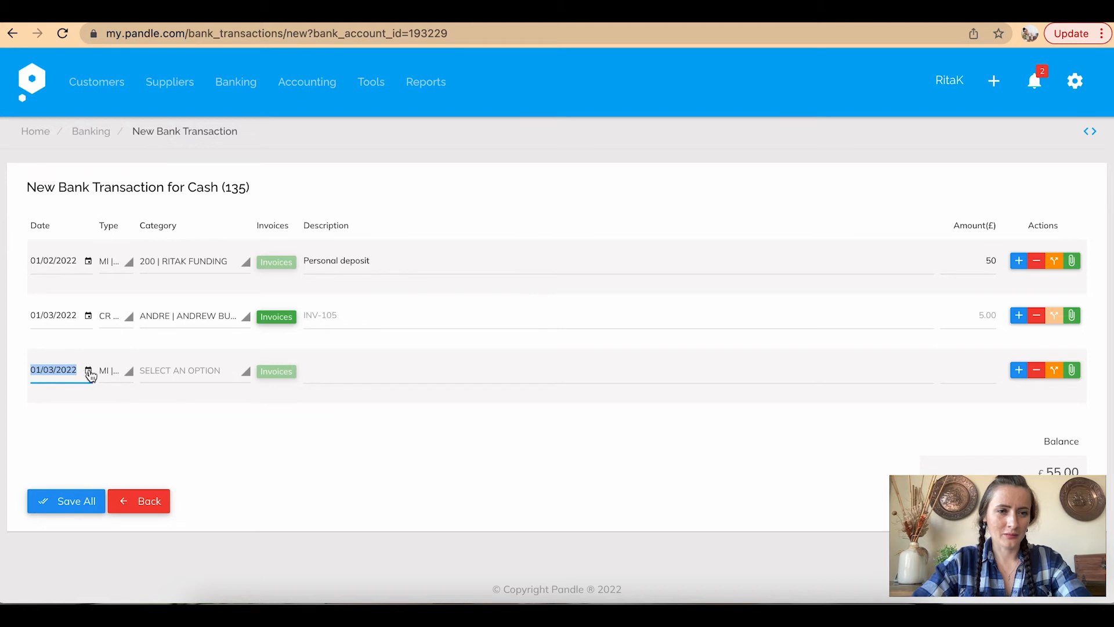
Record a £25.00 customer receipt on row three paying INV-102 in full, then add a fourth row
left_click(119, 374)
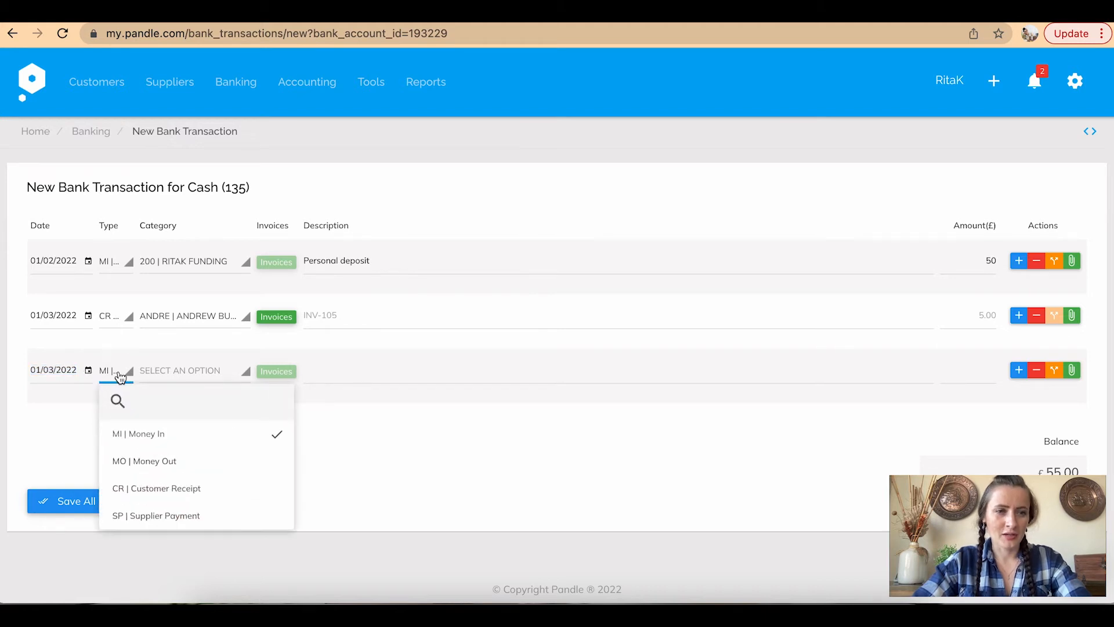
left_click(165, 490)
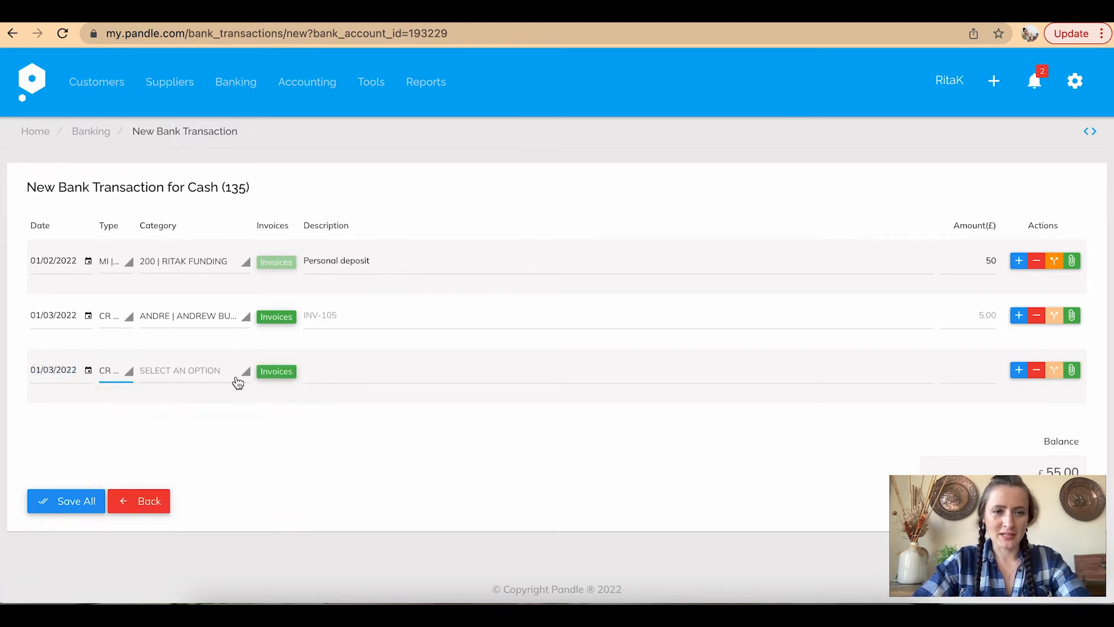
left_click(240, 371)
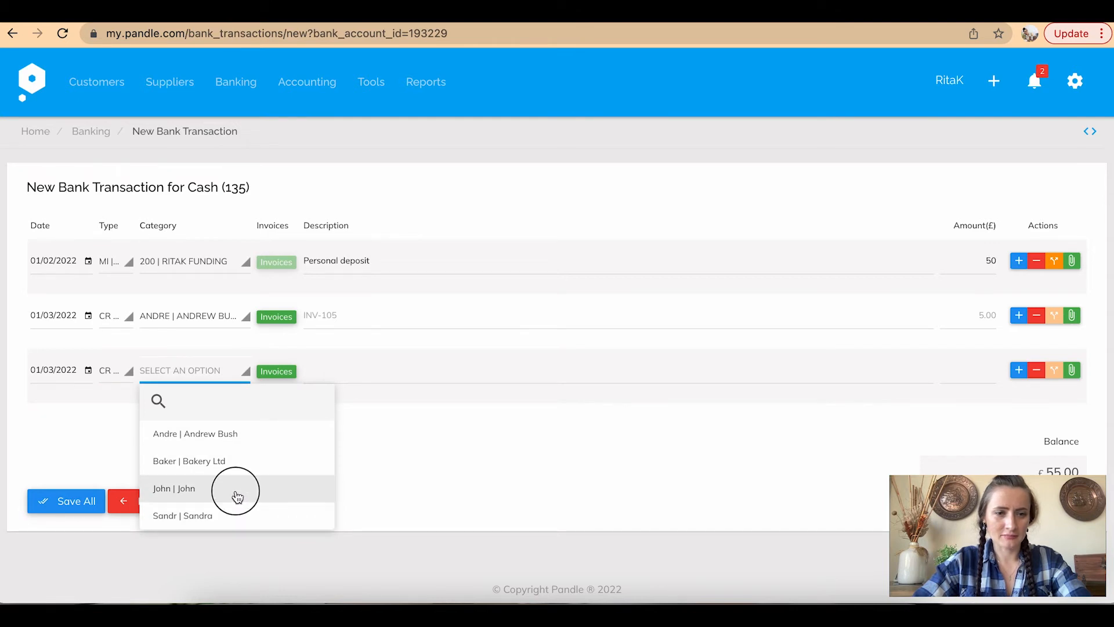
left_click(237, 496)
left_click(279, 372)
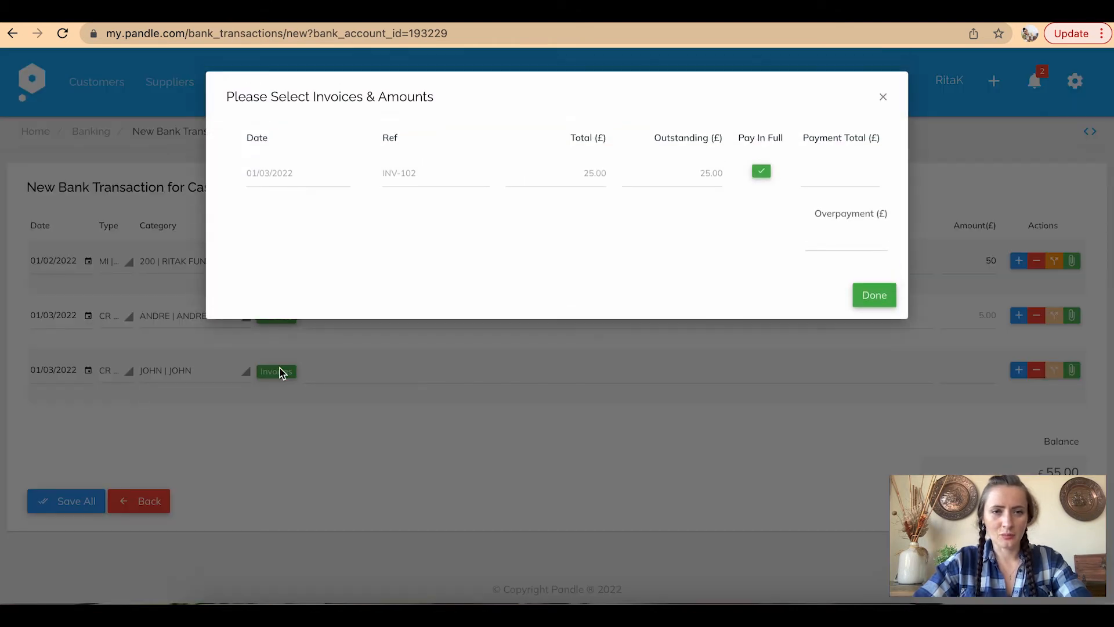
left_click(760, 171)
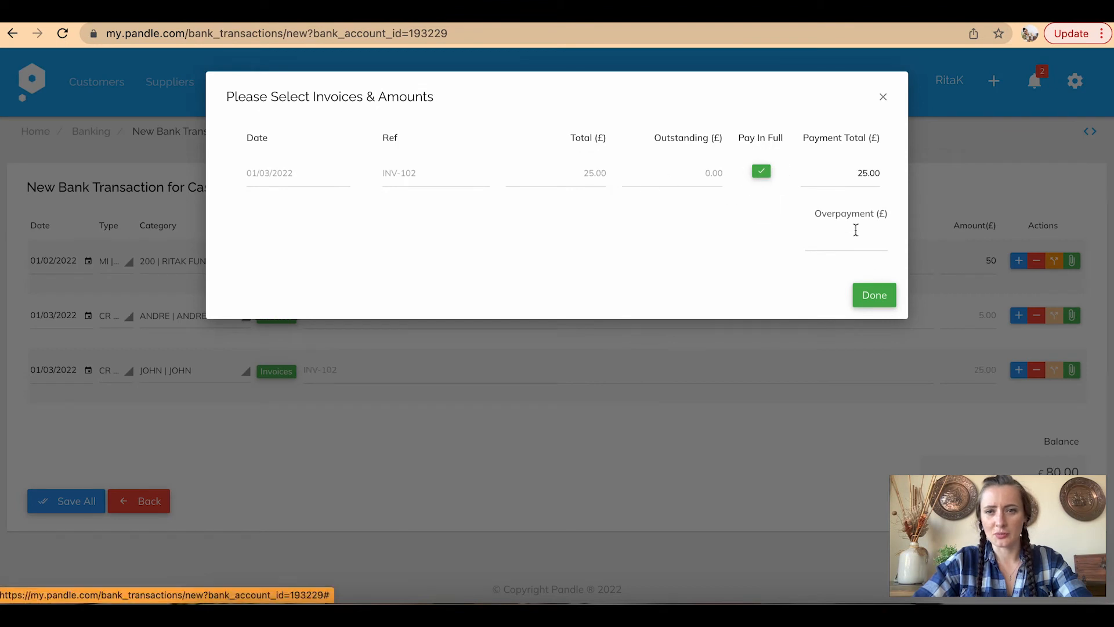
left_click(880, 302)
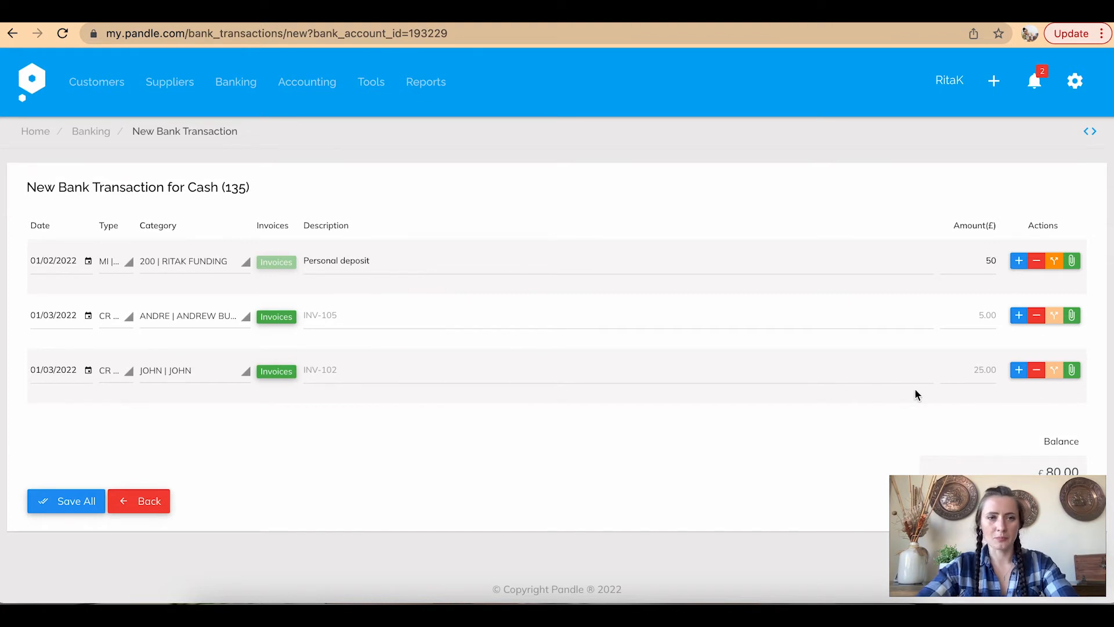
left_click(1019, 372)
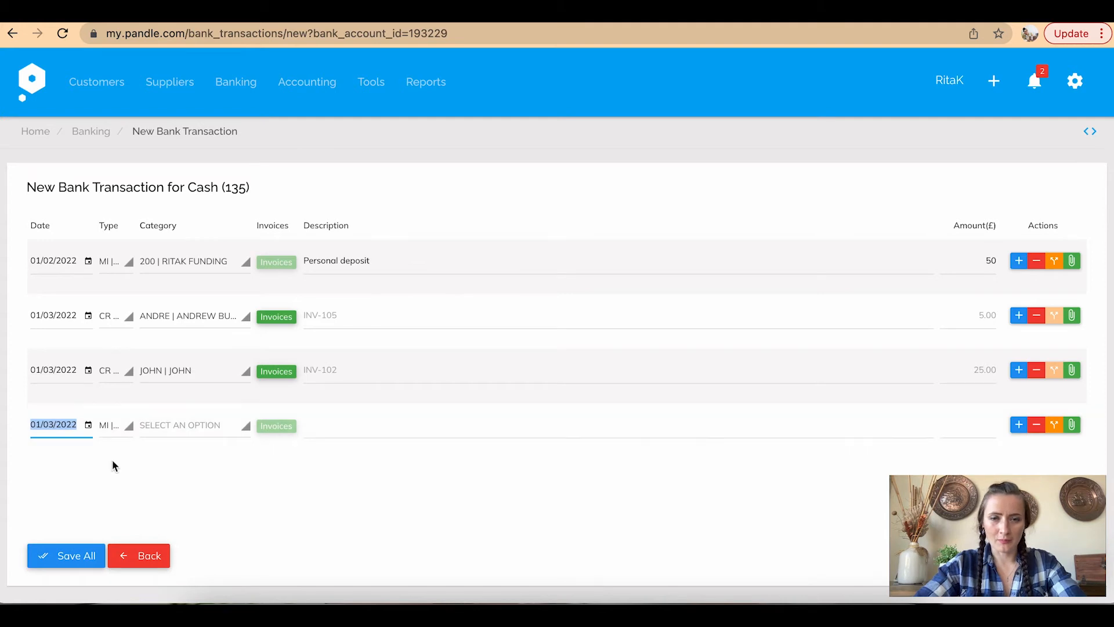
Keep row four dated 01/03/2022 and make it a Money Out entry
left_click(89, 426)
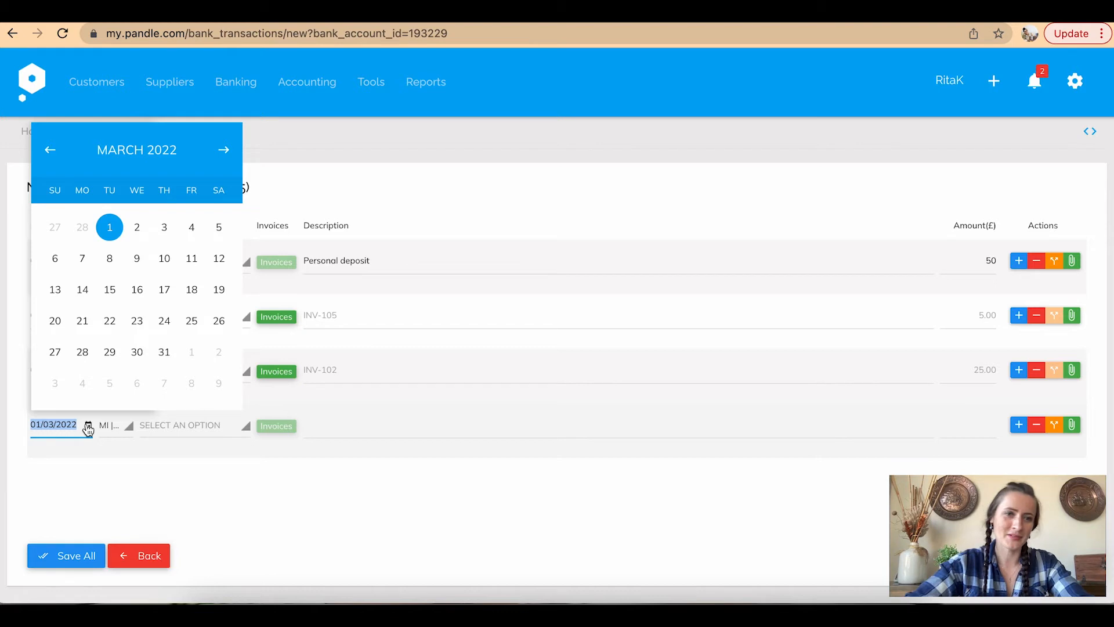
left_click(115, 227)
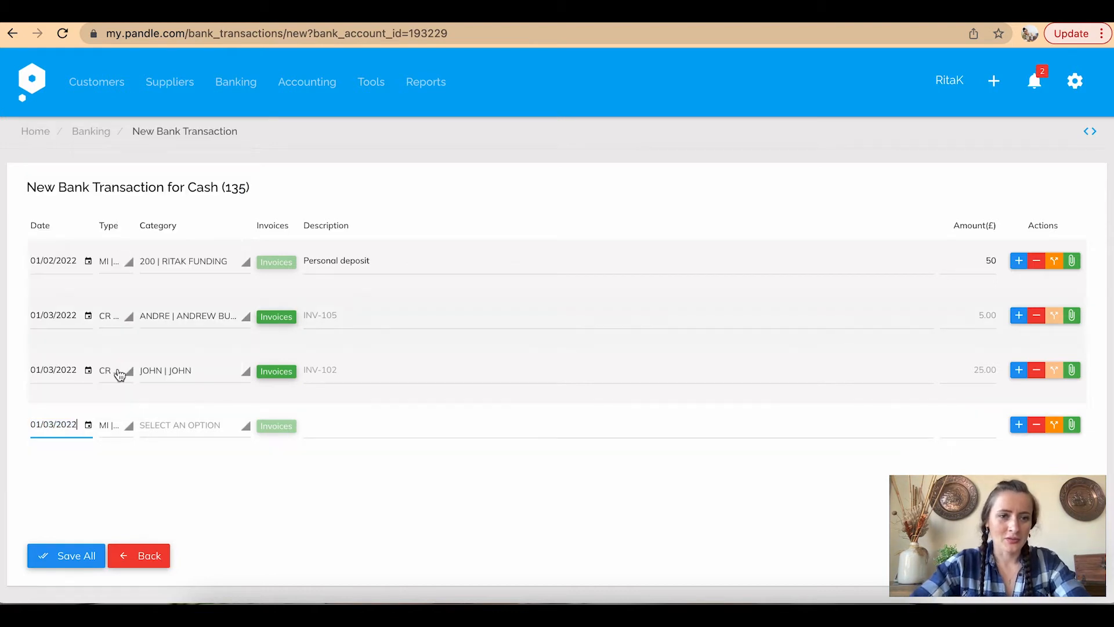
left_click(122, 437)
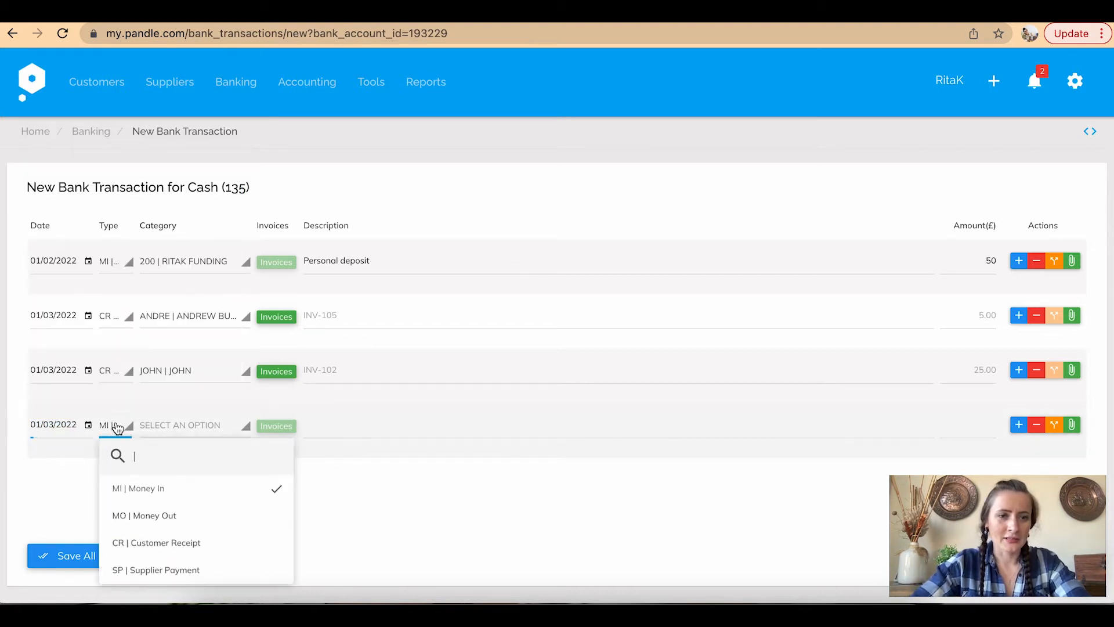
left_click(152, 521)
Categorise row four under 615 Travel And Subsistence using a 'tr' search
left_click(213, 427)
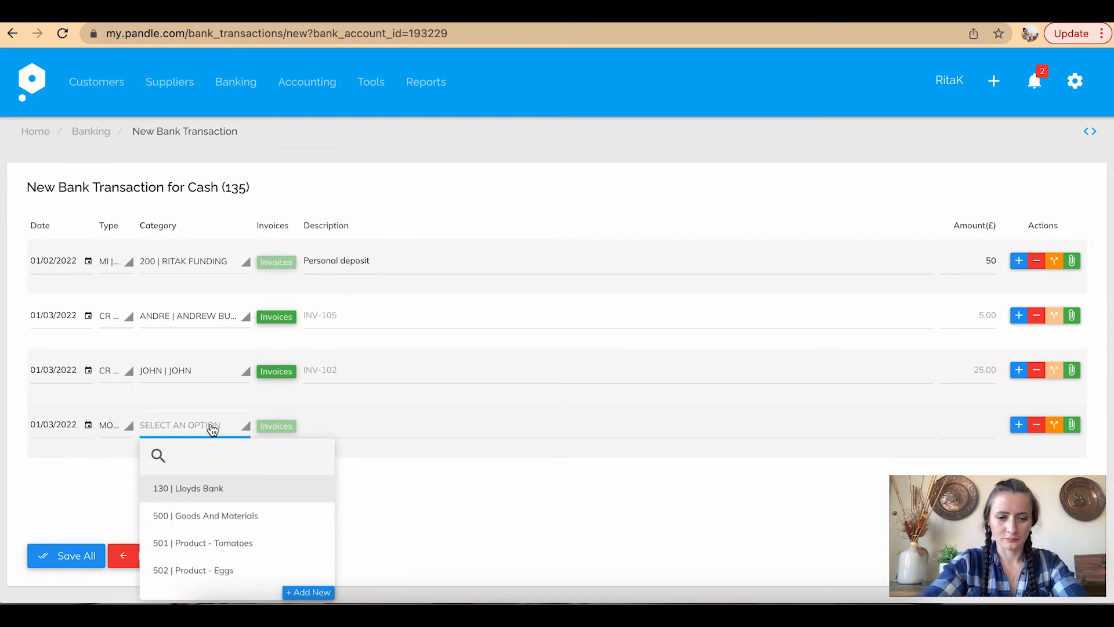
type("fu")
key("BackSpace")
key("BackSpace")
type("tr")
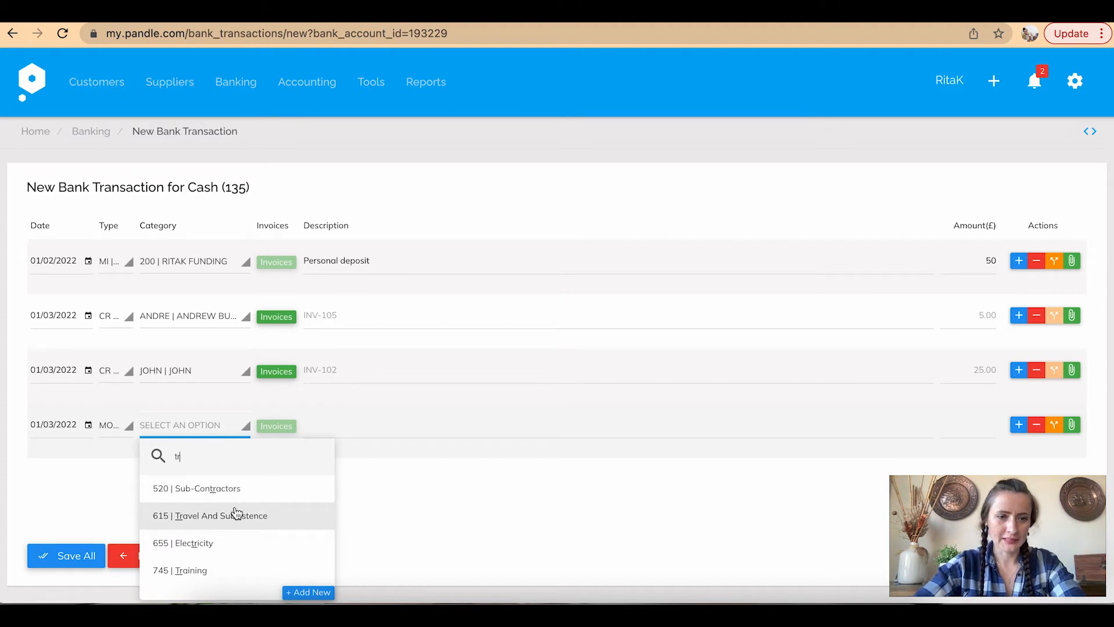
left_click(247, 516)
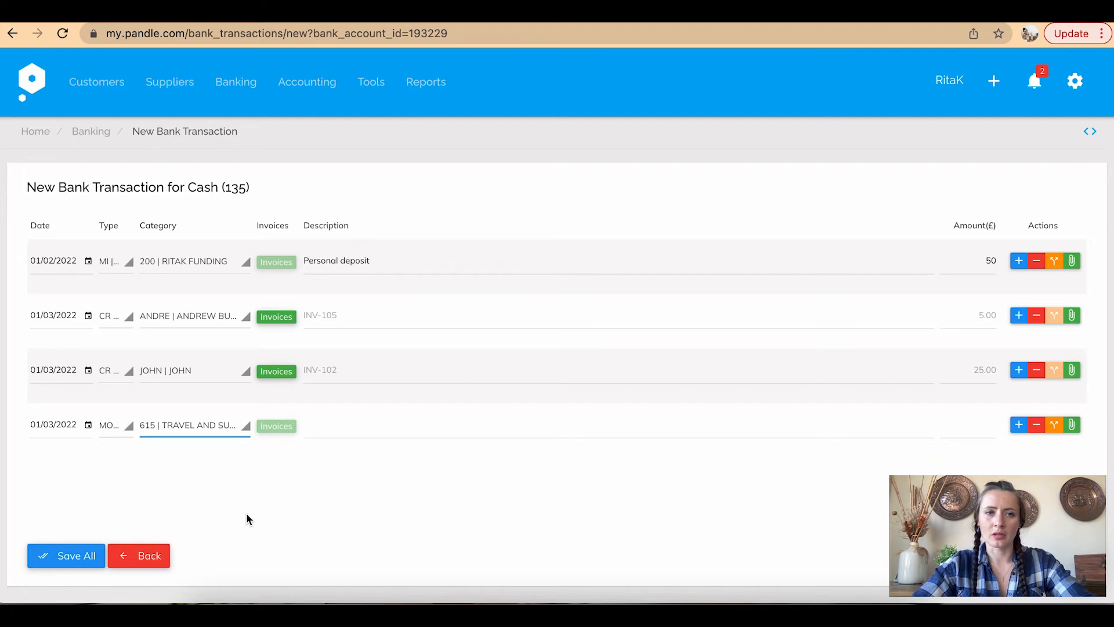
Reopen the category list and choose to add a brand-new category
left_click(248, 433)
scroll(325, 588, "down", 1)
left_click(324, 595)
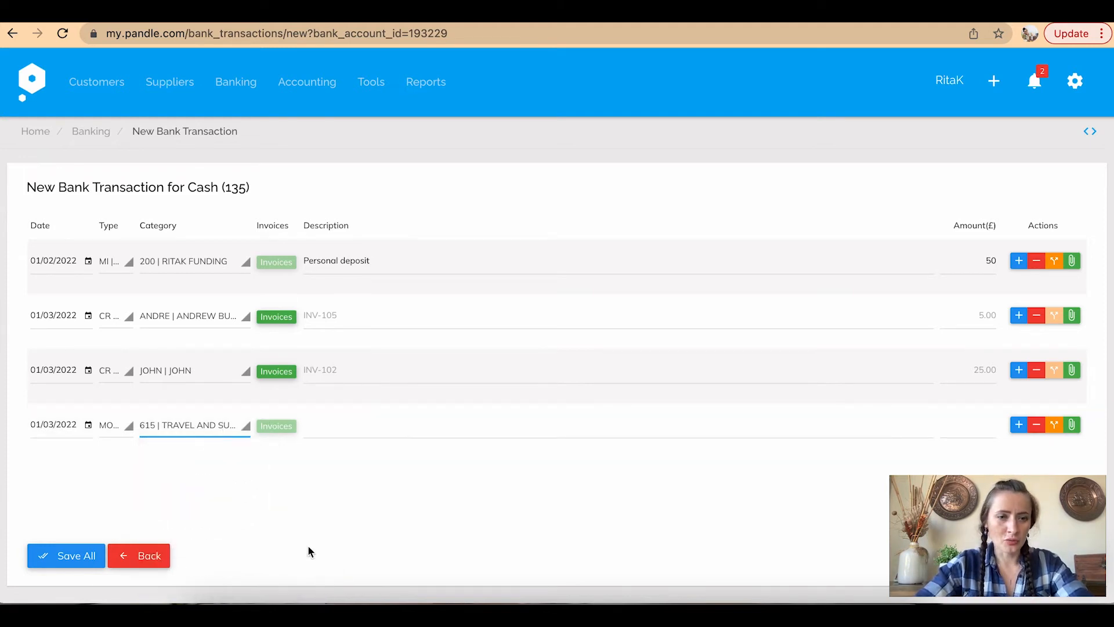
Name the new category FUEL and make it an Expense type
type("F")
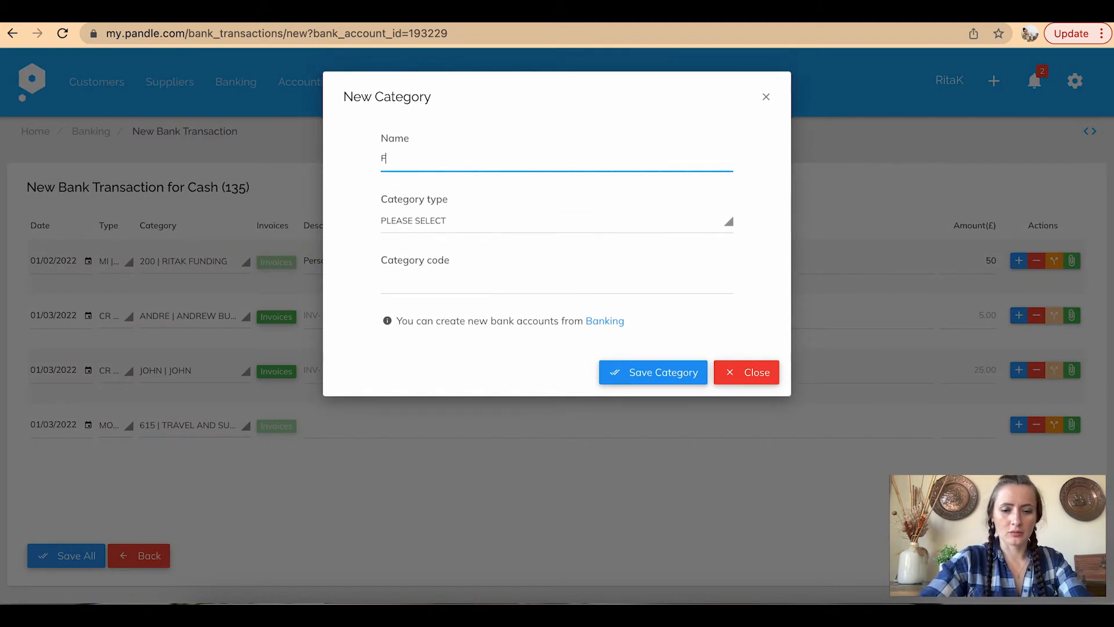
type("uel")
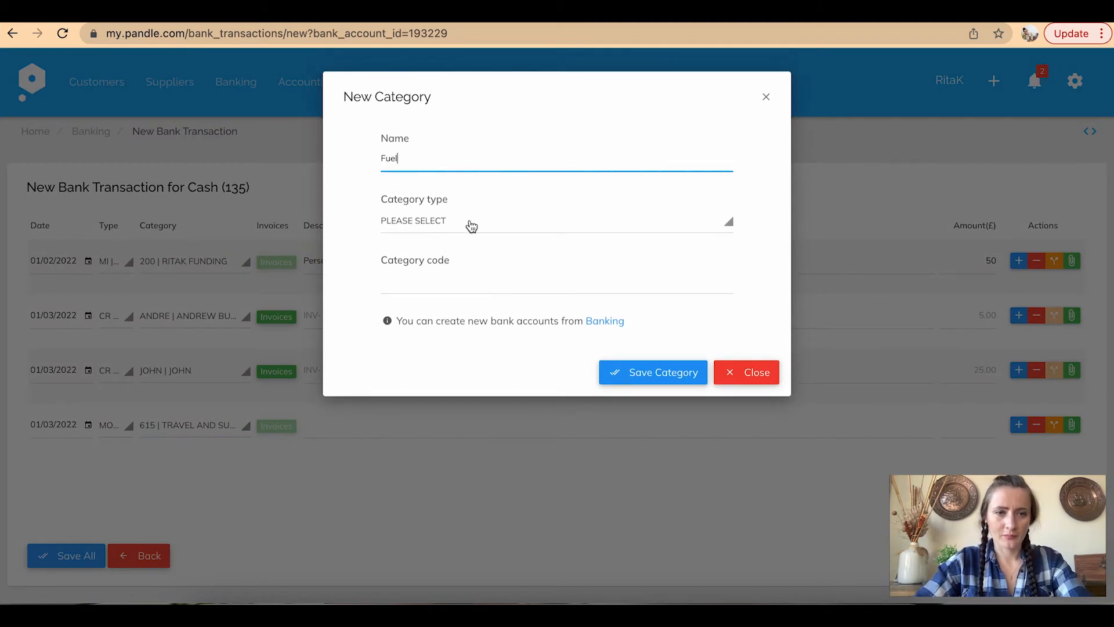
key("BackSpace")
key("BackSpace")
key("BackSpace")
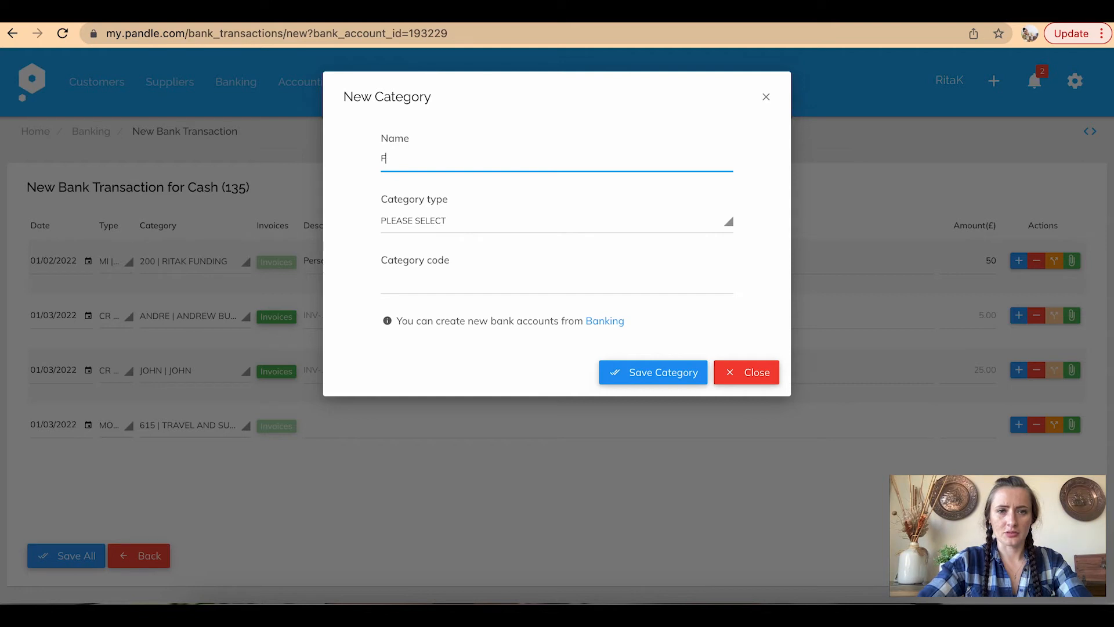
type("UEL")
key("BackSpace")
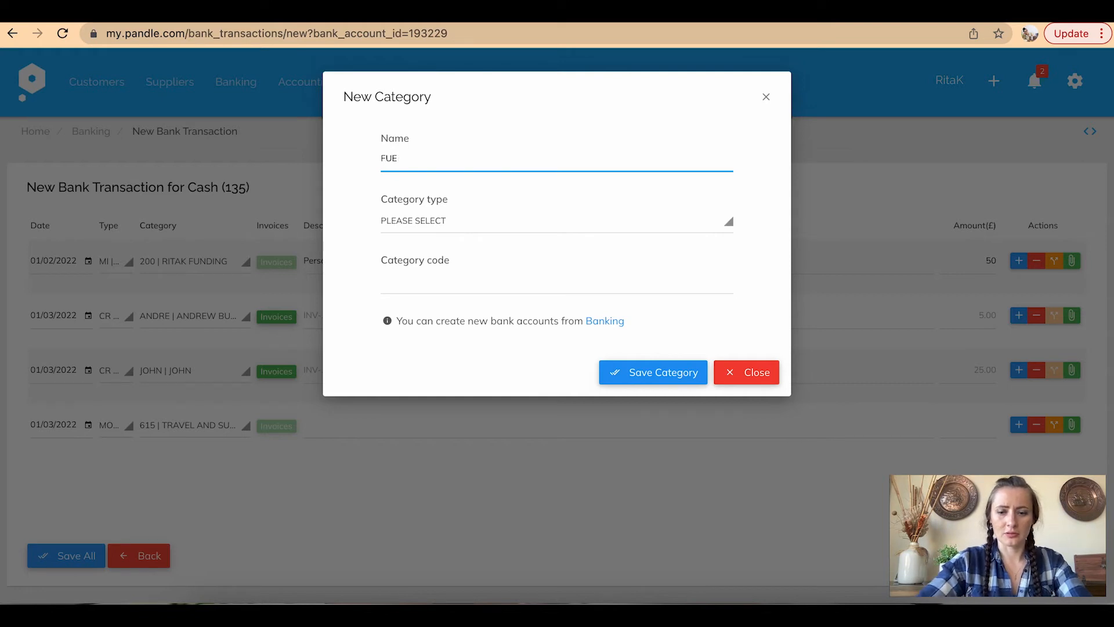
type("L")
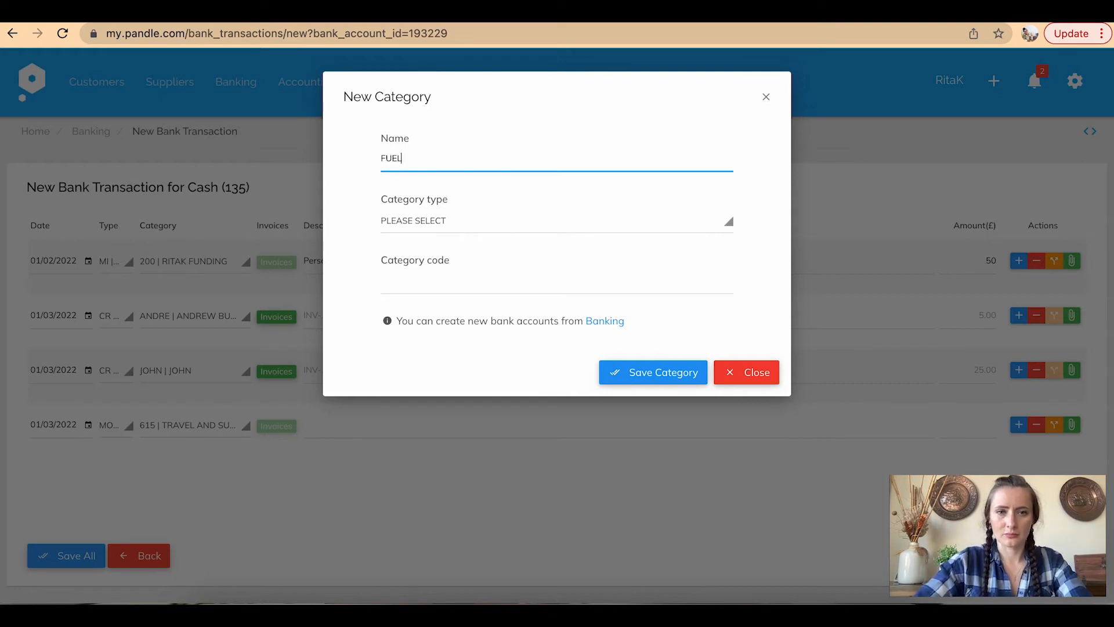
left_click(443, 228)
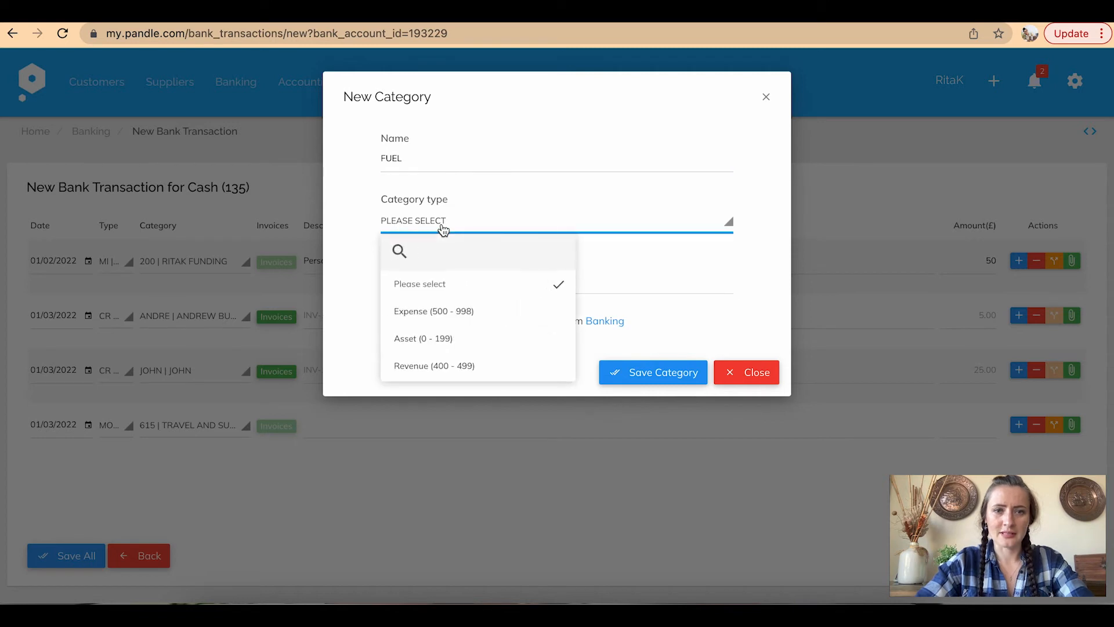
left_click(424, 314)
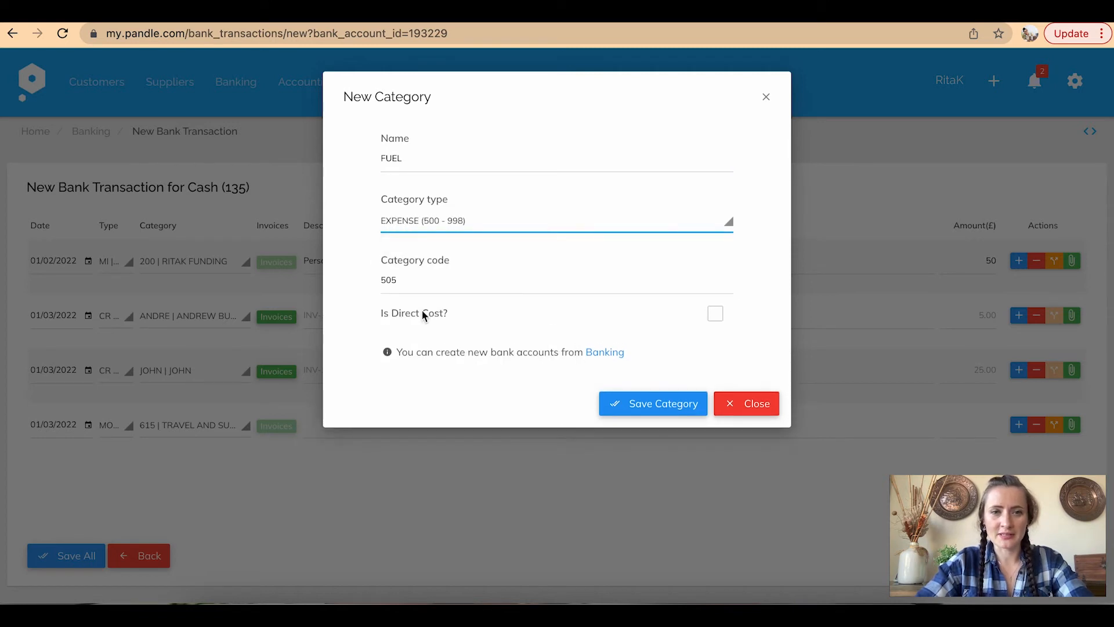
Give FUEL code 616, mark it as a direct cost, and save it
left_click(405, 281)
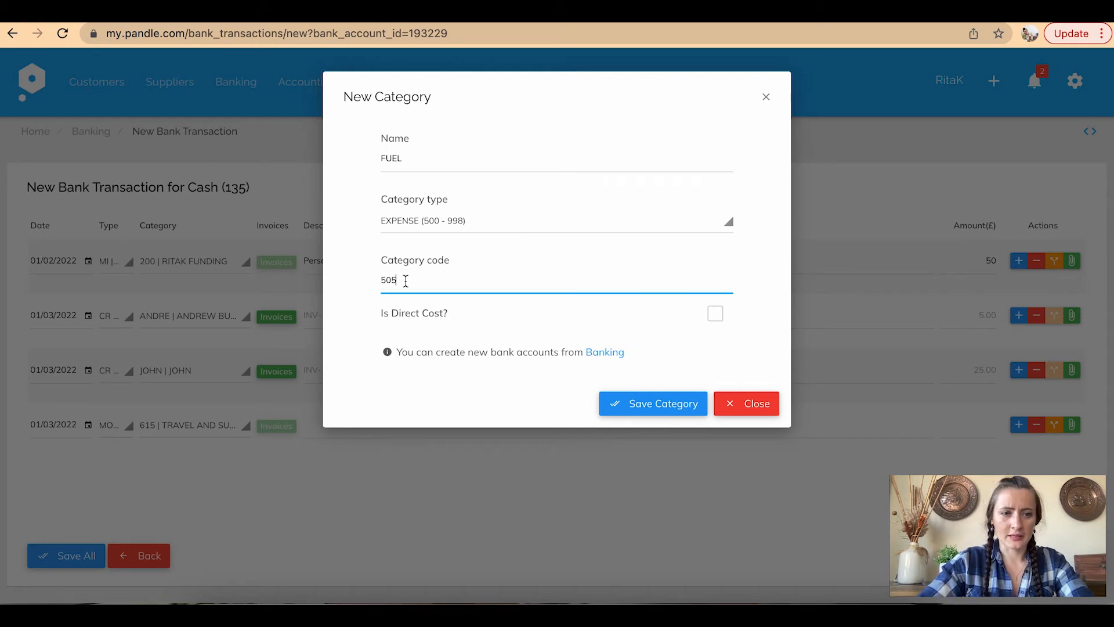
key("BackSpace")
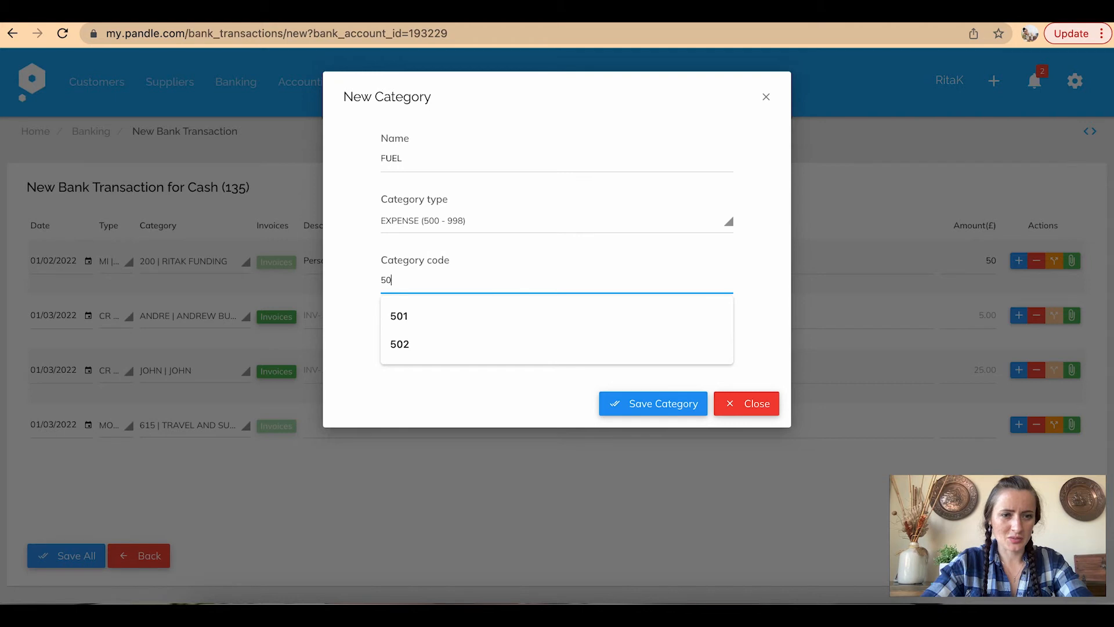
key("BackSpace")
key("BackSpace")
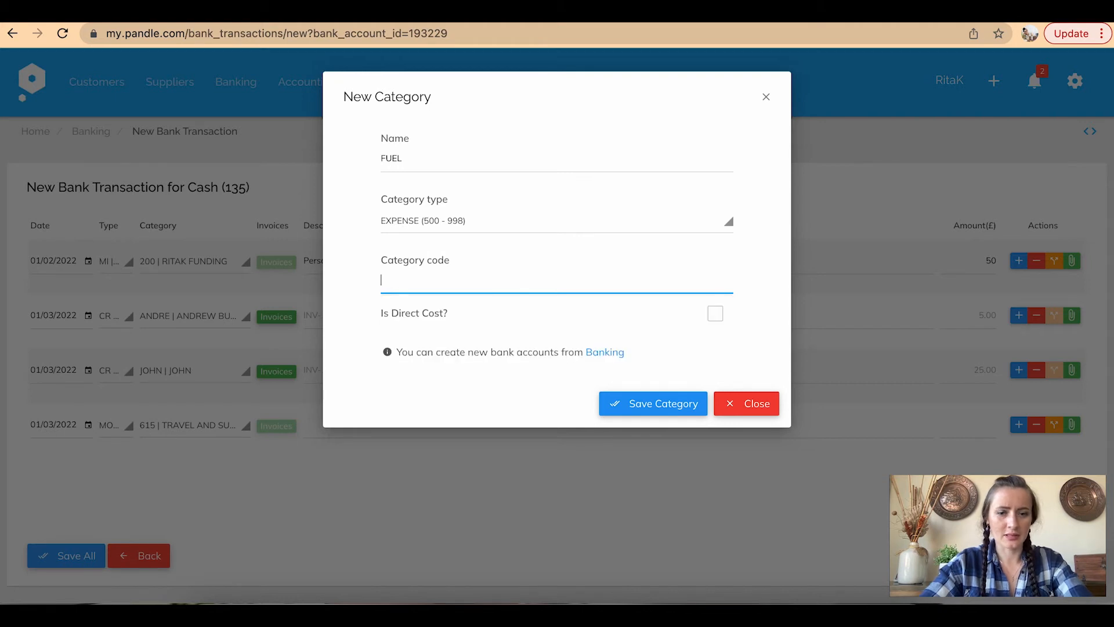
type("616")
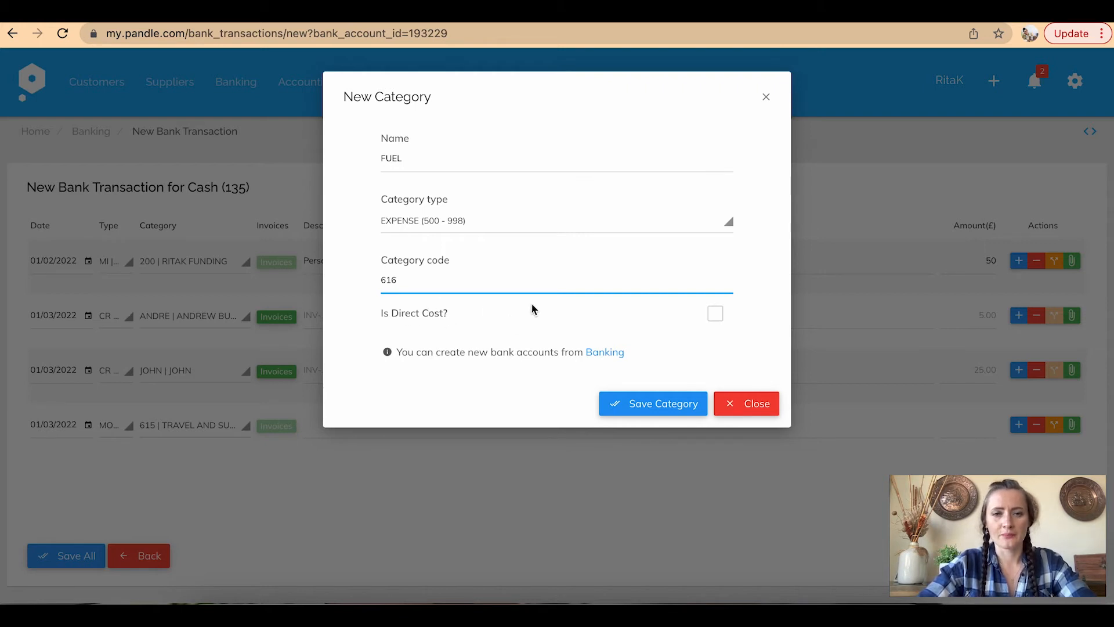
left_click(715, 314)
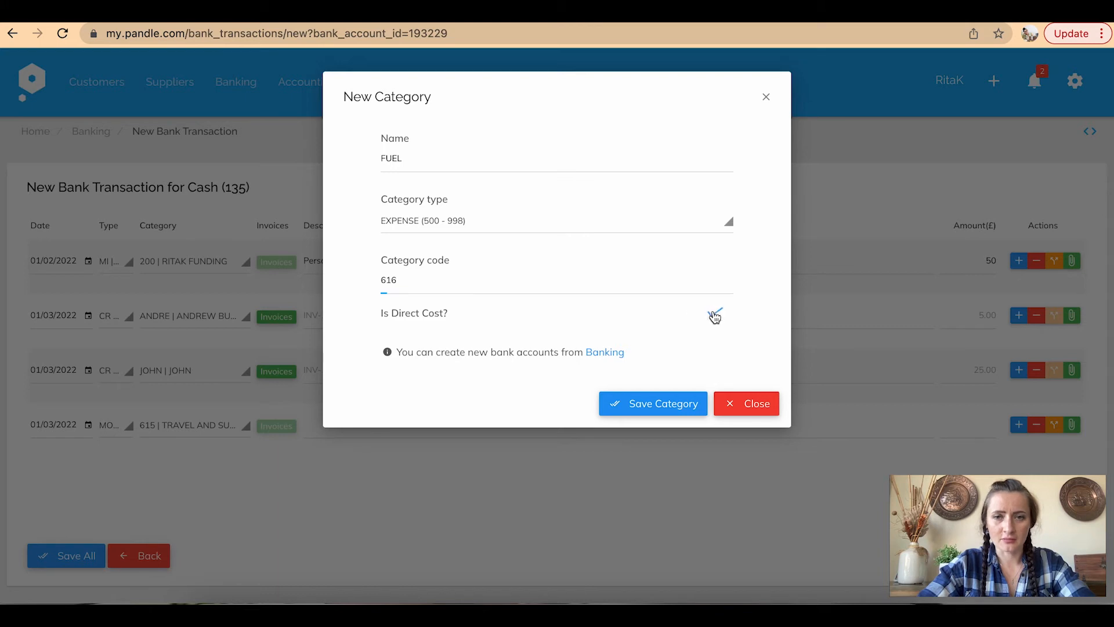
left_click(636, 411)
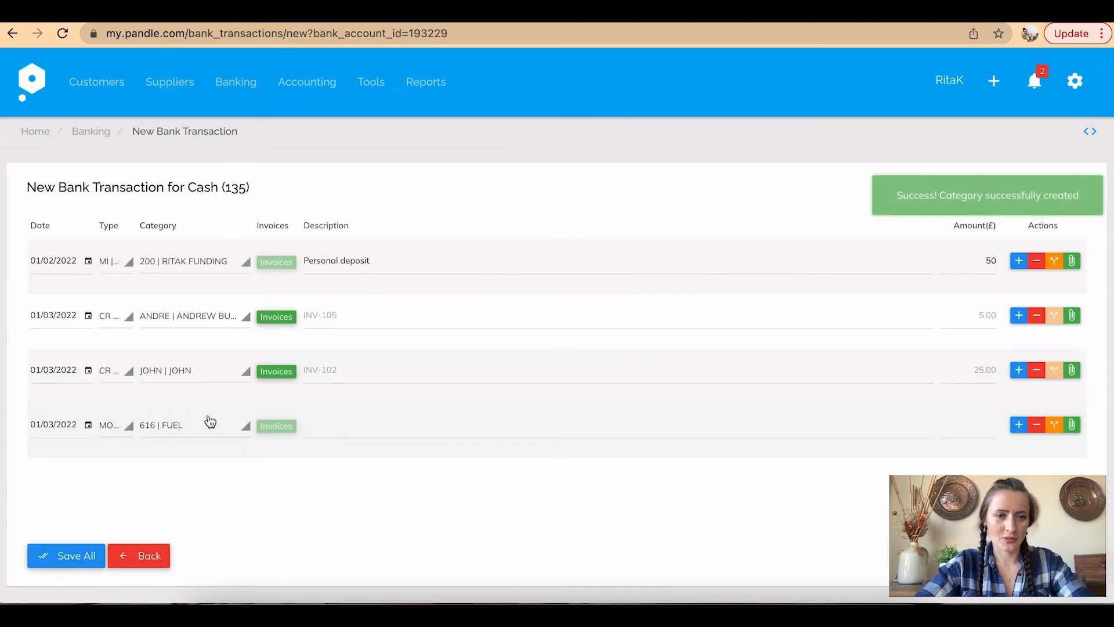
Describe the fuel line as 'Fuel receipt - [Petrol station name] - No.123456' with amount 5.17
left_click(354, 425)
type("Fuel receipt -")
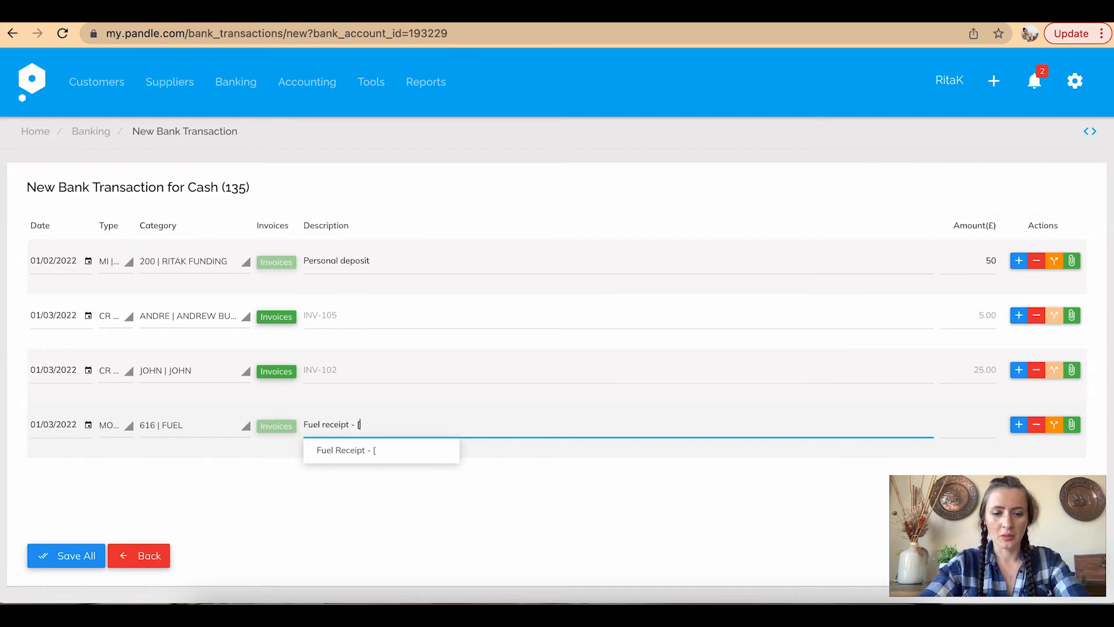
type("[Petrol sta")
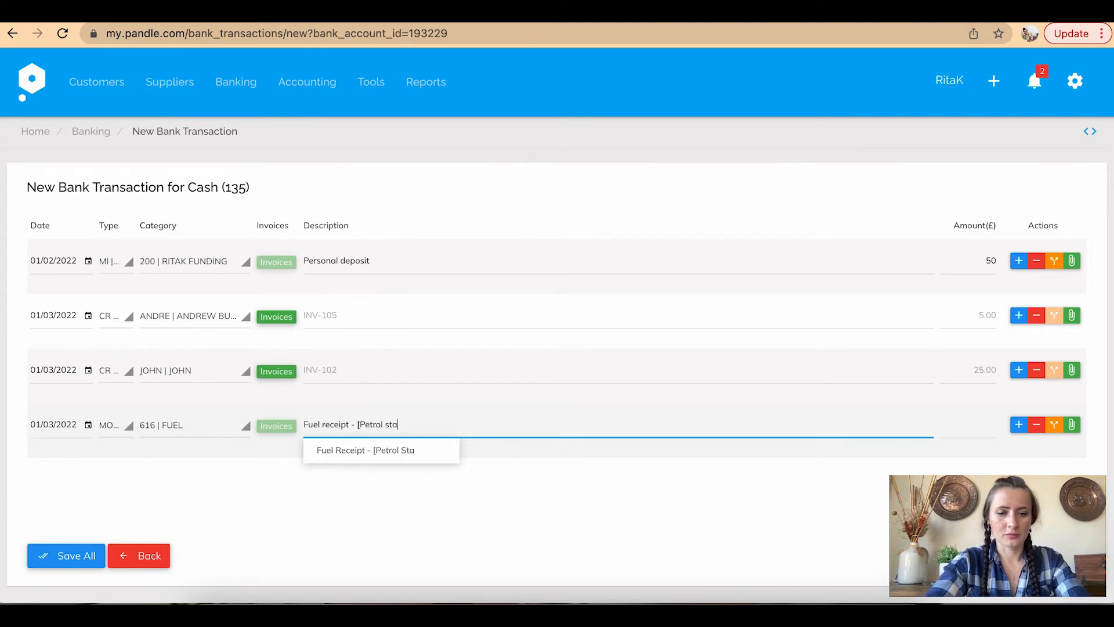
type("tio")
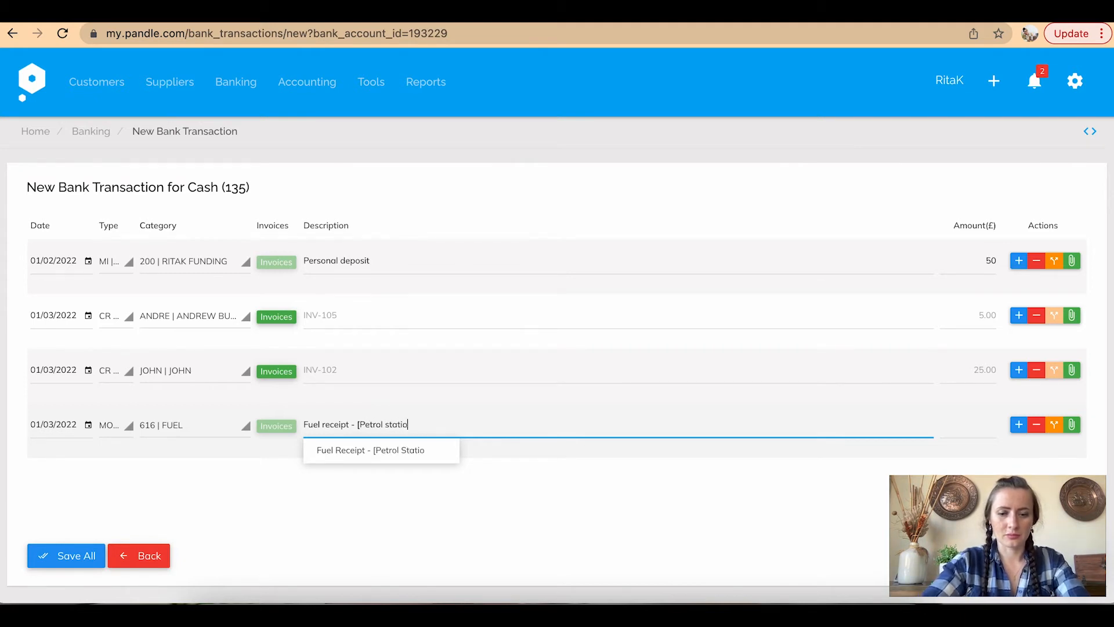
type("n name] -")
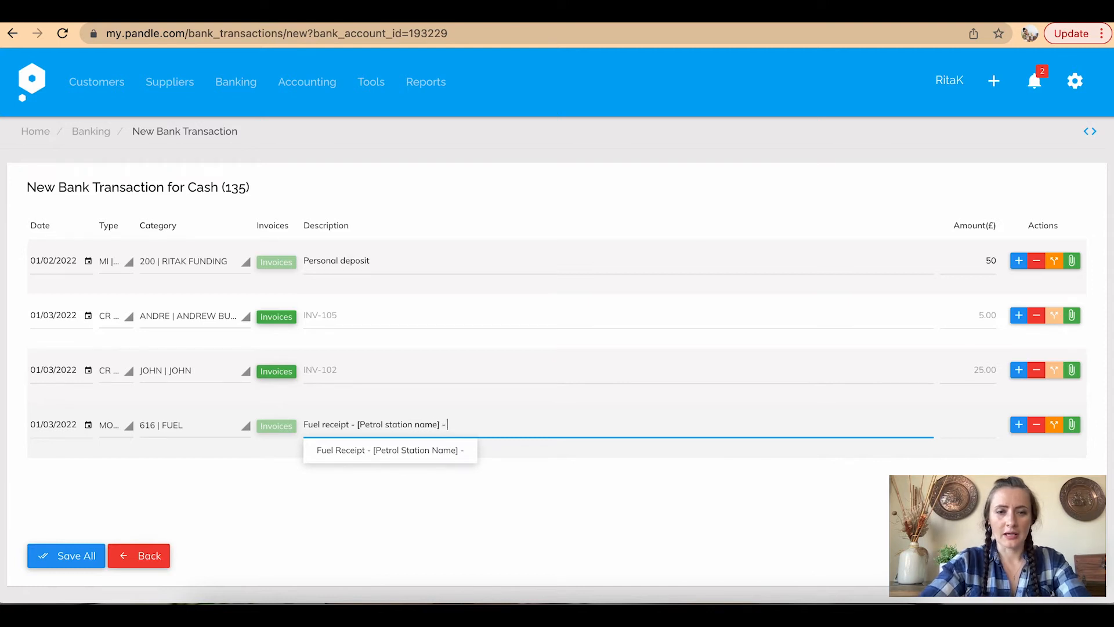
type(" No.123456")
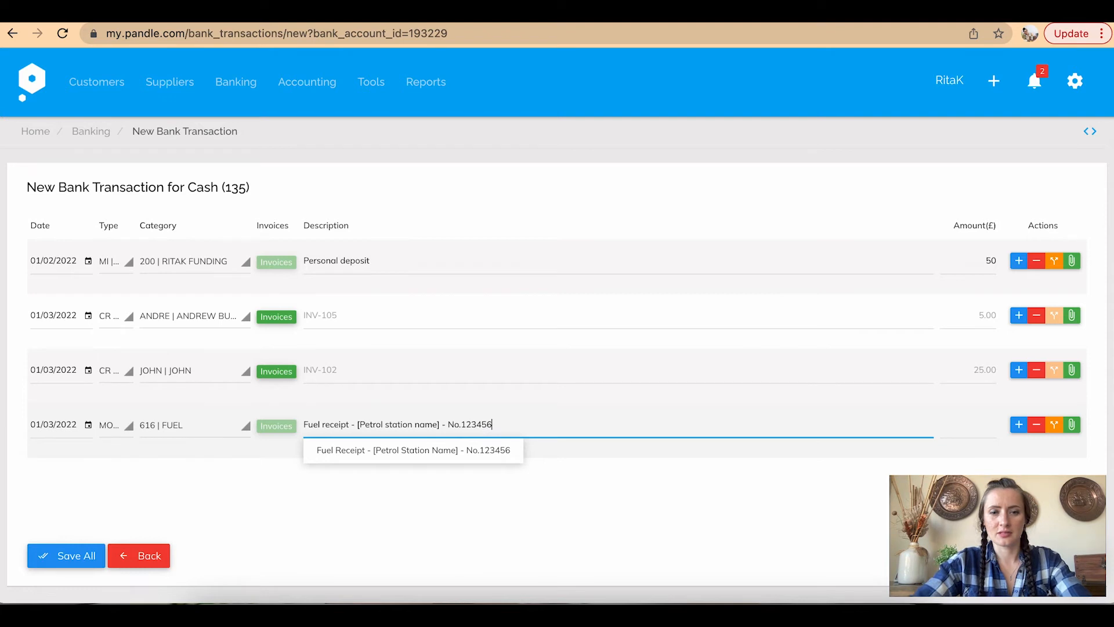
left_click(994, 425)
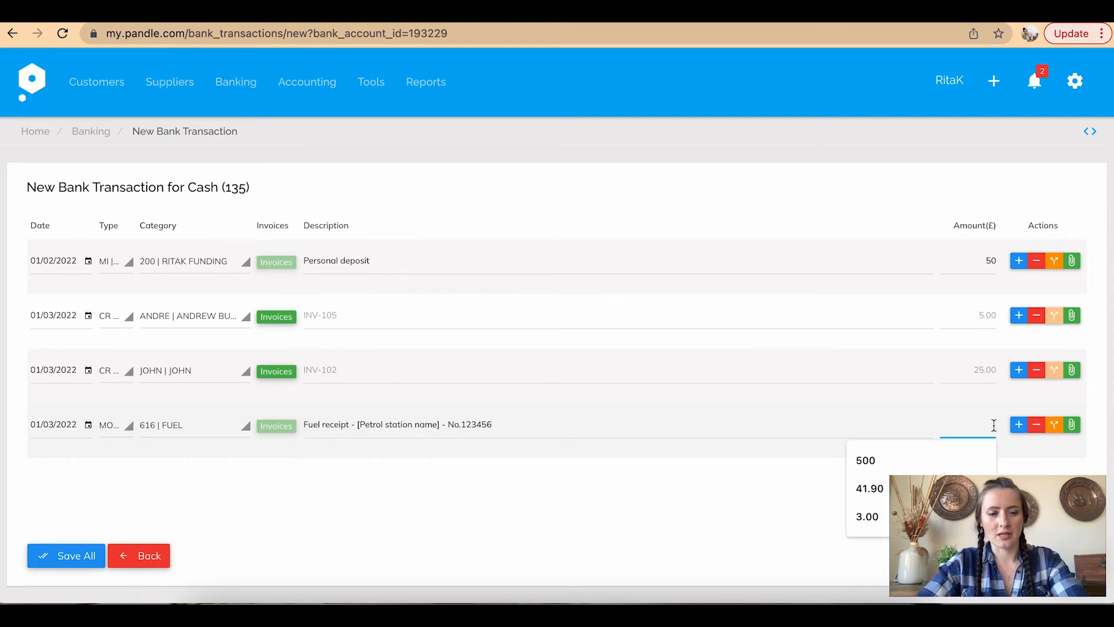
type("5.17")
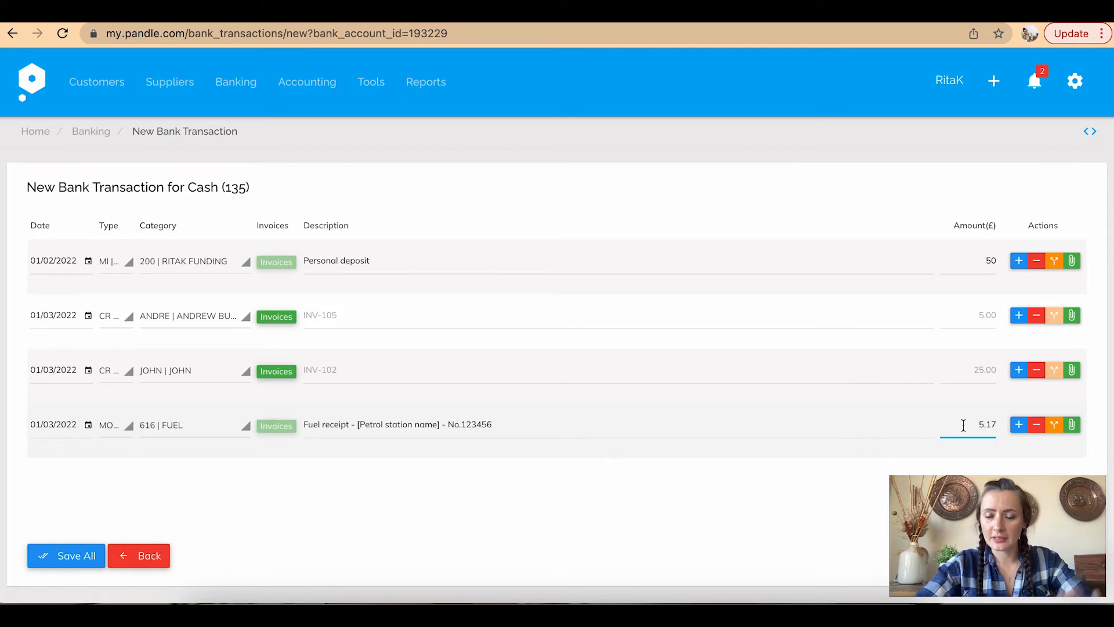
left_click(741, 485)
scroll(700, 404, "down", 3)
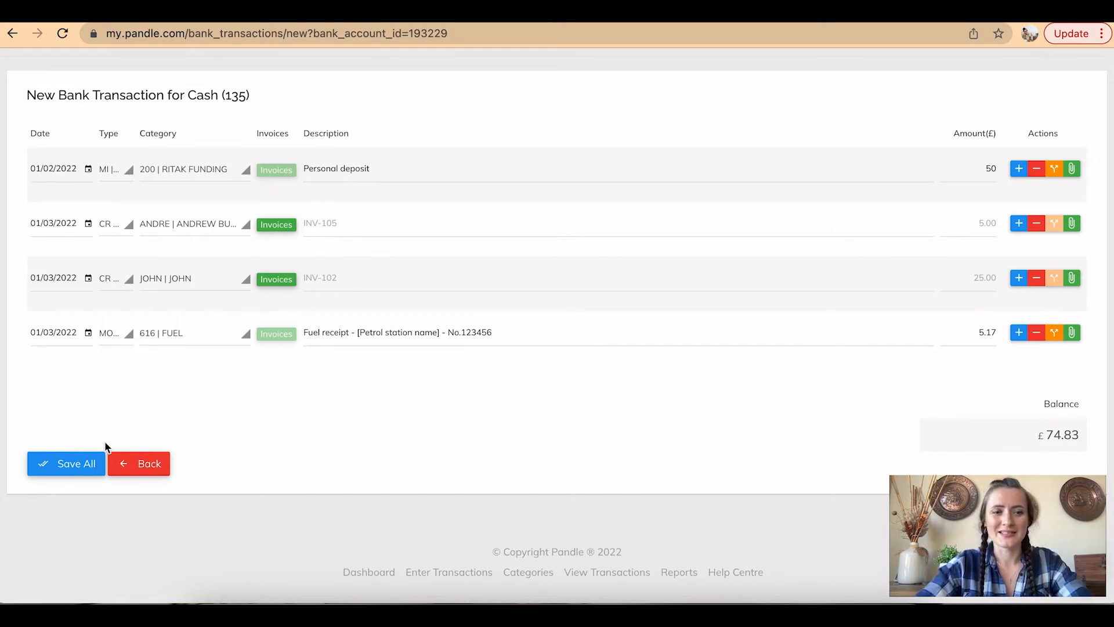
Post the four cash transactions and go back to the bank accounts list, where Cash shows £74.83
left_click(82, 469)
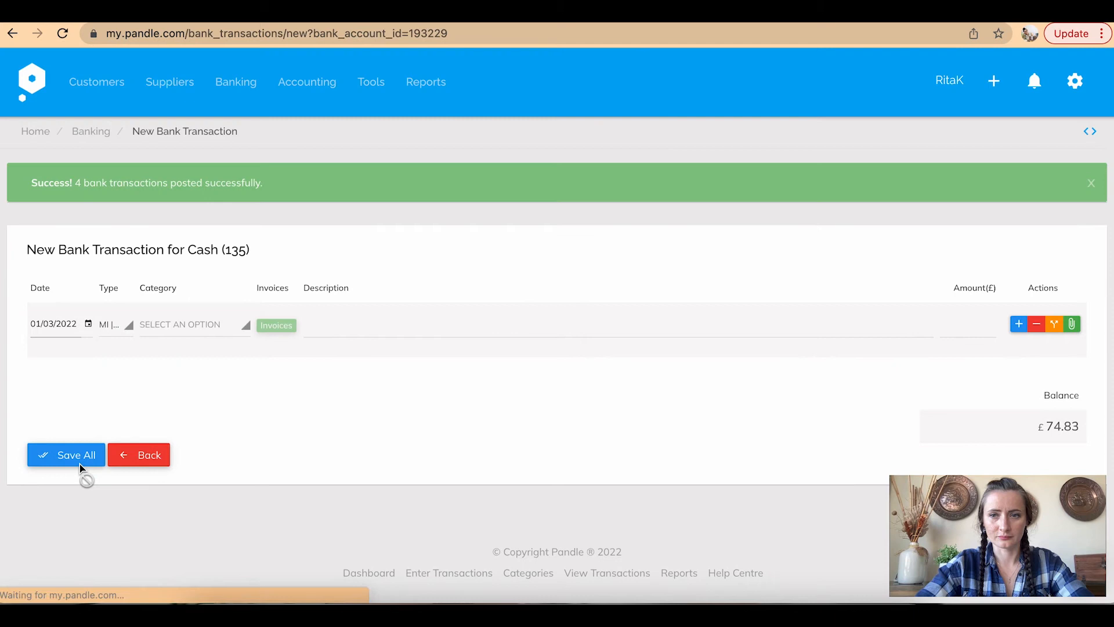
left_click(91, 131)
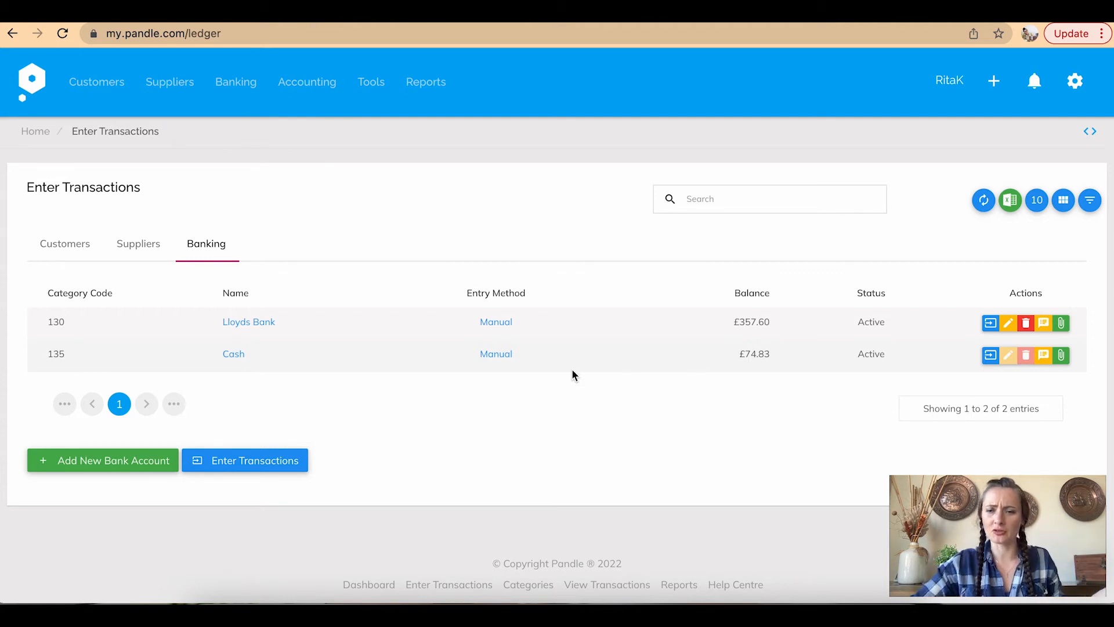
Open the transaction entry form for the 135 | Cash account
left_click(262, 466)
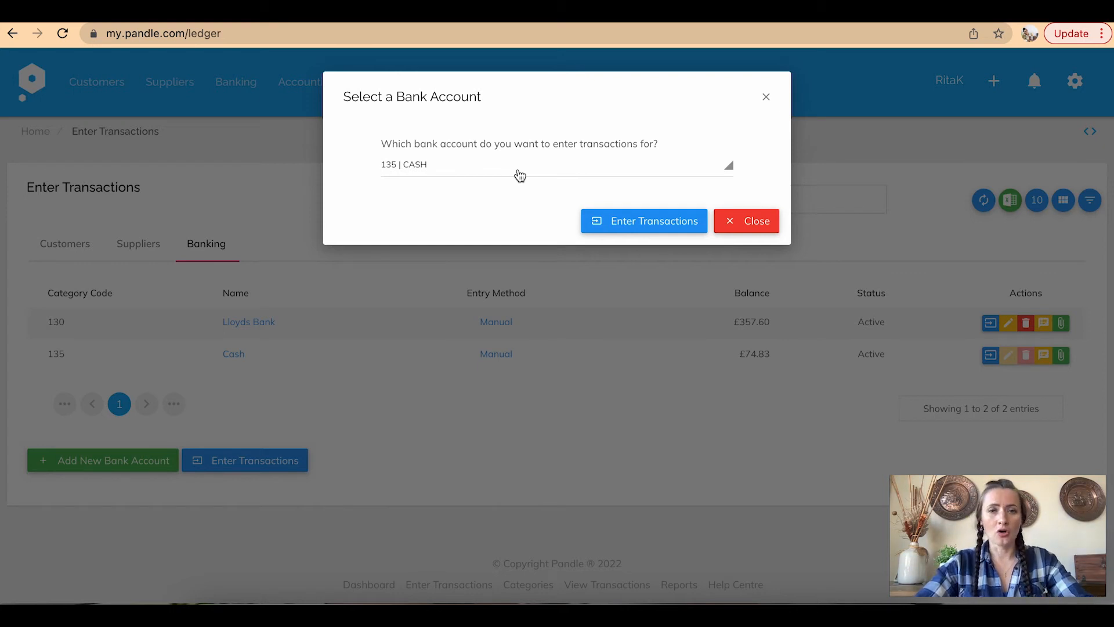
left_click(498, 174)
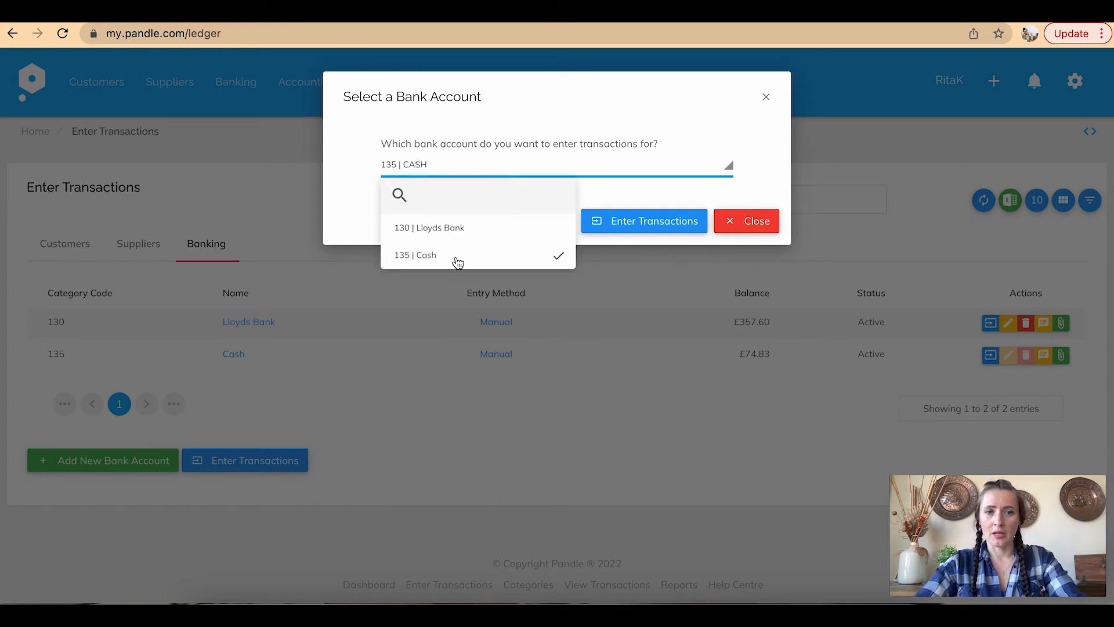
left_click(457, 260)
left_click(666, 230)
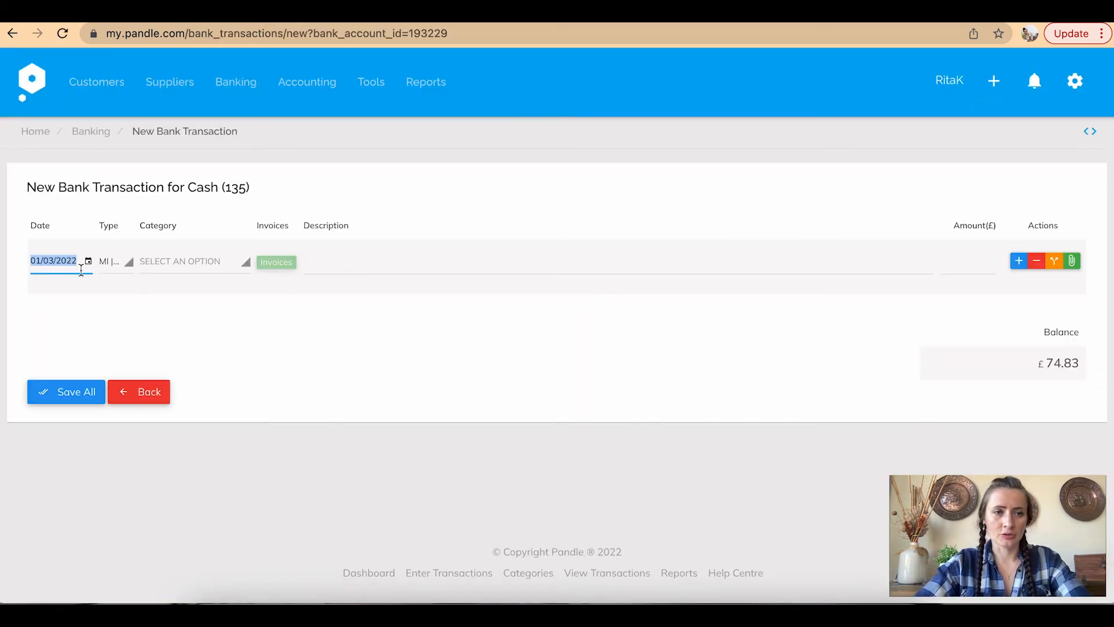
Save a £50 Money Out to 130 Lloyds Bank described 'Cash deposit', leaving Cash at £24.83
left_click(112, 262)
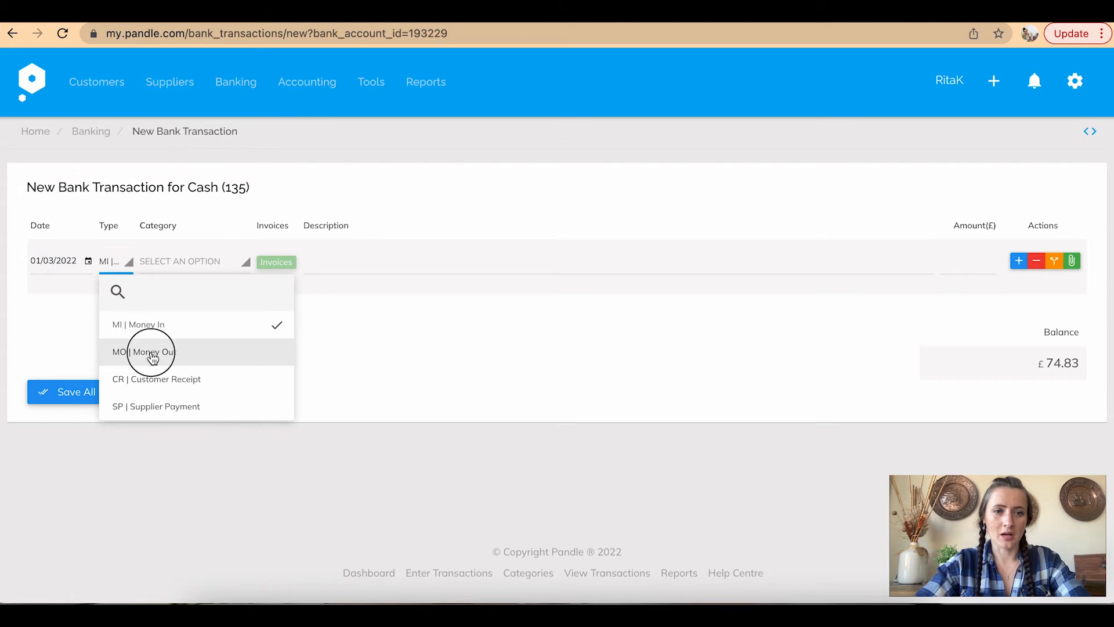
left_click(153, 355)
left_click(188, 262)
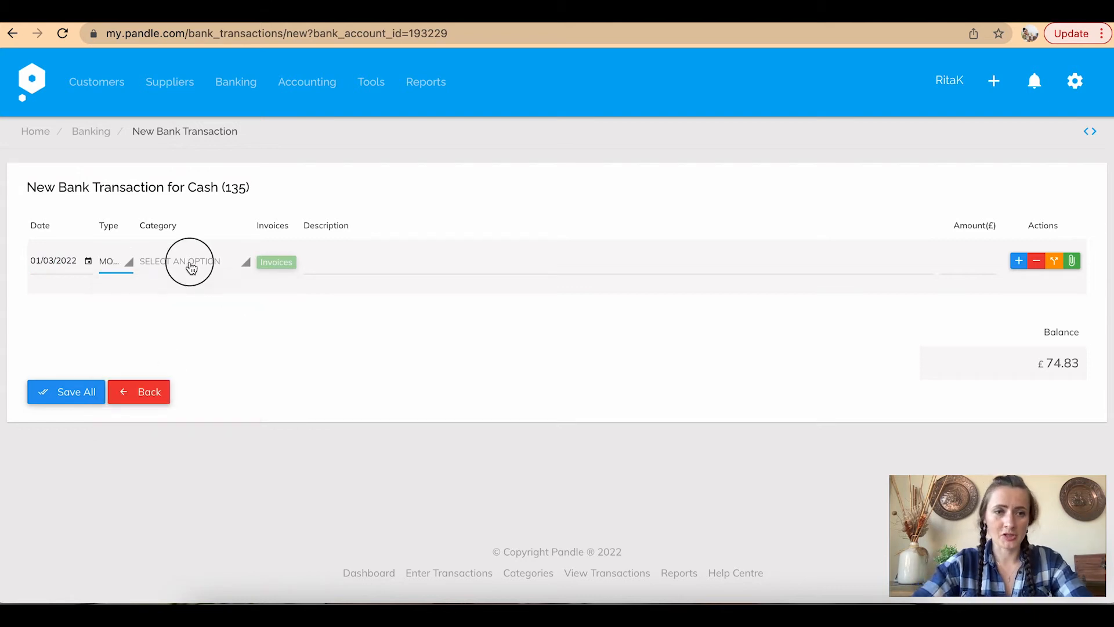
left_click(211, 328)
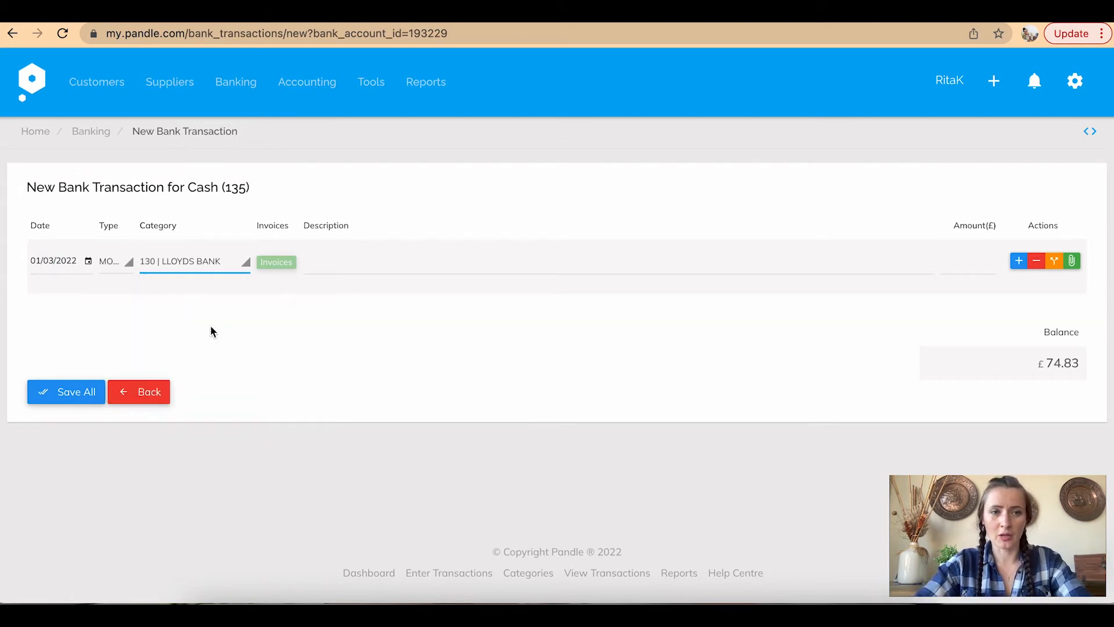
left_click(380, 263)
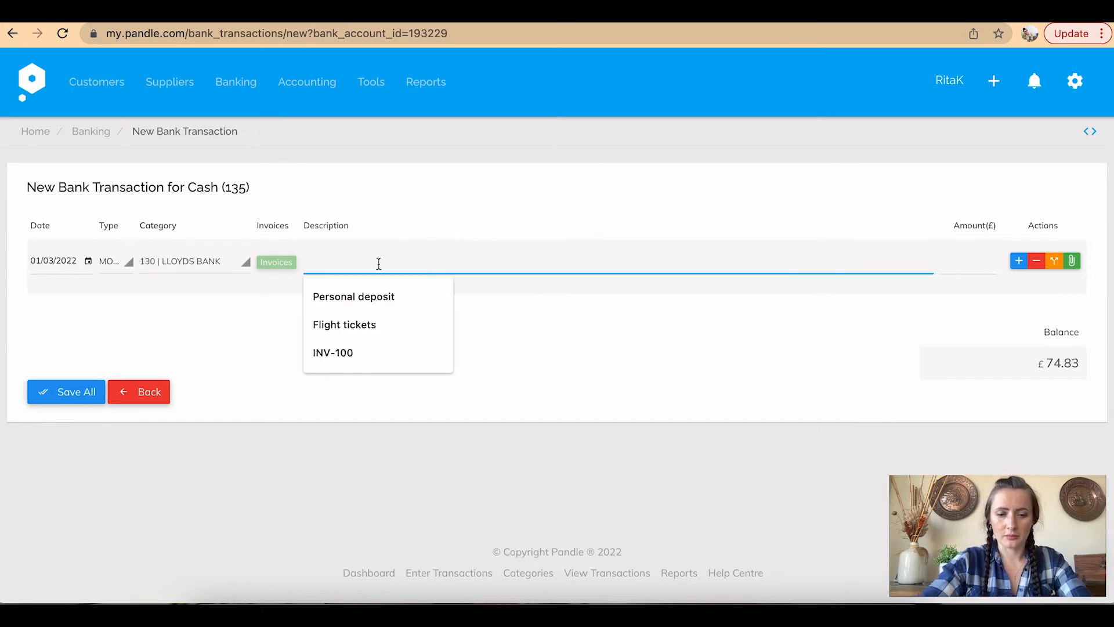
type("Cash deposit")
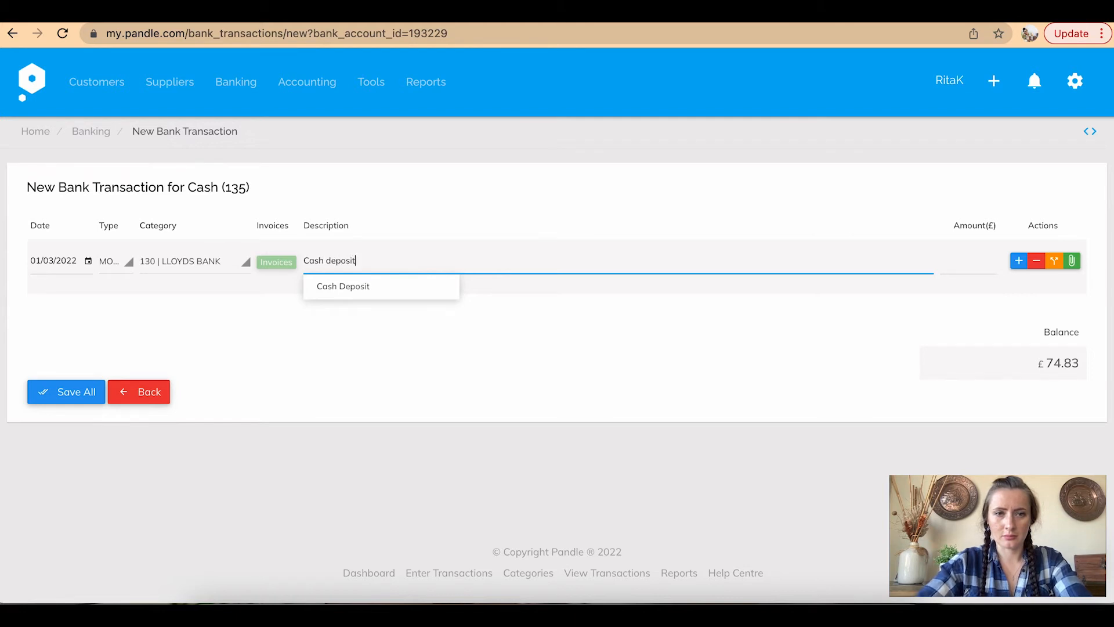
left_click(970, 264)
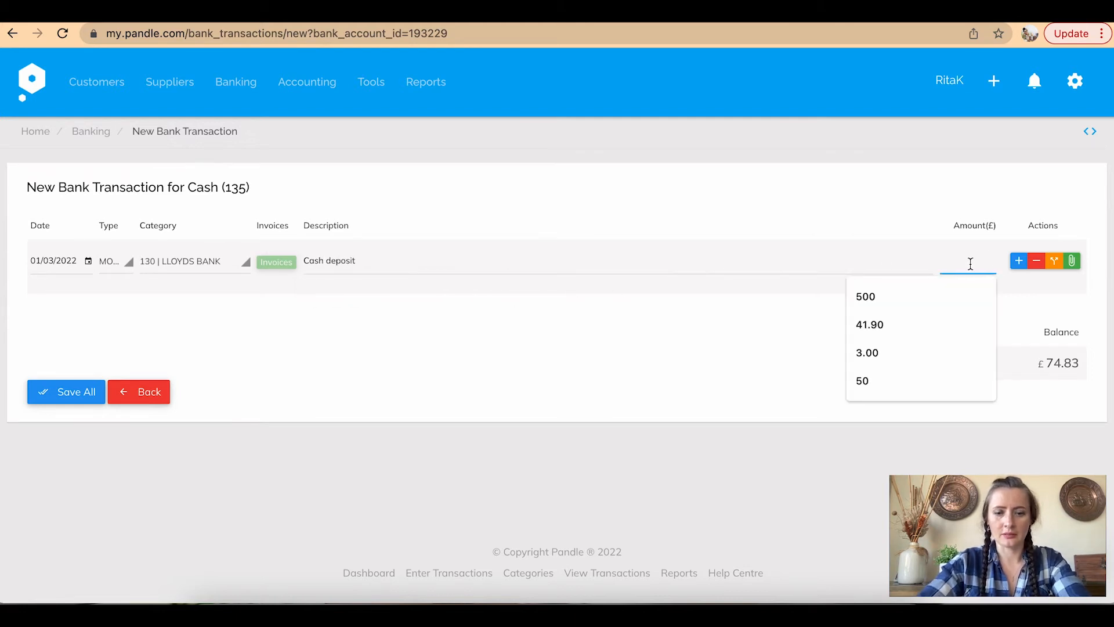
type("50")
left_click(643, 378)
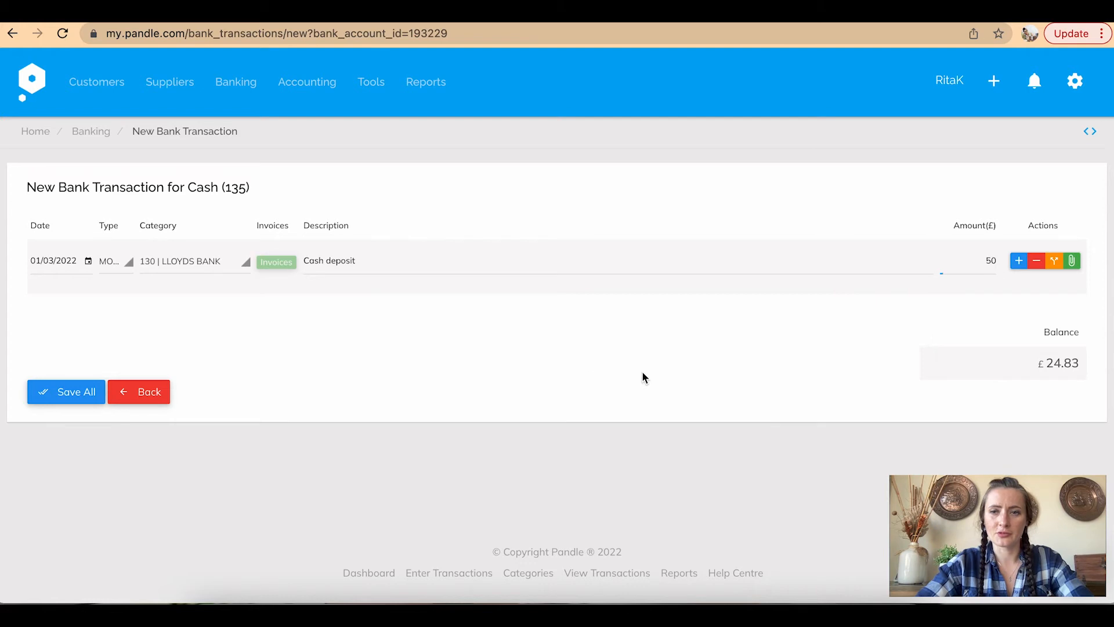
left_click(74, 391)
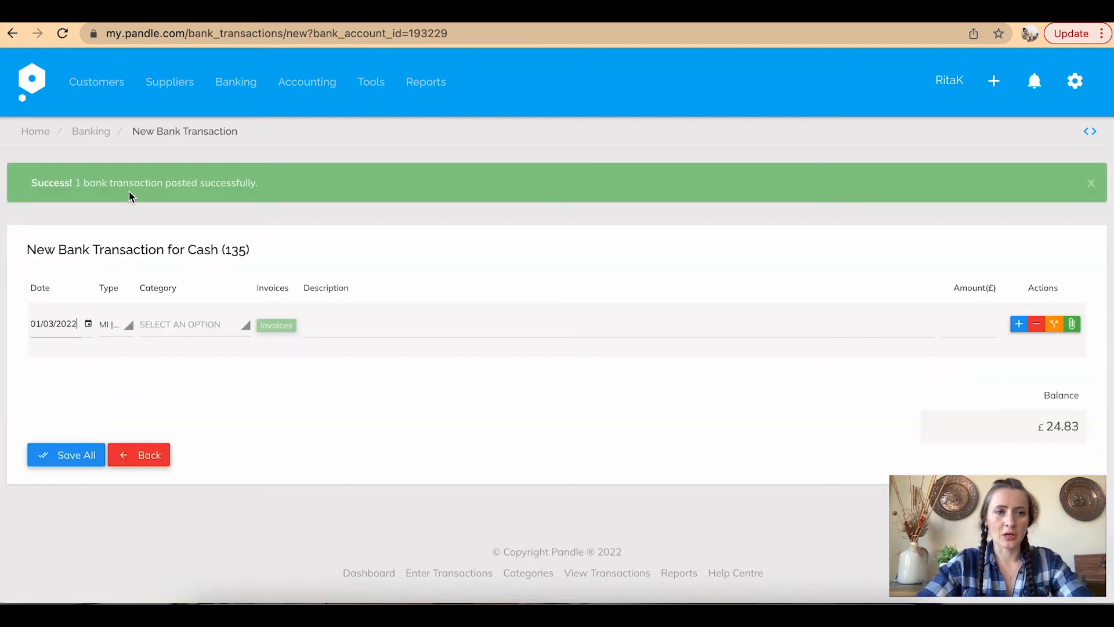
left_click(98, 134)
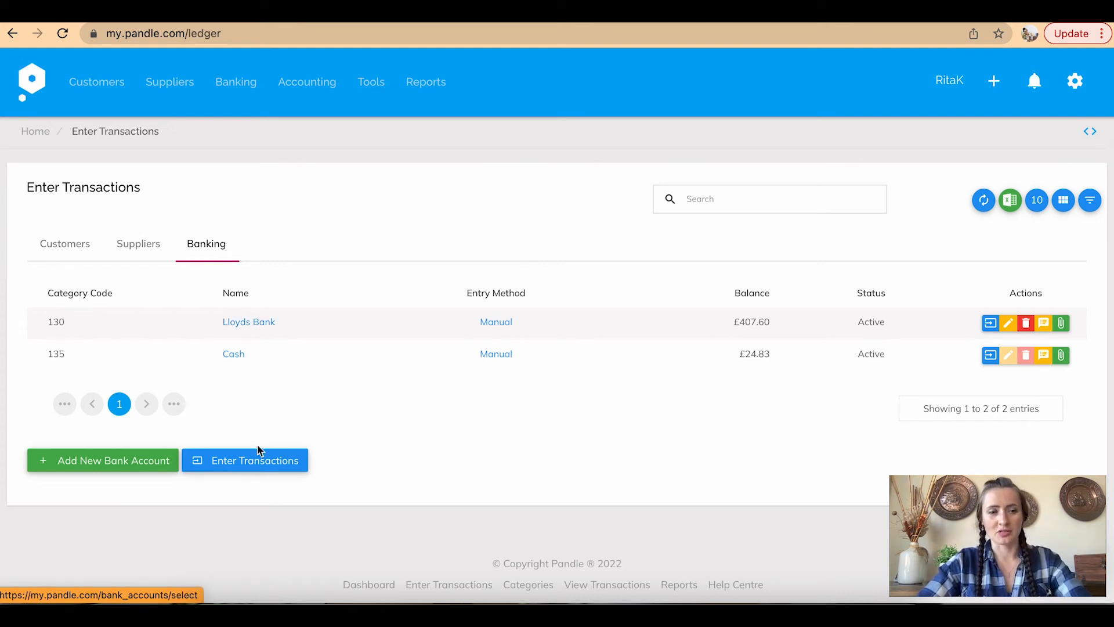
Start a Supplier Payment transaction on the 130 Lloyds Bank account
left_click(233, 469)
left_click(564, 176)
left_click(504, 219)
left_click(638, 225)
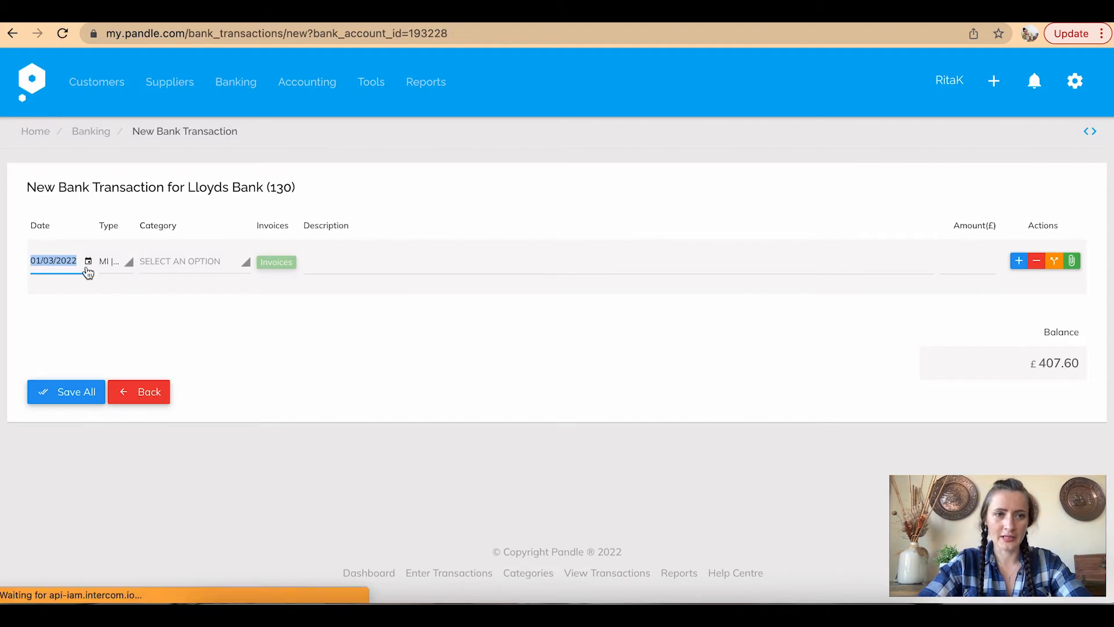
left_click(111, 267)
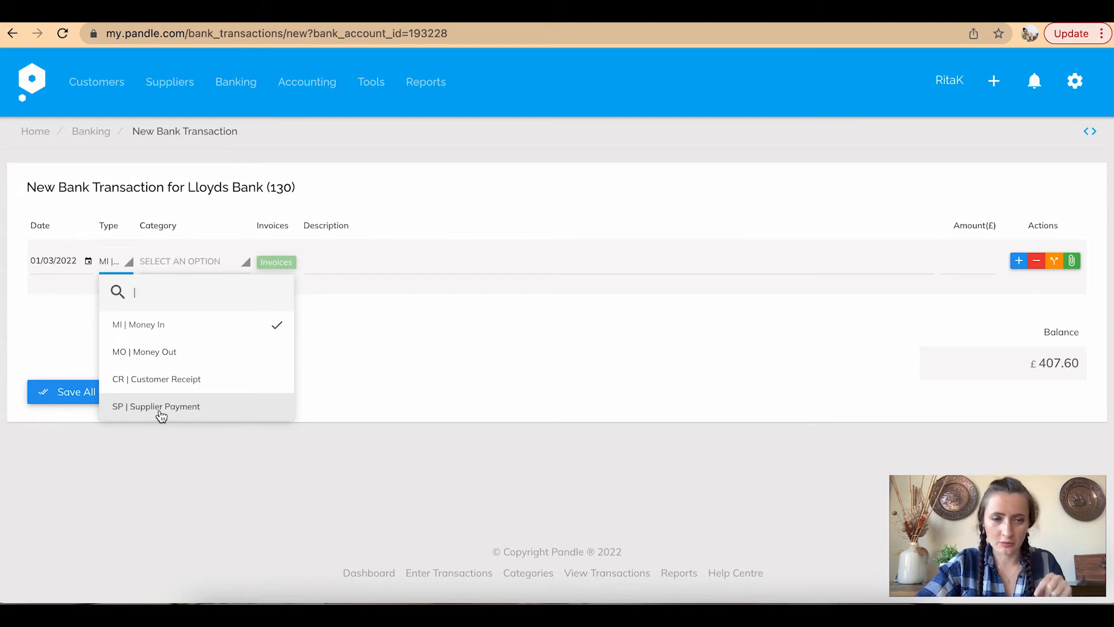
left_click(167, 414)
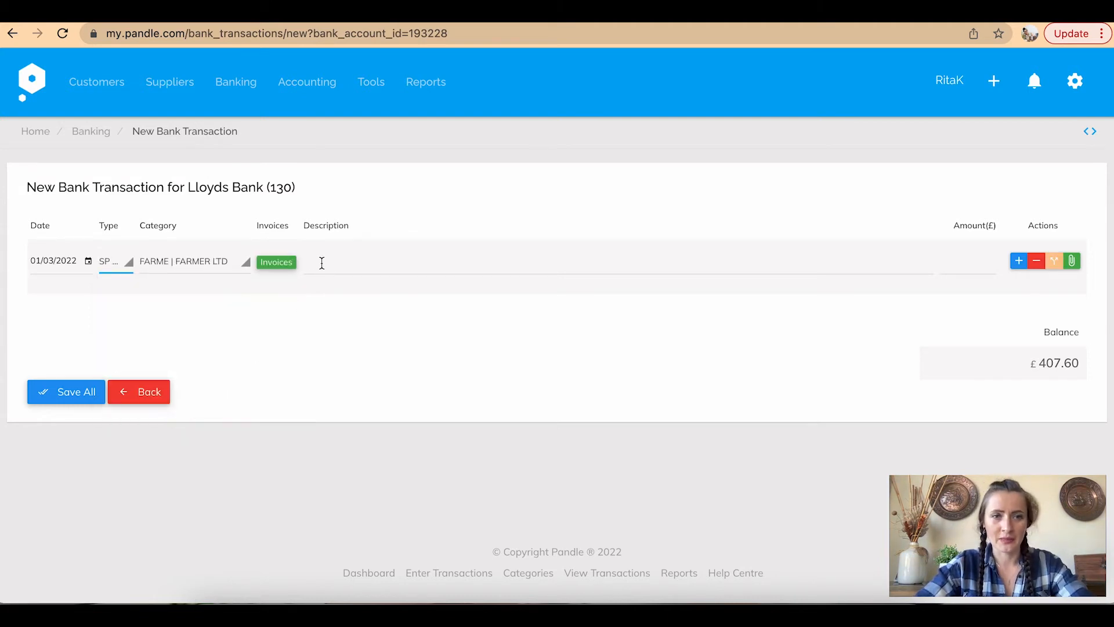
Pay Farmer Ltd invoice 12344 in full for £15.00 and save the payment
left_click(275, 261)
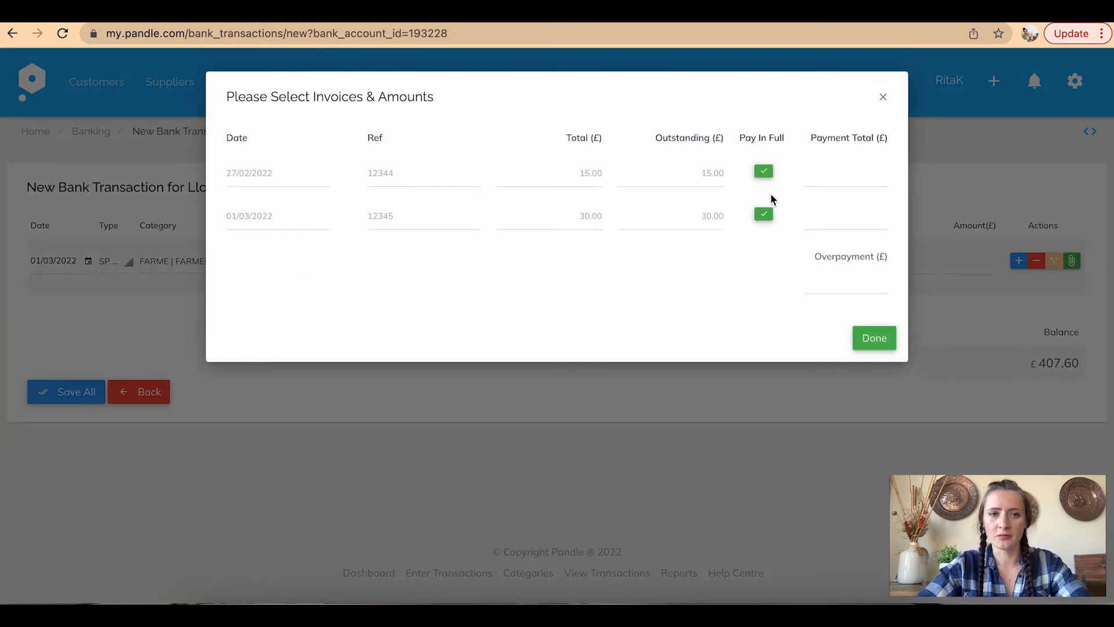
left_click(765, 172)
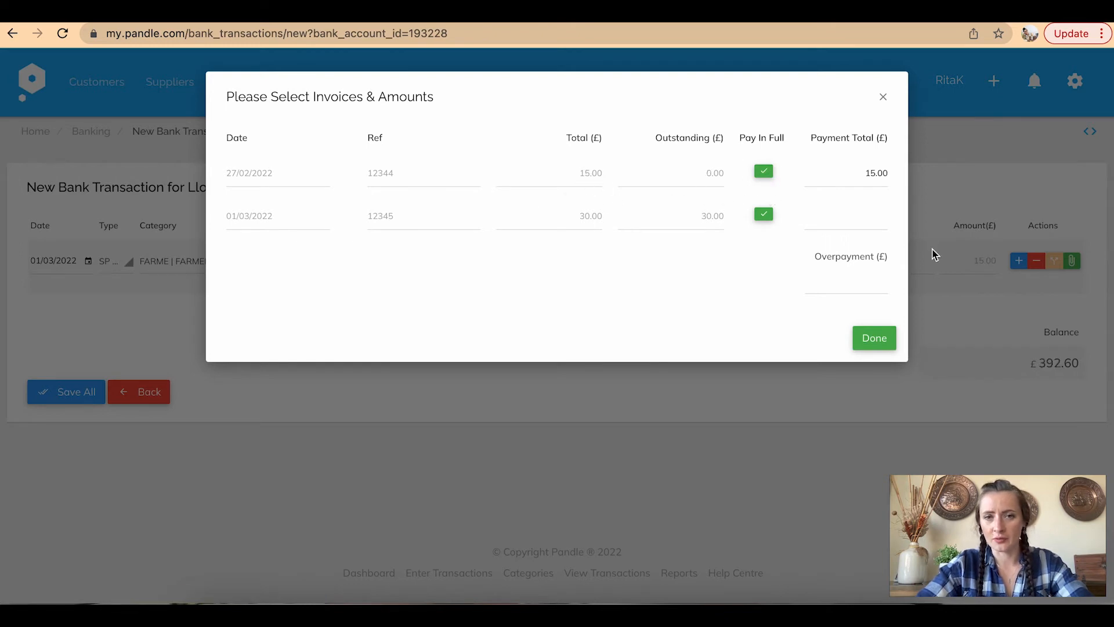
left_click(868, 346)
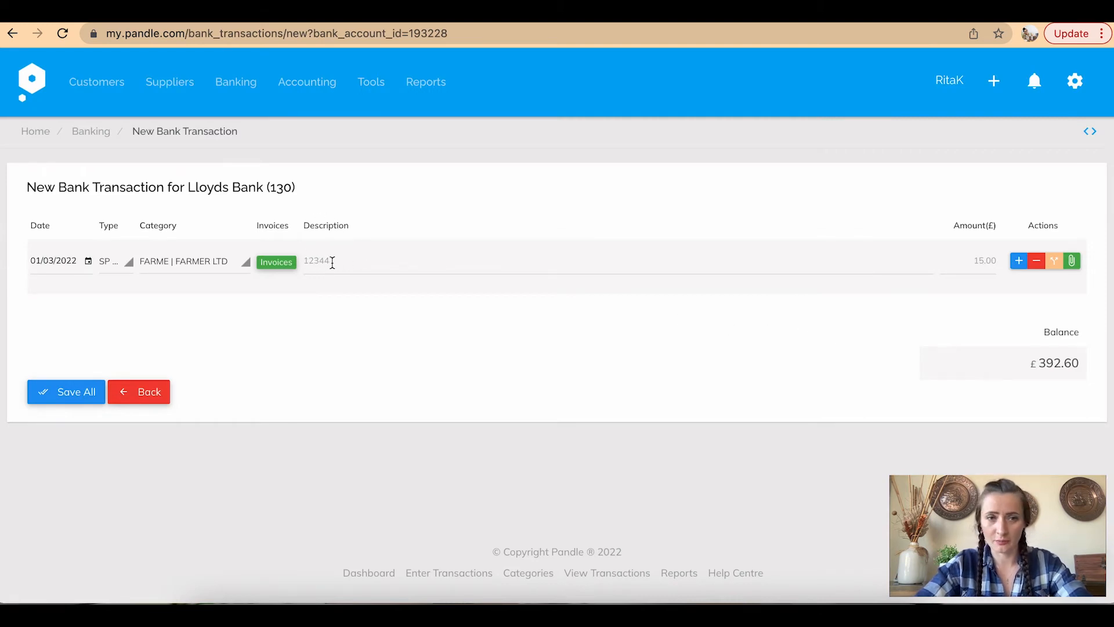
left_click(975, 258)
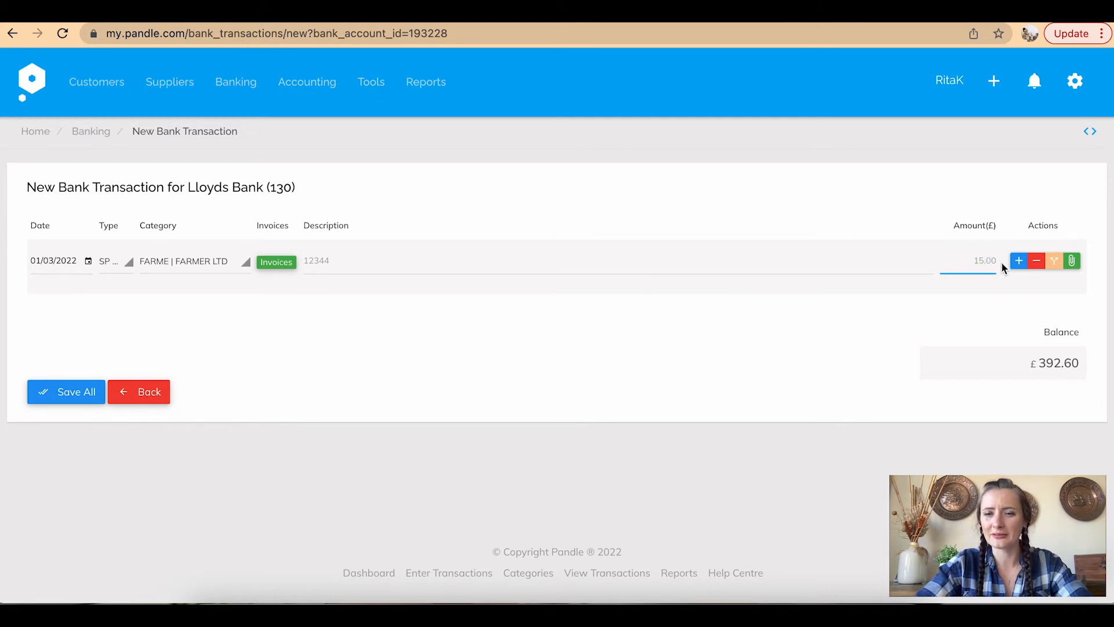
left_click(309, 260)
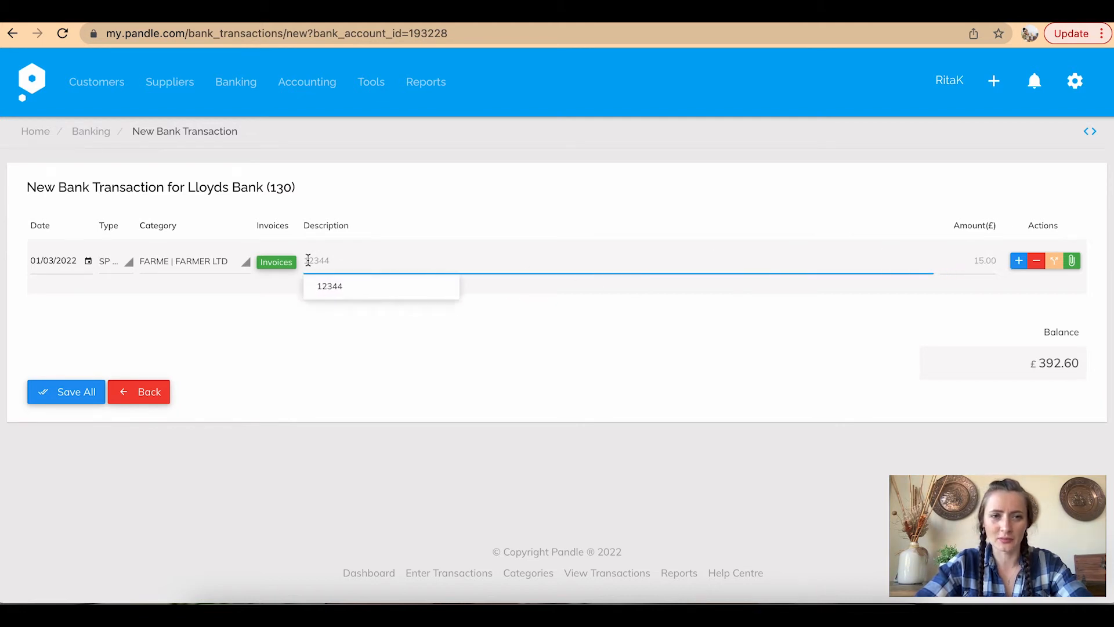
left_click(535, 350)
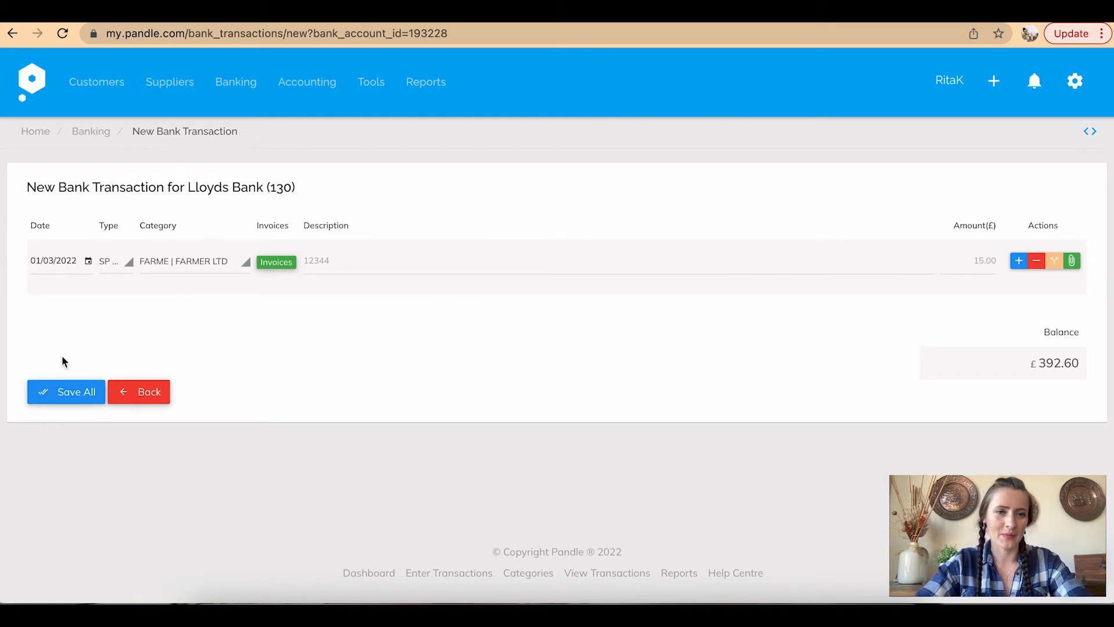
left_click(61, 393)
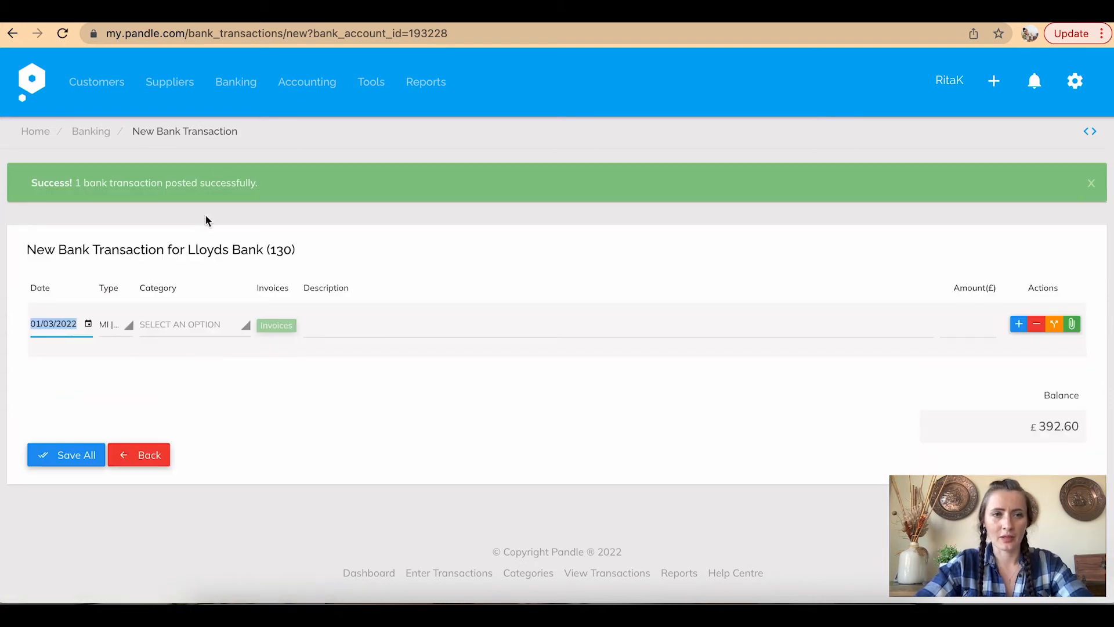
left_click(172, 84)
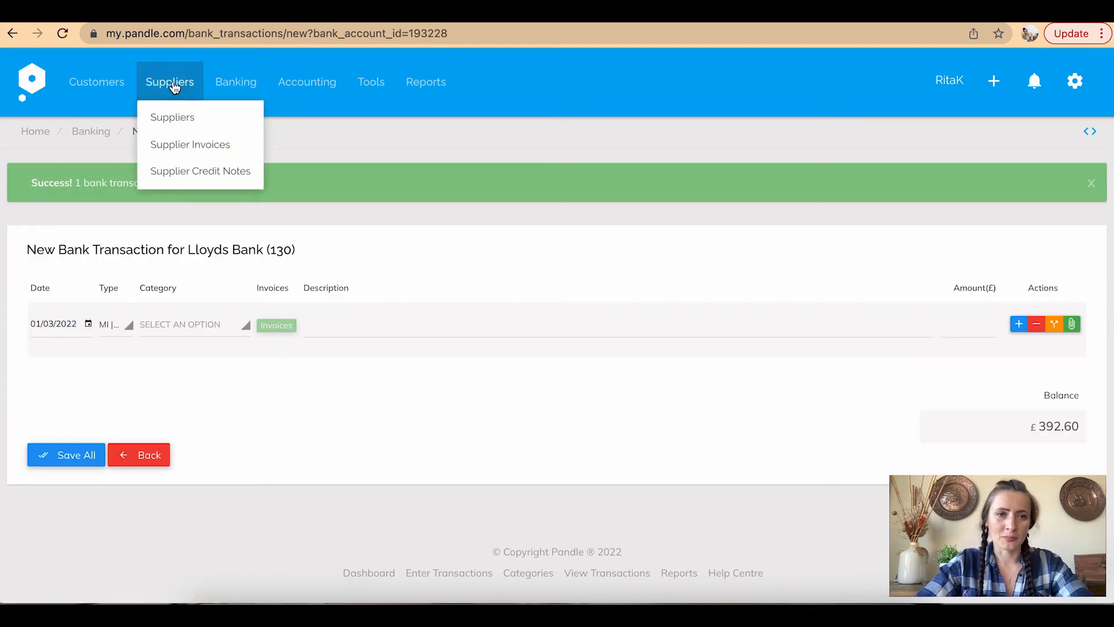
Check Farmer Ltd's history shows £15.00 paid against 12344, leaving £30.00 owed
left_click(183, 121)
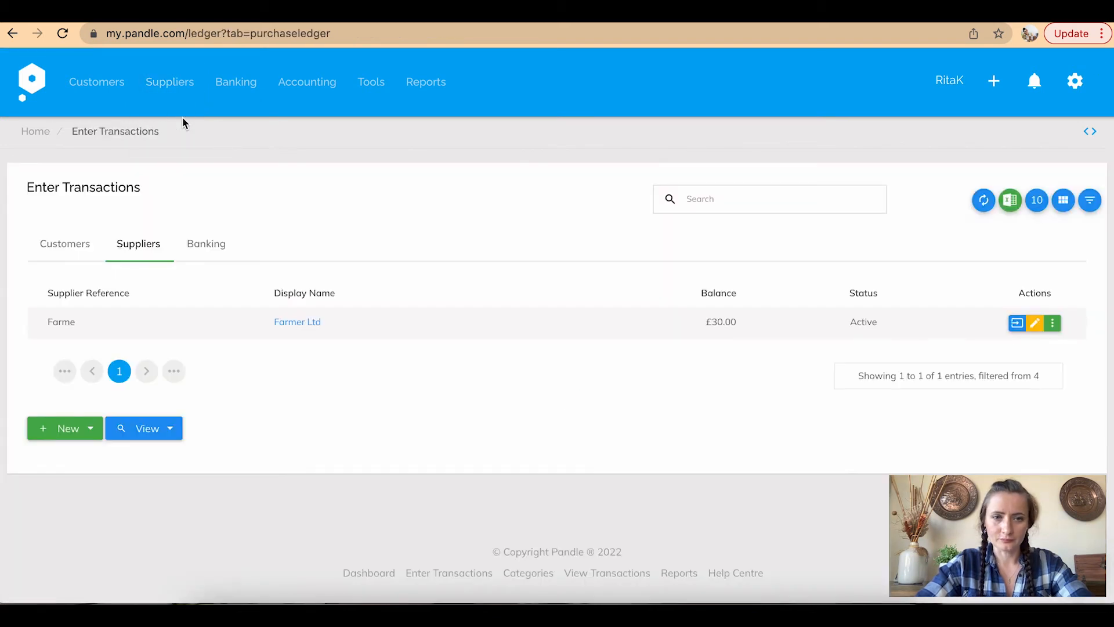
left_click(308, 323)
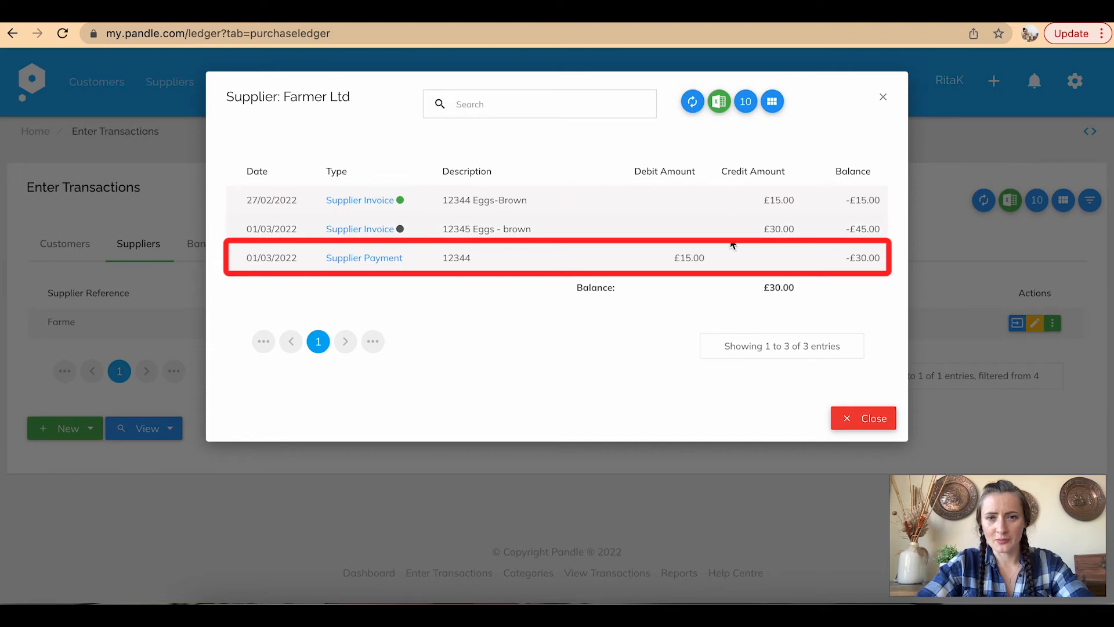
mouse_move(400, 201)
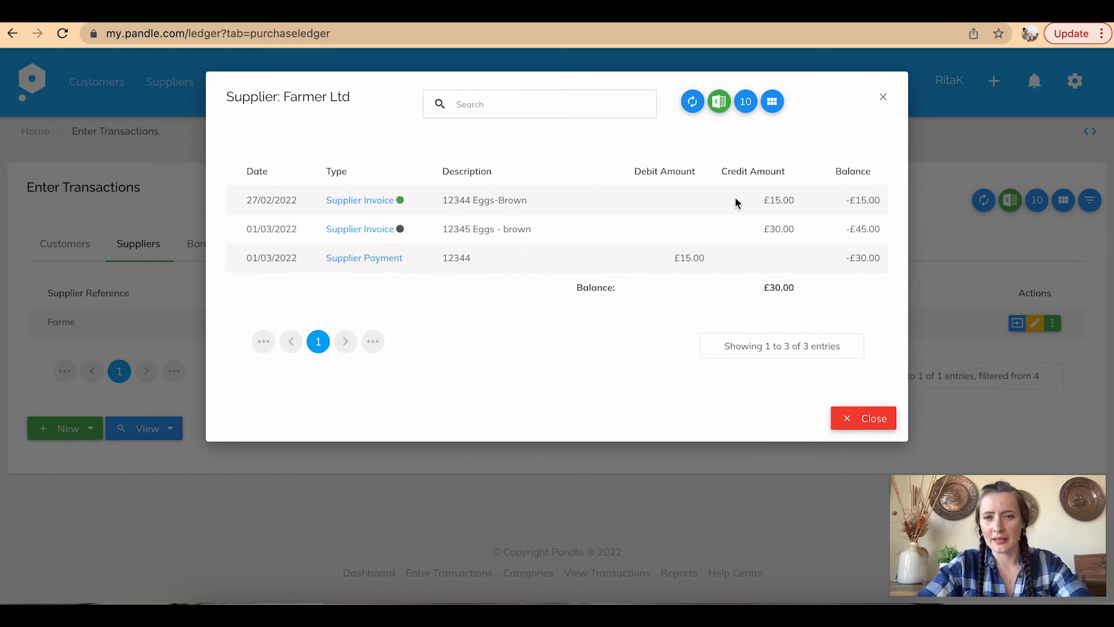
left_click(863, 418)
left_click(230, 87)
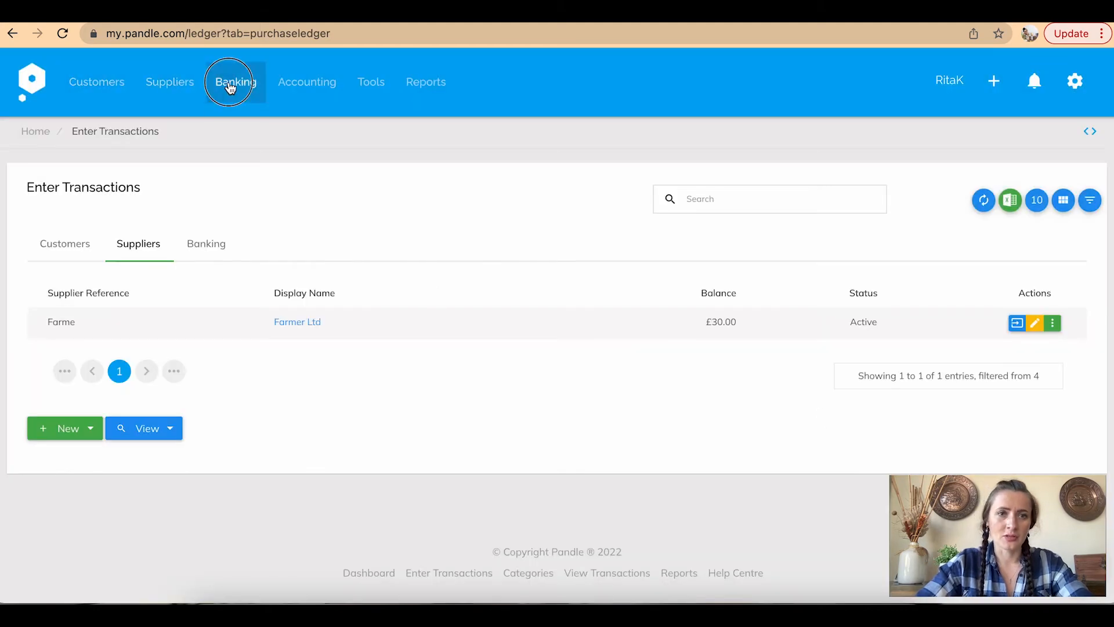
Open a blank New Bank Transaction form for 130 | Lloyds Bank at a £392.60 balance
left_click(239, 115)
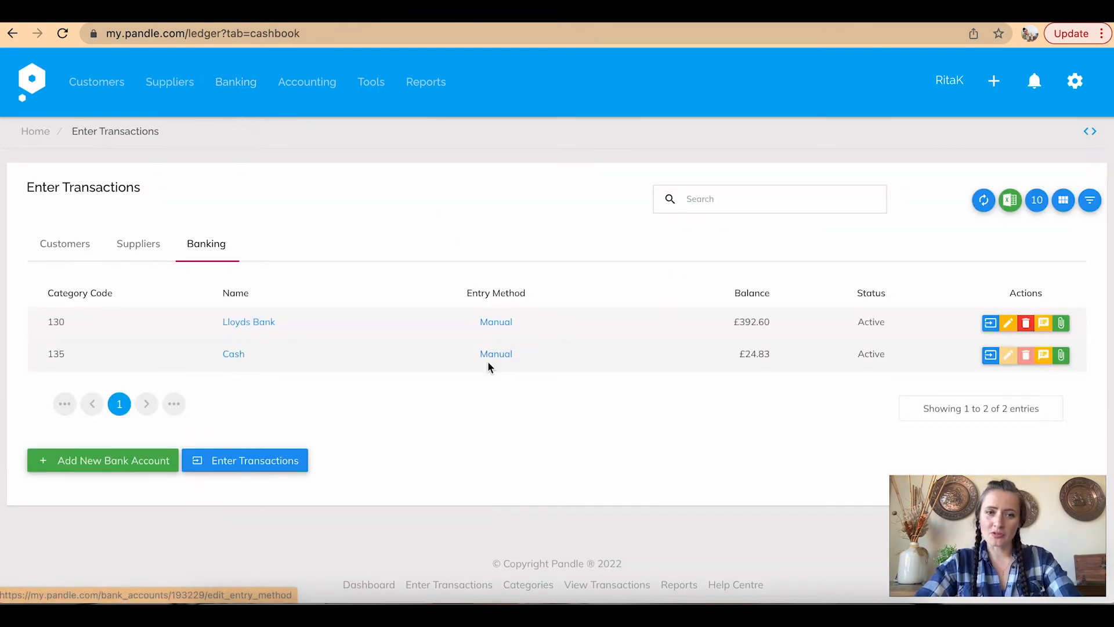
left_click(247, 457)
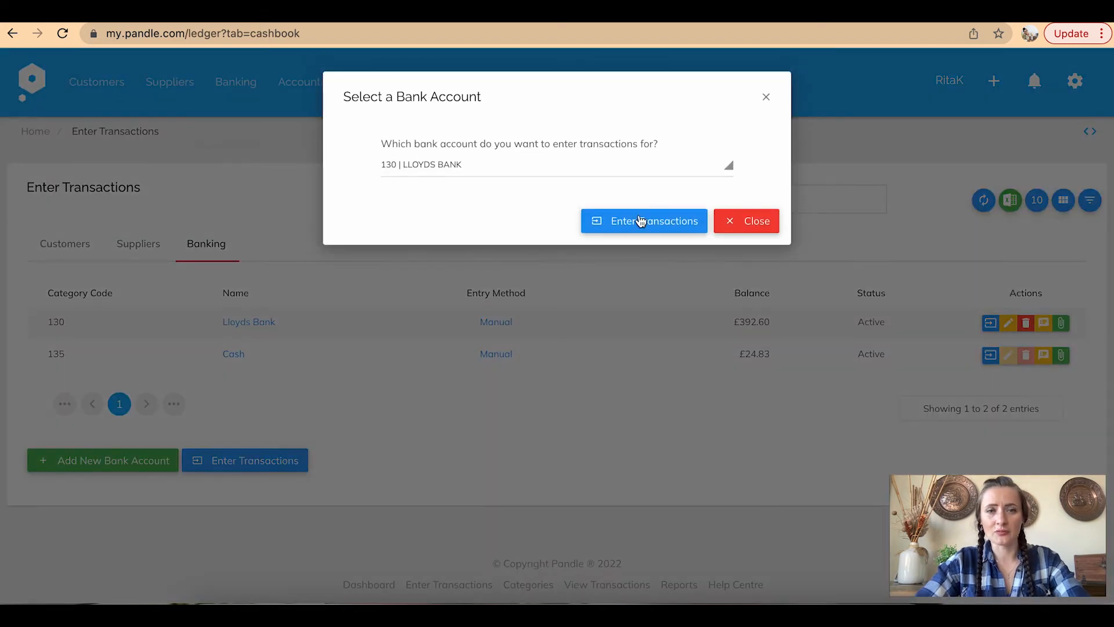
left_click(610, 223)
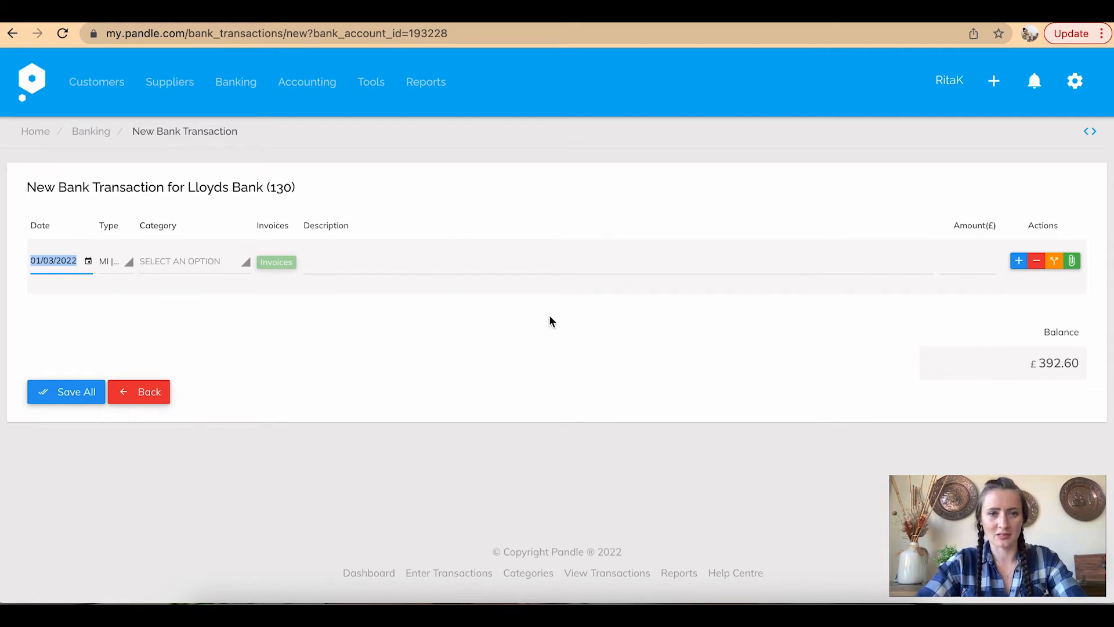
left_click(1018, 263)
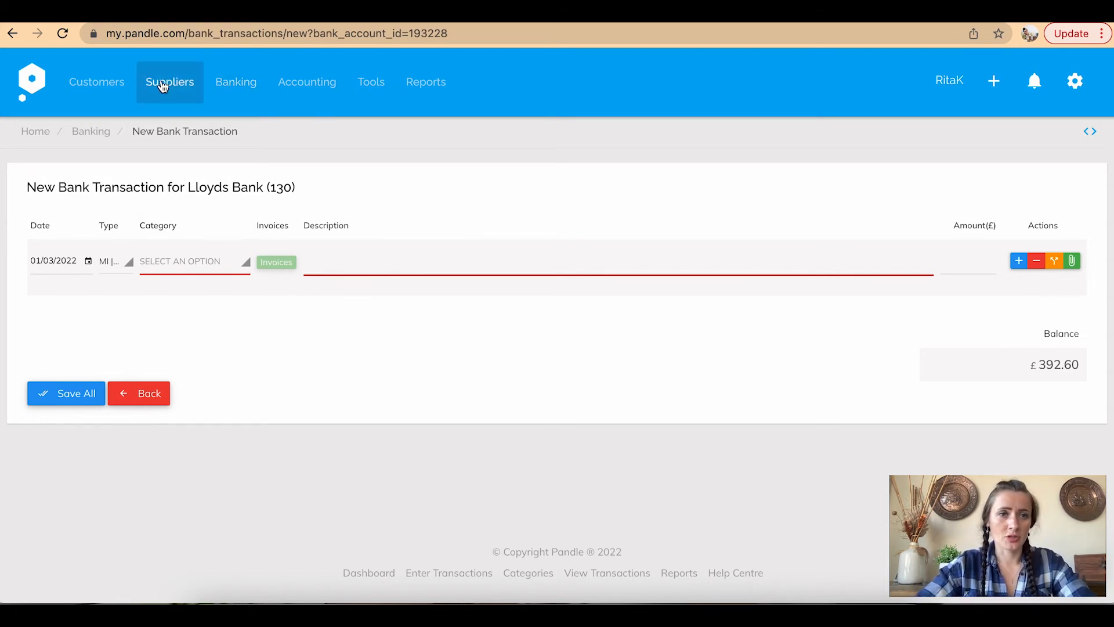
left_click(235, 80)
left_click(249, 116)
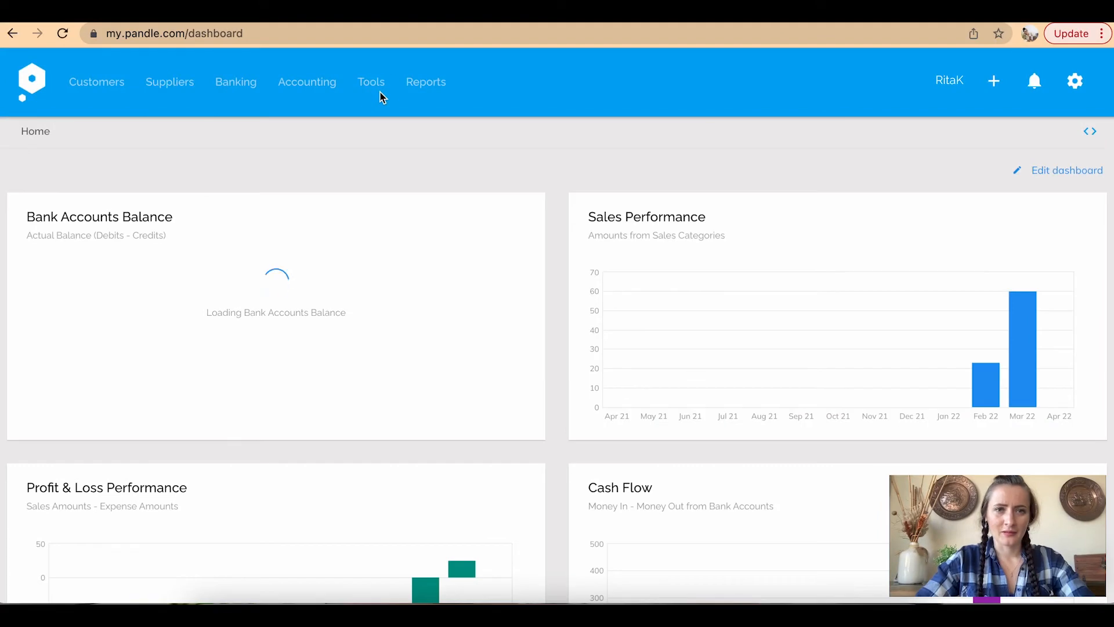
Add a new Customer Invoice recurring transaction via Tools > Recurring Transactions
left_click(380, 95)
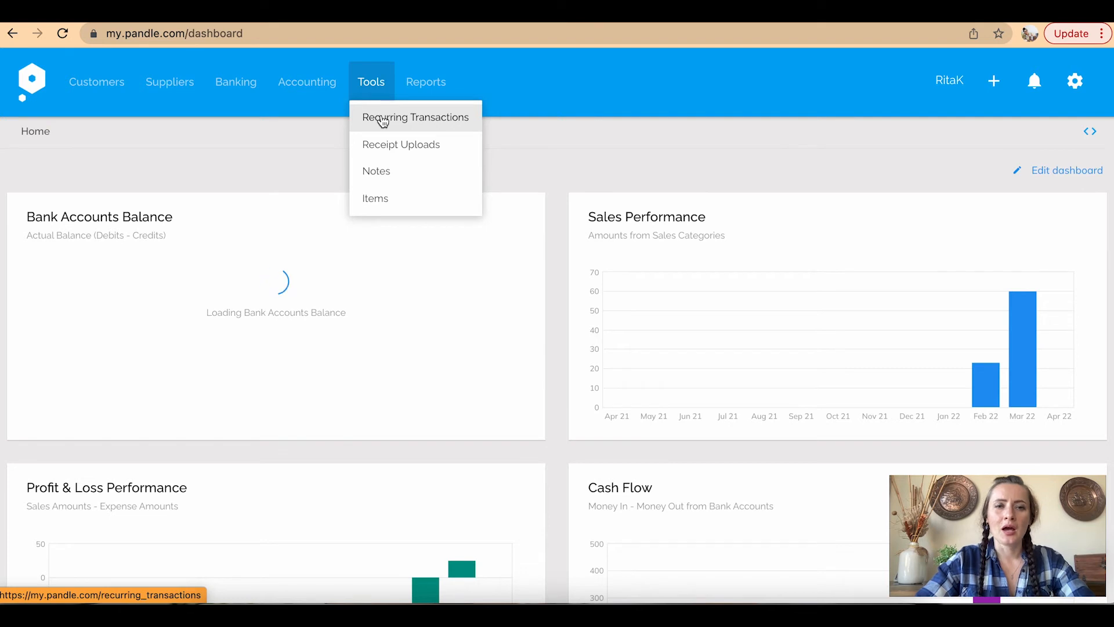
left_click(383, 118)
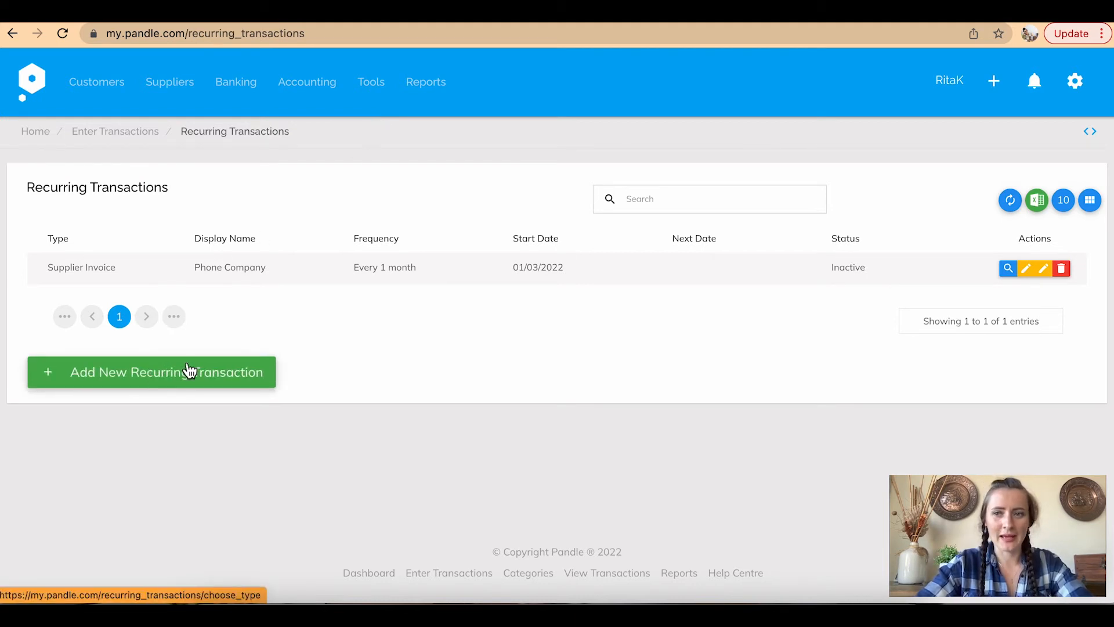
left_click(138, 379)
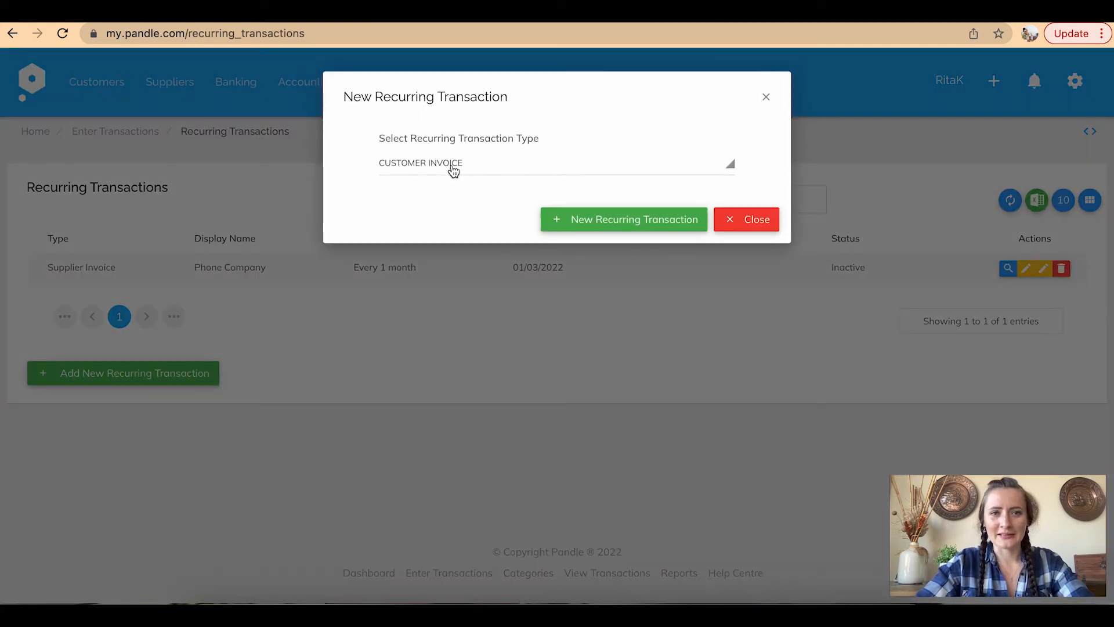
left_click(455, 168)
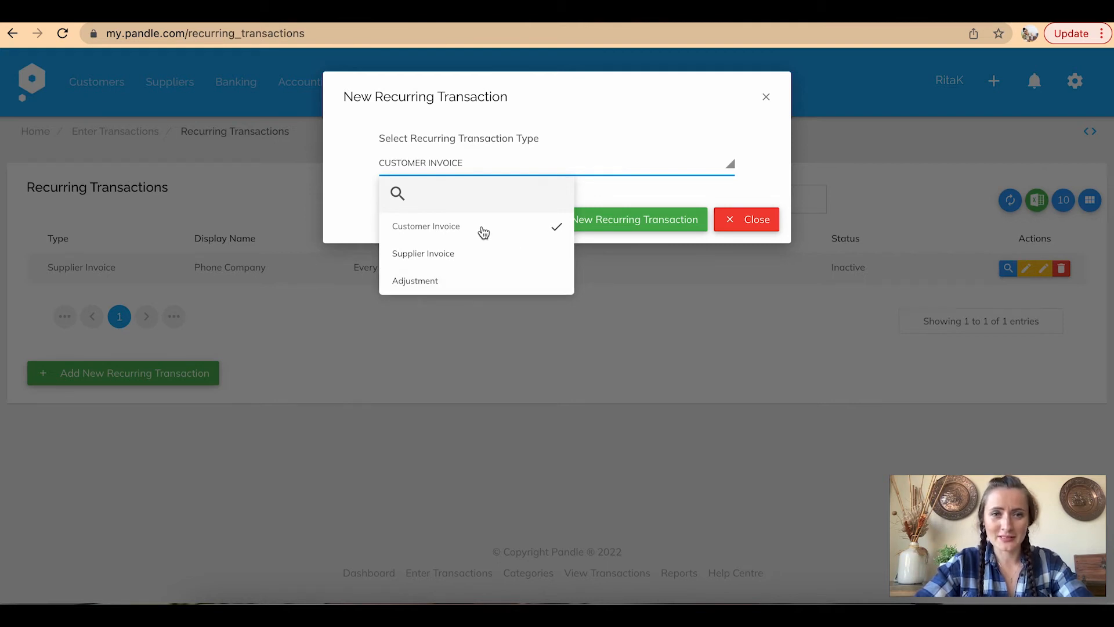
left_click(457, 228)
left_click(626, 217)
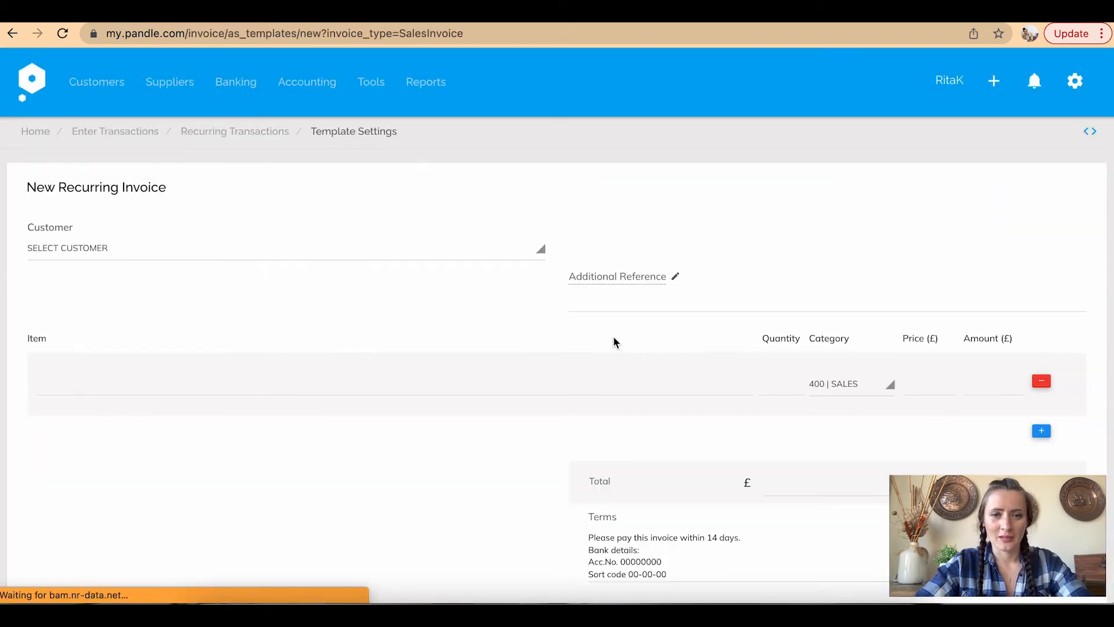
Set the invoice customer to Bakery Ltd with additional reference 'Contract 124/C'
left_click(348, 255)
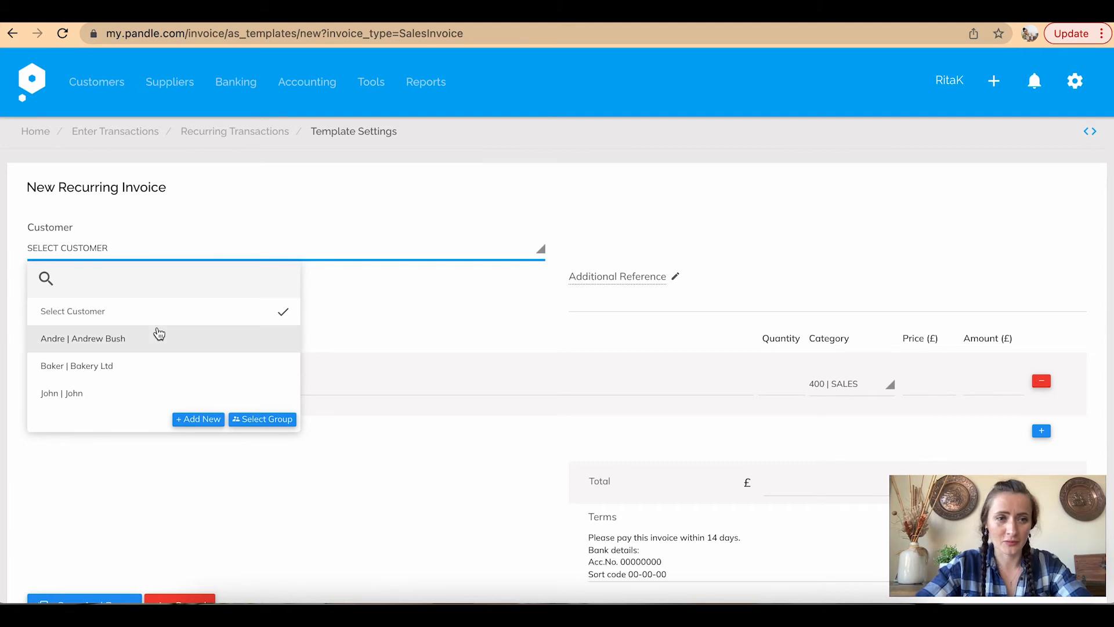
left_click(149, 364)
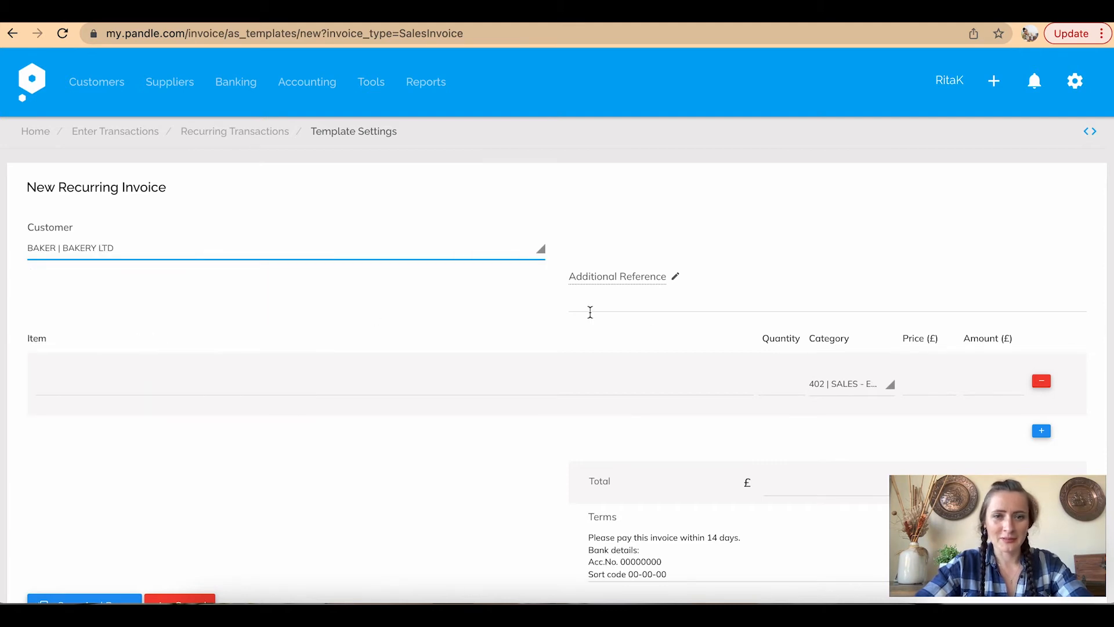
scroll(648, 320, "down", 3)
left_click(615, 183)
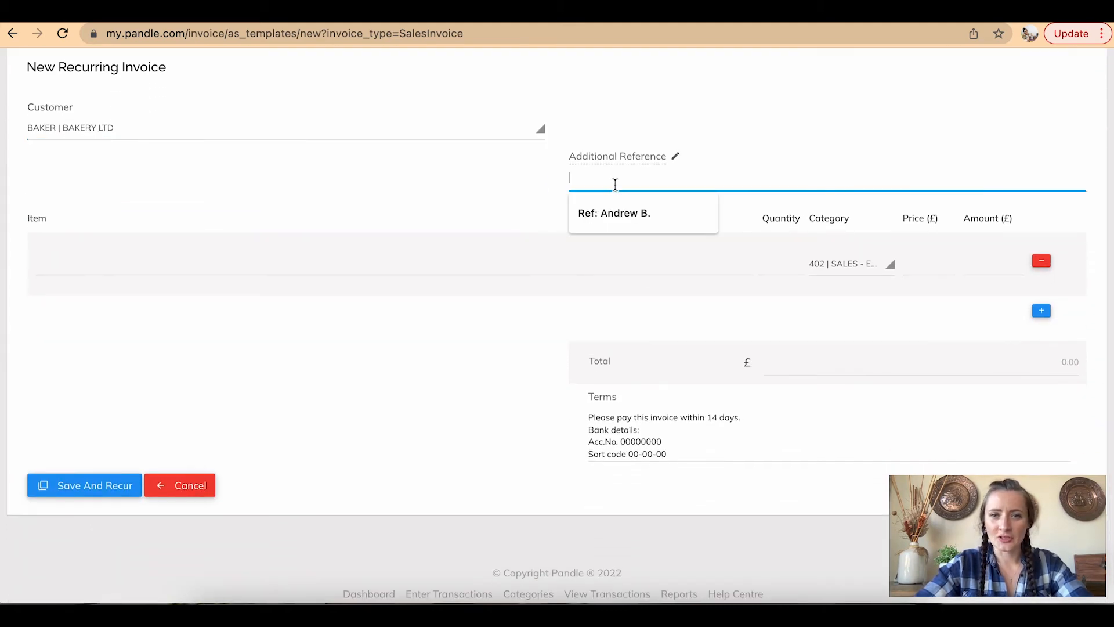
left_click(616, 214)
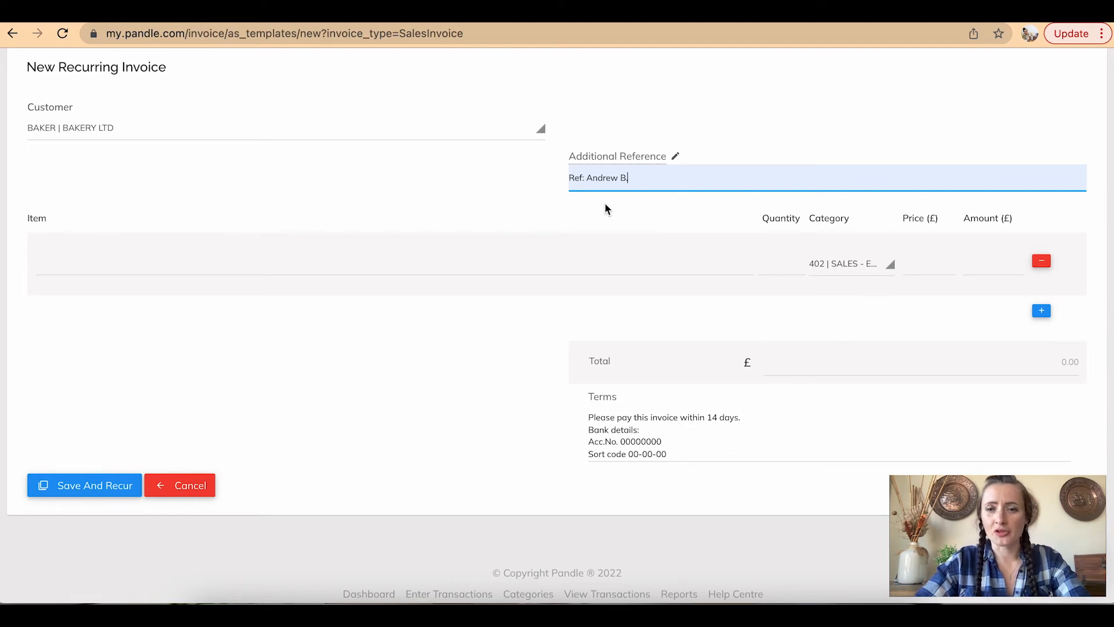
key("BackSpace")
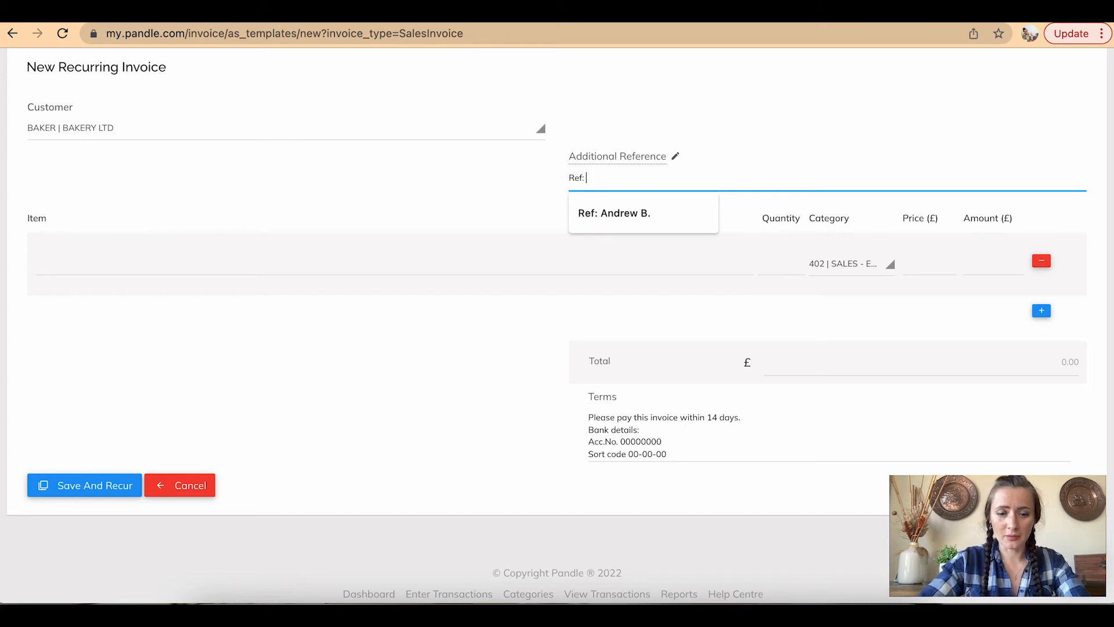
key("BackSpace")
type("Contract")
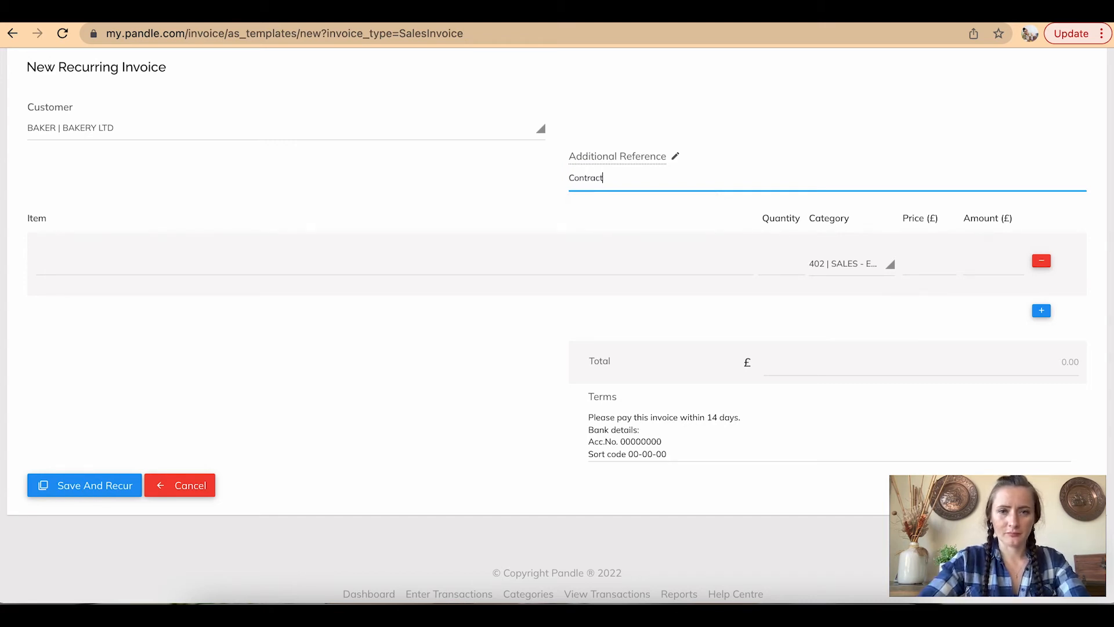
type(" 124")
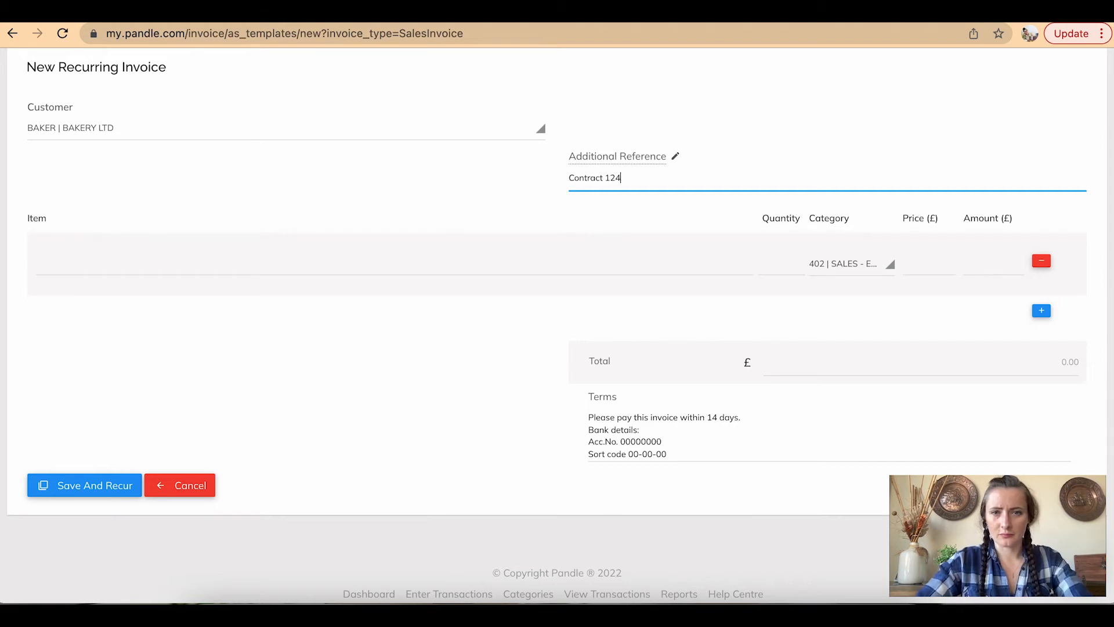
type("/C")
left_click(590, 215)
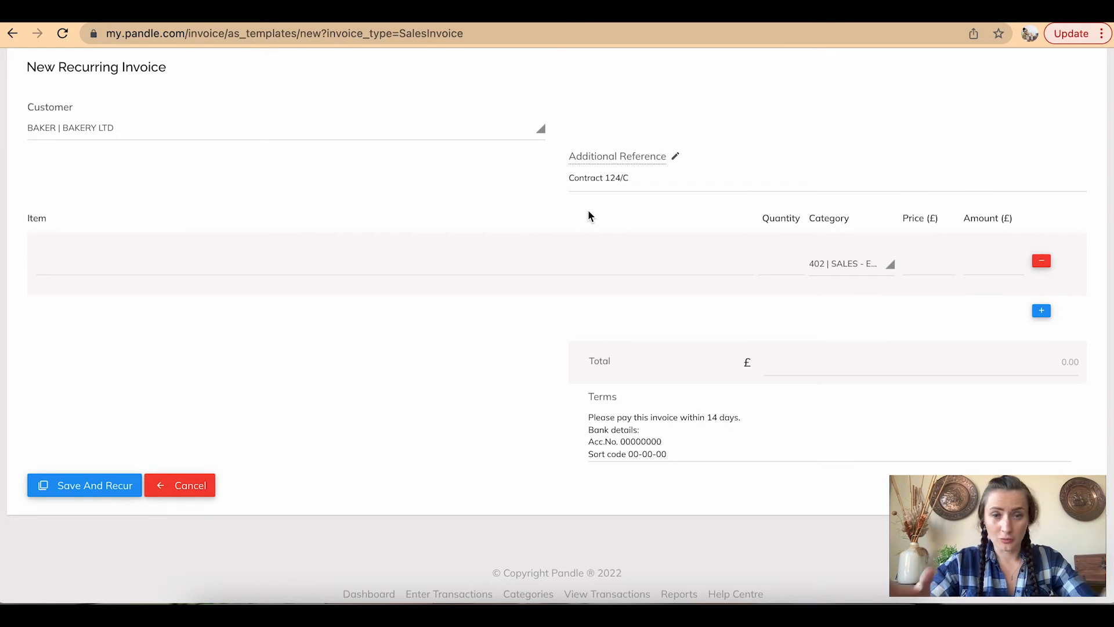
Add 100 Eggs - Brown at 0.30 under 402 Sales - Eggs, totalling 30.00, then Save And Recur
left_click(446, 262)
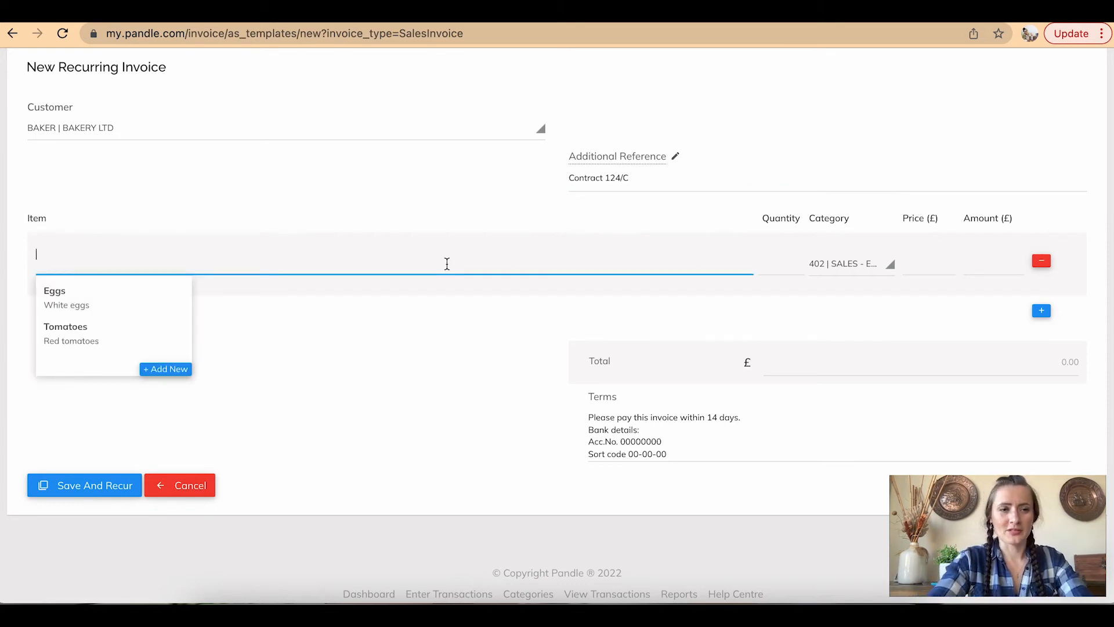
type("E")
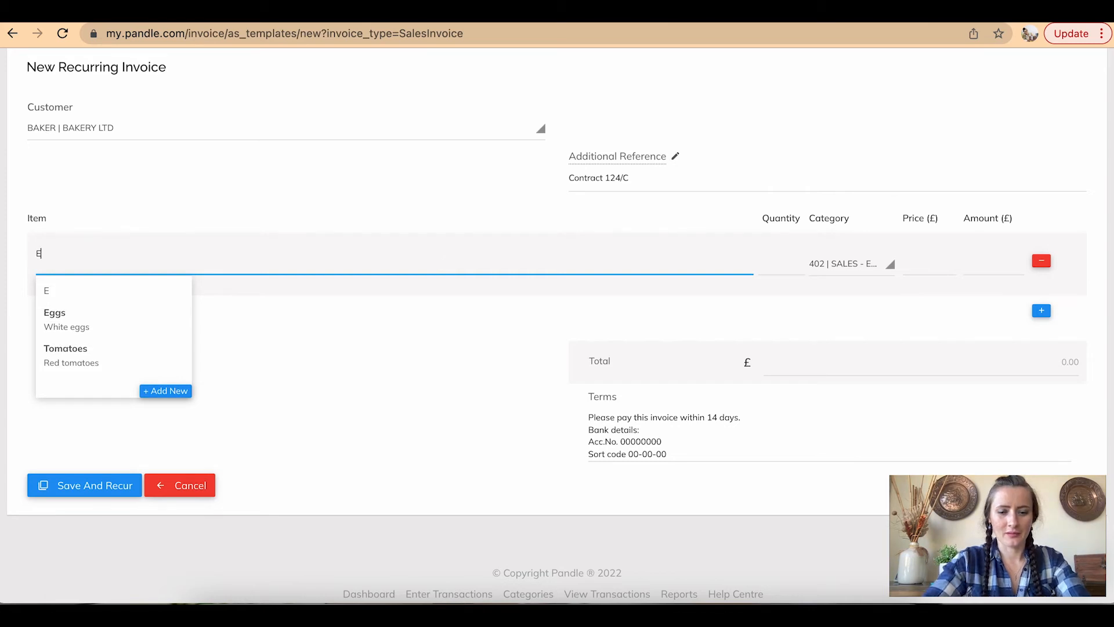
type("ggs - Brown")
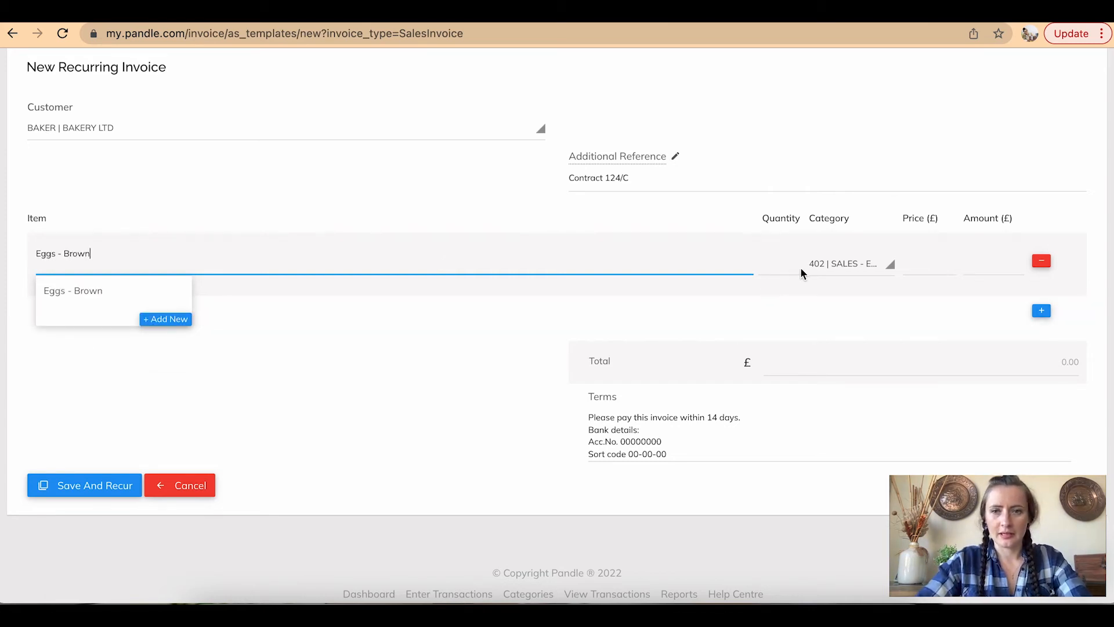
key("Return")
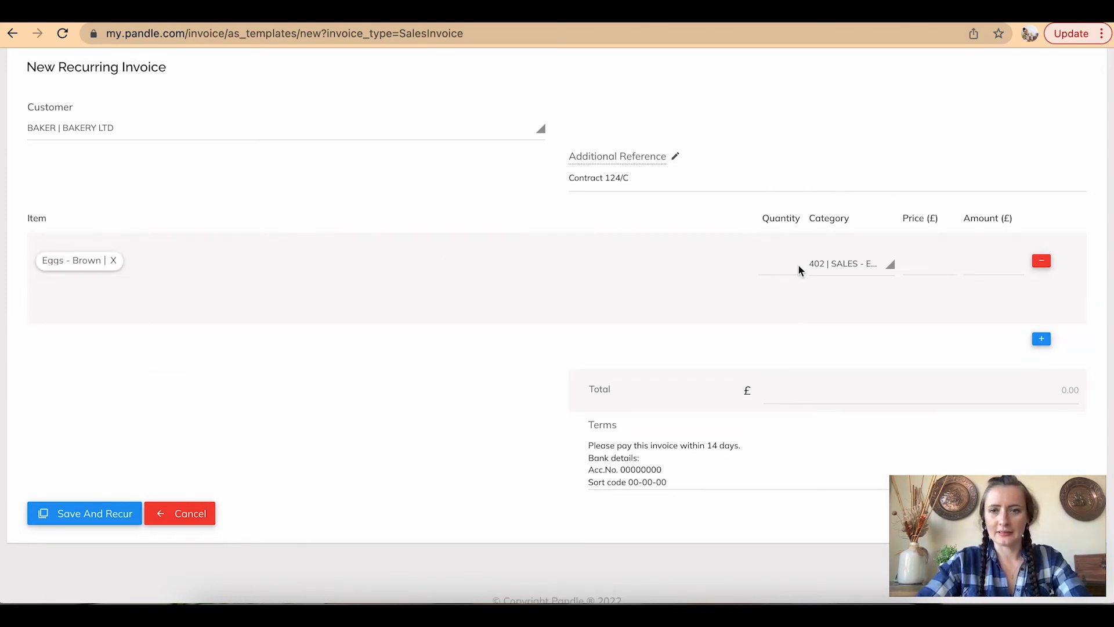
left_click(784, 268)
type("100")
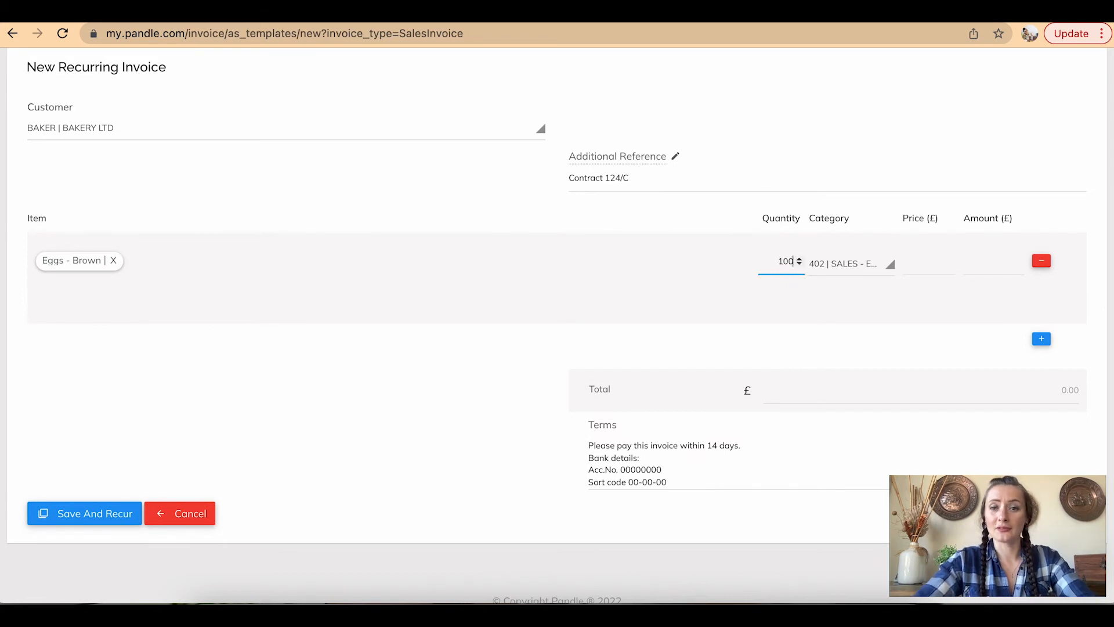
left_click(862, 268)
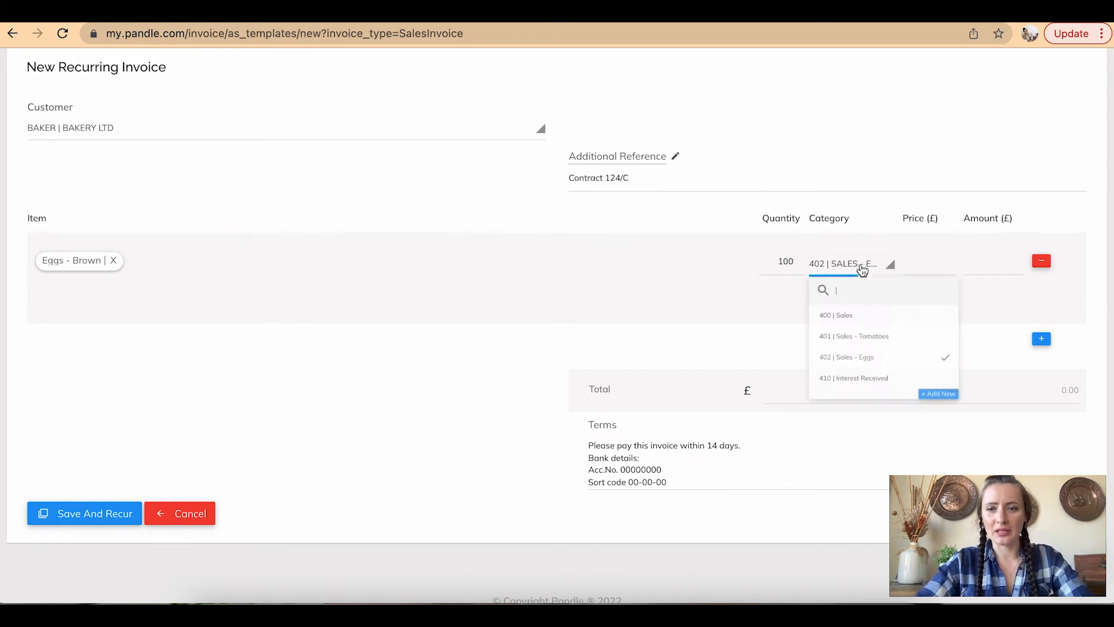
left_click(876, 381)
left_click(937, 262)
type("0")
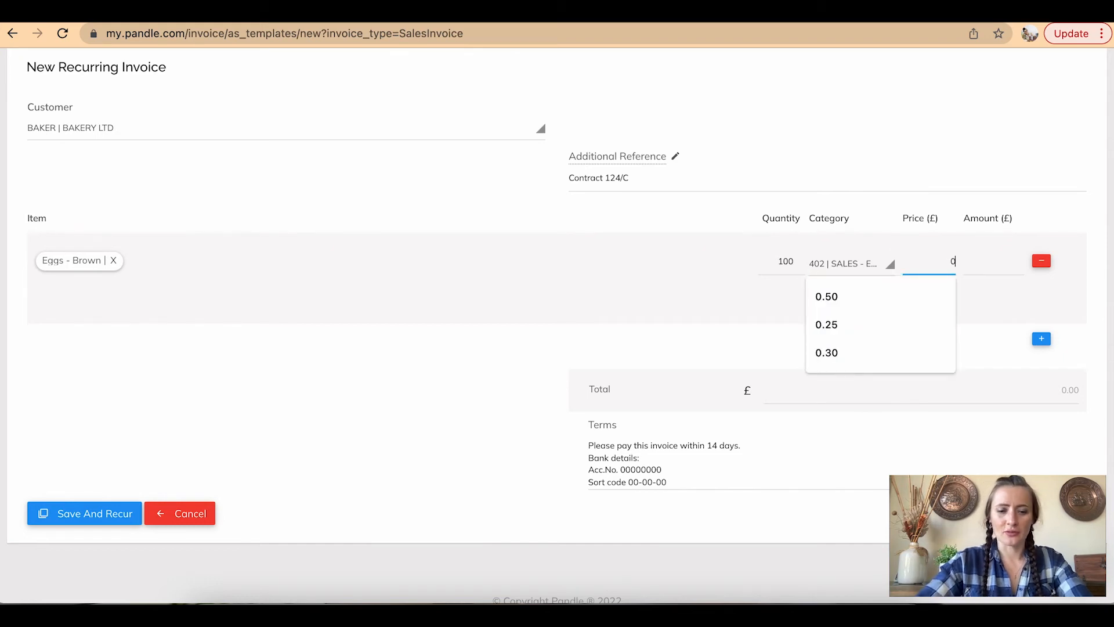
type(".30")
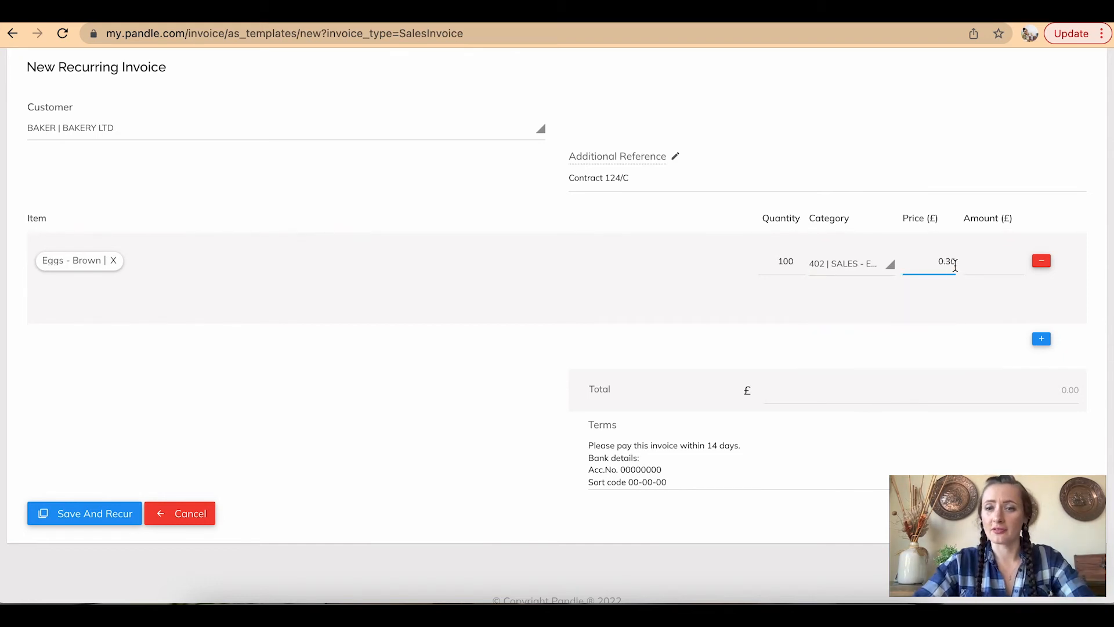
left_click(974, 263)
left_click(797, 335)
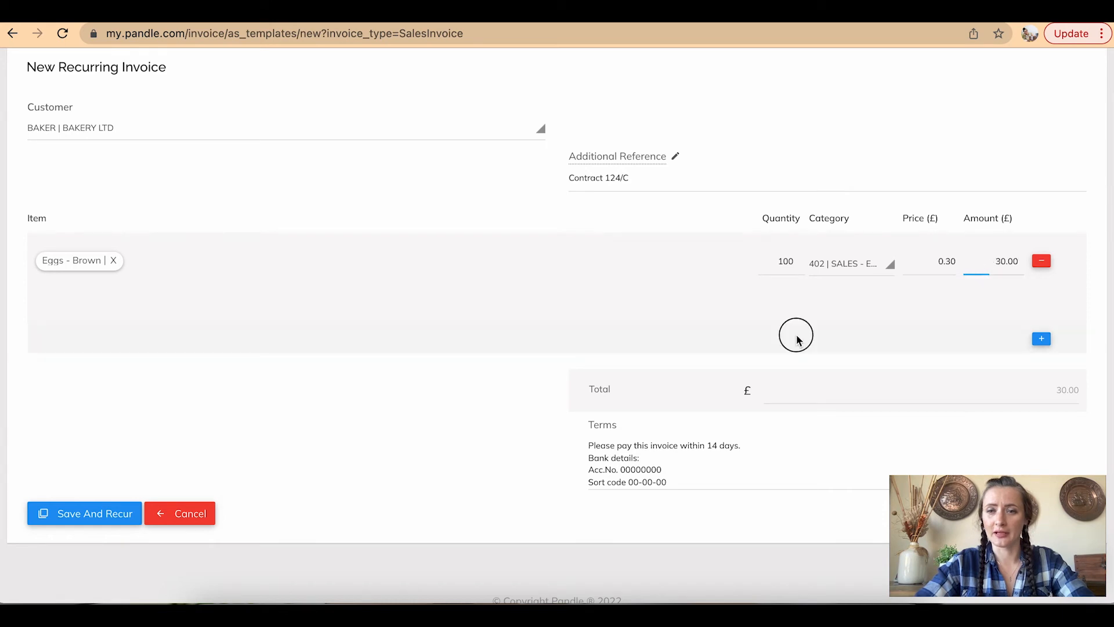
scroll(530, 429, "down", 2)
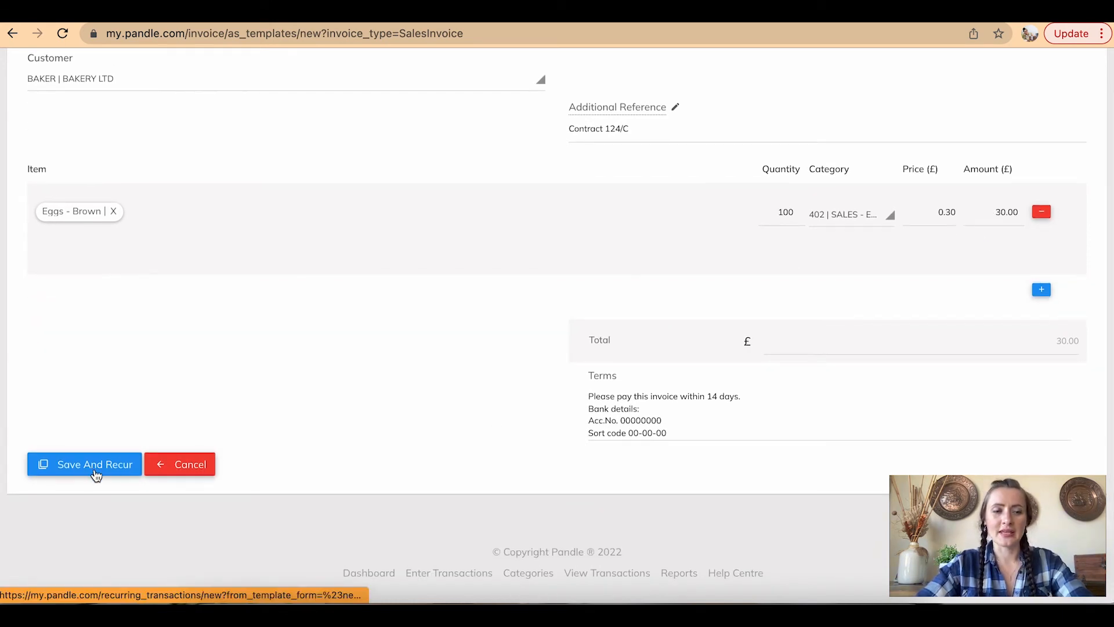
left_click(96, 467)
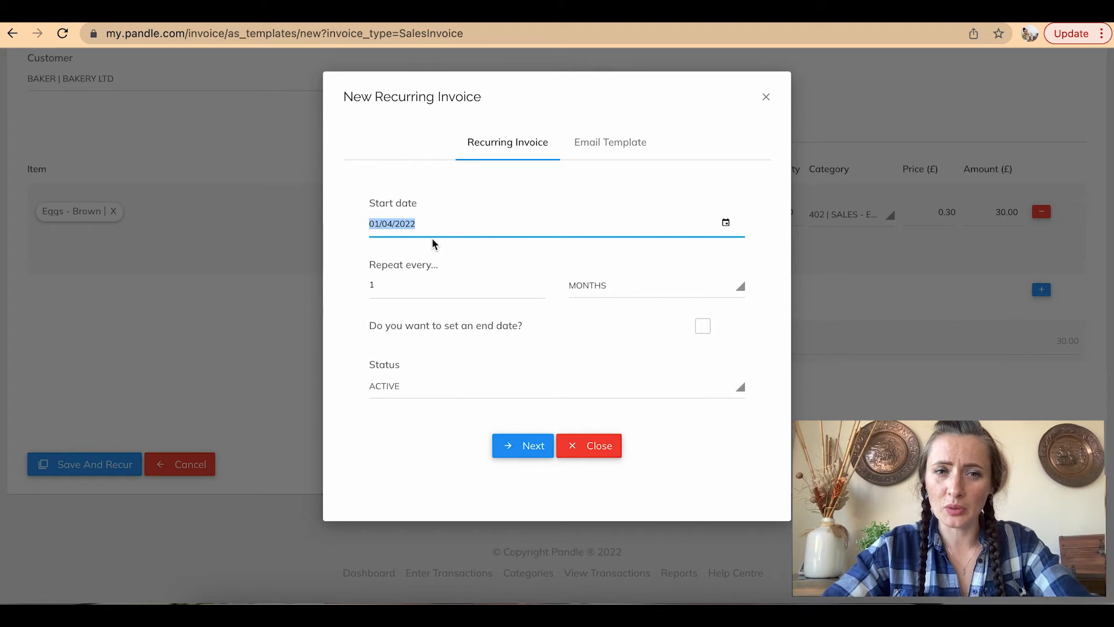
Set the schedule to start 07/03/2022 and repeat every week
left_click(737, 232)
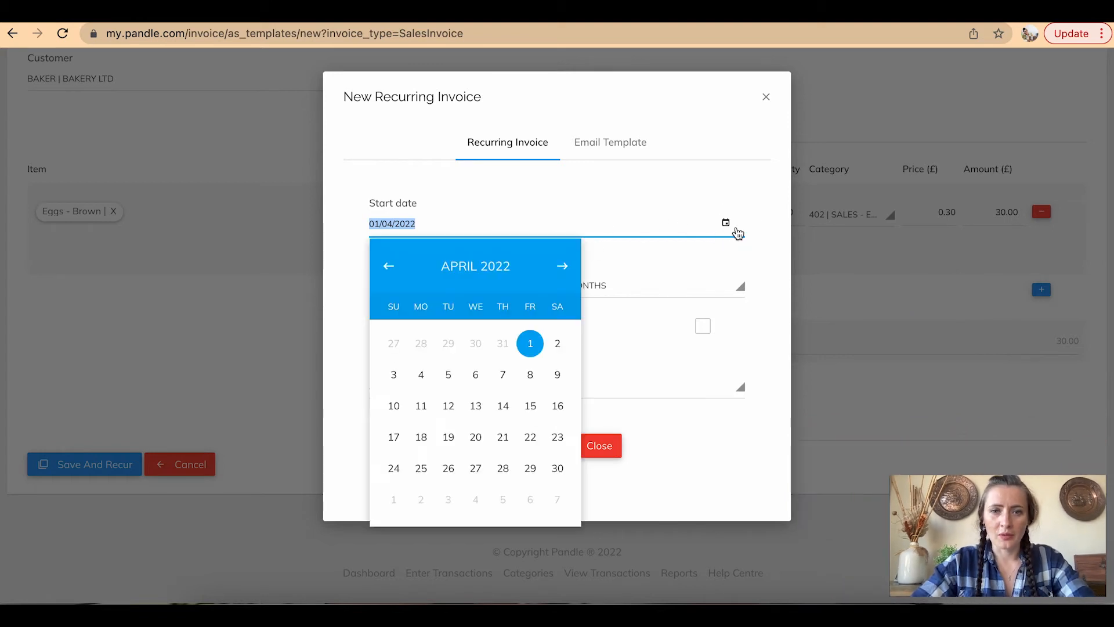
left_click(387, 265)
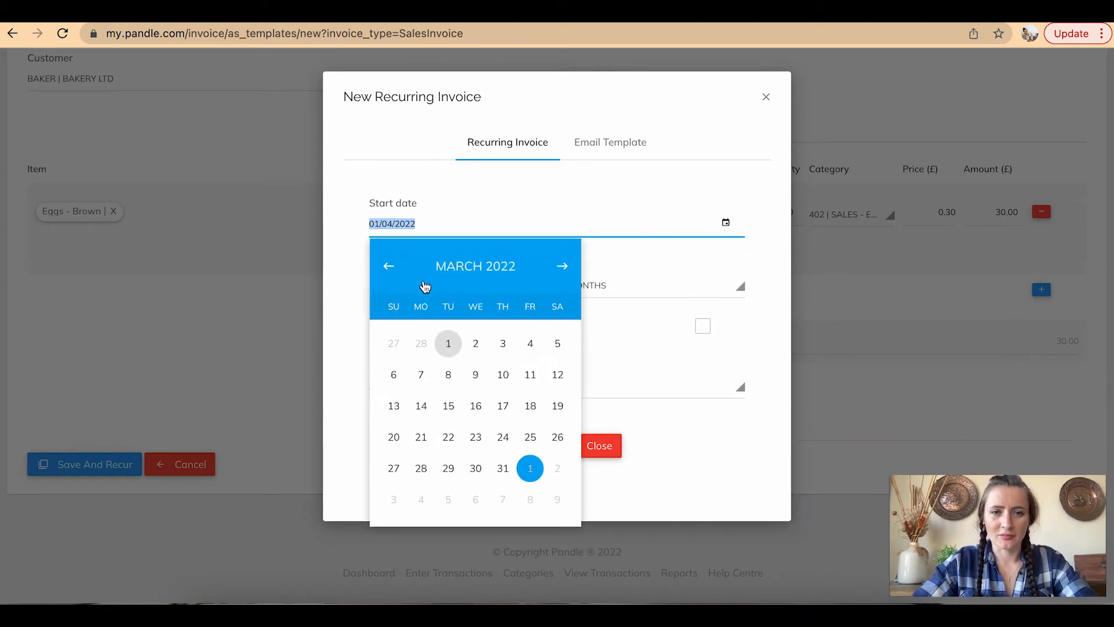
left_click(422, 376)
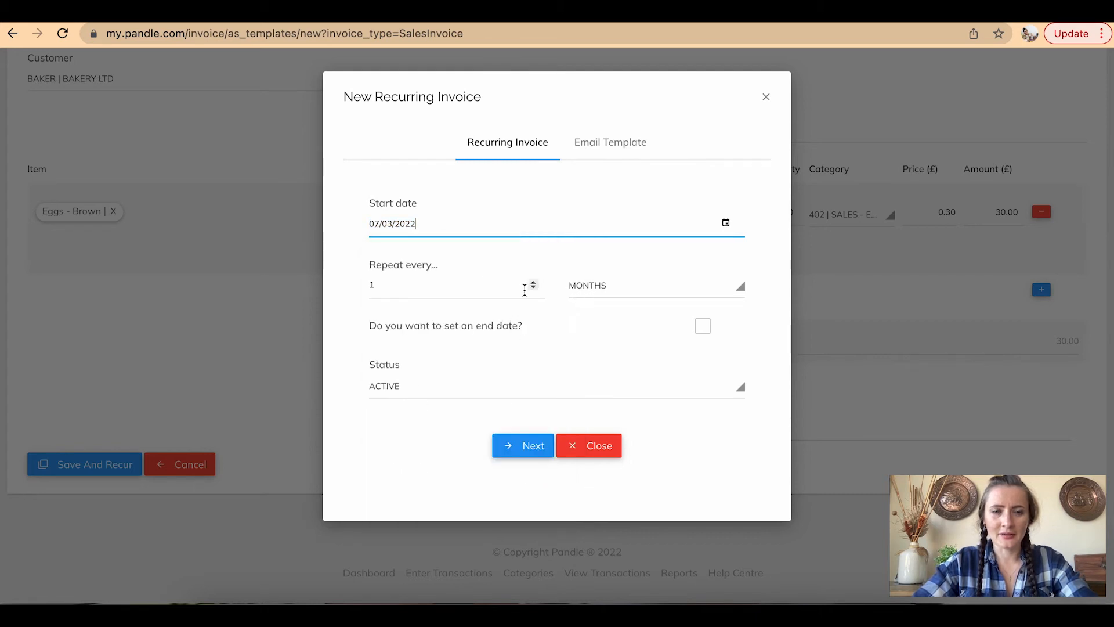
left_click(586, 292)
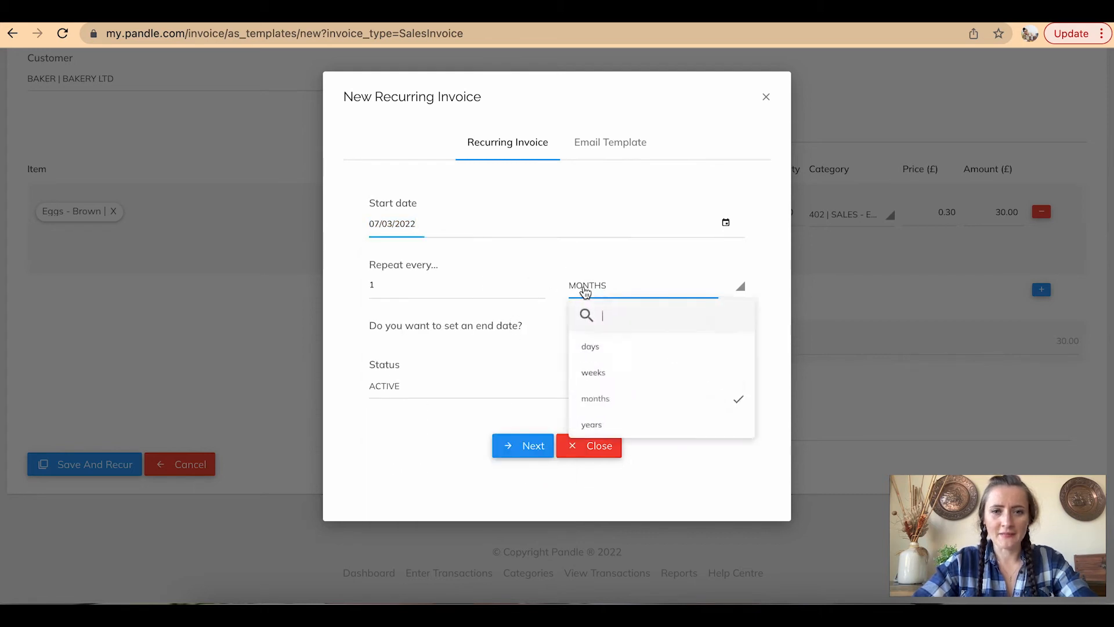
left_click(613, 386)
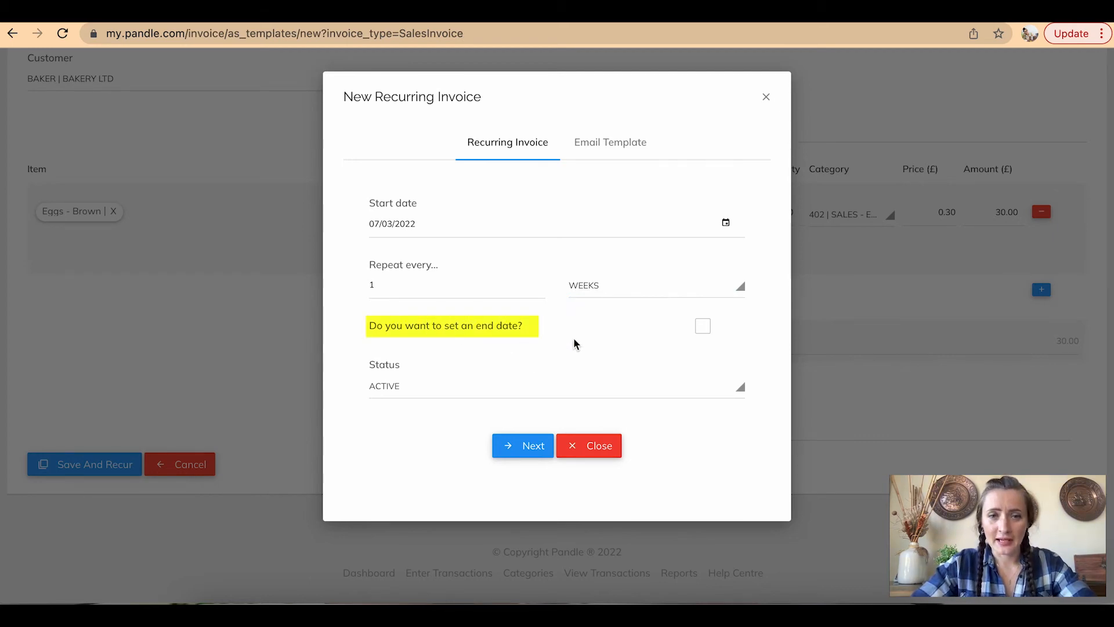
Enable an end date and set it to 31 December 2022
left_click(702, 327)
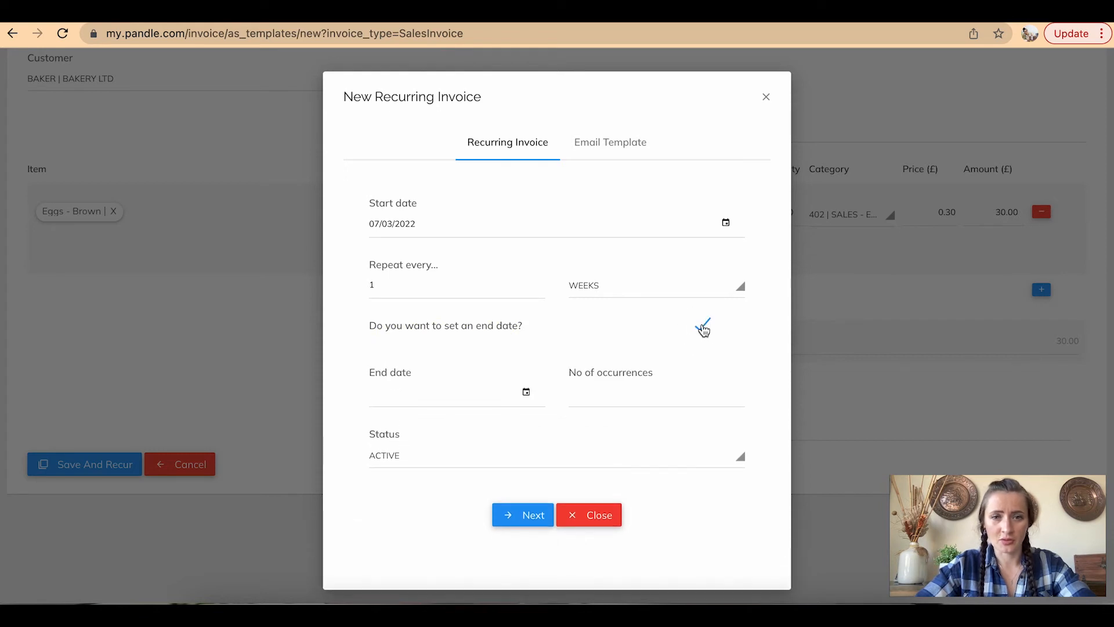
left_click(525, 395)
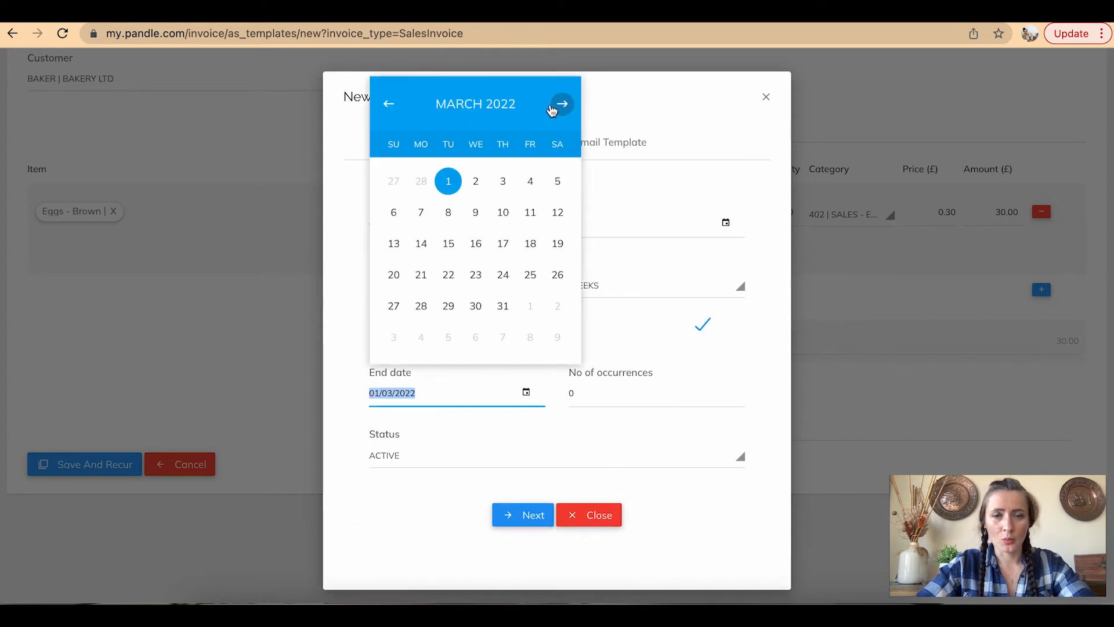
left_click(475, 104)
left_click(496, 331)
left_click(561, 307)
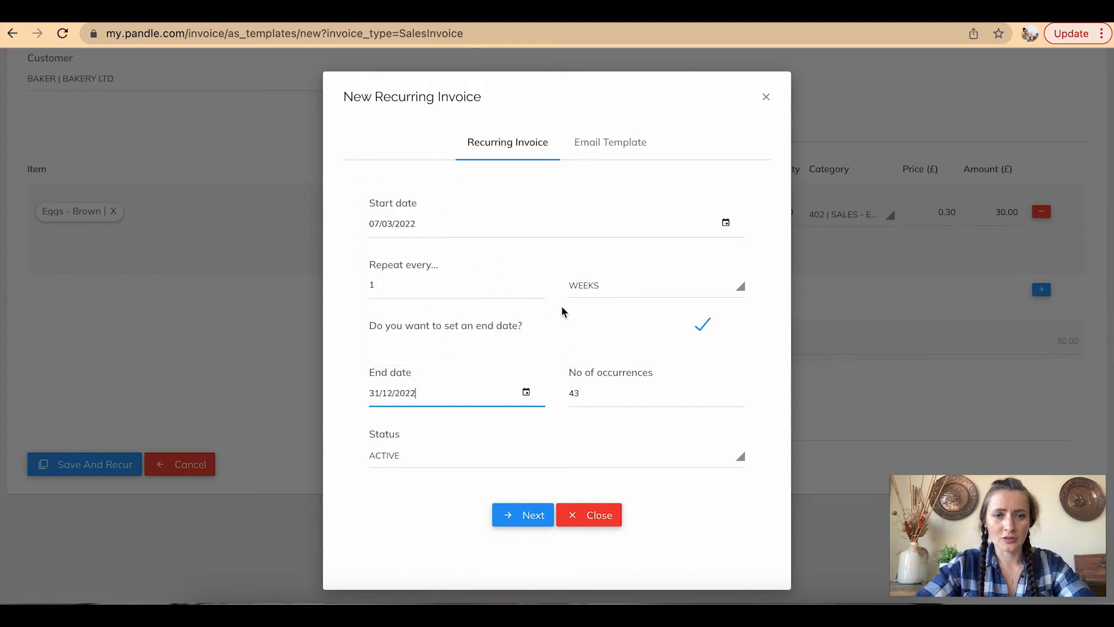
scroll(621, 438, "down", 1)
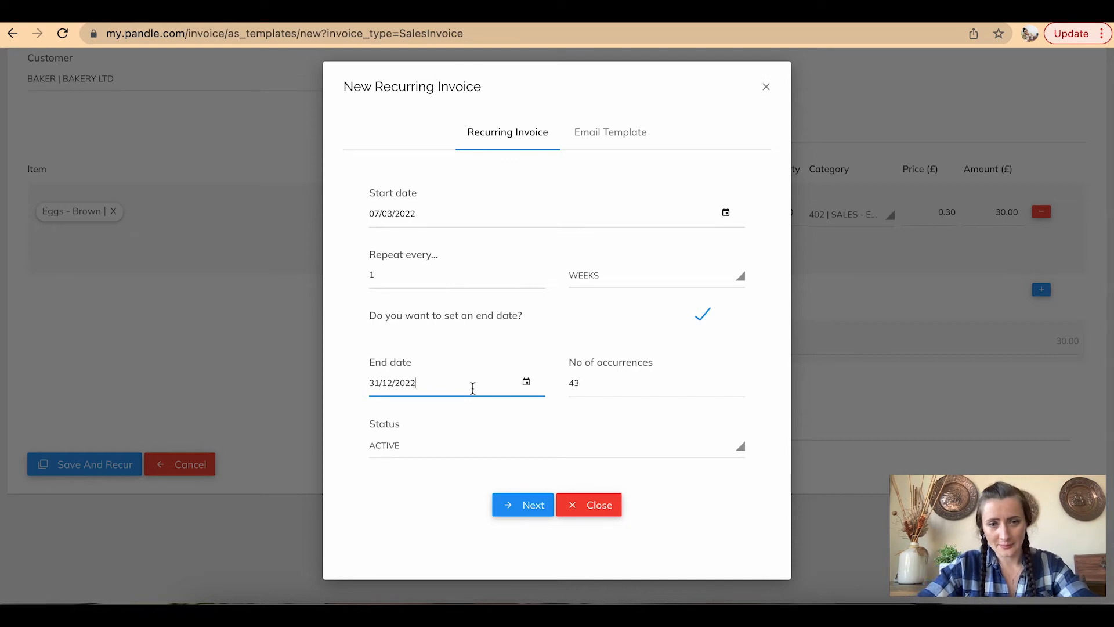
Move to the email template and toggle Send invoice automatically off and back on
left_click(535, 503)
scroll(531, 501, "down", 2)
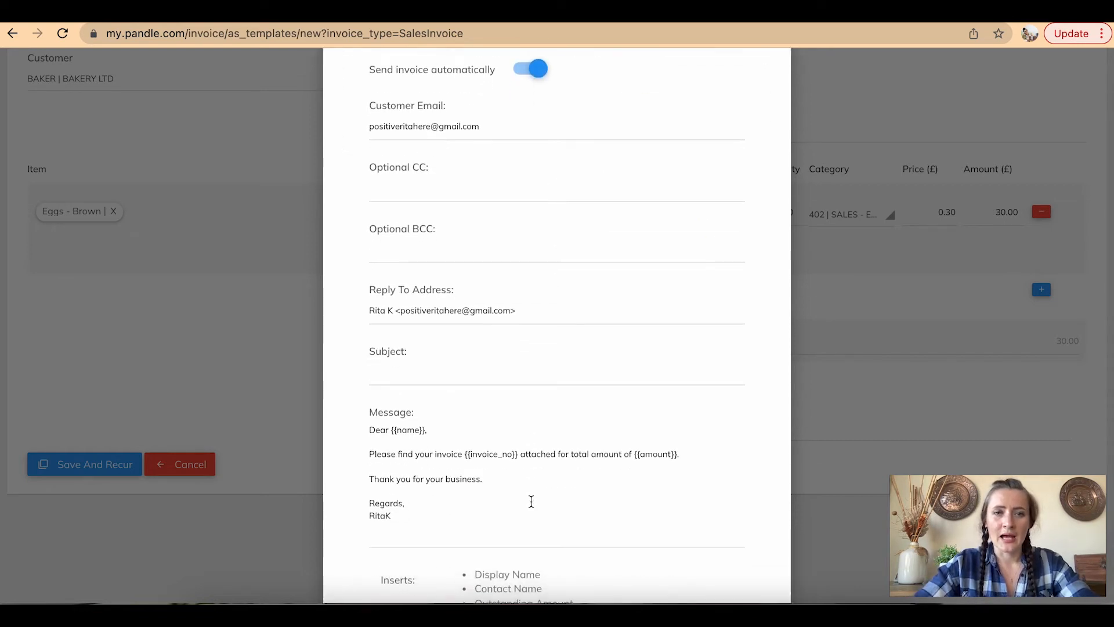
scroll(531, 501, "up", 1)
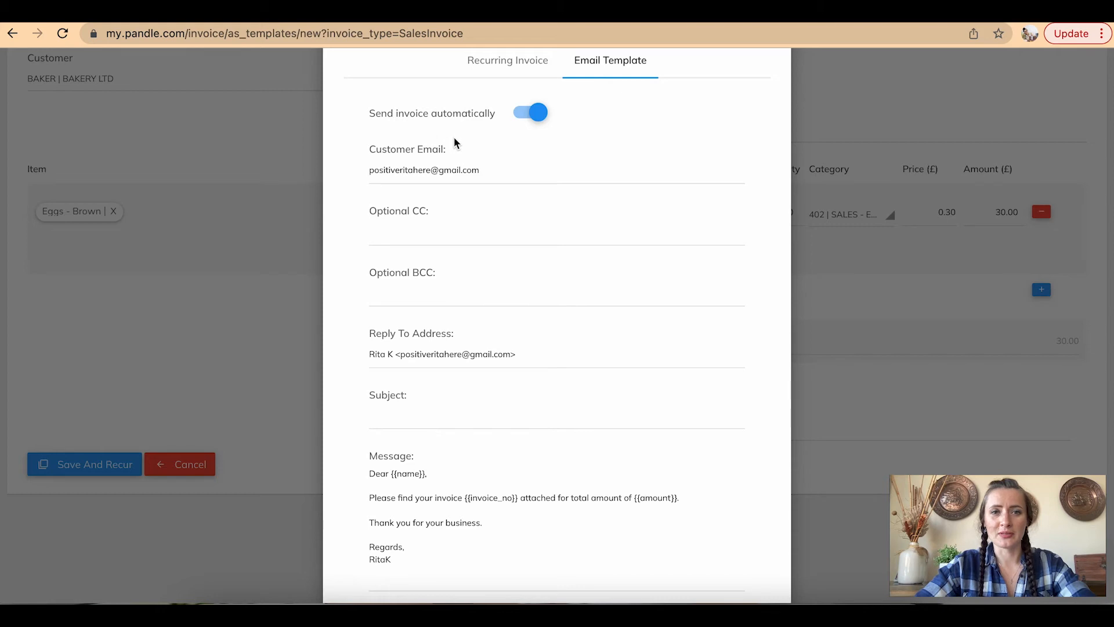
left_click(518, 113)
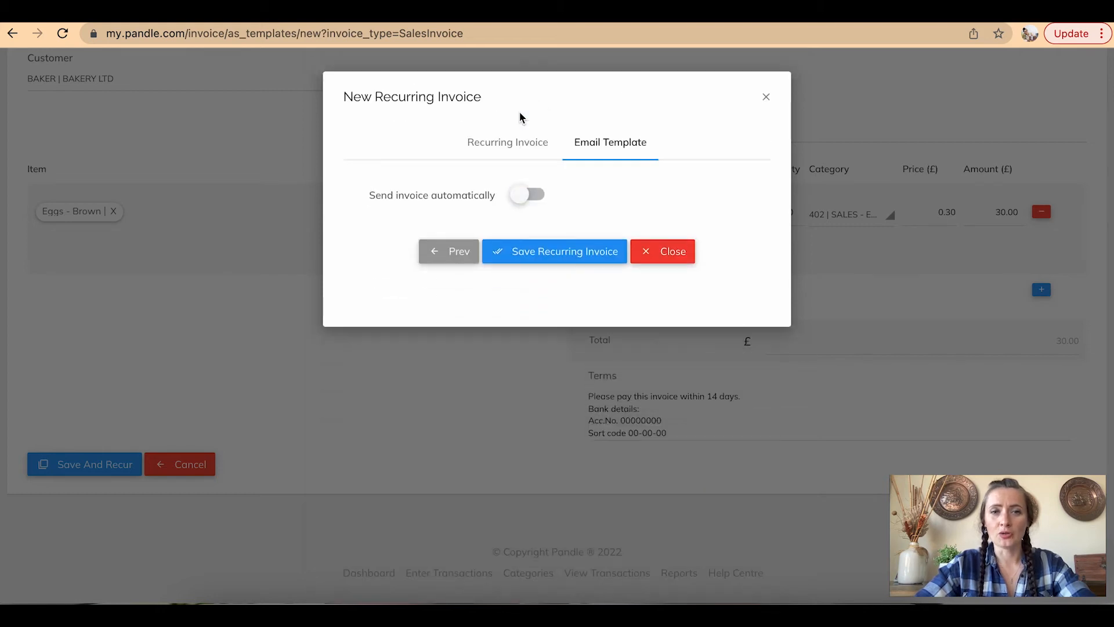
left_click(544, 197)
scroll(613, 254, "down", 1)
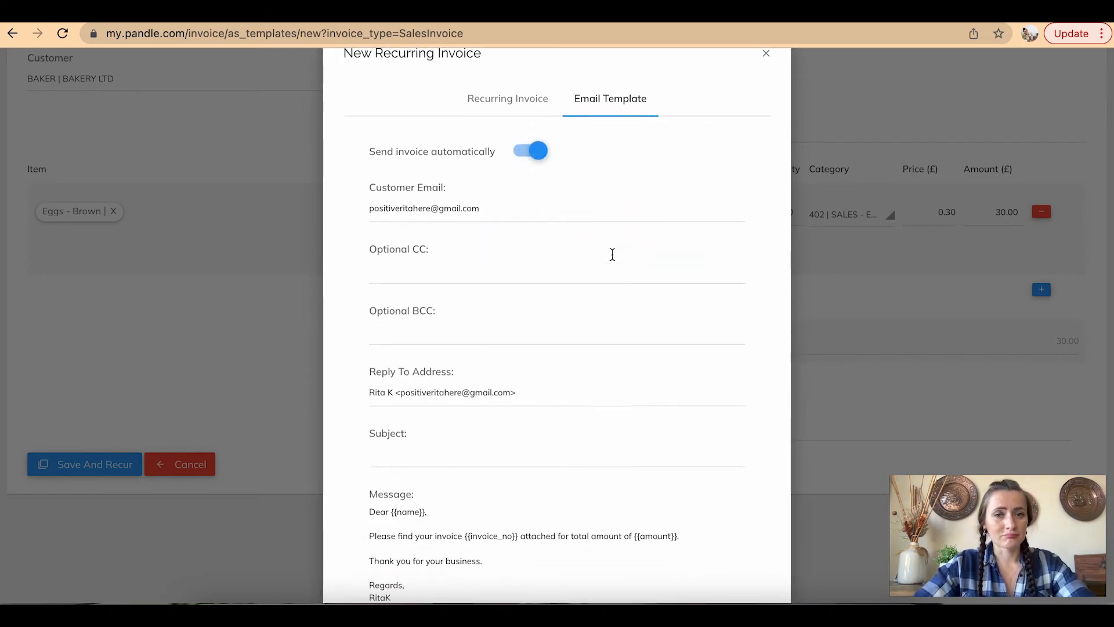
scroll(612, 254, "down", 1)
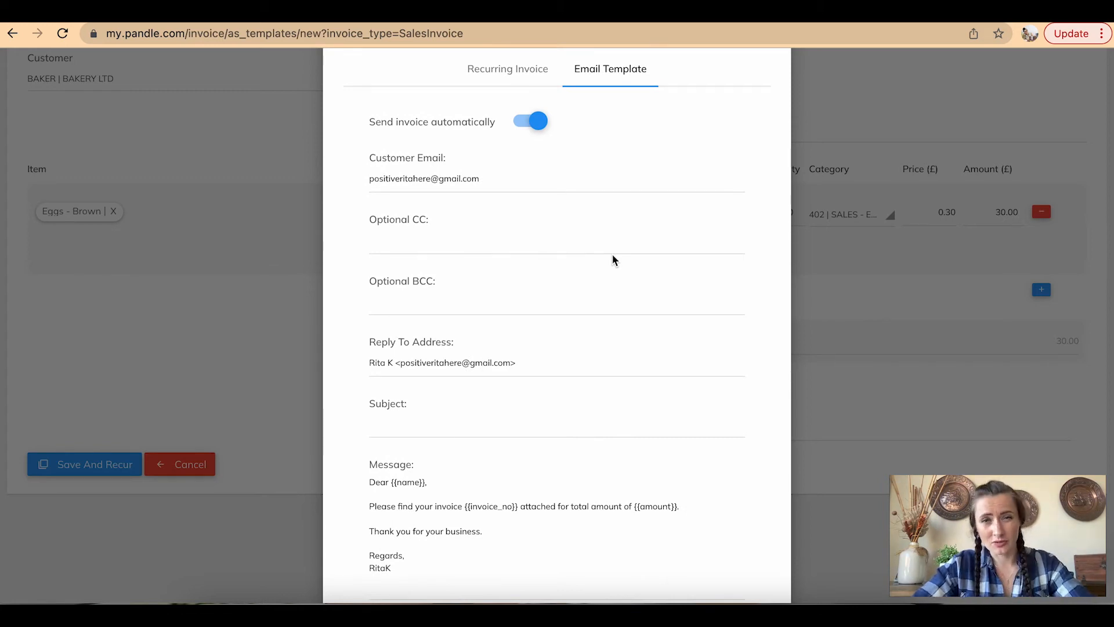
scroll(614, 259, "down", 3)
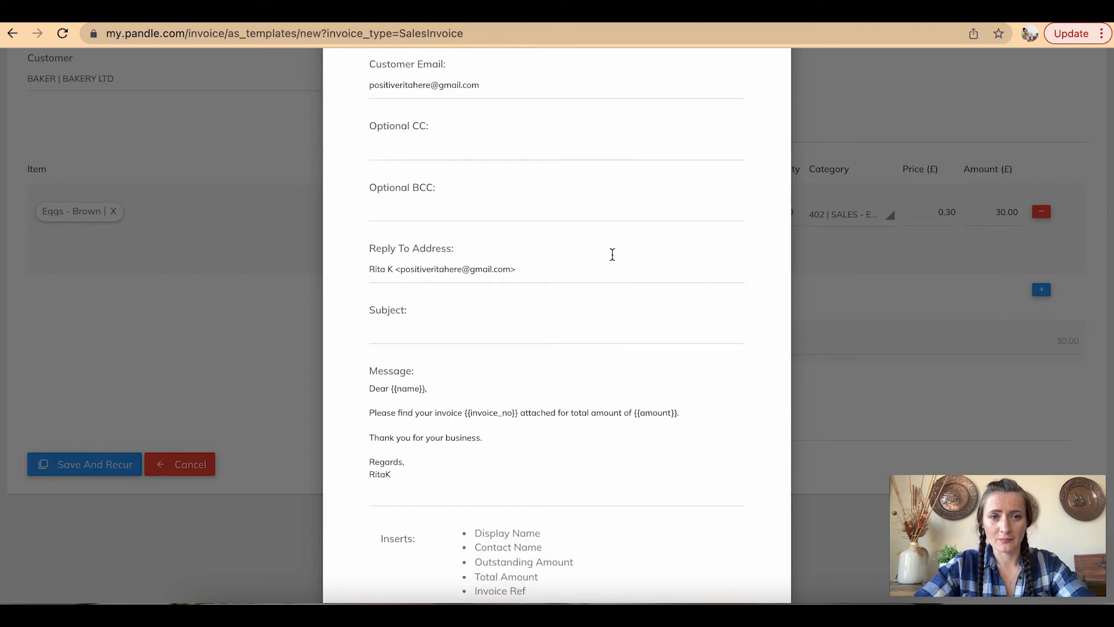
scroll(614, 418, "down", 3)
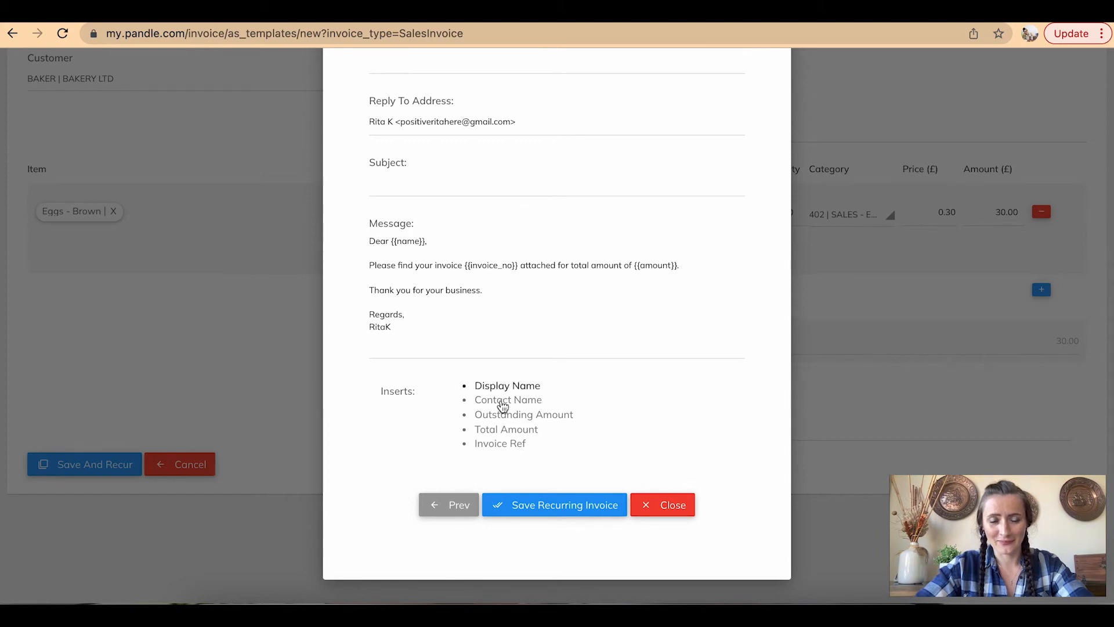
Review the email message sign-off, then submit Save Recurring Invoice
left_click(373, 293)
left_click(443, 318)
left_click(364, 244)
left_click(400, 327)
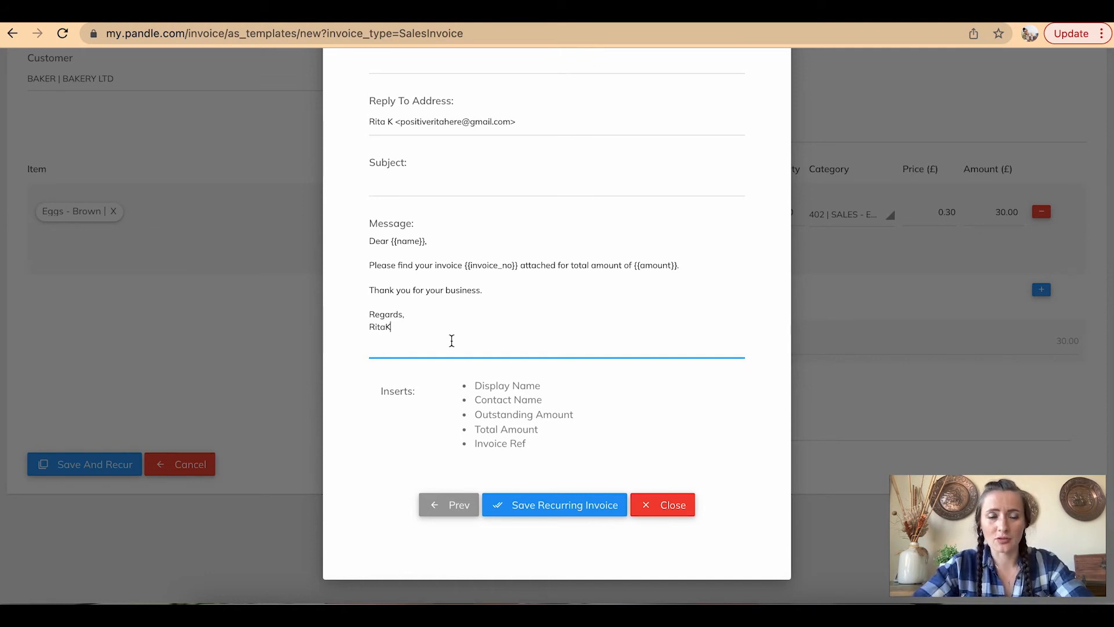
scroll(595, 461, "up", 6)
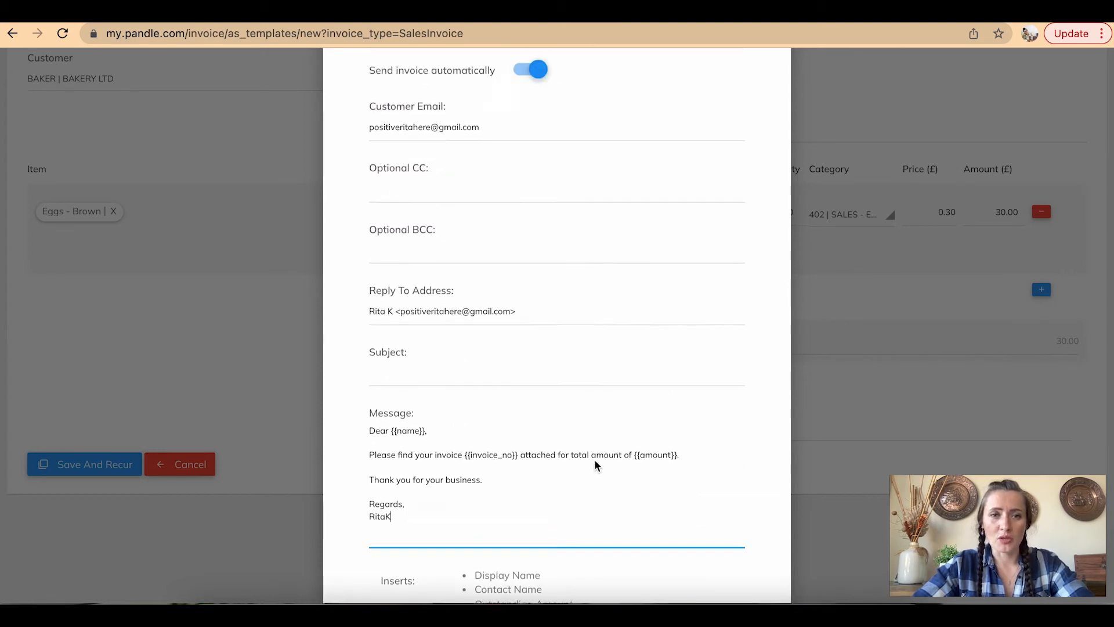
left_click(507, 140)
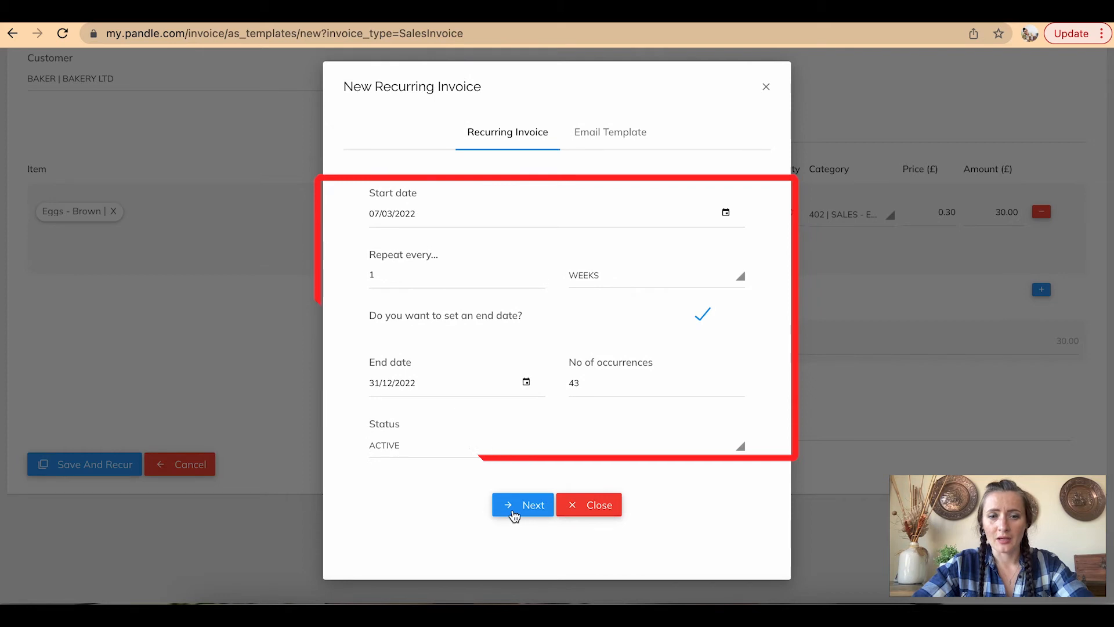
left_click(604, 154)
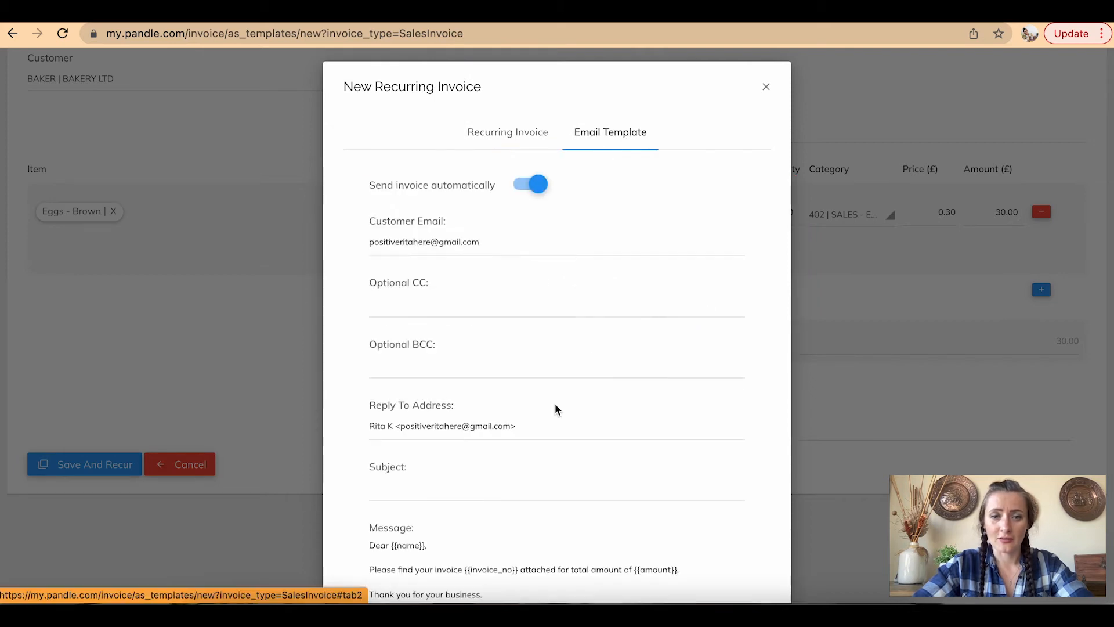
scroll(554, 406, "down", 5)
left_click(553, 513)
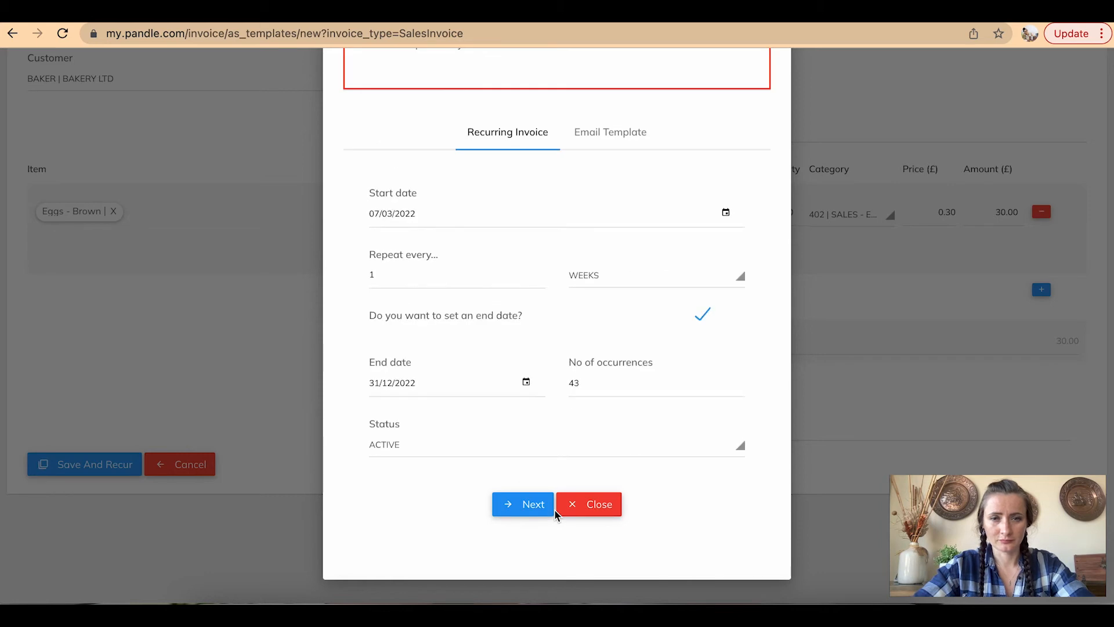
Give the email subject the sender's name followed by the Invoice Ref placeholder
scroll(558, 491, "up", 3)
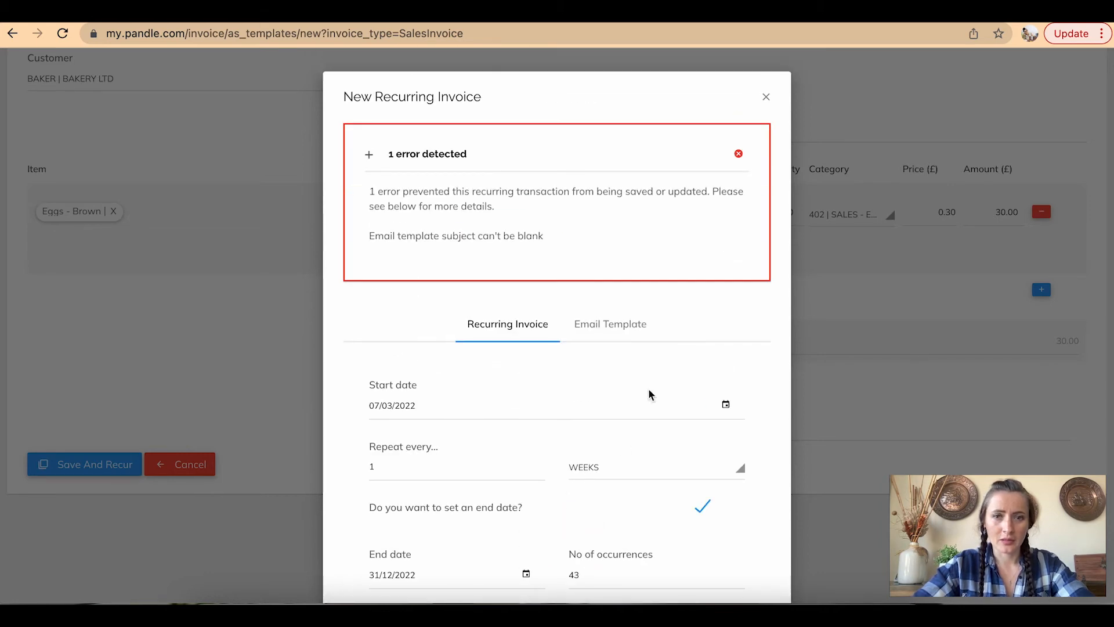
left_click(629, 325)
scroll(628, 326, "down", 5)
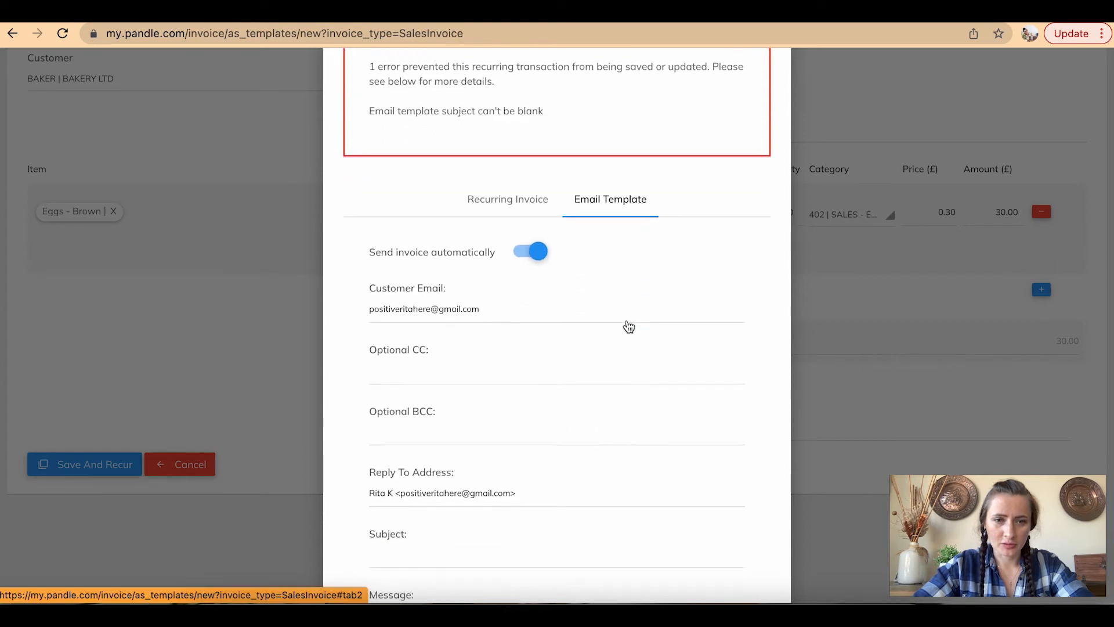
left_click(411, 400)
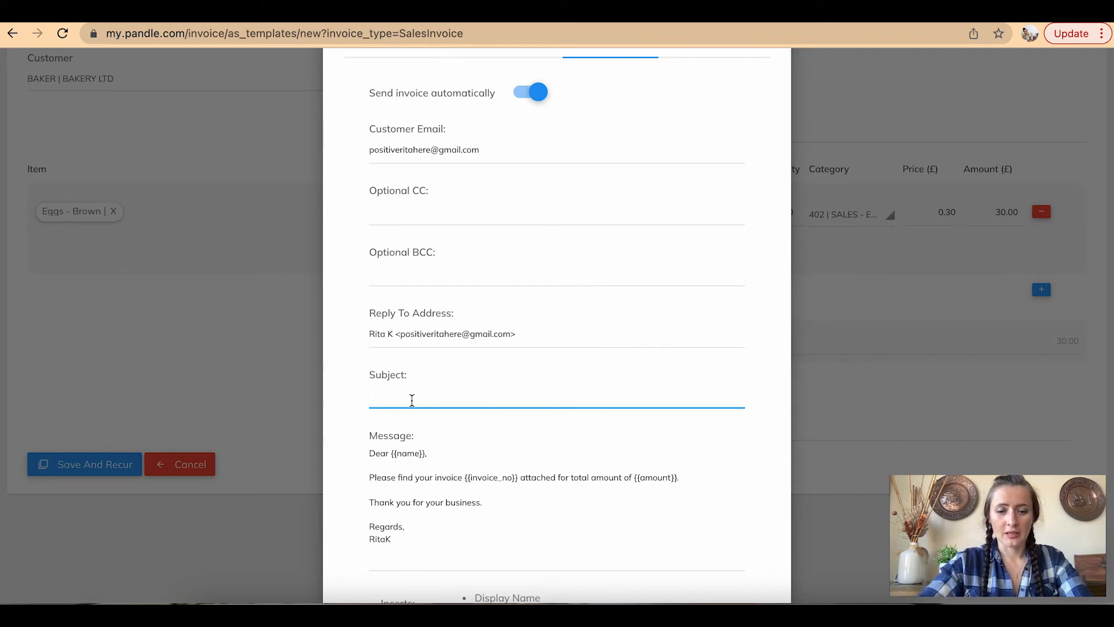
scroll(412, 401, "down", 3)
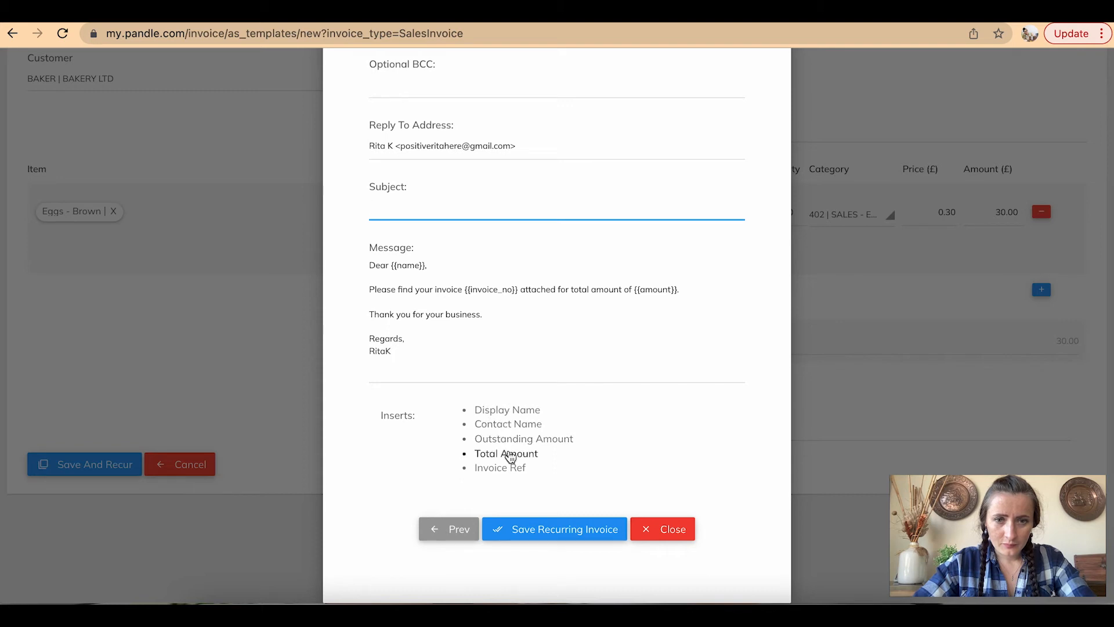
type("RitaK -")
left_click(515, 470)
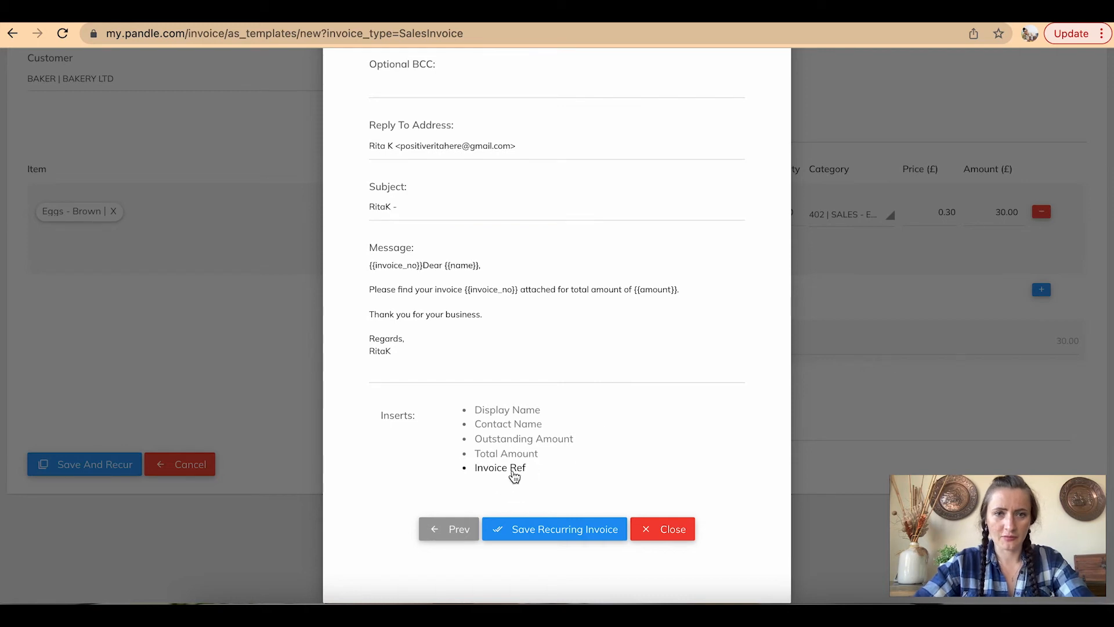
Move the stray invoice number placeholder from the message into the subject and save
left_click_drag(424, 266, 339, 278)
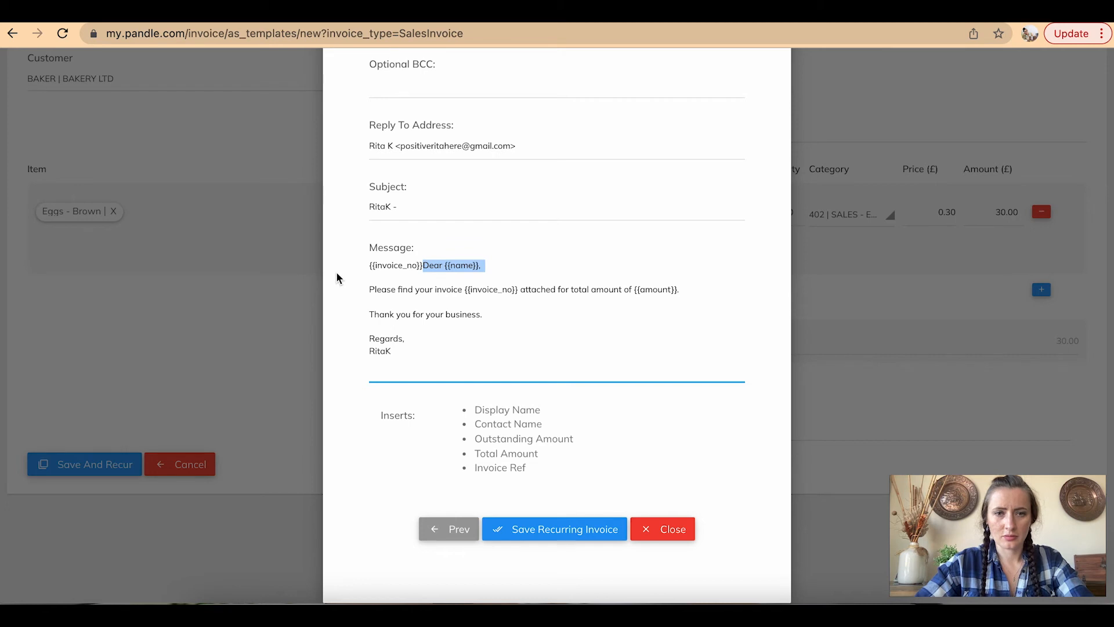
left_click(369, 267)
left_click_drag(368, 266, 423, 266)
key("ctrl+c")
key("BackSpace")
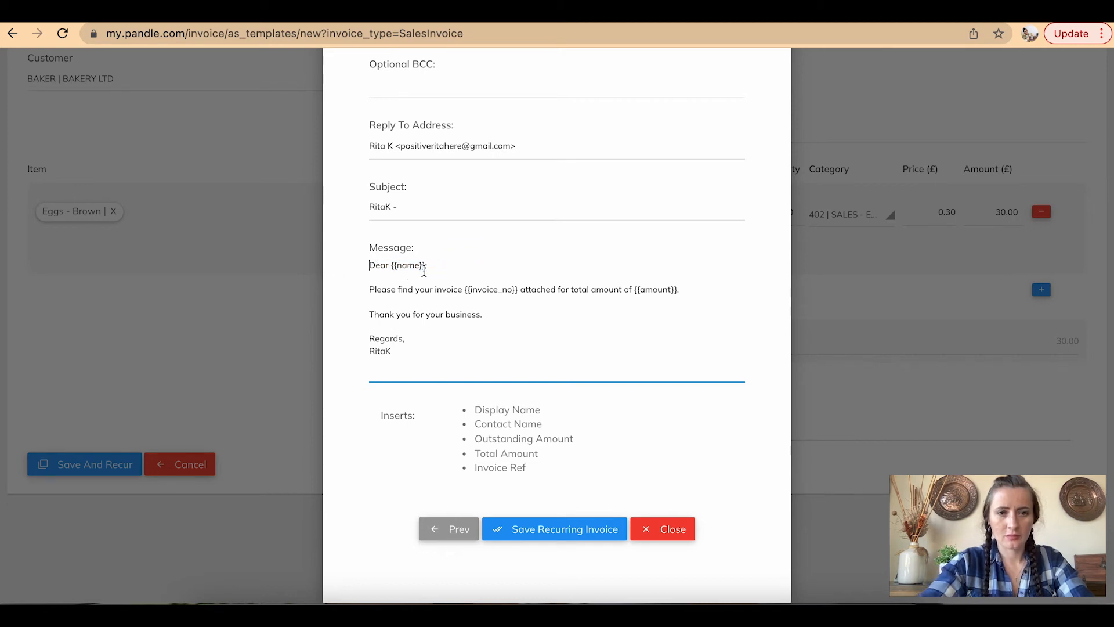
left_click(410, 208)
key("ctrl+v")
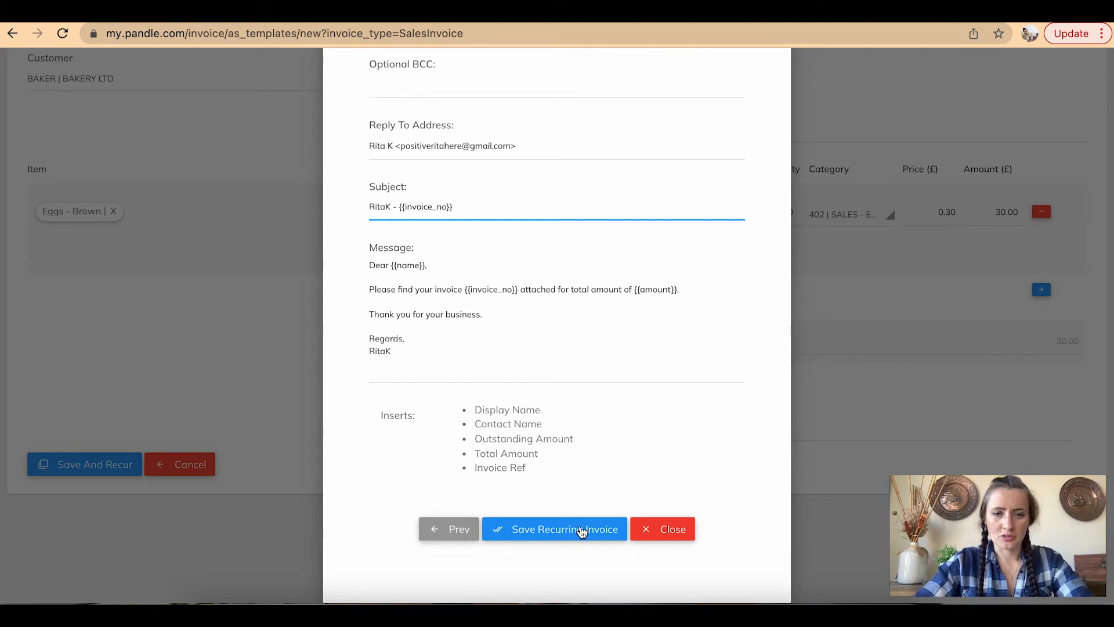
left_click(581, 529)
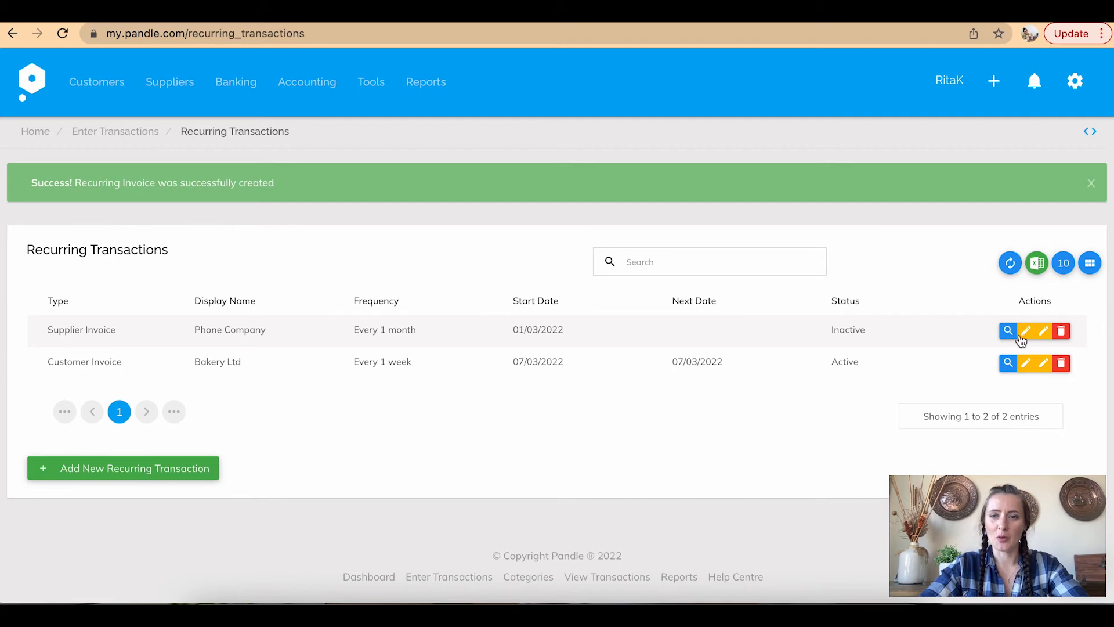
Change the Phone Company monthly recurring supplier invoice's status from Inactive to Active and save it
left_click(1044, 332)
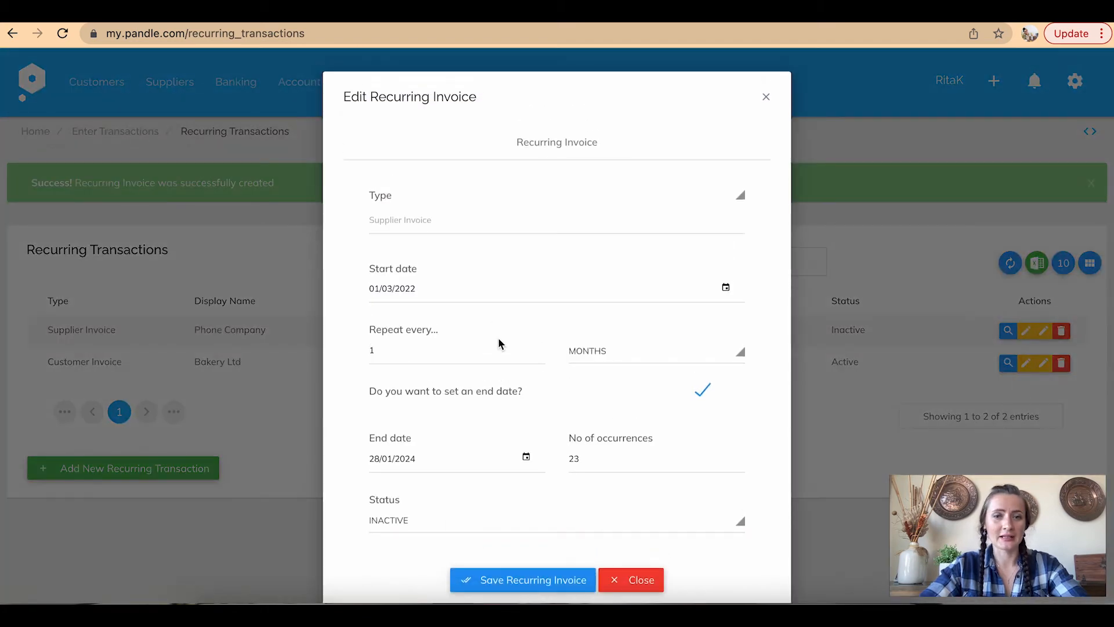
scroll(632, 504, "down", 2)
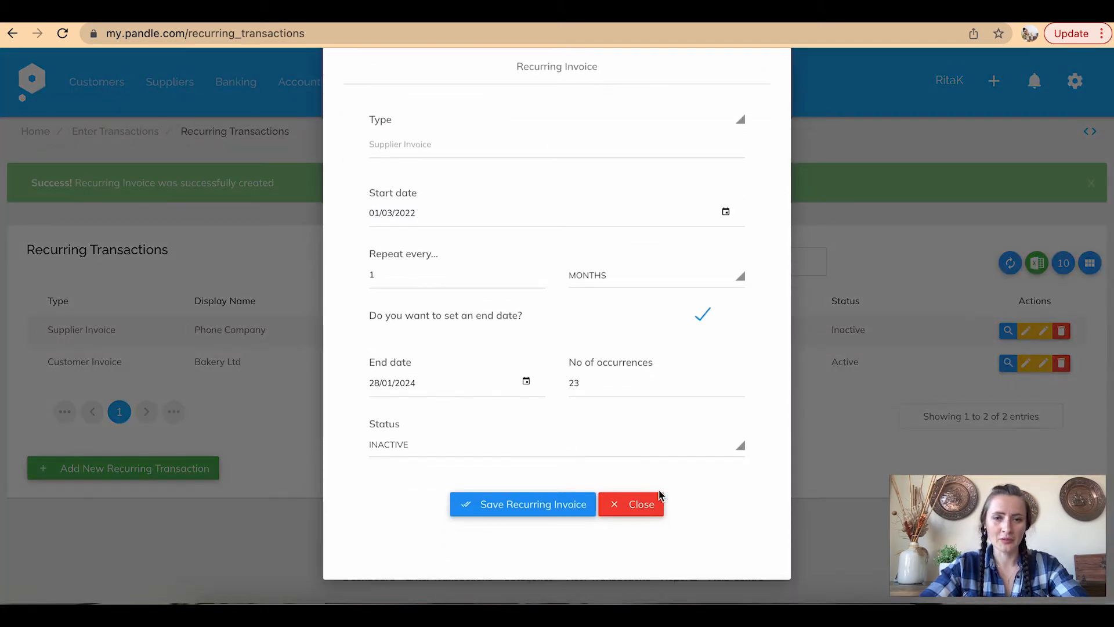
left_click(713, 448)
left_click(428, 509)
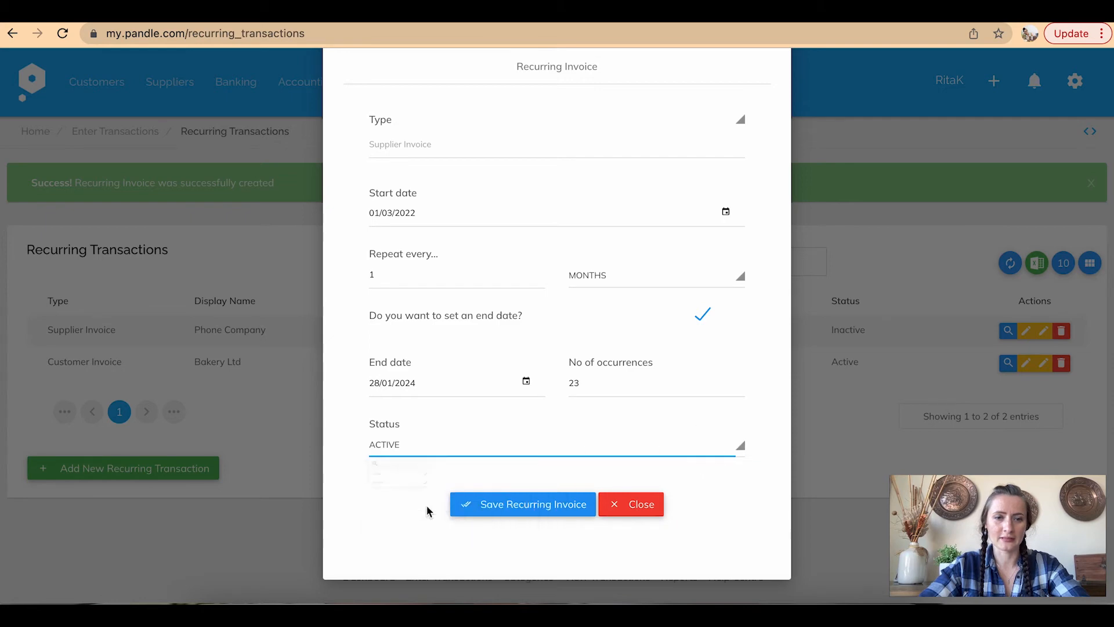
left_click(523, 506)
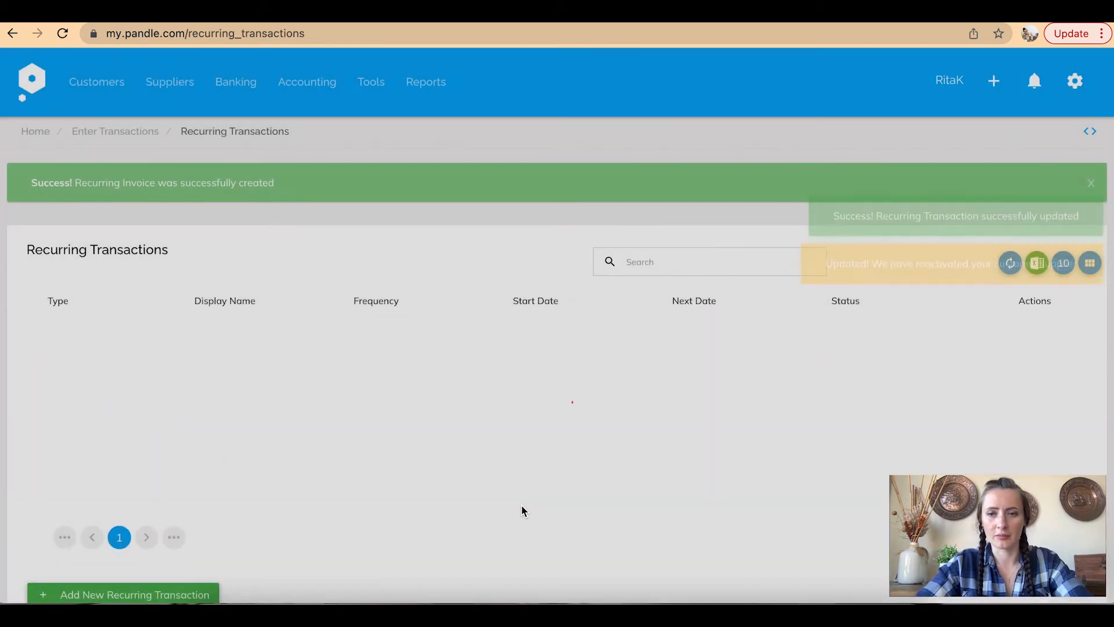
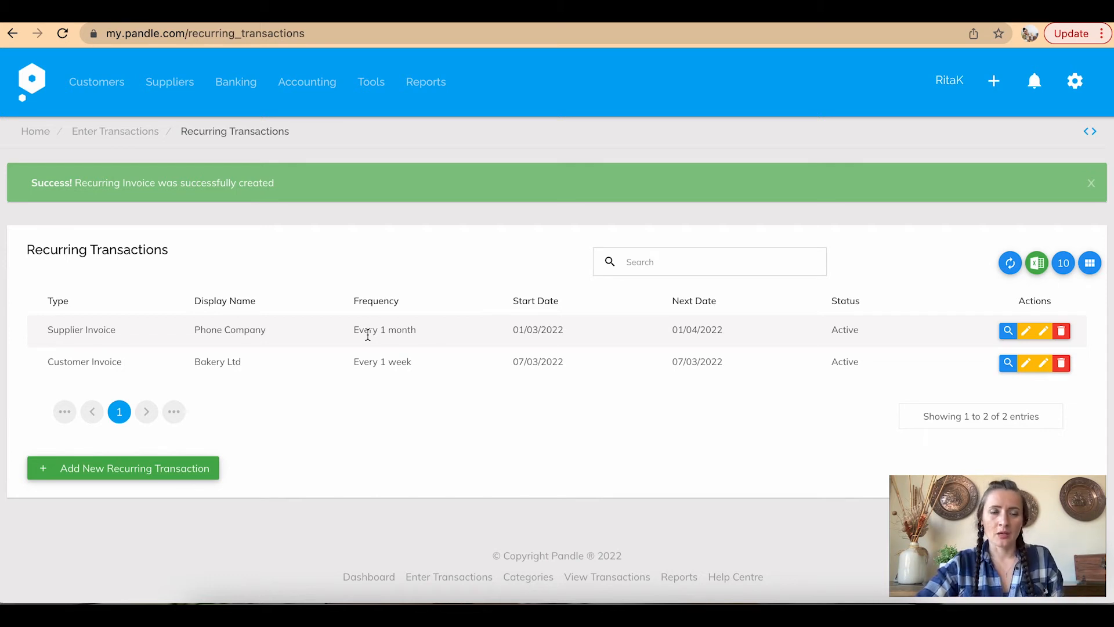
Open the Tools menu showing recurring transactions, receipt uploads, notes and items
left_click(372, 91)
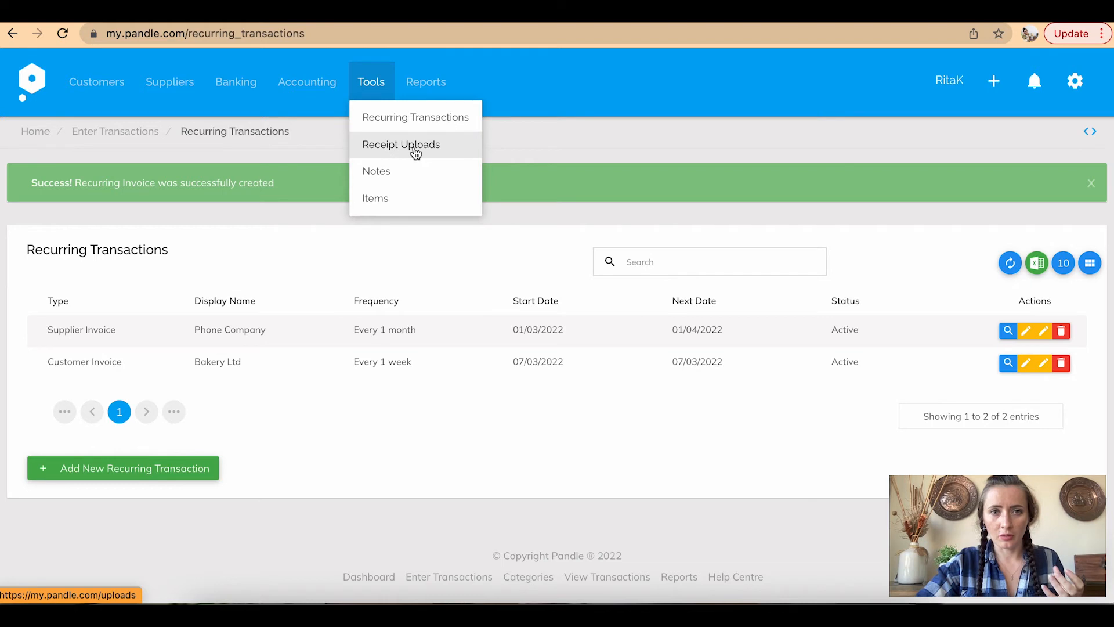
Check the Financial Info section of Company Settings to confirm receipt uploads are switched on
left_click(1086, 88)
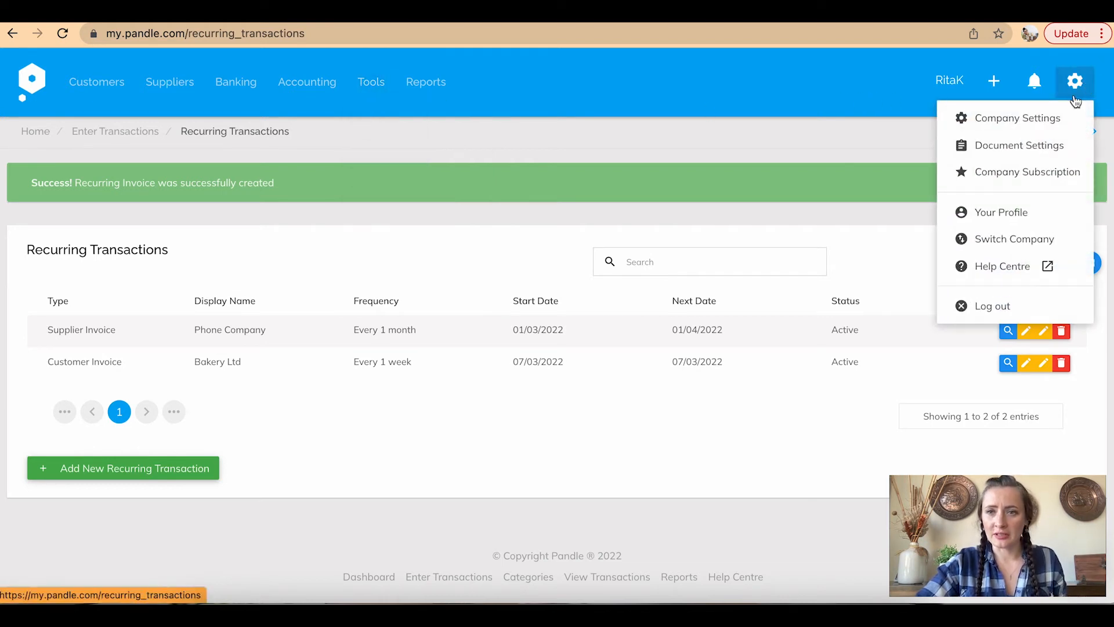
left_click(1038, 119)
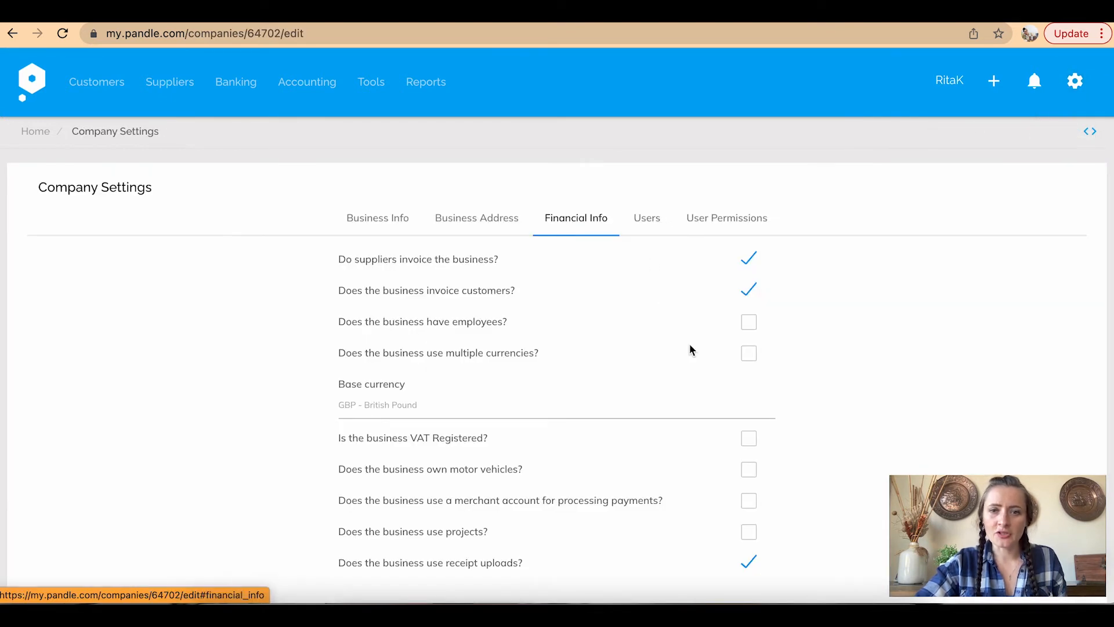
scroll(689, 345, "down", 3)
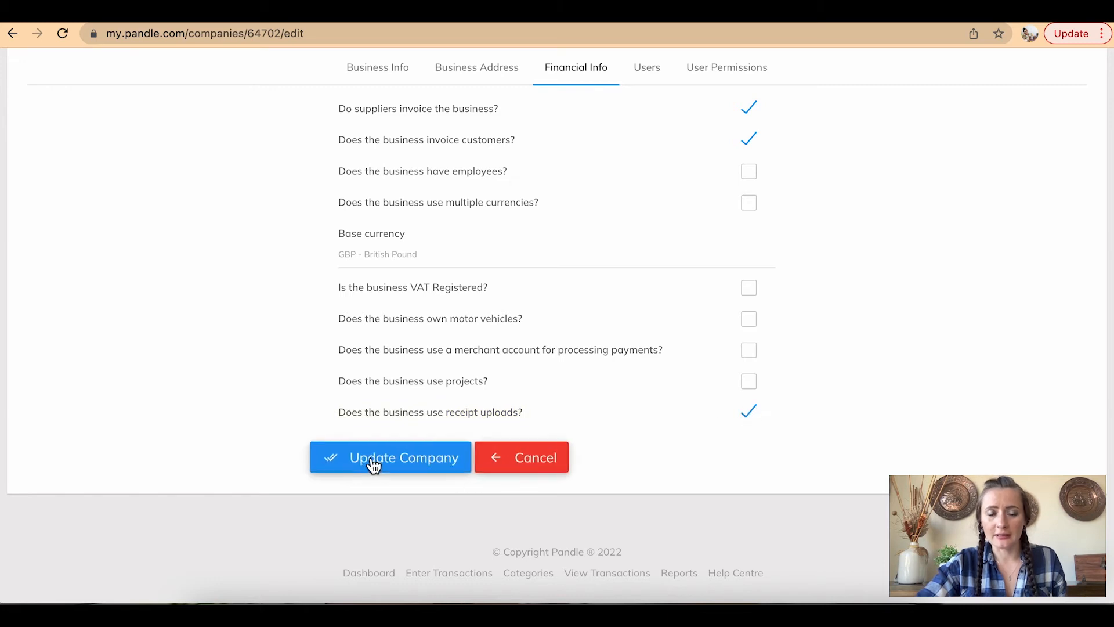
scroll(374, 464, "up", 3)
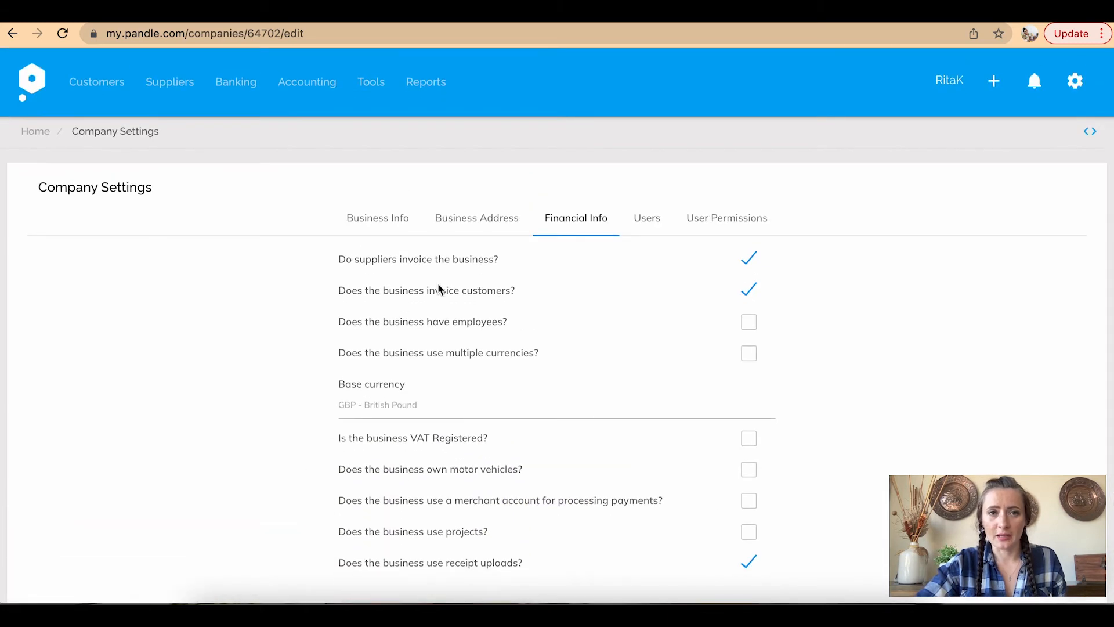
left_click(373, 88)
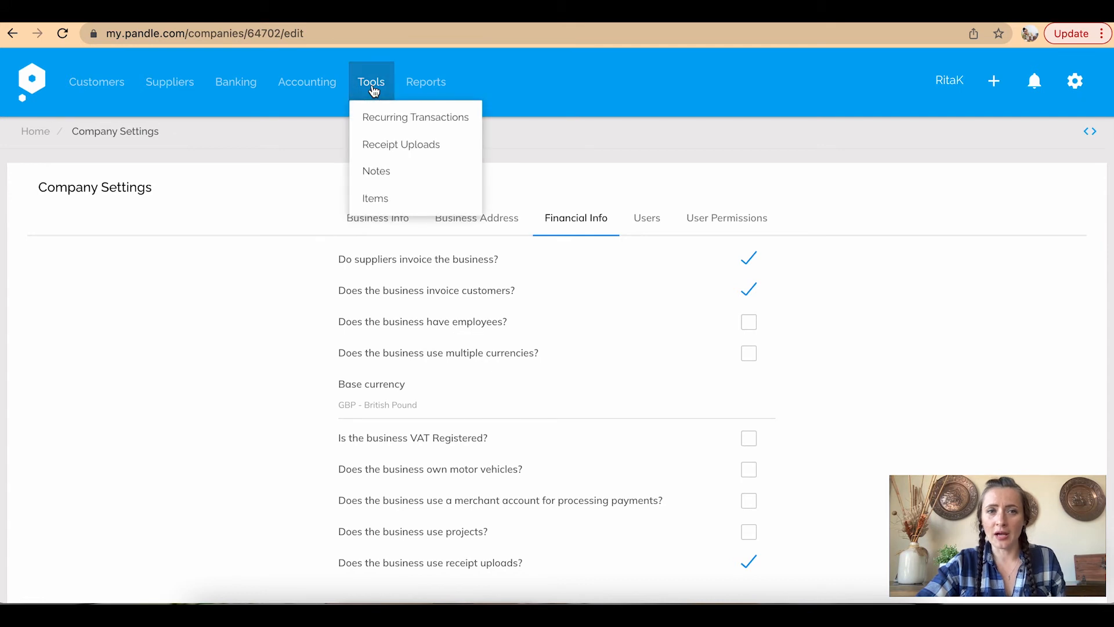
Go to the empty Receipt Uploads page and bring up its upload receipt dialog
left_click(406, 148)
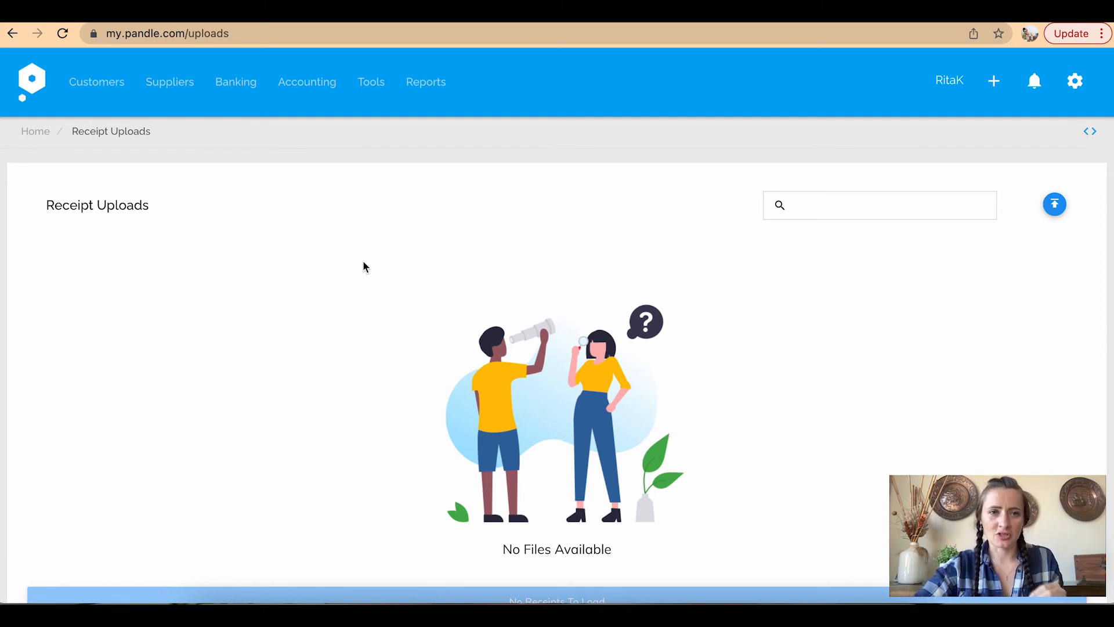
scroll(364, 266, "down", 3)
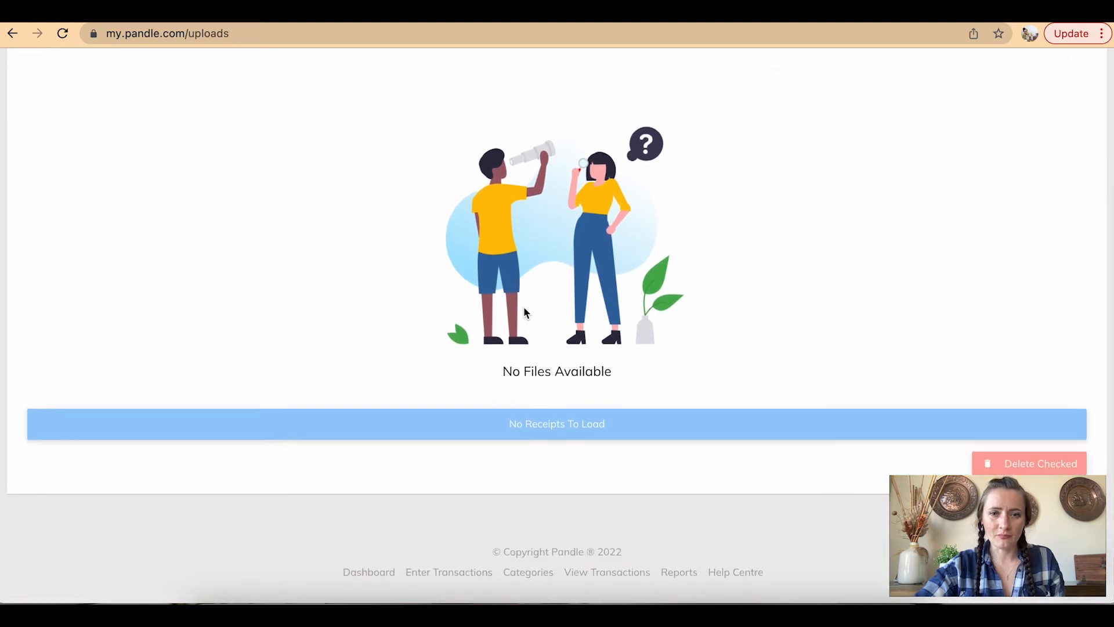
scroll(535, 313, "up", 3)
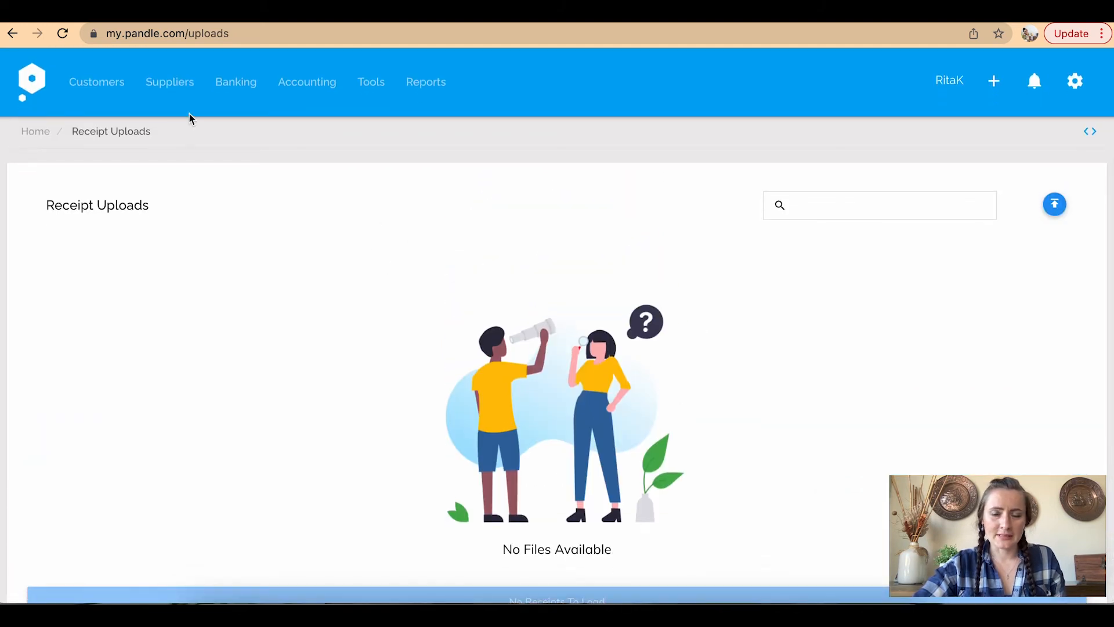
left_click(1054, 206)
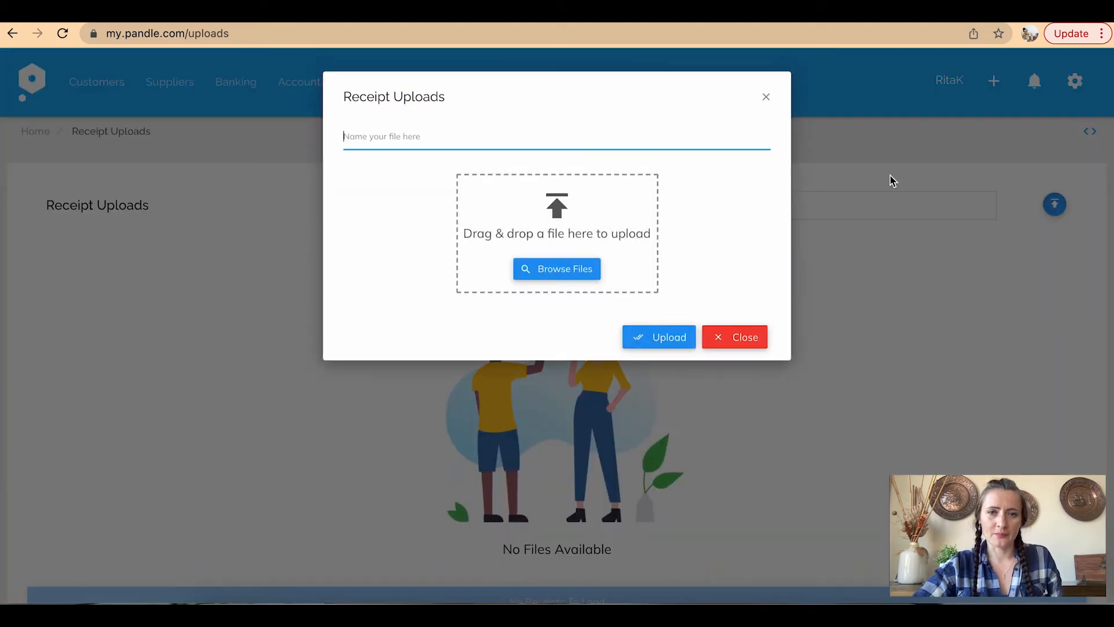
left_click(764, 100)
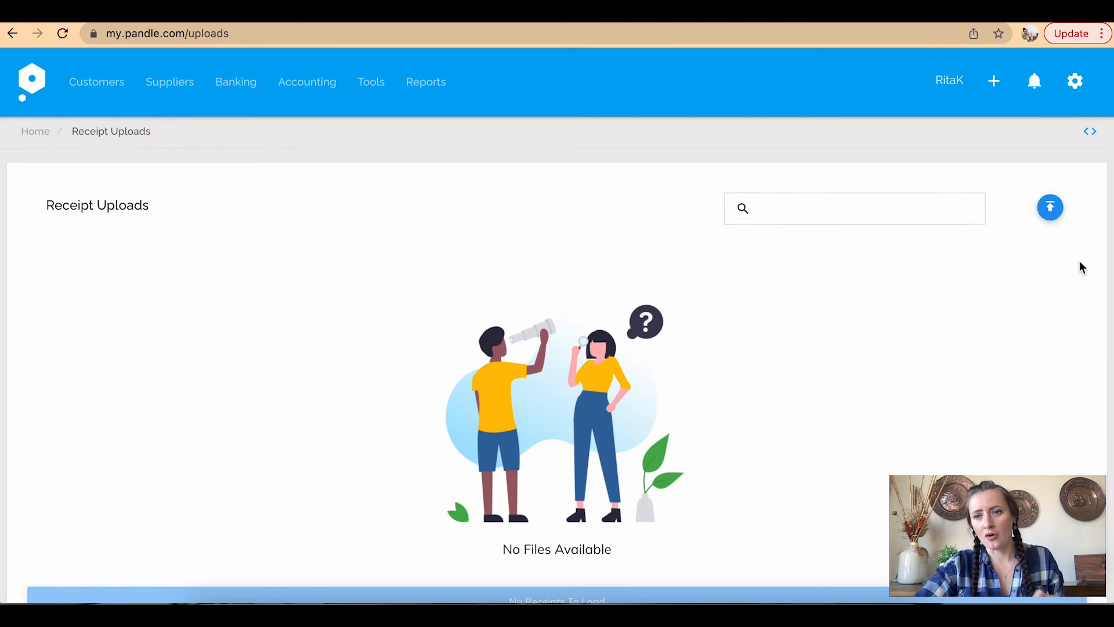
left_click(1055, 209)
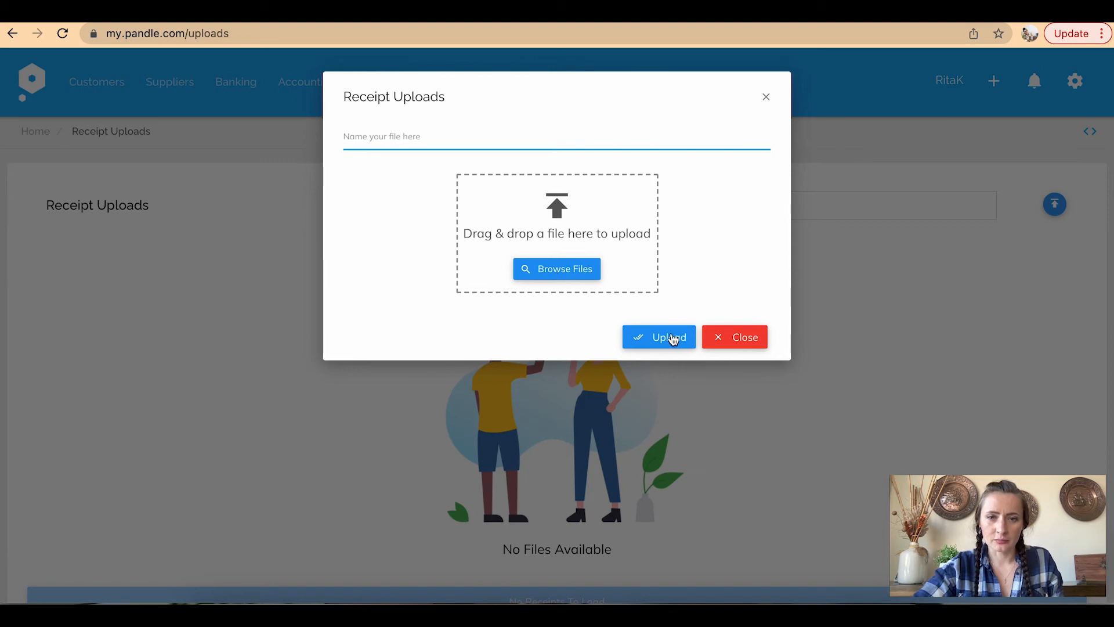
Upload the Sonoma Meal receipt PNG from the Pandle folder
left_click(573, 272)
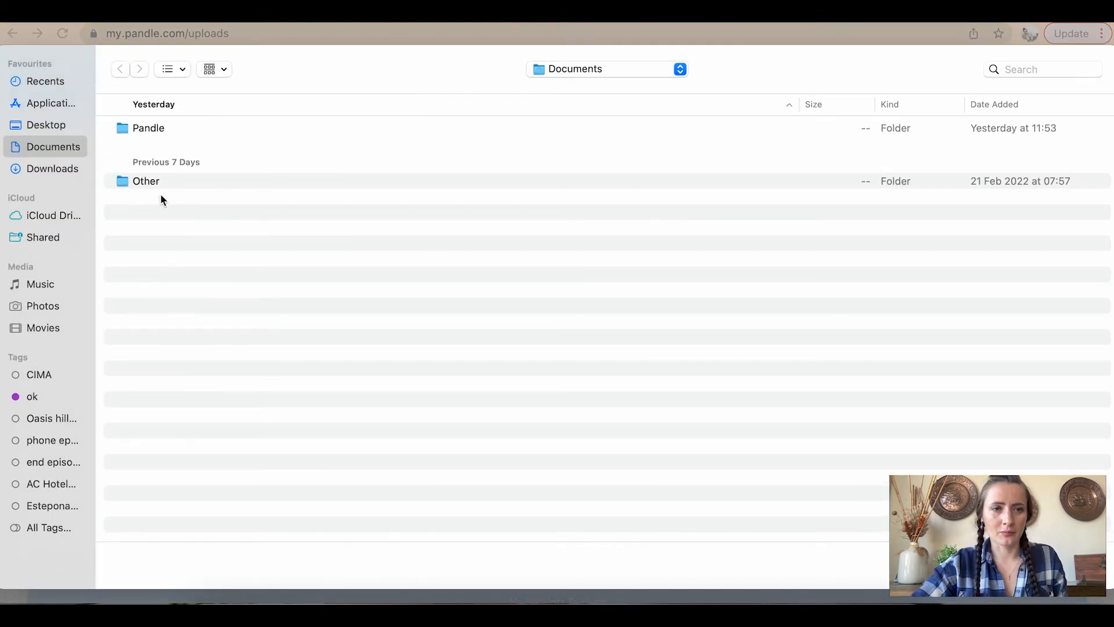
double_click(139, 129)
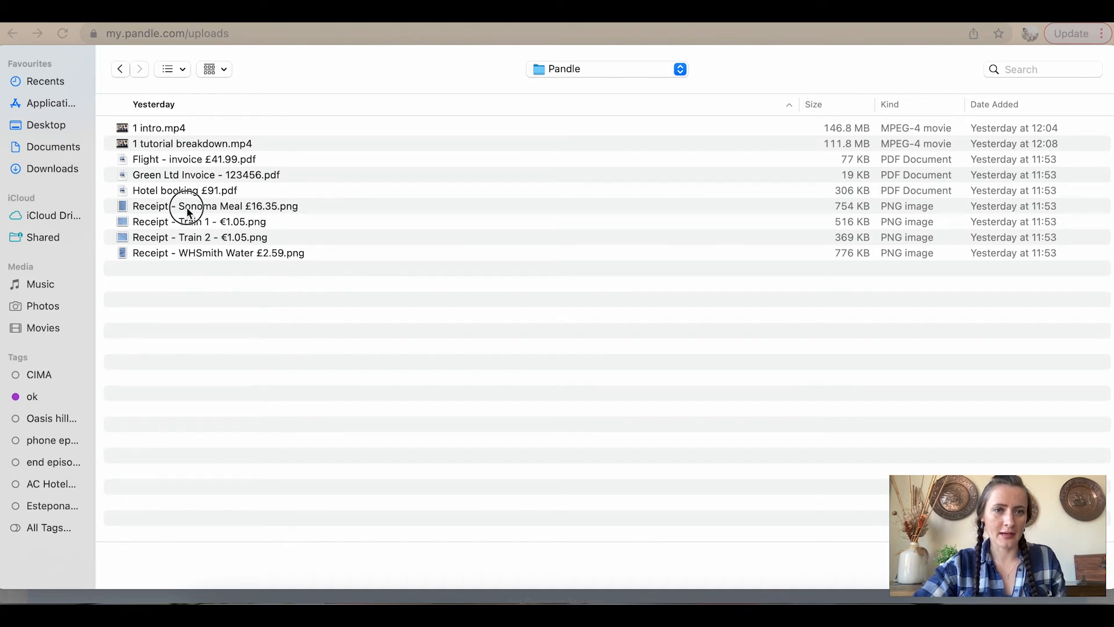
left_click(189, 210)
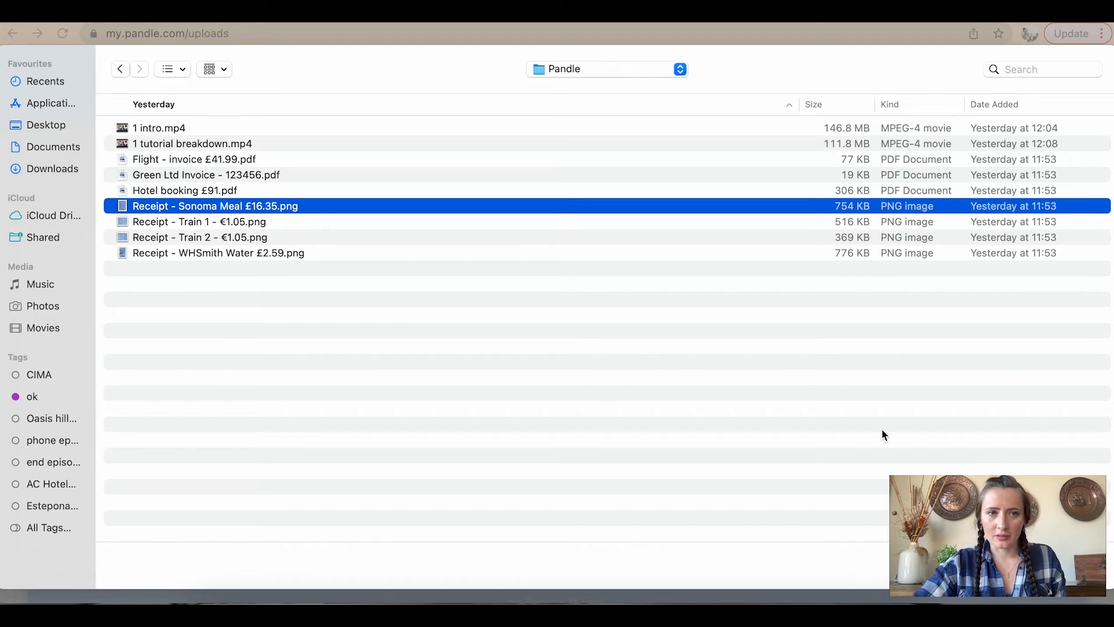
double_click(290, 204)
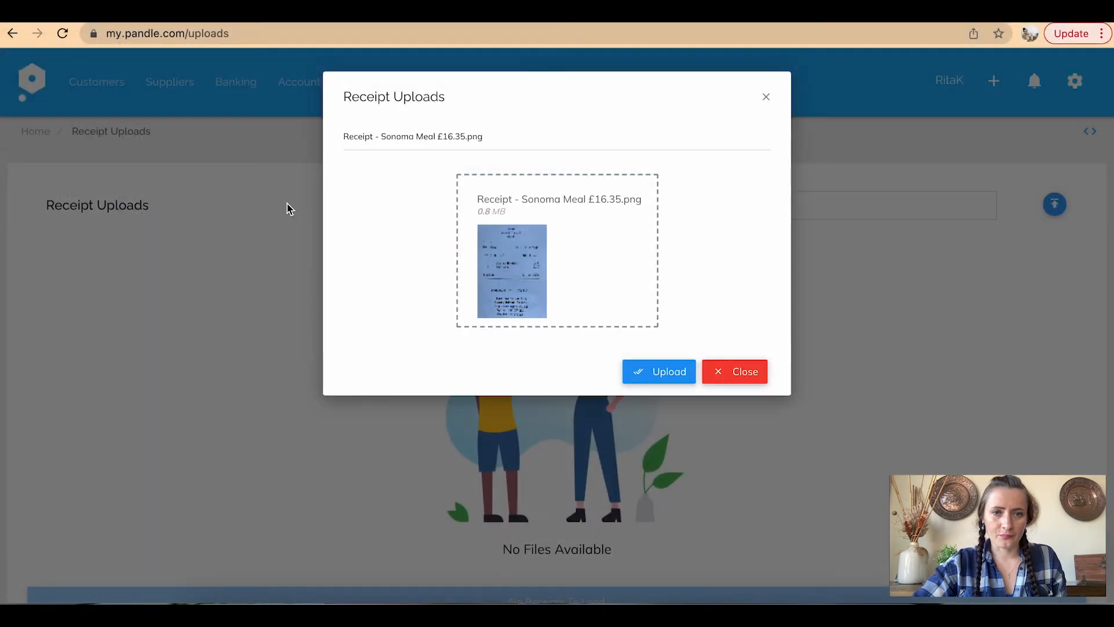
left_click(670, 371)
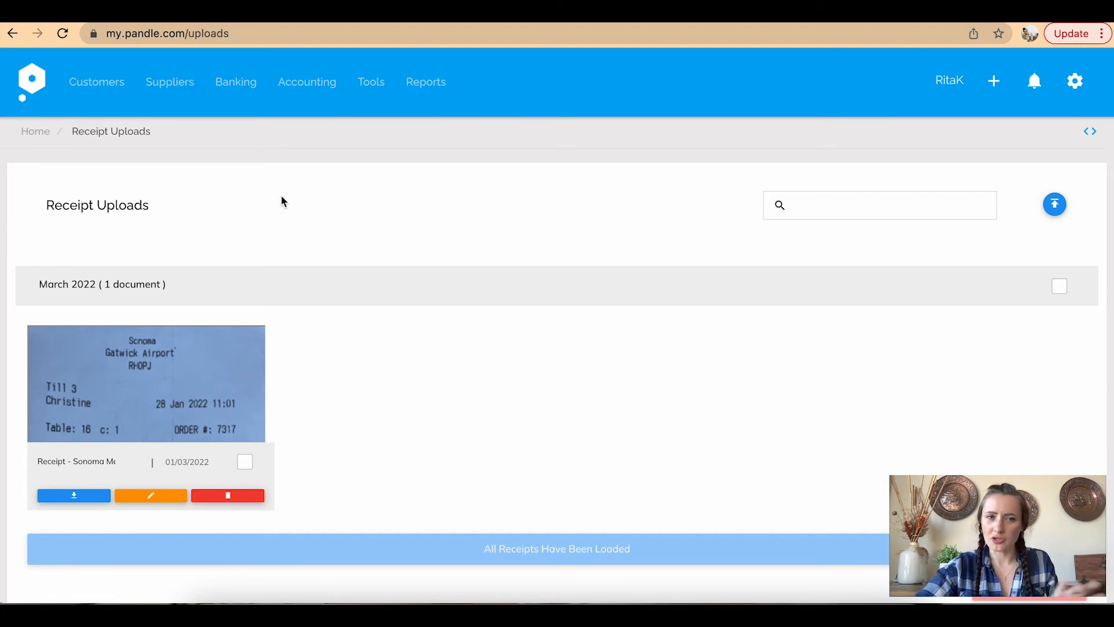
left_click(221, 93)
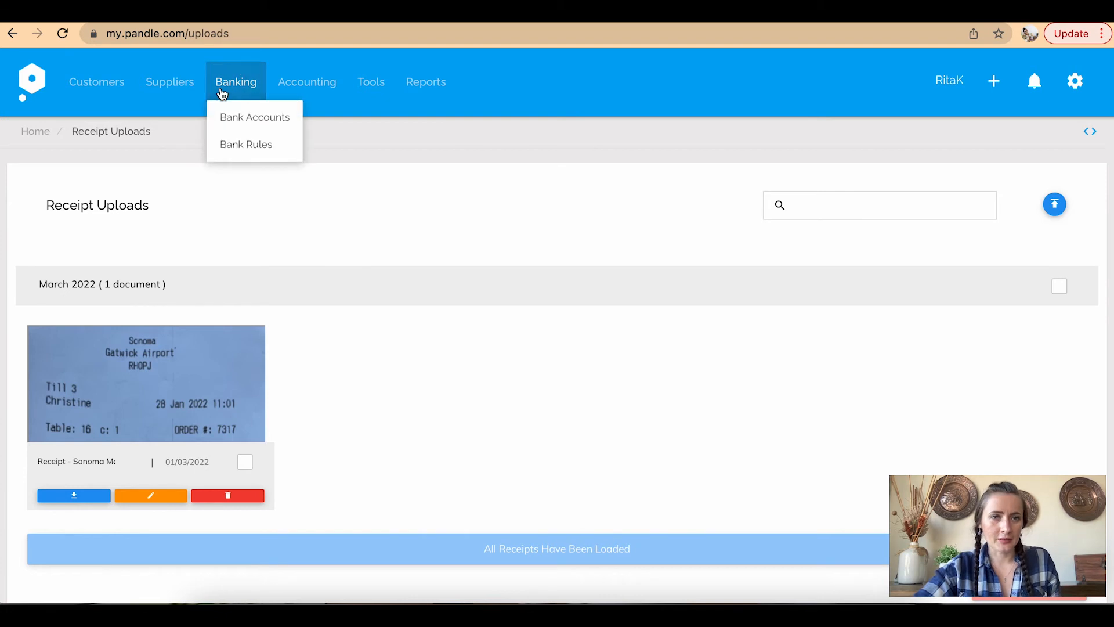
From Bank Accounts, begin entering transactions for the 130 Lloyds Bank account
left_click(237, 119)
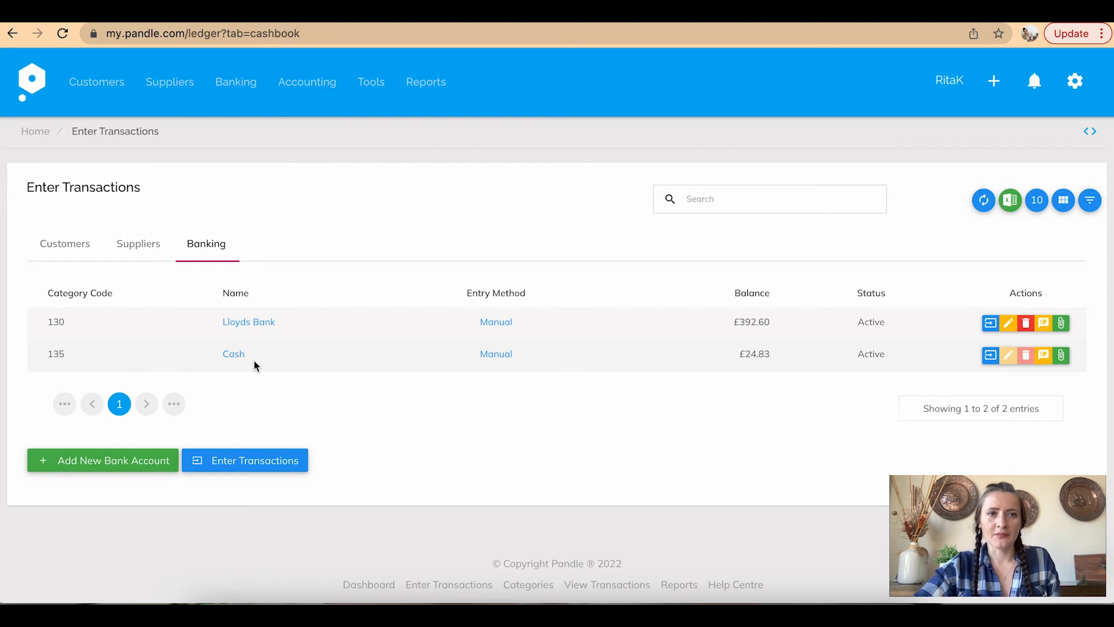
left_click(266, 329)
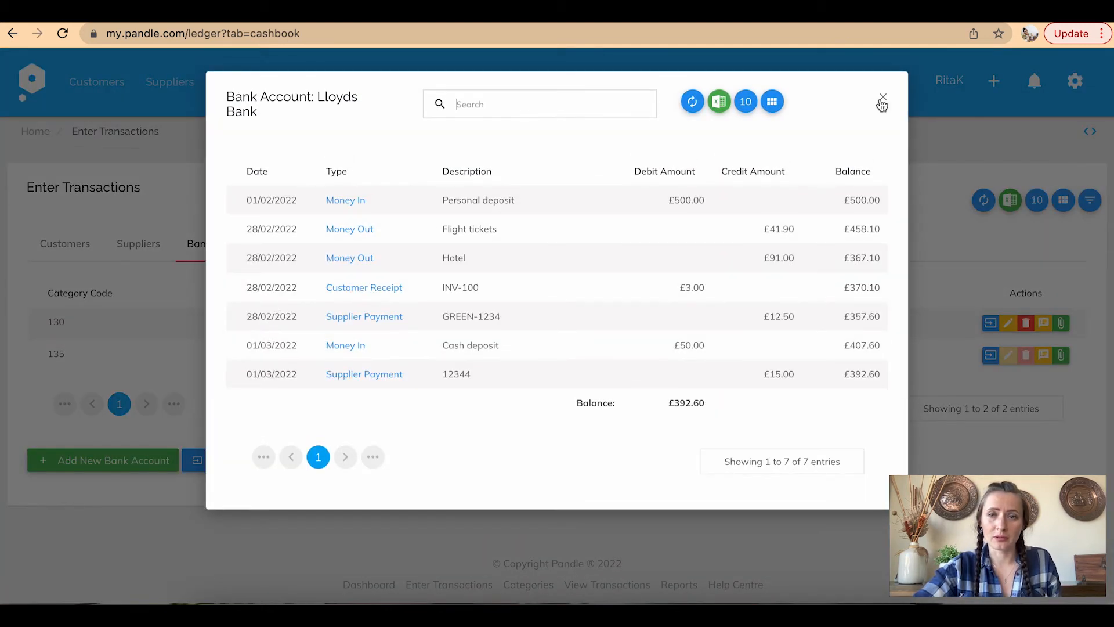
left_click(881, 100)
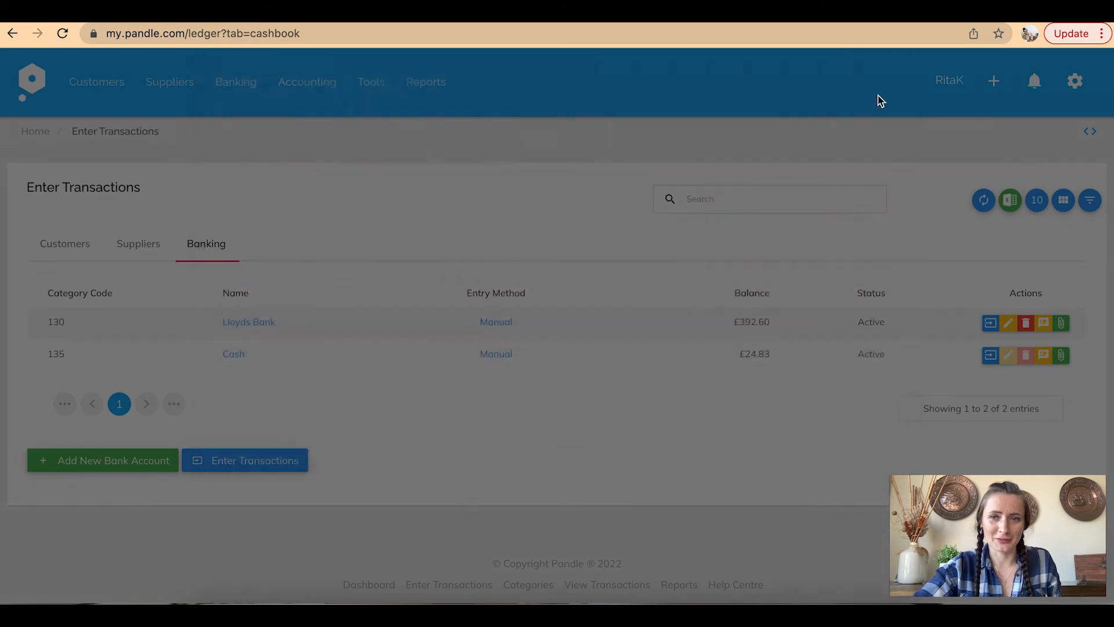
left_click(253, 461)
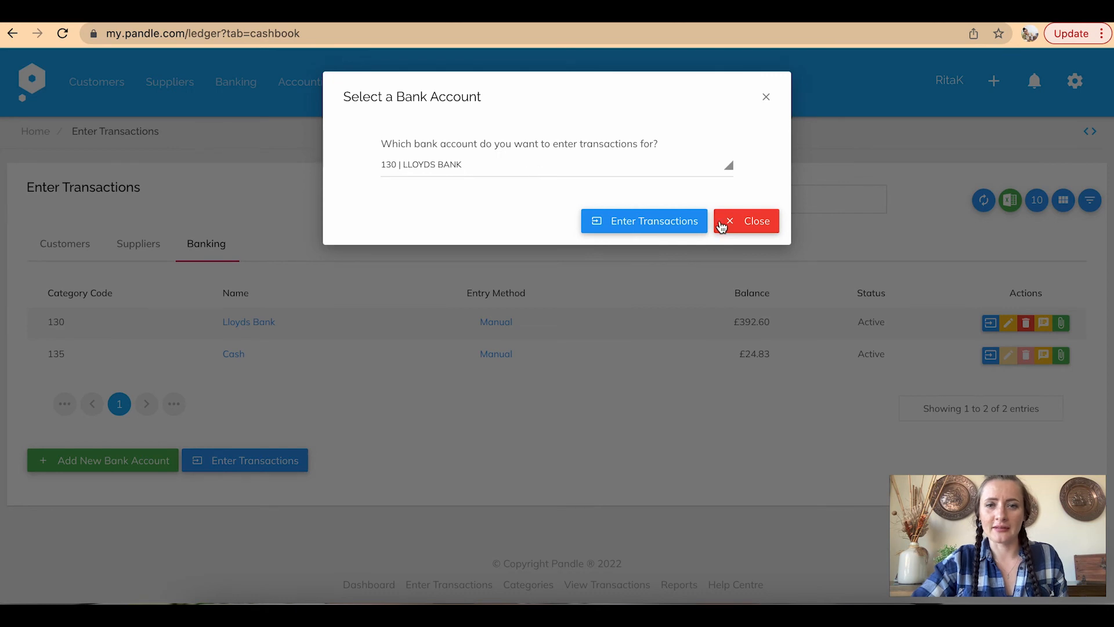
left_click(683, 222)
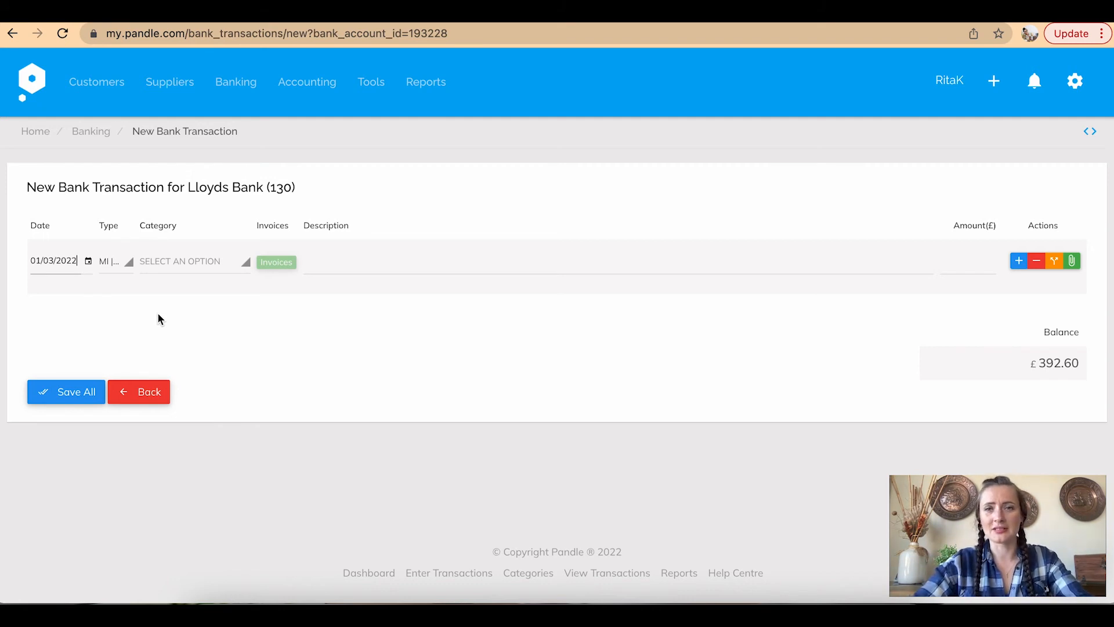
Make the transaction Money Out with category Travel And Subsistence
left_click(113, 262)
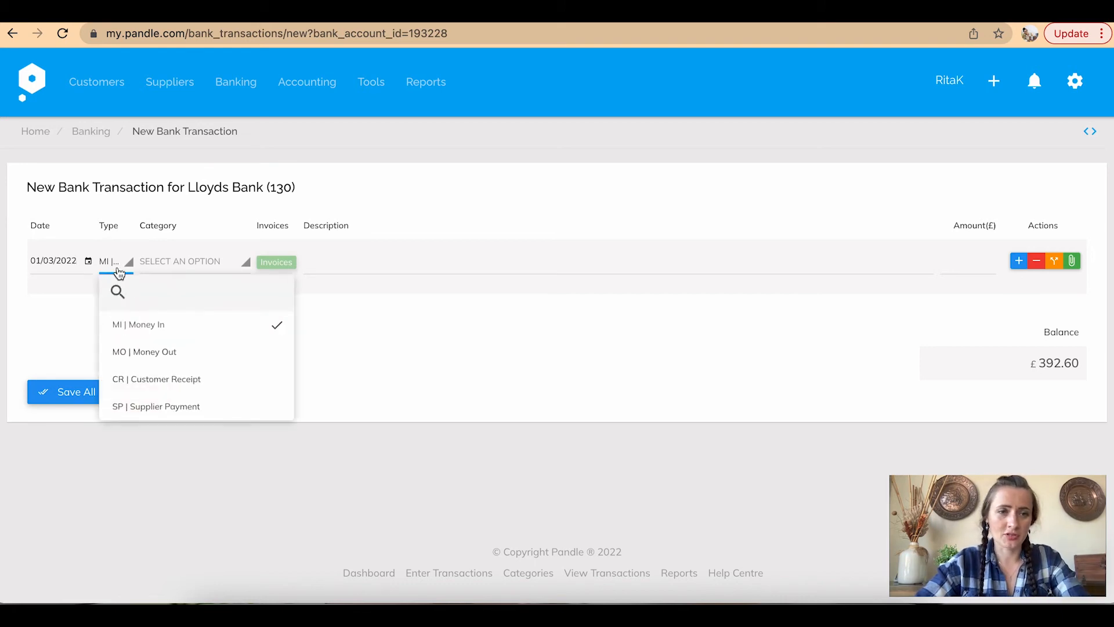
left_click(172, 355)
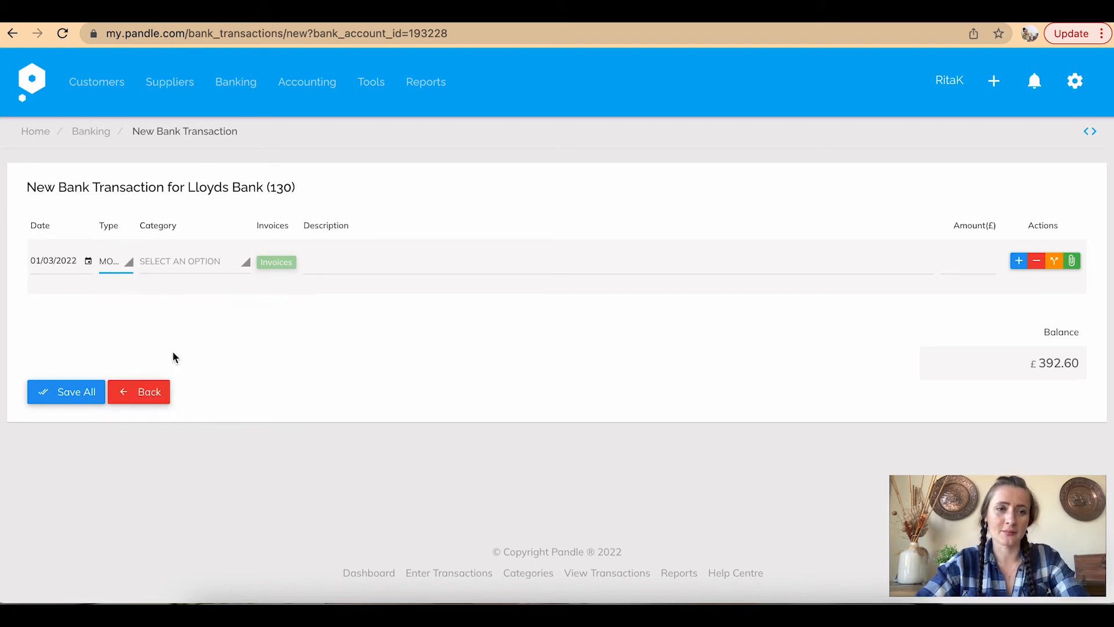
left_click(185, 265)
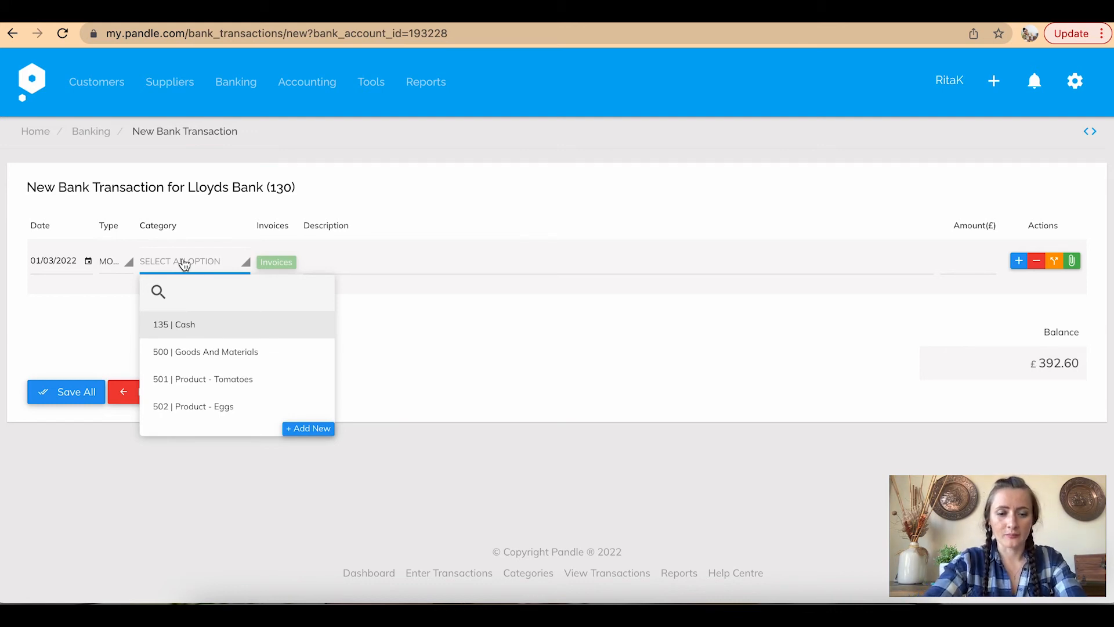
type("su")
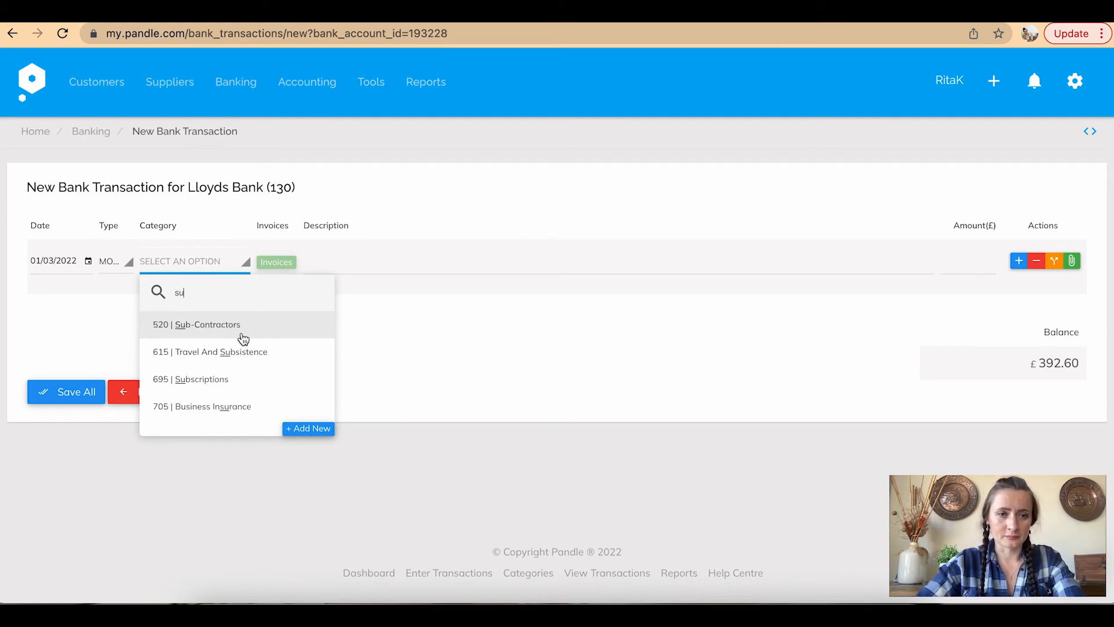
left_click(244, 356)
Enter the description 'Meal - at Samoa' and an amount of 16.35
left_click(327, 260)
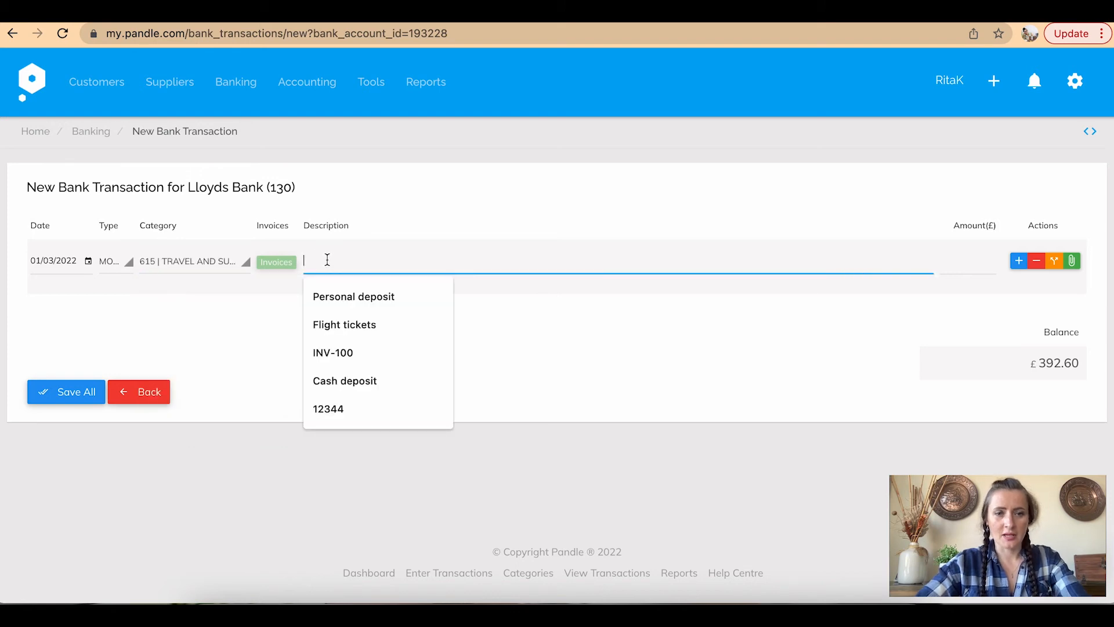
type("Me")
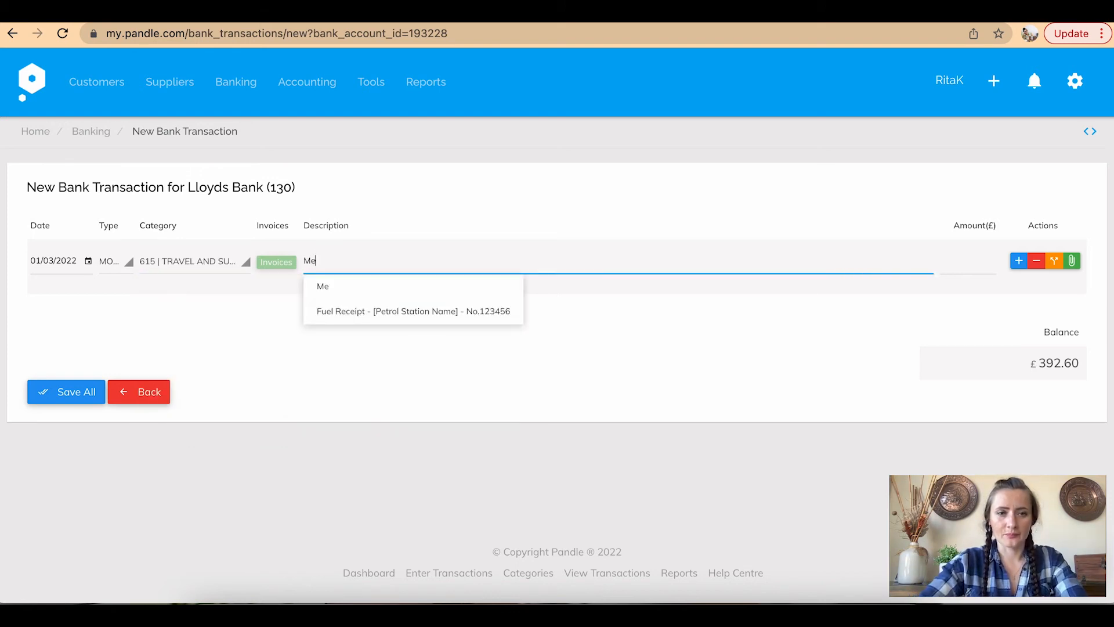
type("al")
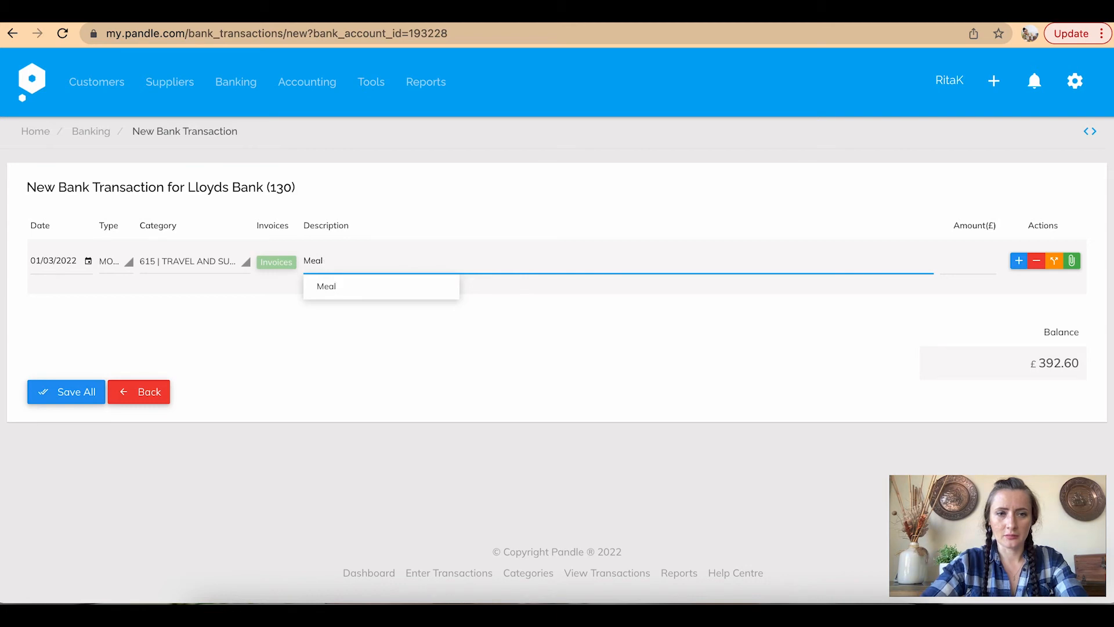
type(" - at Samoe")
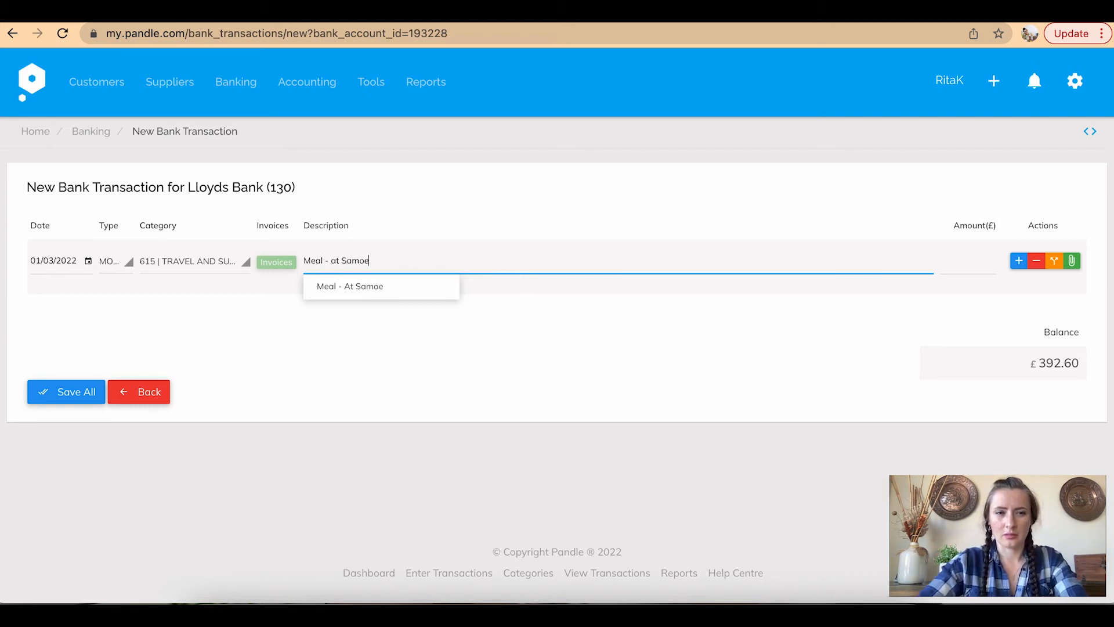
key("BackSpace")
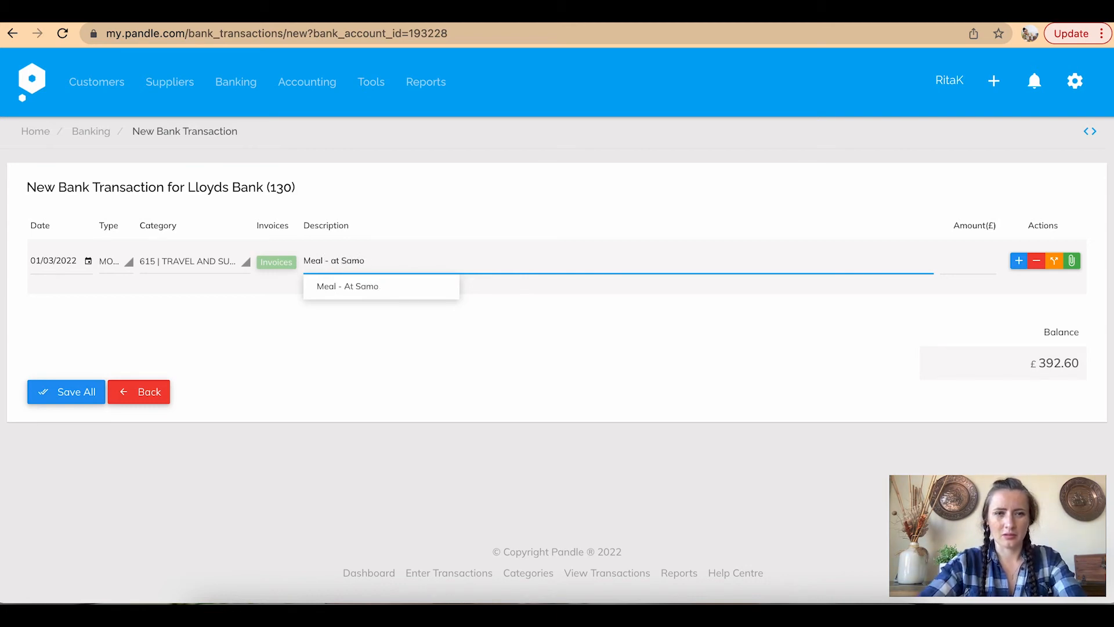
type("a")
left_click(582, 308)
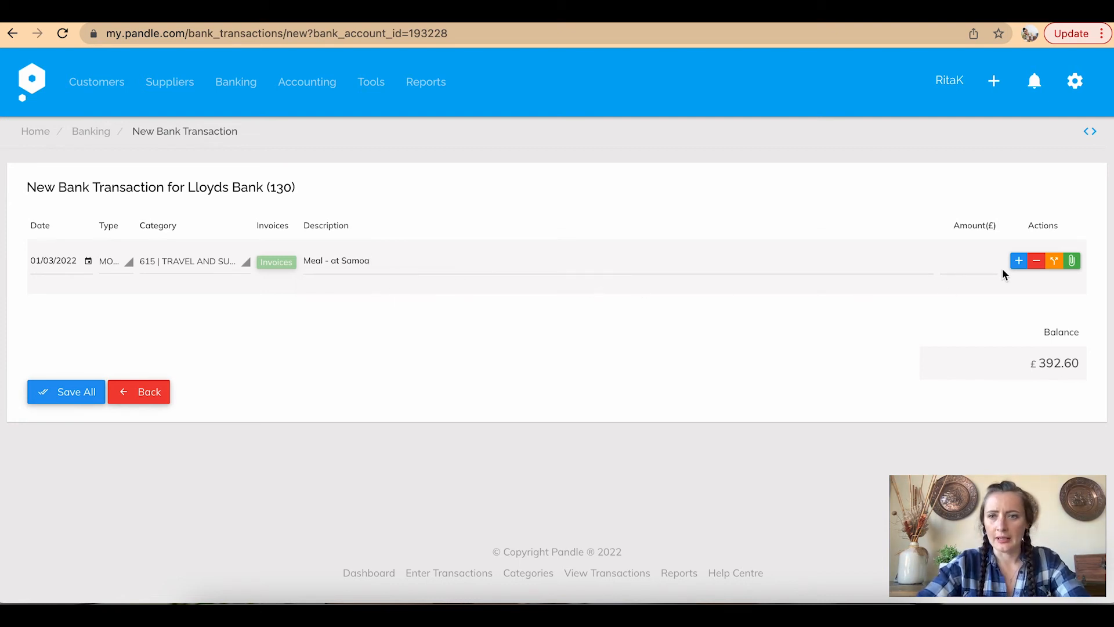
left_click(980, 264)
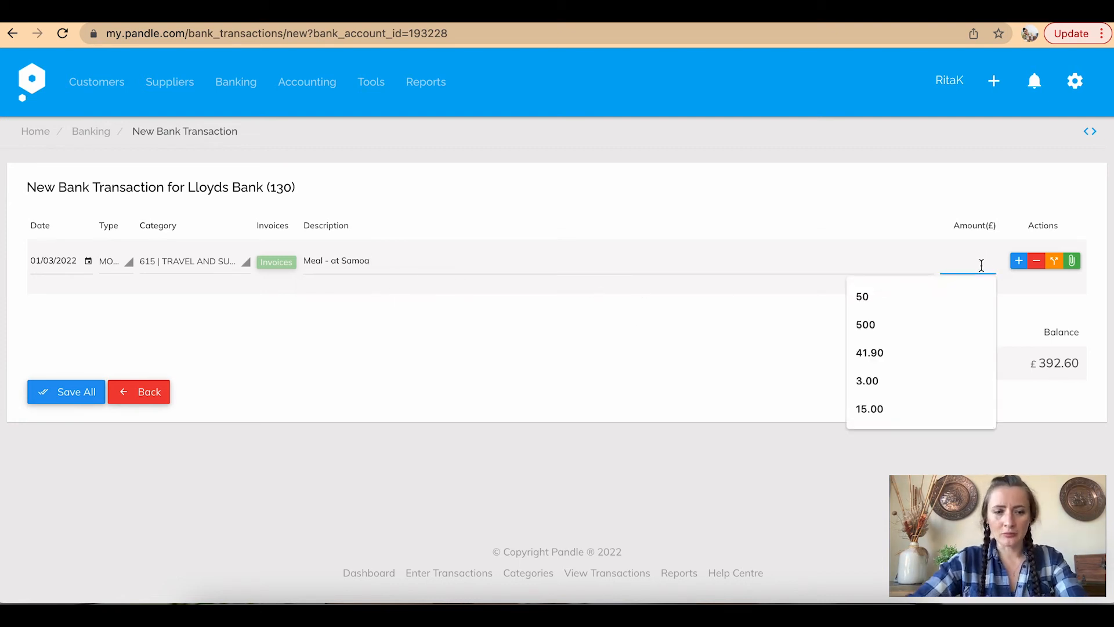
type("16.35")
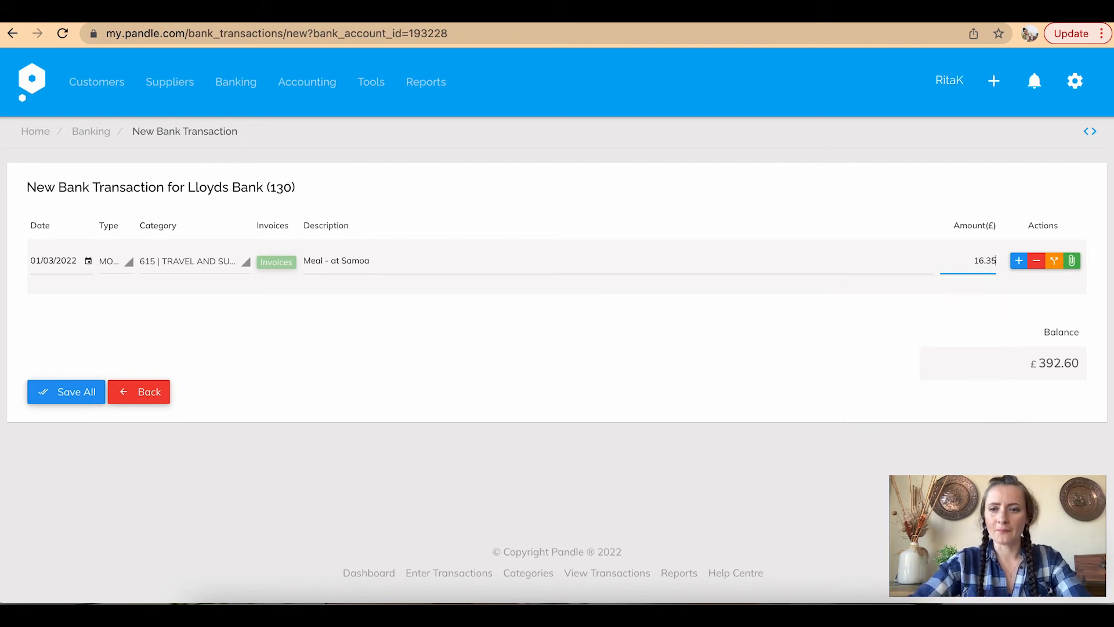
Link the existing Sonoma receipt to the £16.35 meal transaction and save it
left_click(1073, 264)
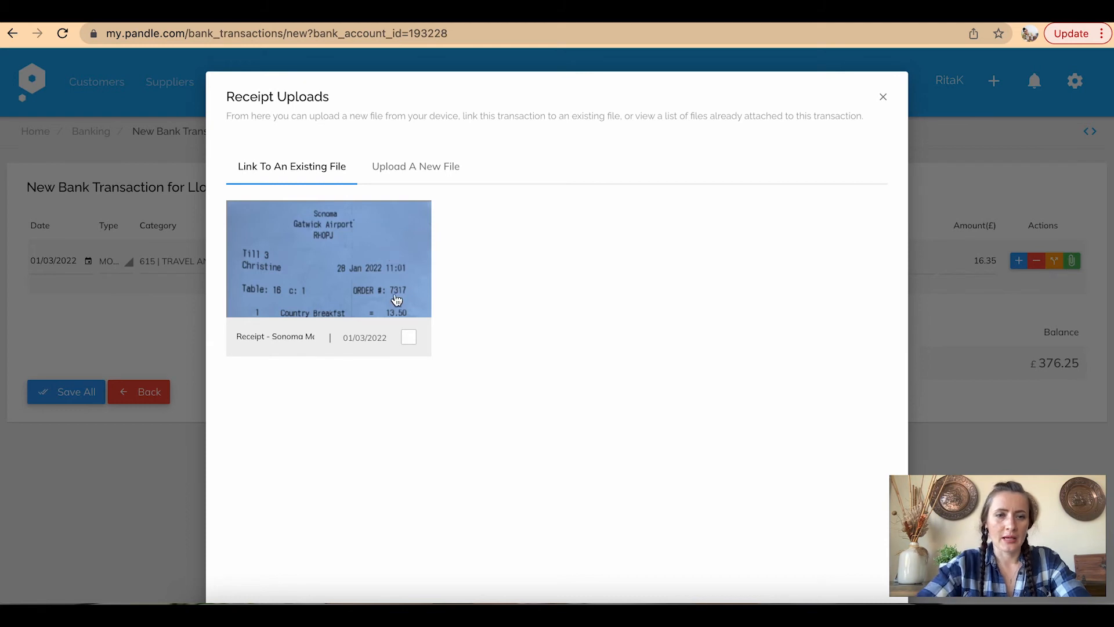
left_click(412, 341)
scroll(485, 350, "down", 3)
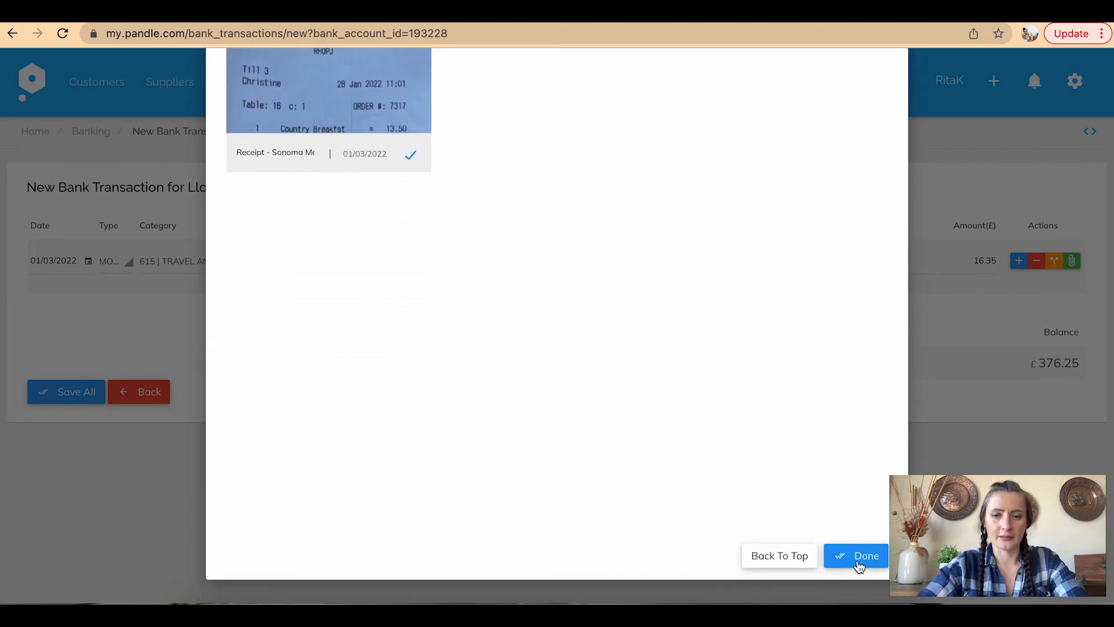
scroll(682, 361, "up", 3)
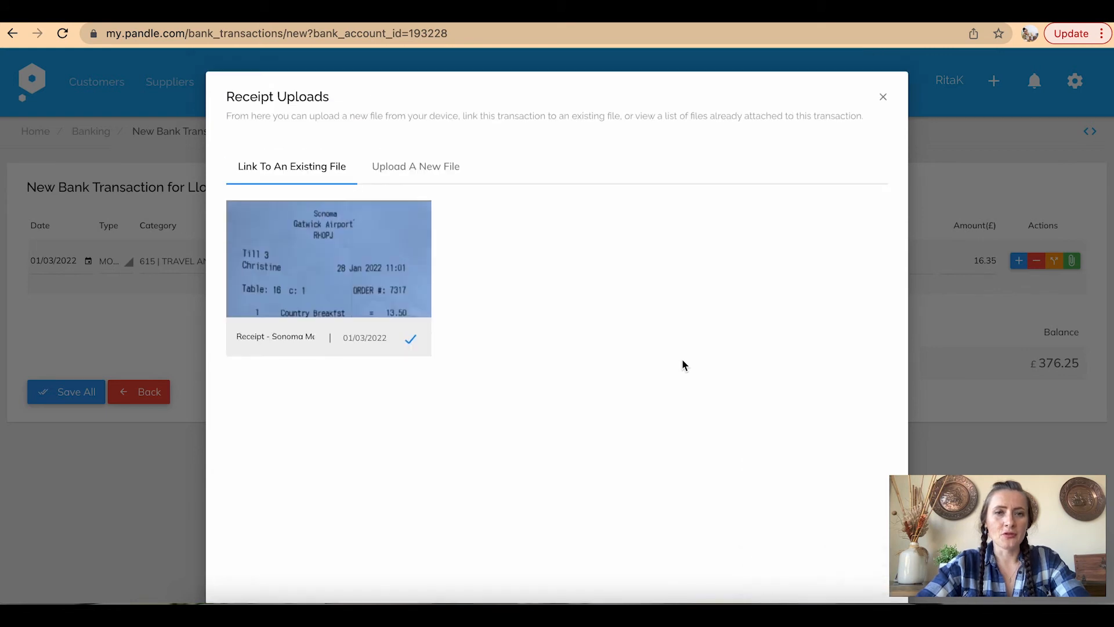
left_click(428, 166)
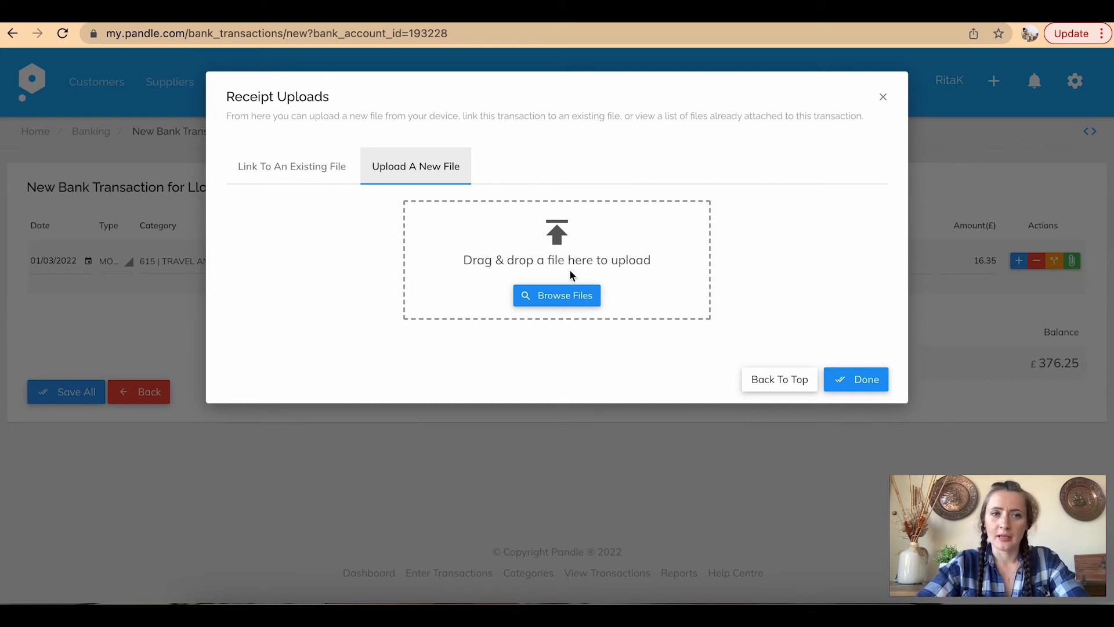
left_click(288, 174)
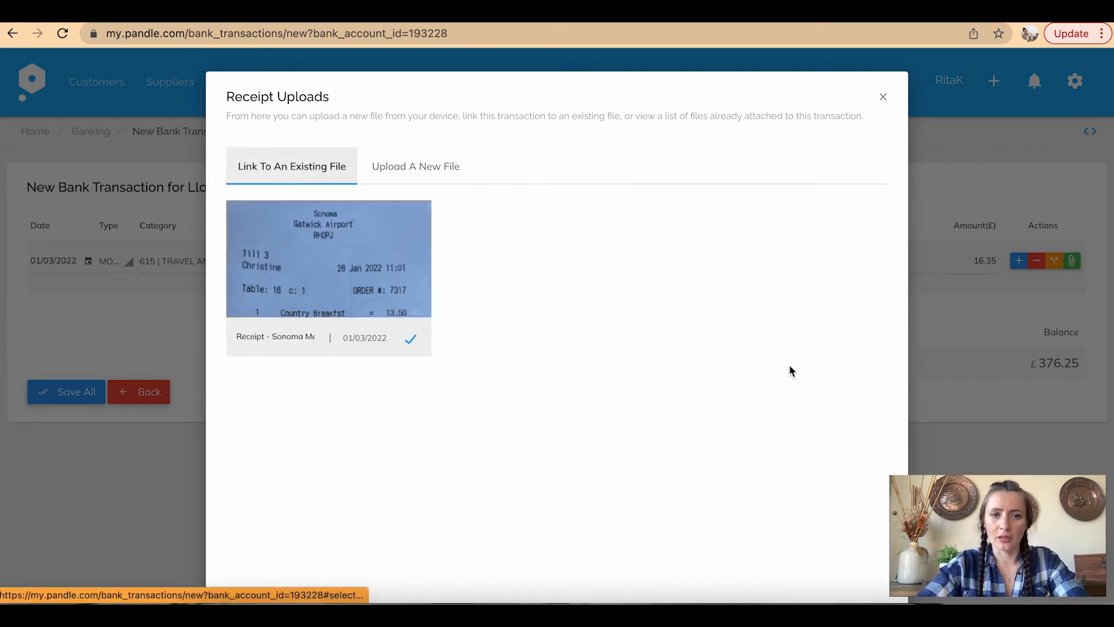
scroll(764, 406, "down", 3)
left_click(855, 556)
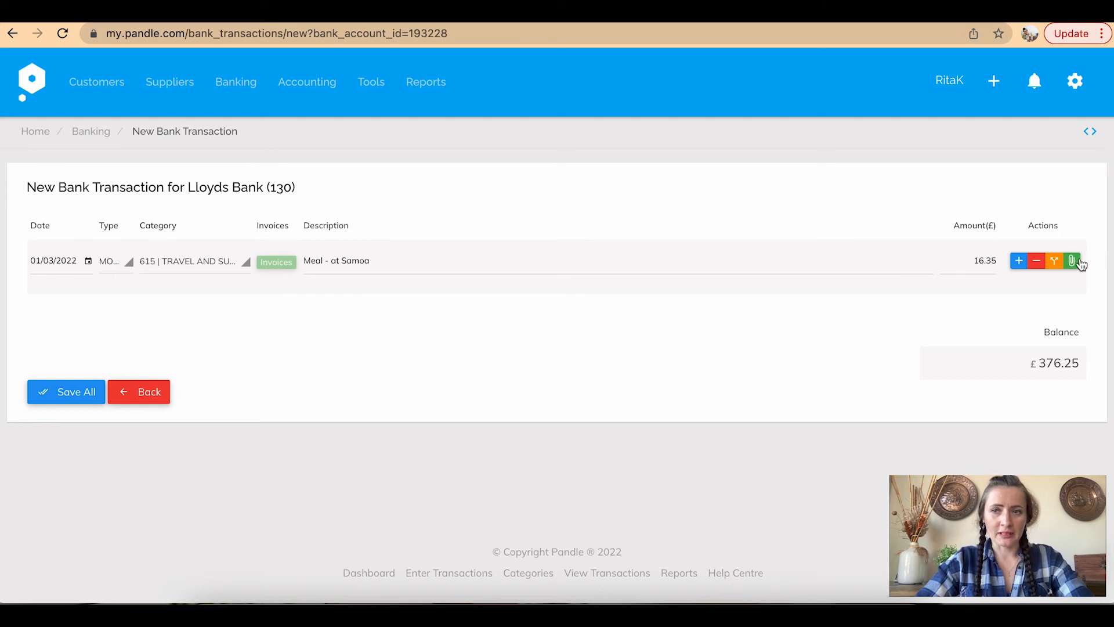
left_click(75, 400)
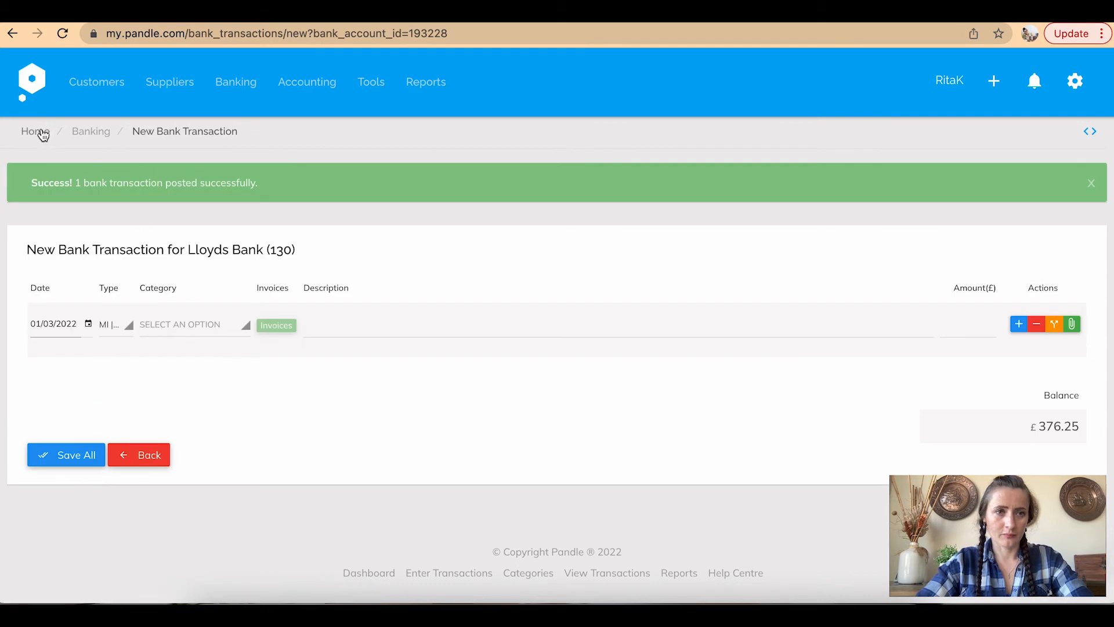
View the Notes page with its 28/02/2022 note, closing a new note unsaved
left_click(371, 82)
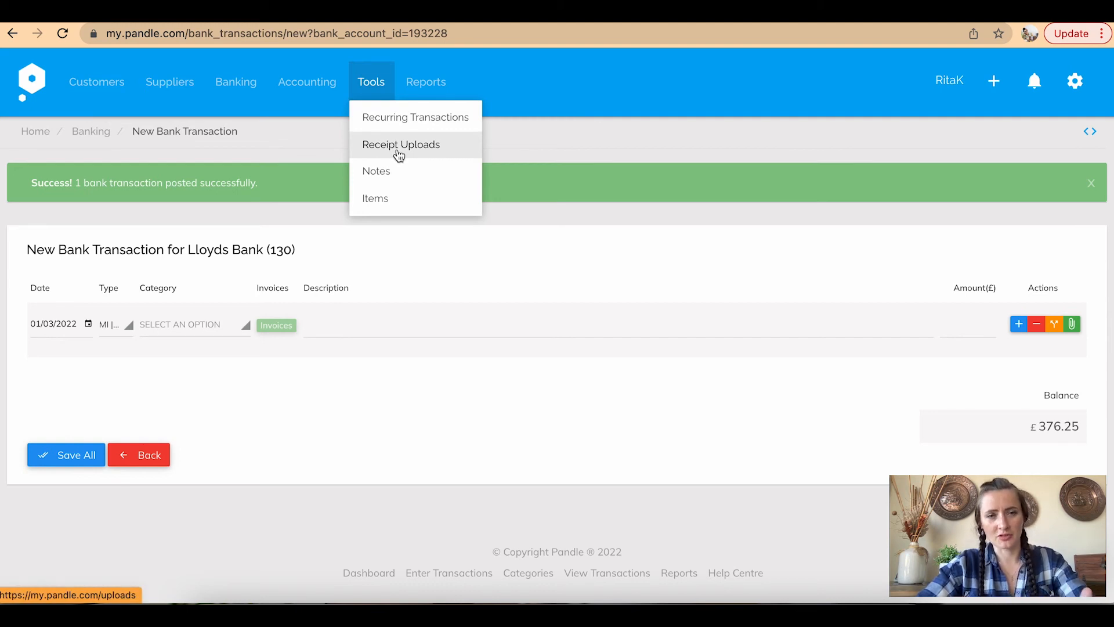
left_click(400, 174)
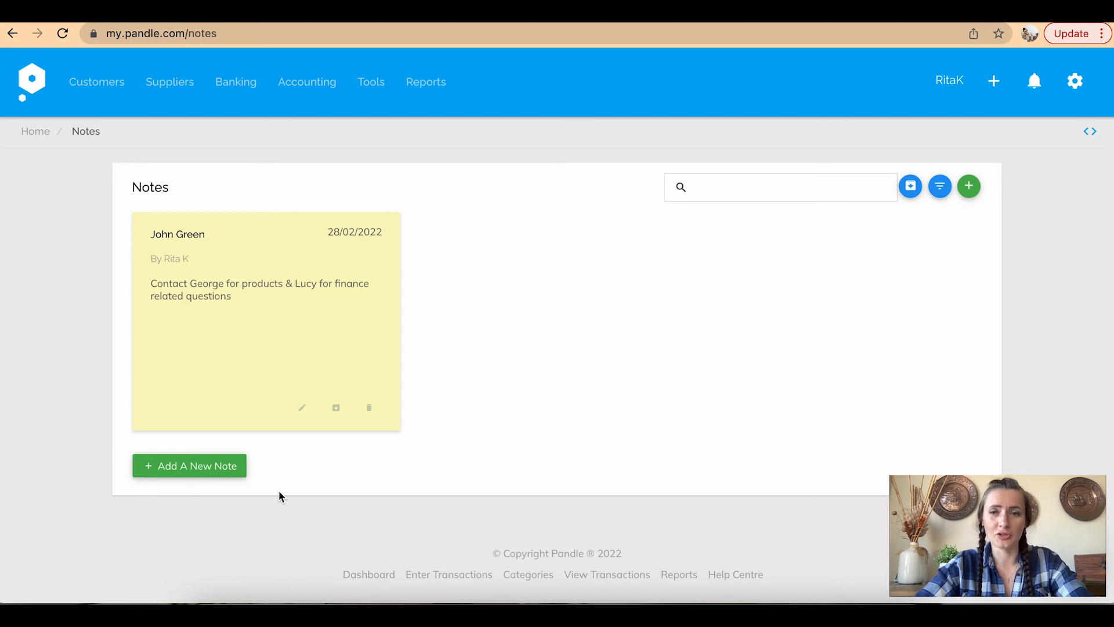
left_click(206, 468)
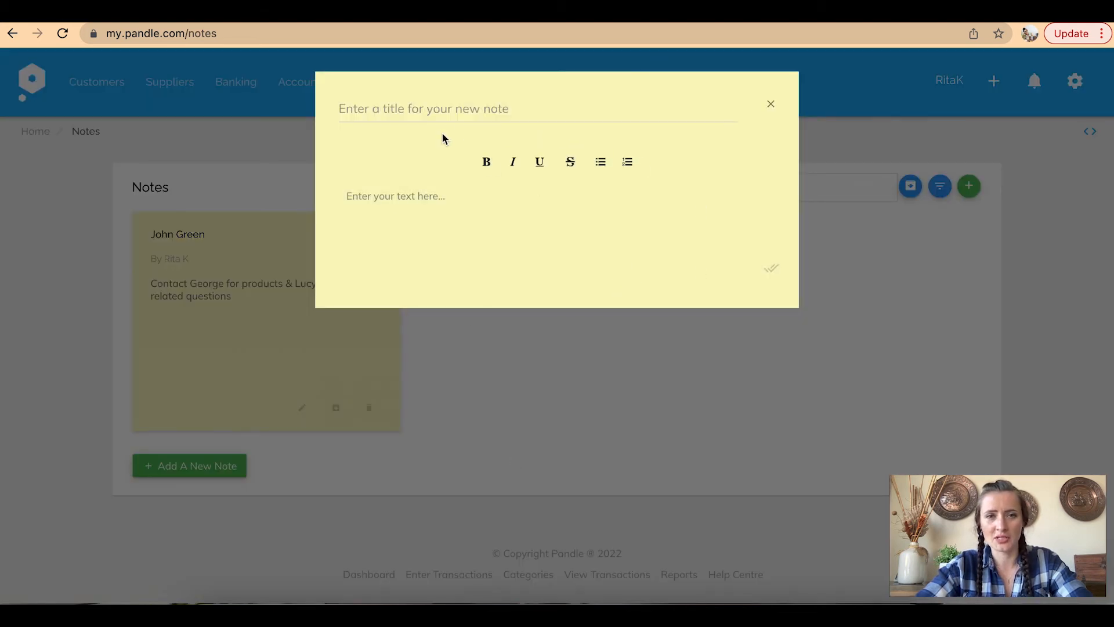
left_click(772, 108)
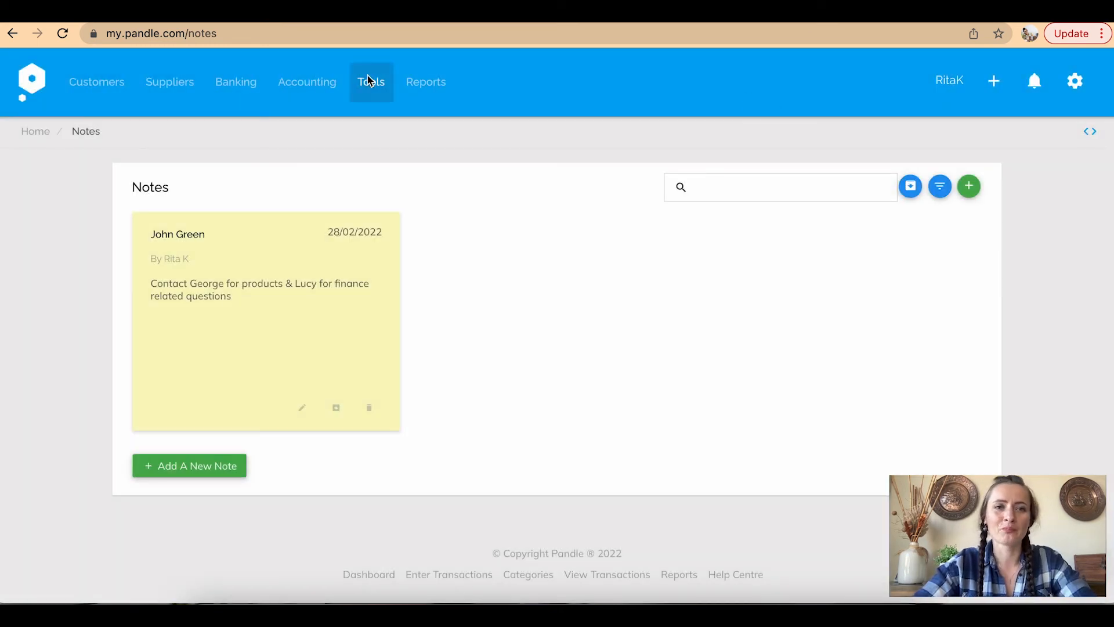
left_click(370, 80)
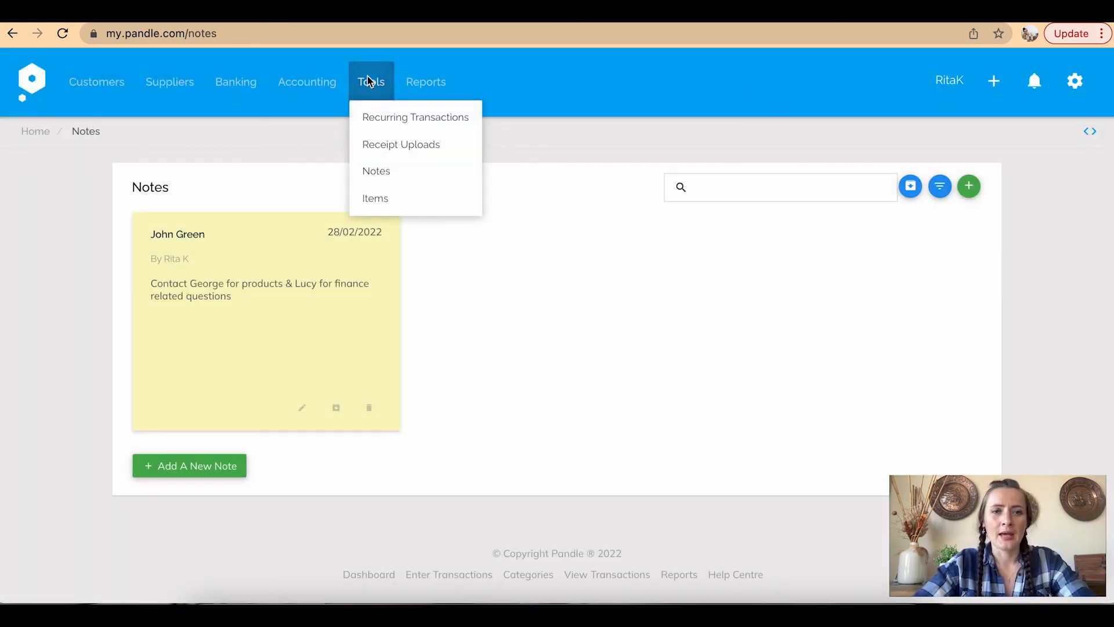
In Items, add a new item named Potatoes with purchase price 0.05
left_click(389, 199)
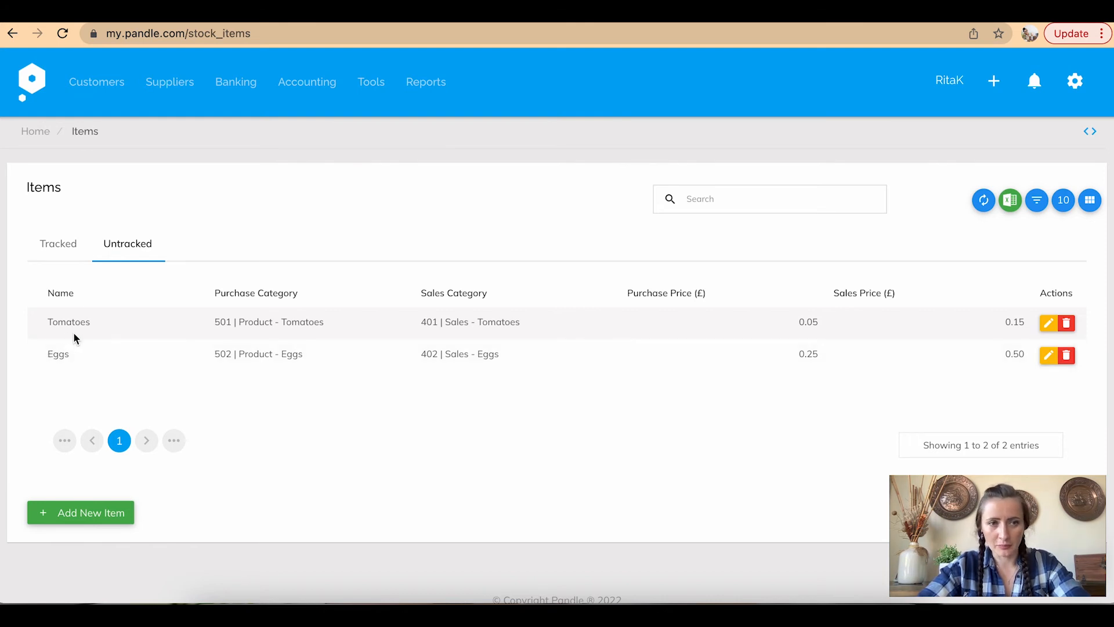
left_click(69, 515)
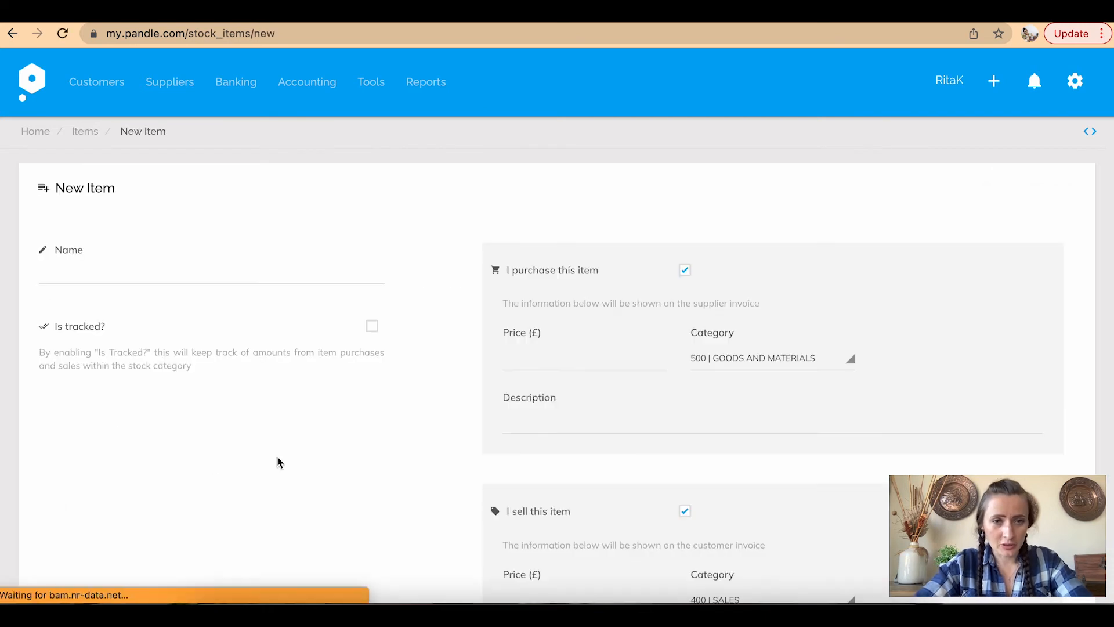
left_click(98, 257)
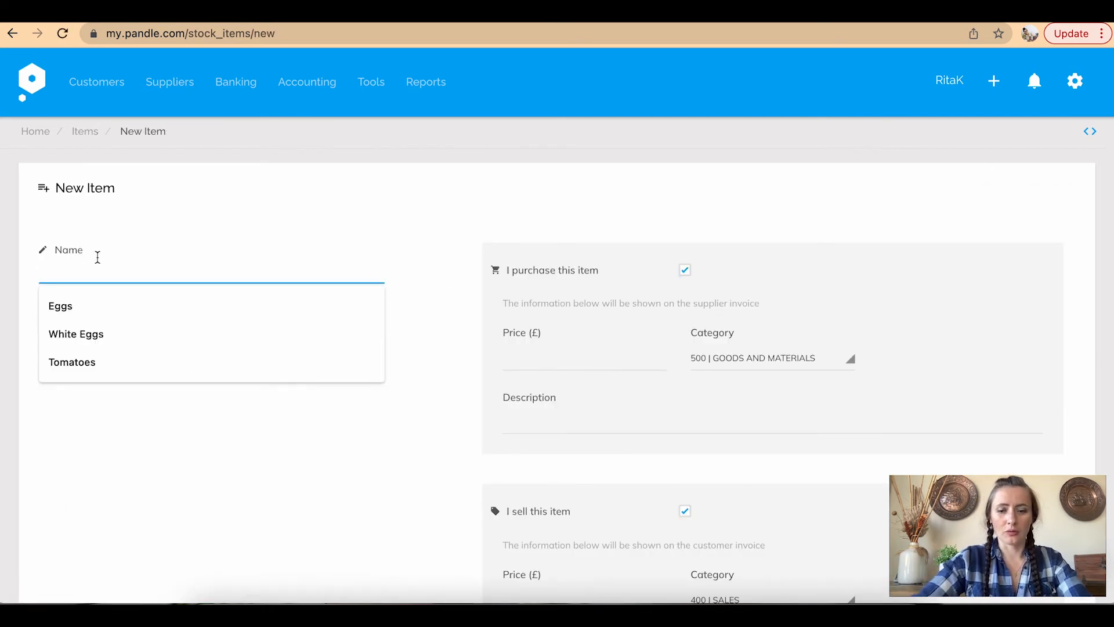
type("Potatoes")
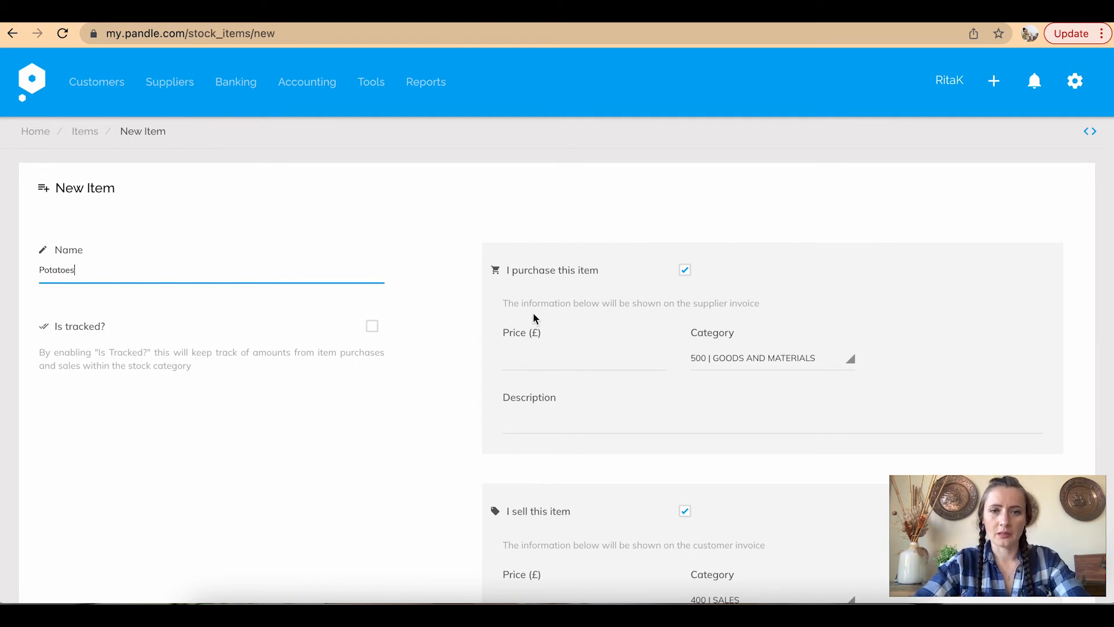
scroll(683, 296, "down", 3)
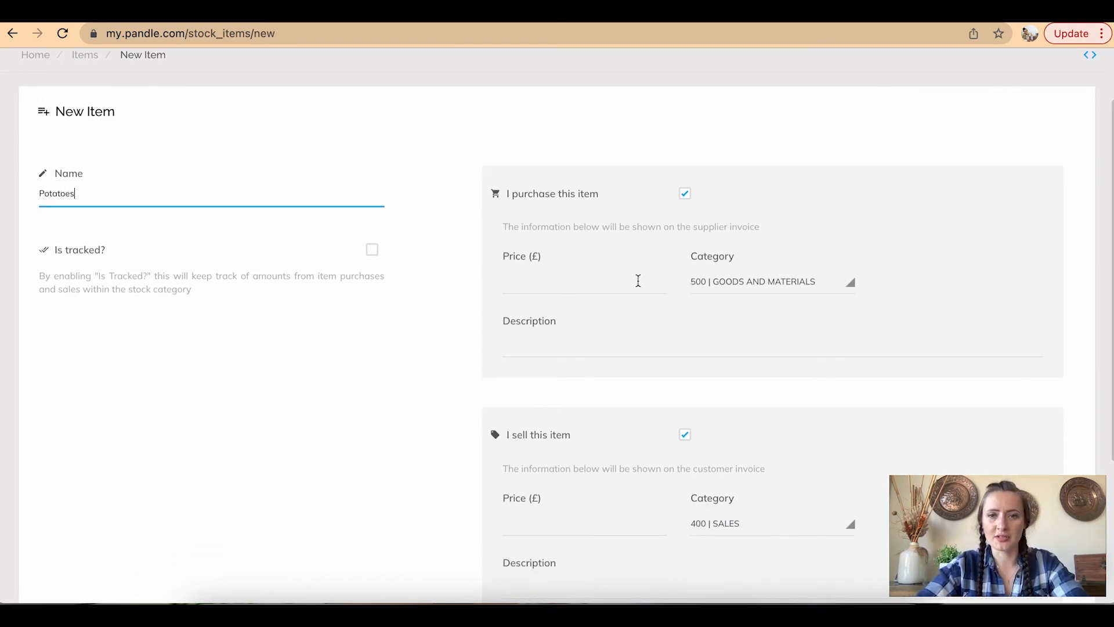
left_click(562, 279)
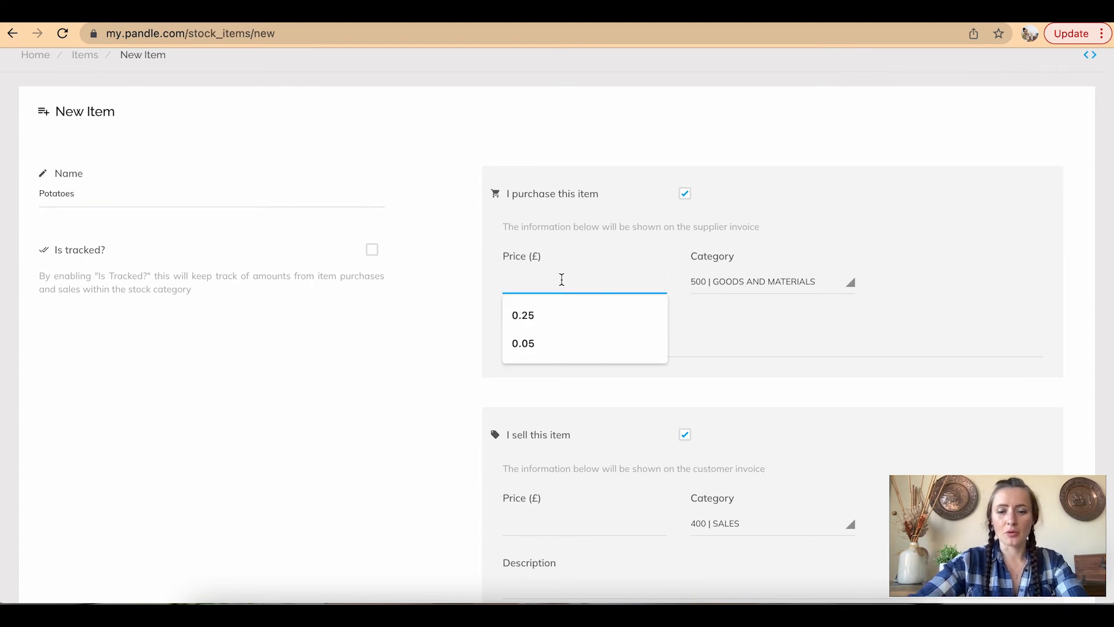
type("0.0")
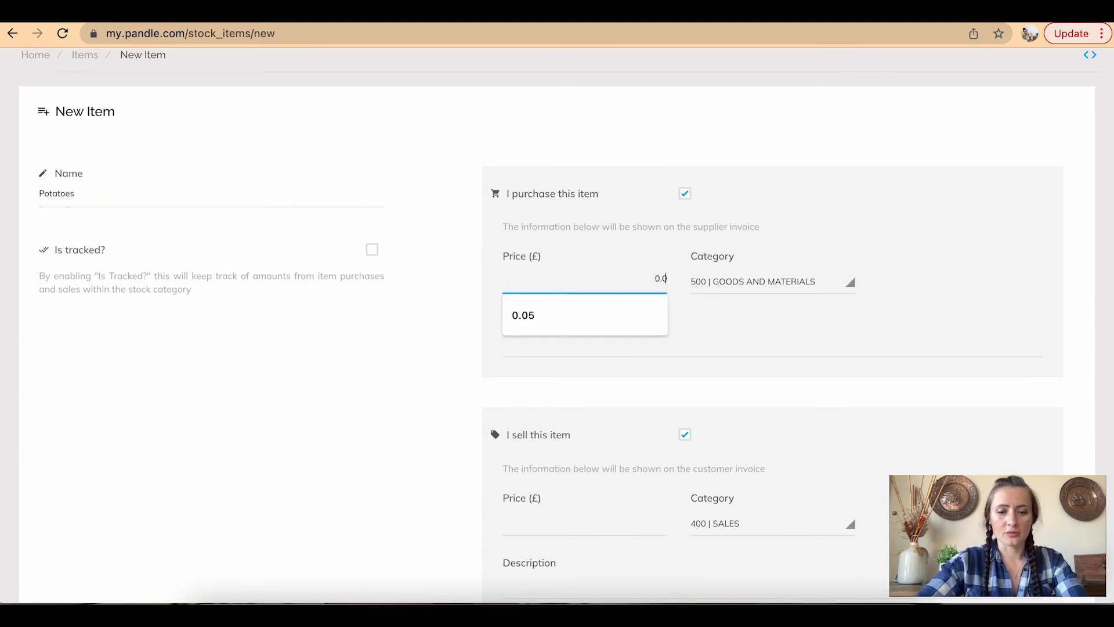
type("5")
left_click(818, 291)
scroll(834, 376, "down", 1)
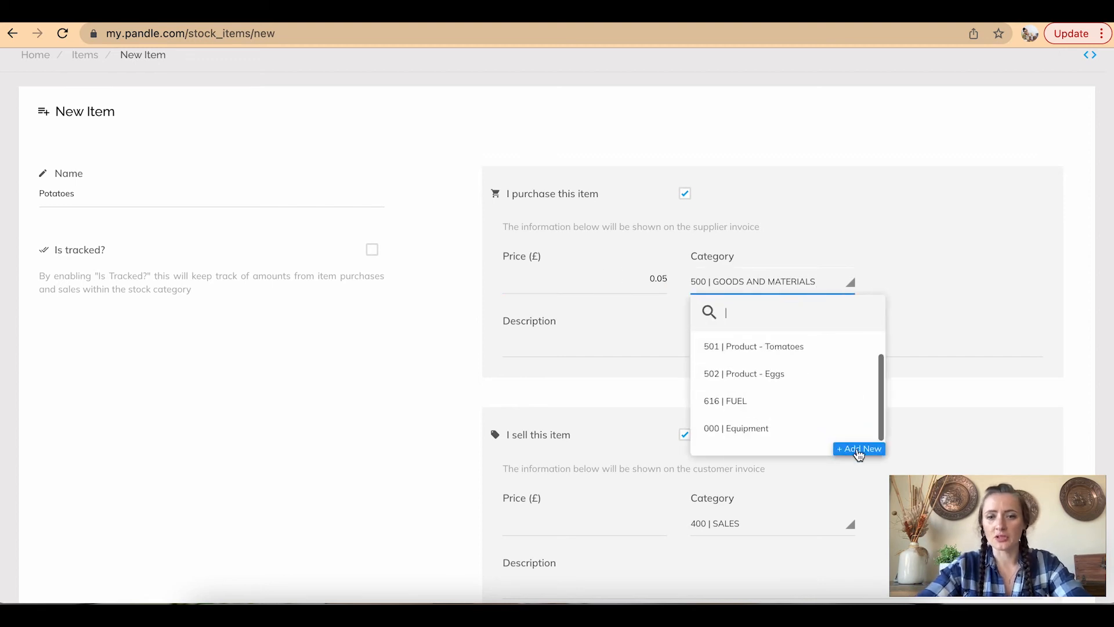
Create the Expense category 'Purchase - Potatoes', code 503, marked as a direct cost
left_click(861, 451)
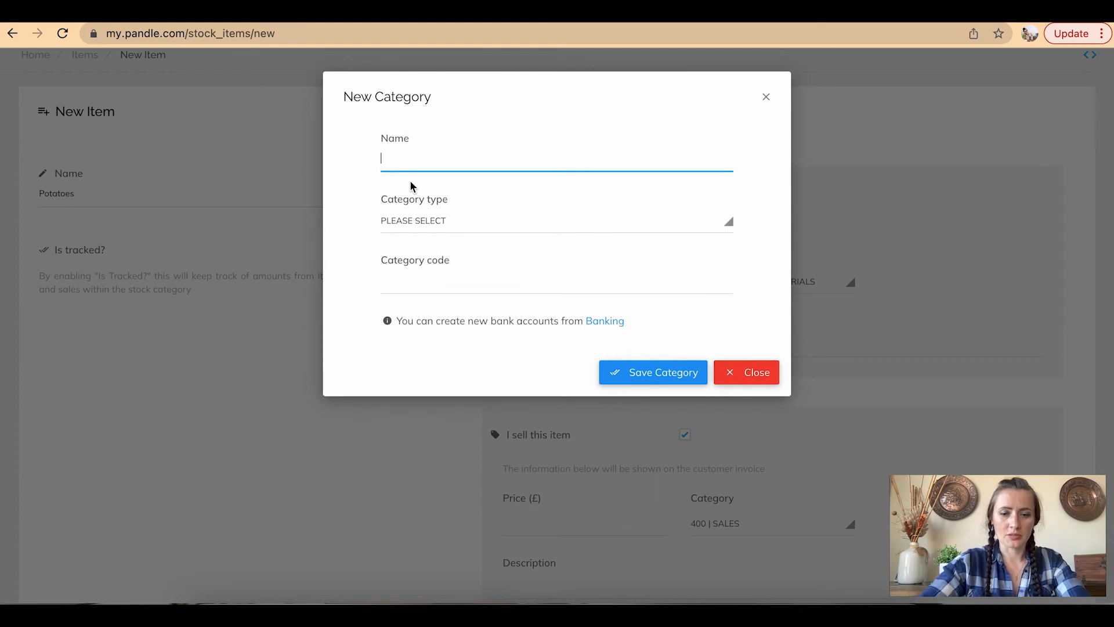
type("Purch")
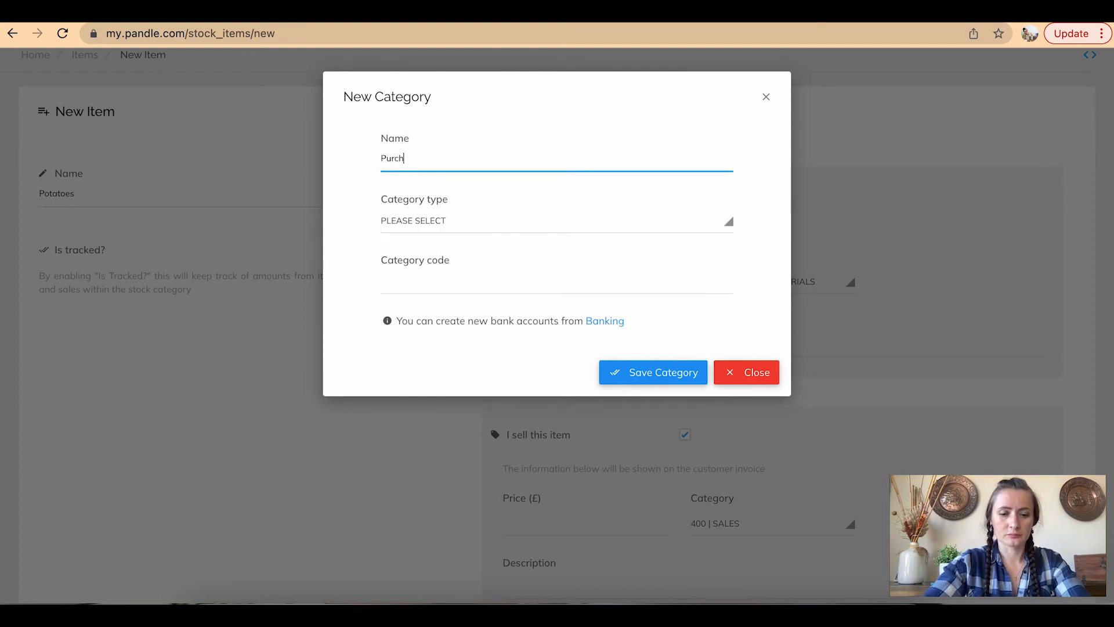
type("ase -")
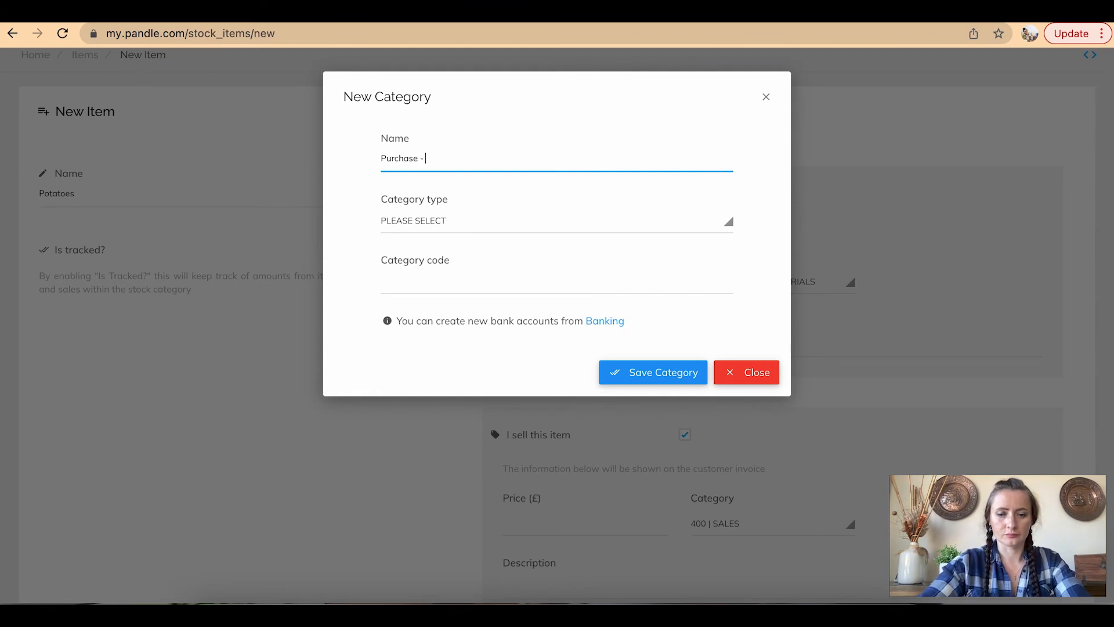
type(" Potatoes")
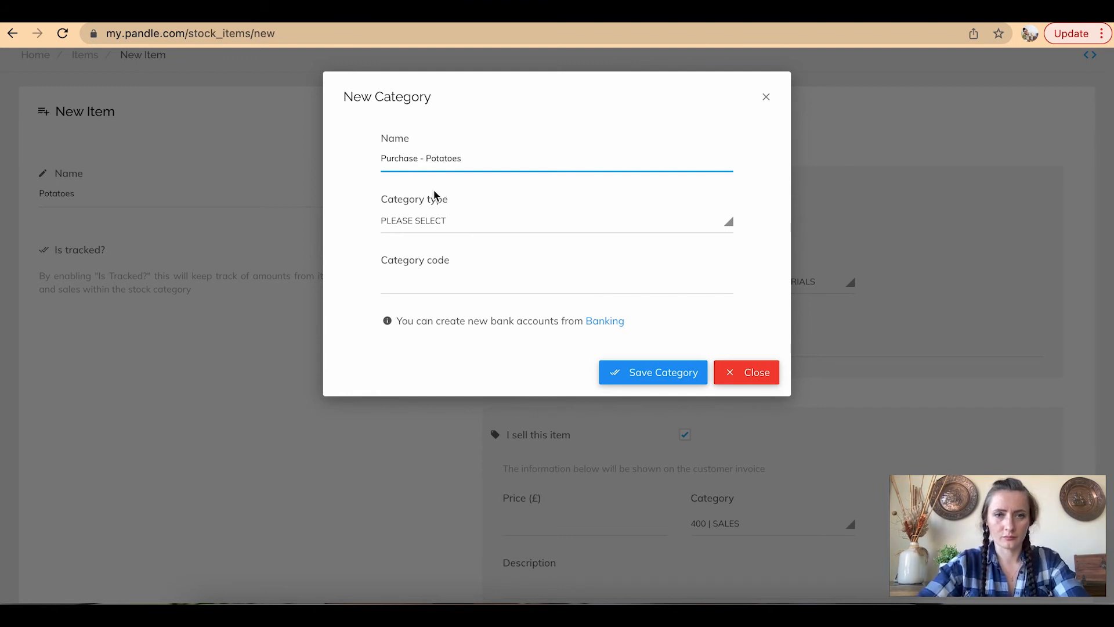
left_click(449, 221)
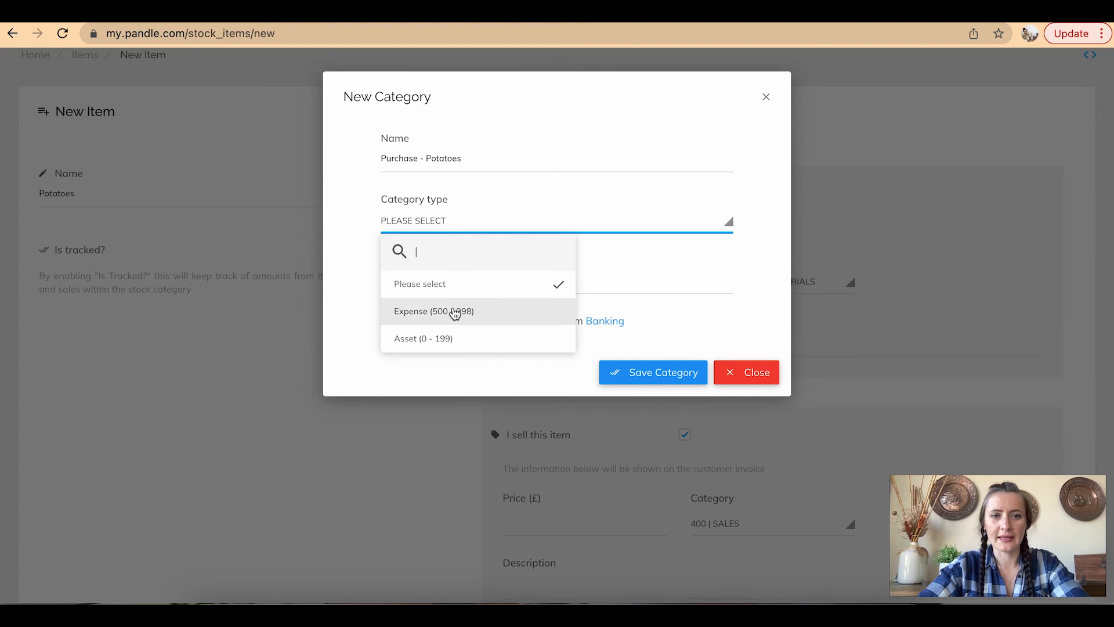
left_click(455, 313)
left_click(406, 281)
key("BackSpace")
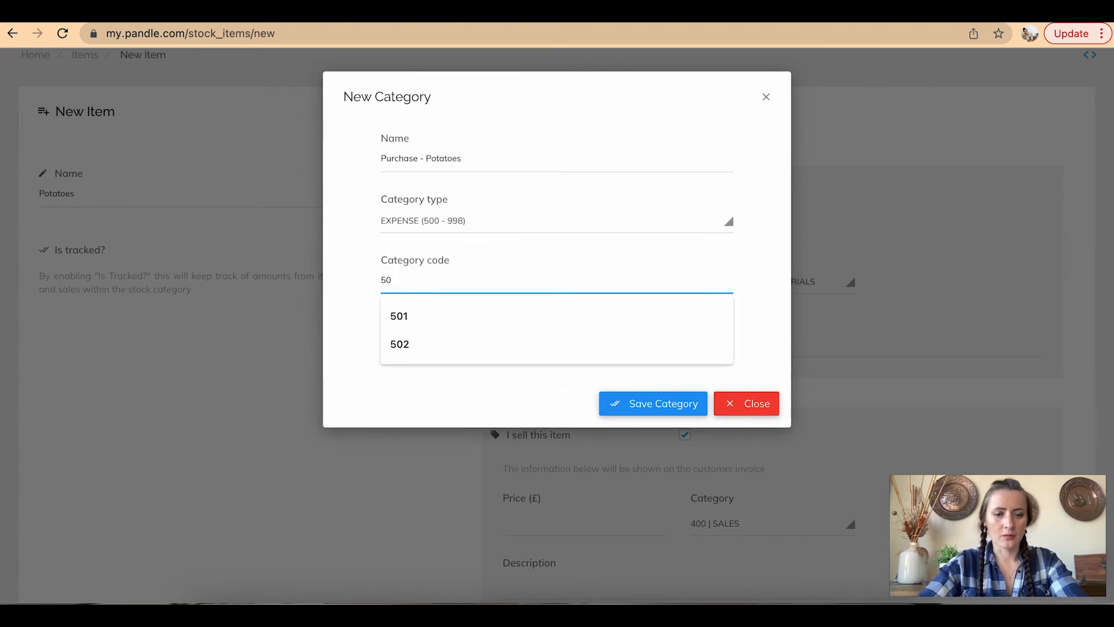
type("3")
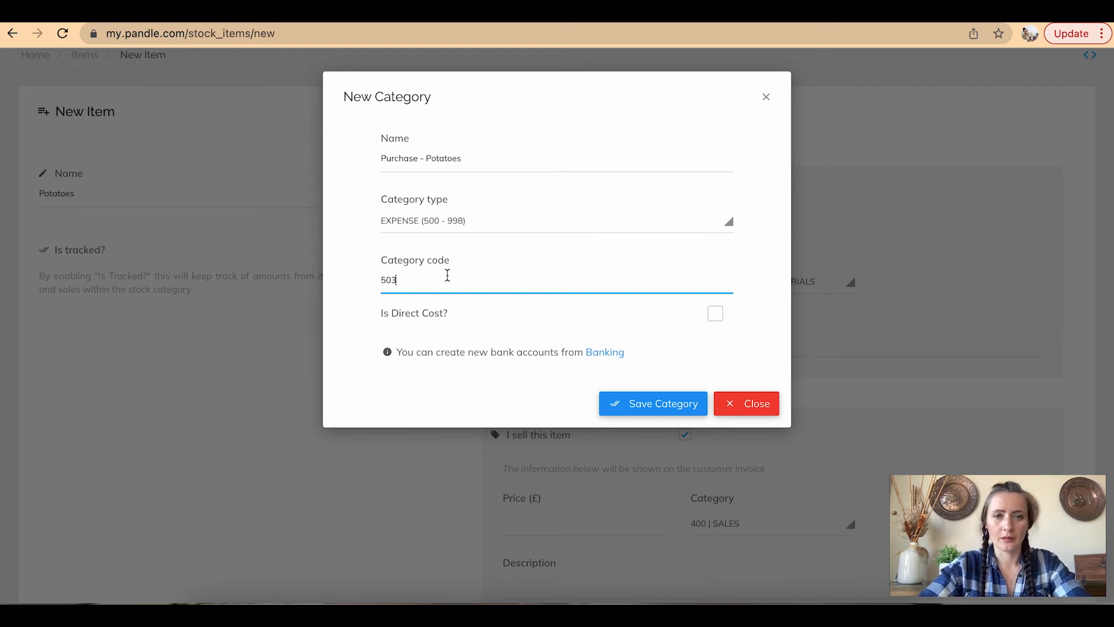
left_click(717, 317)
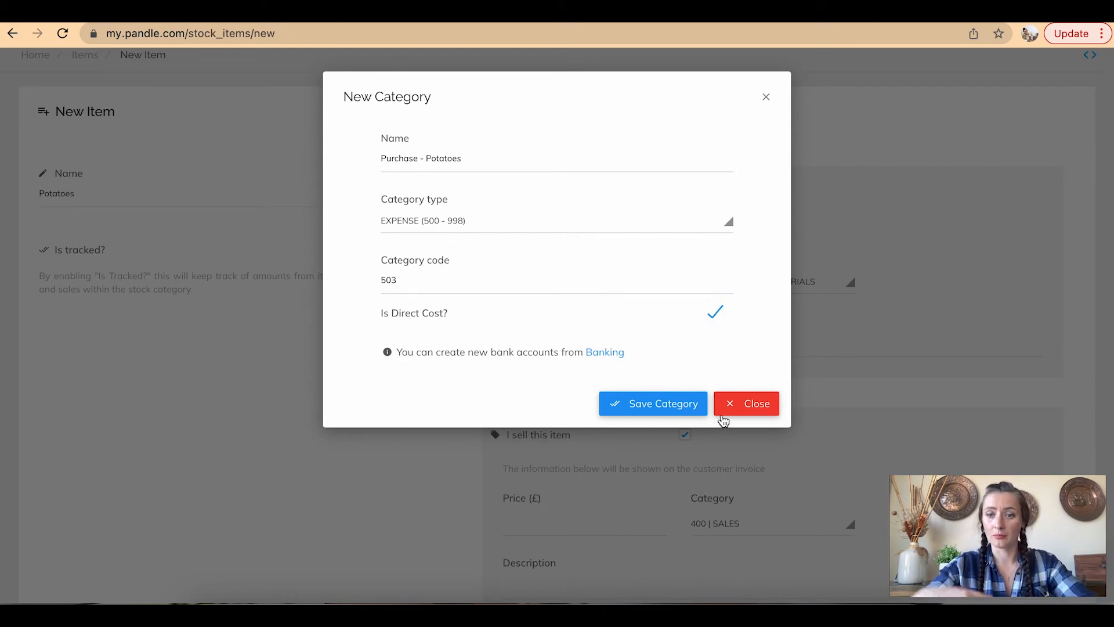
left_click(680, 413)
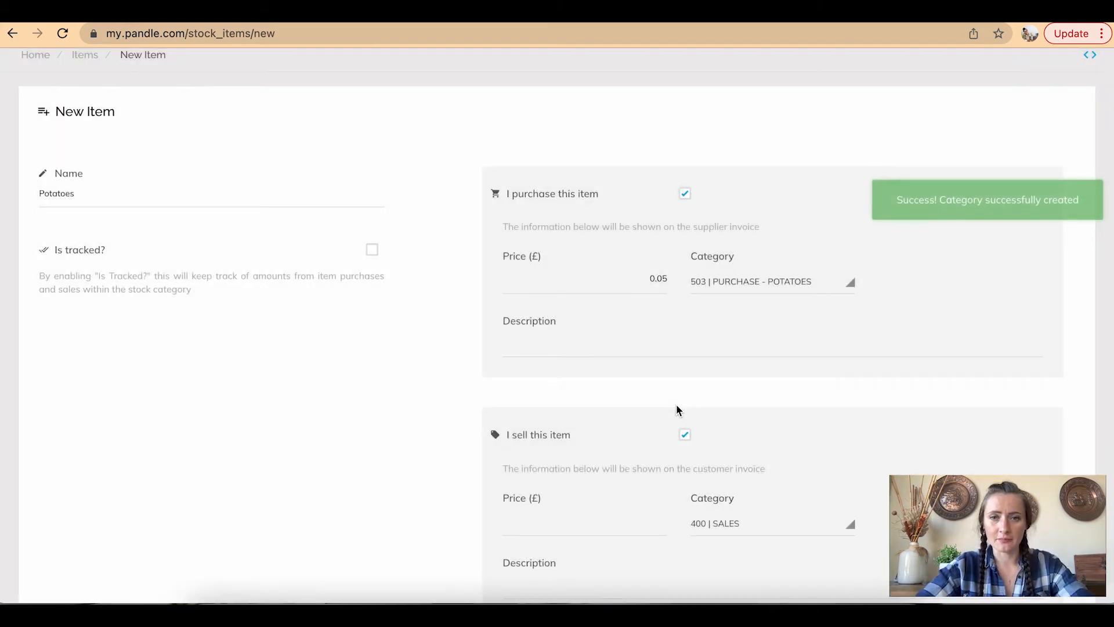
scroll(678, 409, "down", 2)
left_click(574, 293)
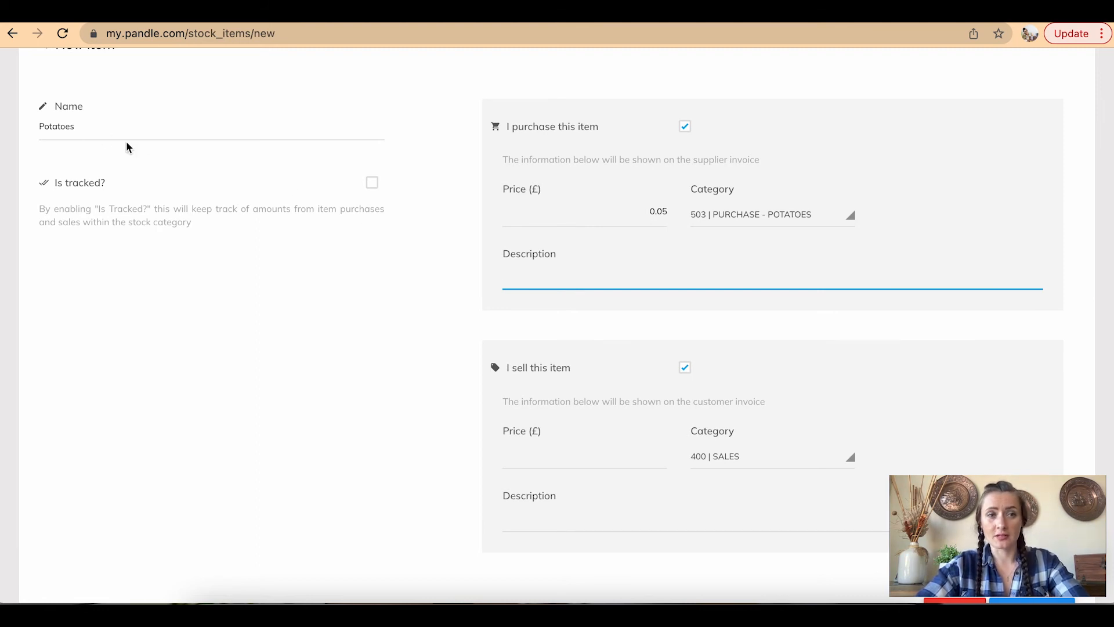
Give Potatoes a purchase price of 0.50, sales price of 0.80, and purchase description '0.5kg bags'
scroll(662, 354, "down", 3)
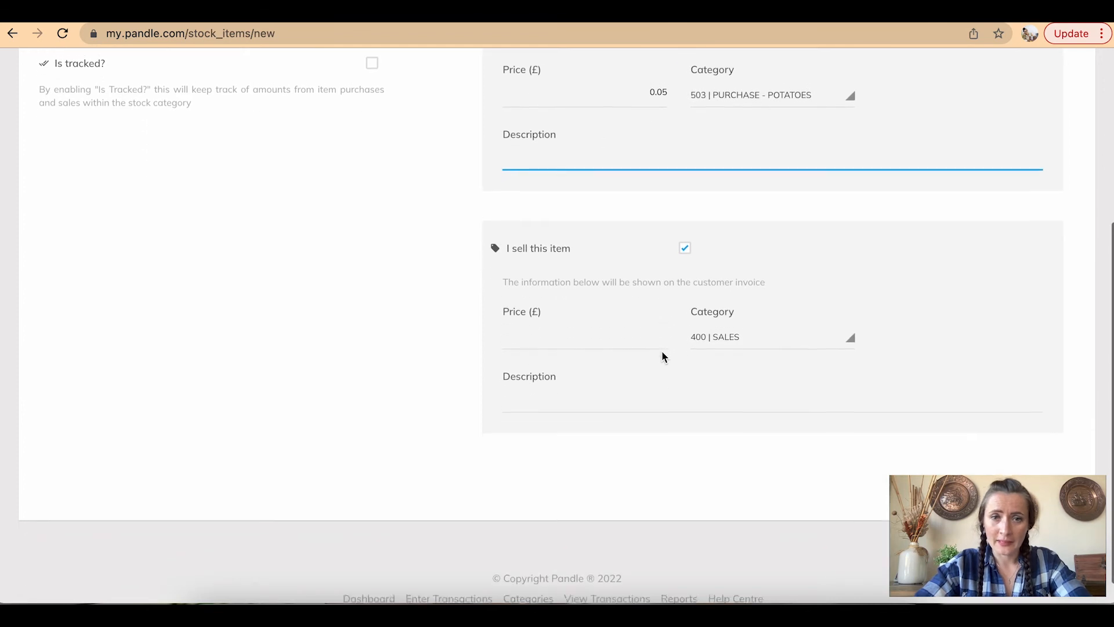
left_click(520, 330)
type("0")
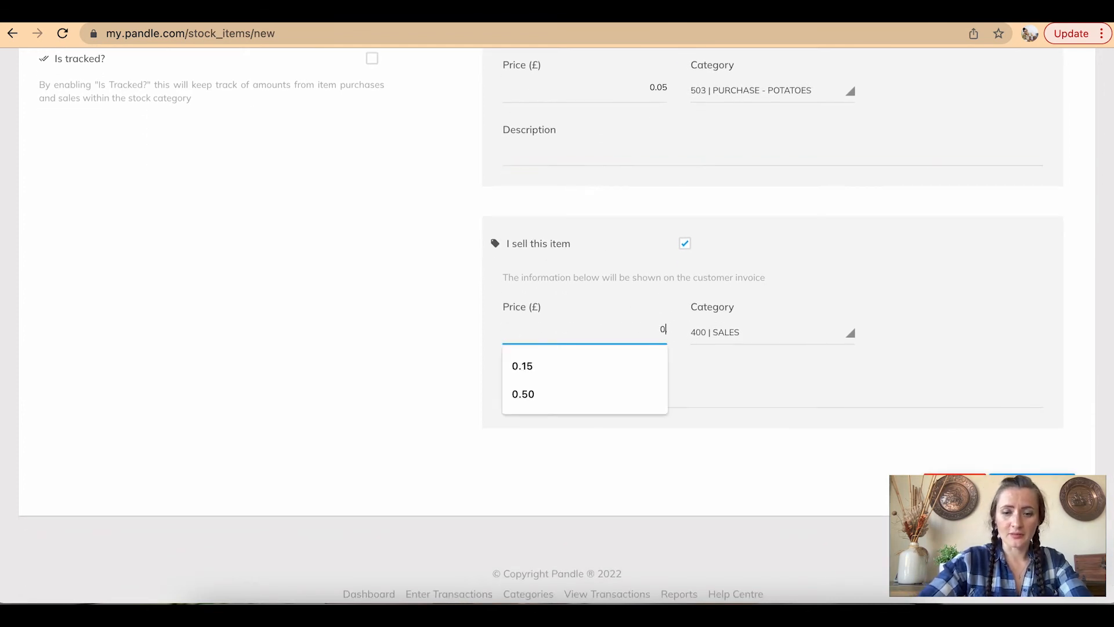
type(".08")
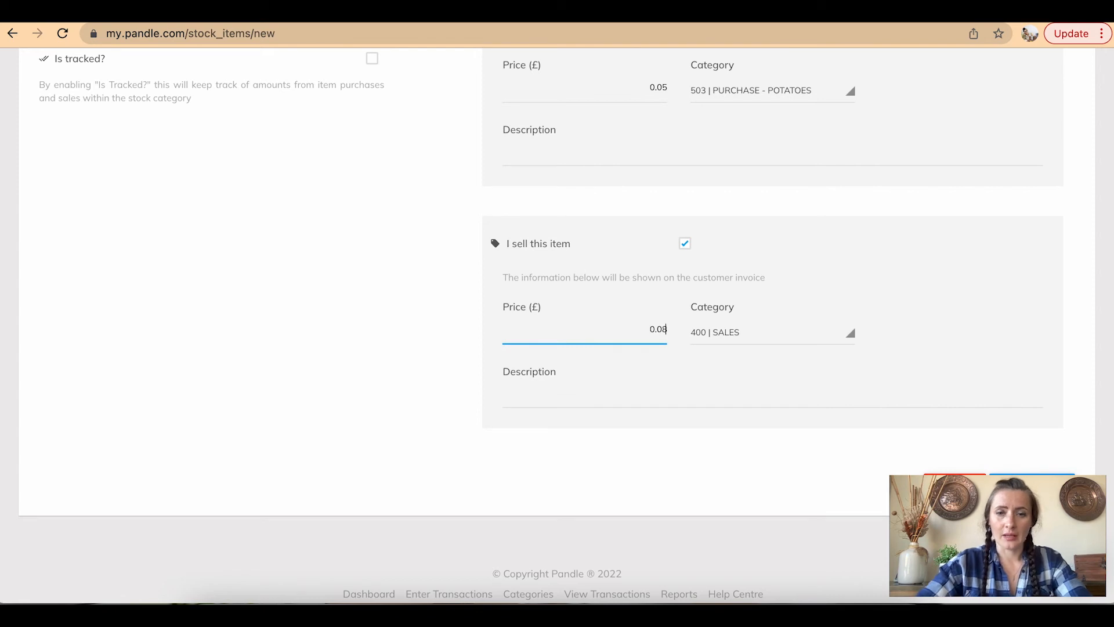
left_click(525, 157)
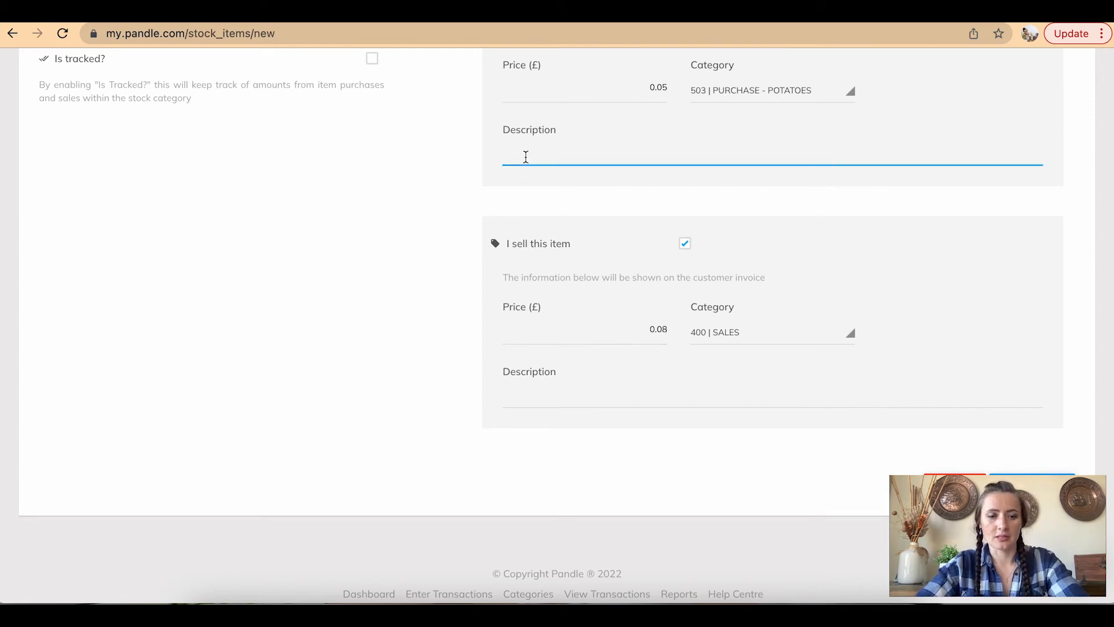
type("0.5kg")
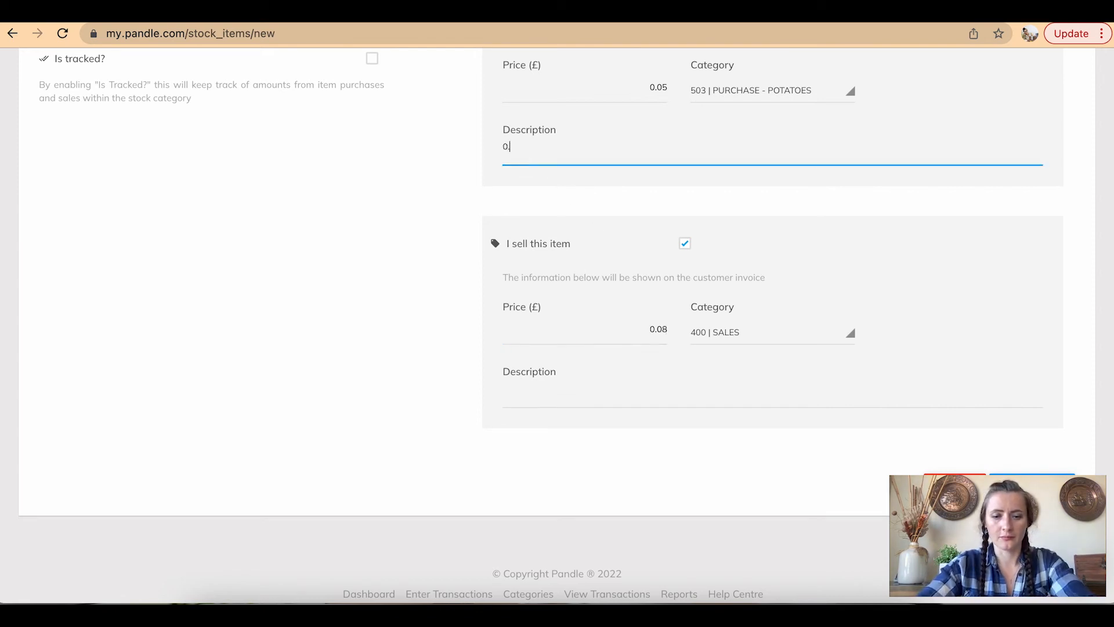
type(" bags")
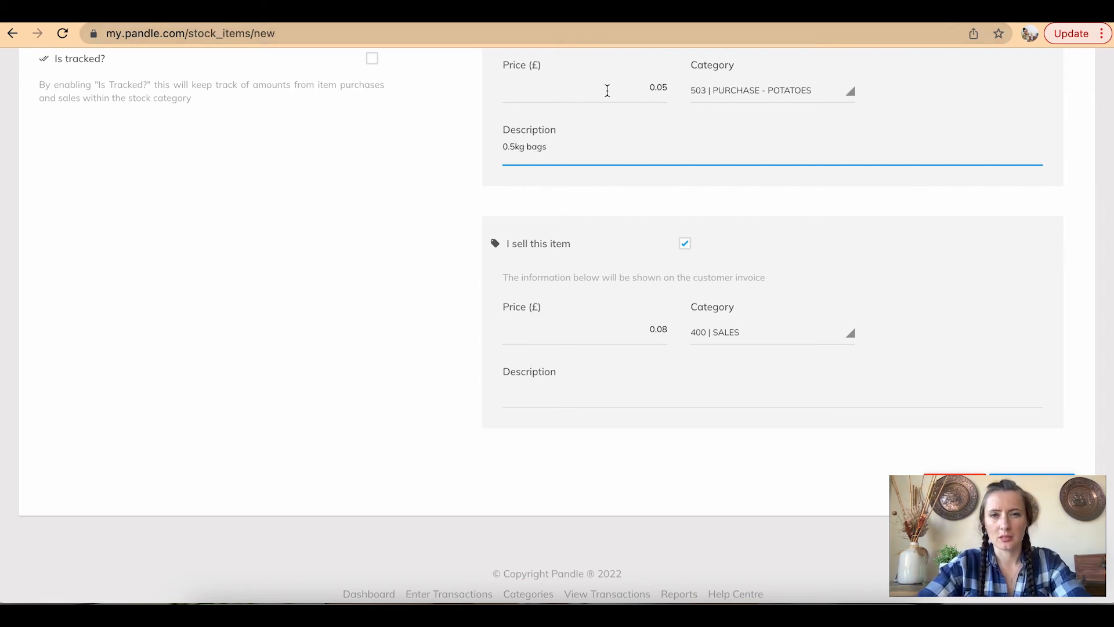
left_click_drag(616, 90, 677, 91)
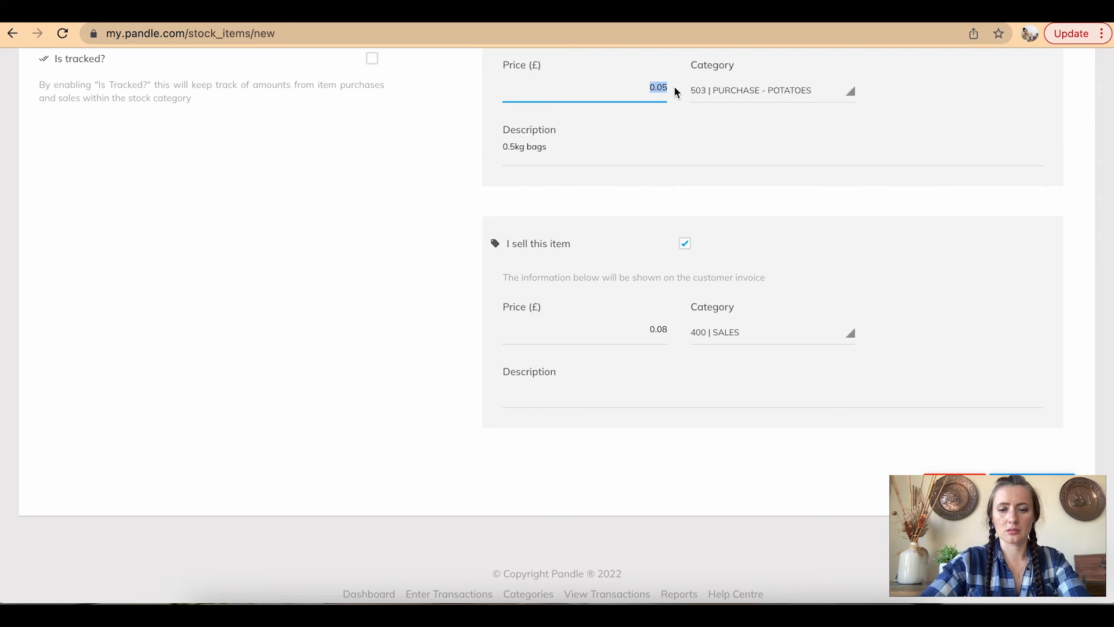
type("0.")
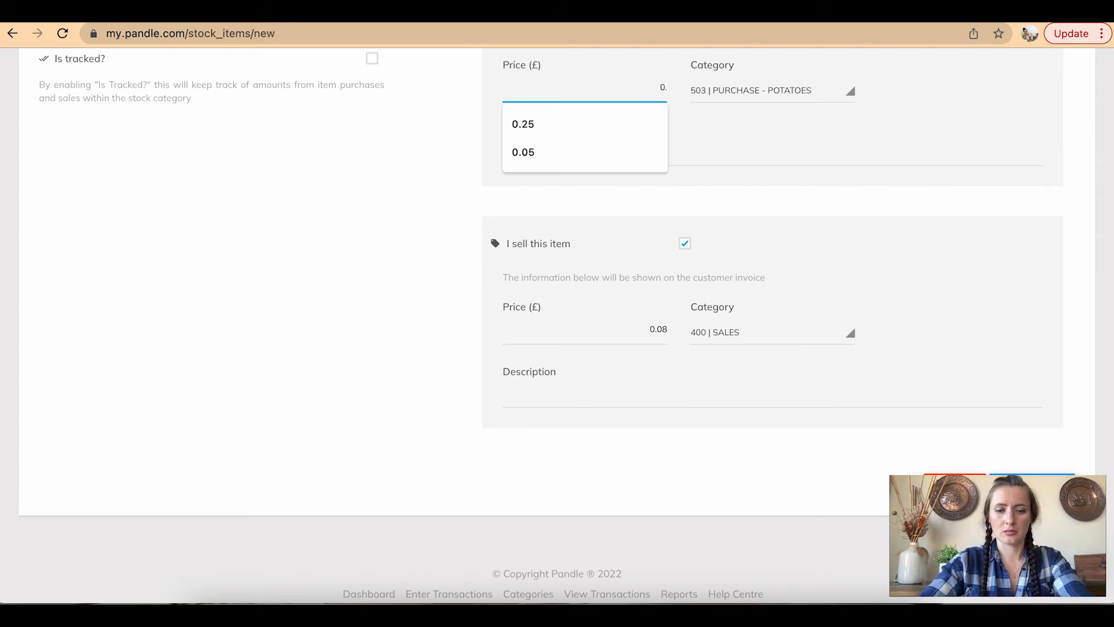
type("50")
left_click_drag(638, 323, 699, 332)
type("0.80")
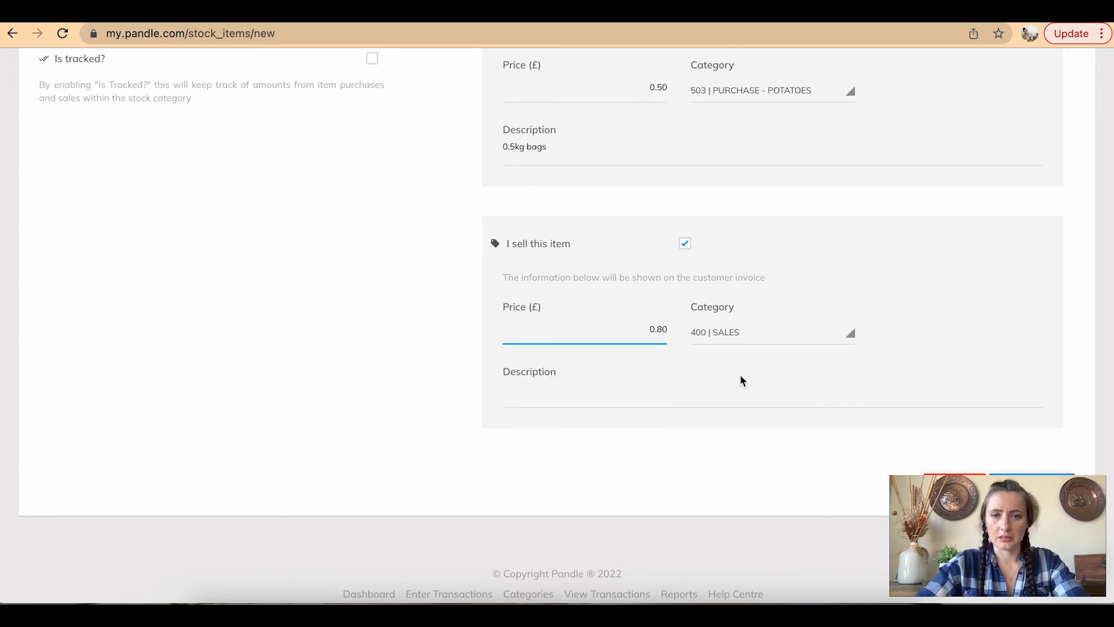
left_click(738, 341)
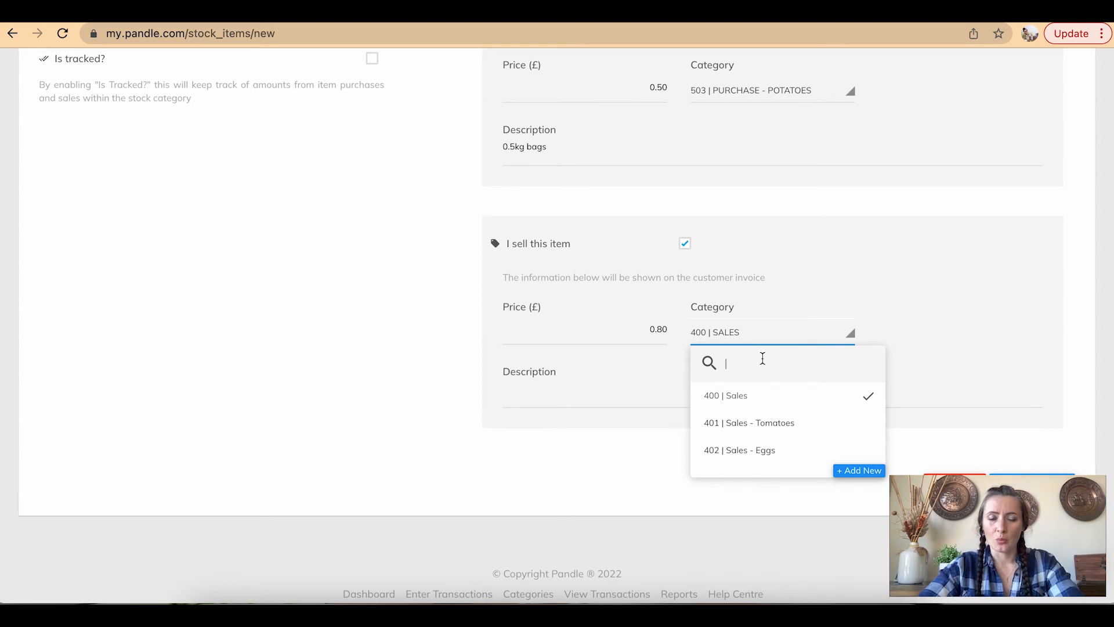
Create the Revenue category 'Sales - Potatoes' with code 403 as the Potatoes sales category
left_click(855, 472)
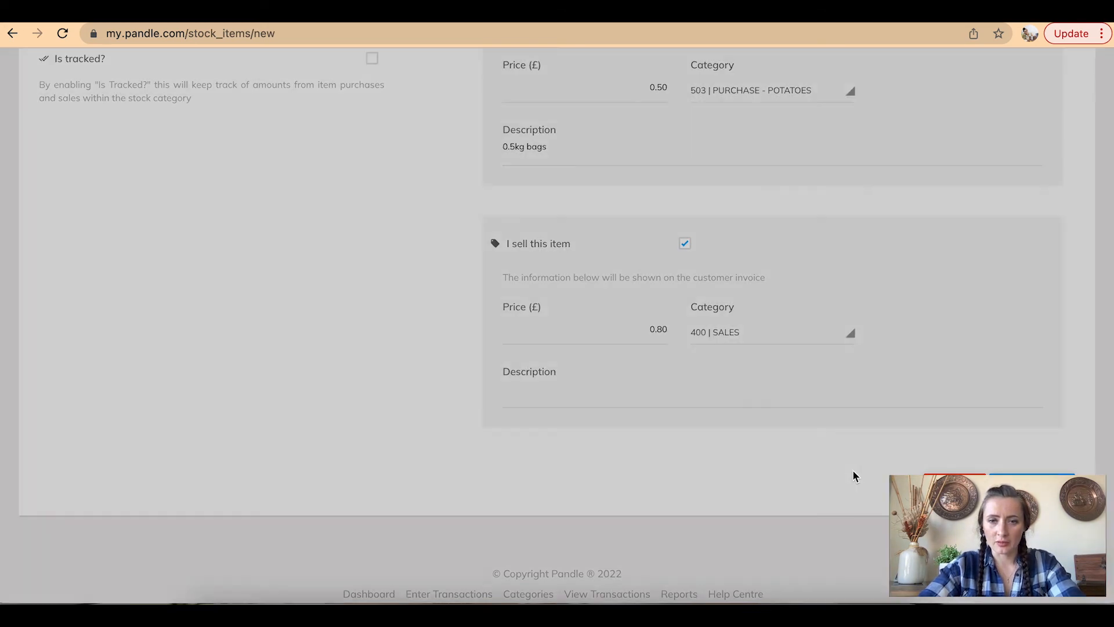
type("Sales -")
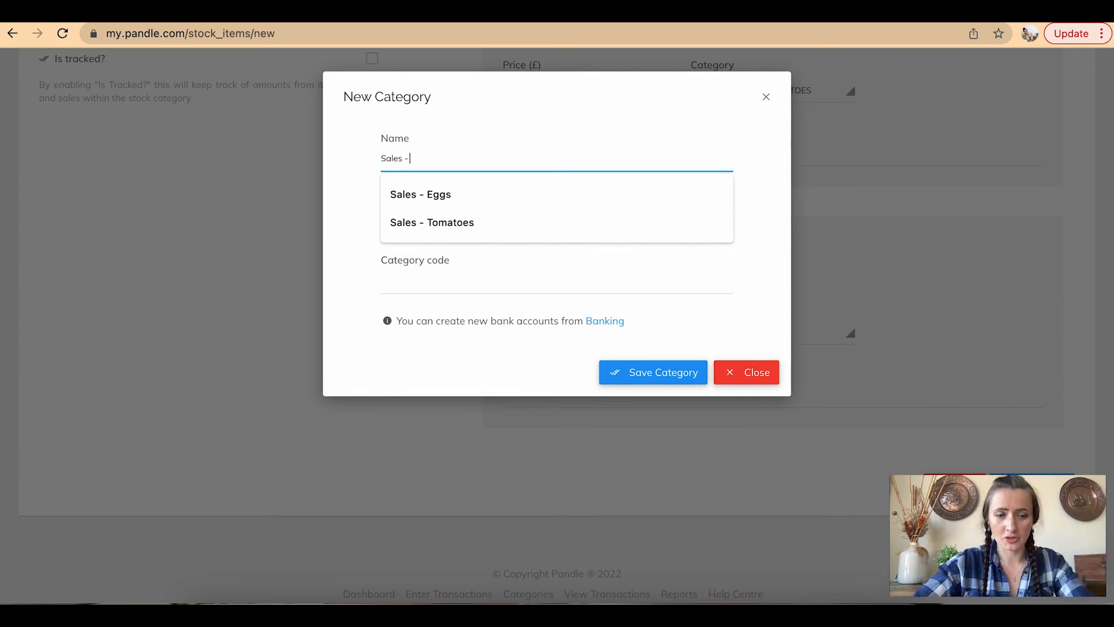
type("Potatoes")
left_click(486, 226)
left_click(496, 285)
left_click(491, 282)
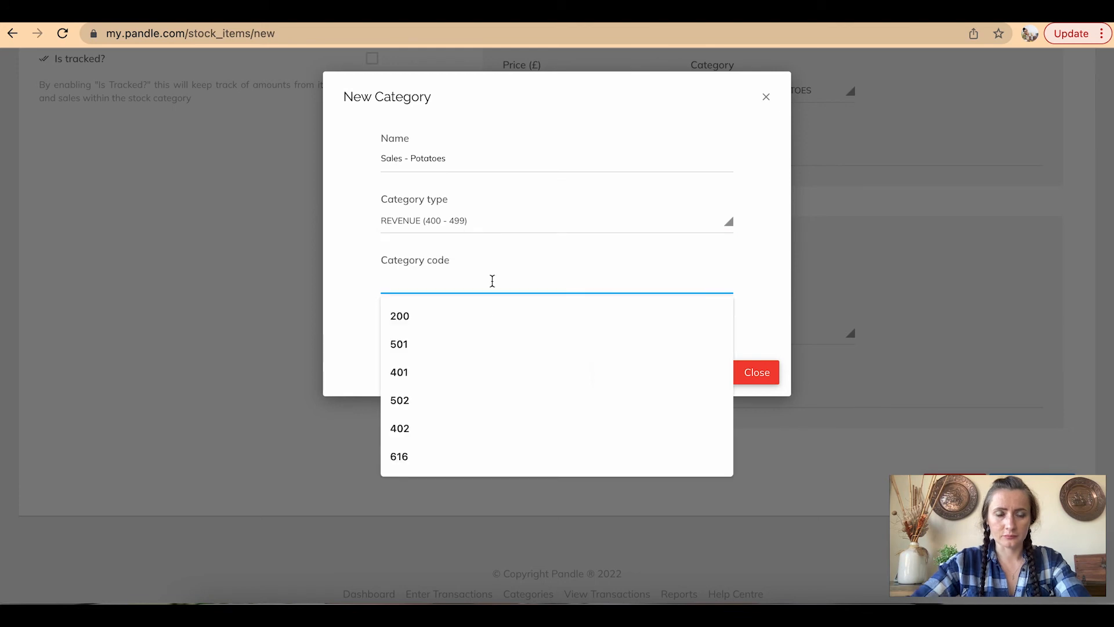
type("403")
left_click(677, 377)
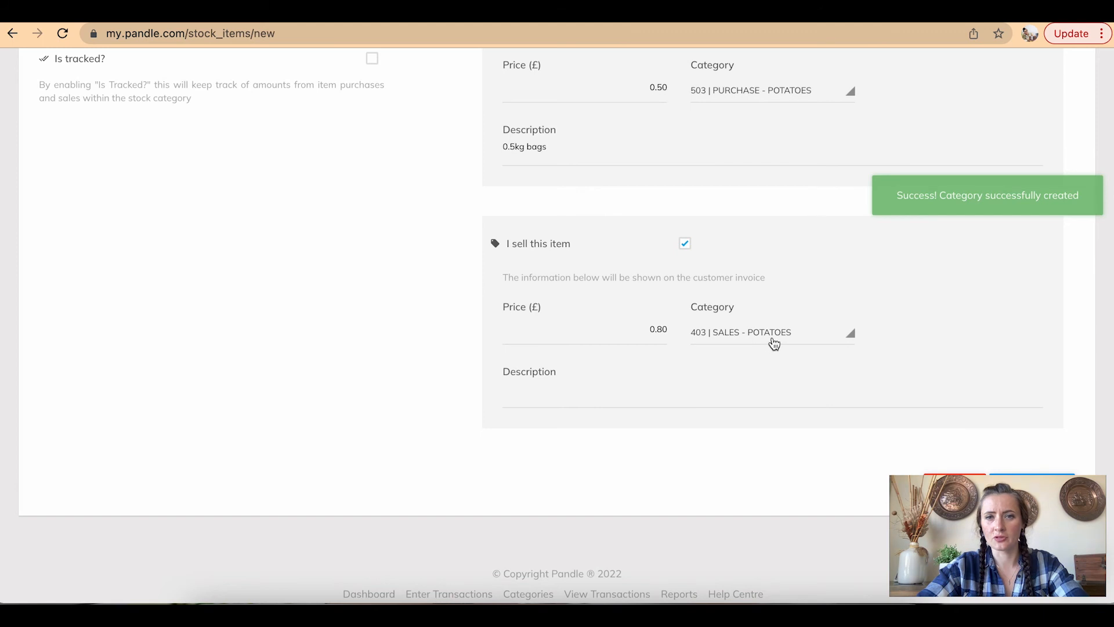
Enter '0.5kg bags' as the Potatoes sales description and save the item
left_click(533, 386)
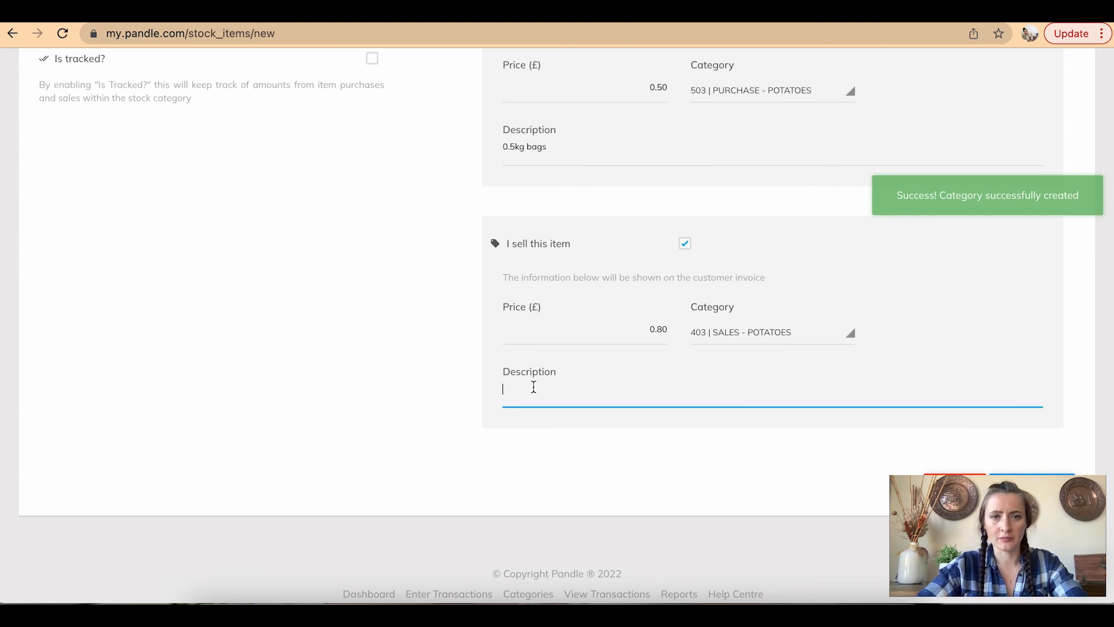
type("0.5k")
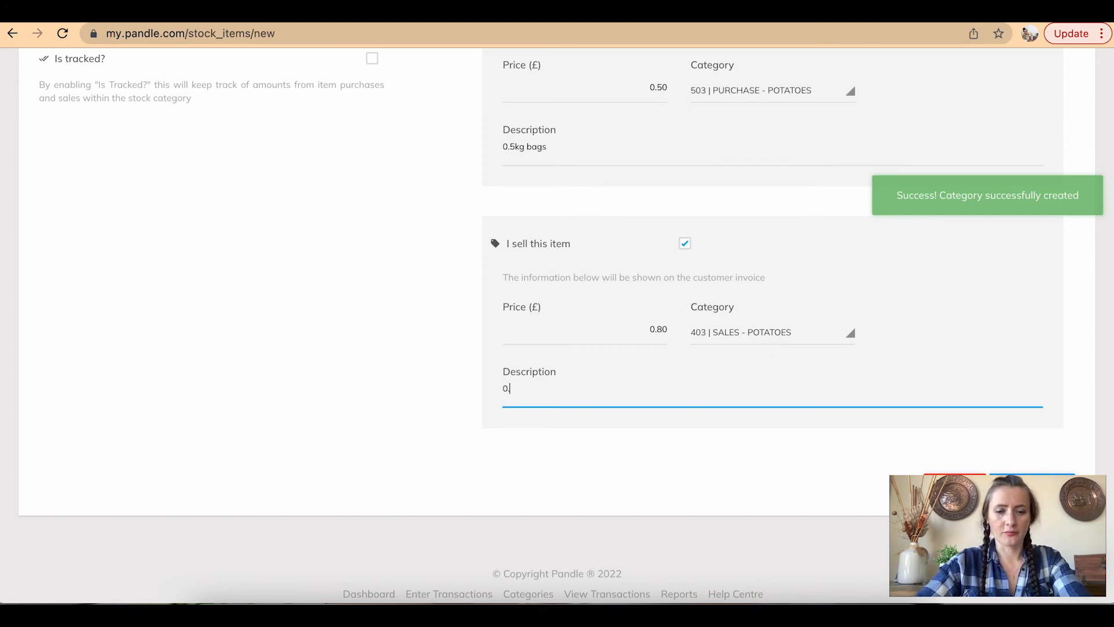
type("g bags")
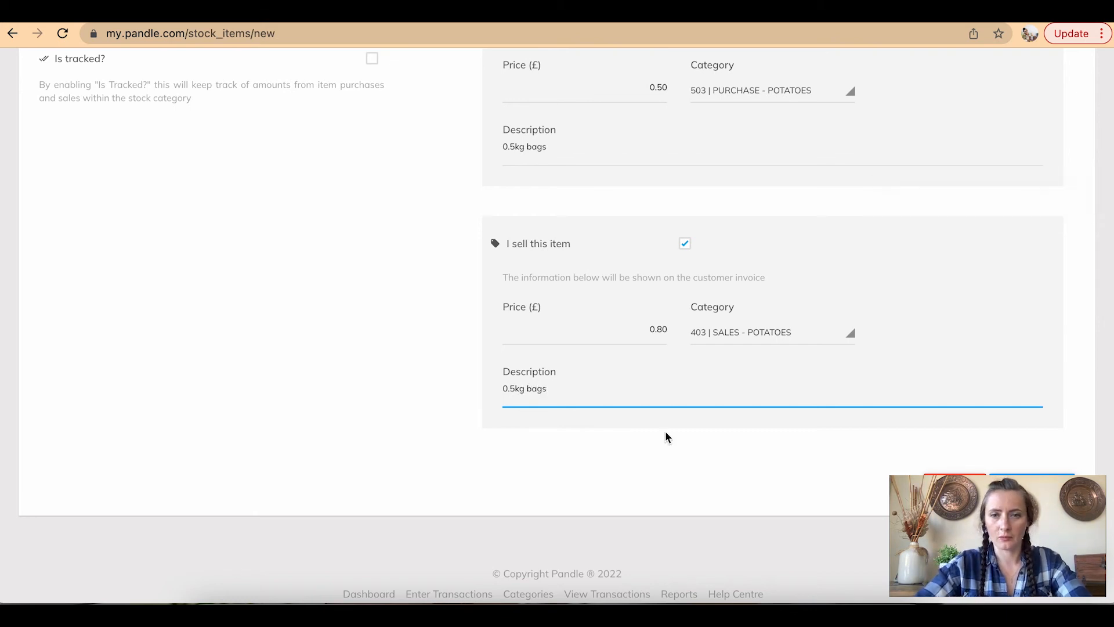
scroll(665, 431, "down", 1)
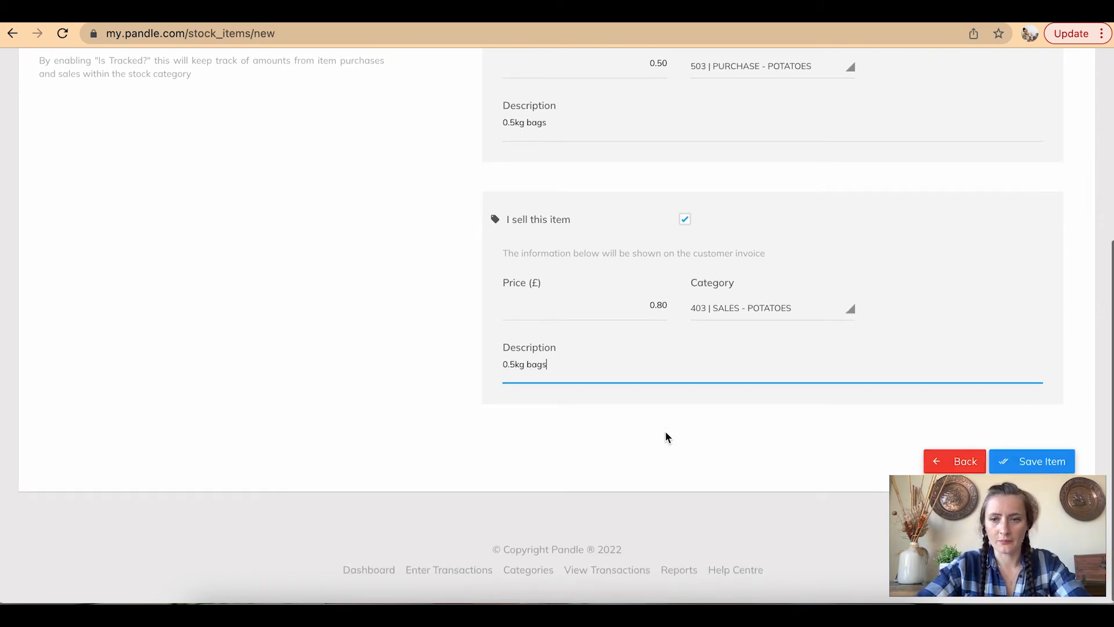
left_click(1031, 463)
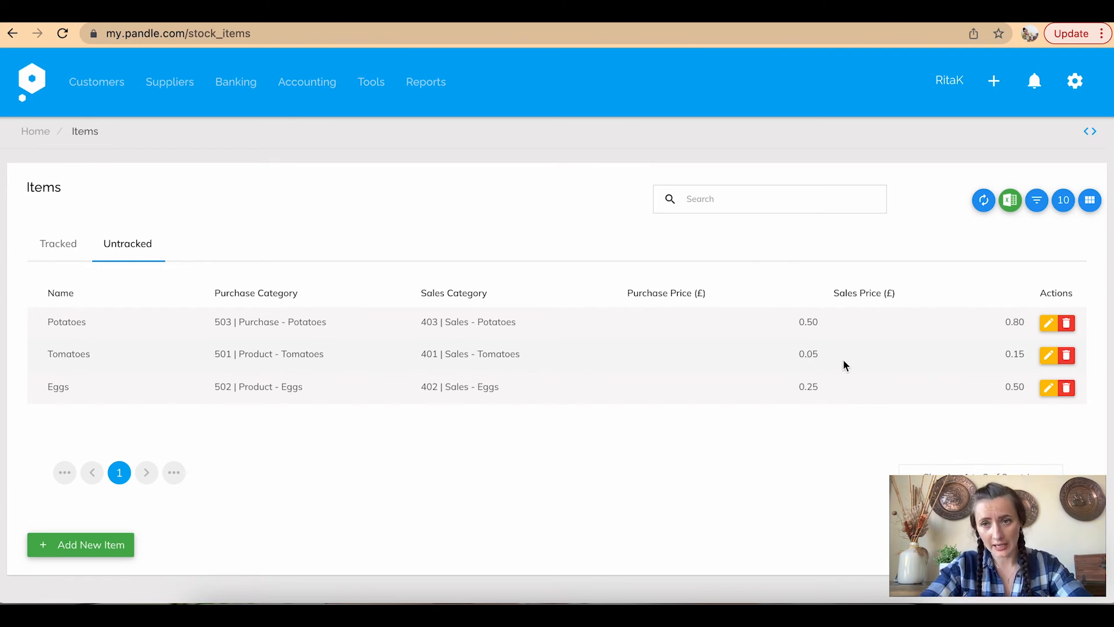
Edit the Tomatoes item and change its sales price to 0.20
left_click(1050, 356)
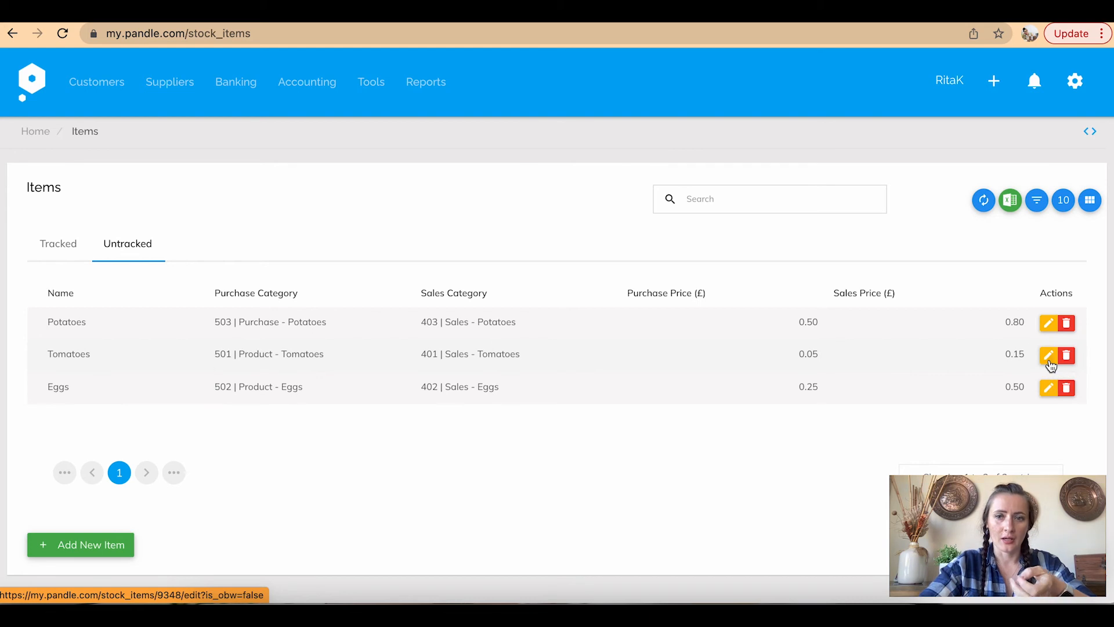
scroll(795, 379, "down", 5)
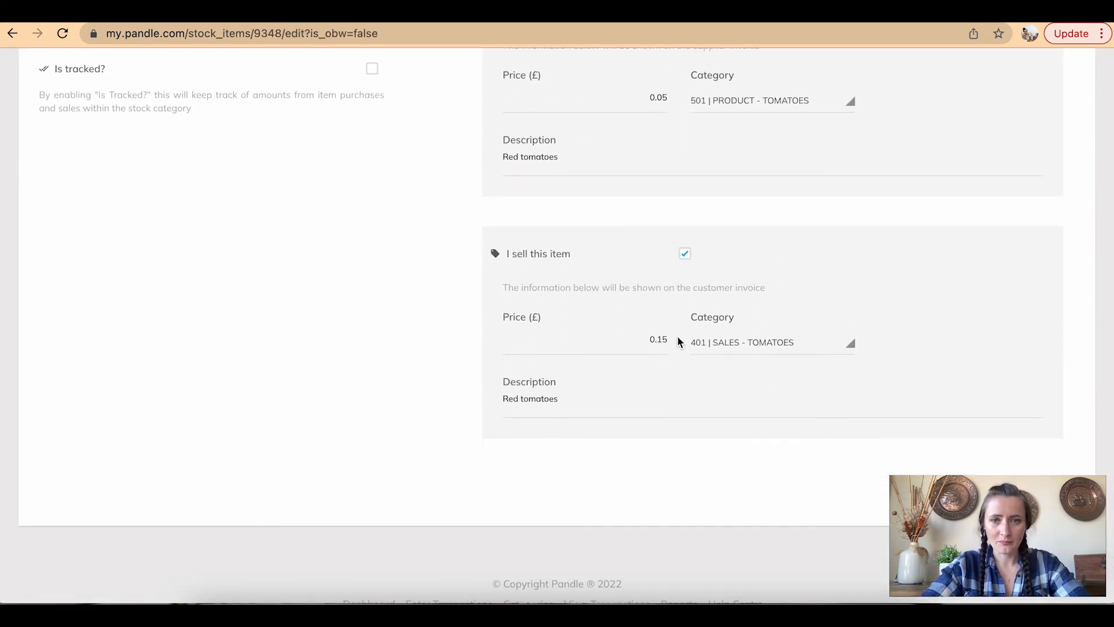
left_click_drag(663, 339, 678, 343)
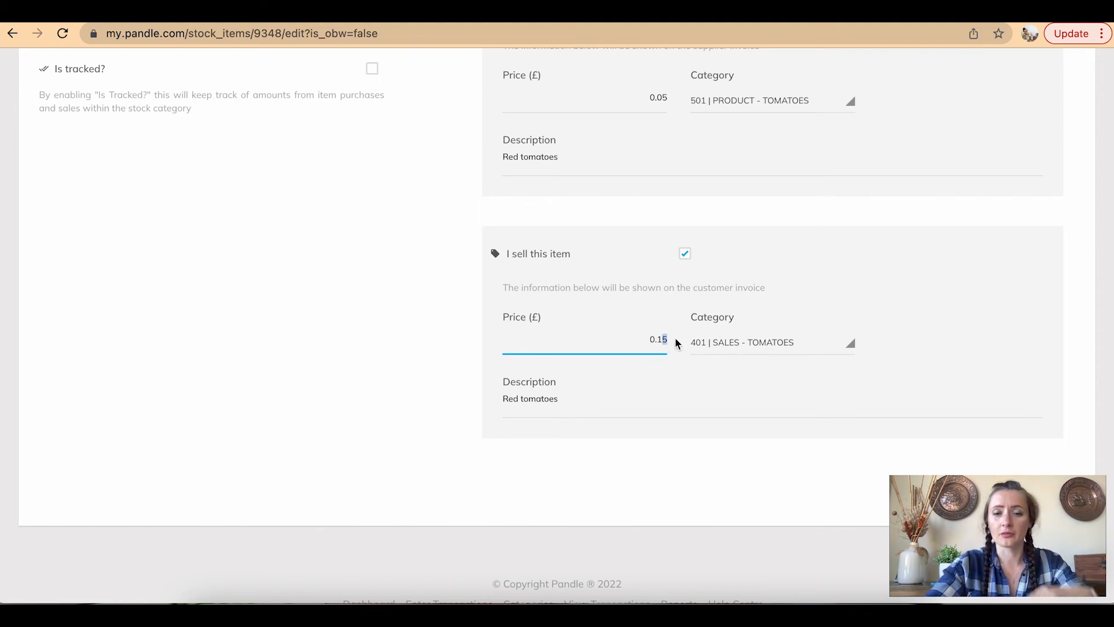
type("0")
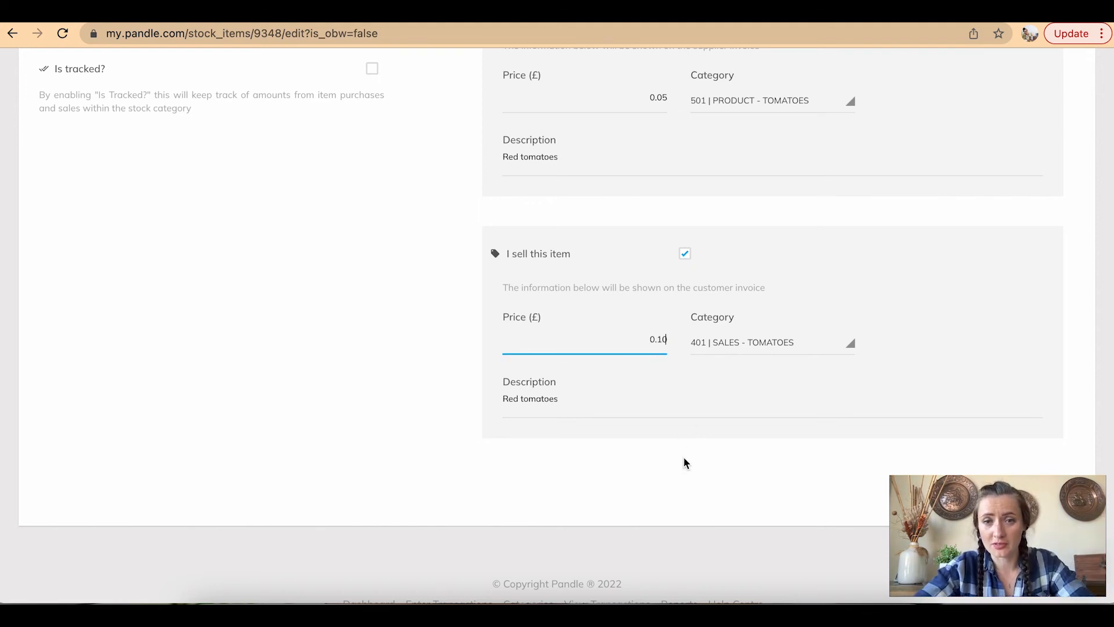
key("BackSpace")
key("BackSpace")
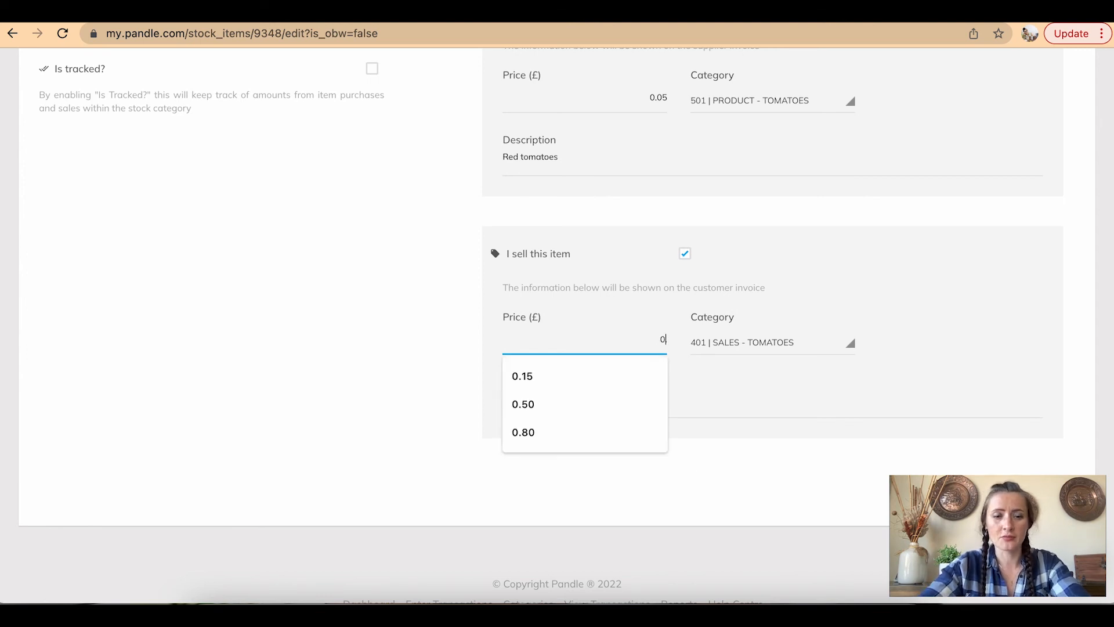
type(".20")
Change the Tomatoes purchase price to 0.10 and save the item
left_click_drag(648, 93, 685, 104)
type("0.10")
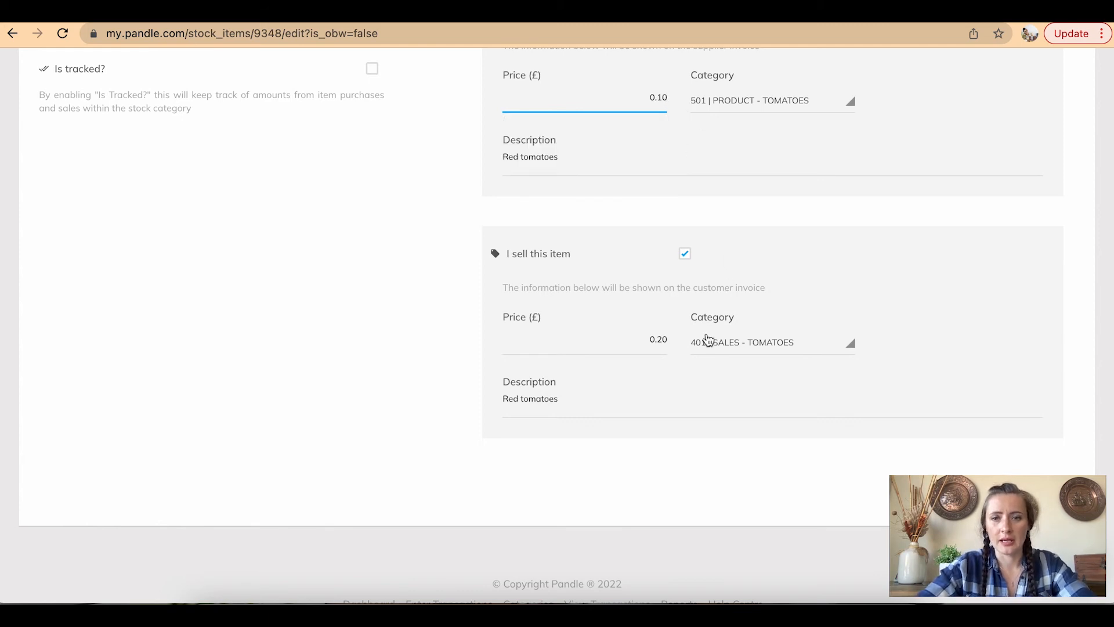
left_click(649, 339)
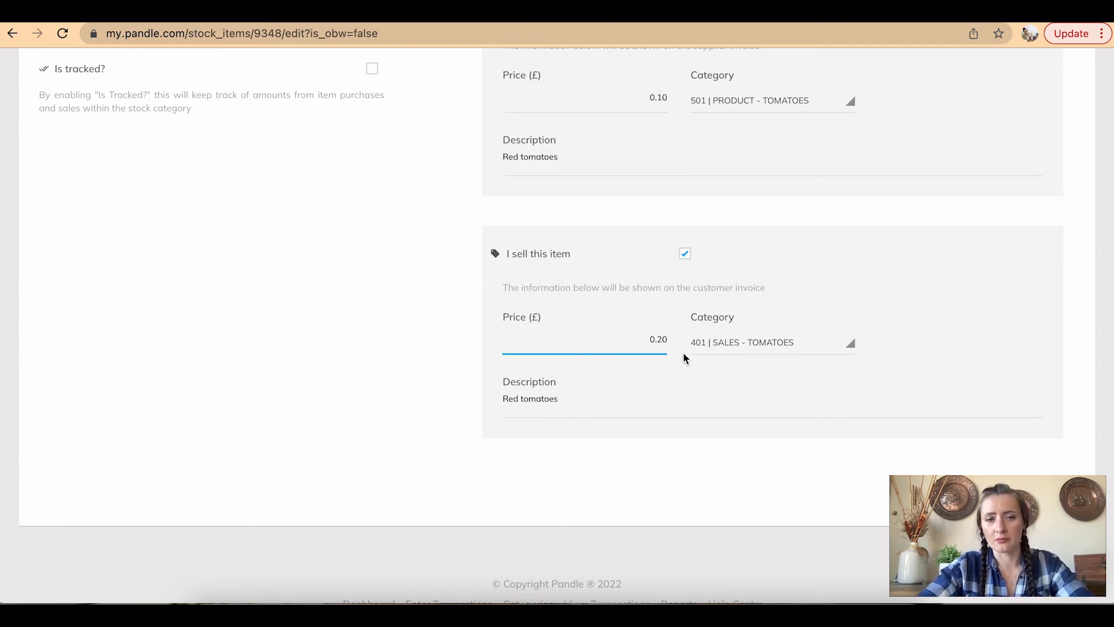
scroll(721, 388, "down", 1)
left_click(1024, 461)
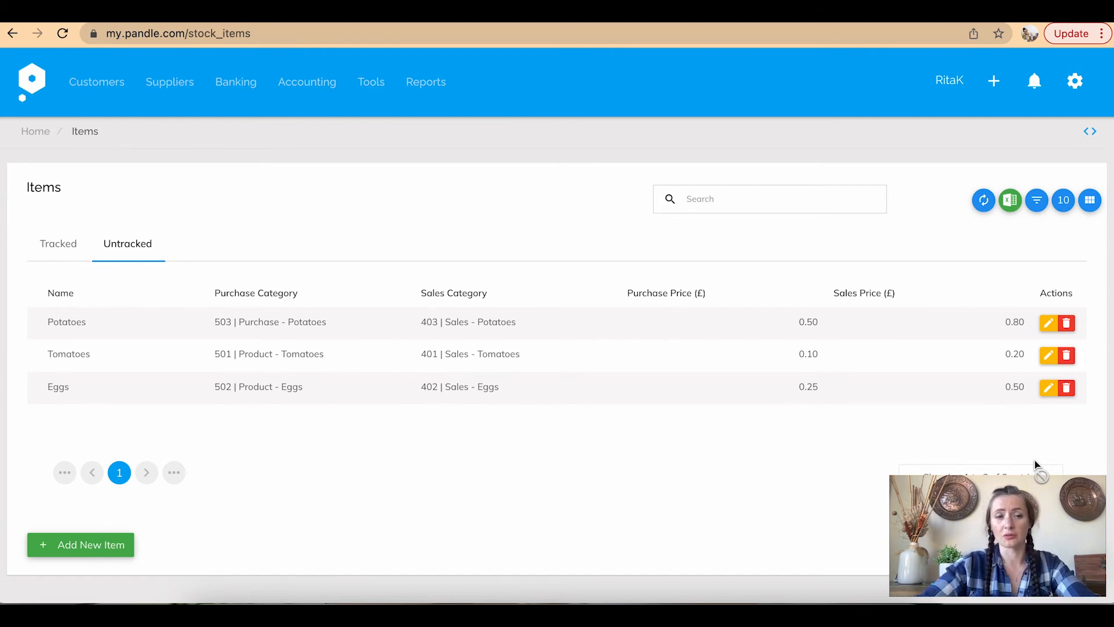
left_click(365, 89)
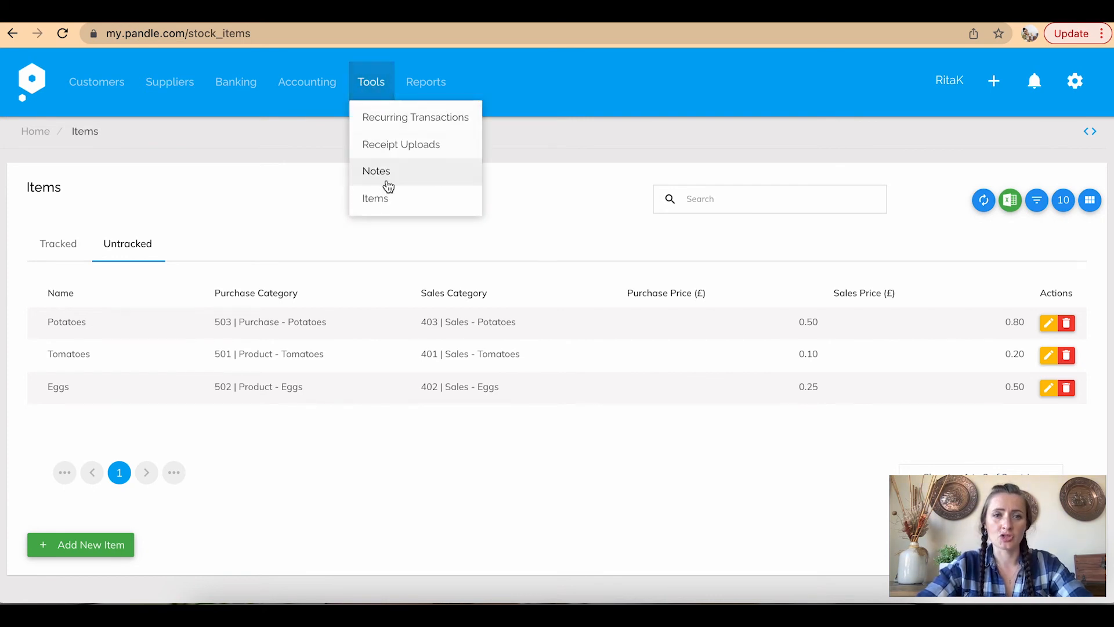
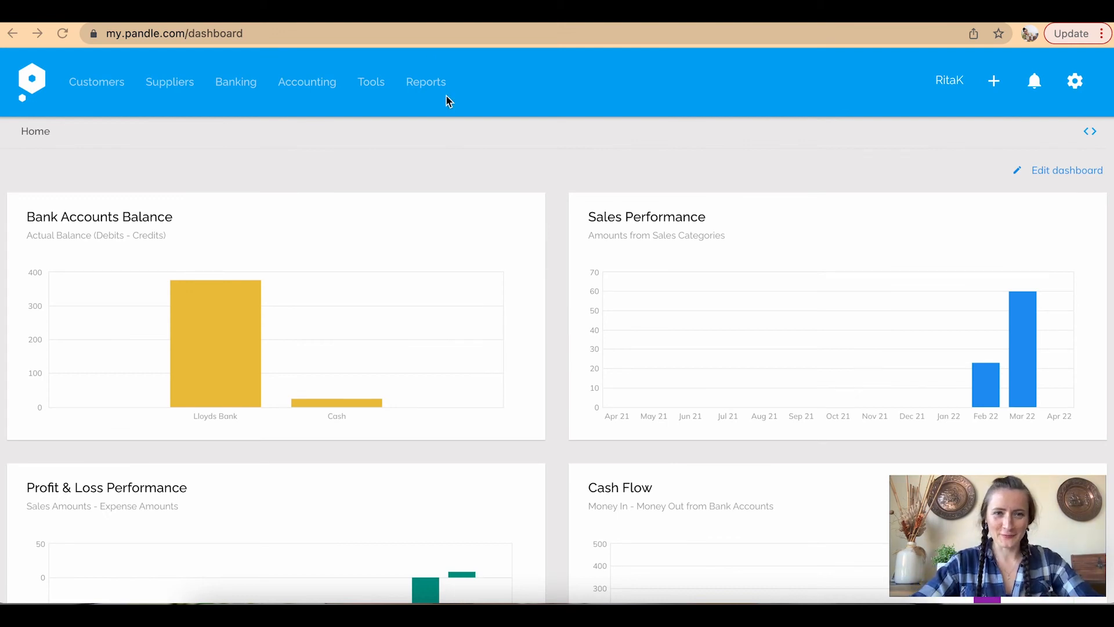
Open the Profit & Loss report for 01/02/2022–01/03/2022 and list the Sales category transactions
left_click(430, 85)
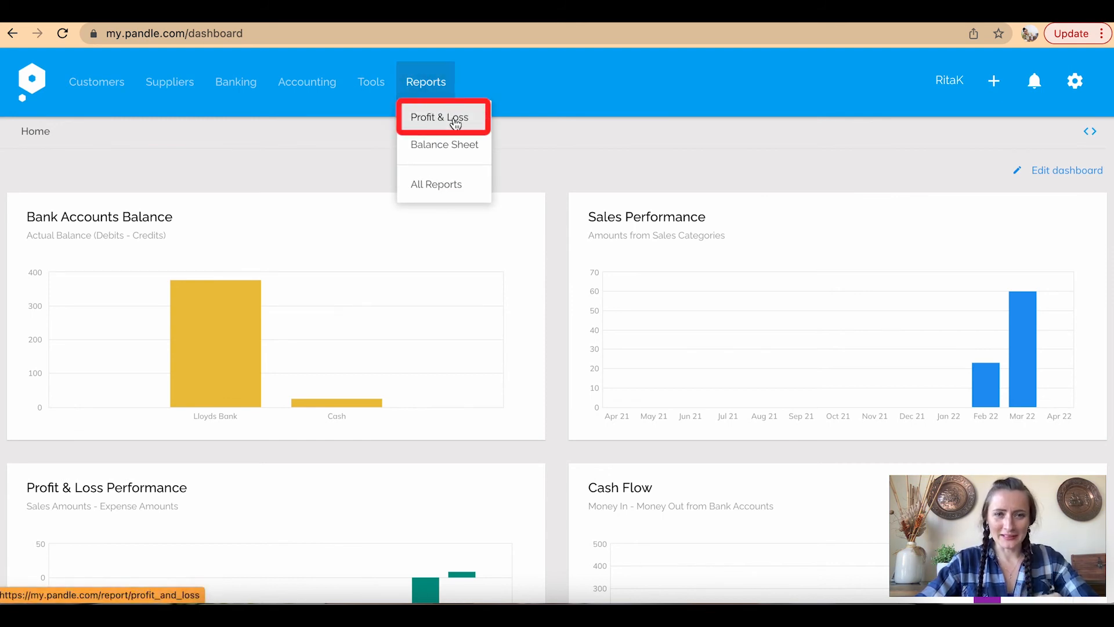
left_click(456, 120)
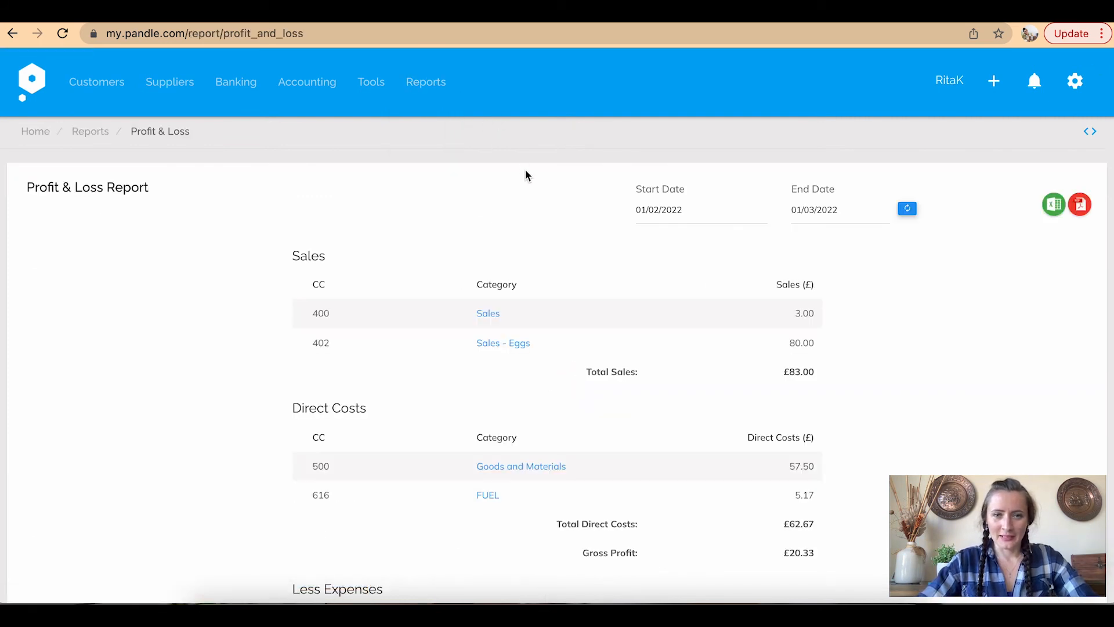
scroll(528, 186, "down", 5)
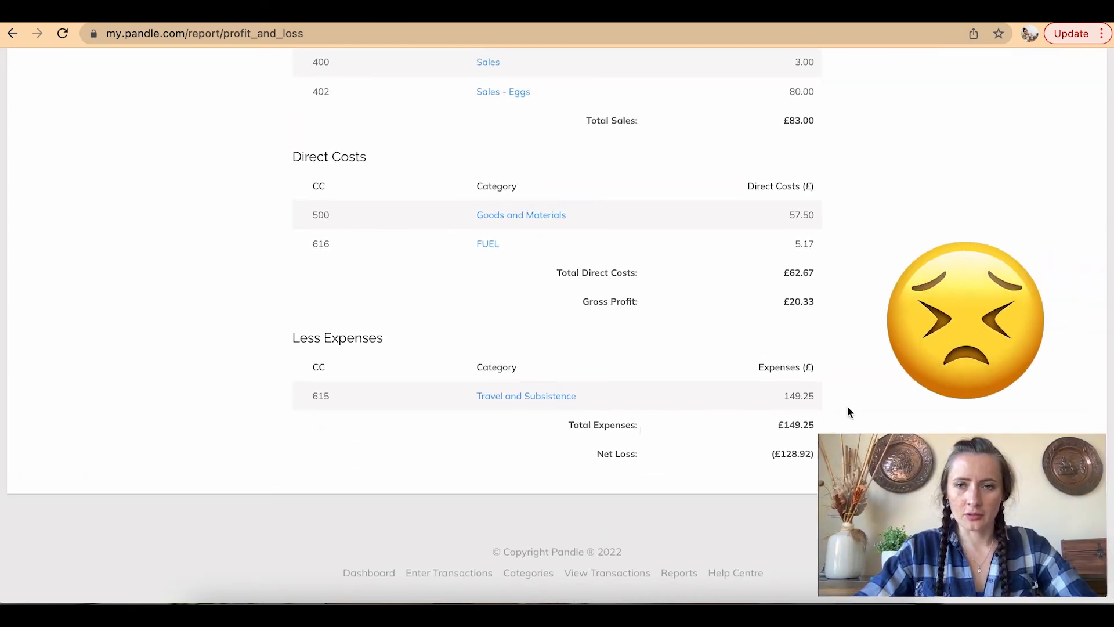
scroll(848, 408, "up", 10)
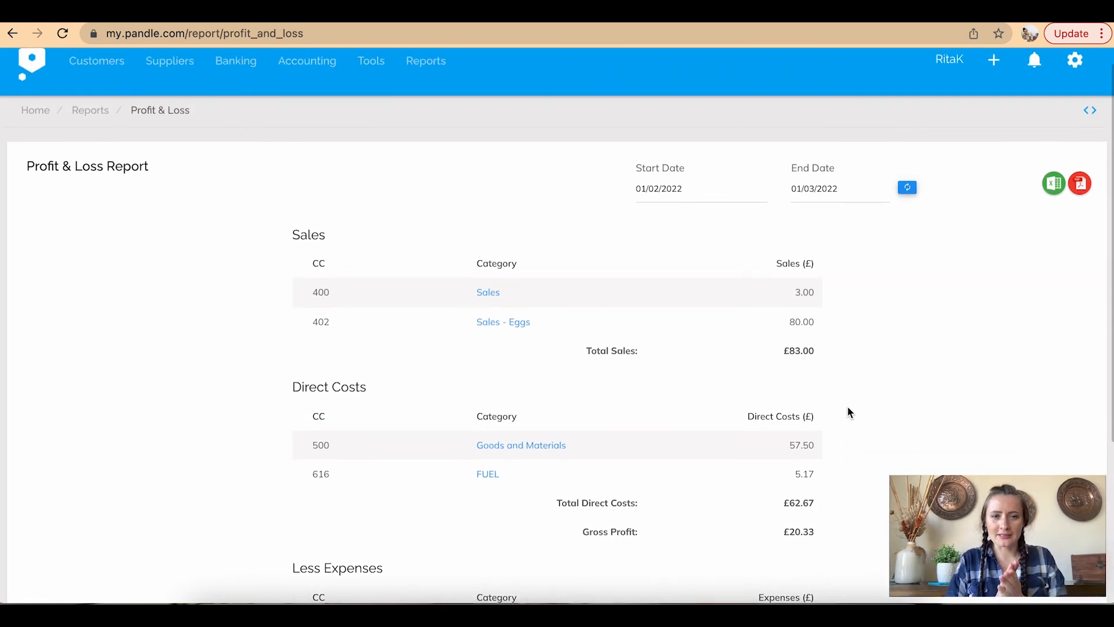
scroll(849, 412, "down", 3)
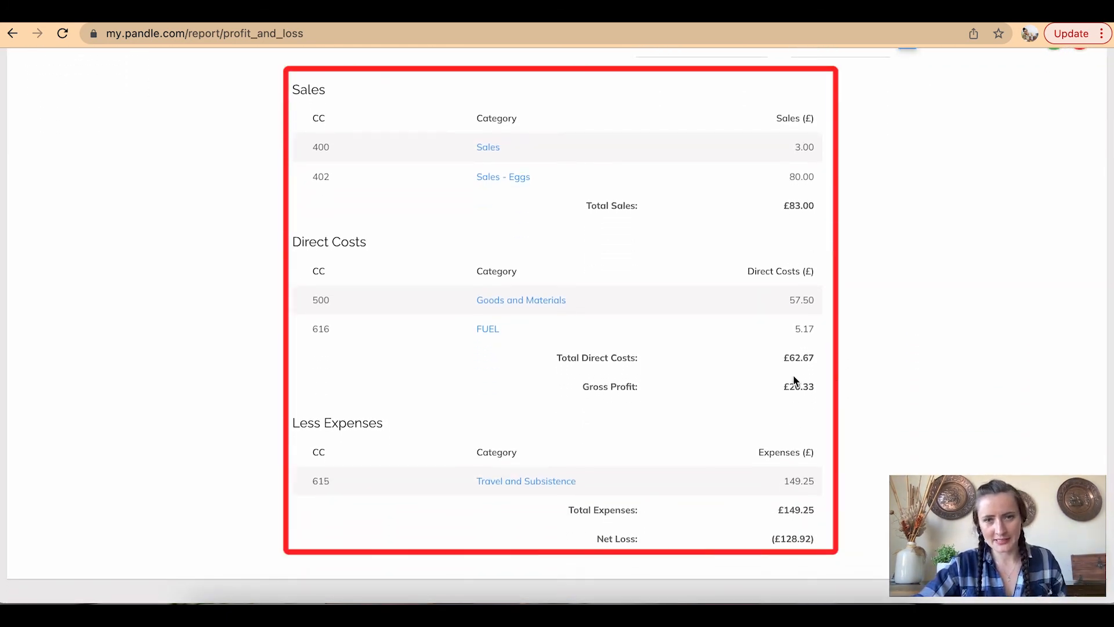
scroll(909, 383, "up", 2)
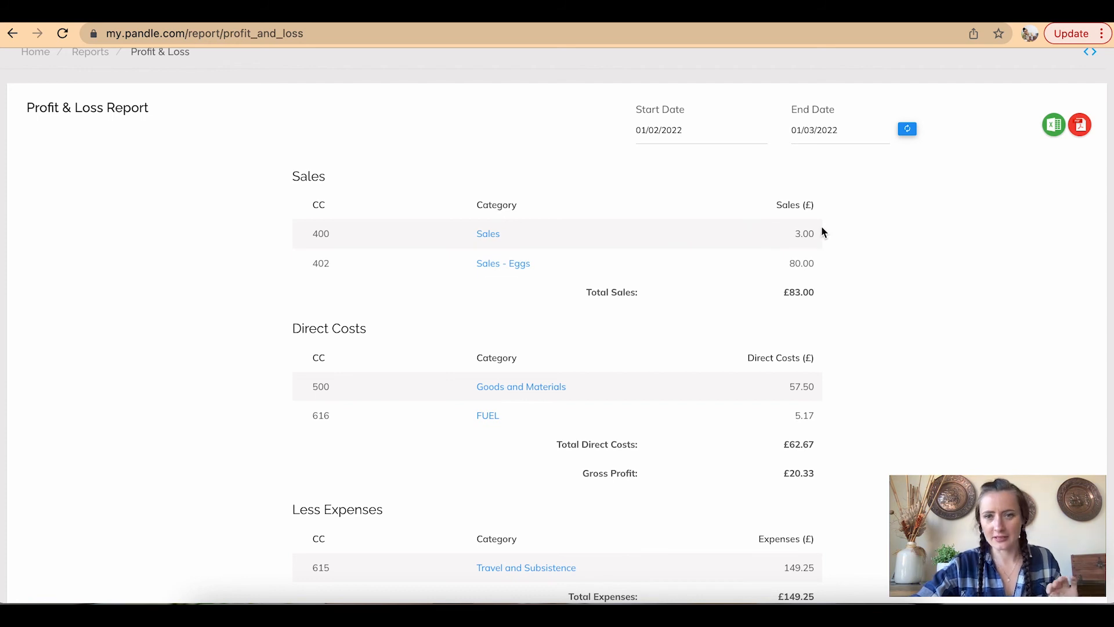
left_click(496, 235)
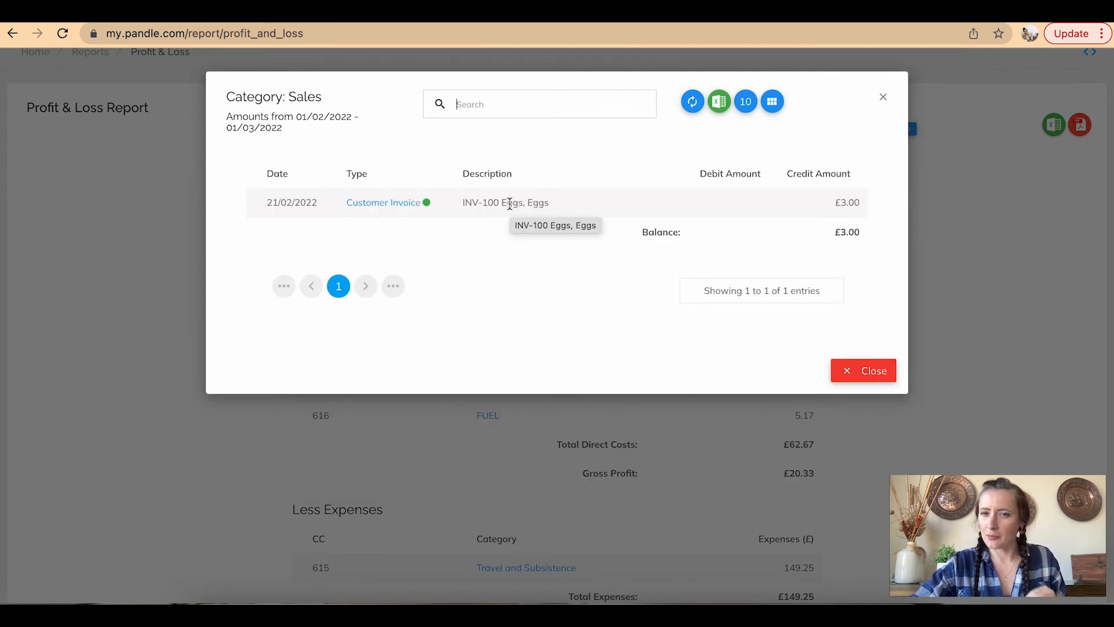
Open the £3.00 customer invoice behind the Sales figure and start editing it
left_click(401, 204)
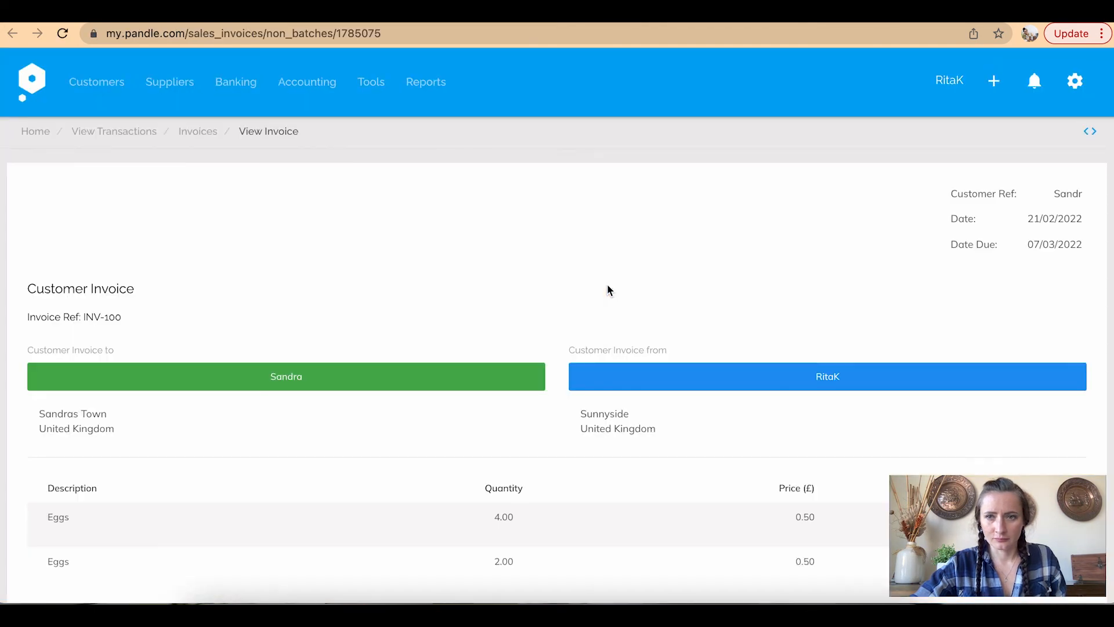
scroll(607, 284, "down", 15)
scroll(607, 290, "up", 5)
left_click(989, 231)
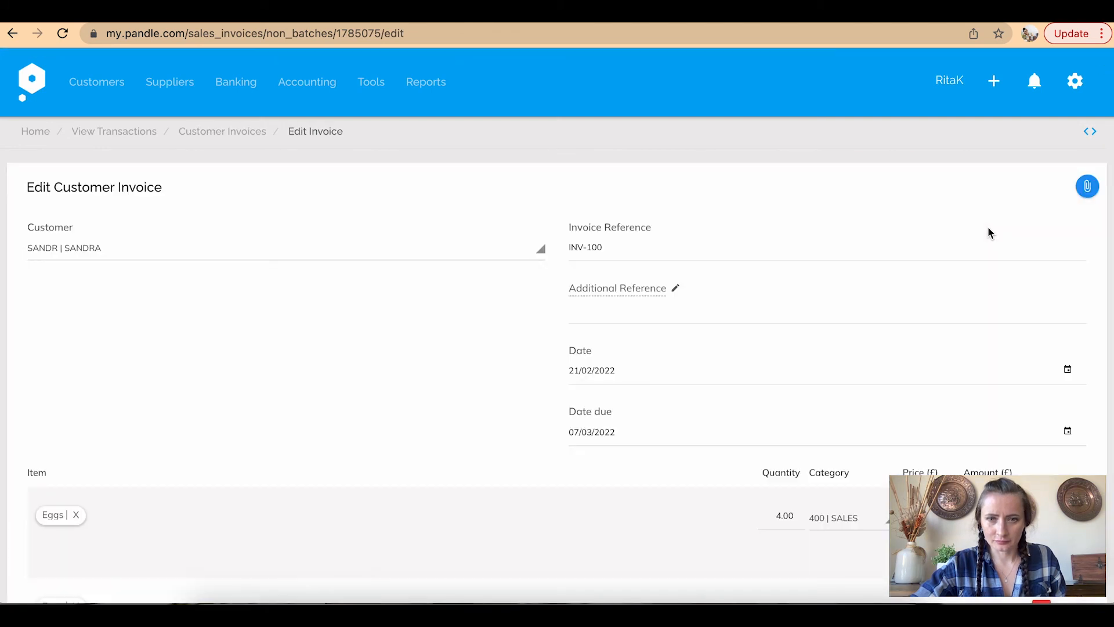
scroll(989, 232, "down", 6)
Set both invoice lines to 402 Sales - Eggs, save and finish, then close the Sales list
left_click(876, 170)
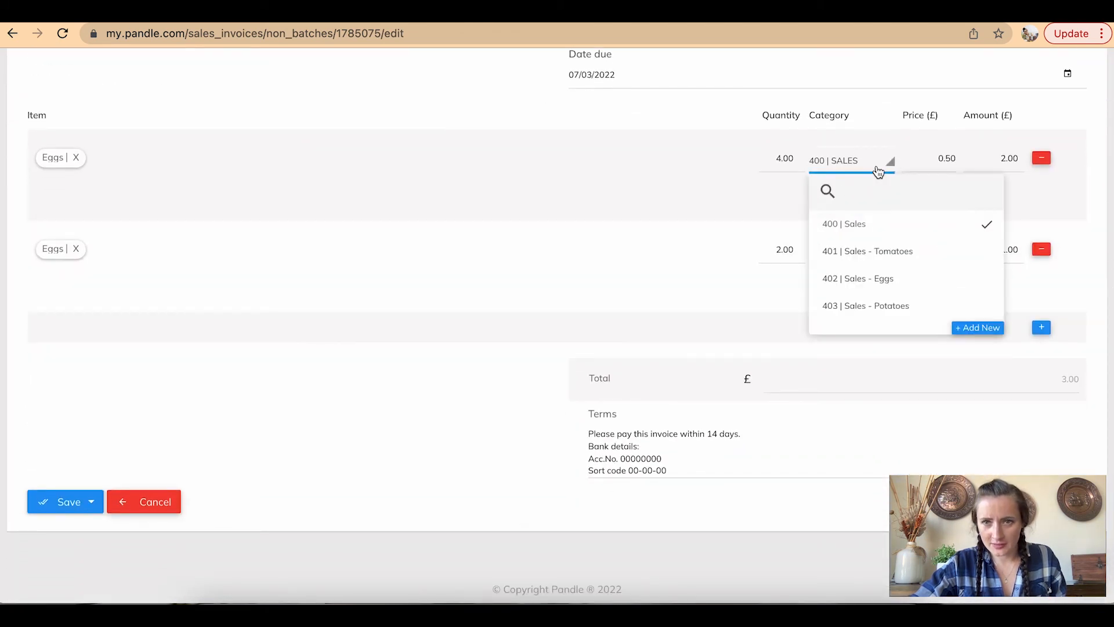
left_click(903, 280)
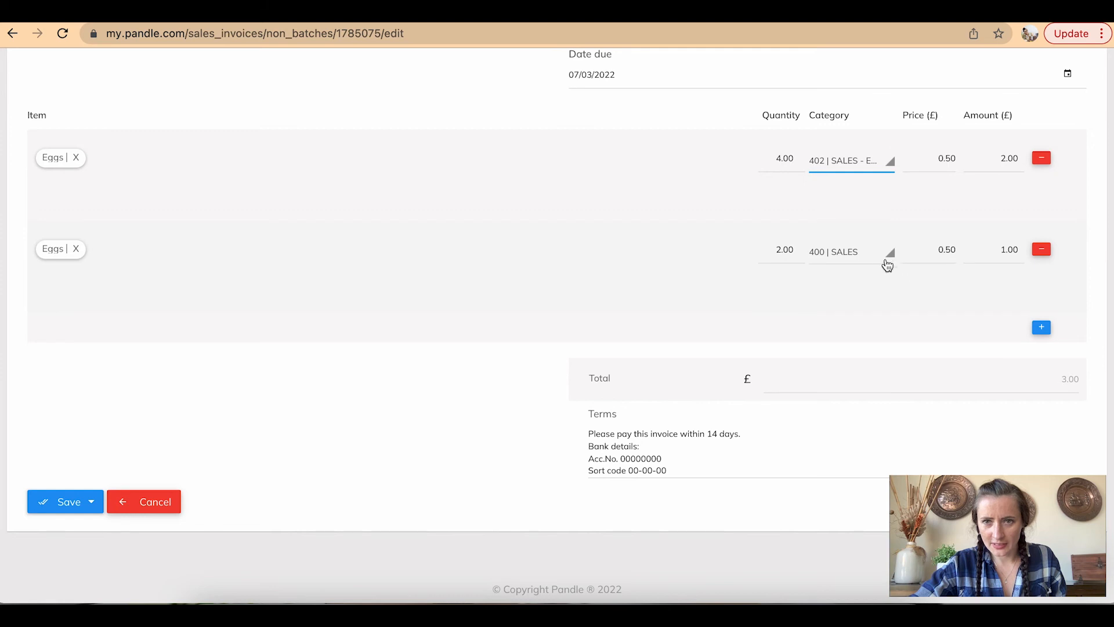
left_click(892, 266)
left_click(897, 368)
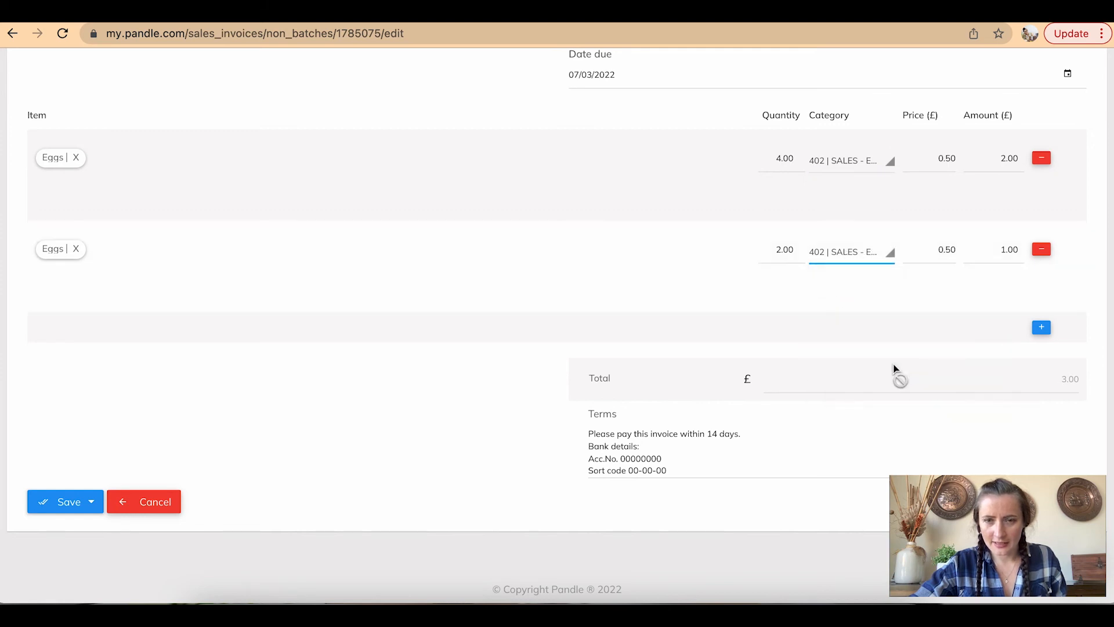
scroll(895, 369, "down", 1)
left_click(73, 466)
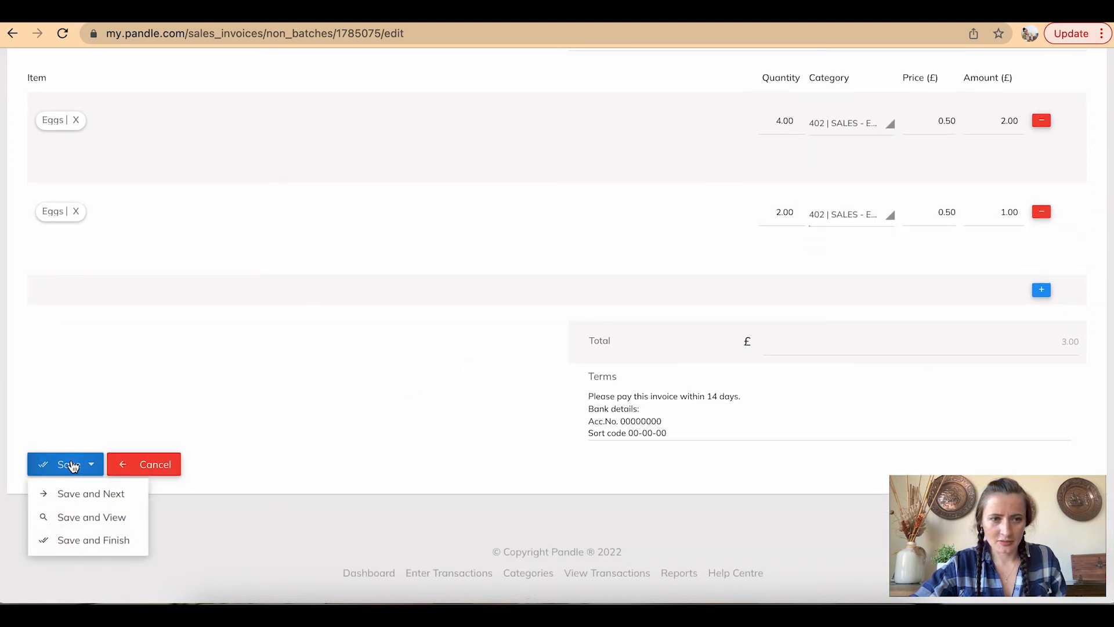
left_click(84, 538)
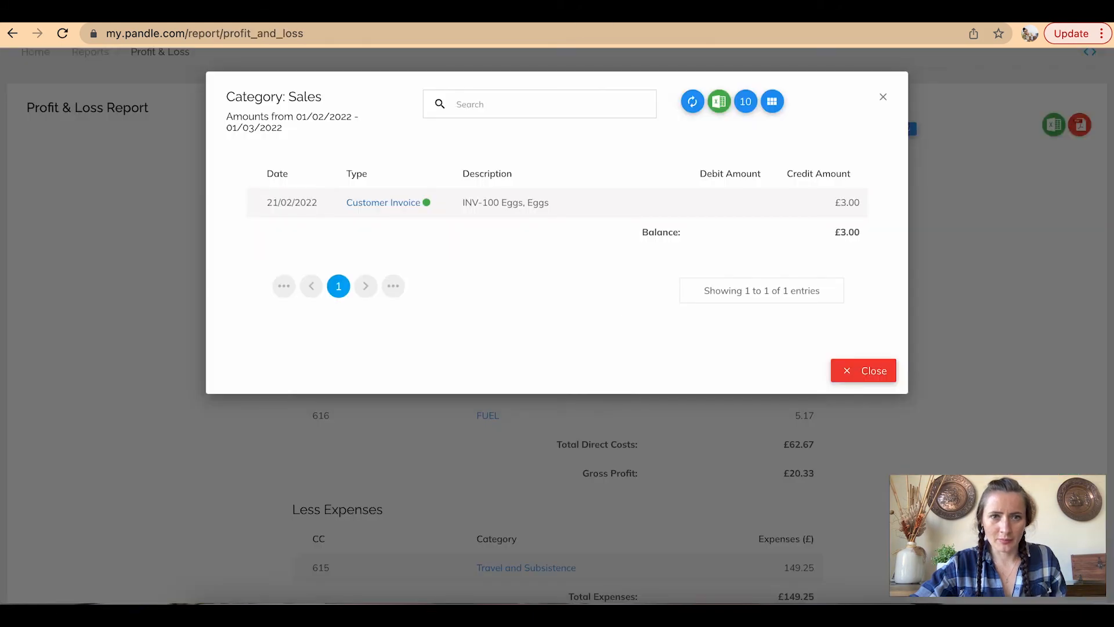
left_click(882, 97)
Refresh the report to show £20.33 gross profit and a £128.92 net loss
left_click(909, 129)
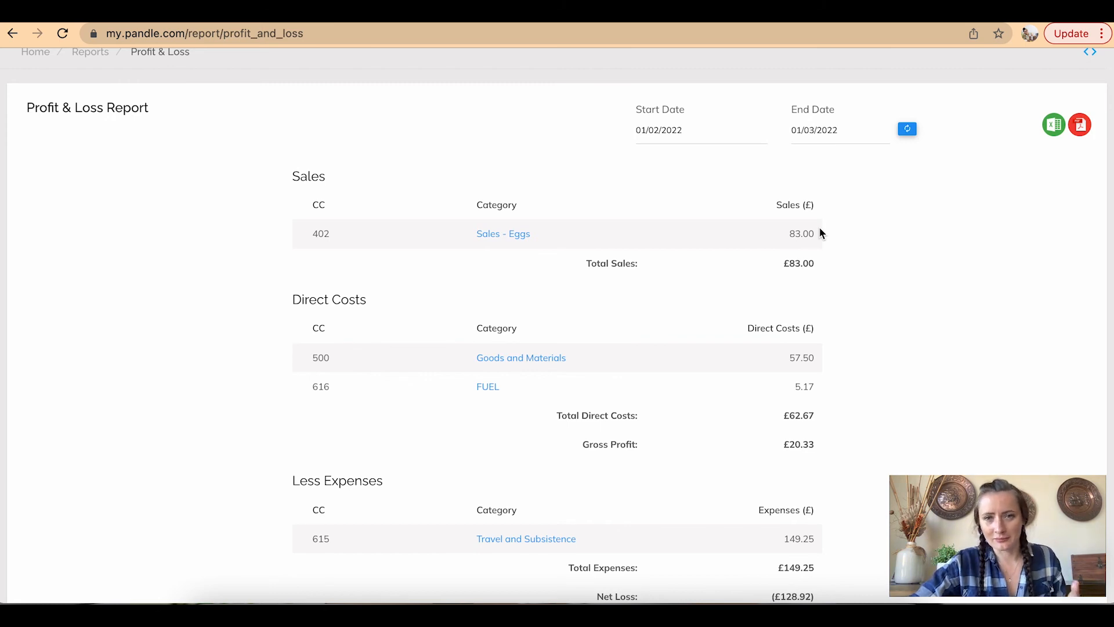
scroll(820, 232, "down", 3)
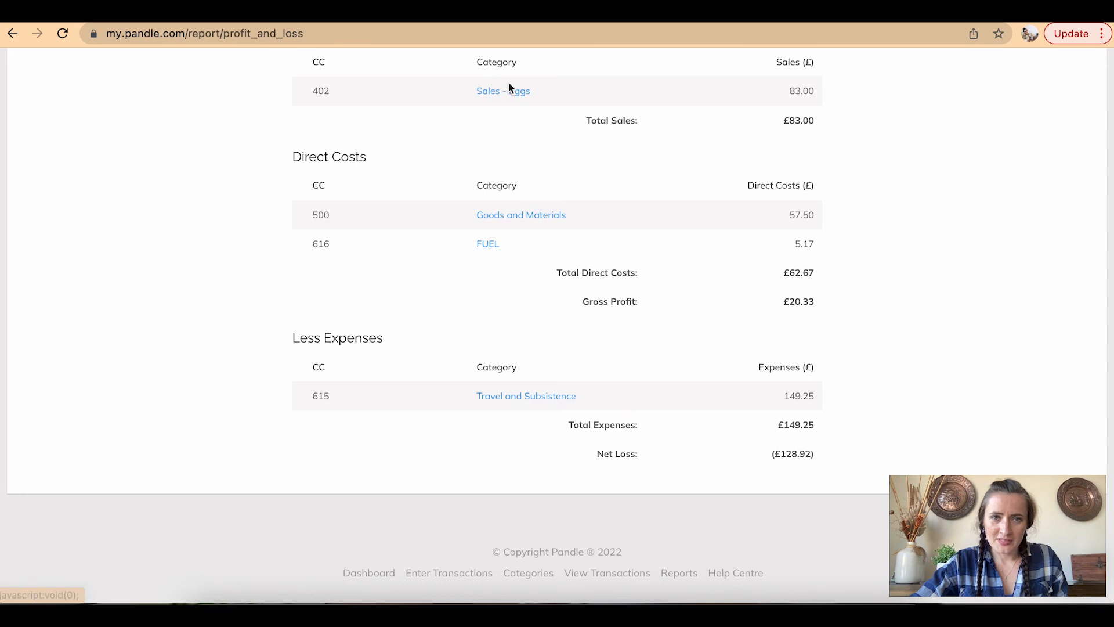
Recategorise the 27/02/2022 Goods and Materials supplier invoice to 502 Product - Eggs and save it
left_click(520, 216)
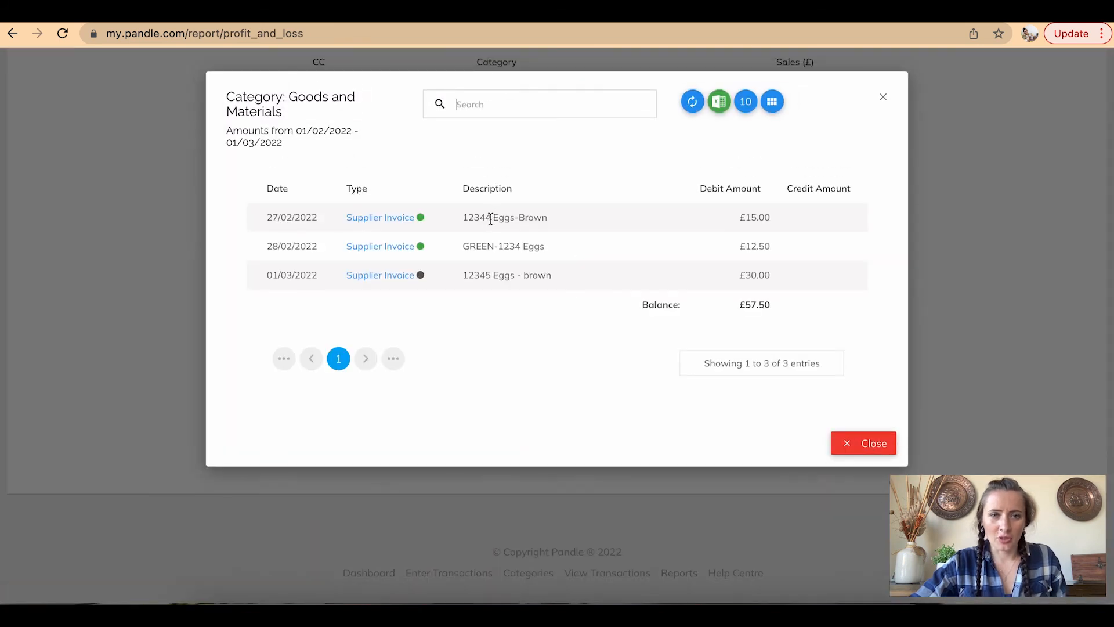
left_click(385, 221)
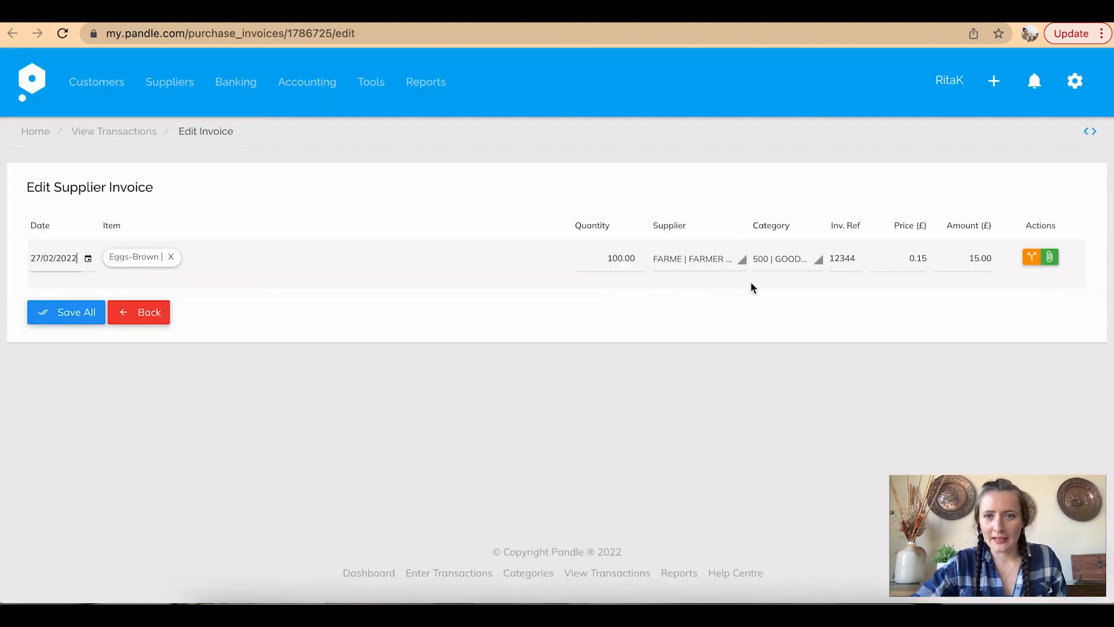
left_click(789, 260)
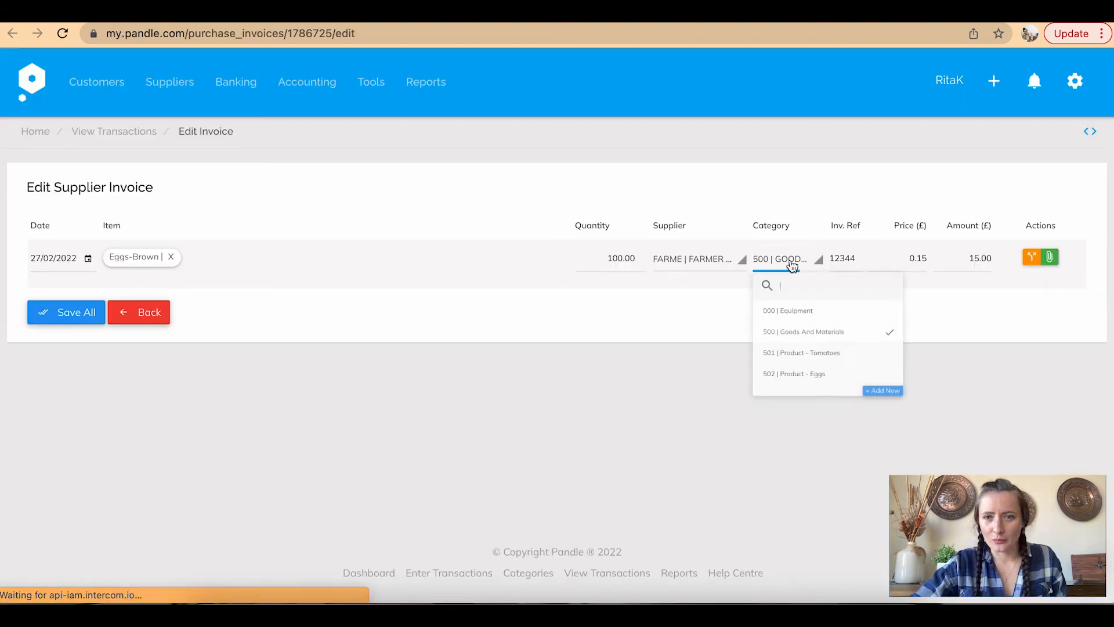
left_click(832, 403)
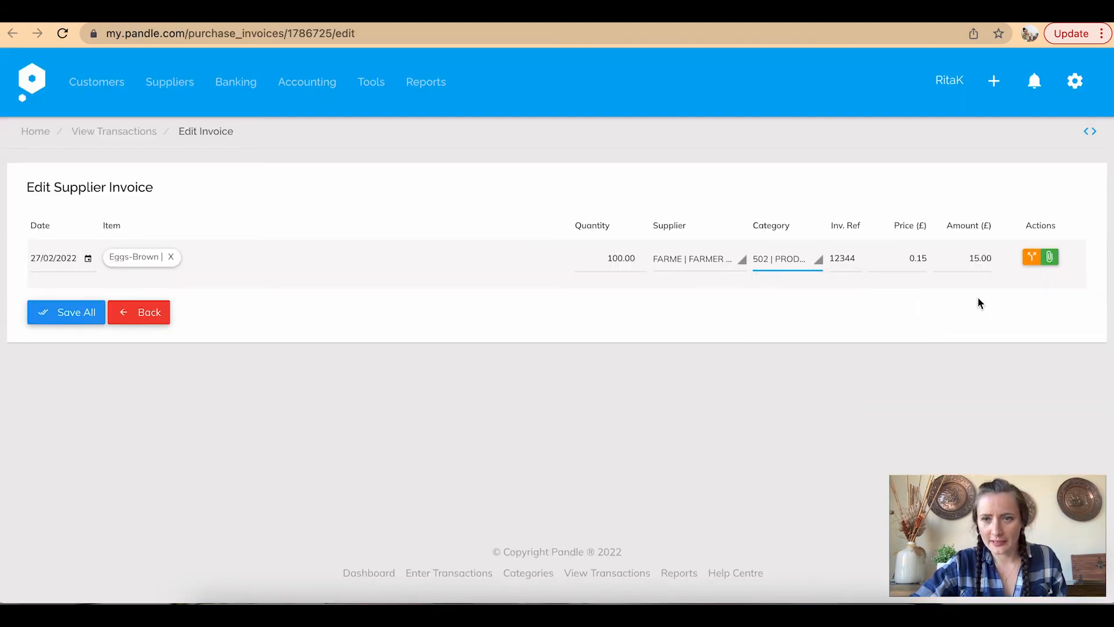
left_click(47, 316)
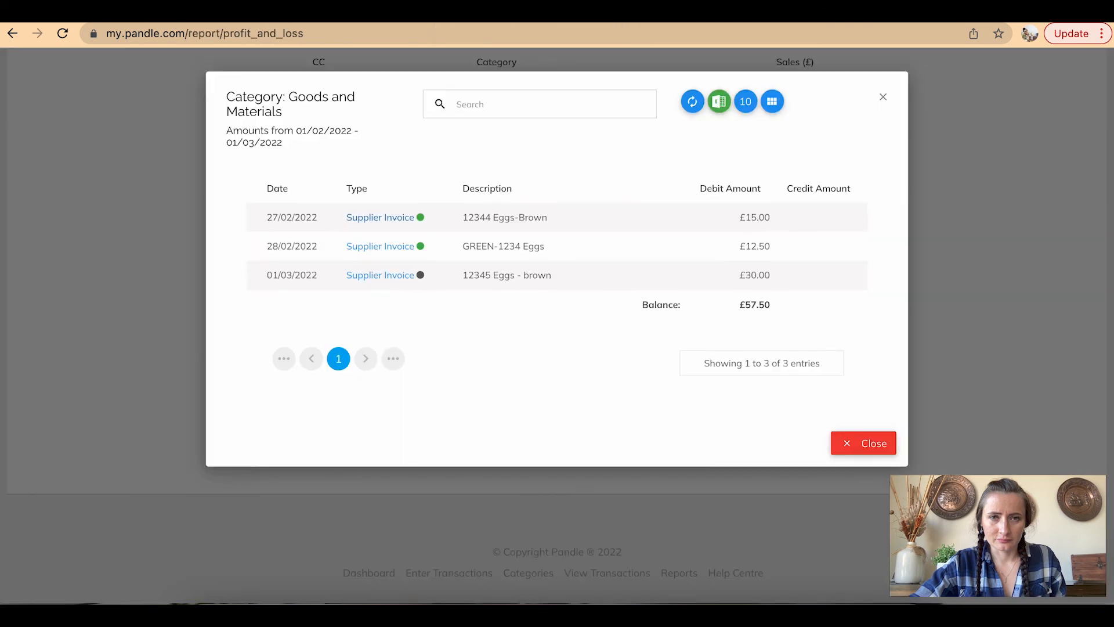
Recategorise the 28/02/2022 supplier invoice to 502 Product - Eggs and save it
left_click(400, 247)
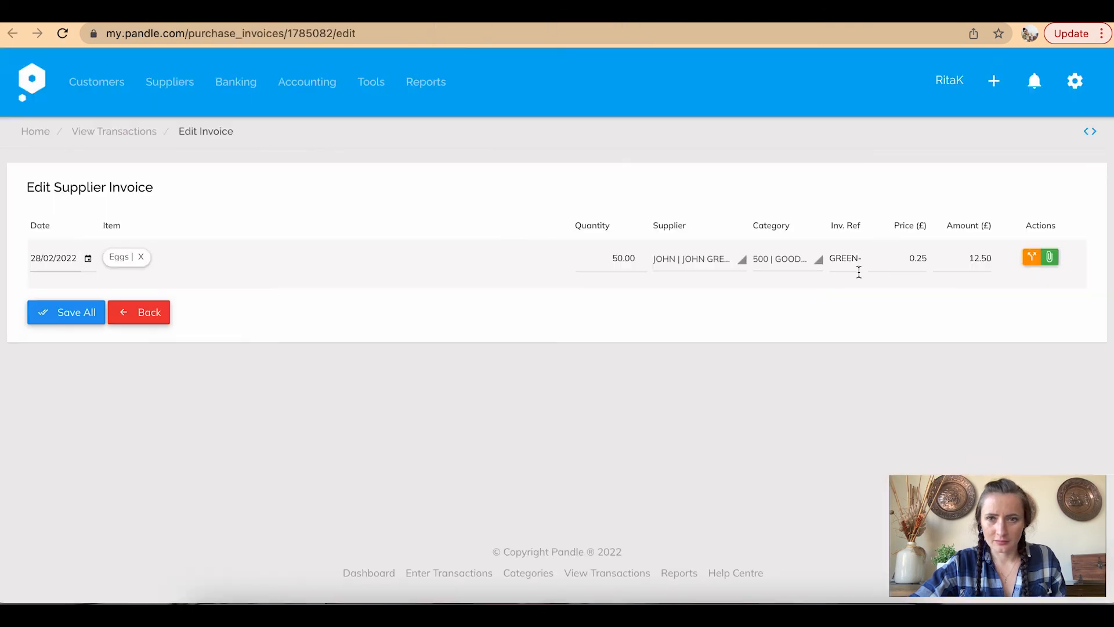
left_click(817, 267)
left_click(818, 401)
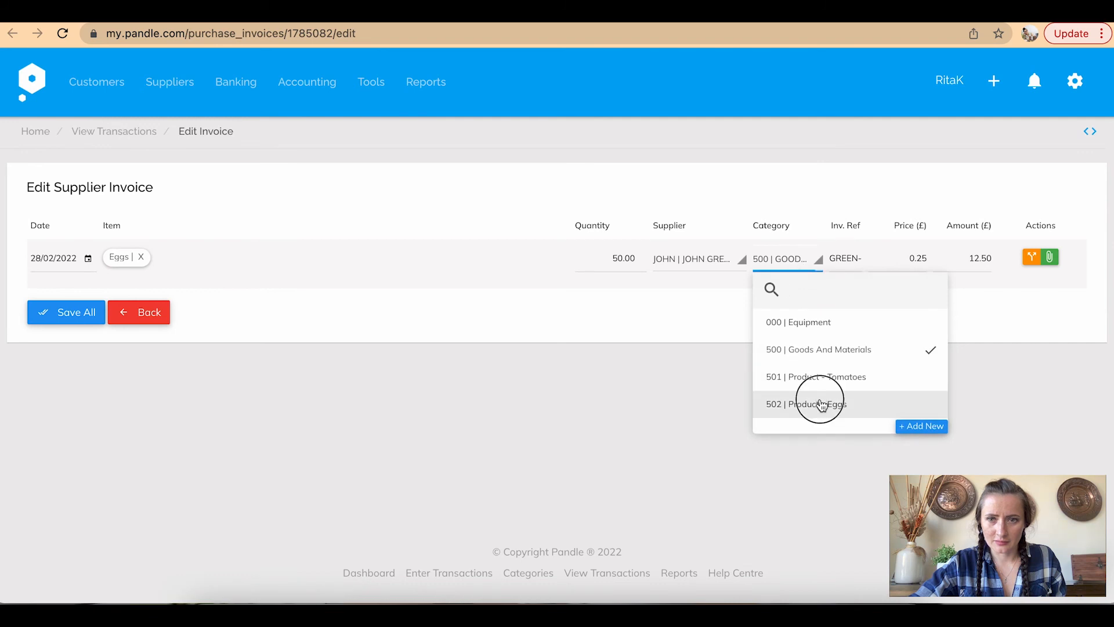
left_click(47, 314)
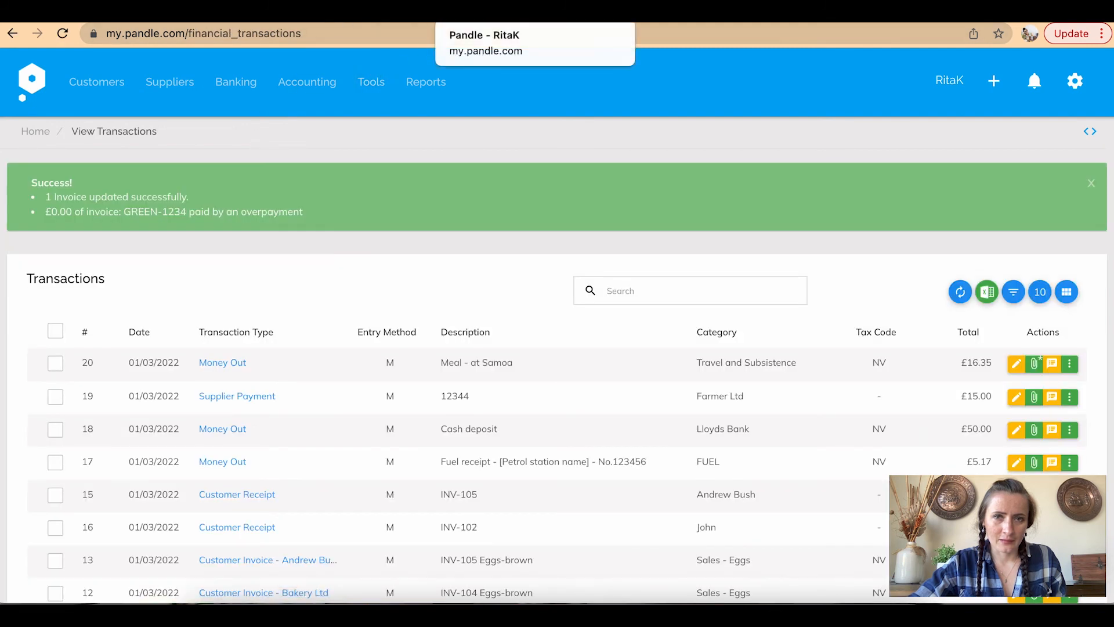
left_click(520, 13)
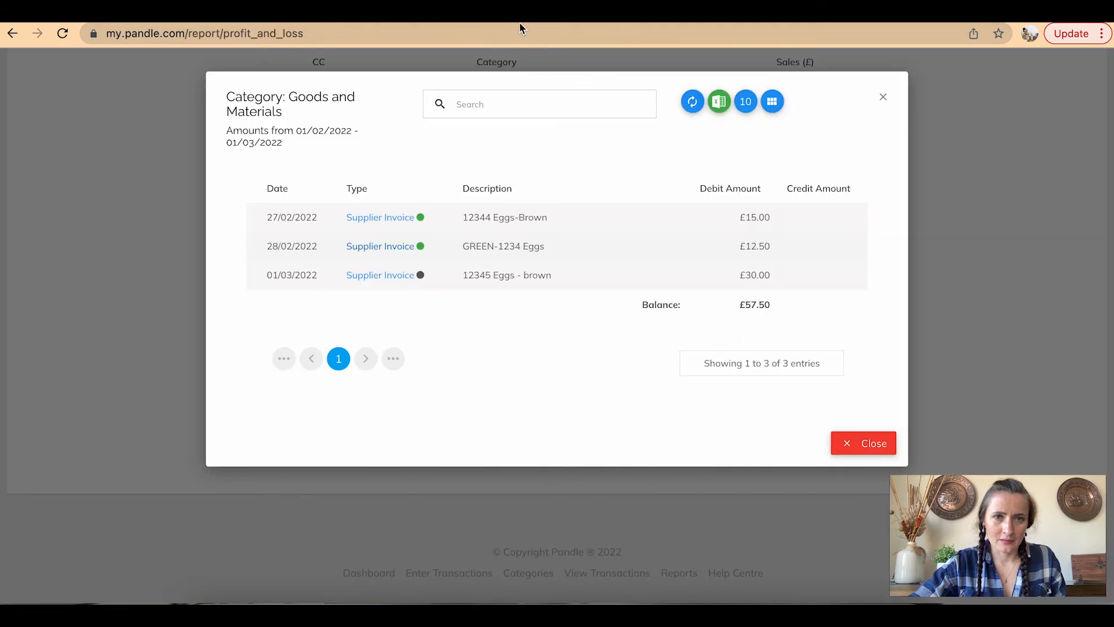
Recategorise the £30.00 01/03/2022 supplier invoice to 502 Product - Eggs, save, and close the breakdown
left_click(371, 277)
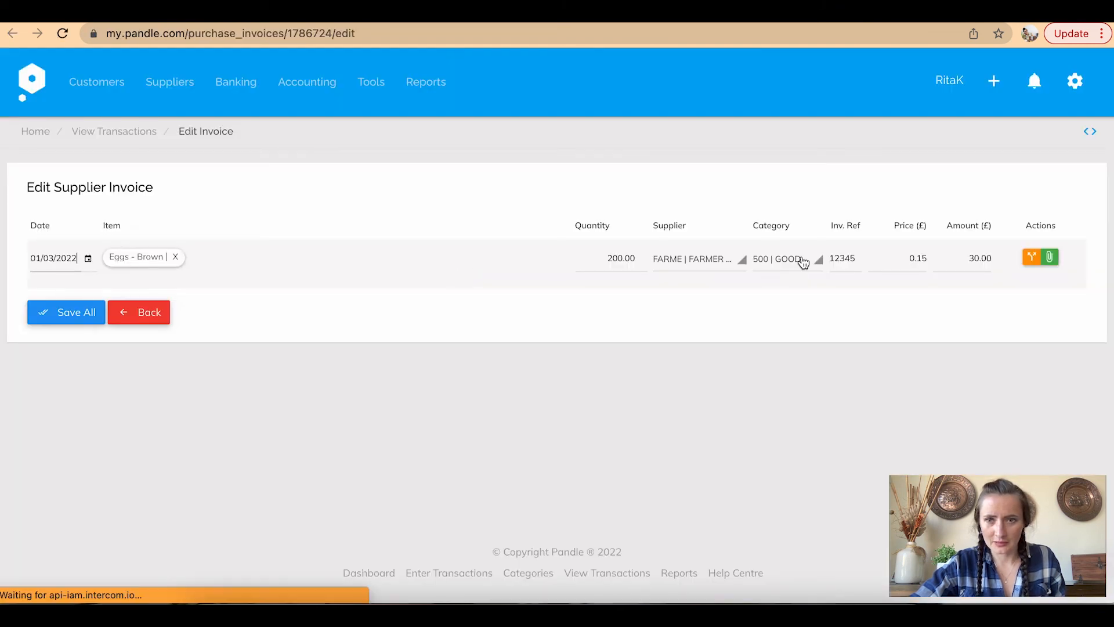
left_click(803, 263)
left_click(845, 403)
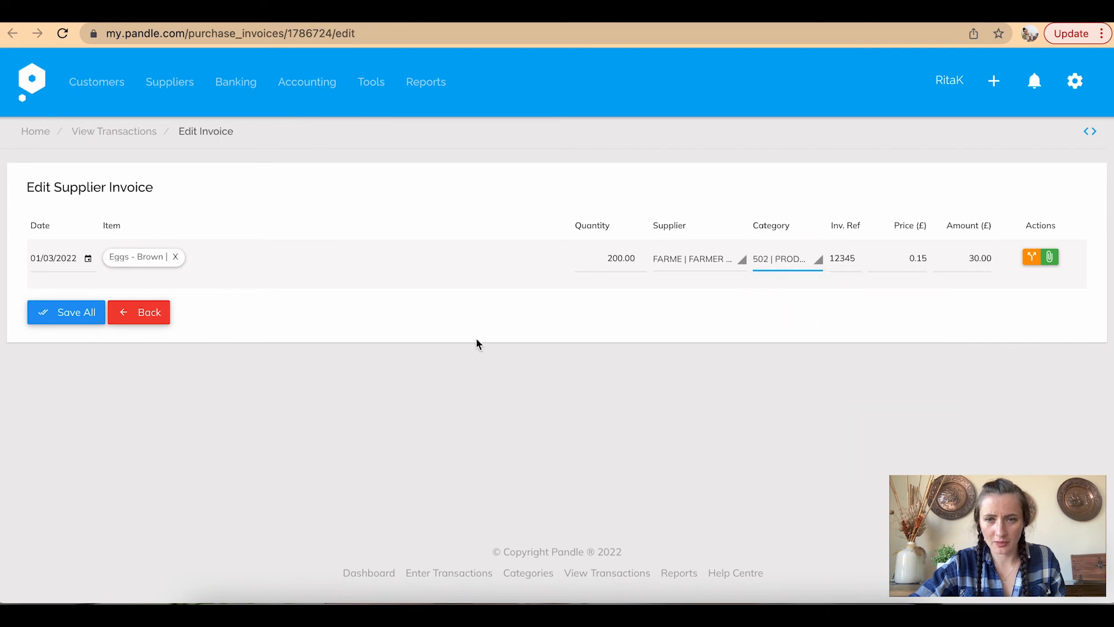
left_click(79, 314)
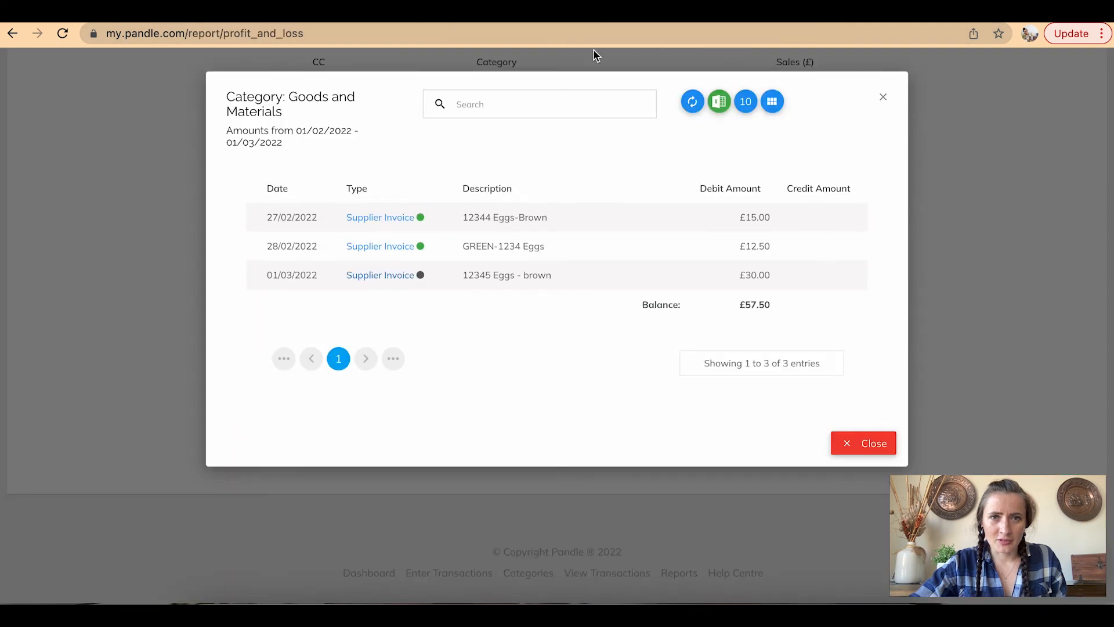
left_click(883, 98)
scroll(876, 107, "up", 4)
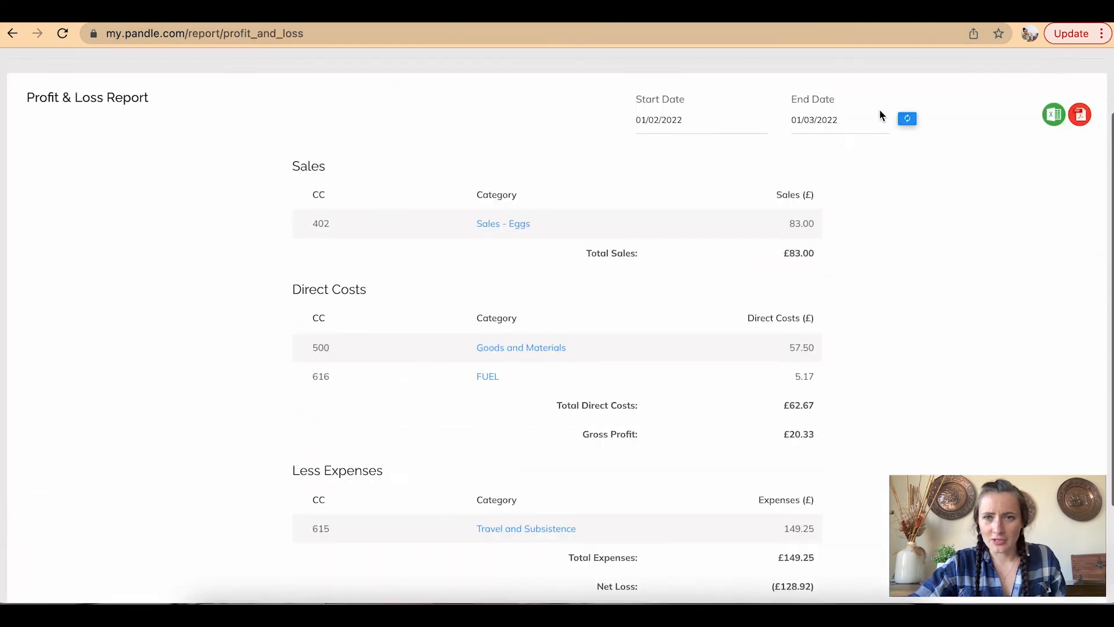
Refresh the report and view the £149.25 of Travel and Subsistence transactions
left_click(904, 209)
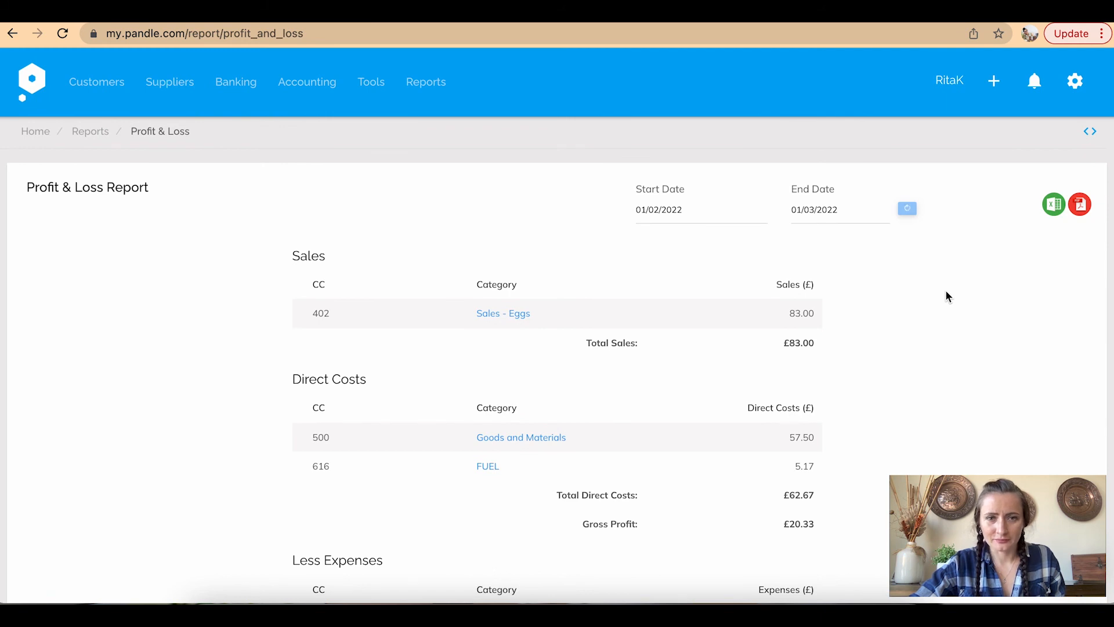
scroll(945, 291, "down", 3)
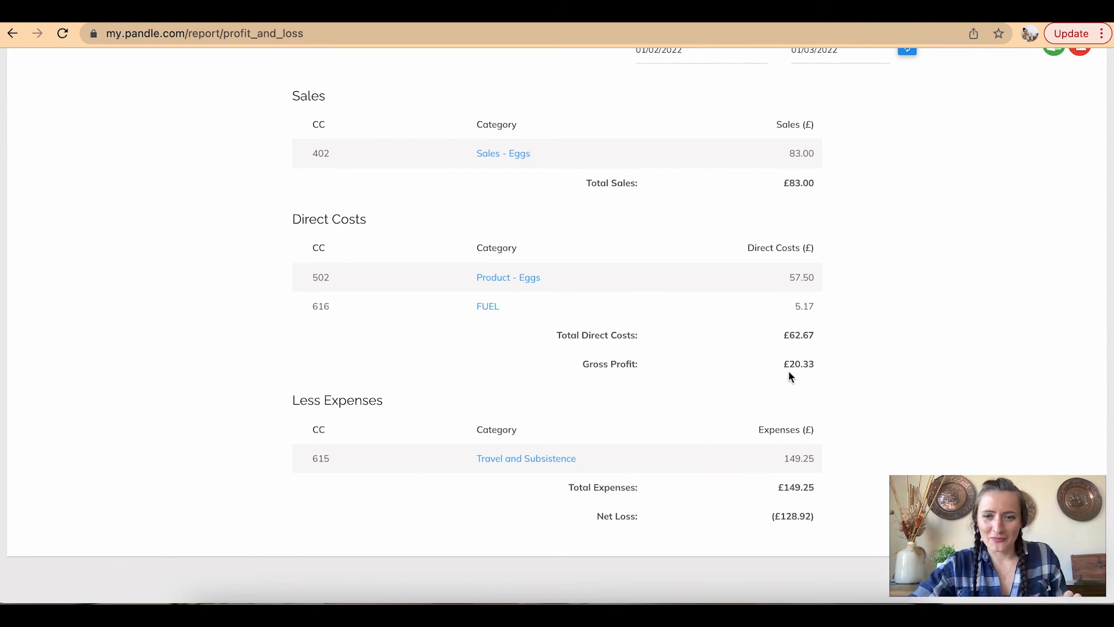
scroll(822, 388, "down", 2)
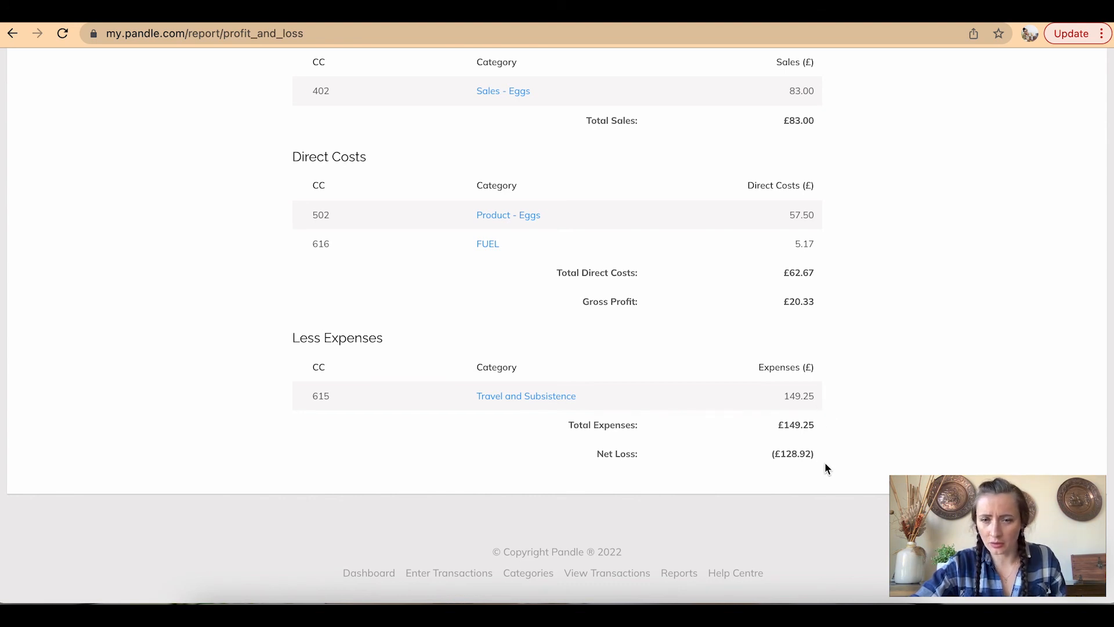
left_click(514, 404)
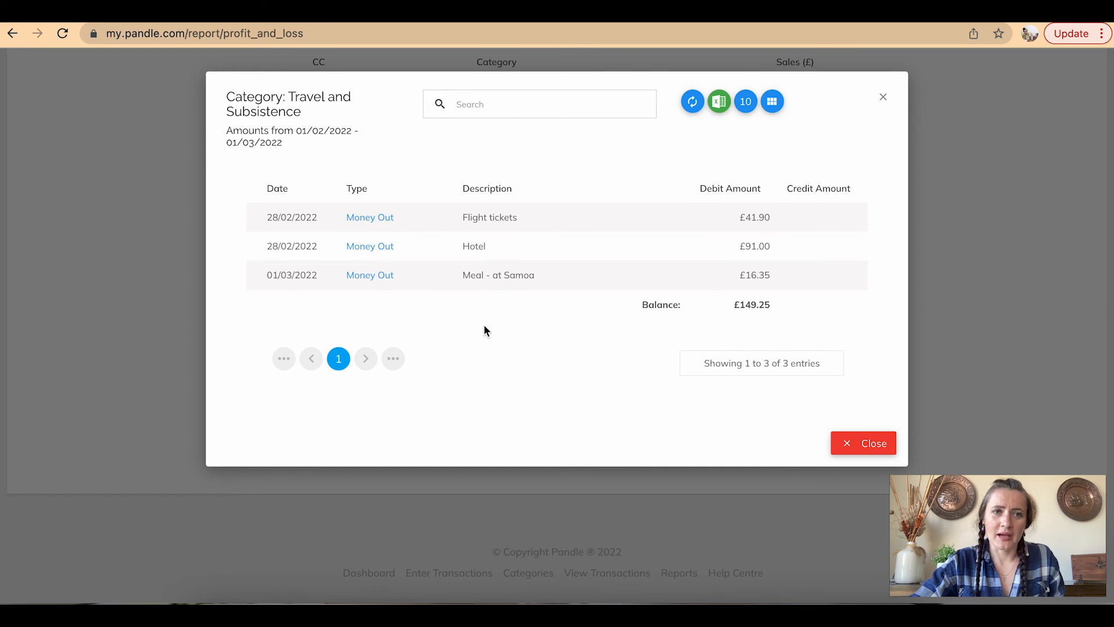
Close the Travel and Subsistence list and bring up the Reports menu from the Profit & Loss summary
left_click(864, 443)
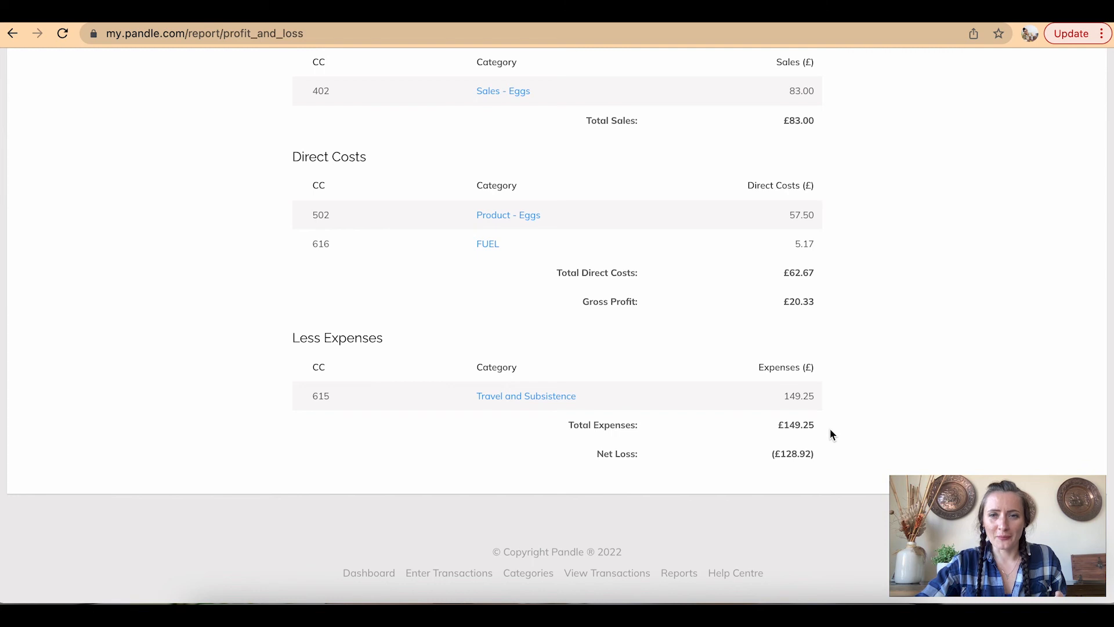
scroll(831, 432, "up", 5)
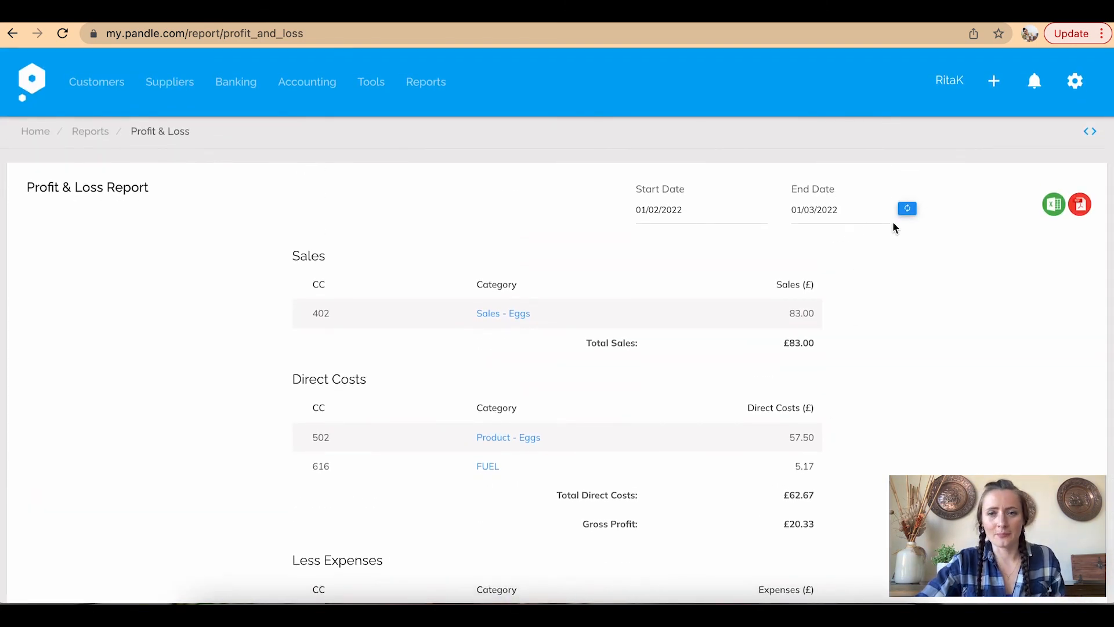
scroll(893, 223, "down", 3)
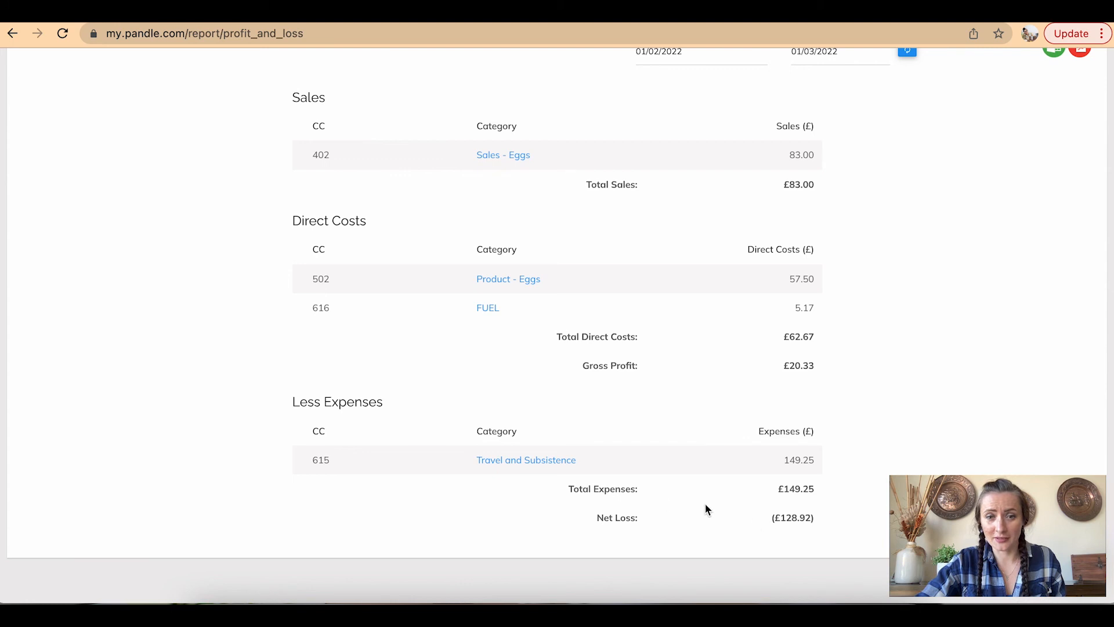
scroll(746, 527, "up", 5)
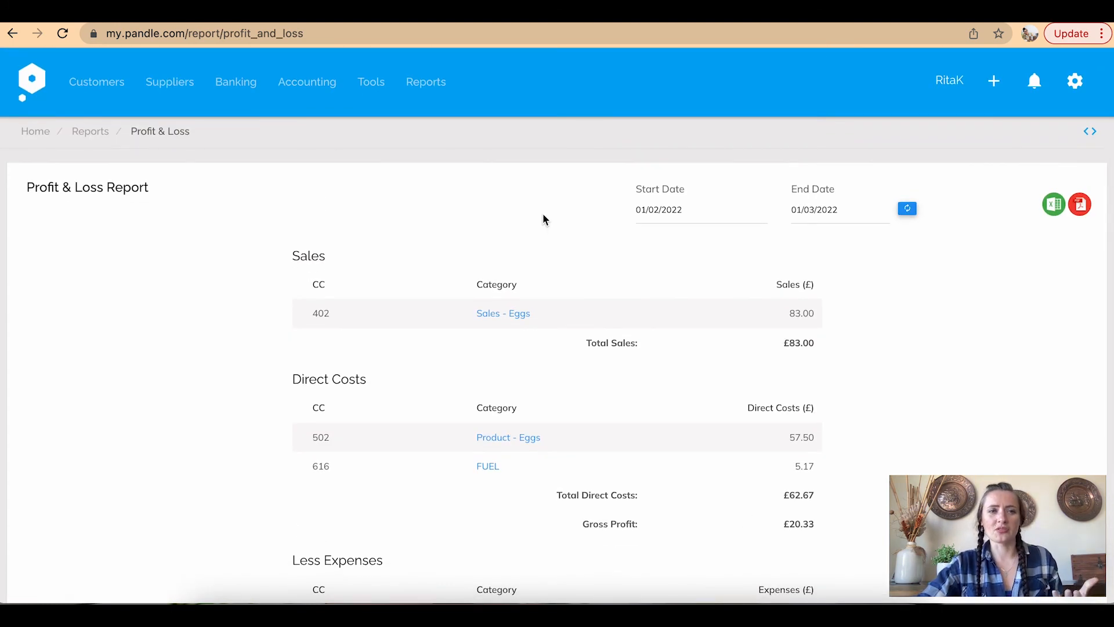
left_click(437, 86)
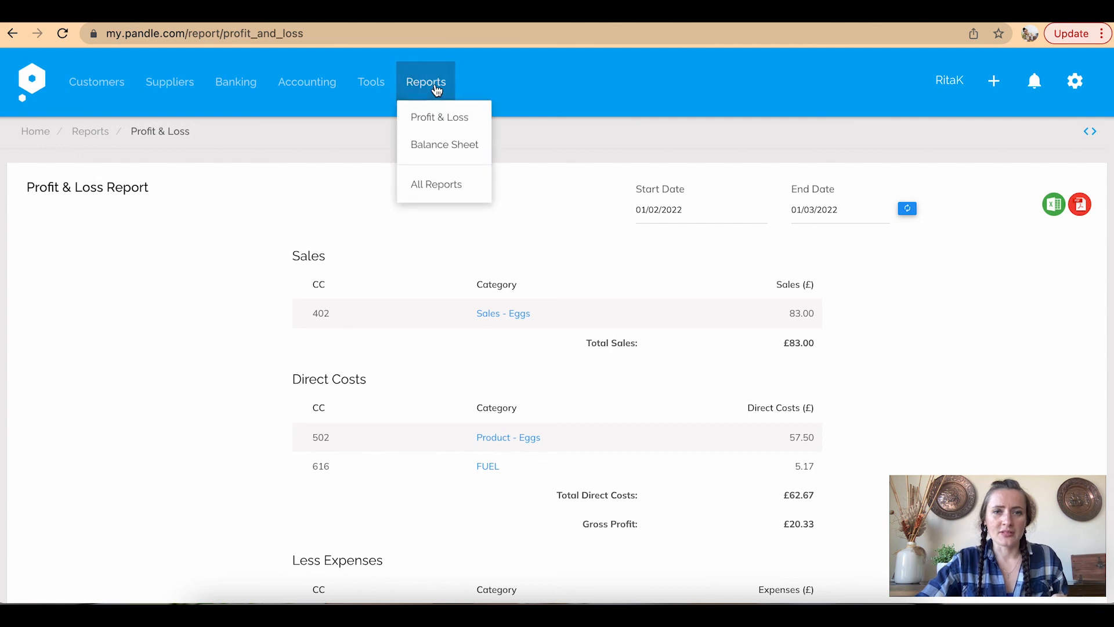
Switch to the Balance Sheet and review the Amount owed from customers transactions
left_click(449, 152)
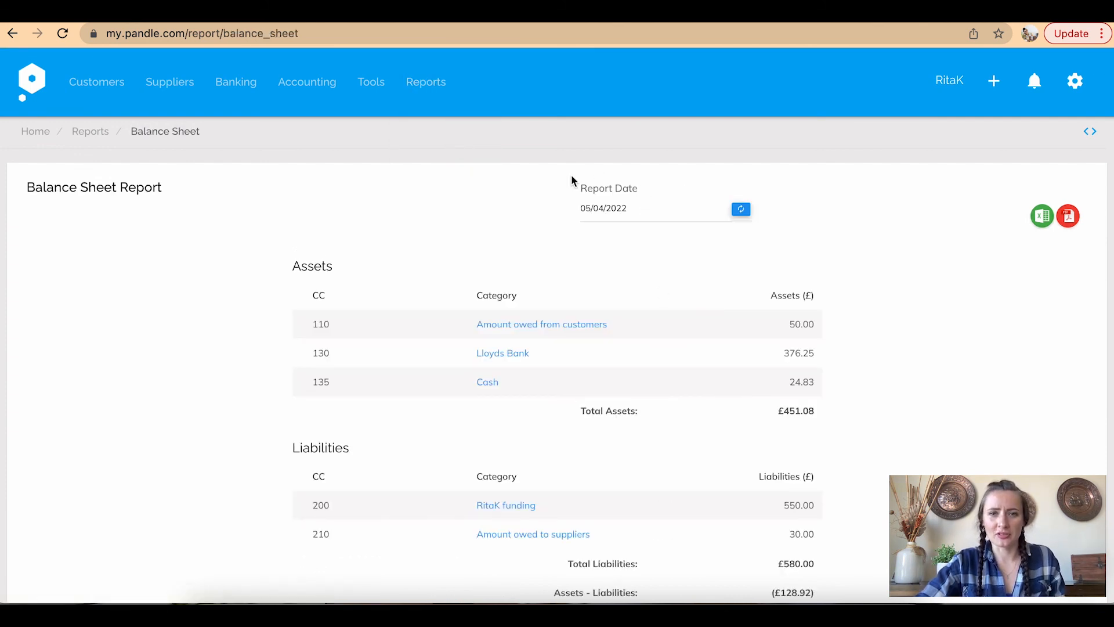
scroll(703, 250, "down", 3)
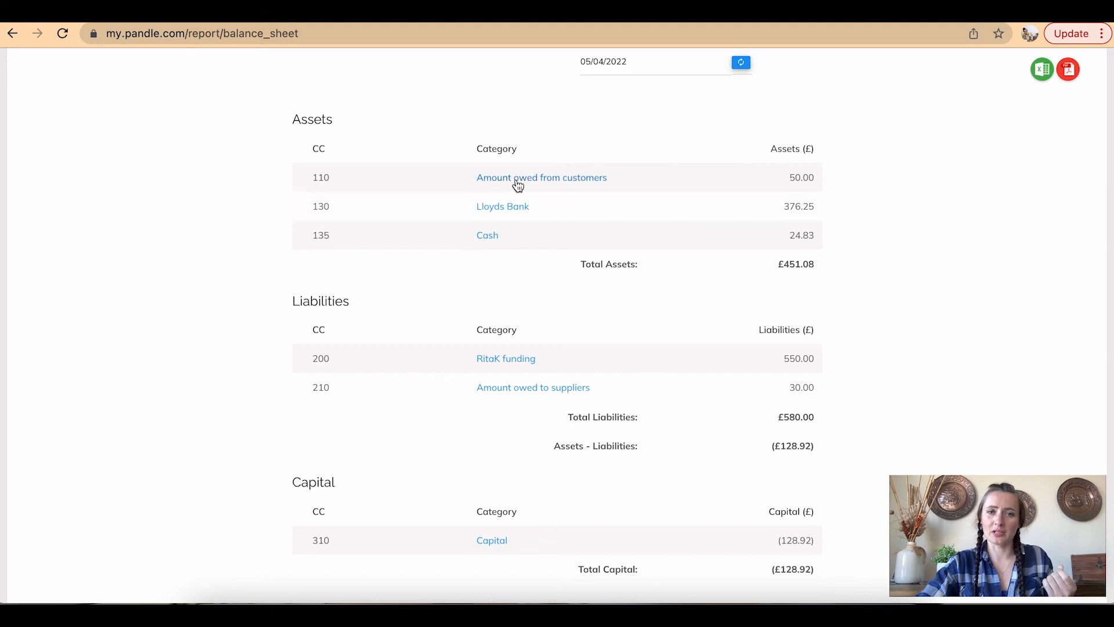
left_click(563, 180)
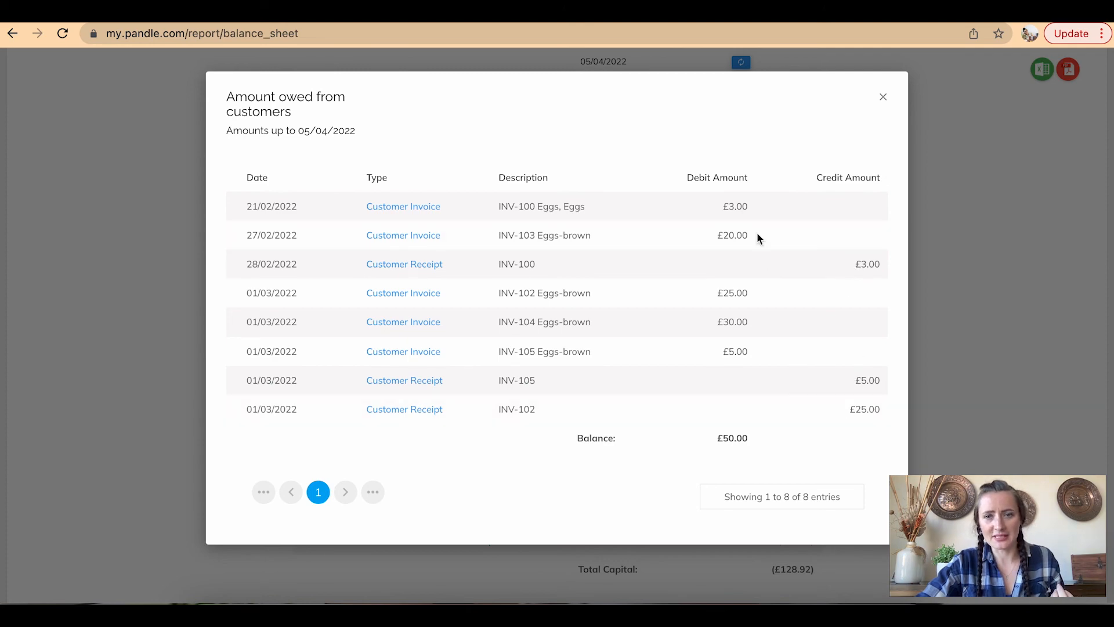
left_click(883, 97)
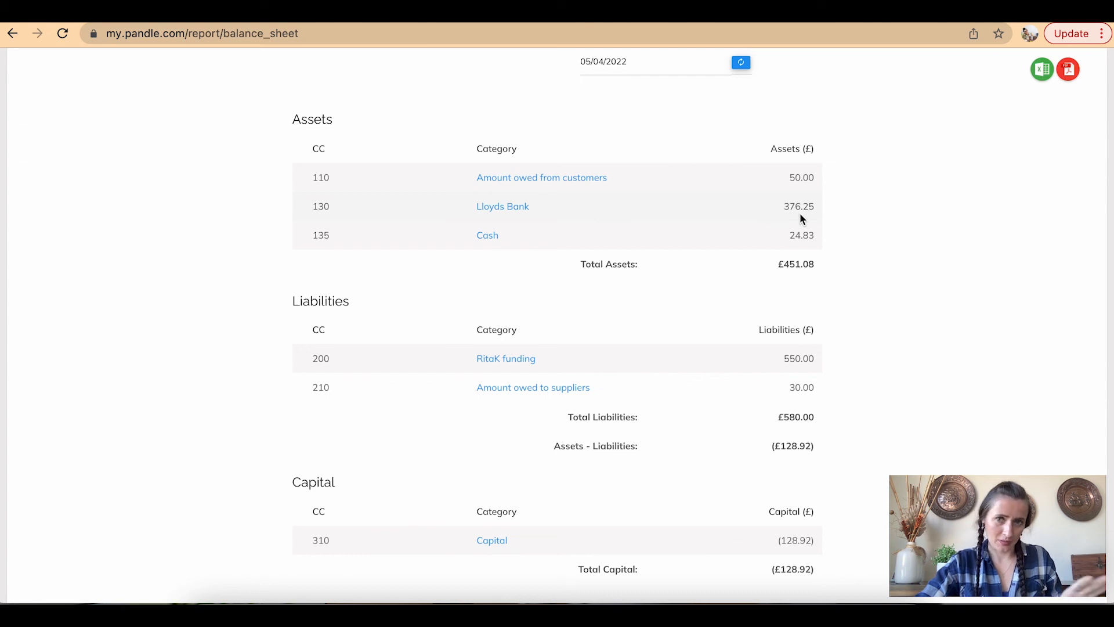
Review the owner's funding and Amount owed to suppliers transactions on the Balance Sheet
scroll(849, 221, "down", 3)
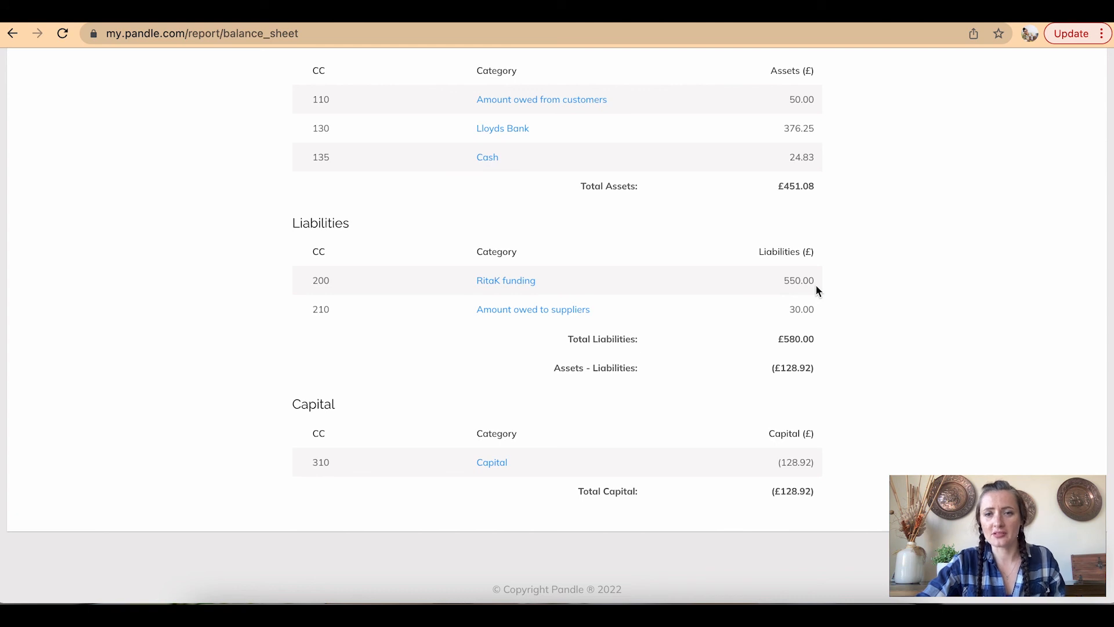
left_click(502, 283)
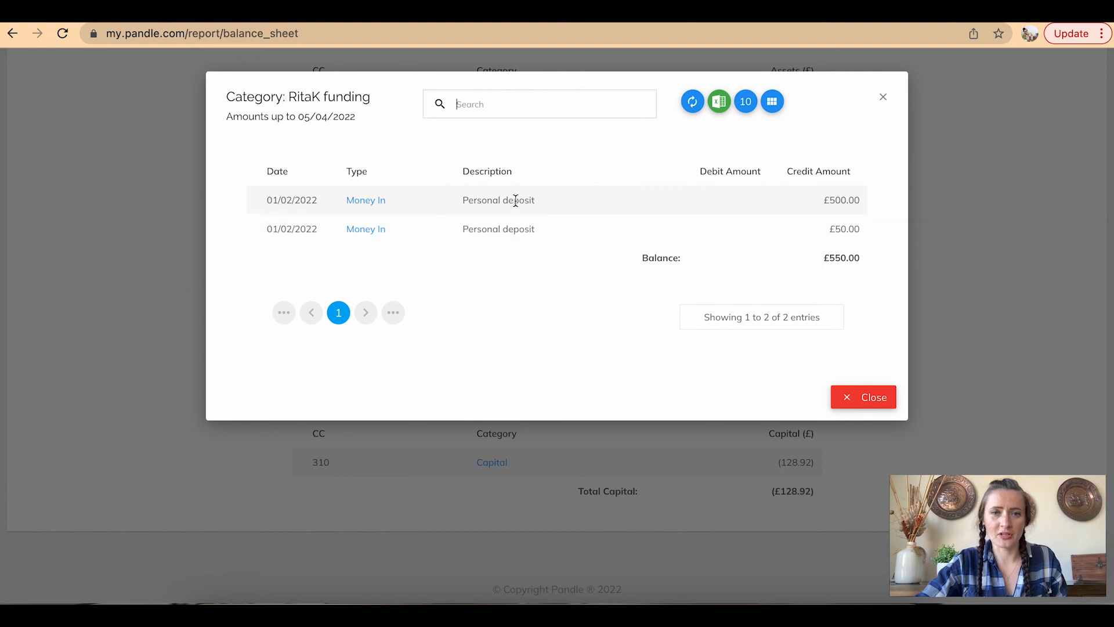
left_click(882, 98)
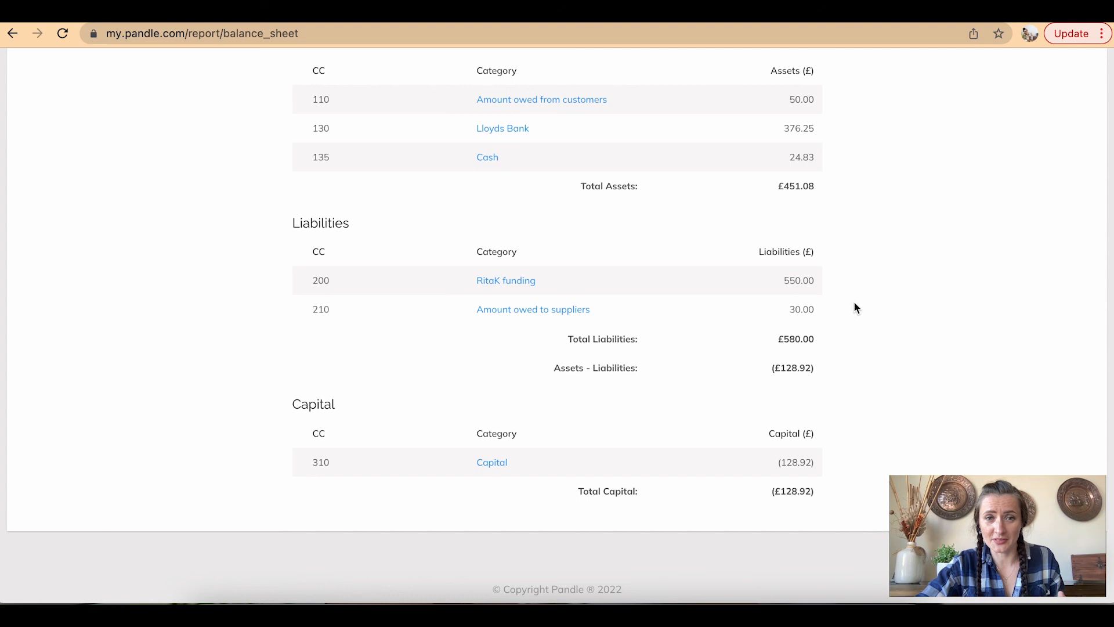
left_click(550, 314)
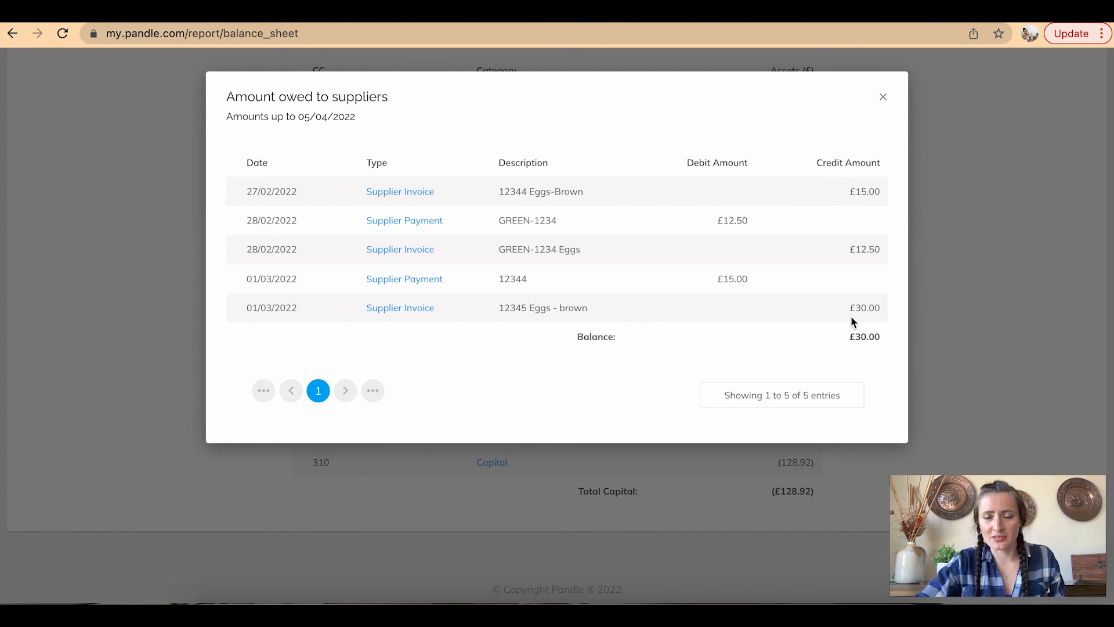
left_click(883, 96)
scroll(869, 299, "down", 1)
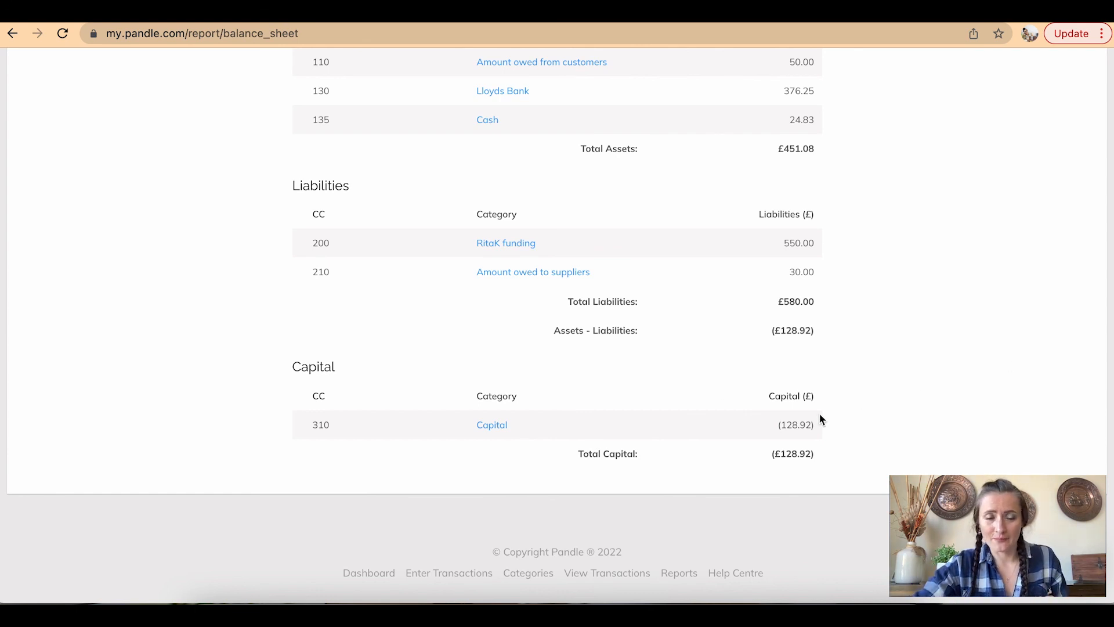
scroll(819, 413, "up", 5)
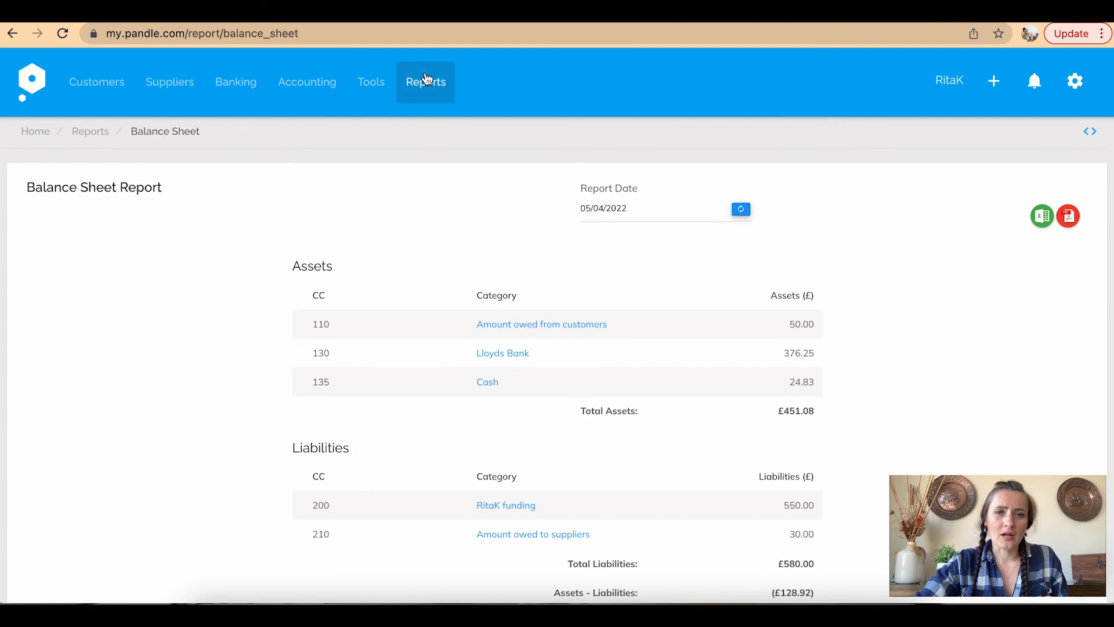
Browse All Reports through the General, Aged Reports and Exports cards, then return to the dashboard
left_click(425, 82)
left_click(450, 184)
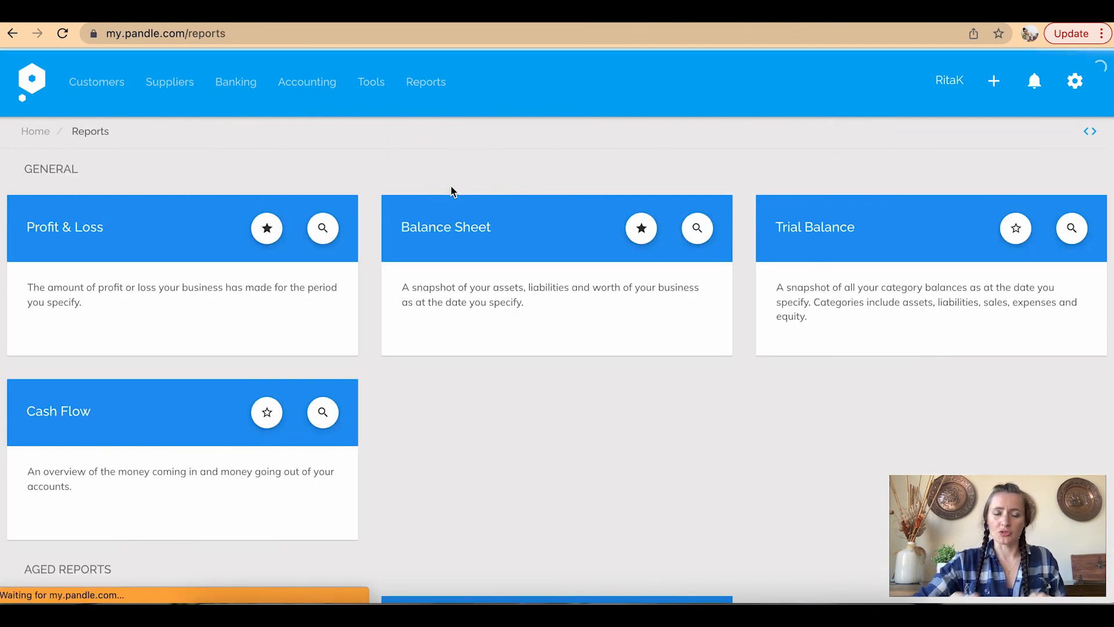
scroll(452, 191, "down", 3)
scroll(452, 191, "down", 1)
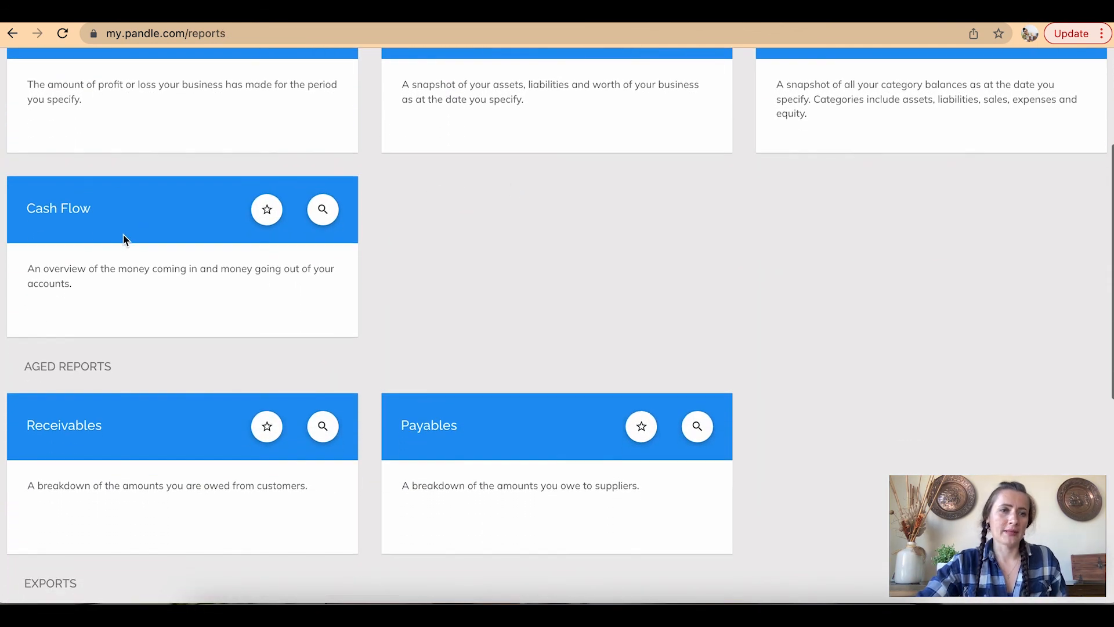
scroll(552, 300, "down", 2)
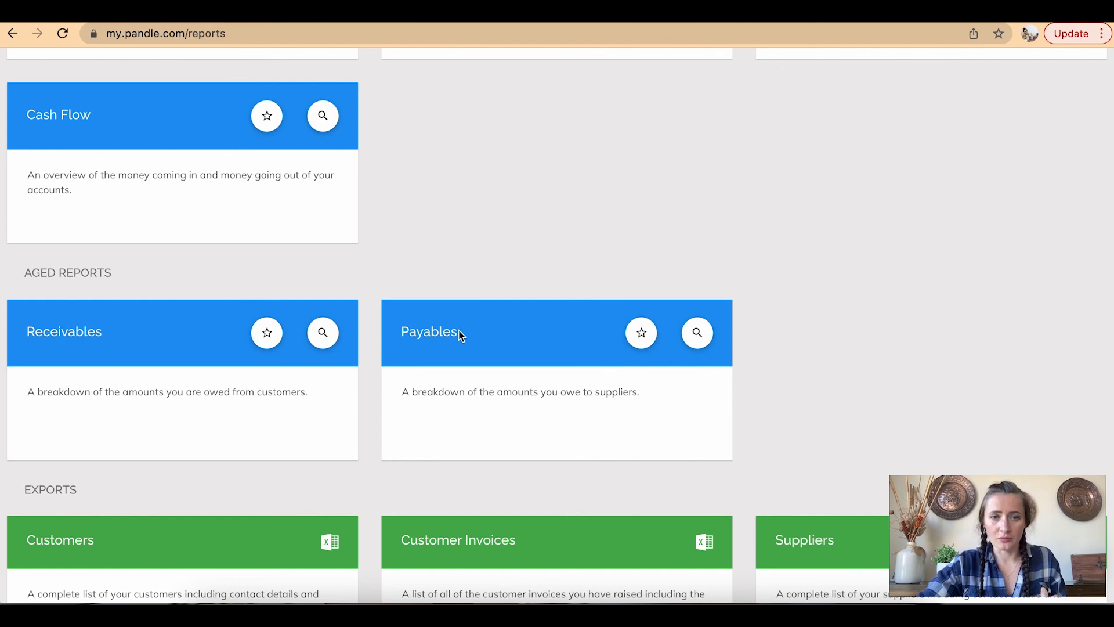
scroll(460, 336, "down", 2)
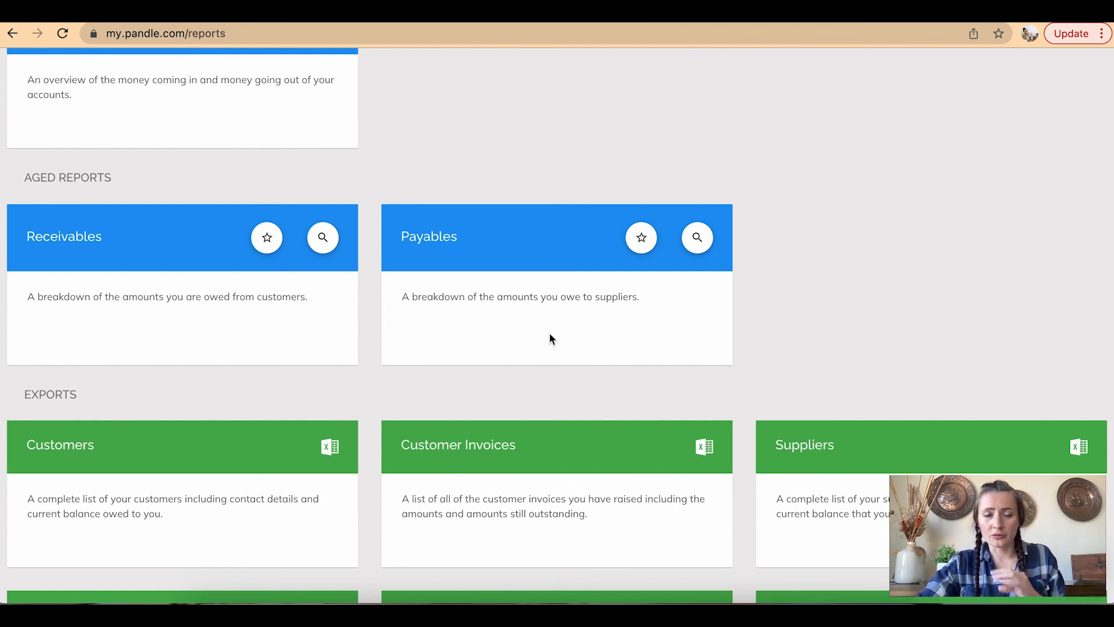
scroll(550, 338, "down", 5)
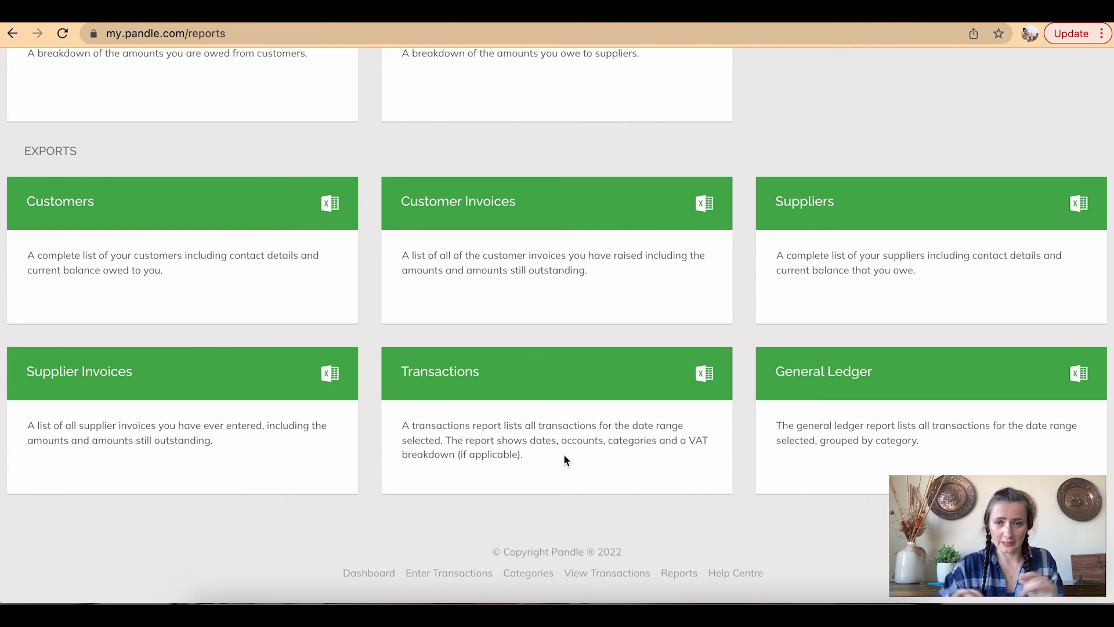
scroll(564, 456, "up", 10)
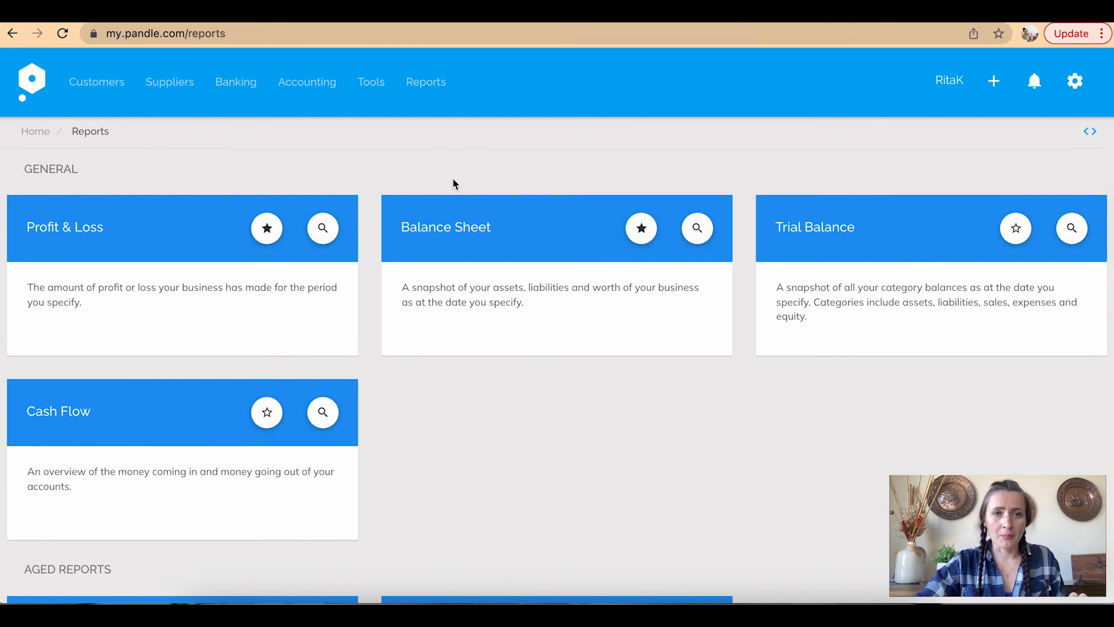
left_click(31, 91)
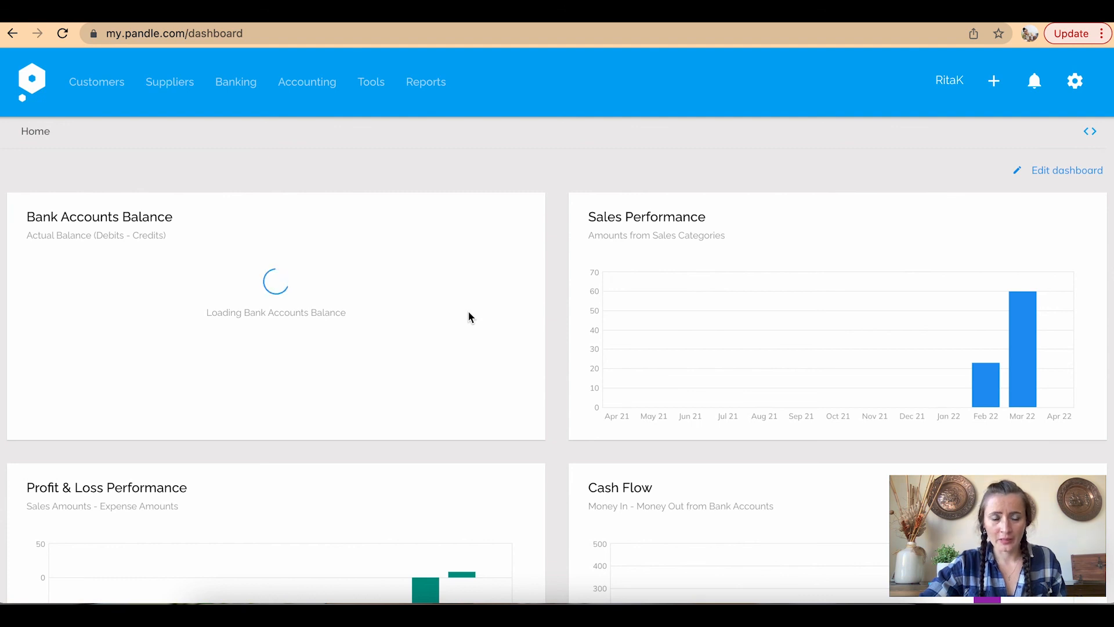
scroll(468, 315, "down", 1)
scroll(469, 316, "down", 3)
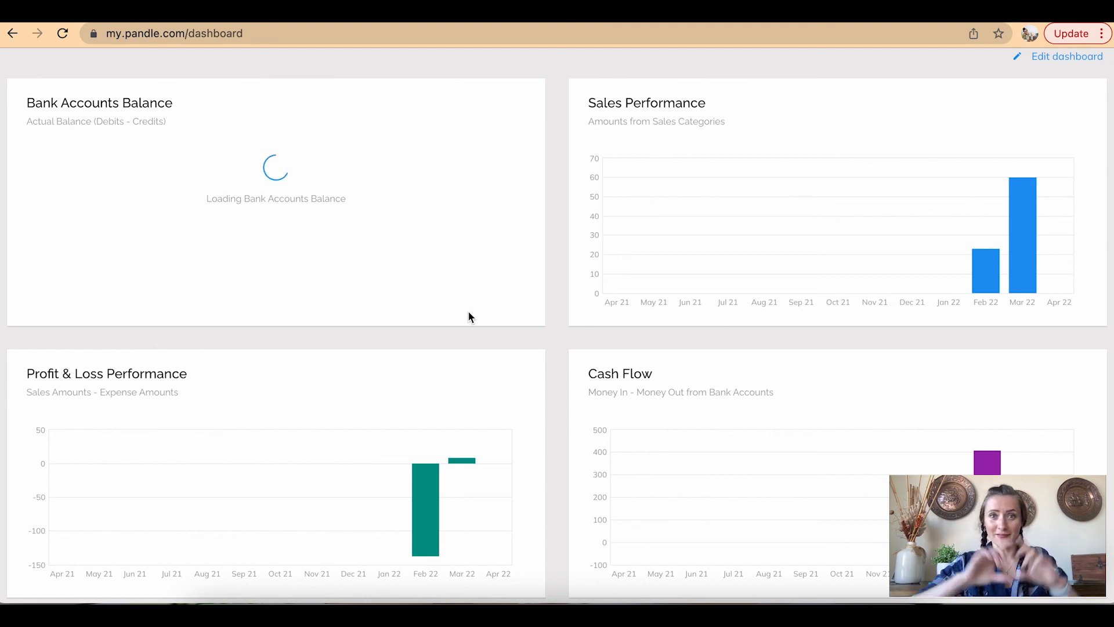
scroll(469, 313, "down", 1)
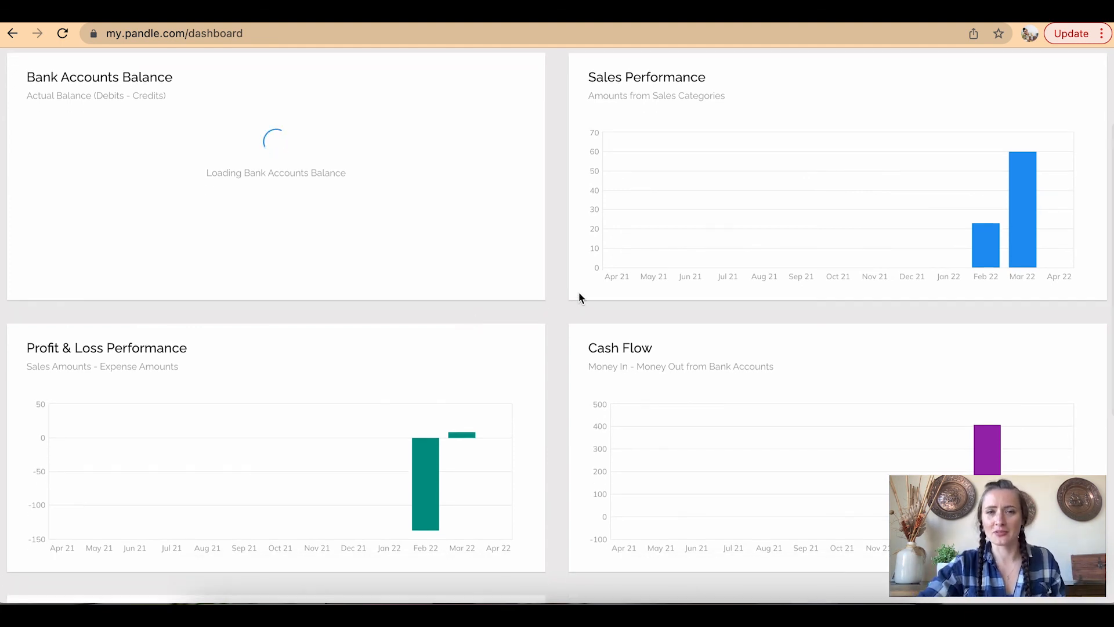
mouse_move(993, 258)
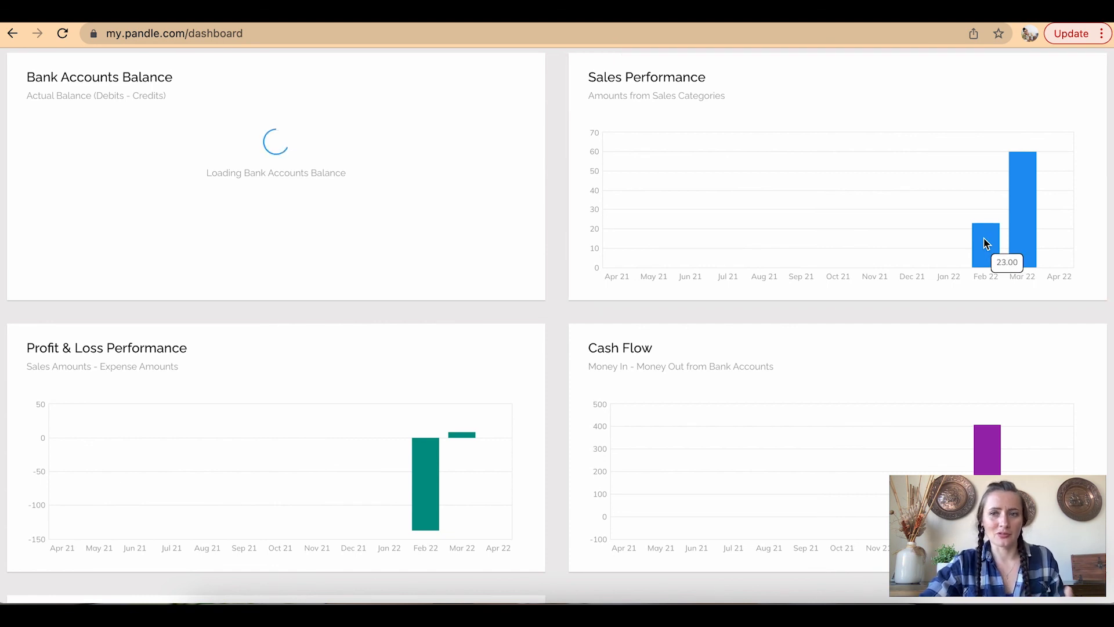
mouse_move(1032, 237)
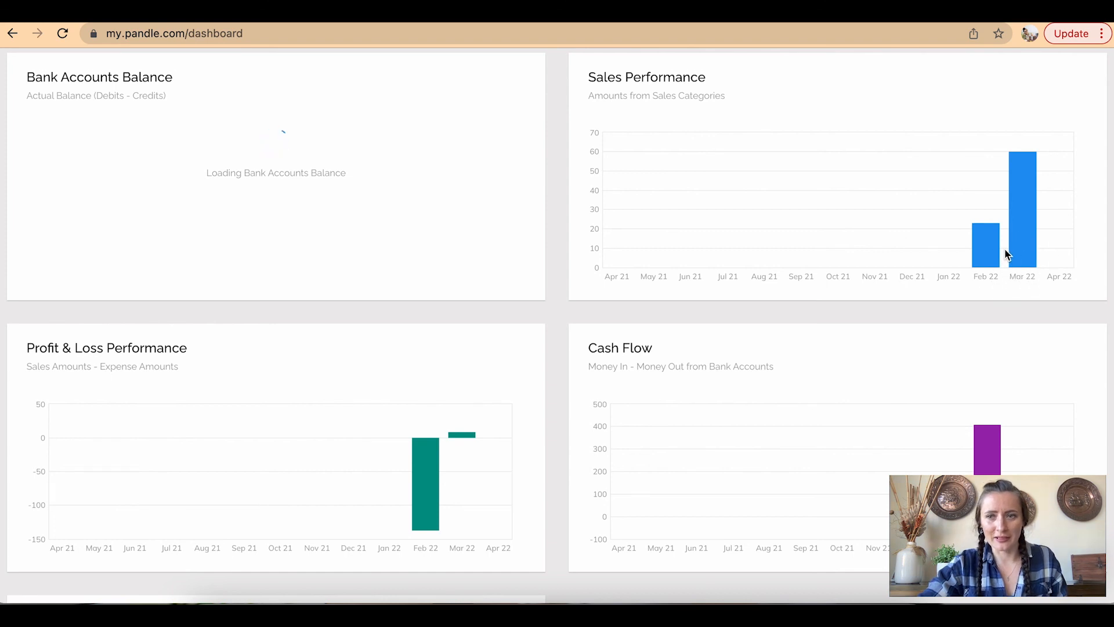
scroll(1020, 248, "down", 1)
scroll(1018, 245, "down", 3)
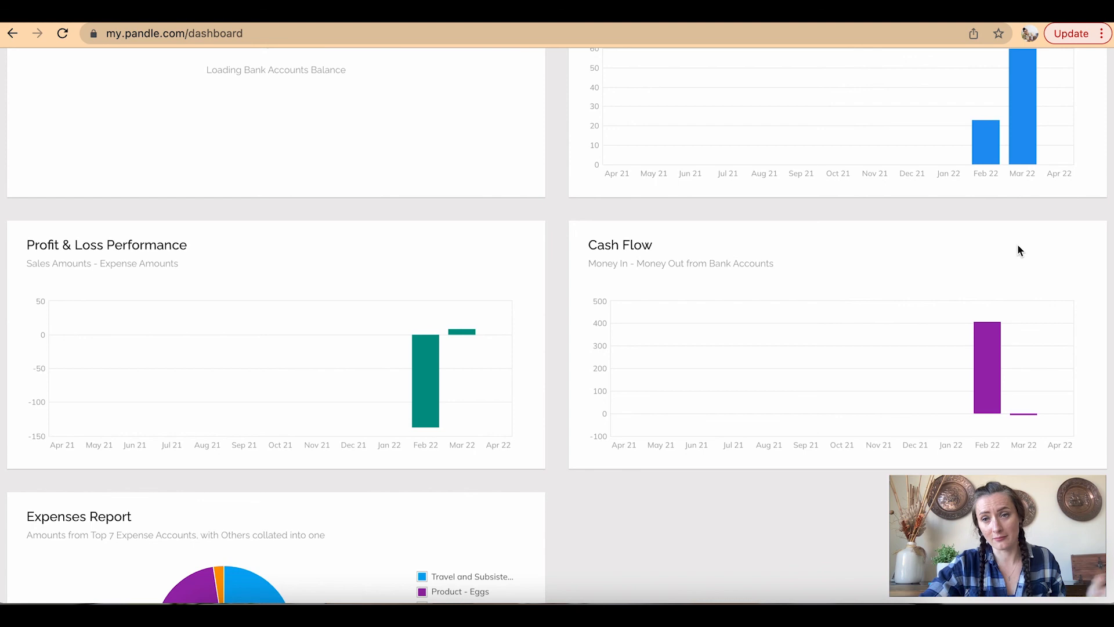
scroll(1020, 249, "down", 2)
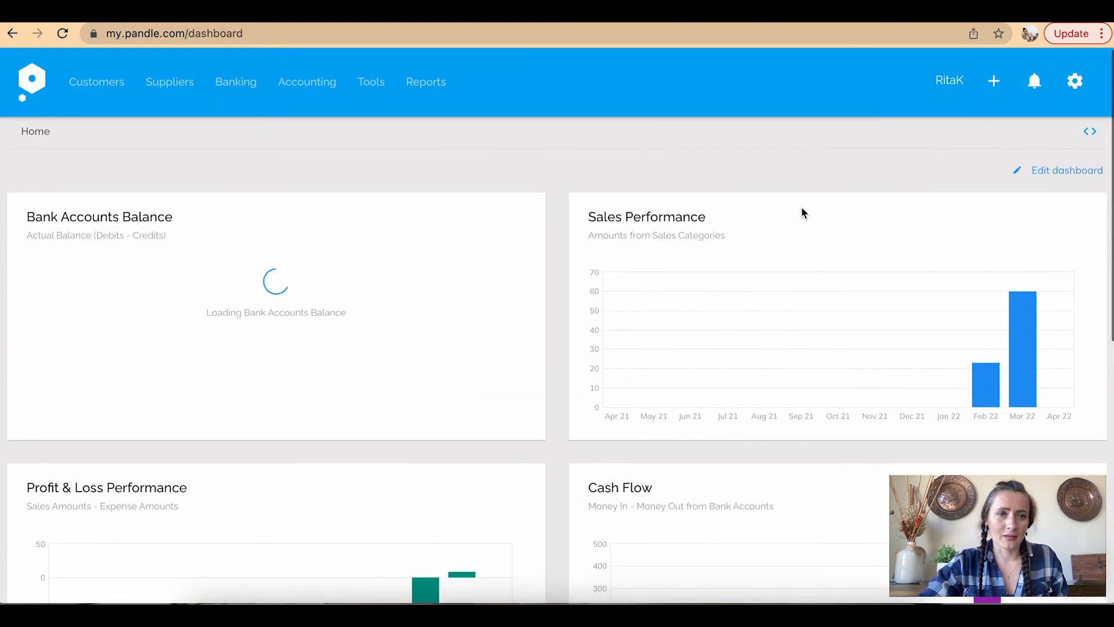
scroll(307, 251, "down", 5)
scroll(305, 244, "down", 3)
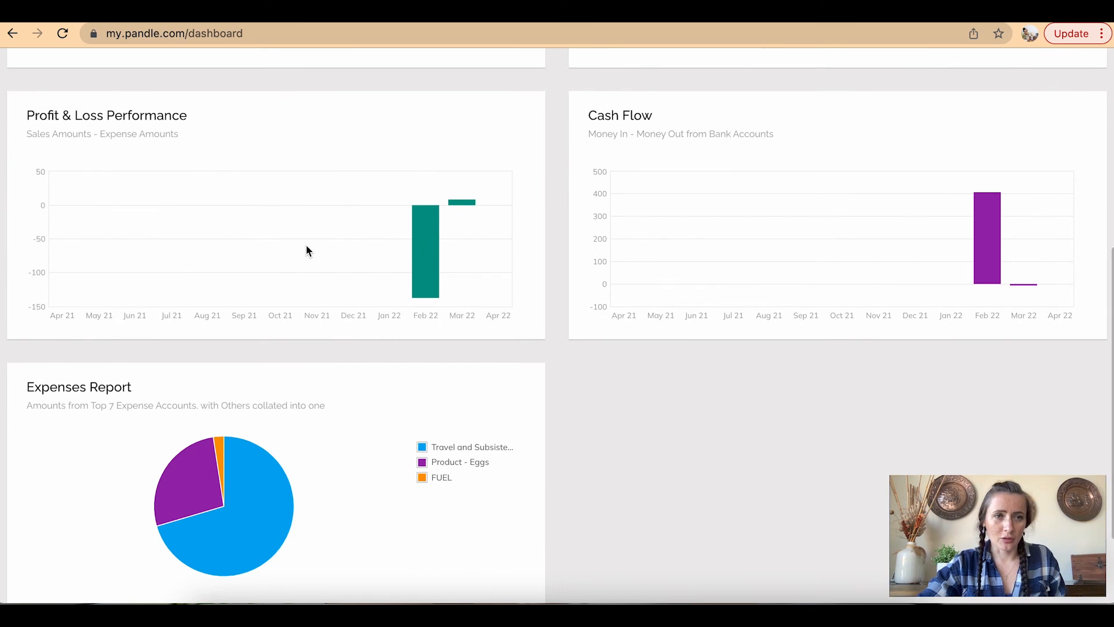
mouse_move(436, 252)
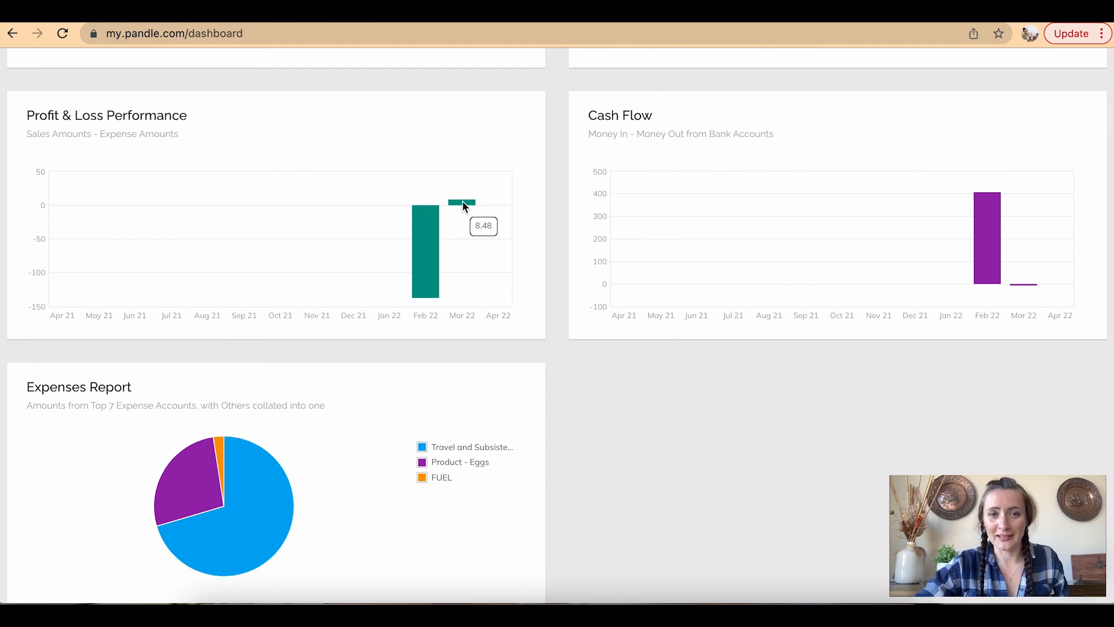
scroll(464, 206, "down", 2)
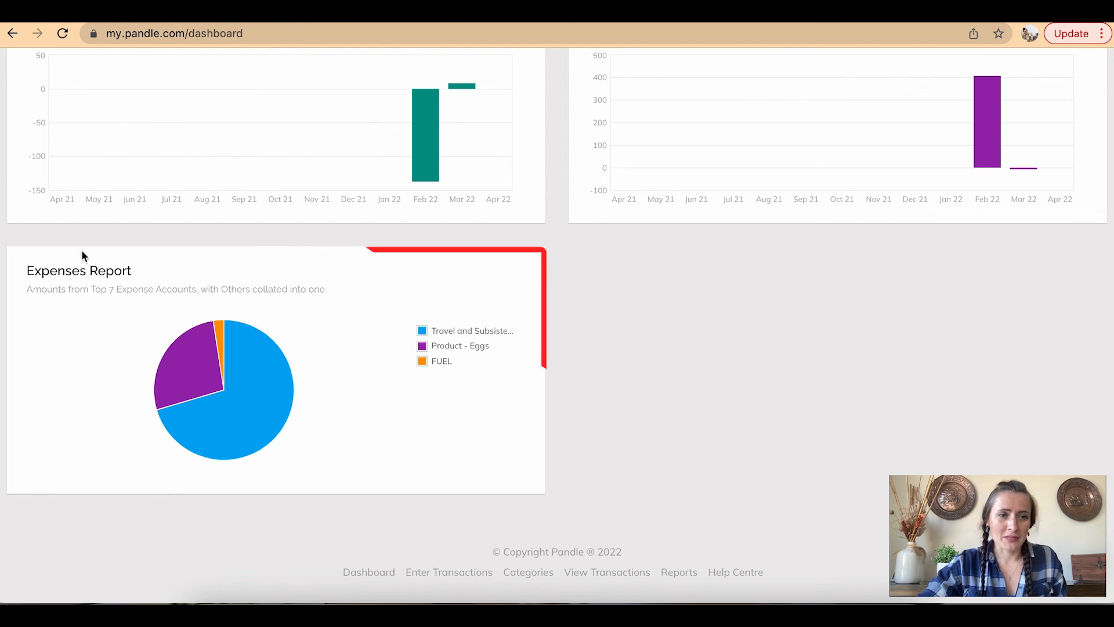
mouse_move(292, 410)
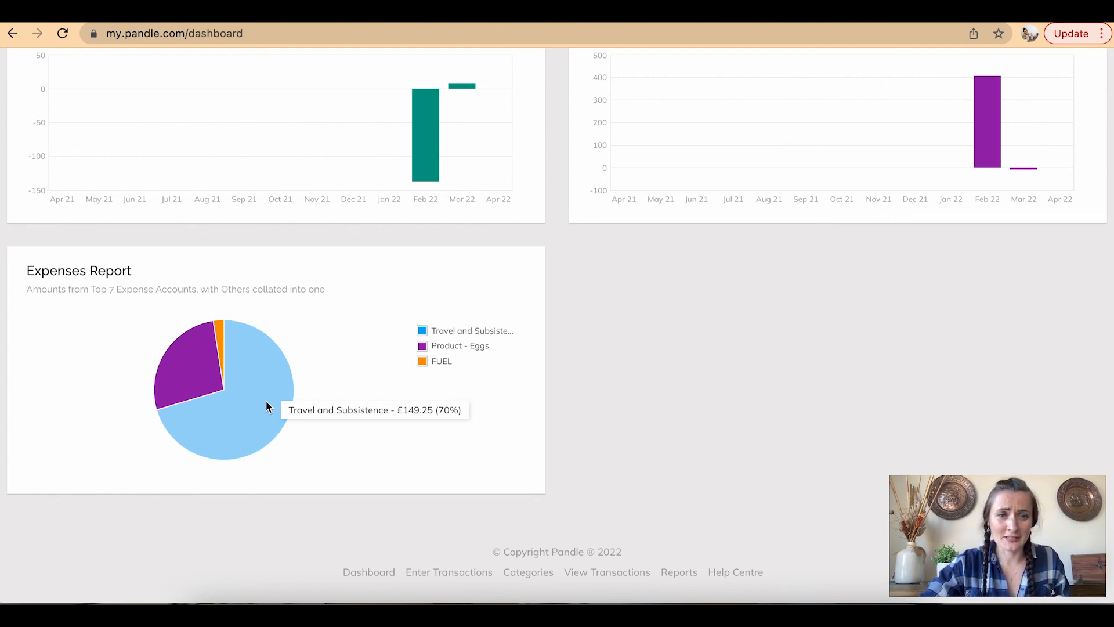
mouse_move(177, 388)
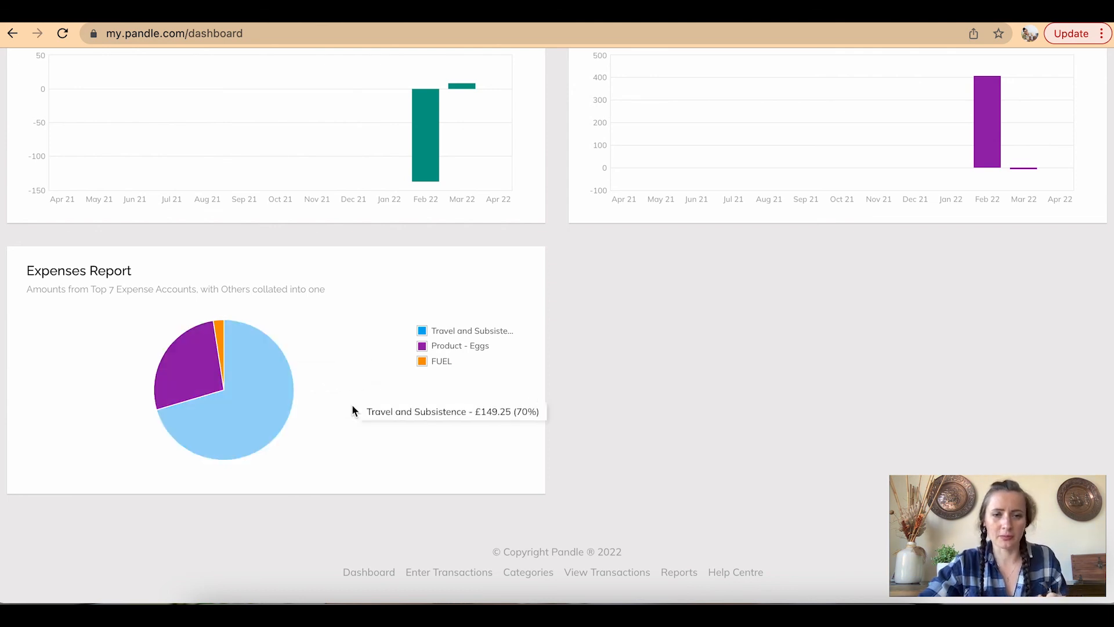
scroll(355, 406, "up", 10)
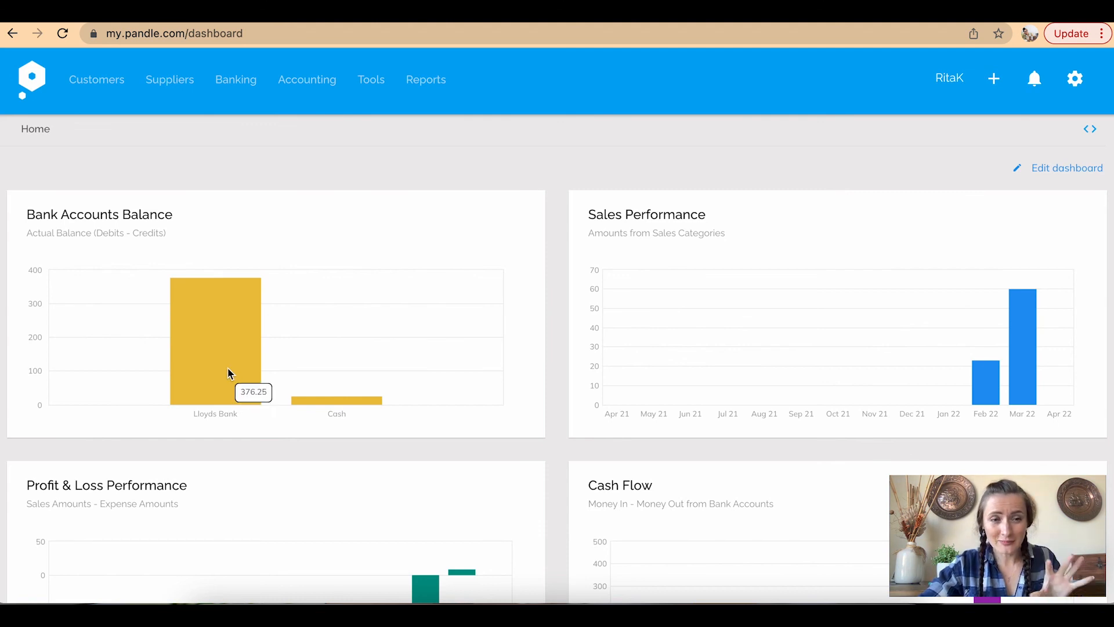
mouse_move(335, 402)
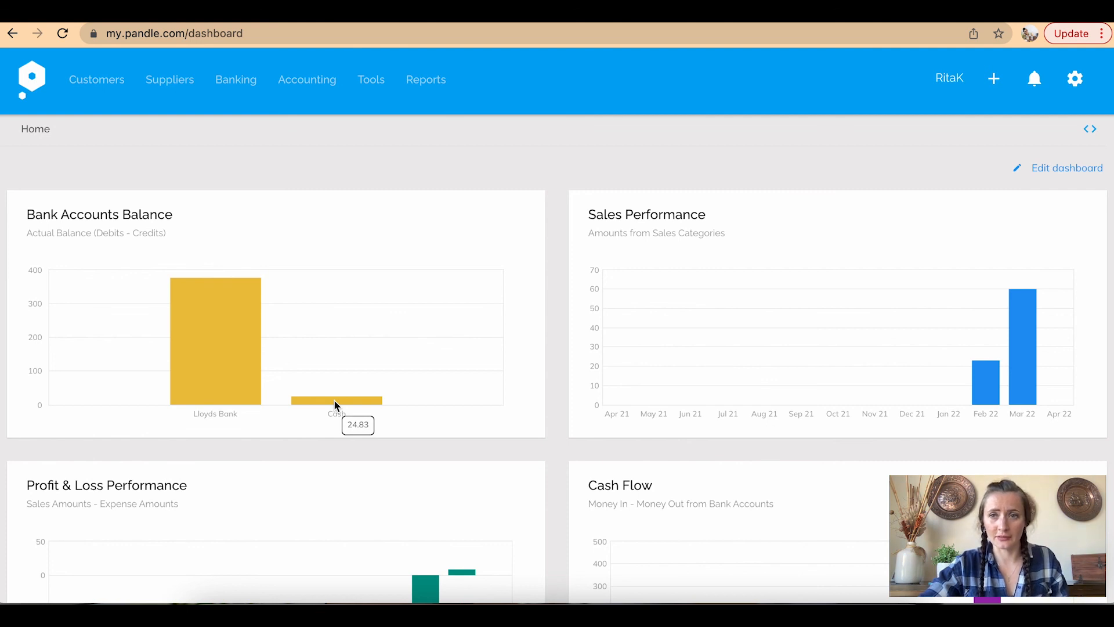
Switch off the Cash flow and Profit and loss performance widgets, save, and dismiss the confirmation
left_click(1051, 173)
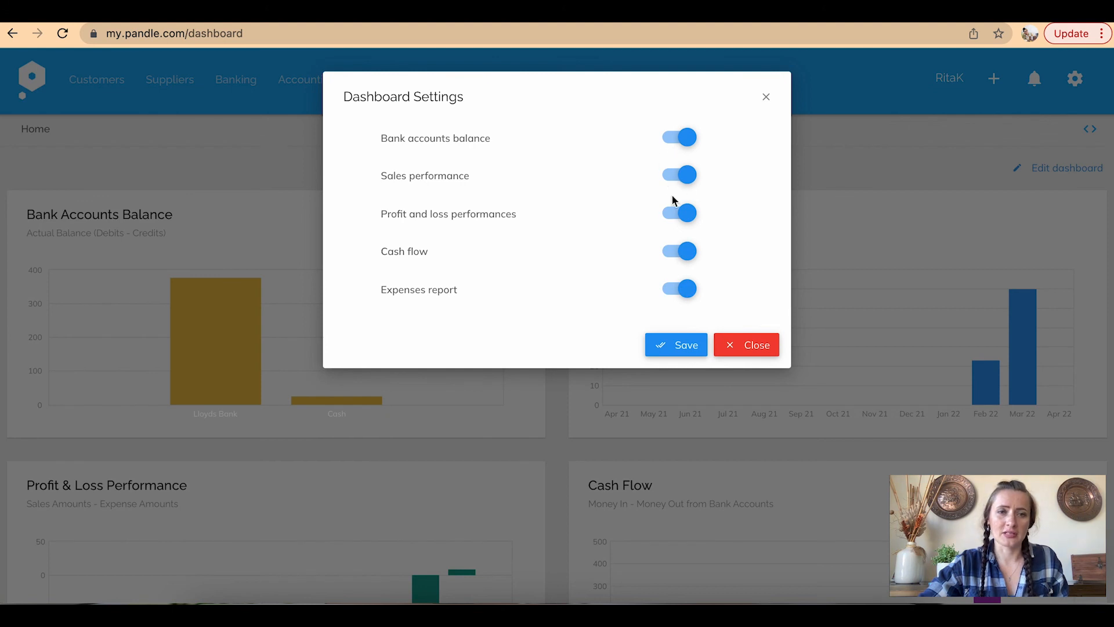
left_click(675, 251)
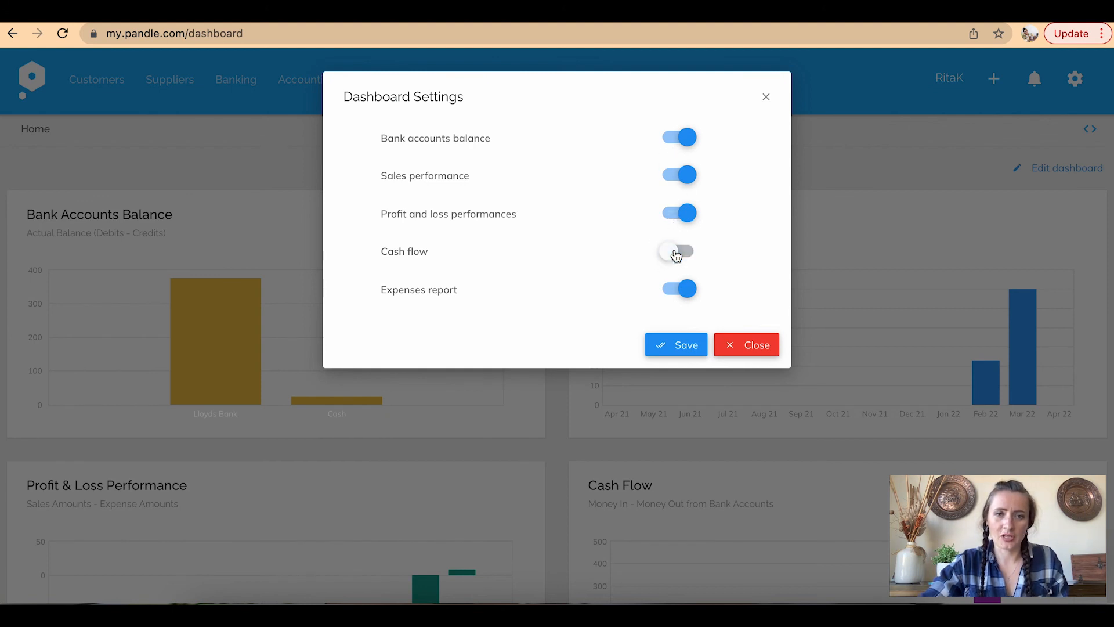
left_click(673, 215)
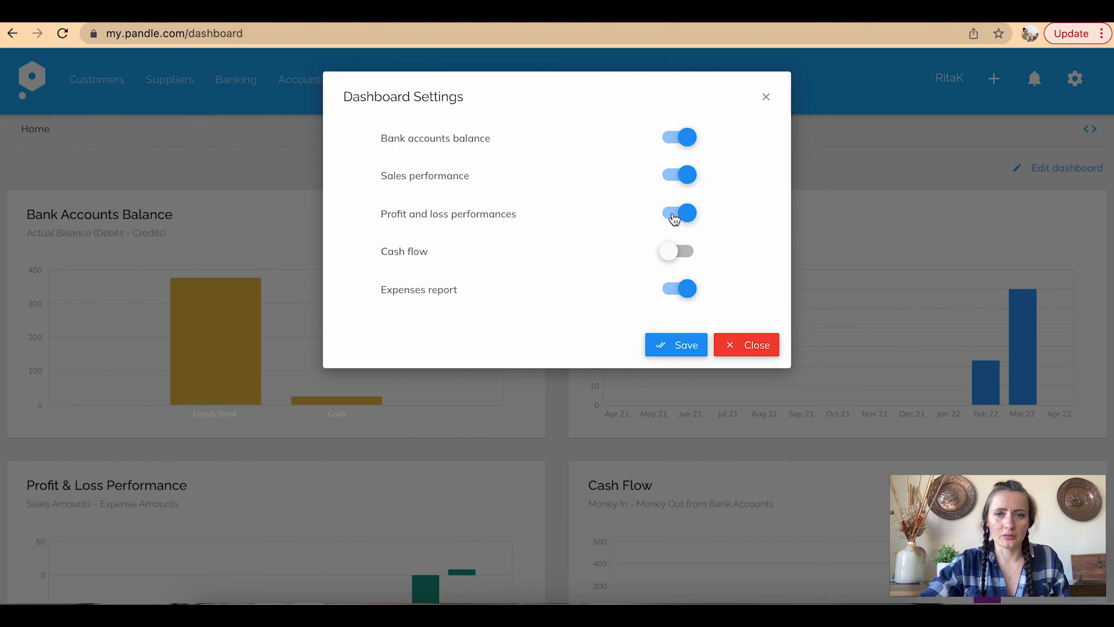
left_click(688, 346)
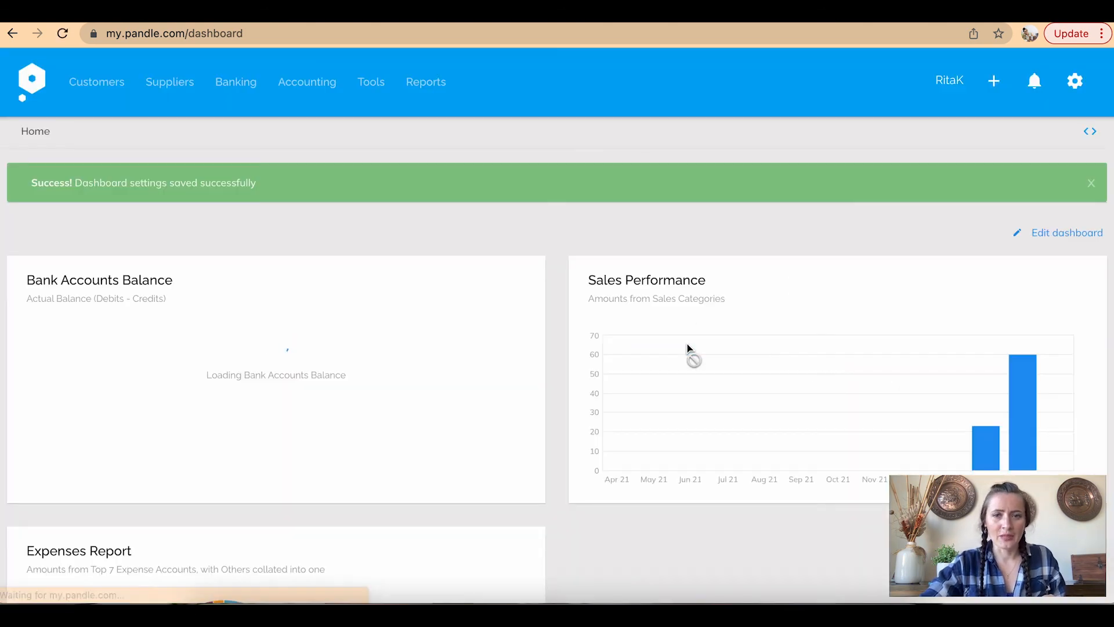
scroll(687, 344, "down", 5)
scroll(687, 345, "up", 5)
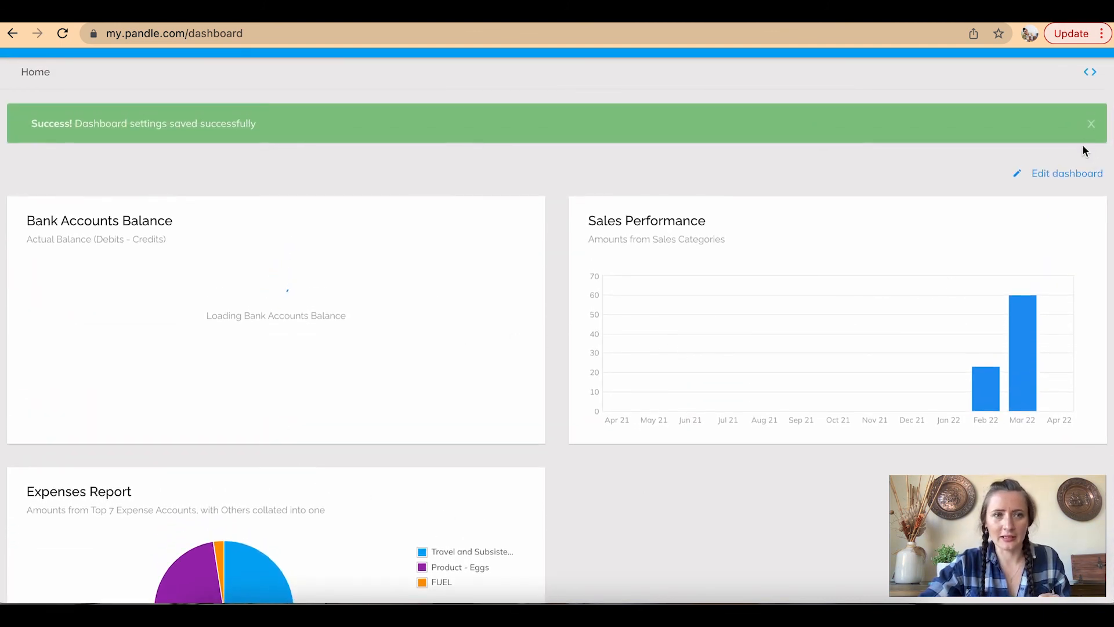
left_click(1091, 124)
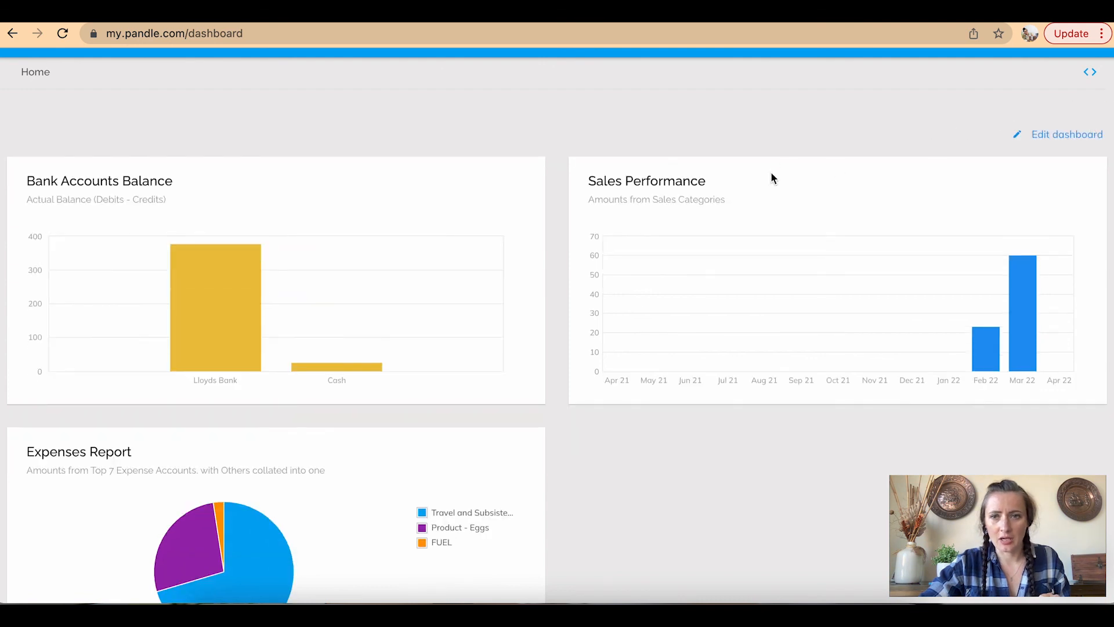
scroll(657, 388, "up", 2)
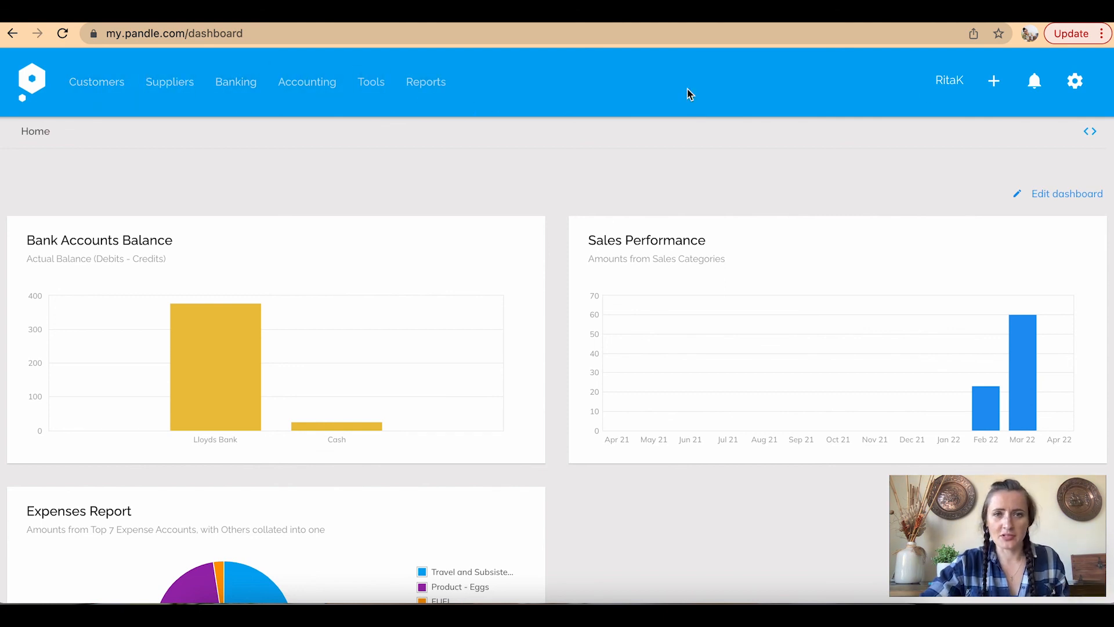
left_click(994, 87)
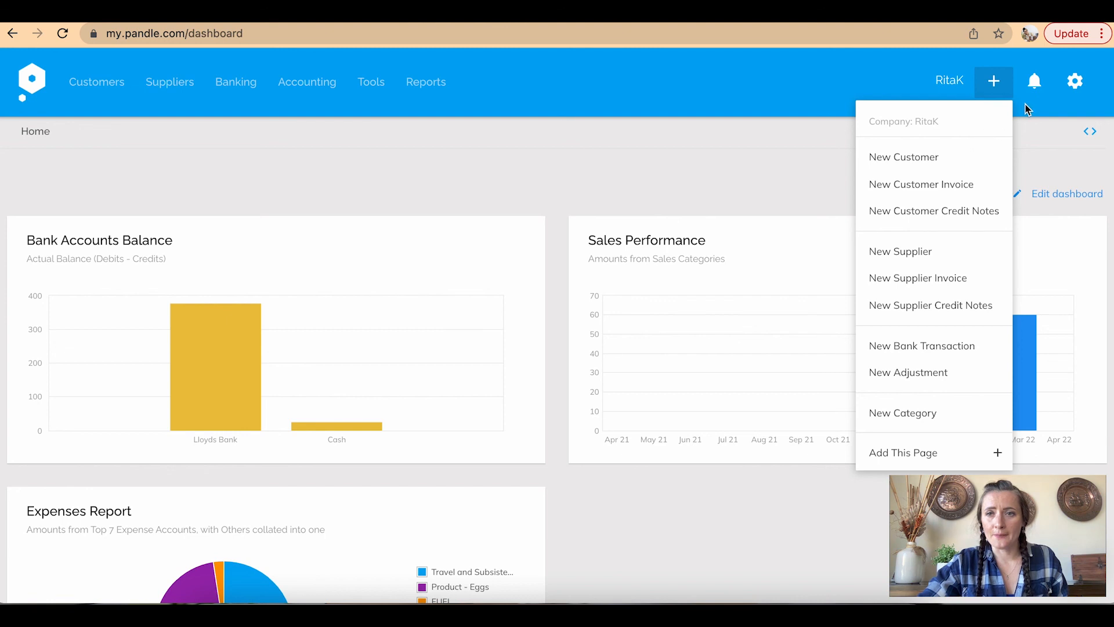
Check the notifications, then open Company Settings from the gear menu
left_click(1031, 86)
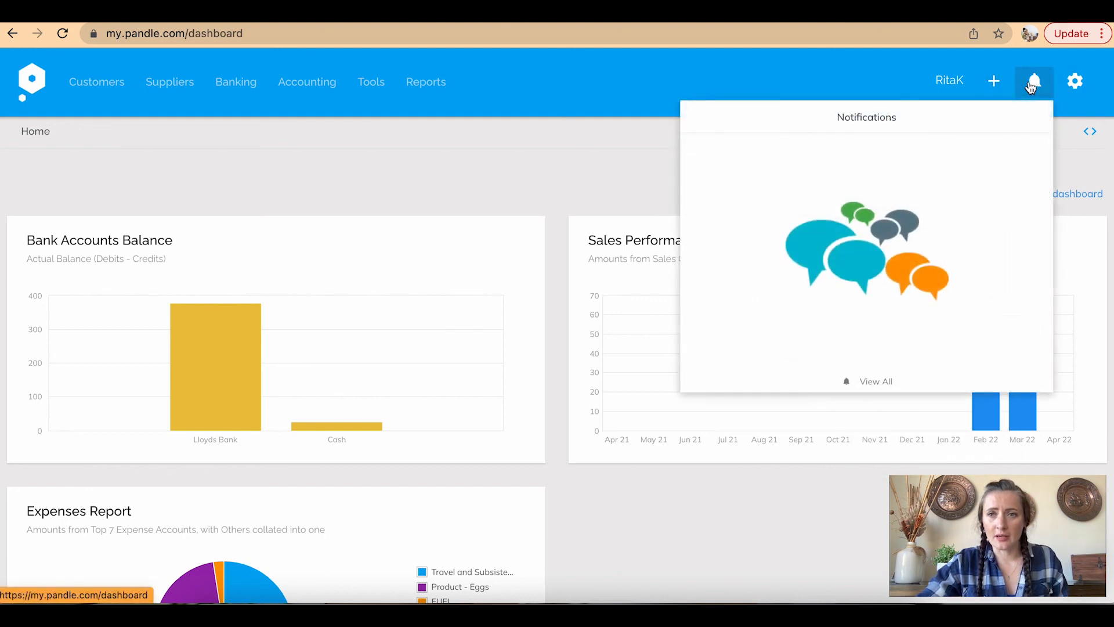
left_click(1033, 85)
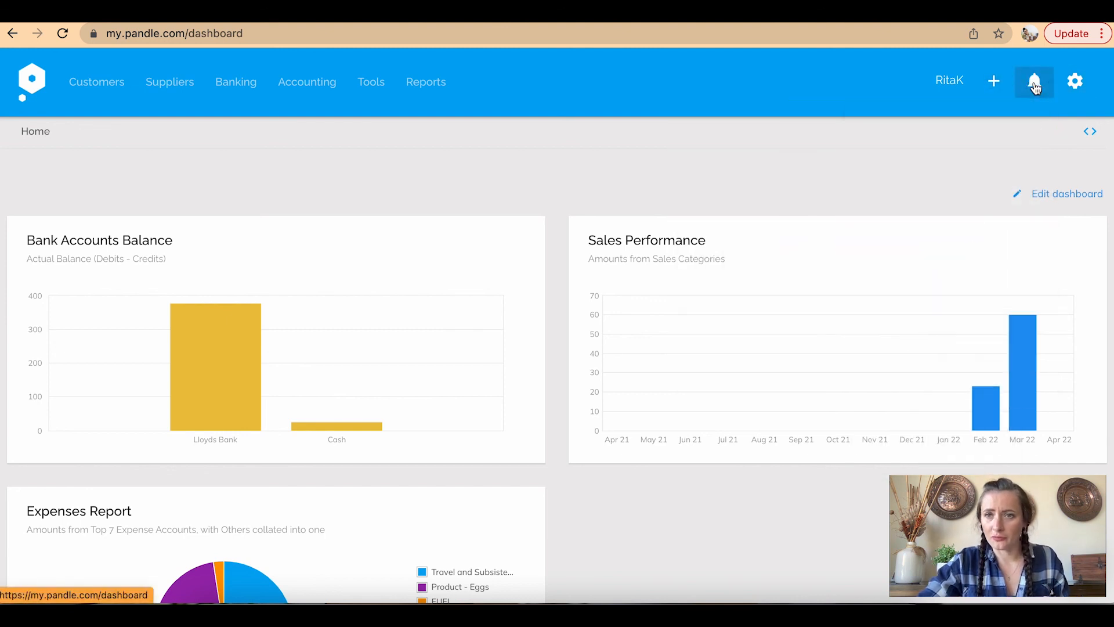
left_click(1071, 90)
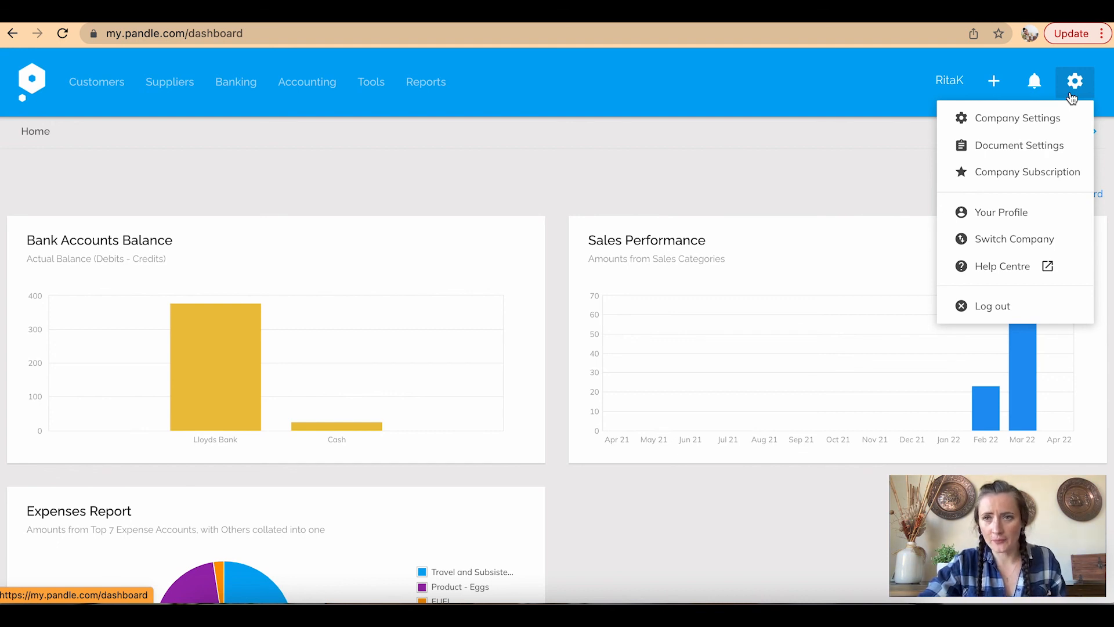
left_click(1058, 119)
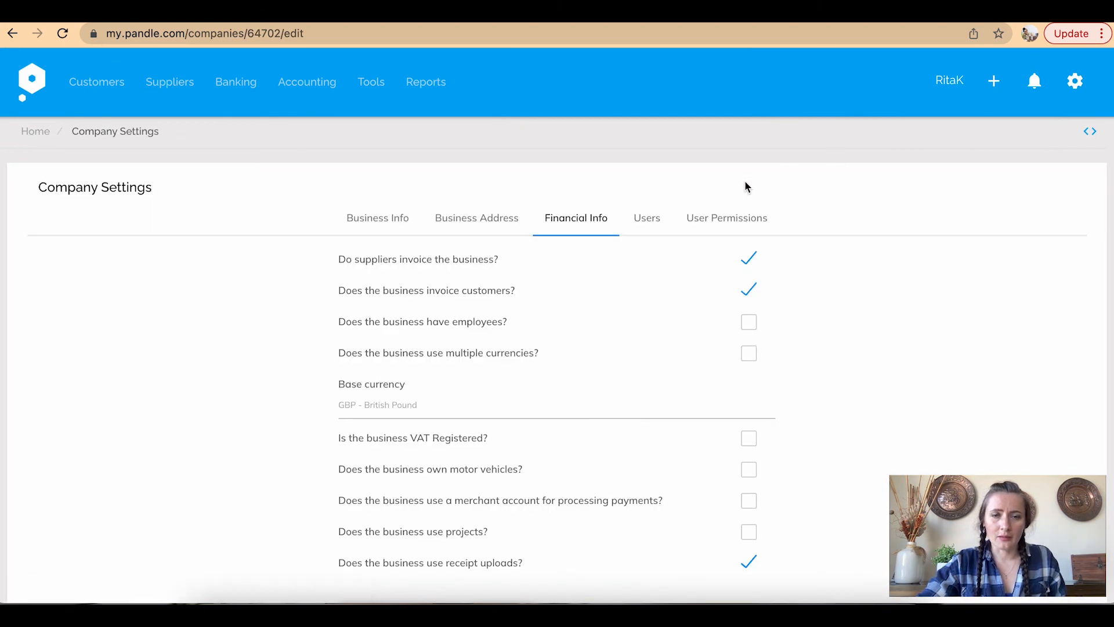
Look over the User Permissions groups and the Users list, then return to the dashboard
left_click(752, 220)
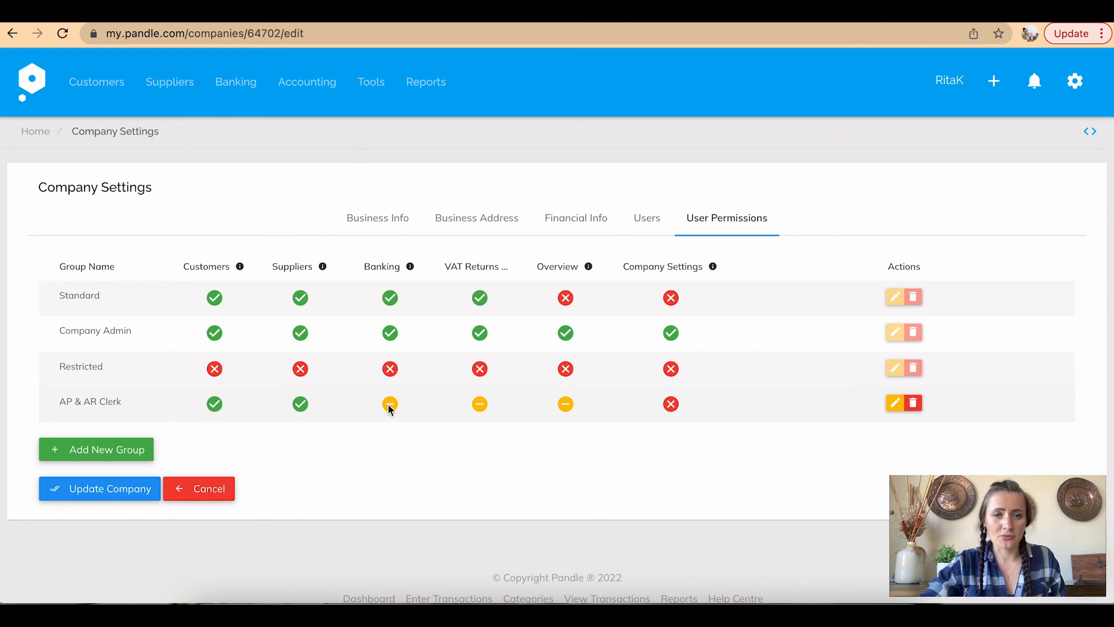
mouse_move(390, 409)
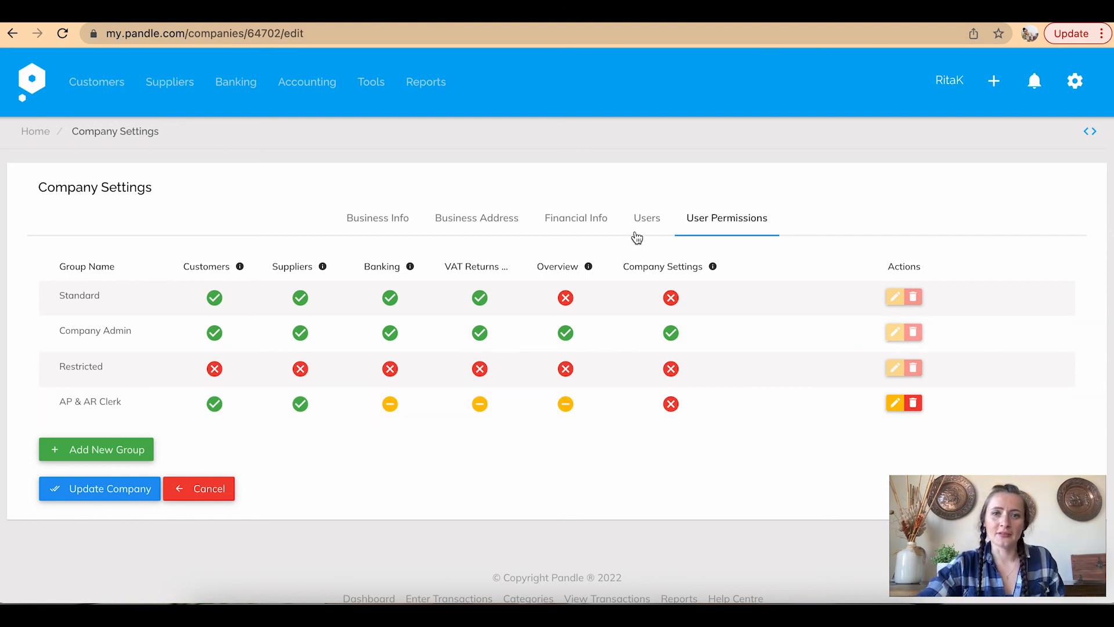
left_click(653, 224)
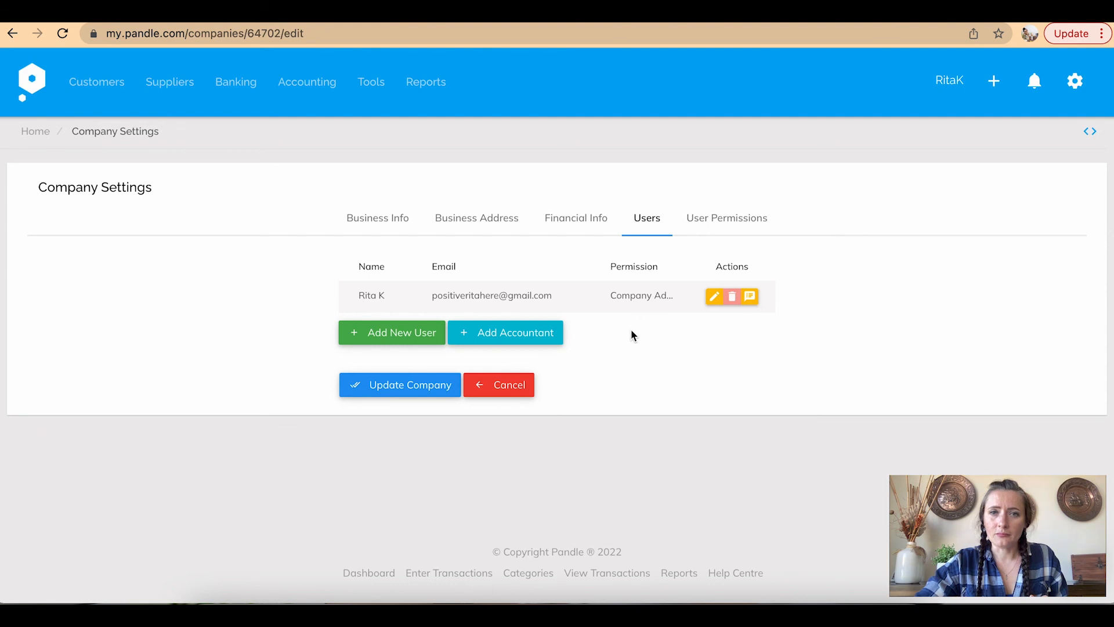
left_click(33, 84)
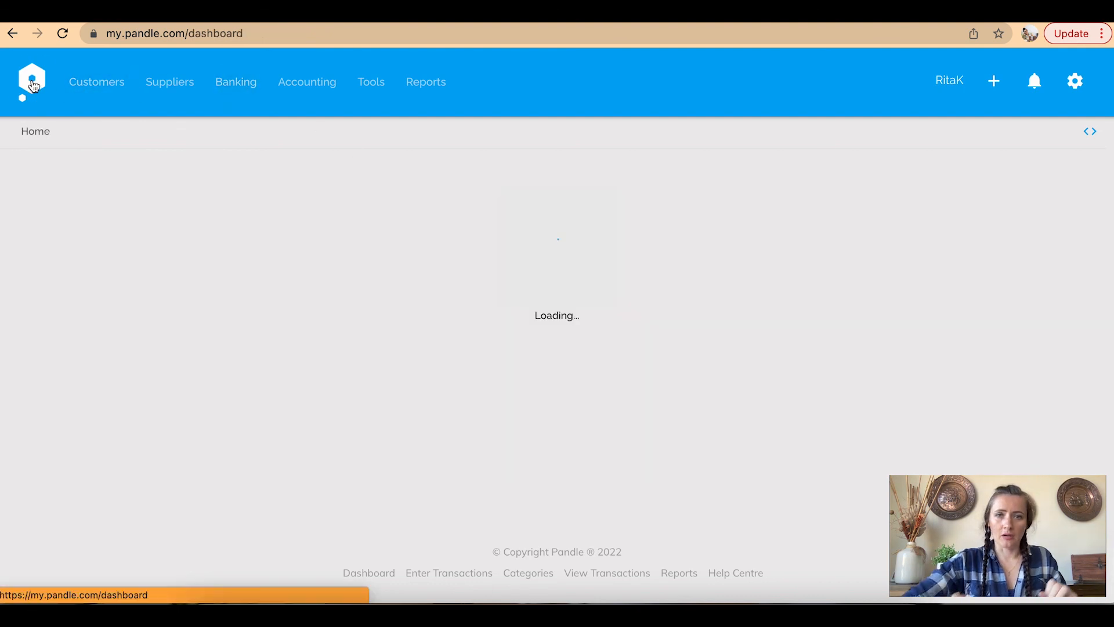